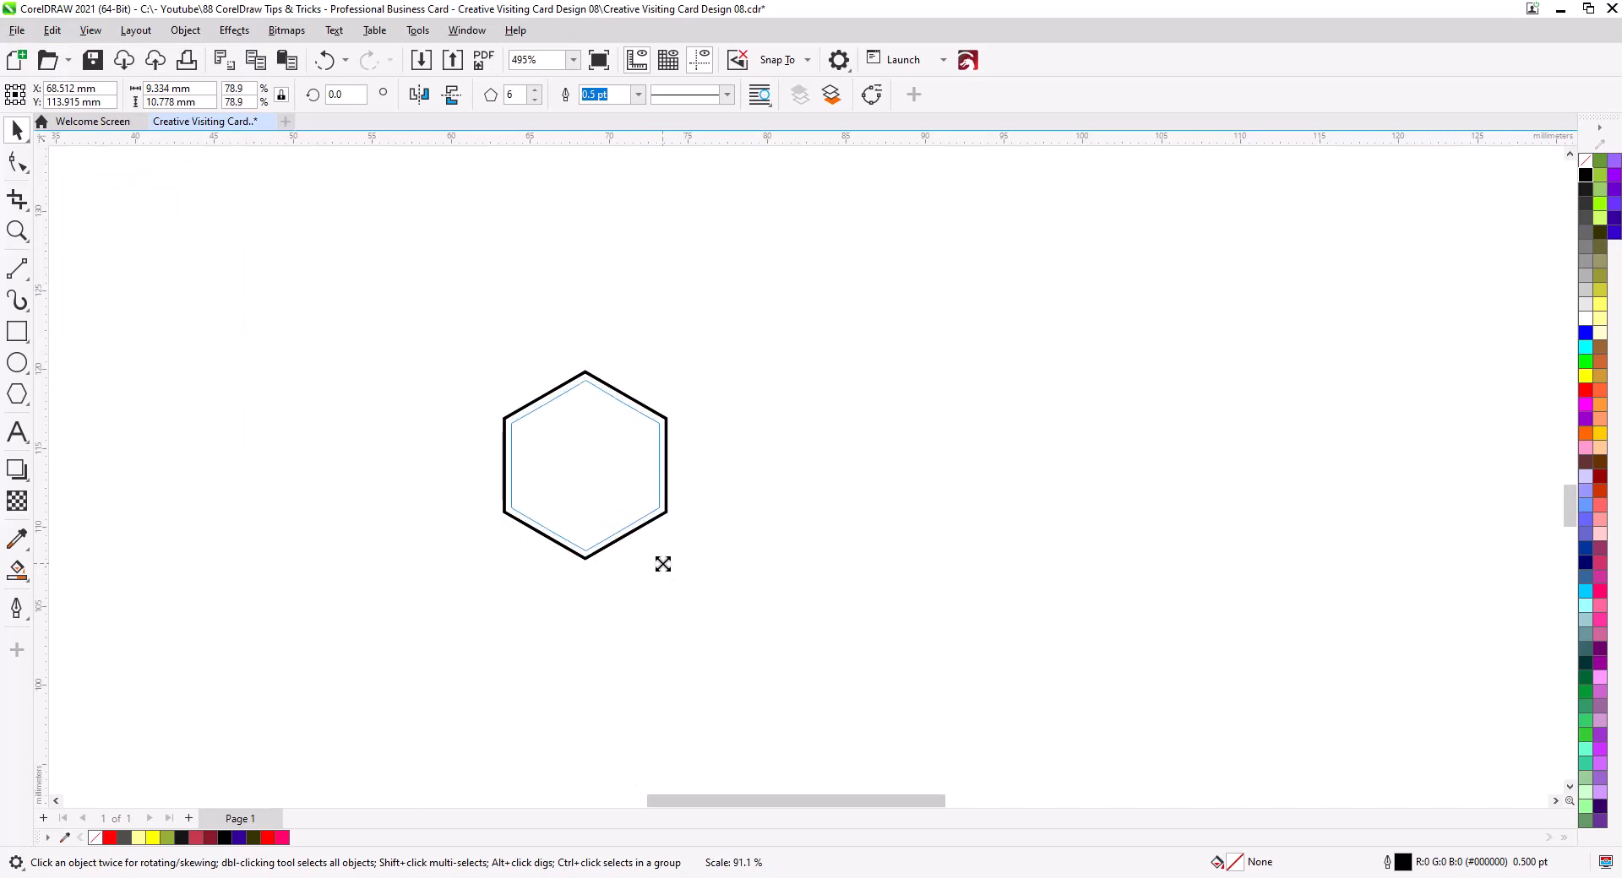
Step: Set the outline width of both concentric hexagons to Hairline
{"action": "left_click", "coordinate": [605, 556]}
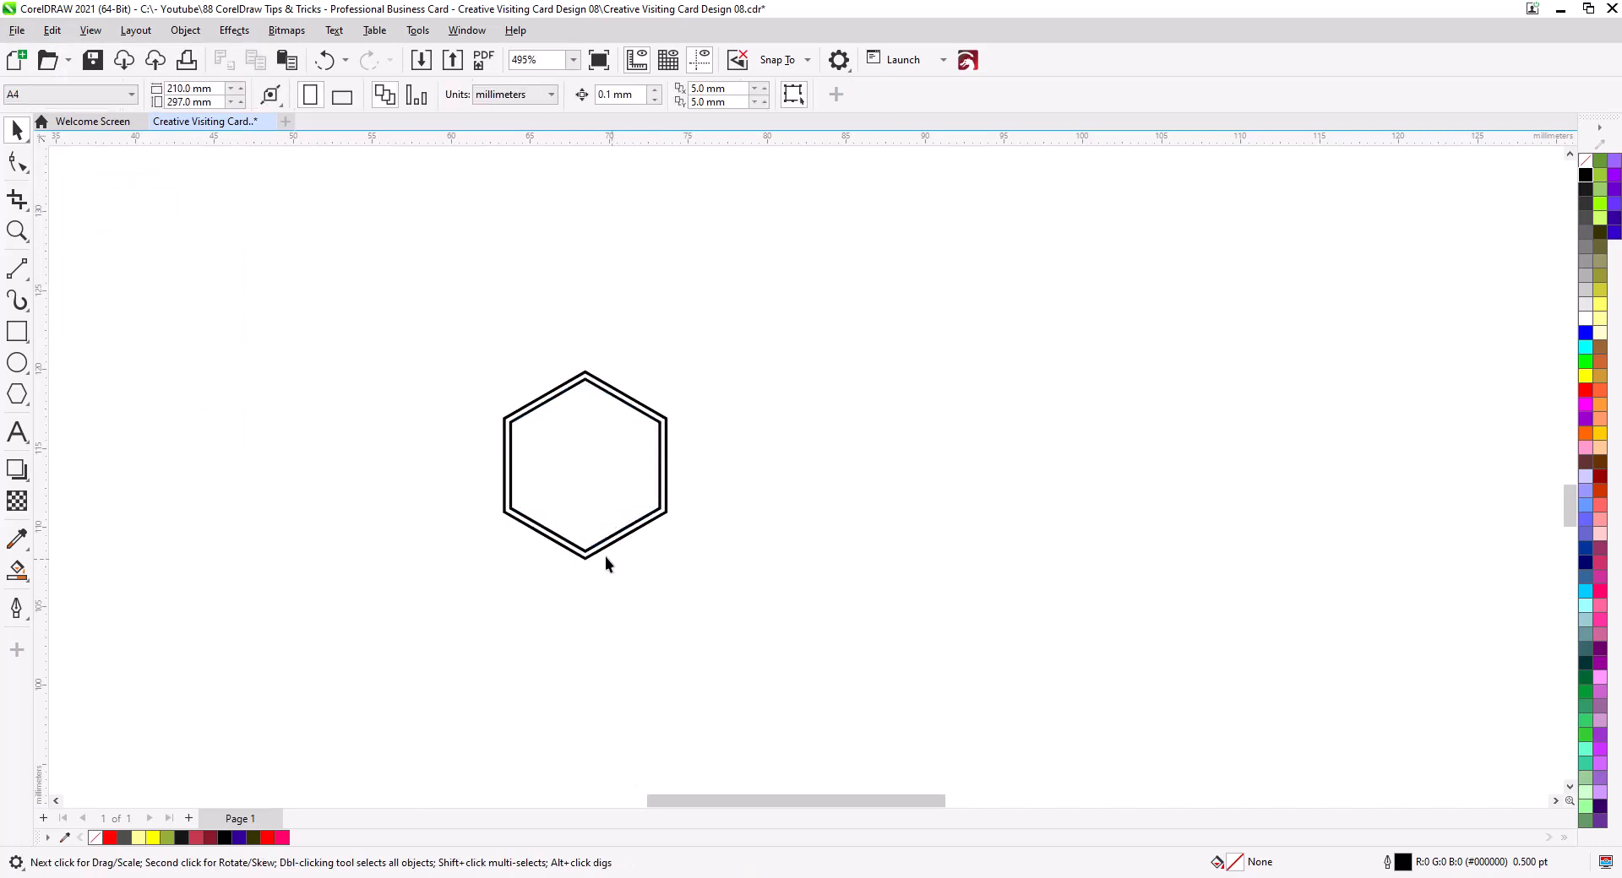
{"action": "scroll", "coordinate": [587, 515], "scroll_direction": "up", "scroll_amount": 1}
{"action": "scroll", "coordinate": [586, 509], "scroll_direction": "up", "scroll_amount": 3}
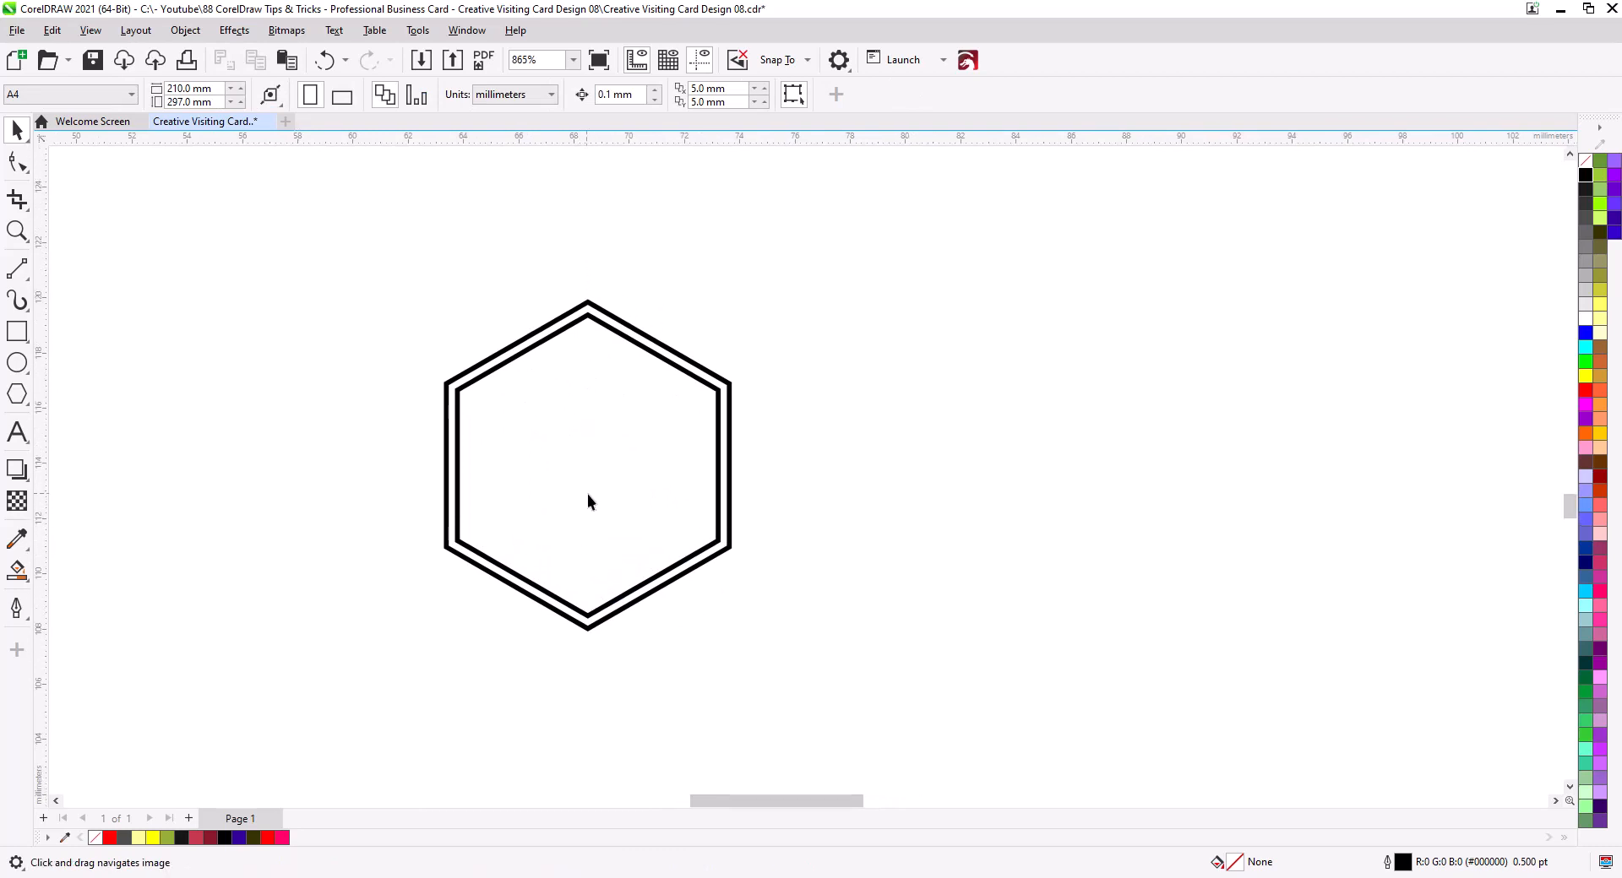
{"action": "left_click", "coordinate": [684, 560]}
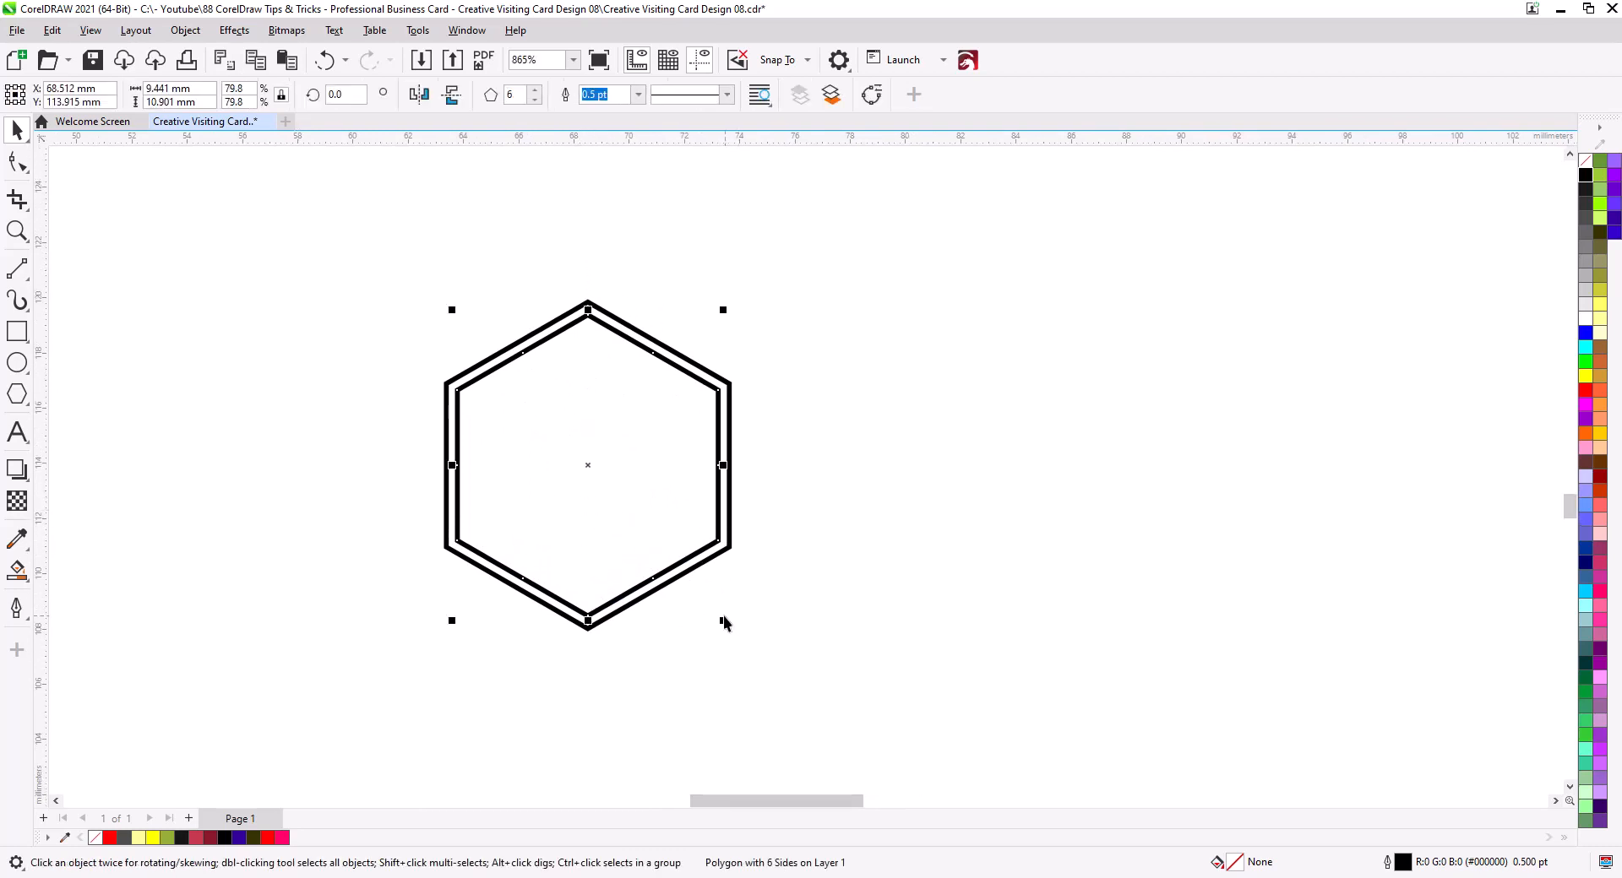
{"action": "left_click_drag", "start_coordinate": [305, 288], "coordinate": [305, 288]}
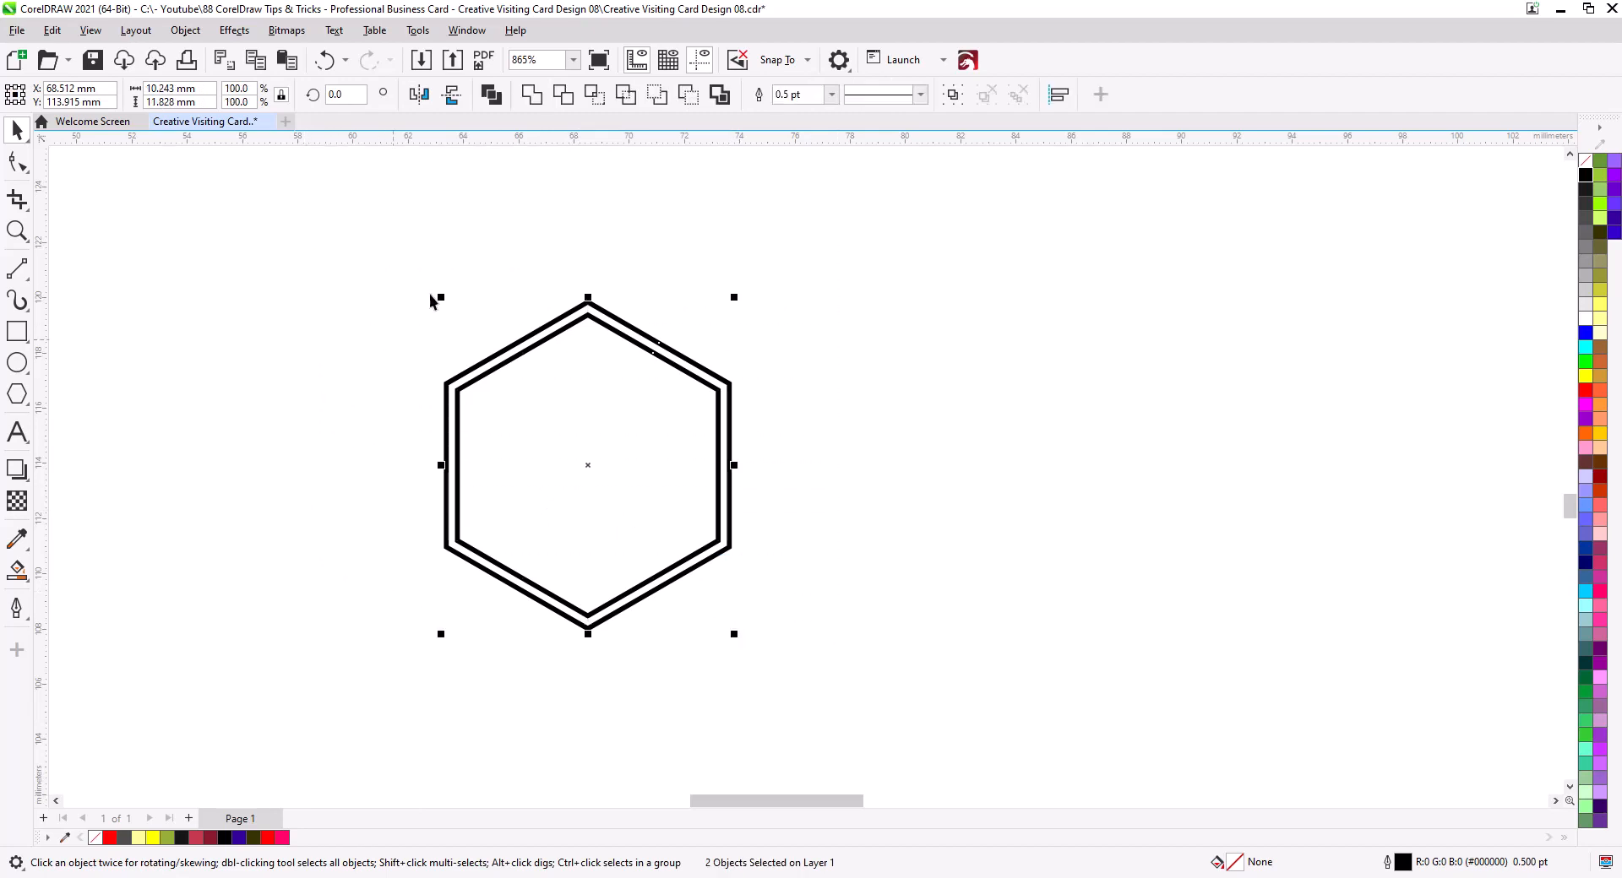
{"action": "left_click", "coordinate": [832, 94]}
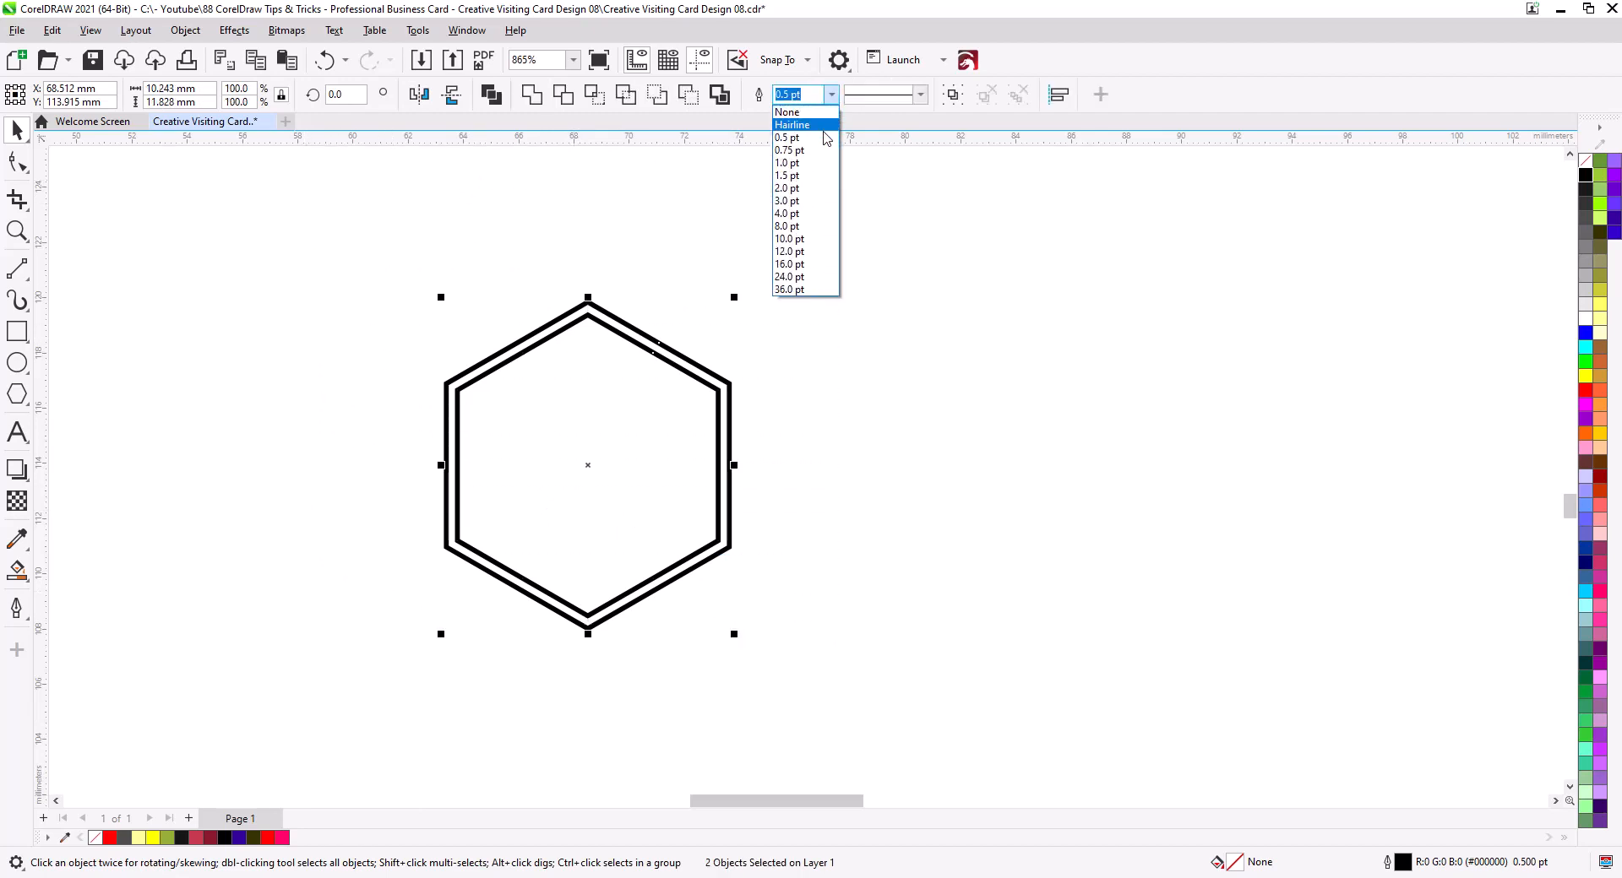
{"action": "left_click", "coordinate": [807, 119]}
{"action": "left_click", "coordinate": [798, 414]}
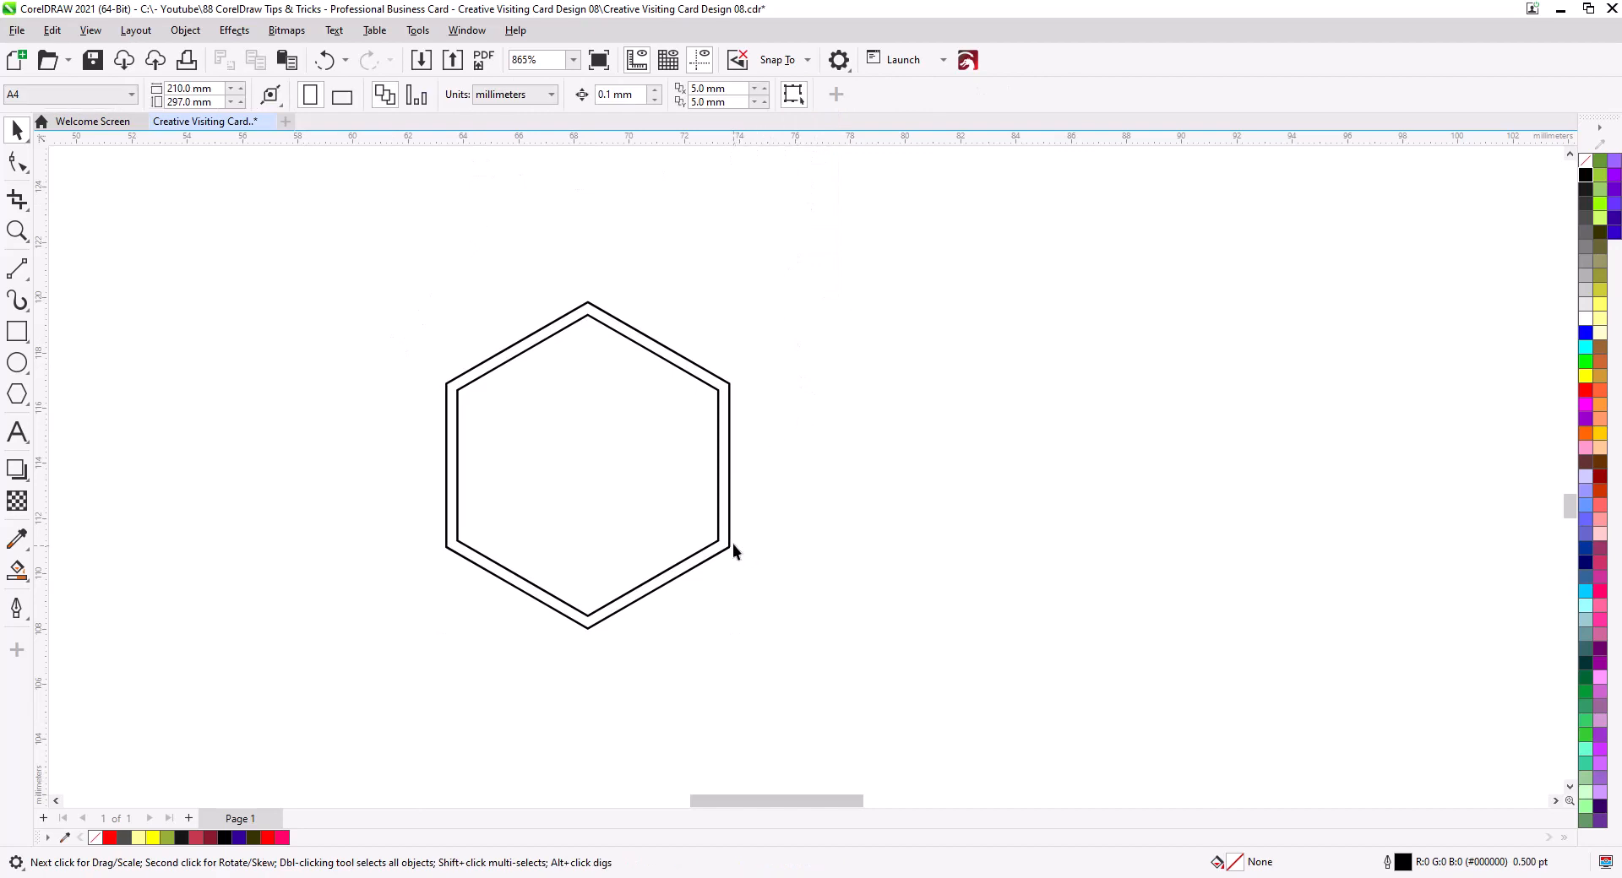
Step: Enlarge the inner hexagon proportionally about its centre to about 9.6 by 11.1 mm
{"action": "left_click", "coordinate": [718, 547]}
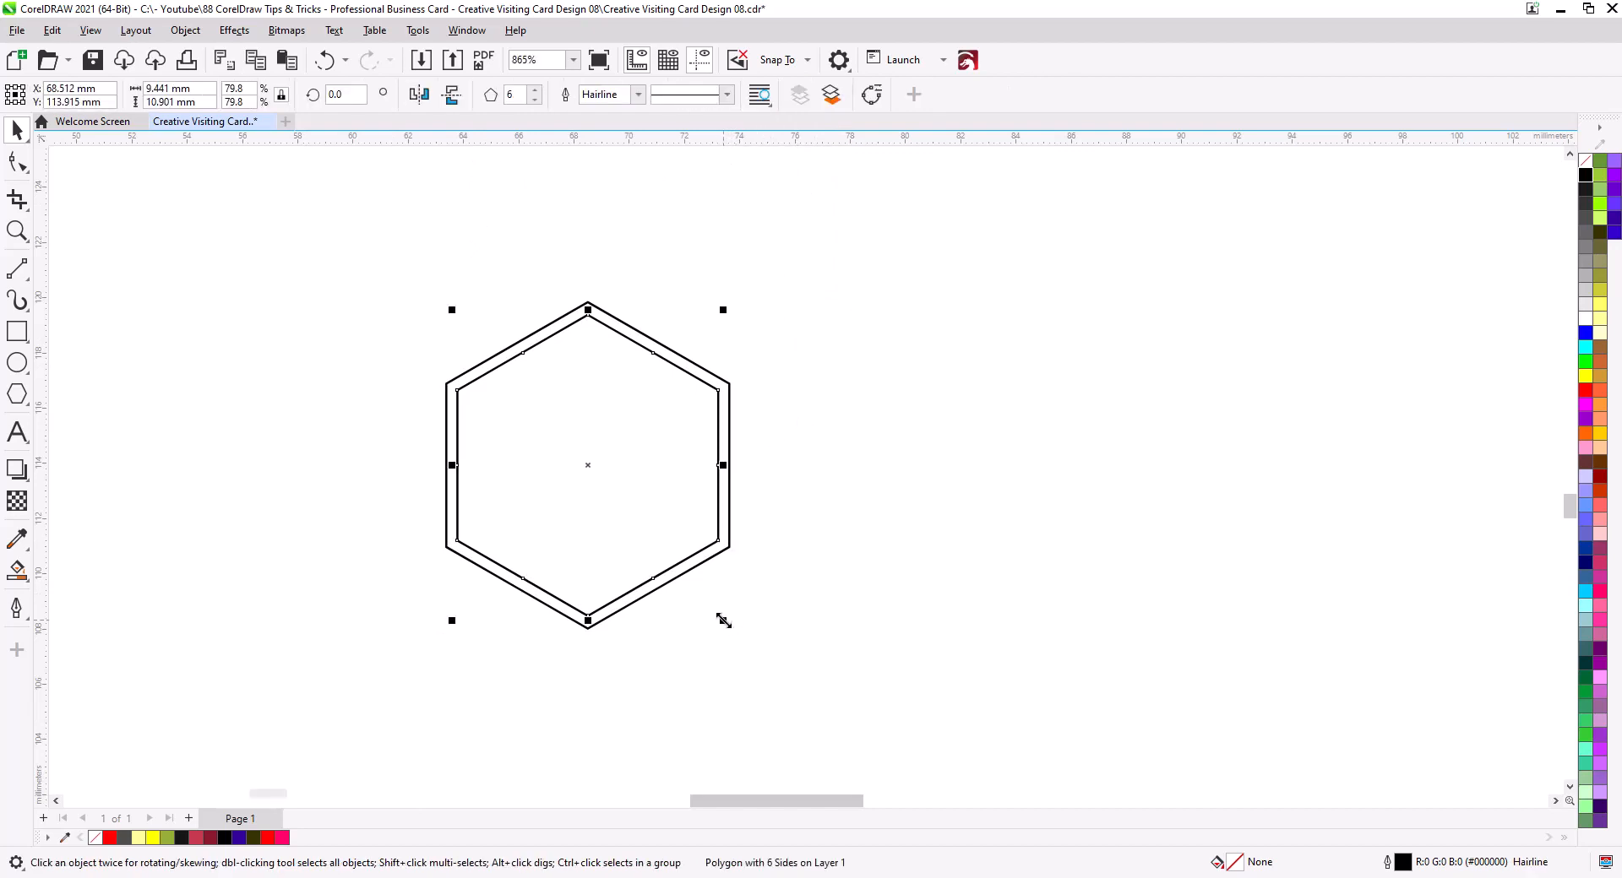
{"action": "left_click_drag", "start_coordinate": [724, 621], "coordinate": [728, 630]}
{"action": "left_click", "coordinate": [755, 591]}
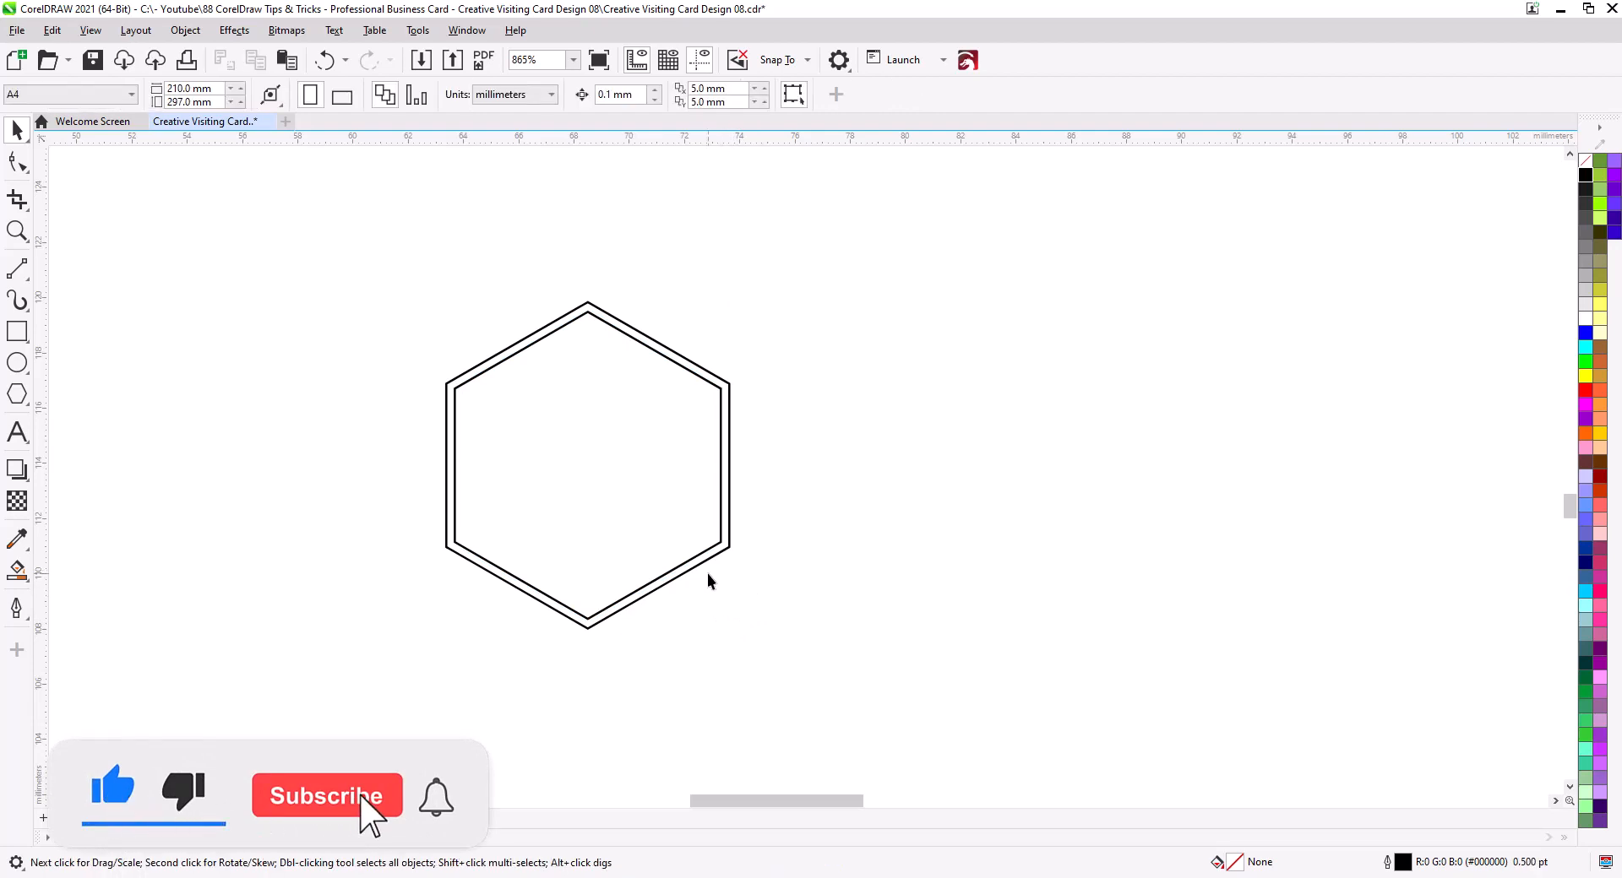
Step: Fill both the outer and the inner hexagon with 70% Black (#4D4D4D)
{"action": "scroll", "coordinate": [677, 539], "scroll_direction": "up", "scroll_amount": 1}
{"action": "left_click_drag", "start_coordinate": [676, 540], "coordinate": [726, 488]}
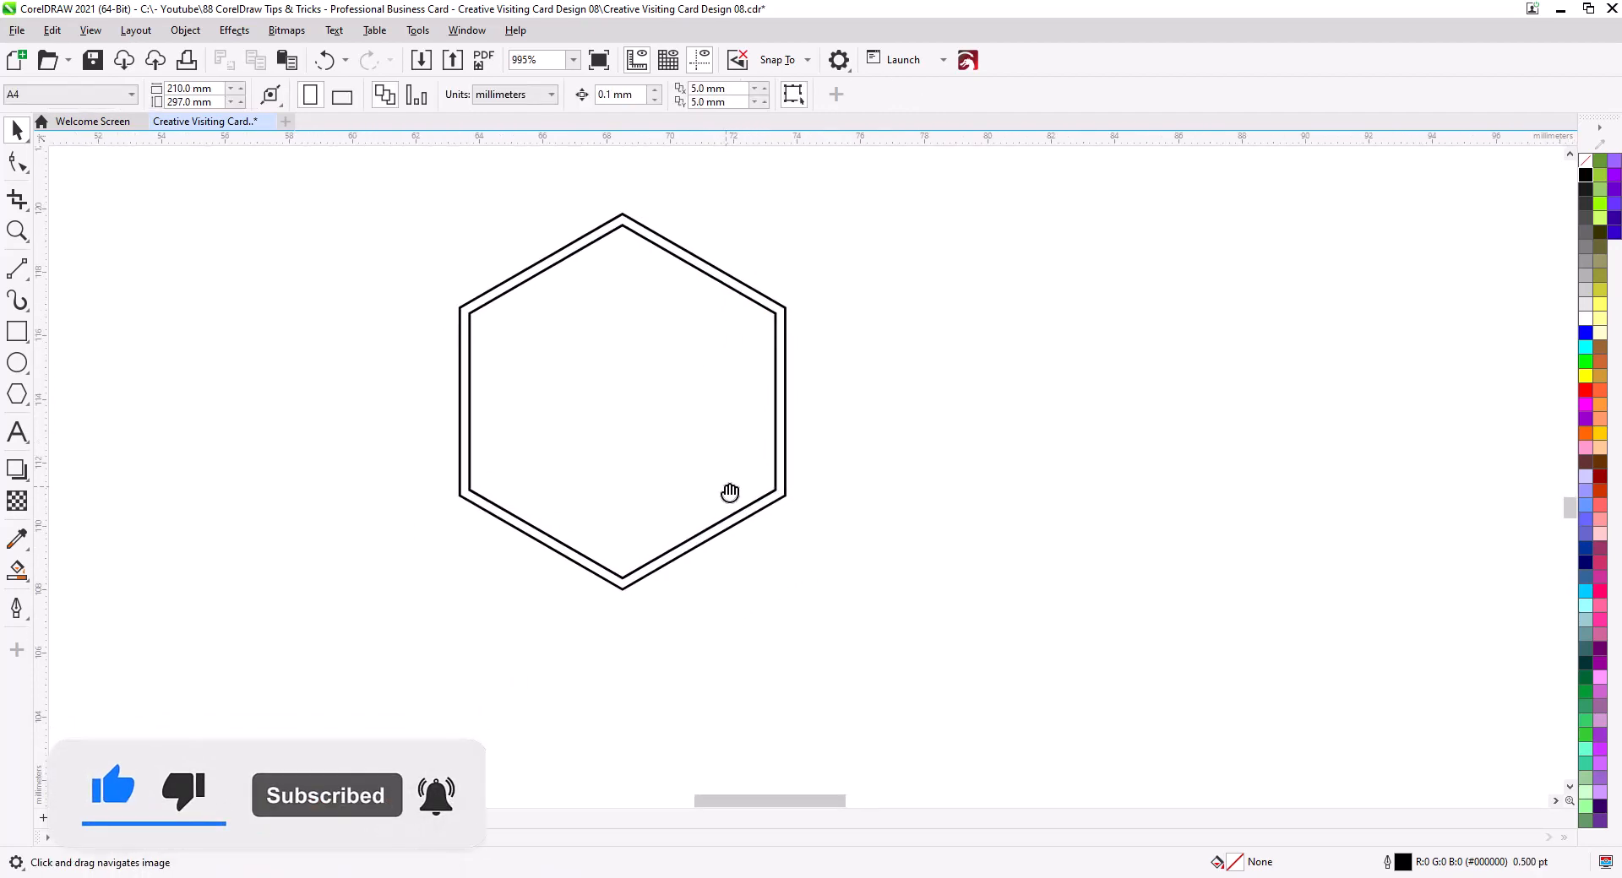
{"action": "left_click", "coordinate": [772, 500]}
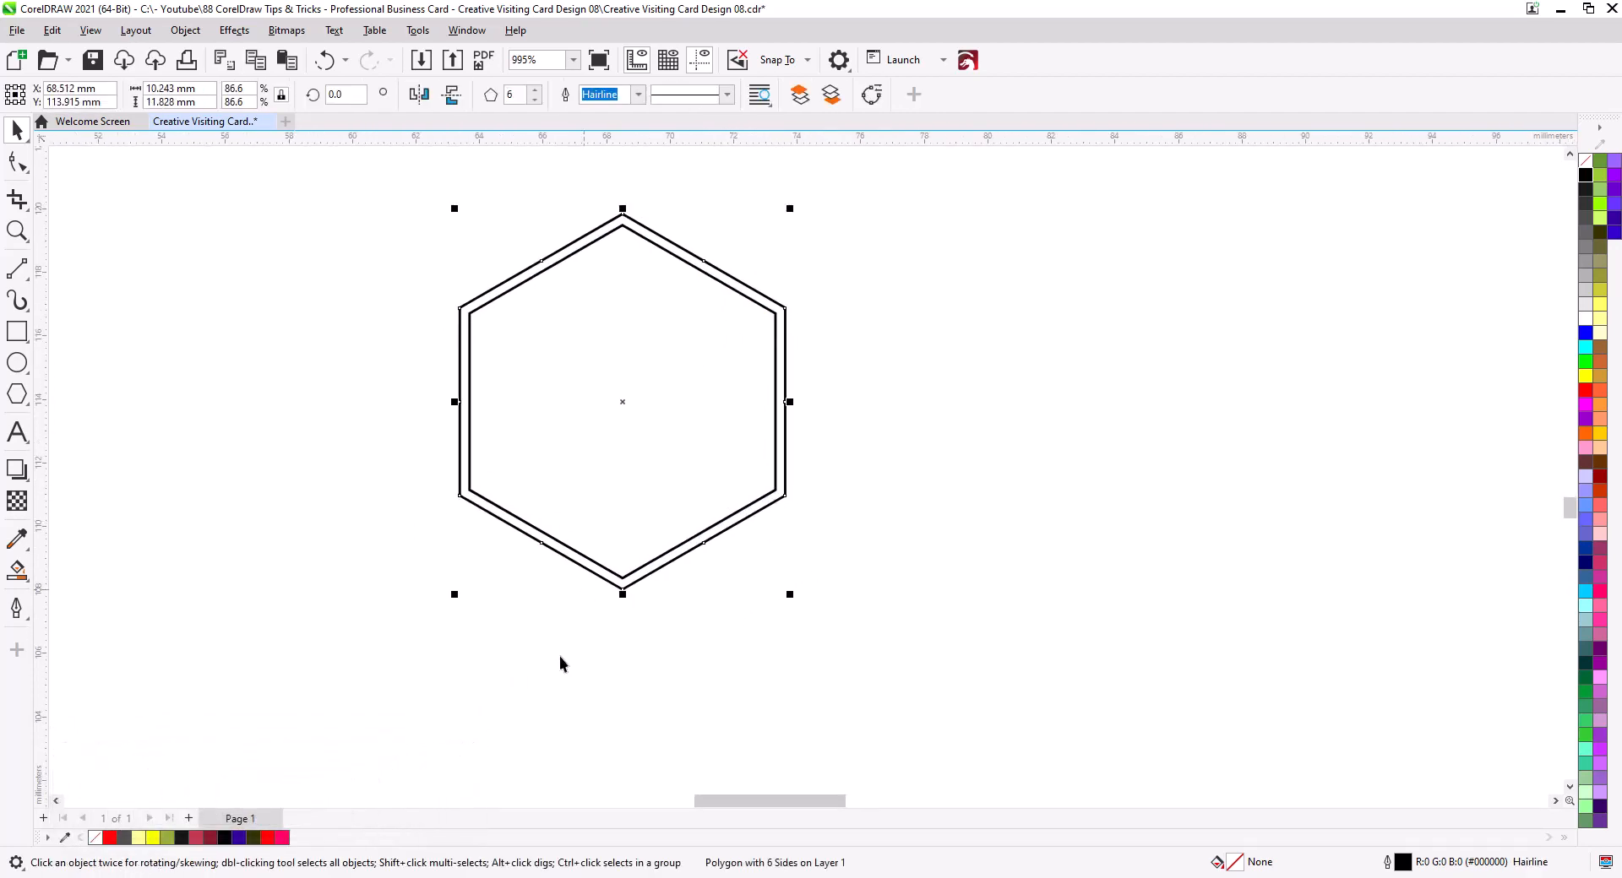
{"action": "left_click", "coordinate": [126, 838]}
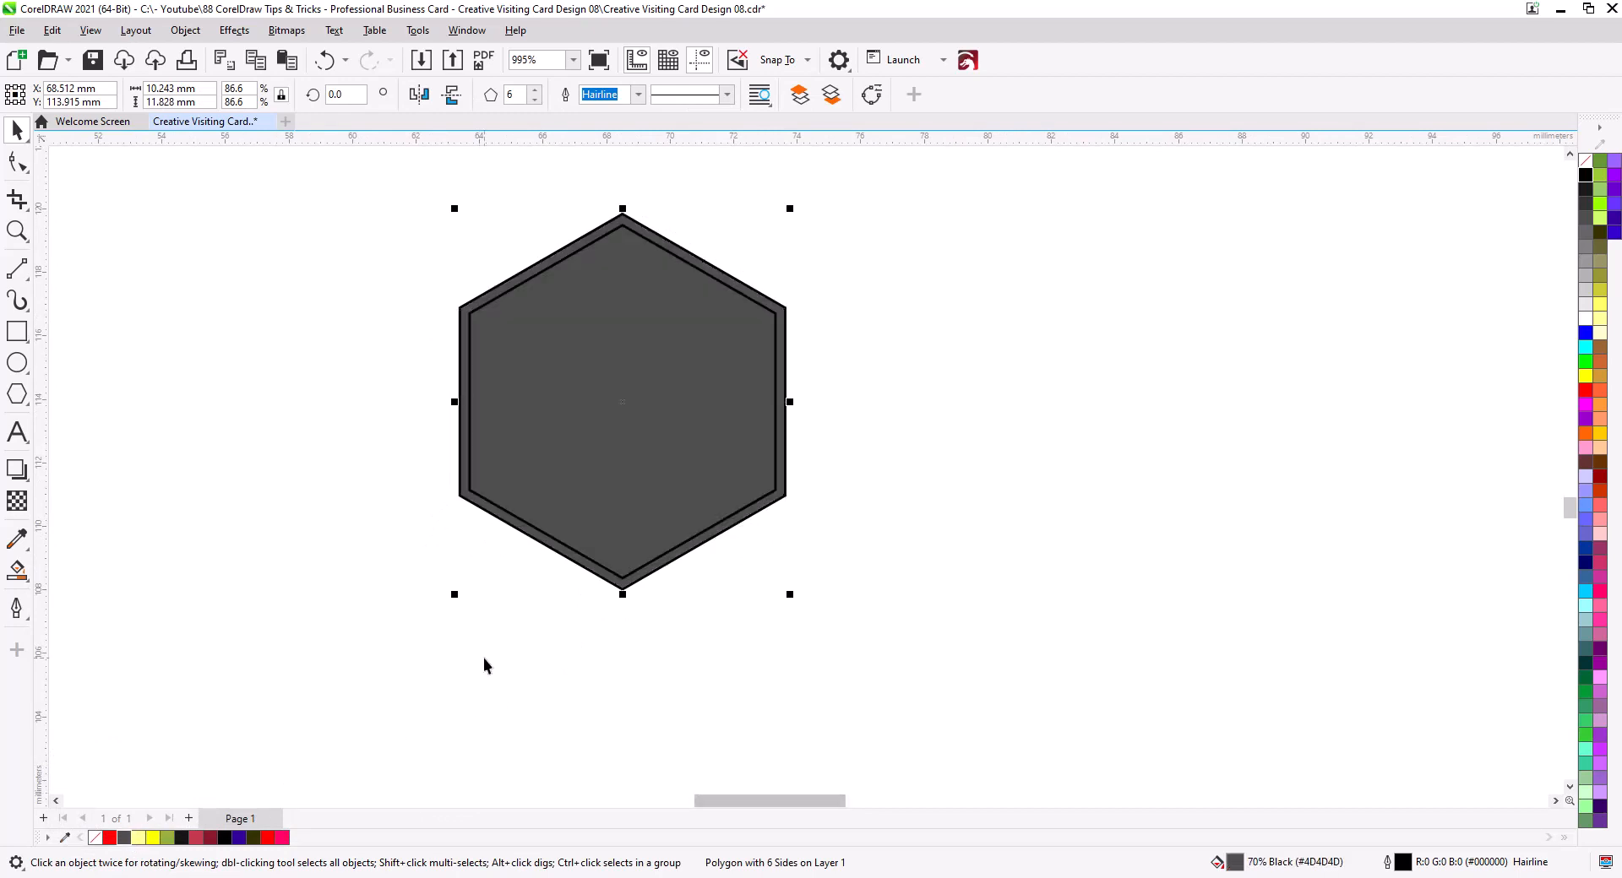
{"action": "left_click", "coordinate": [601, 581]}
{"action": "left_click", "coordinate": [618, 582]}
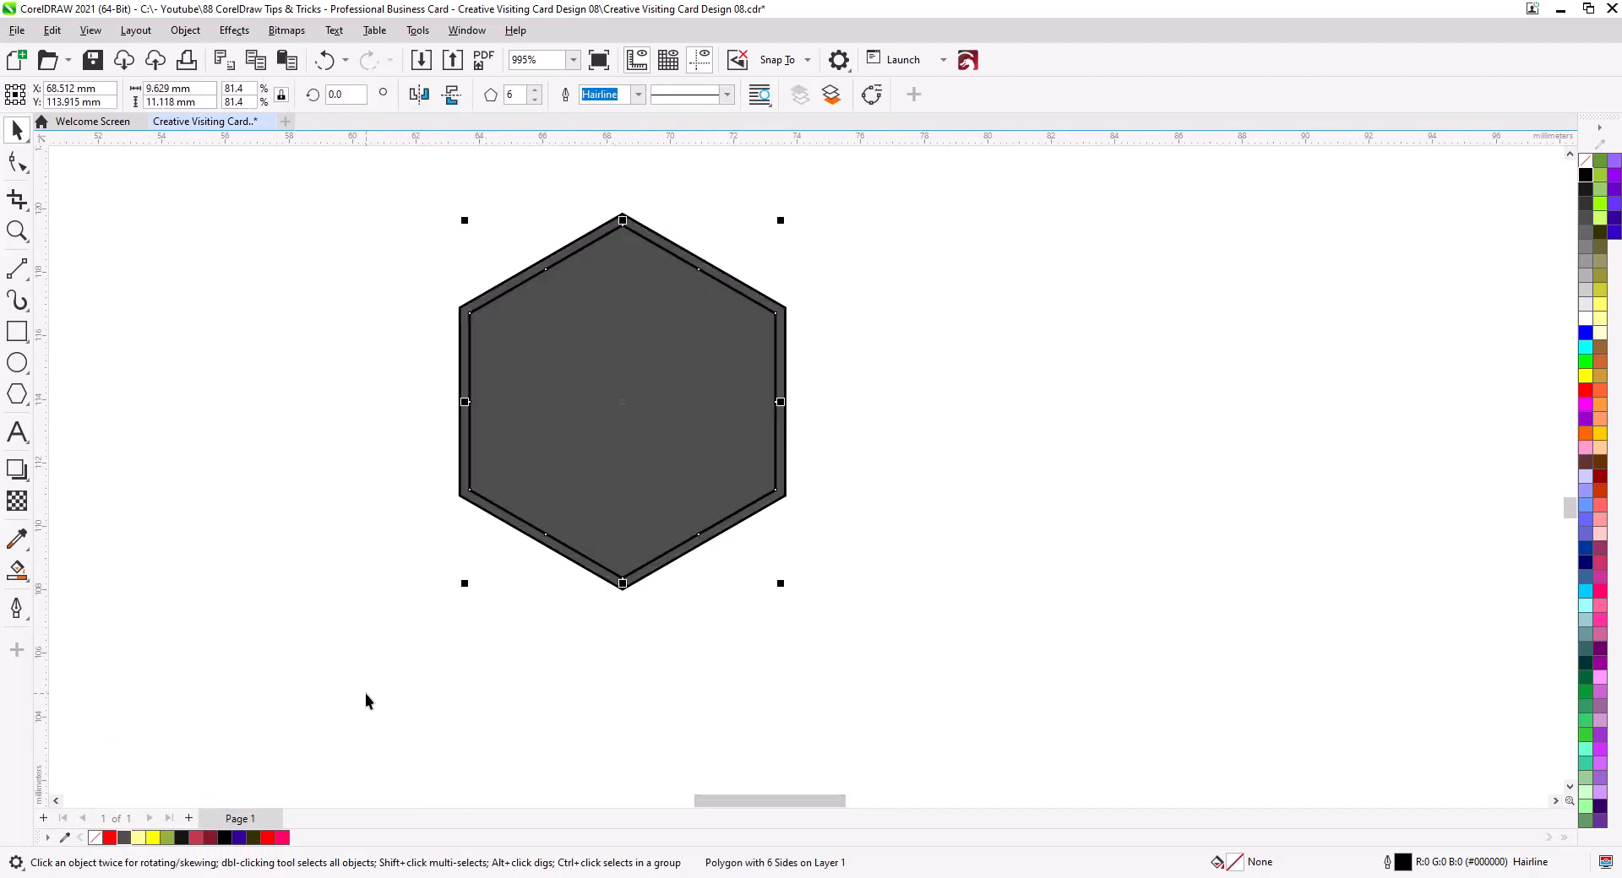
{"action": "left_click", "coordinate": [640, 630]}
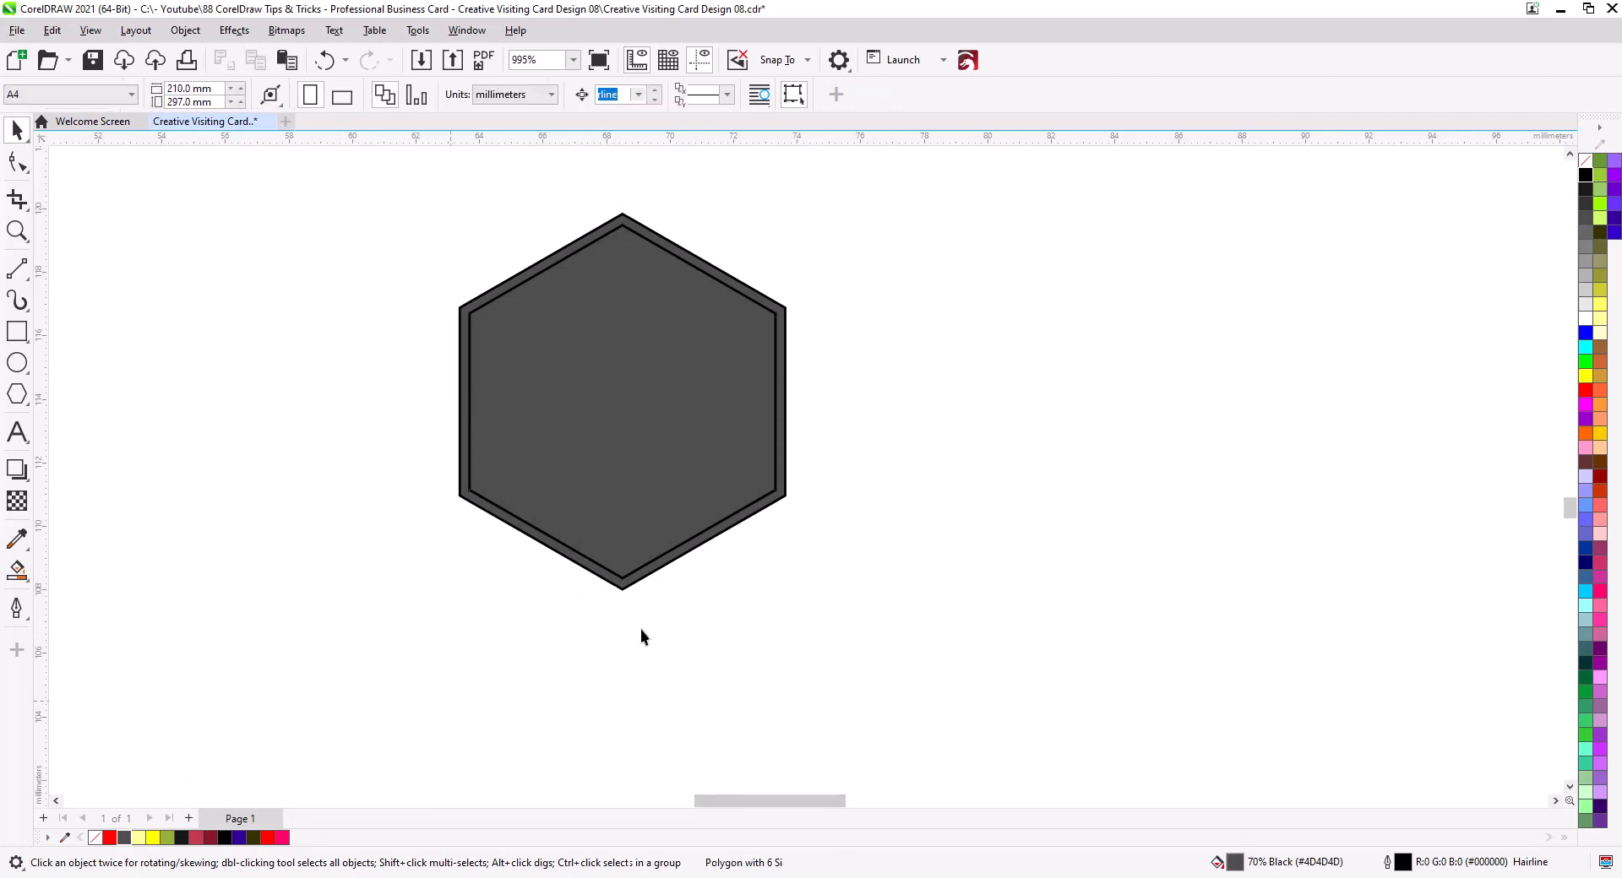
Step: Apply a linear fountain fill to the outer hexagon, running from its upper-left edge midpoint to its lower-right edge midpoint
{"action": "left_click", "coordinate": [624, 586]}
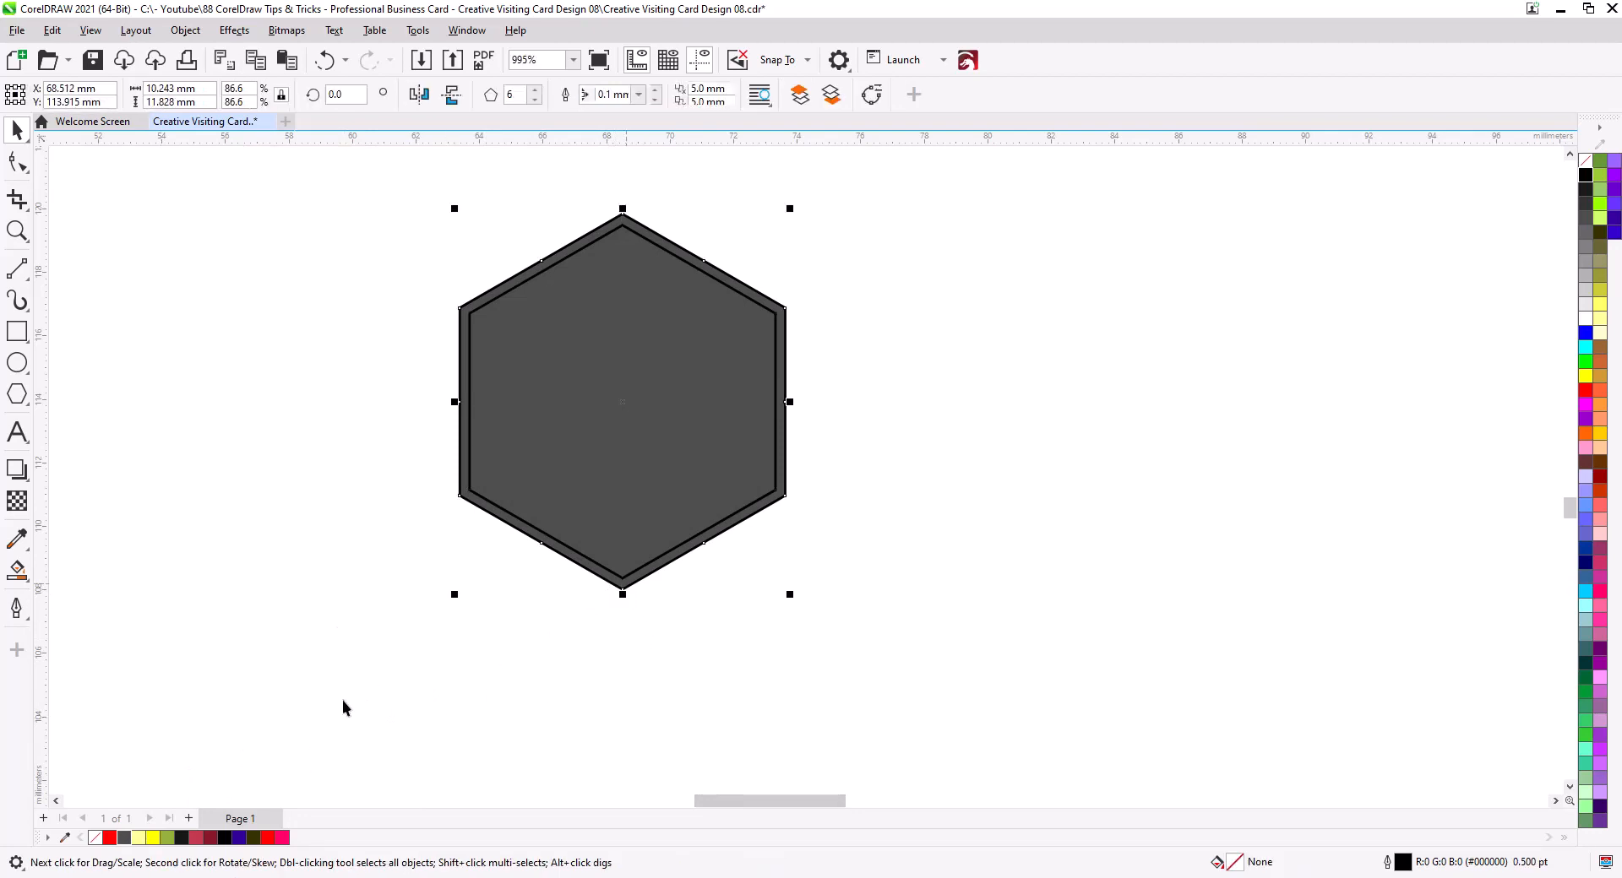
{"action": "left_click", "coordinate": [21, 572]}
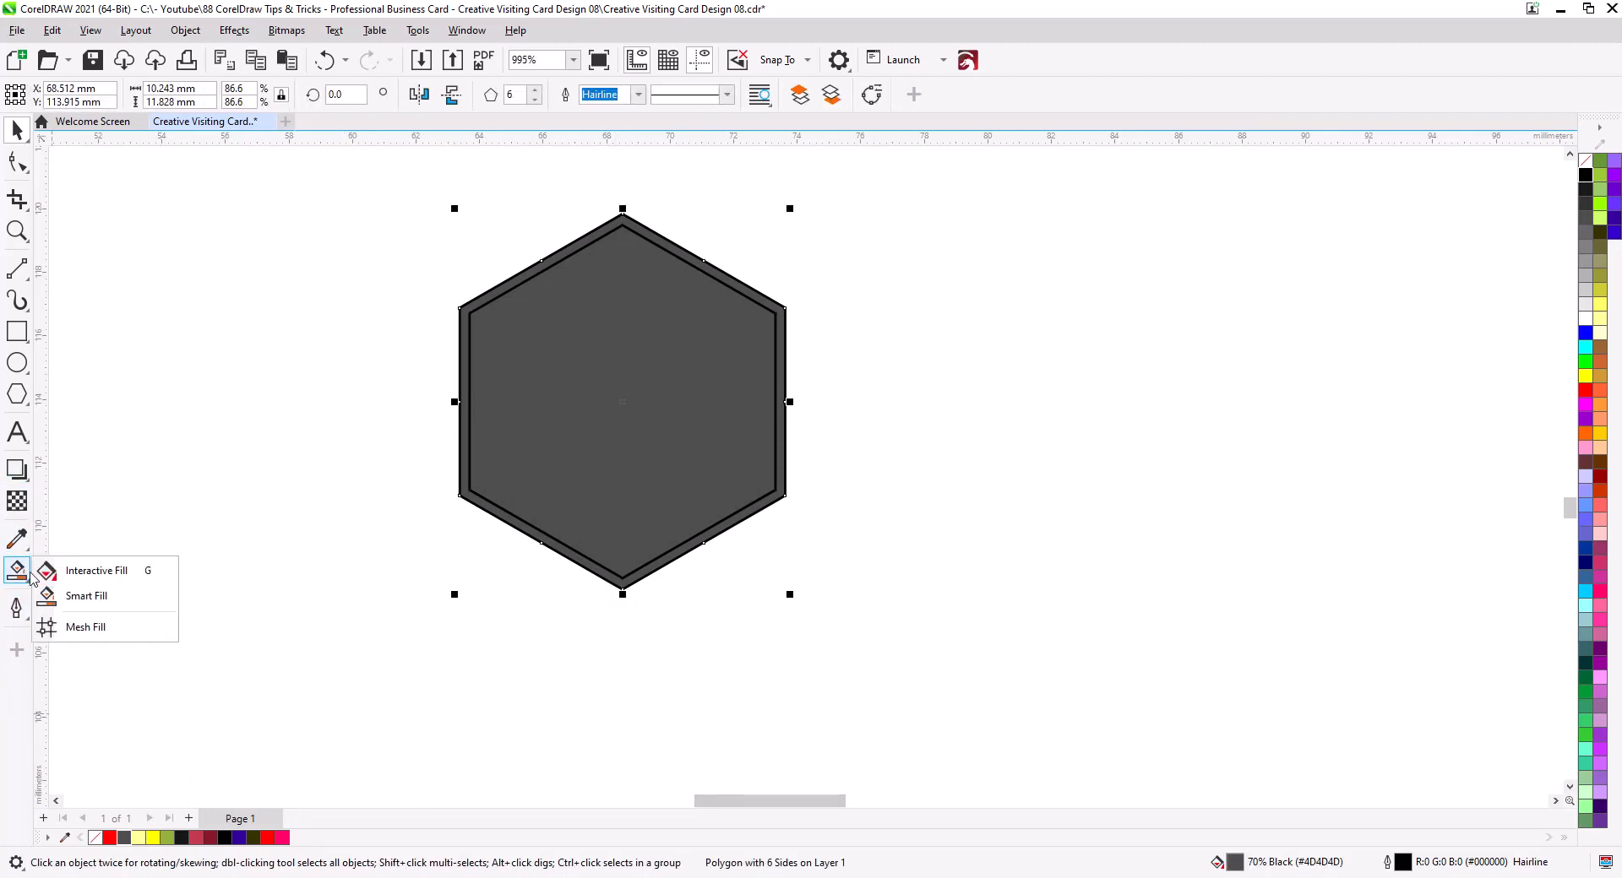
{"action": "left_click", "coordinate": [163, 570]}
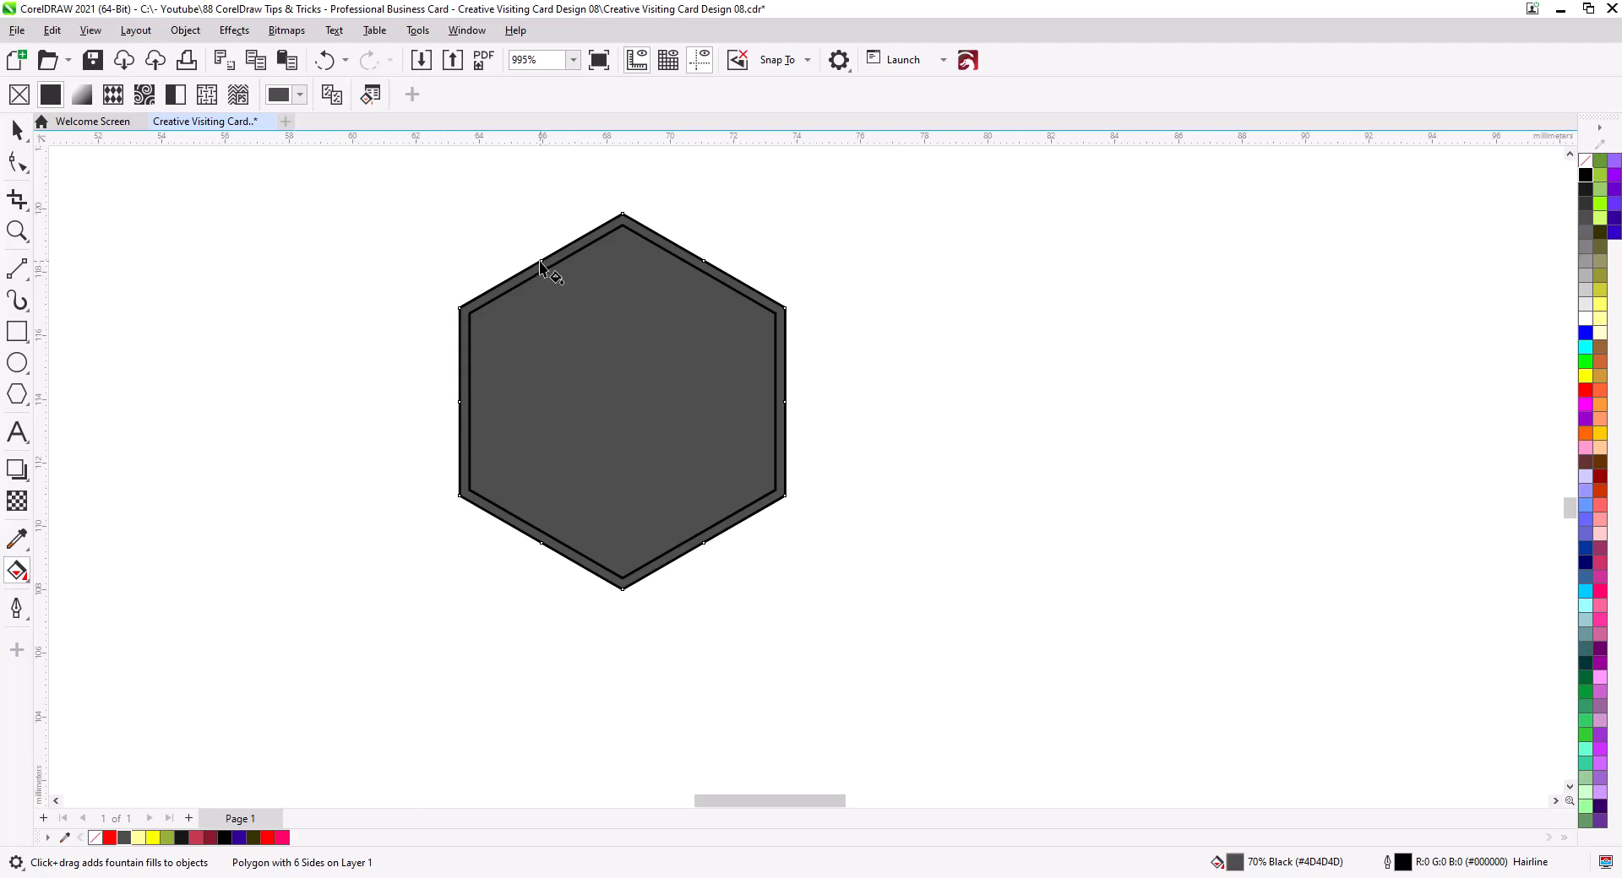
{"action": "left_click_drag", "start_coordinate": [541, 266], "coordinate": [708, 540]}
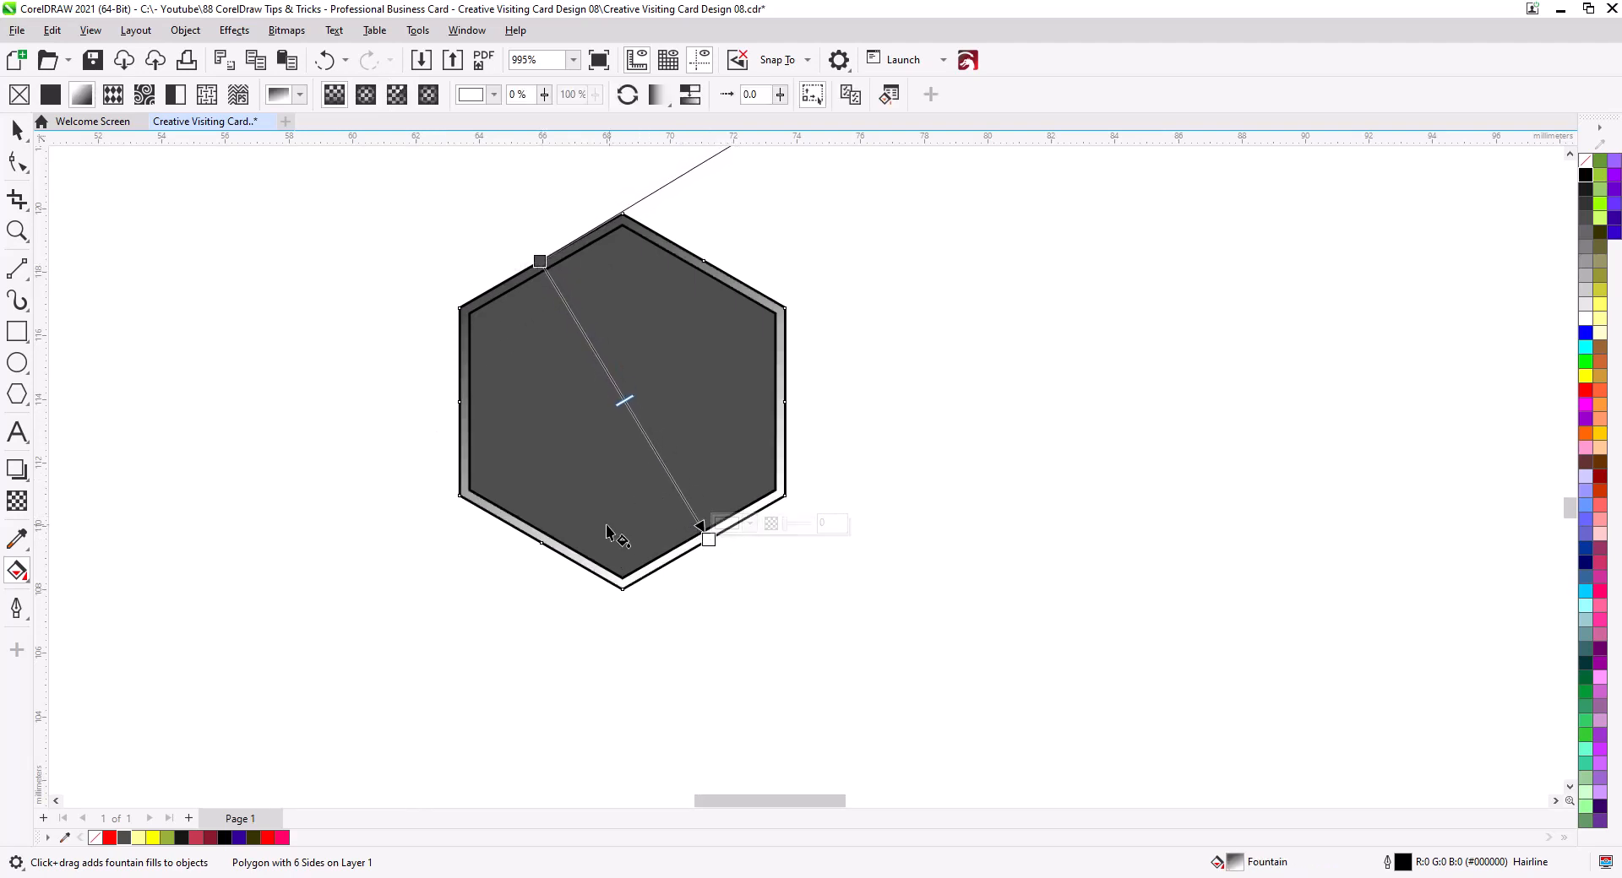
Step: Set the start colour of the outer hexagon's fountain fill to a medium gray from the RGB Palette
{"action": "left_click", "coordinate": [539, 261]}
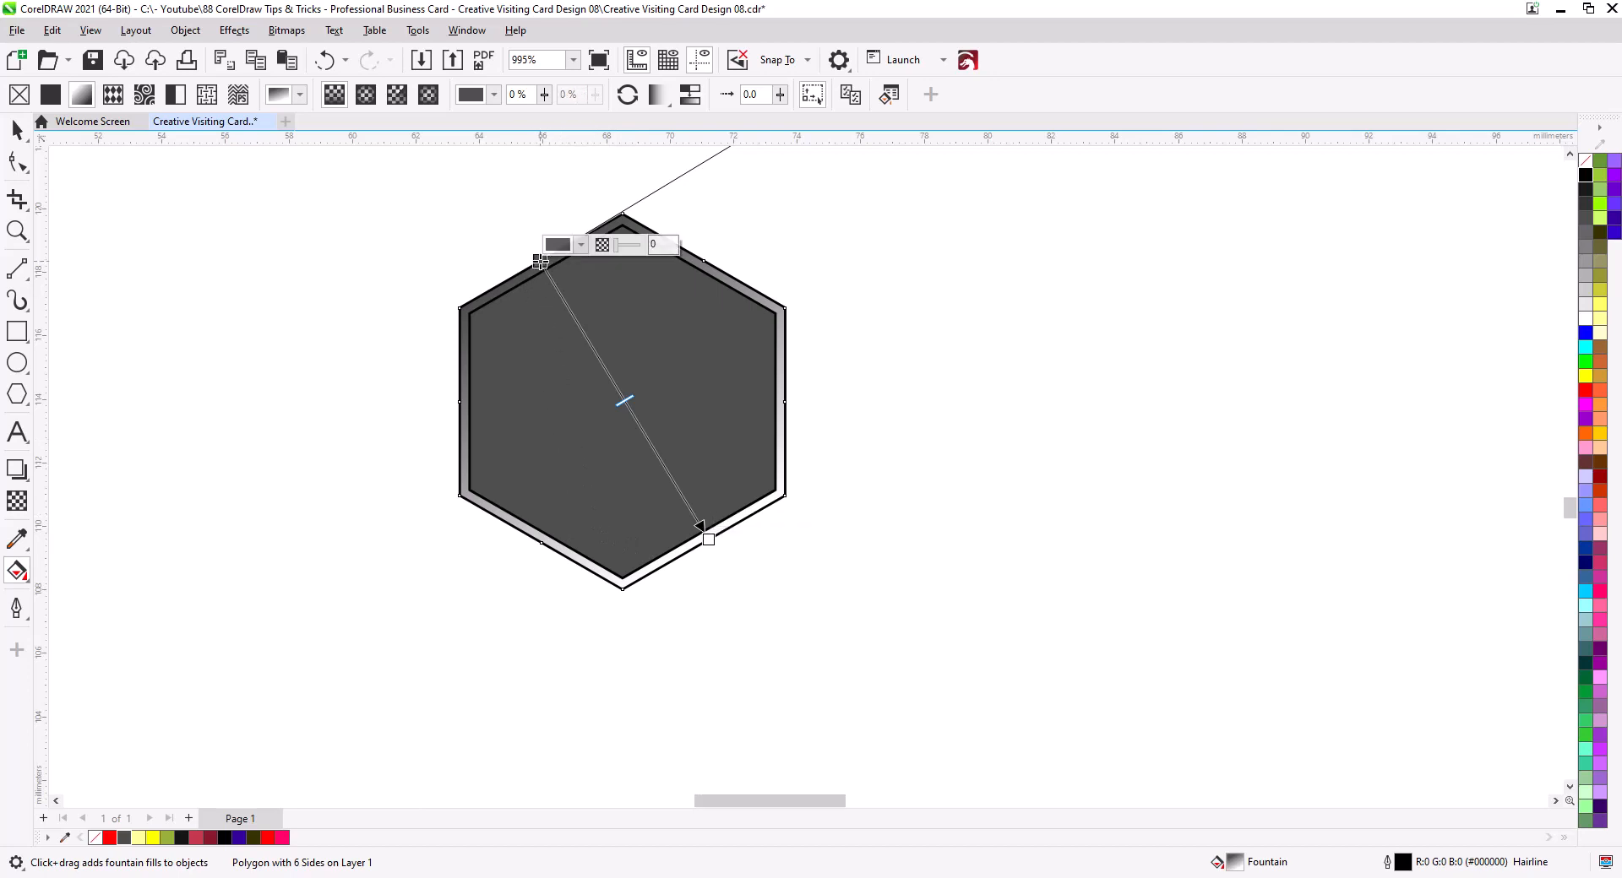
{"action": "left_click", "coordinate": [581, 245]}
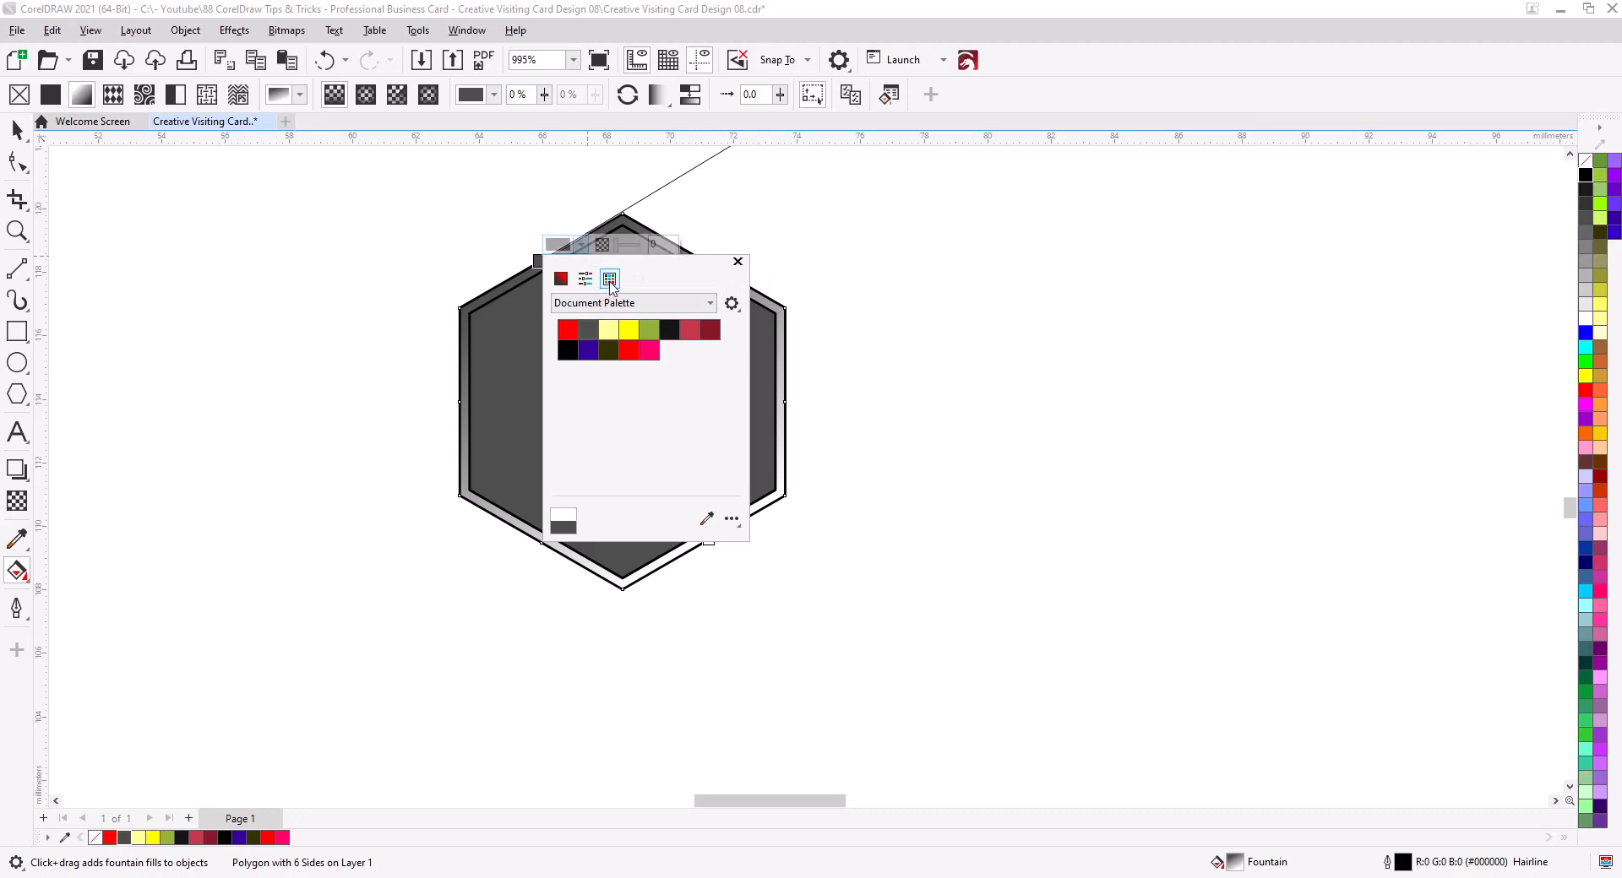
{"action": "left_click", "coordinate": [632, 304]}
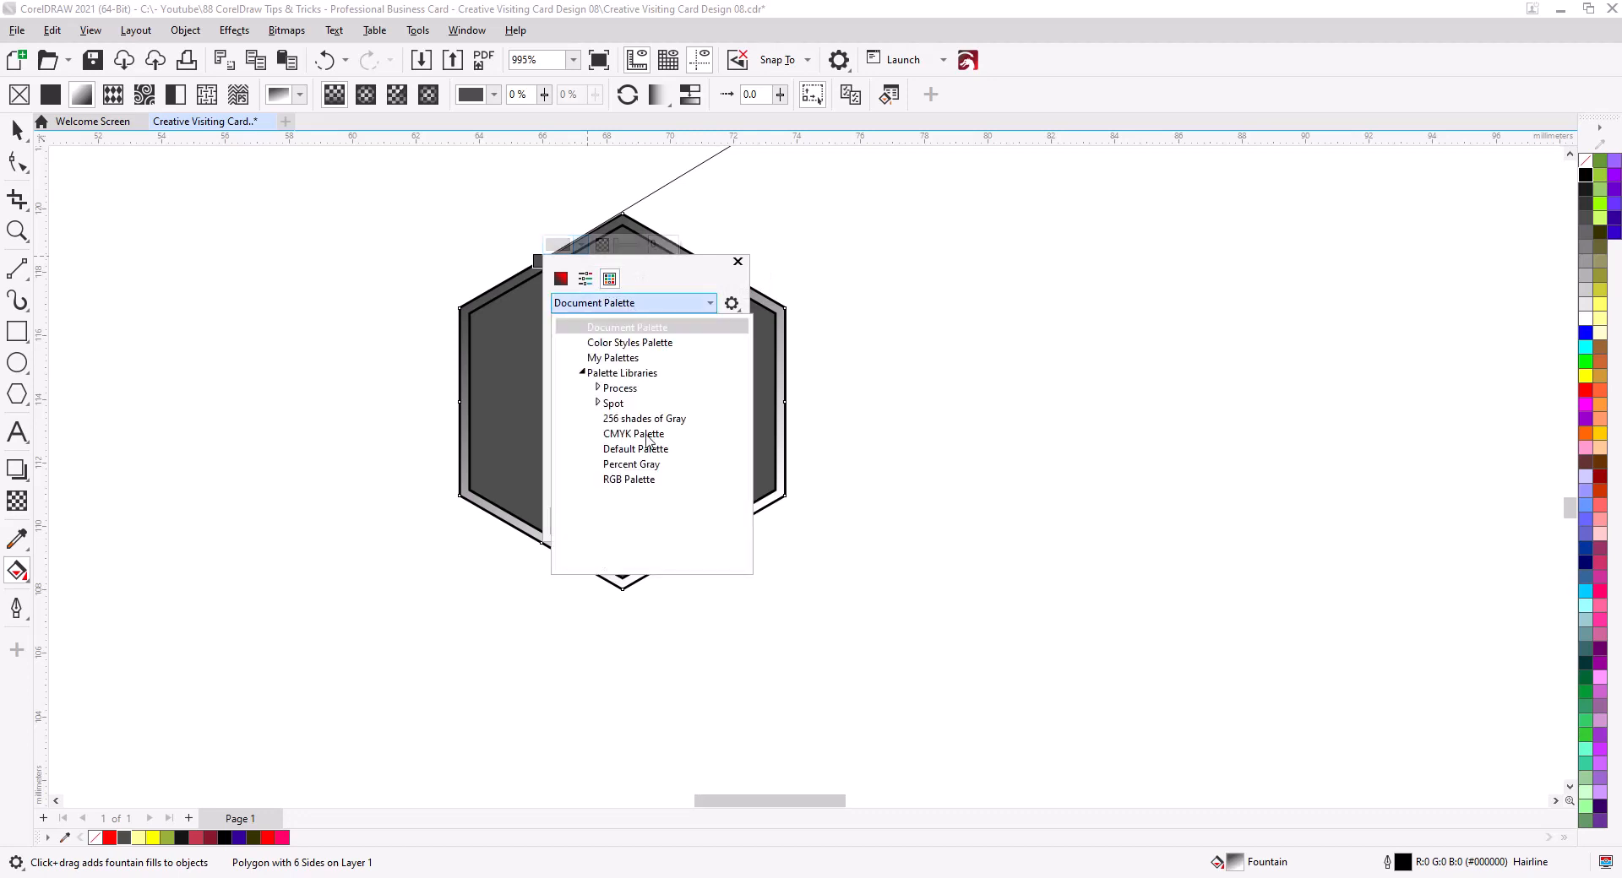
{"action": "left_click", "coordinate": [646, 479]}
{"action": "left_click_drag", "start_coordinate": [695, 259], "coordinate": [1005, 255]}
{"action": "left_click", "coordinate": [1000, 321]}
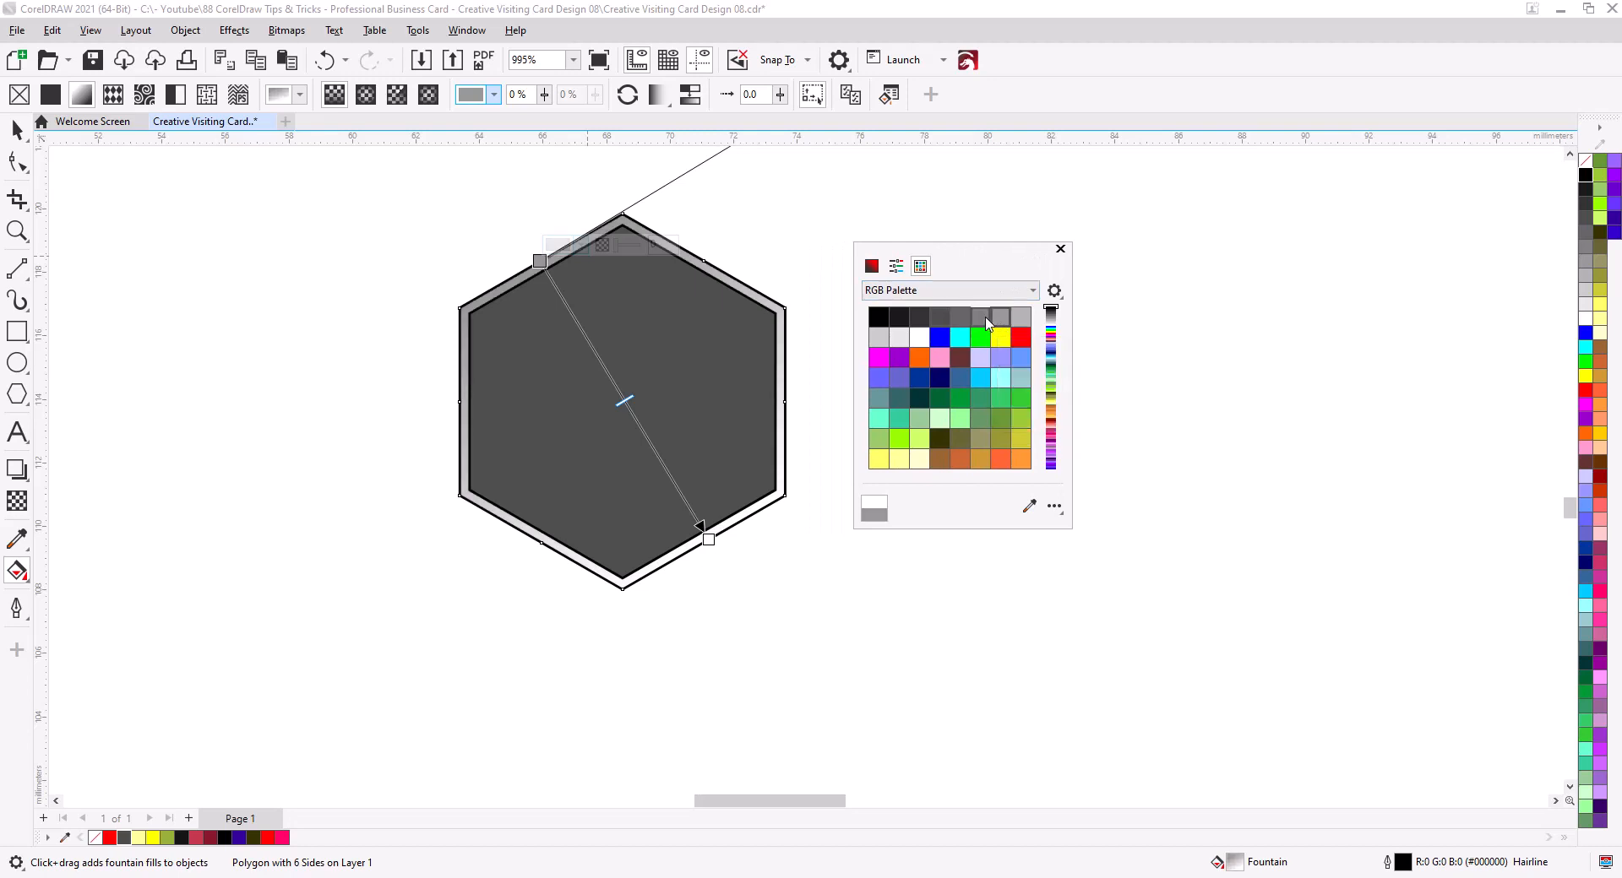
{"action": "left_click", "coordinate": [982, 321]}
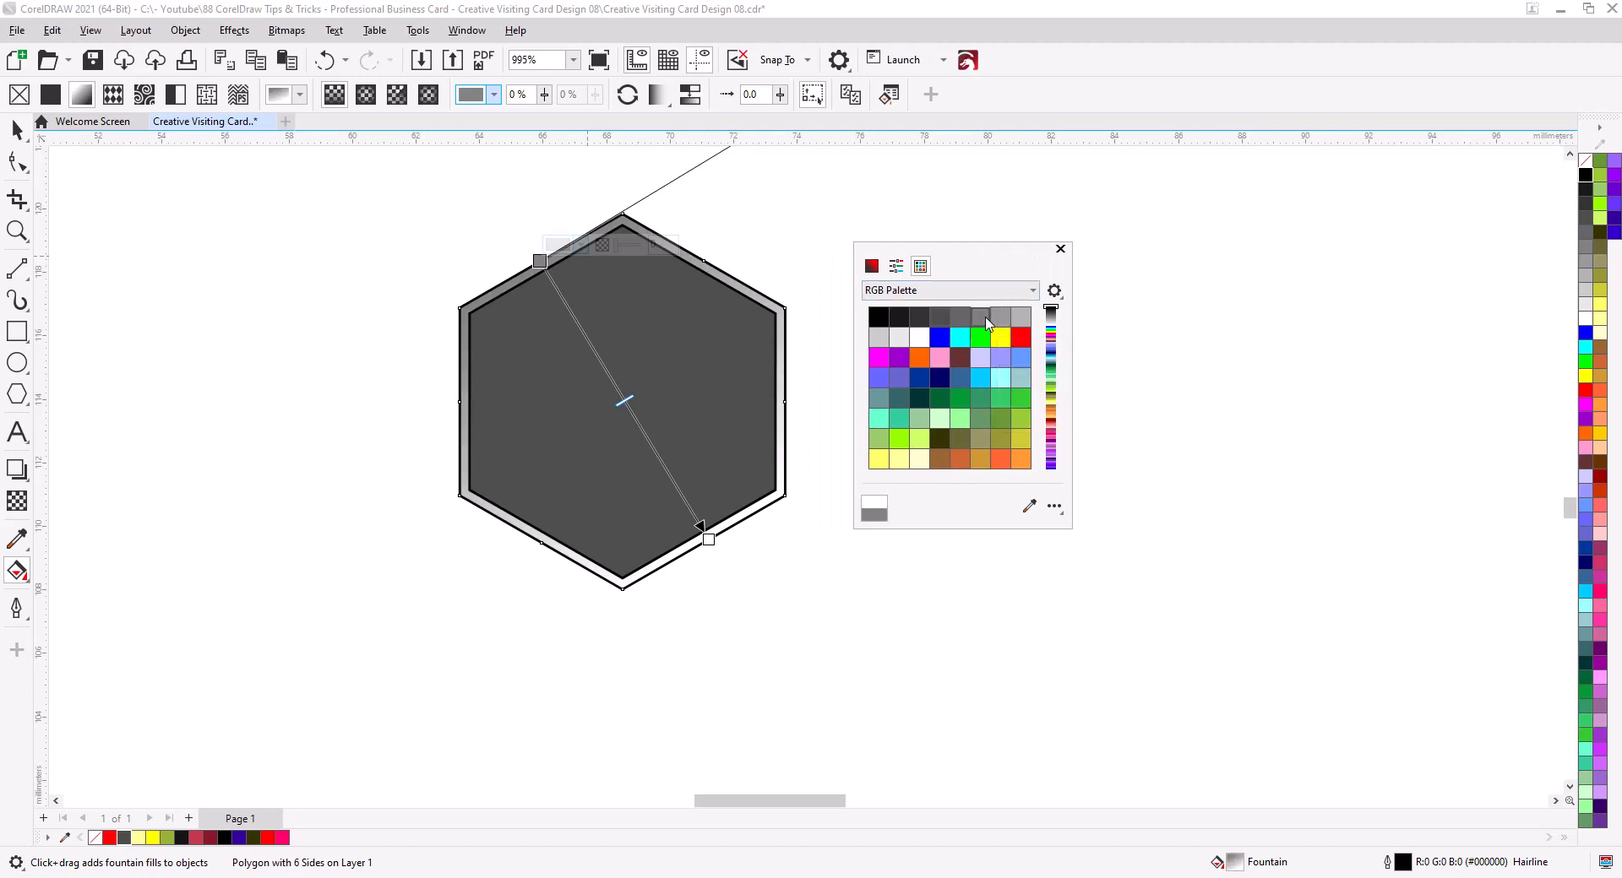
Step: Set the end colour of the outer hexagon's fountain fill to the RGB Palette gray one shade darker than 80% Black
{"action": "left_click", "coordinate": [707, 538]}
{"action": "left_click", "coordinate": [749, 525]}
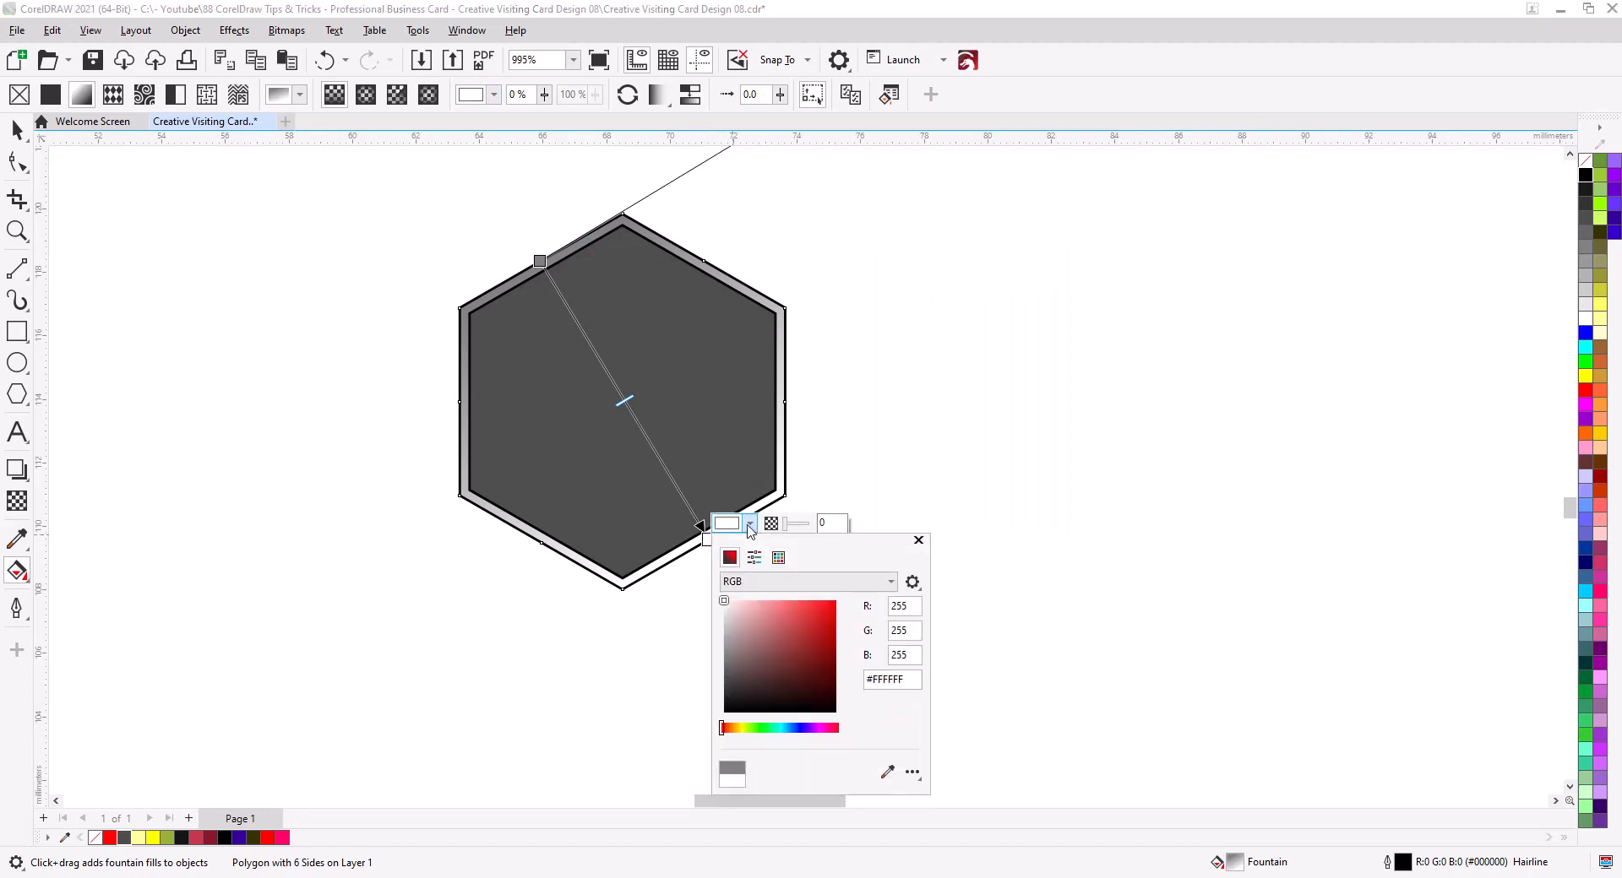
{"action": "left_click_drag", "start_coordinate": [838, 547], "coordinate": [1060, 488]}
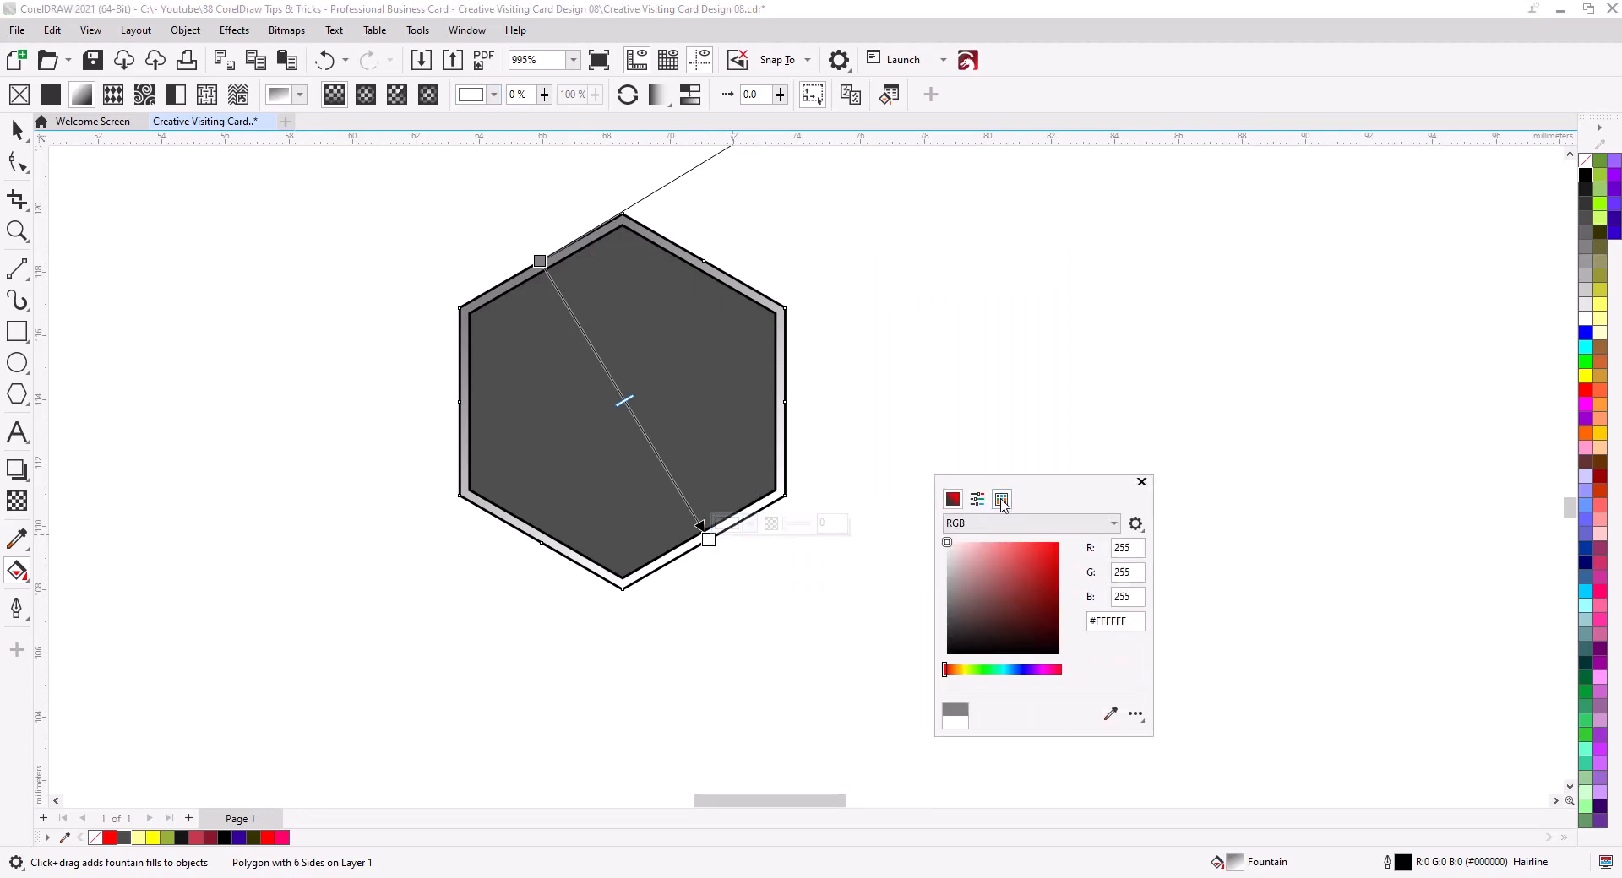
{"action": "left_click", "coordinate": [1001, 500]}
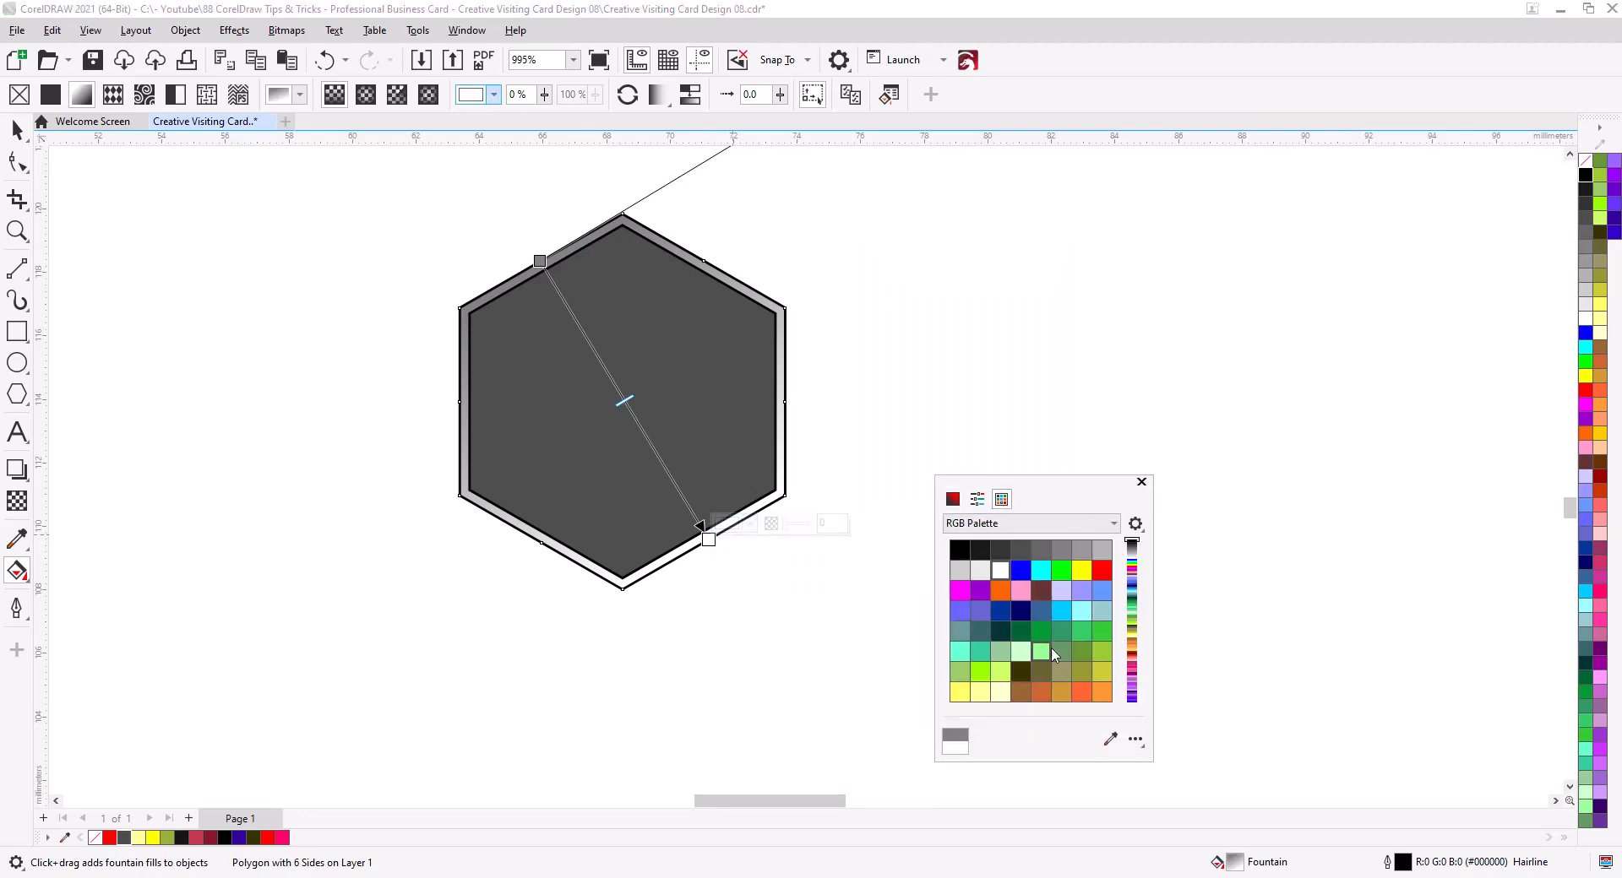
{"action": "left_click", "coordinate": [994, 556]}
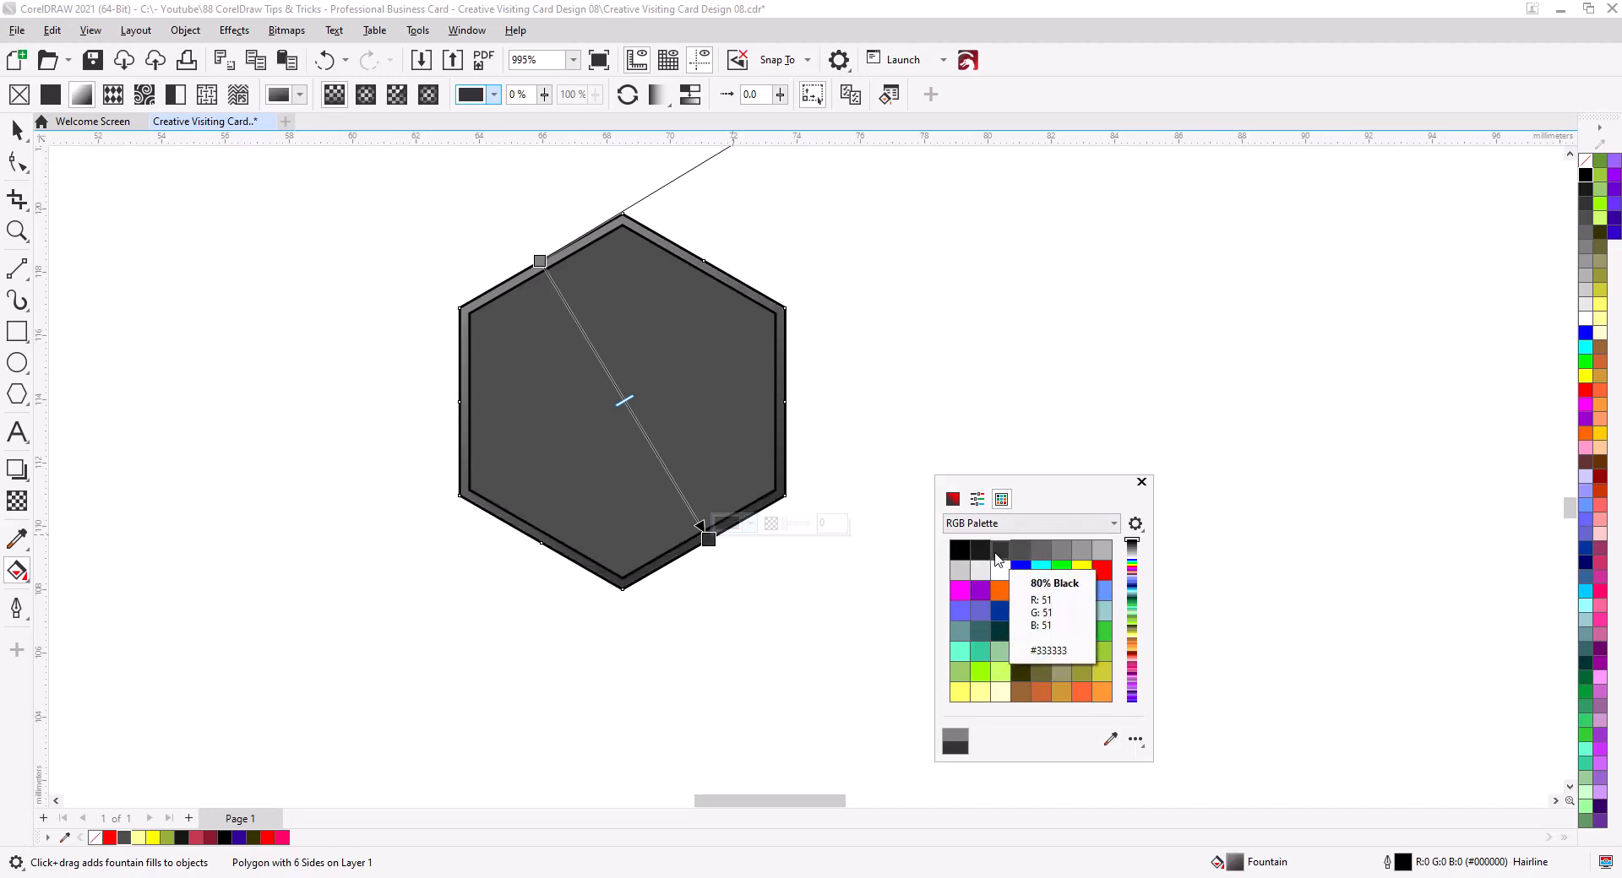
{"action": "left_click", "coordinate": [988, 552]}
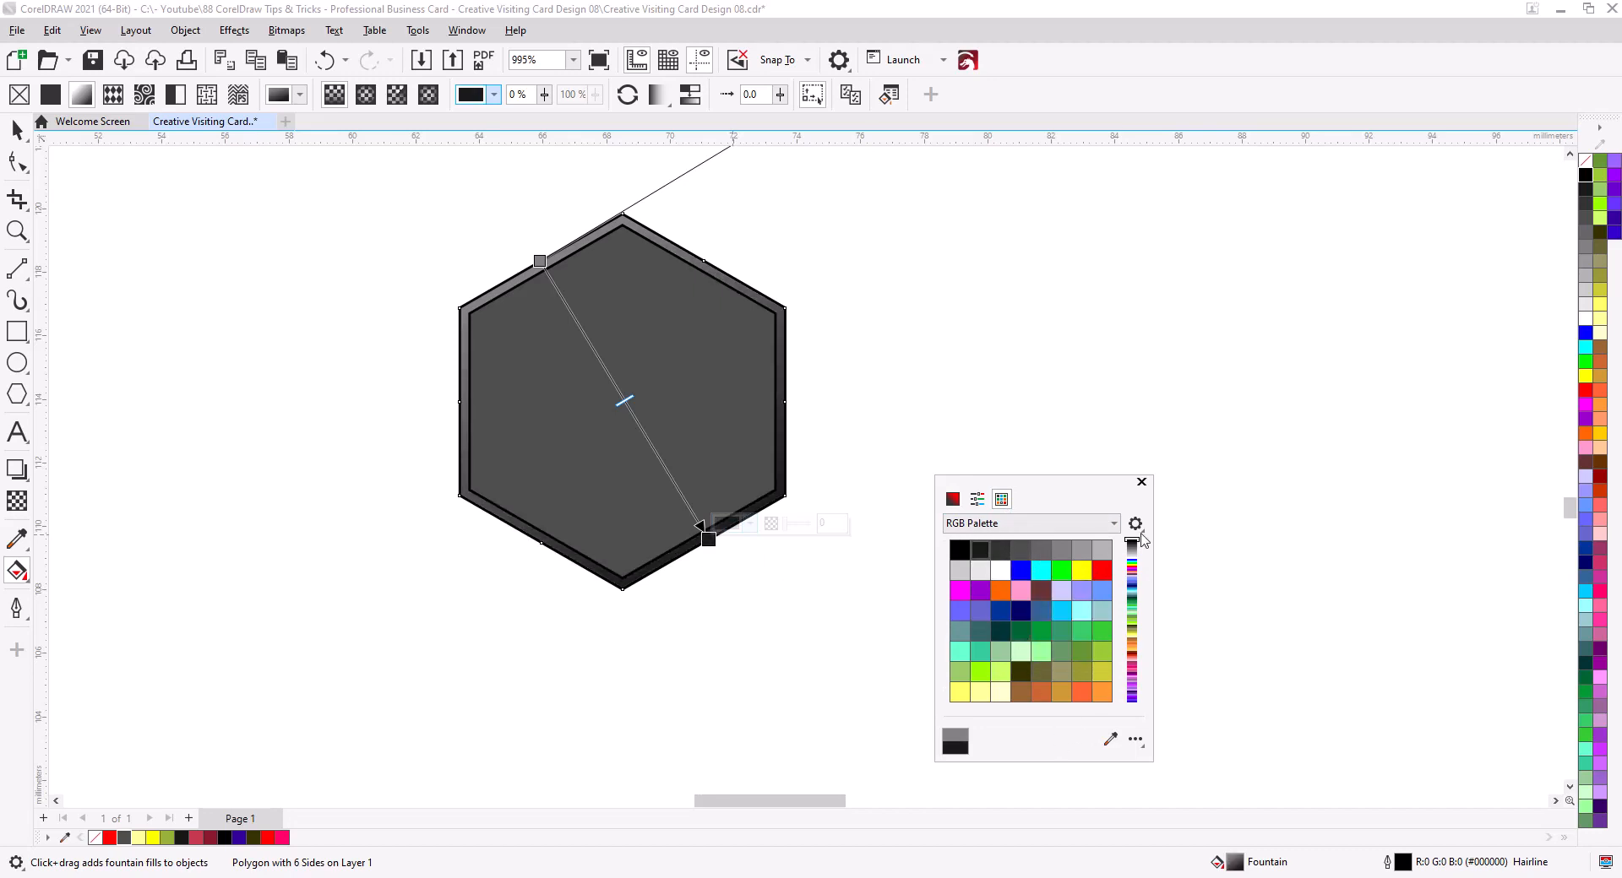
{"action": "left_click", "coordinate": [1141, 481]}
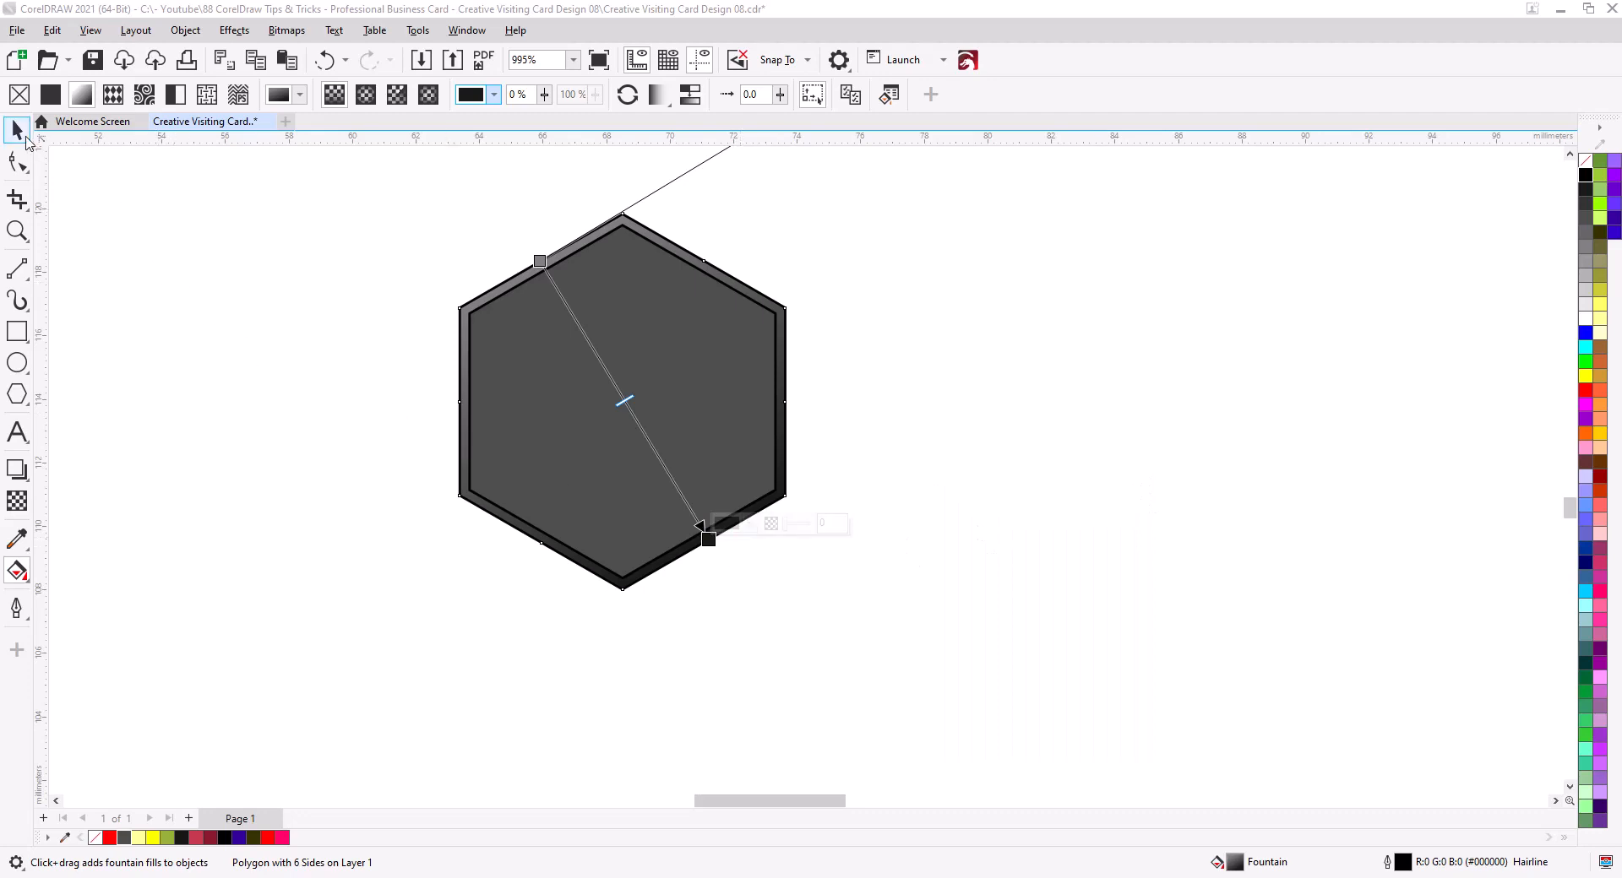
Step: Remove the outline from both filled hexagons
{"action": "left_click", "coordinate": [17, 129]}
{"action": "left_click", "coordinate": [193, 321]}
{"action": "left_click_drag", "start_coordinate": [953, 624], "coordinate": [372, 164]}
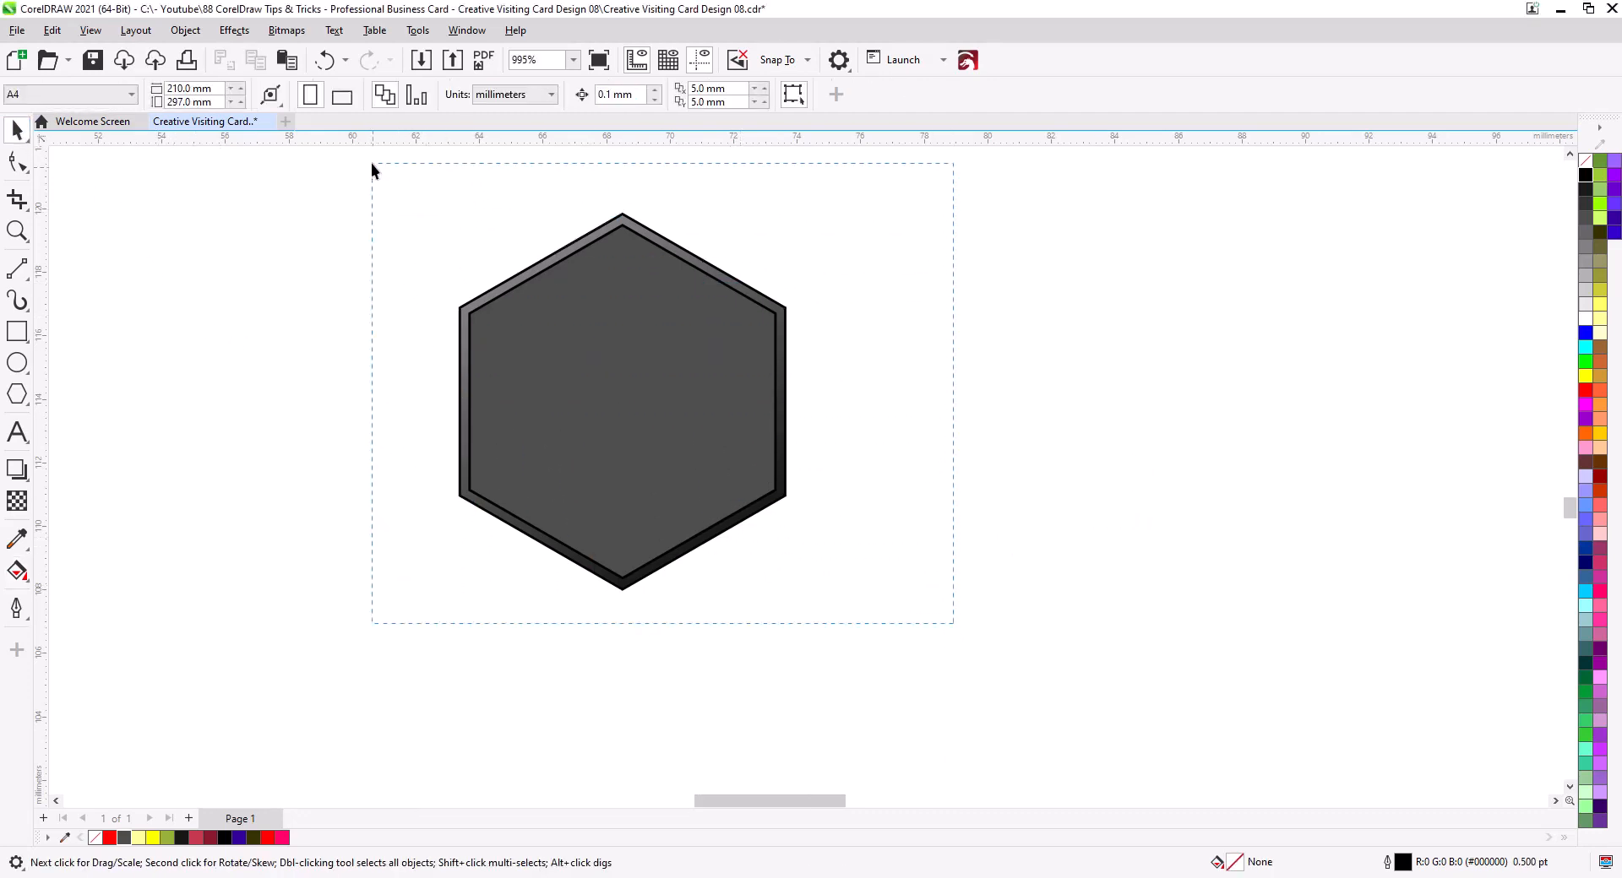
{"action": "right_click", "coordinate": [1585, 160]}
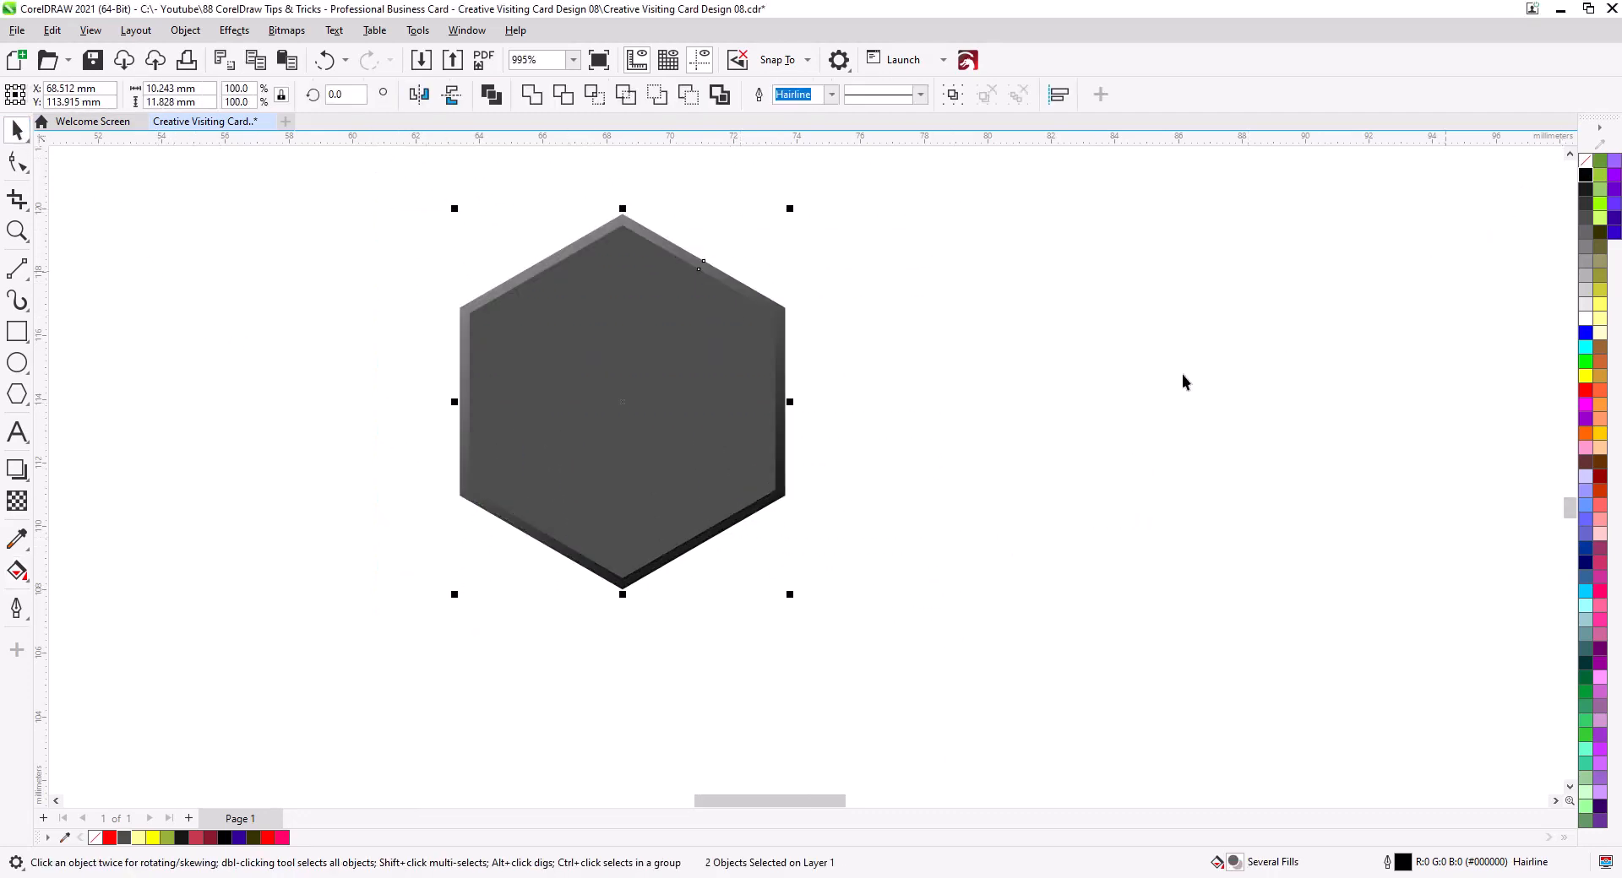
{"action": "left_click", "coordinate": [880, 498]}
{"action": "scroll", "coordinate": [798, 532], "scroll_direction": "down", "scroll_amount": 2}
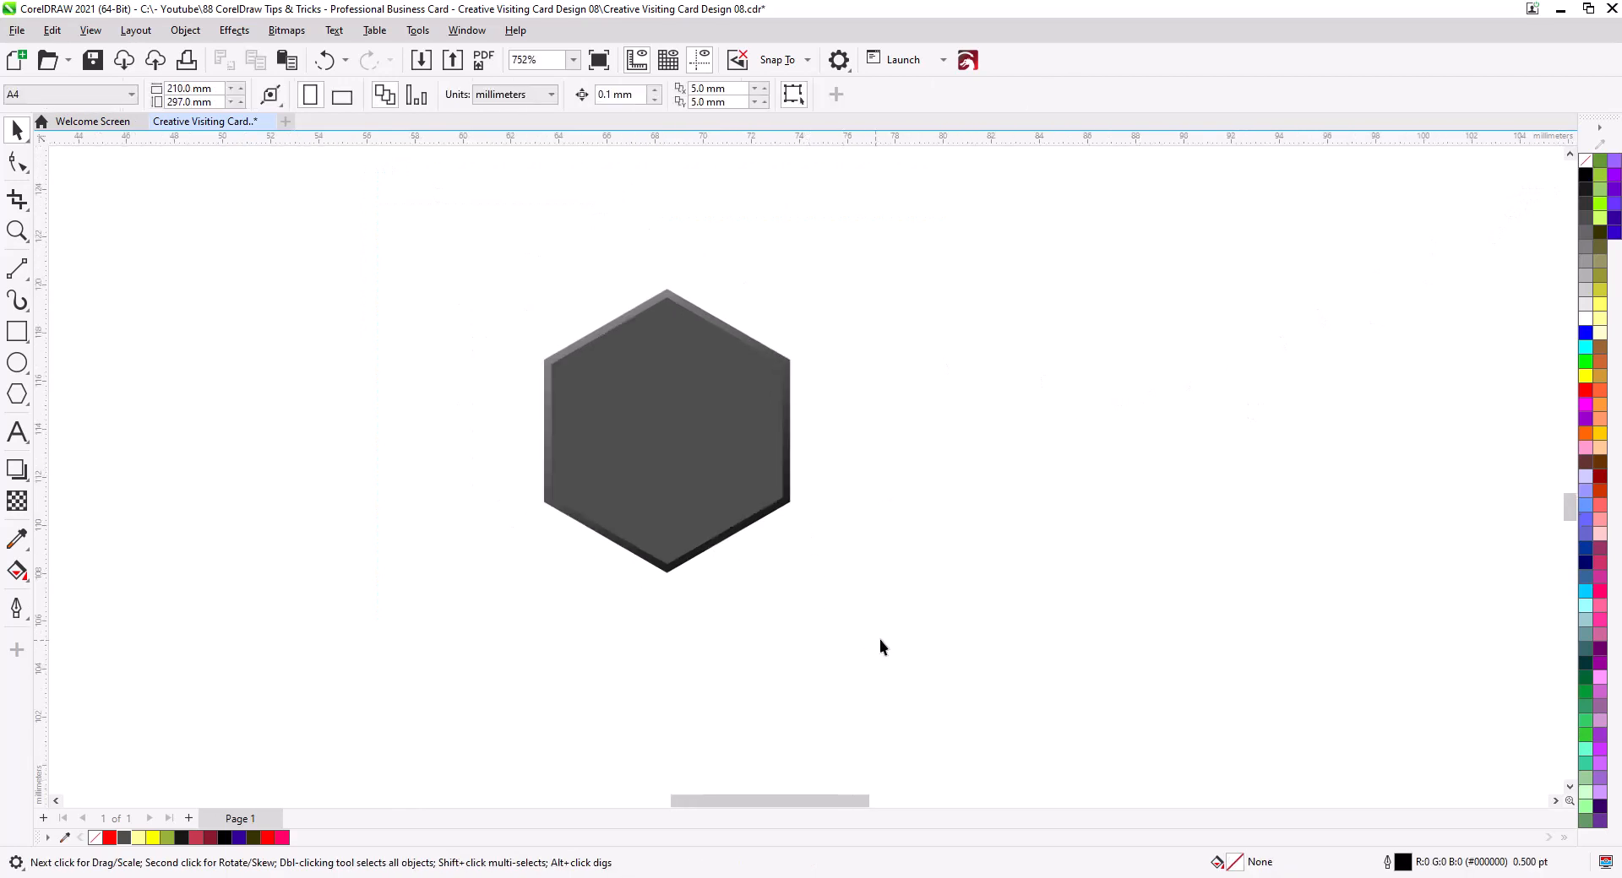
Step: Place a copy of the outer gradient hexagon about 7 mm to the left of and 10 mm below the original
{"action": "left_click_drag", "start_coordinate": [883, 640], "coordinate": [459, 251]}
{"action": "left_click", "coordinate": [496, 461]}
{"action": "left_click_drag", "start_coordinate": [767, 355], "coordinate": [596, 588]}
{"action": "left_click", "coordinate": [663, 631]}
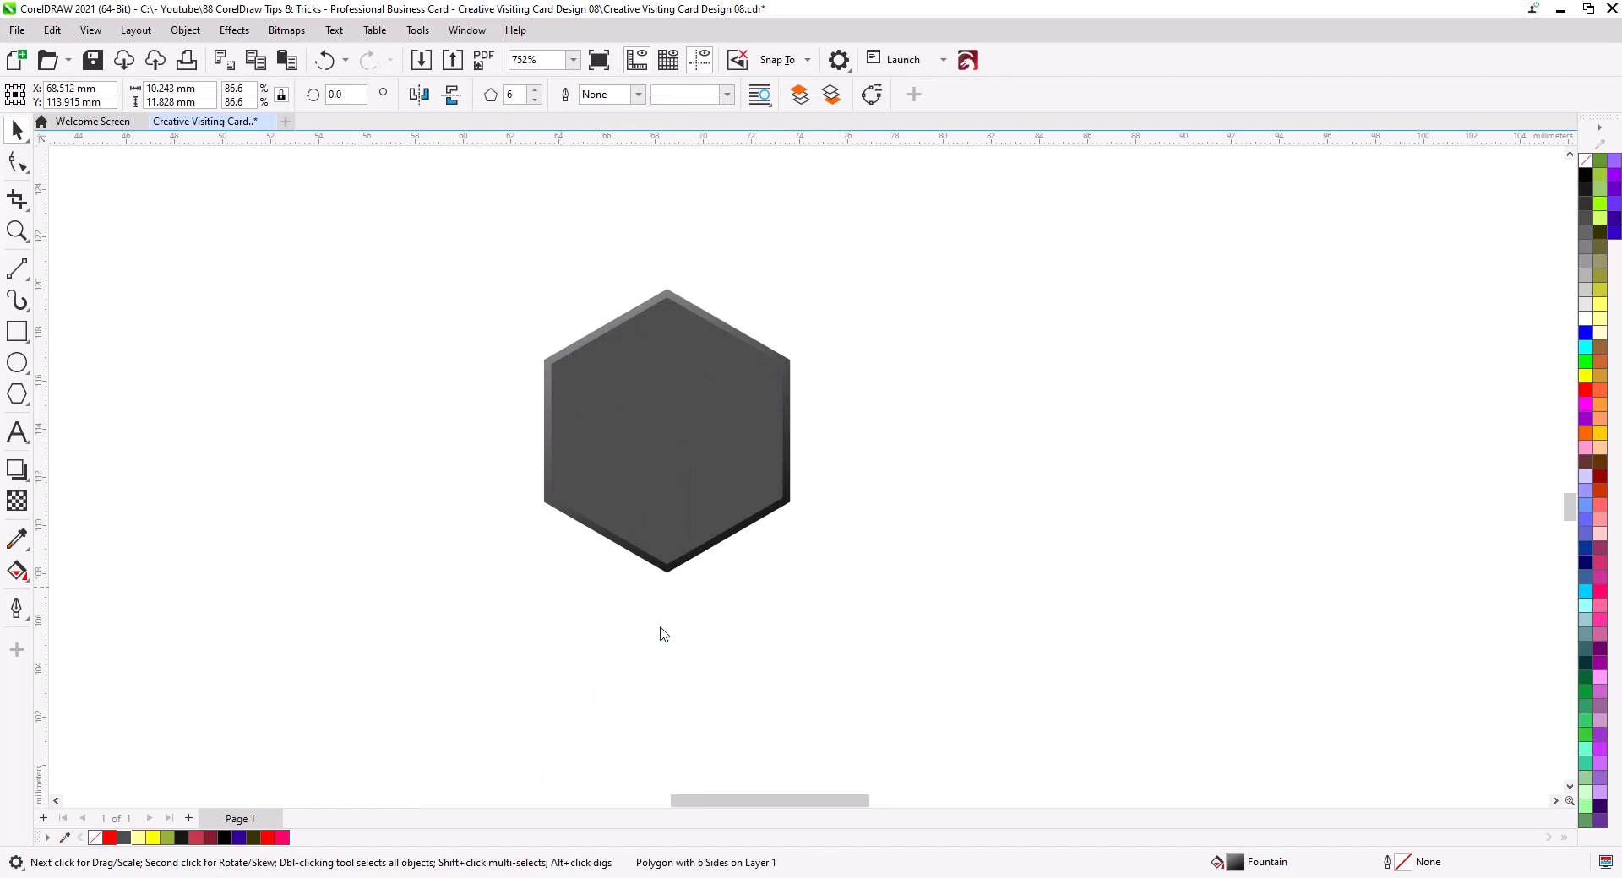
Step: Group the two original concentric hexagons and remove the fill from the separate hexagon copy
{"action": "left_click_drag", "start_coordinate": [889, 663], "coordinate": [475, 303]}
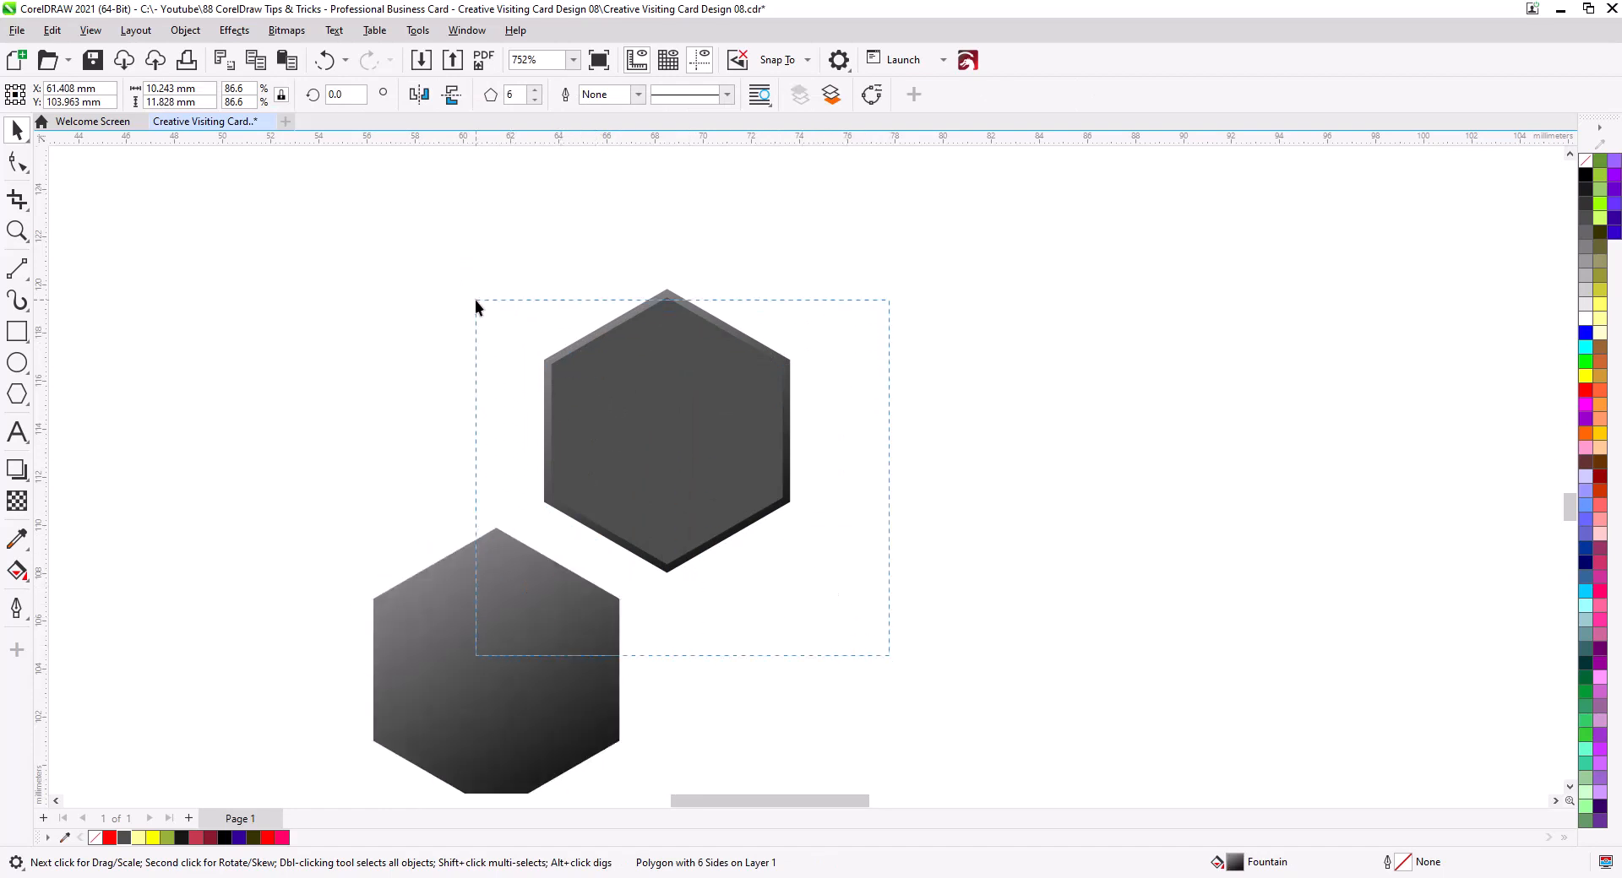
{"action": "left_click", "coordinate": [517, 615]}
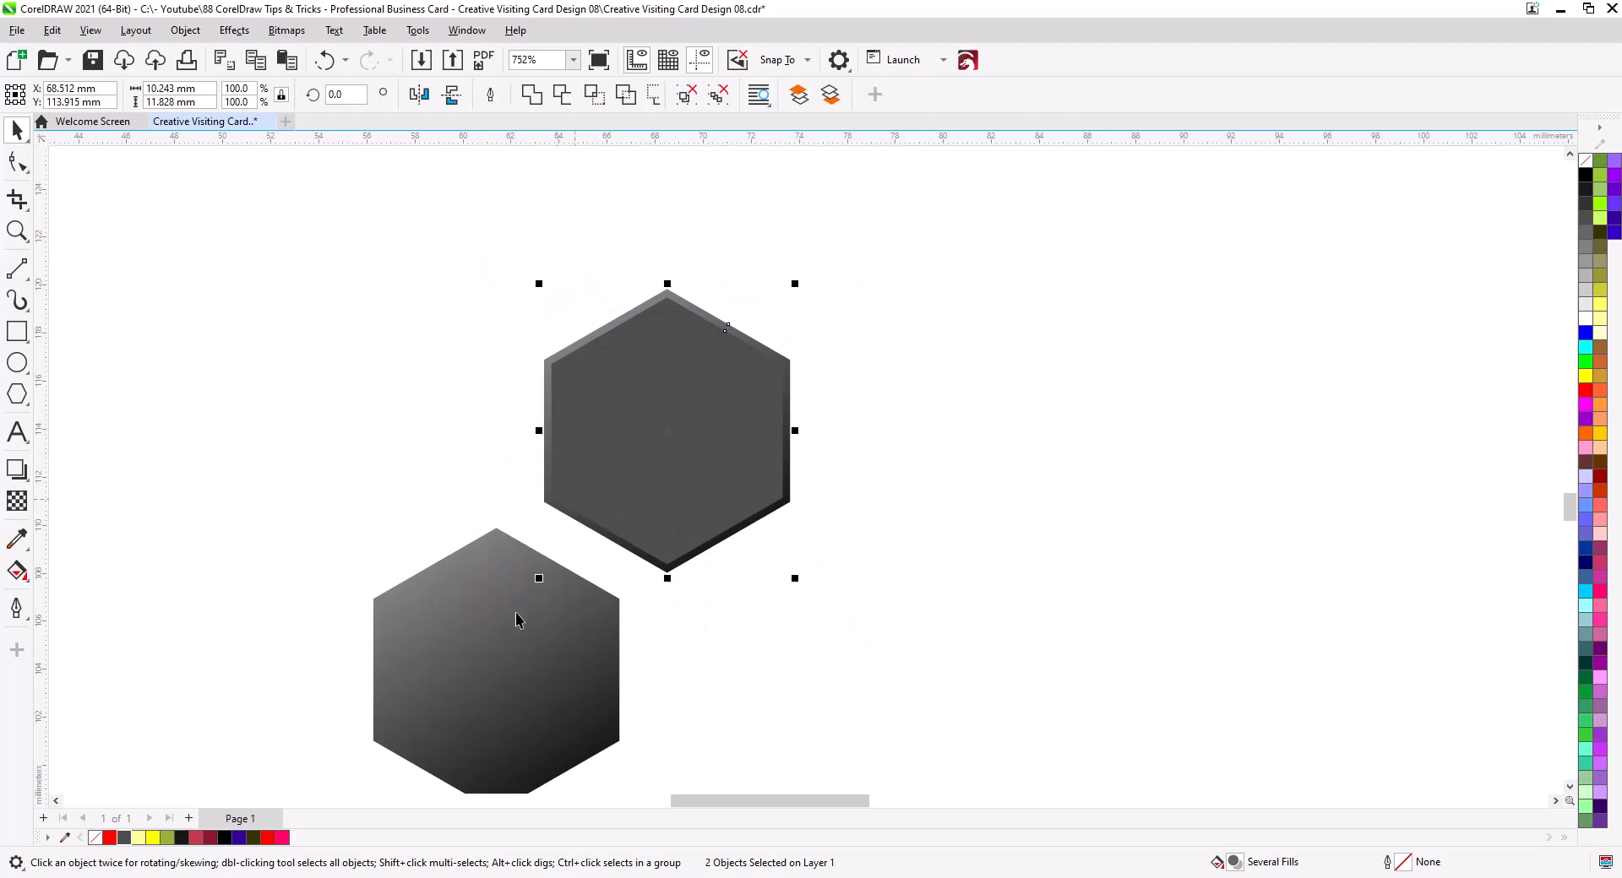
{"action": "left_click", "coordinate": [1581, 168]}
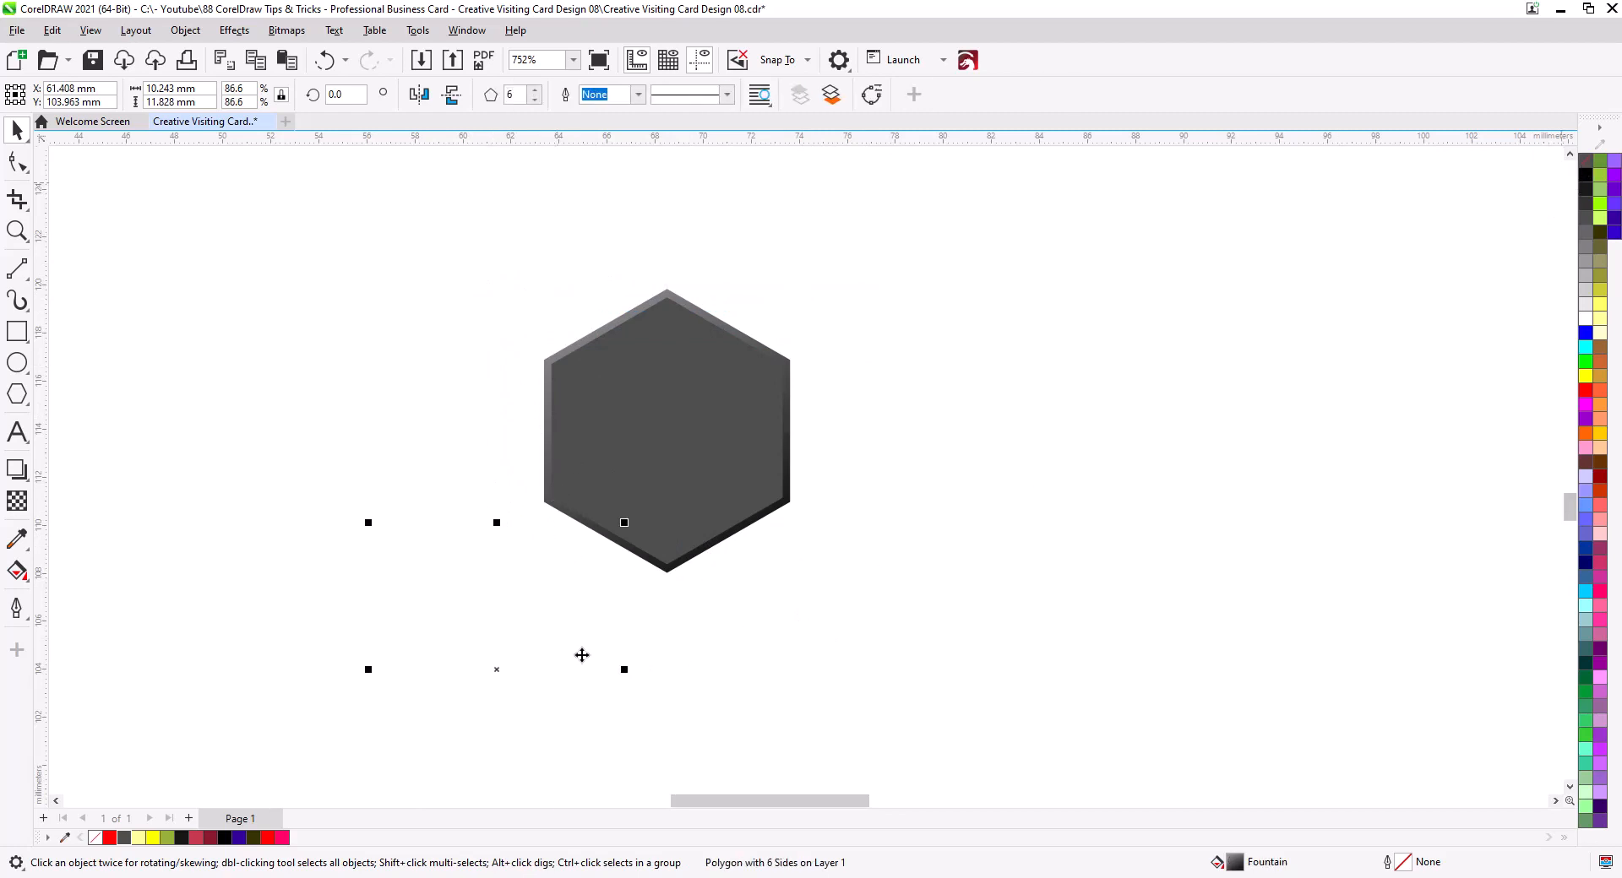
Step: Give the unfilled hexagon copy a black outline and centre it horizontally and vertically on the grouped gray hexagon
{"action": "right_click", "coordinate": [1587, 177]}
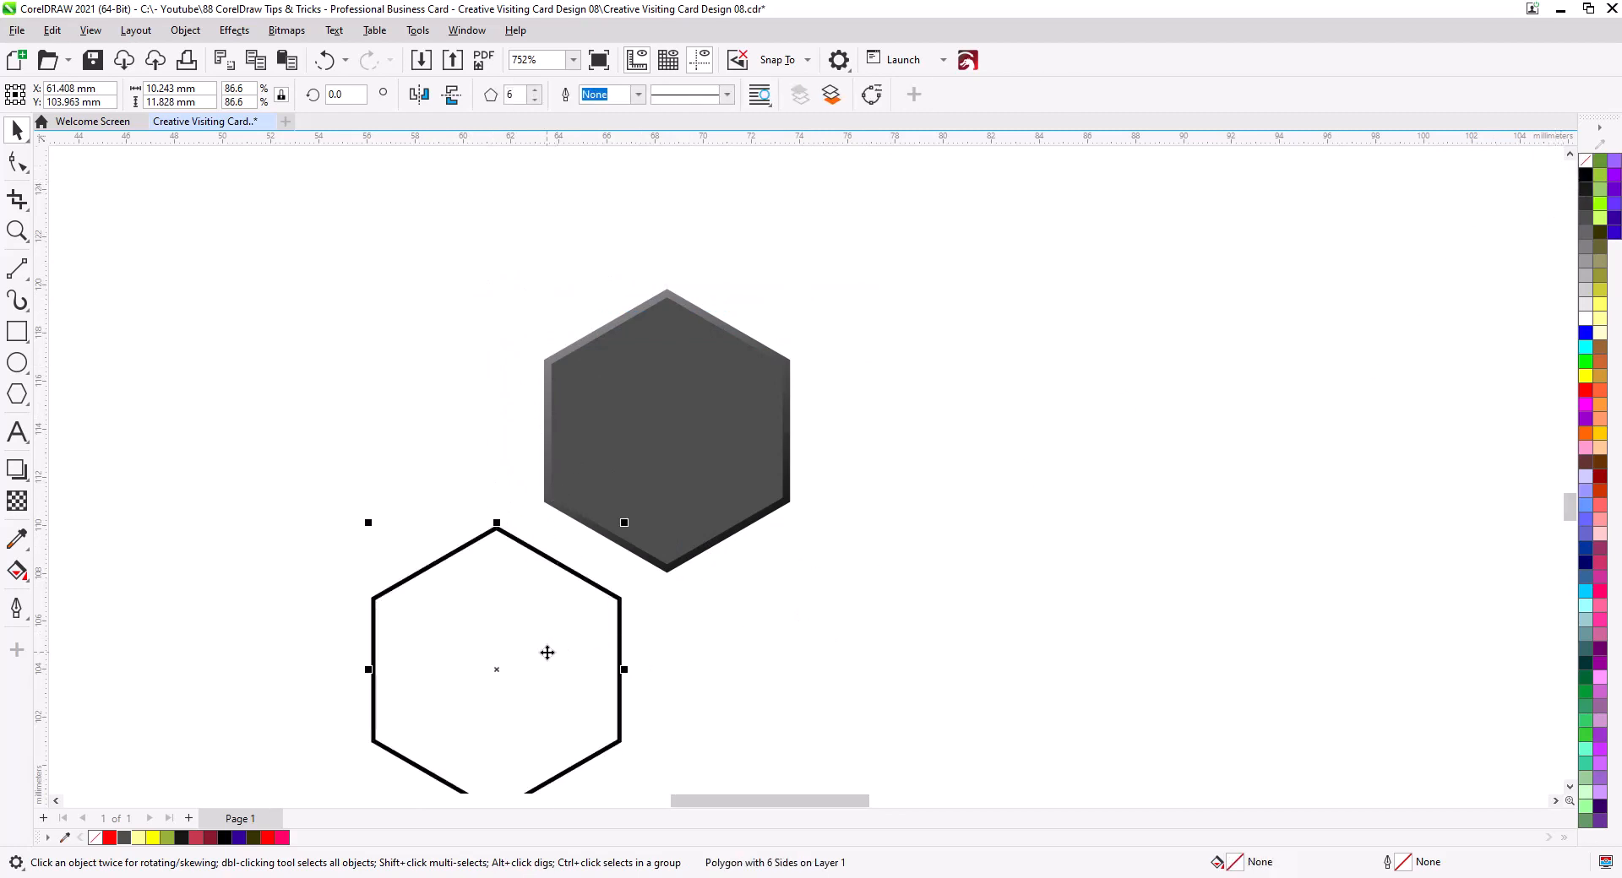
{"action": "left_click_drag", "start_coordinate": [547, 653], "coordinate": [701, 425]}
{"action": "left_click", "coordinate": [762, 355], "text": "shift"}
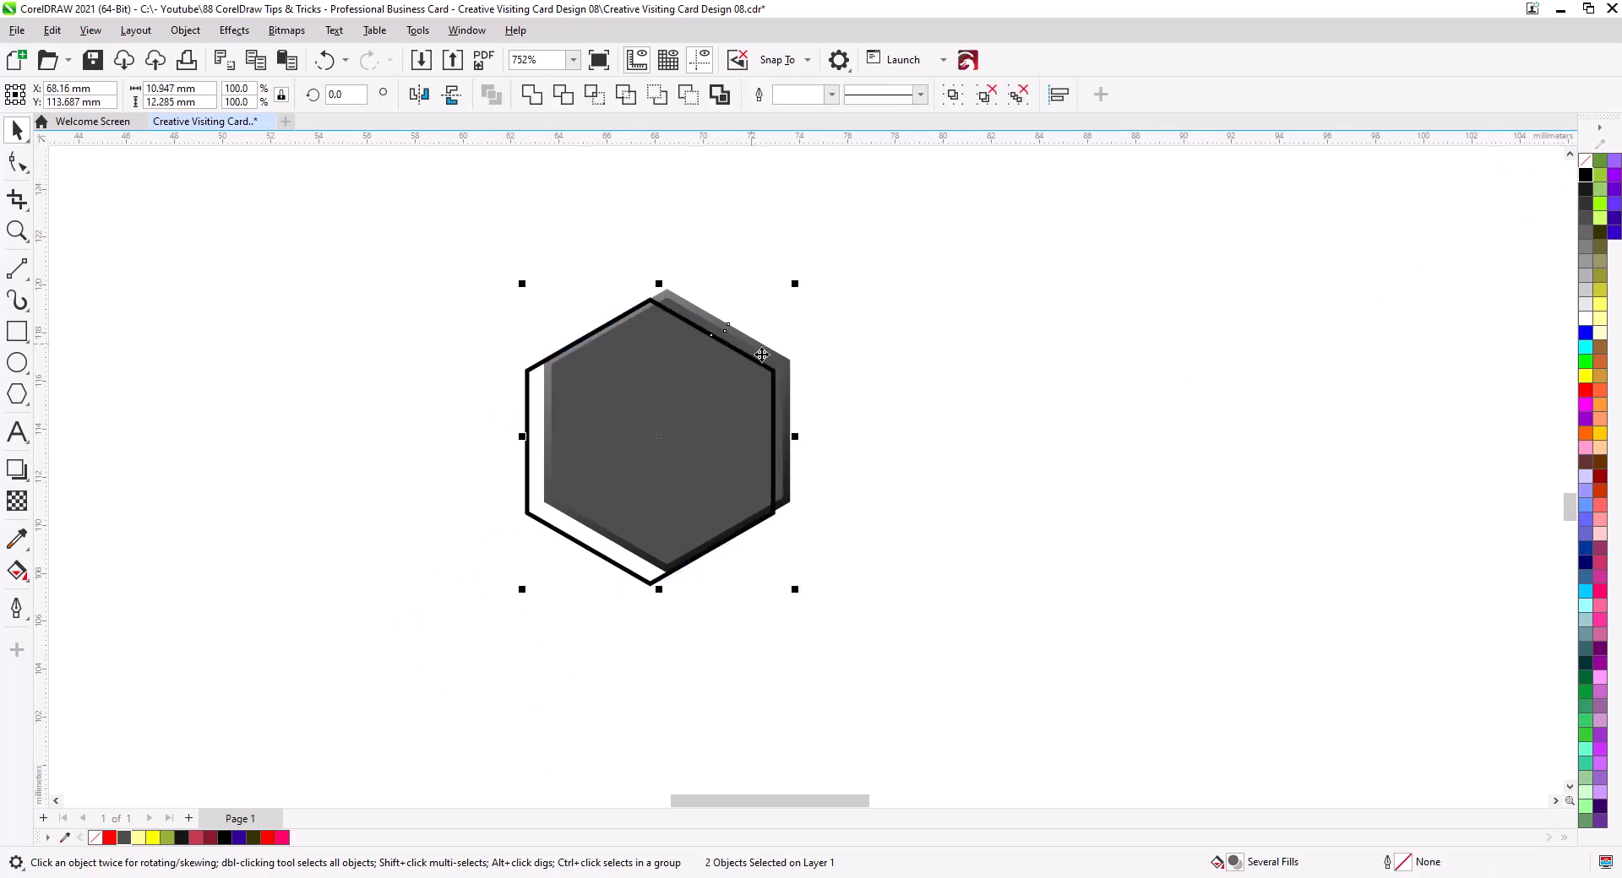
{"action": "key", "text": "c"}
{"action": "key", "text": "e"}
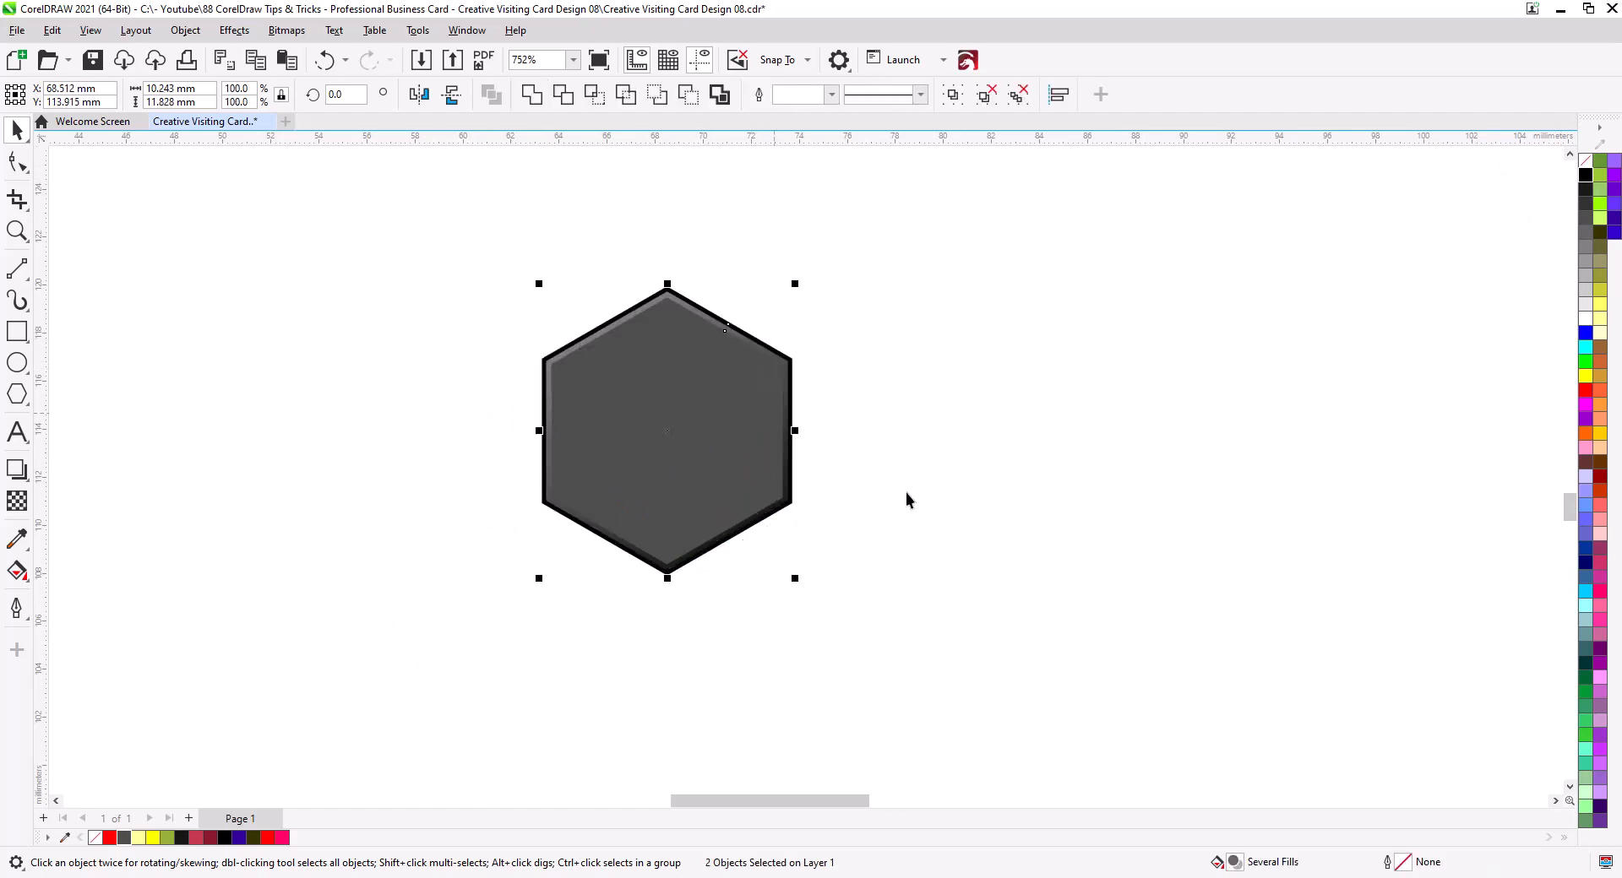
Step: Add a one-step outside contour with a 0.6 mm offset to the black outline hexagon
{"action": "left_click", "coordinate": [774, 460]}
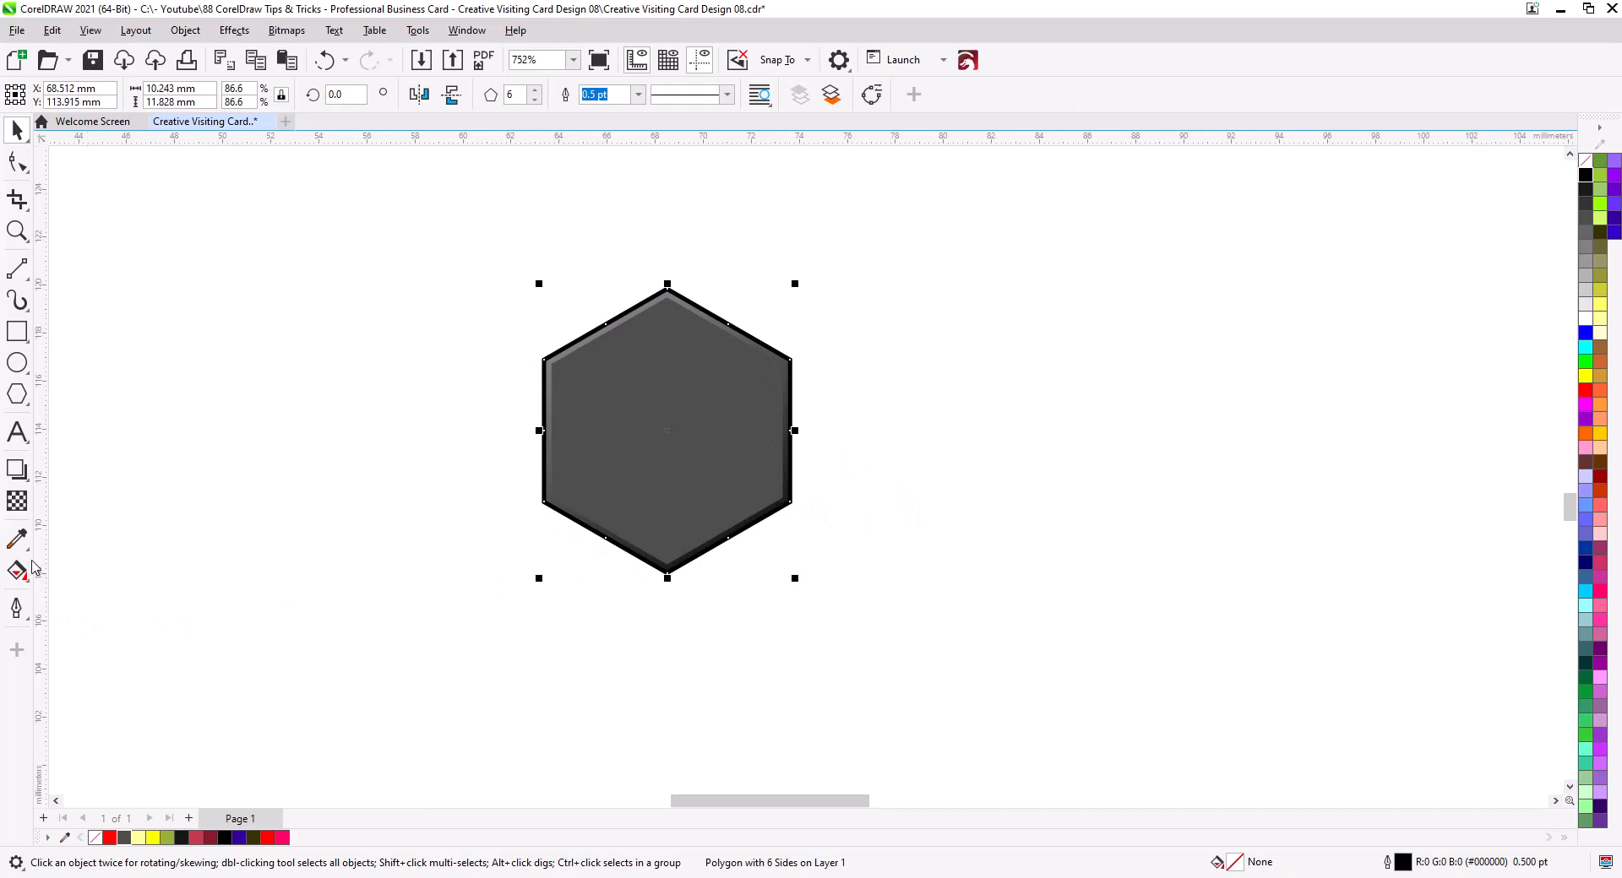
{"action": "left_click", "coordinate": [18, 470]}
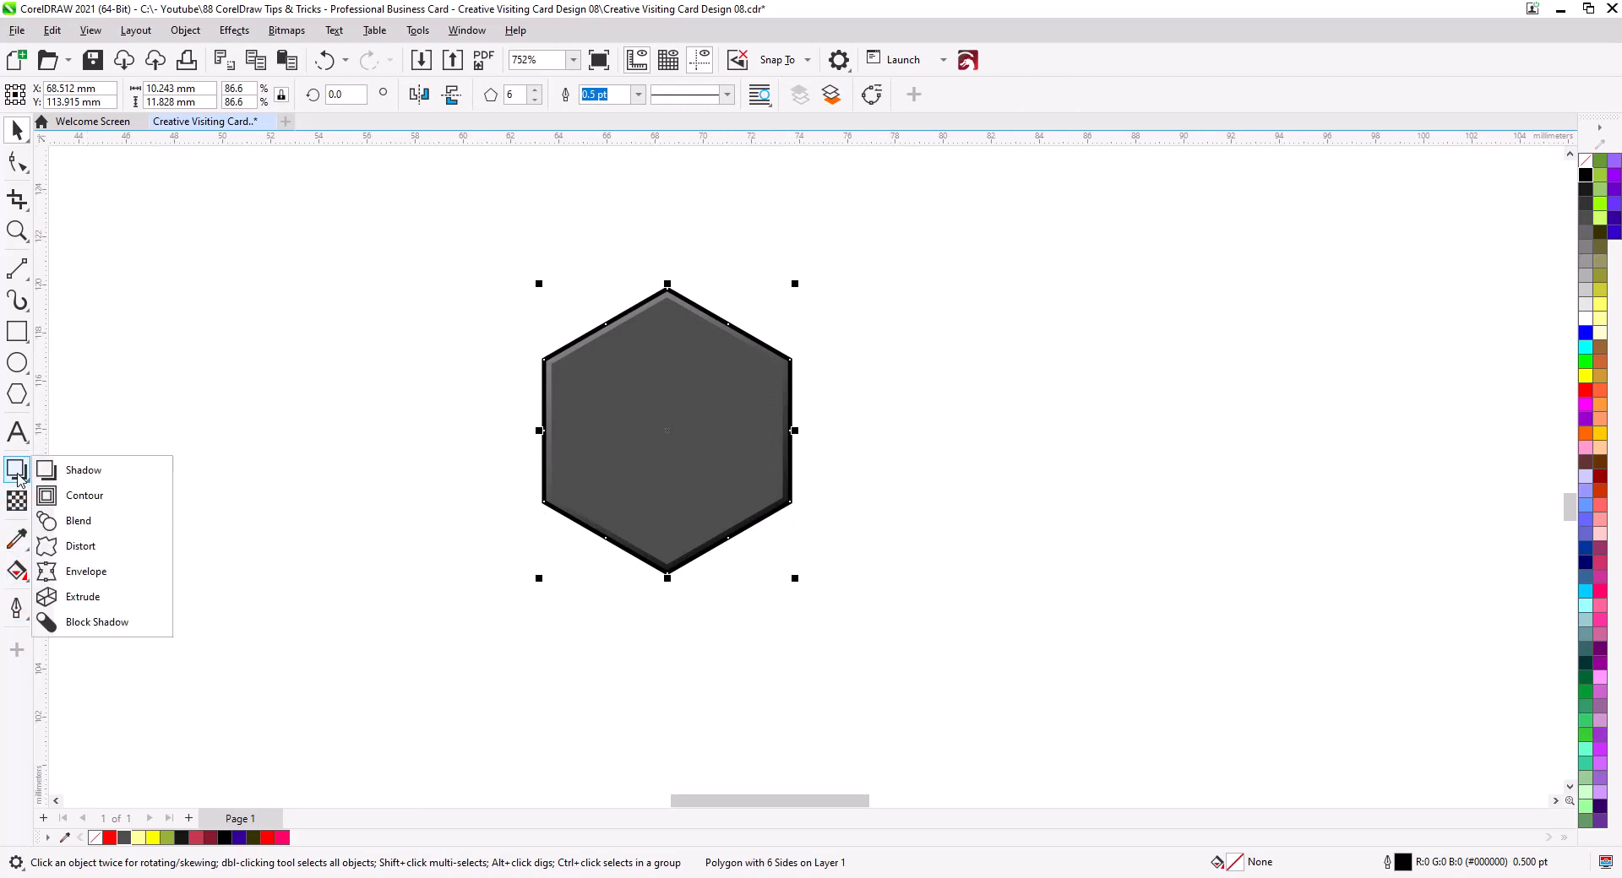
{"action": "left_click", "coordinate": [85, 496]}
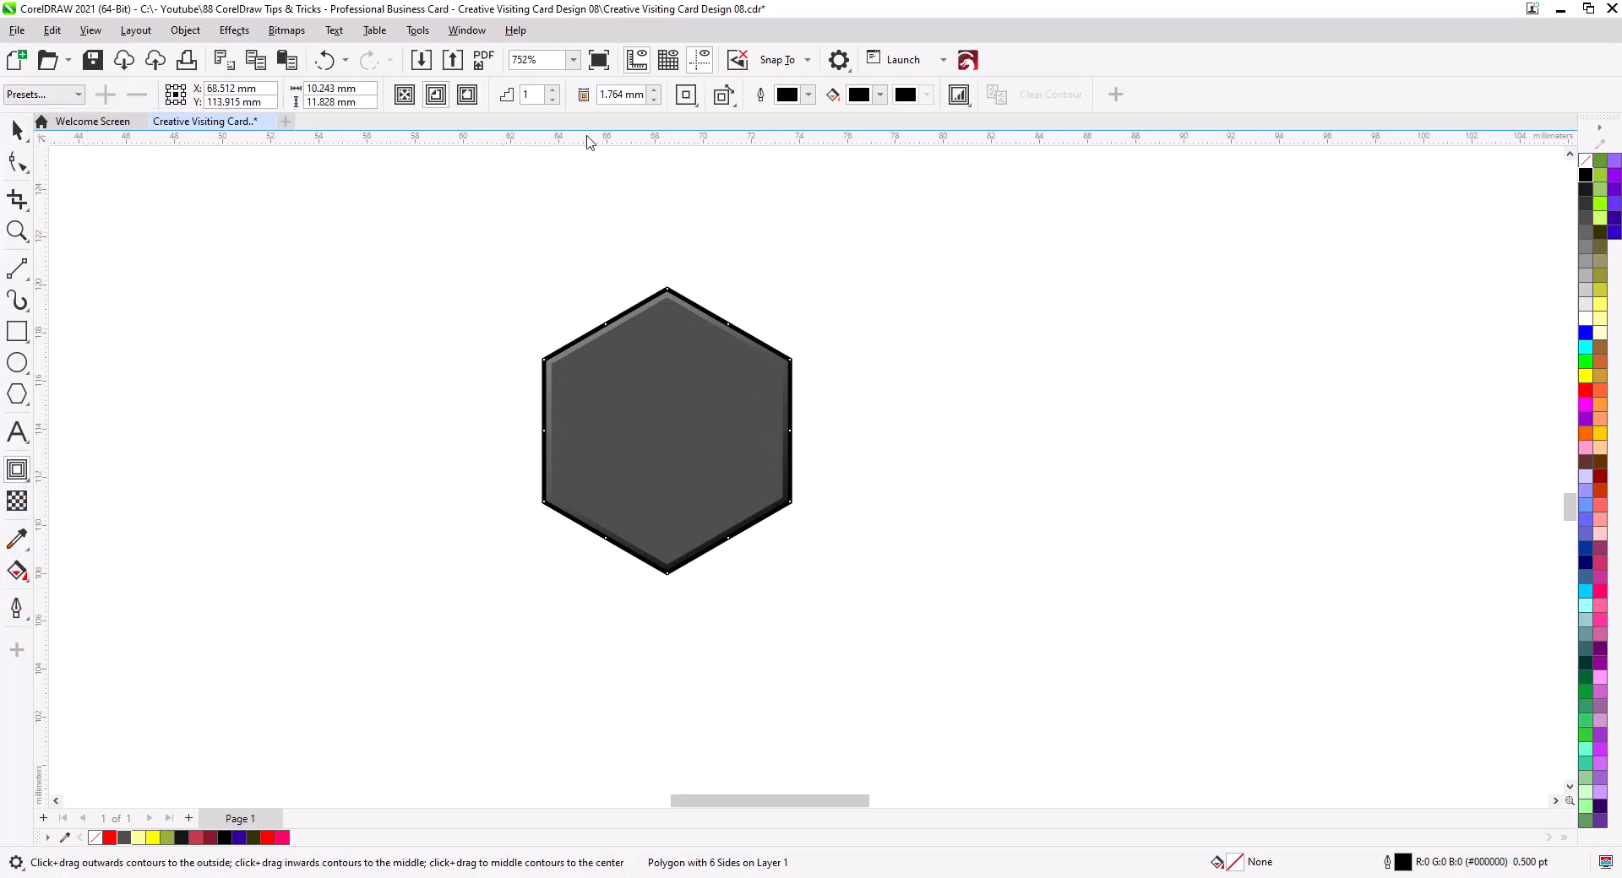
{"action": "left_click", "coordinate": [470, 97]}
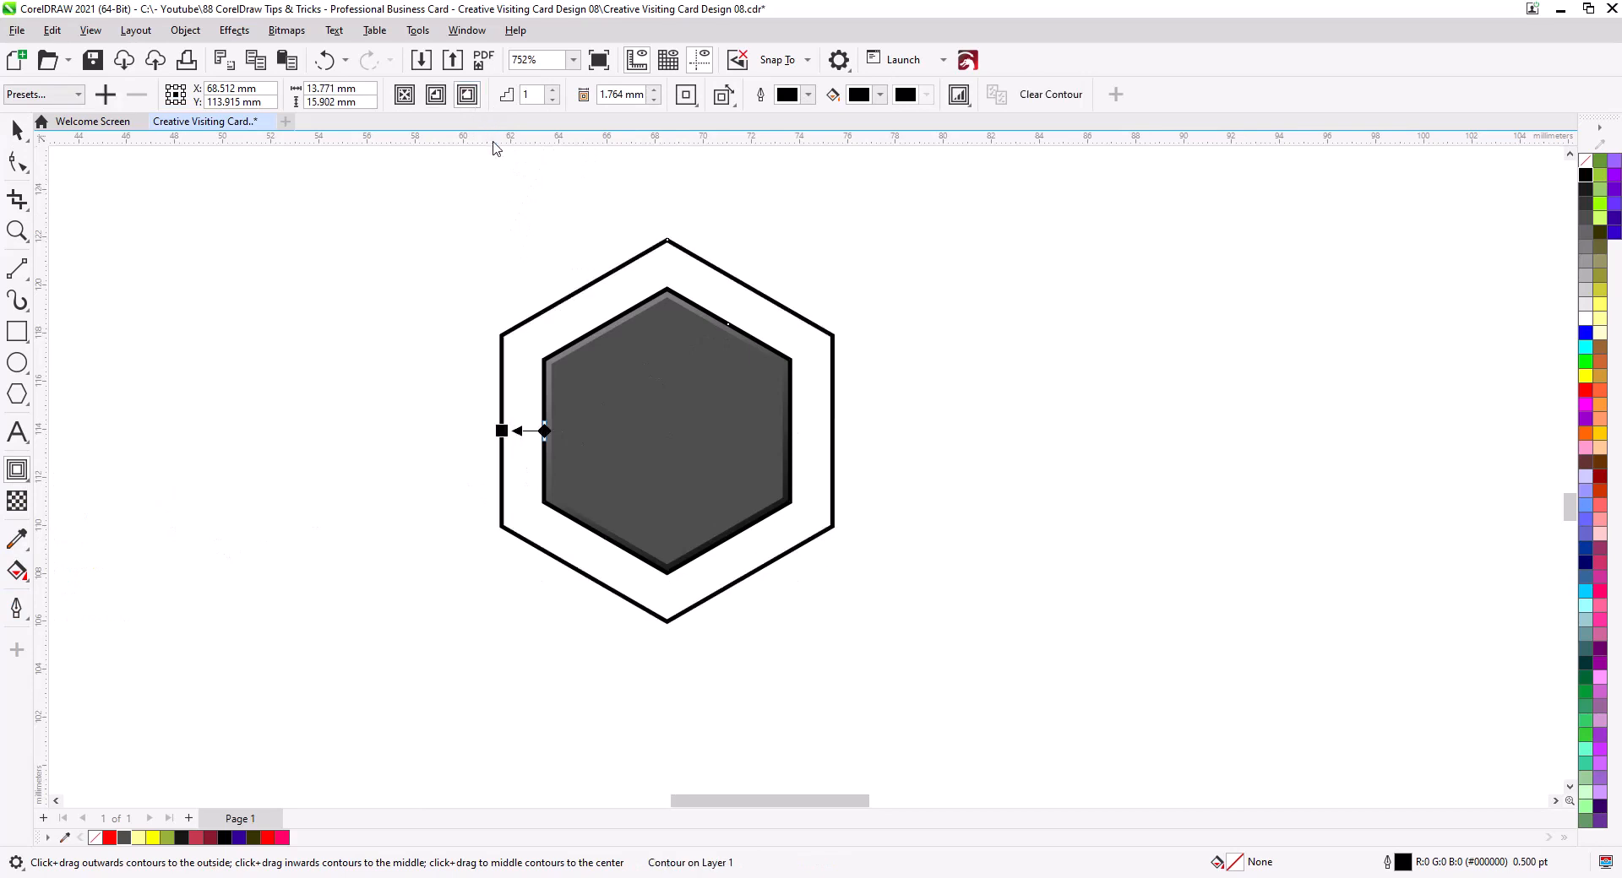
{"action": "left_click", "coordinate": [653, 99]}
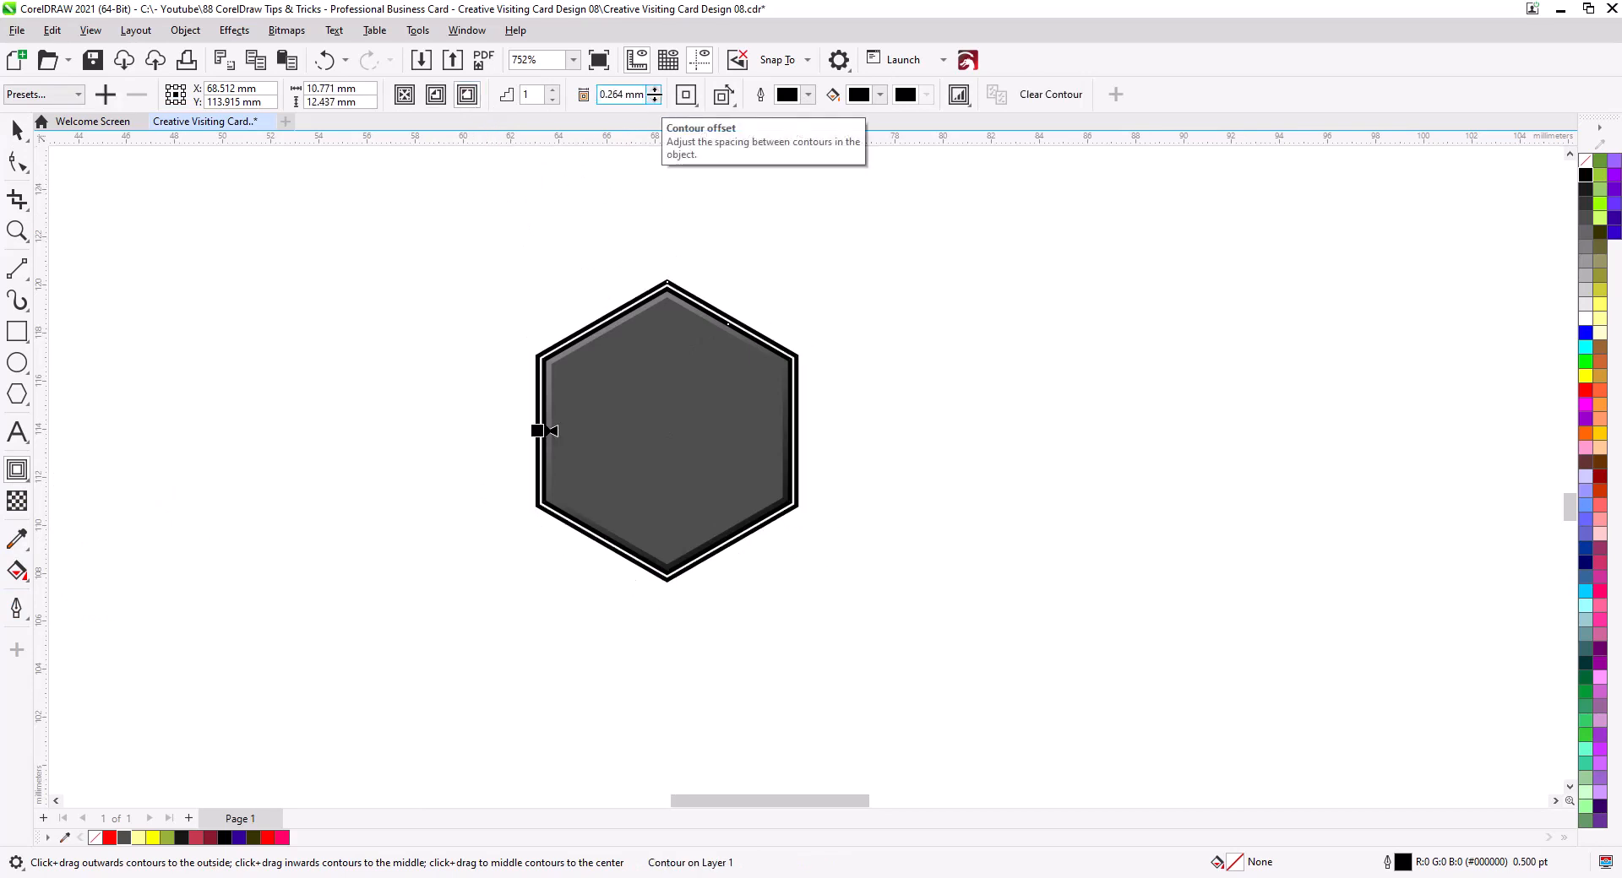
{"action": "left_click", "coordinate": [654, 90]}
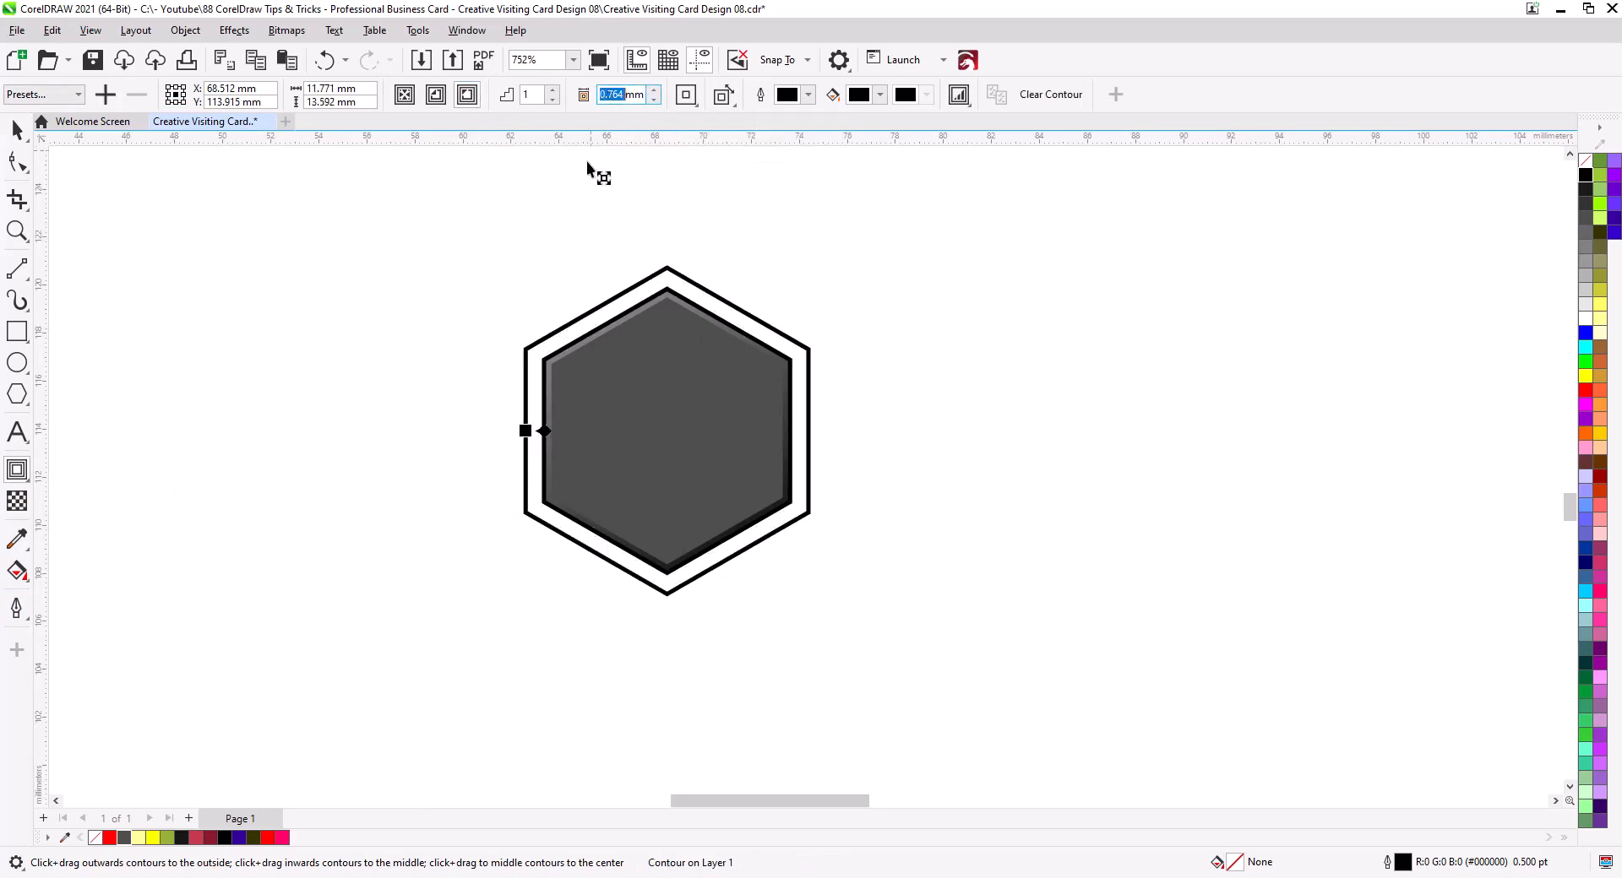
{"action": "type", "text": "0.6"}
{"action": "key", "text": "Return"}
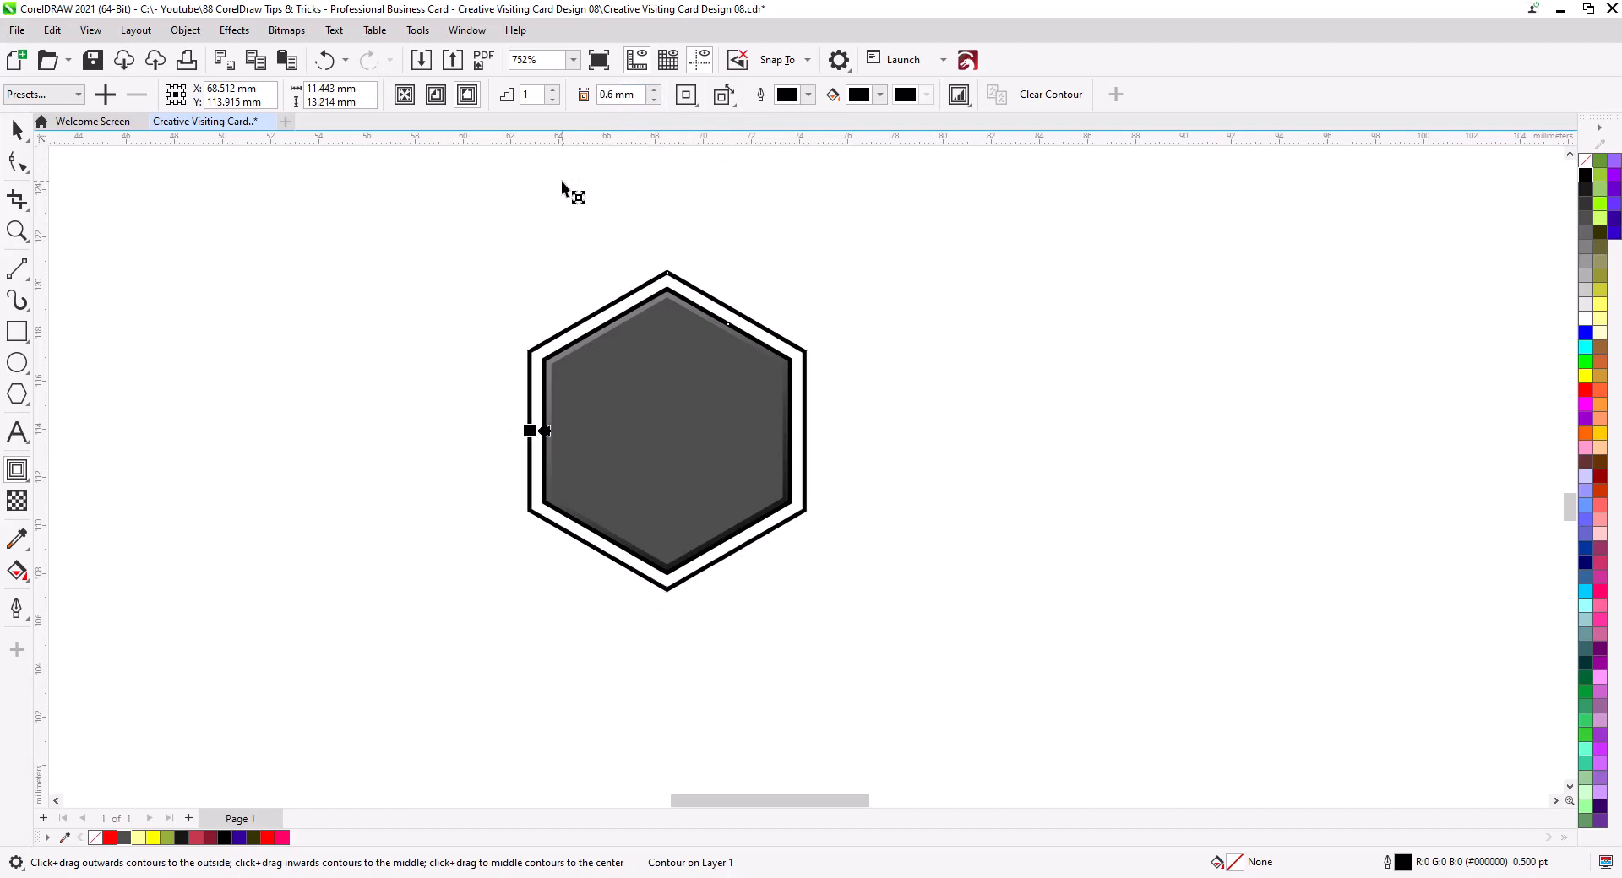
Step: Break the contour apart and delete the inner outline hexagon, keeping the larger outer one
{"action": "right_click", "coordinate": [617, 302]}
{"action": "left_click", "coordinate": [709, 315]}
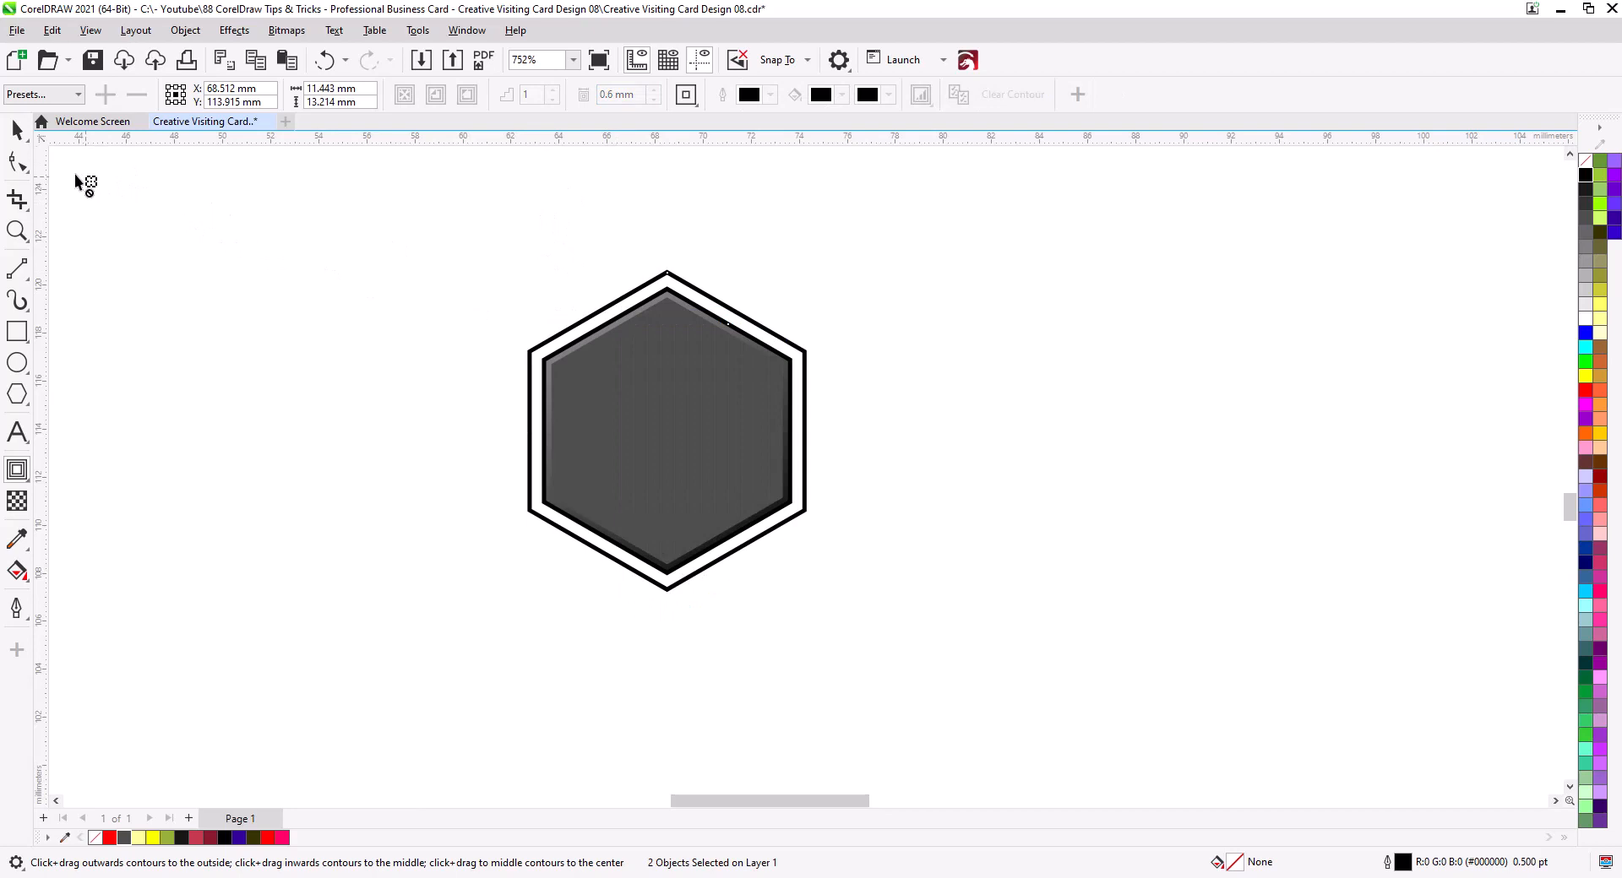
{"action": "left_click", "coordinate": [17, 129]}
{"action": "left_click", "coordinate": [242, 316]}
{"action": "left_click", "coordinate": [564, 349]}
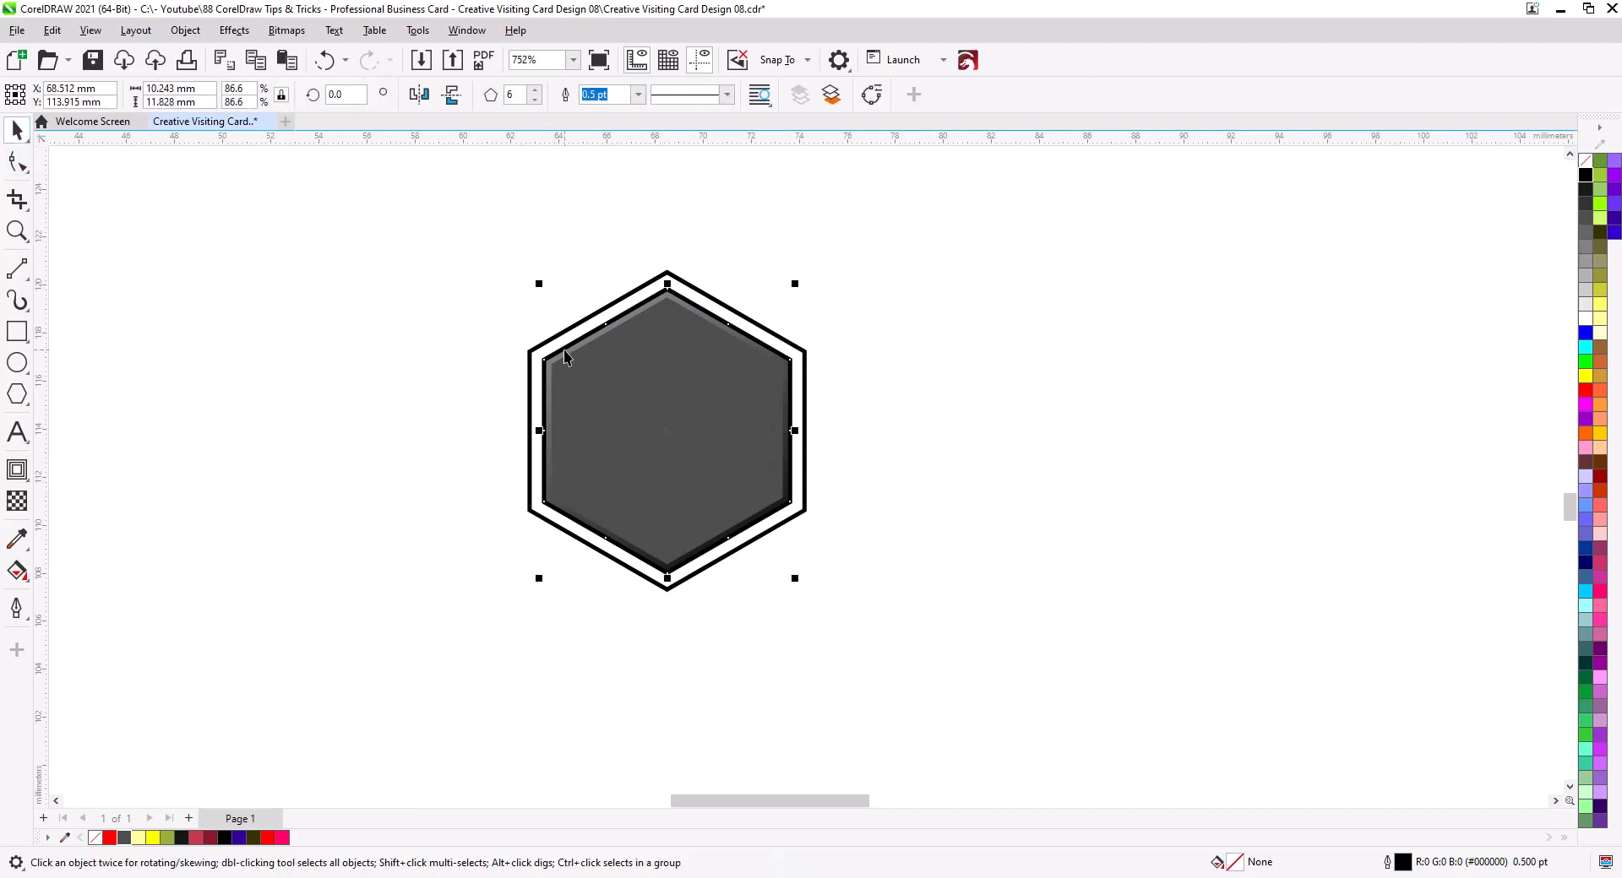
{"action": "key", "text": "Delete"}
{"action": "left_click", "coordinate": [787, 520]}
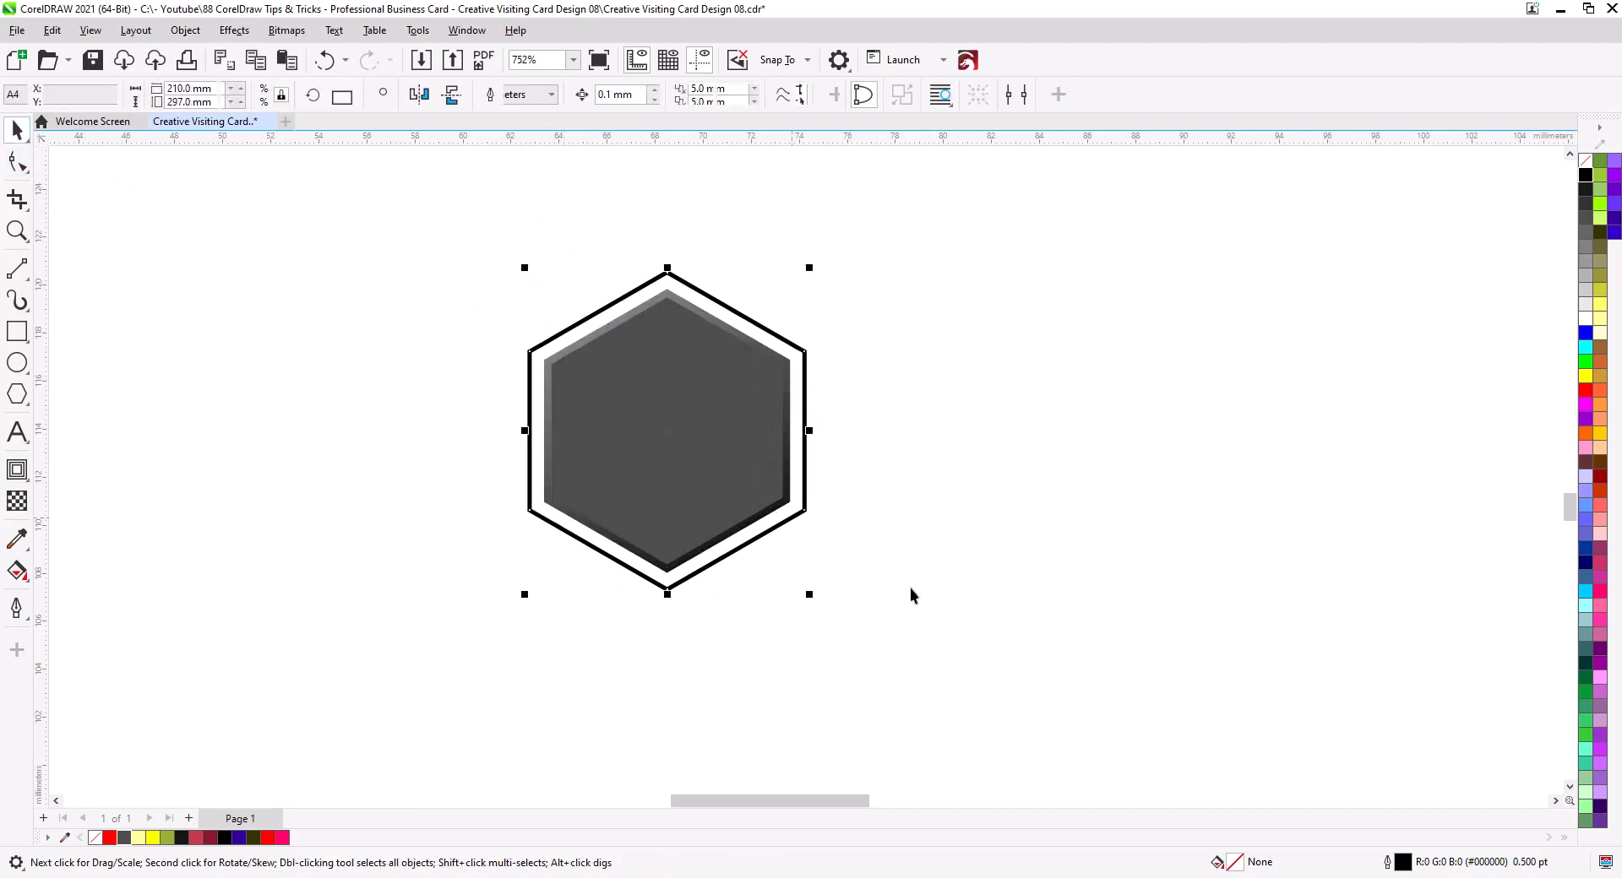
Step: Select the grouped gray hexagon and make sure snapping to objects is enabled
{"action": "left_click_drag", "start_coordinate": [930, 614], "coordinate": [534, 233]}
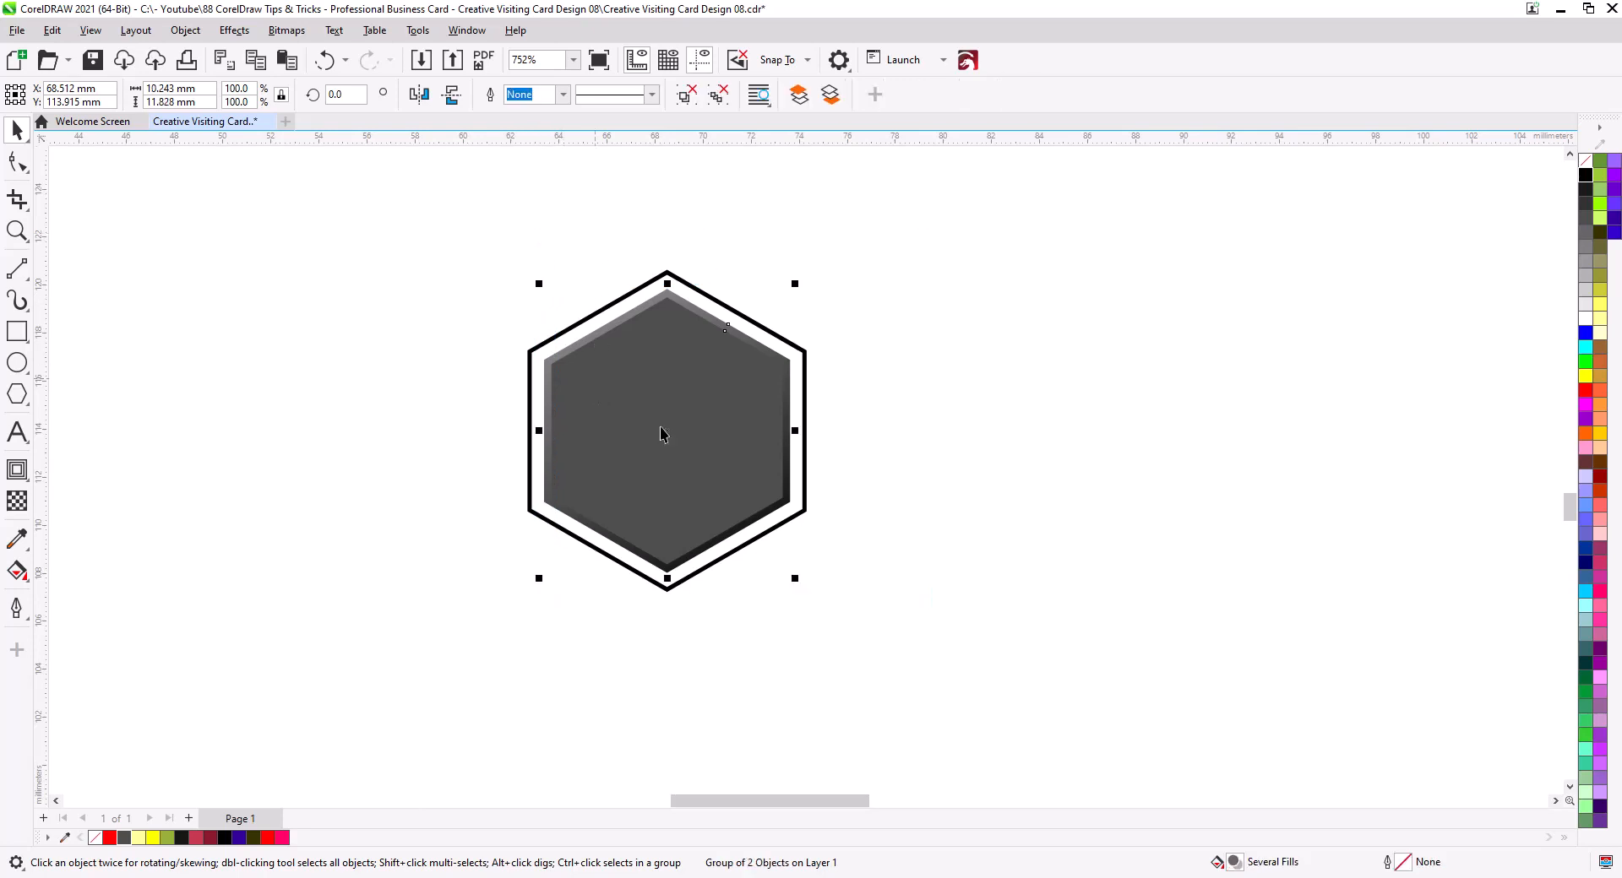
{"action": "scroll", "coordinate": [725, 434], "scroll_direction": "down", "scroll_amount": 5}
{"action": "left_click_drag", "start_coordinate": [800, 445], "coordinate": [750, 524]}
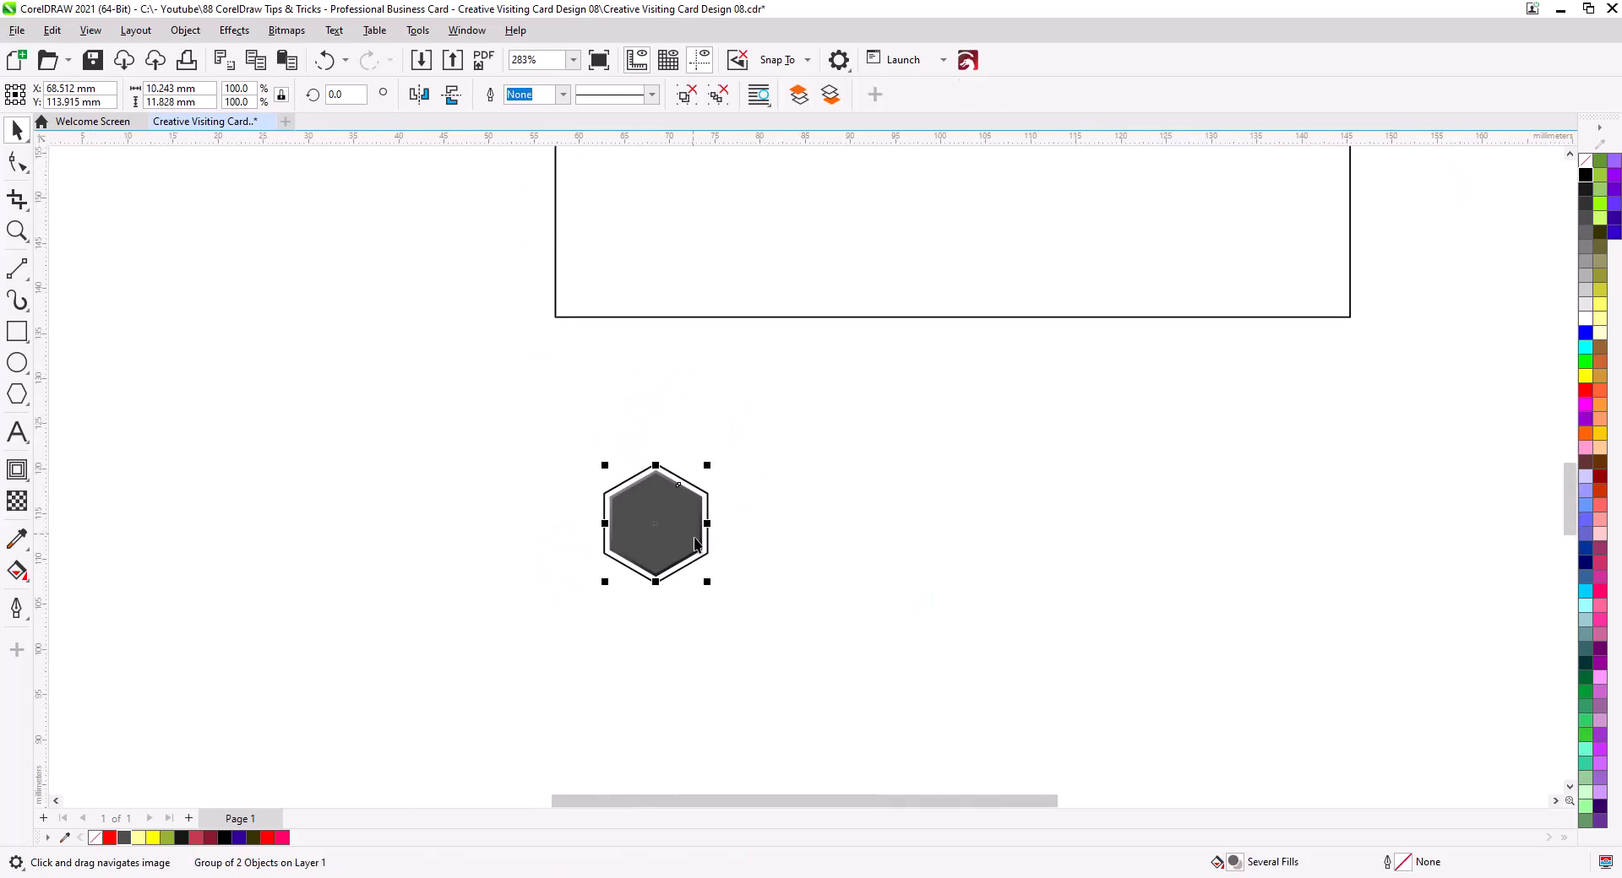
{"action": "scroll", "coordinate": [630, 527], "scroll_direction": "up", "scroll_amount": 3}
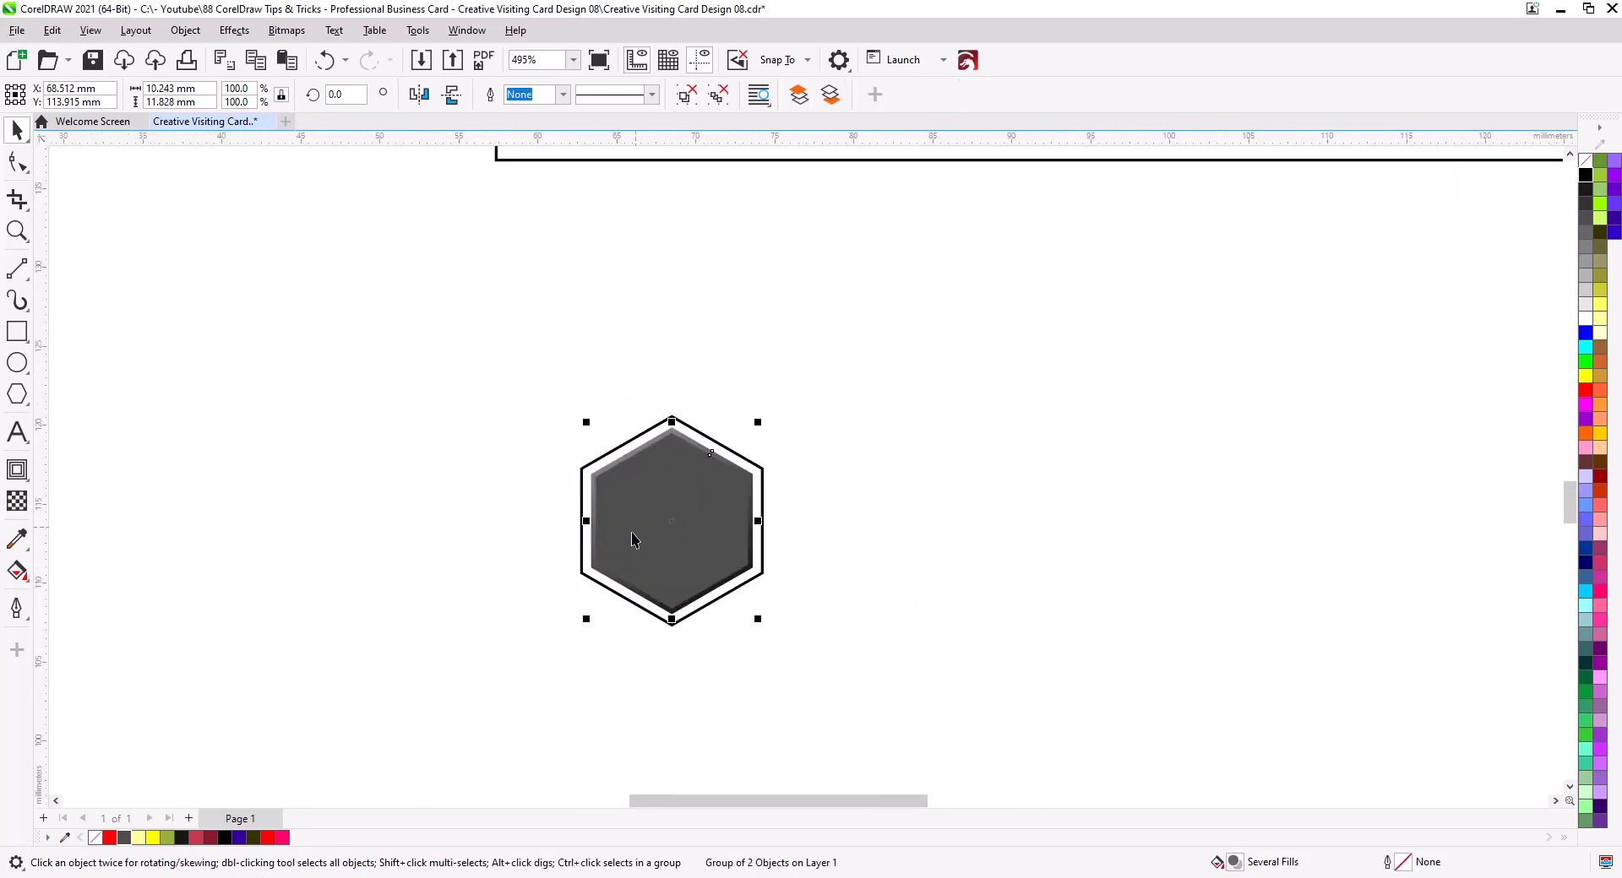
{"action": "left_click_drag", "start_coordinate": [593, 525], "coordinate": [781, 520]}
{"action": "left_click", "coordinate": [832, 386]}
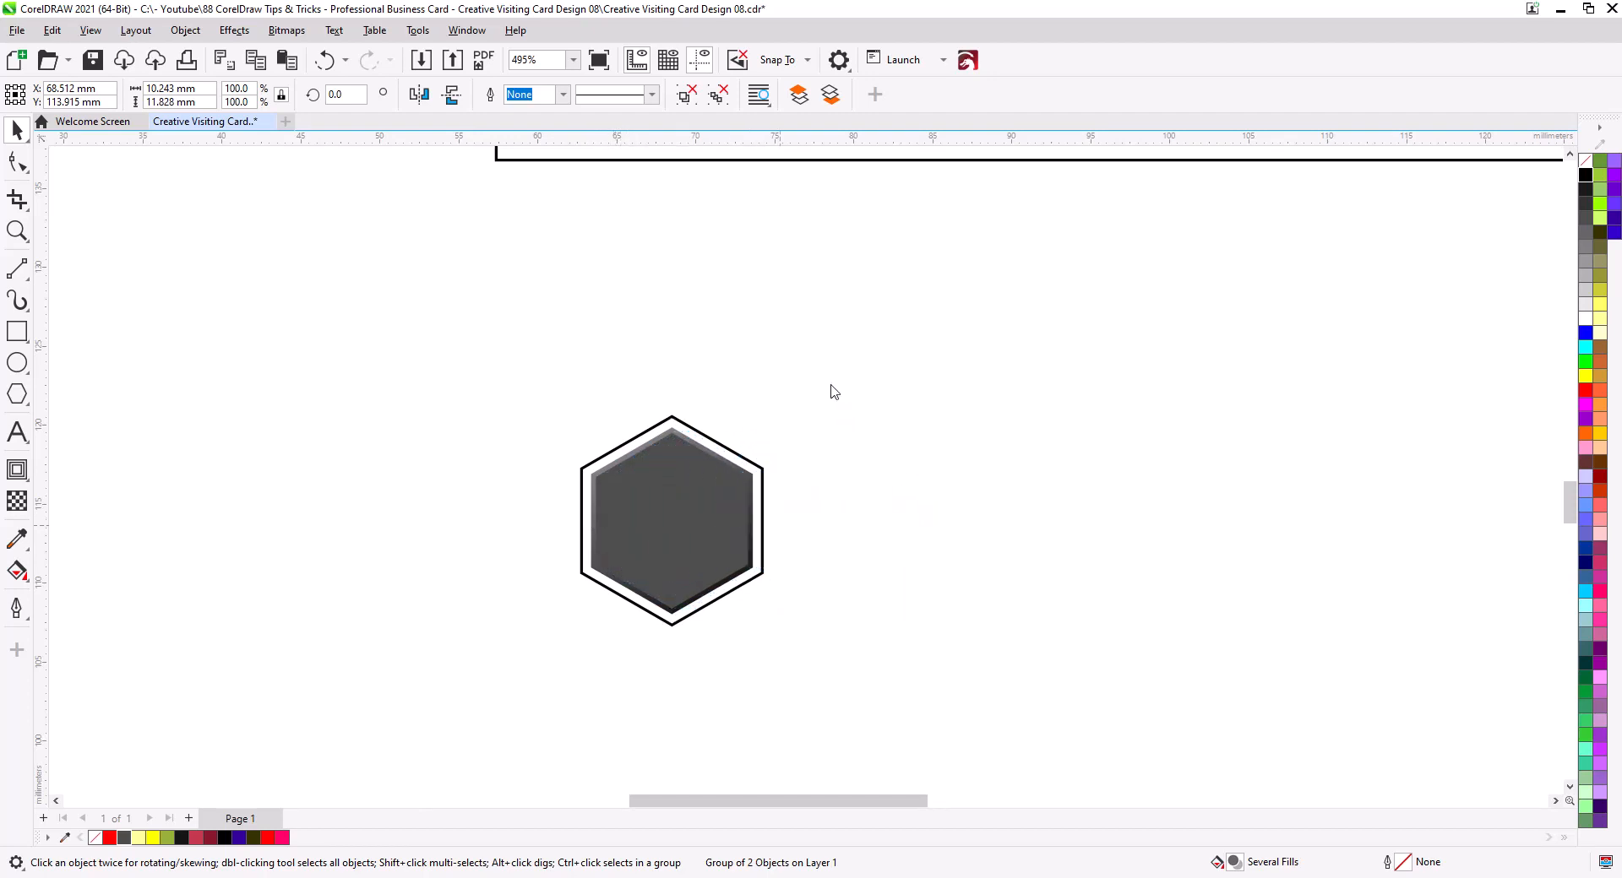
{"action": "left_click", "coordinate": [804, 61]}
{"action": "left_click", "coordinate": [781, 158]}
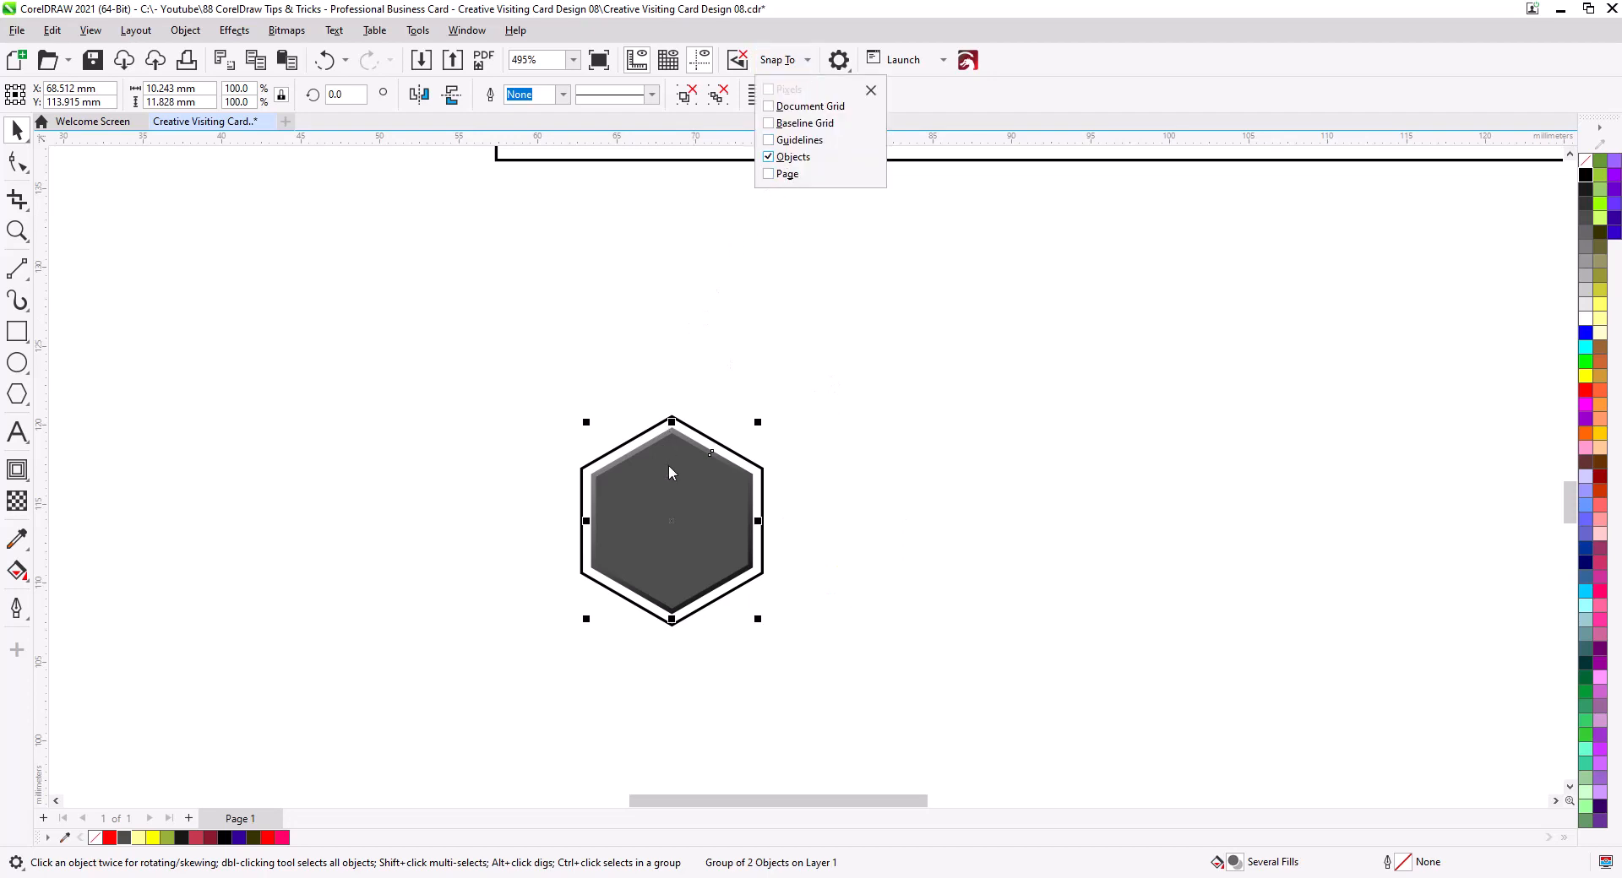
Step: Place a copy of the gray hexagon group to its right, starting at the outline hexagon's right edge, about 10.8 mm away
{"action": "scroll", "coordinate": [634, 507], "scroll_direction": "up", "scroll_amount": 4}
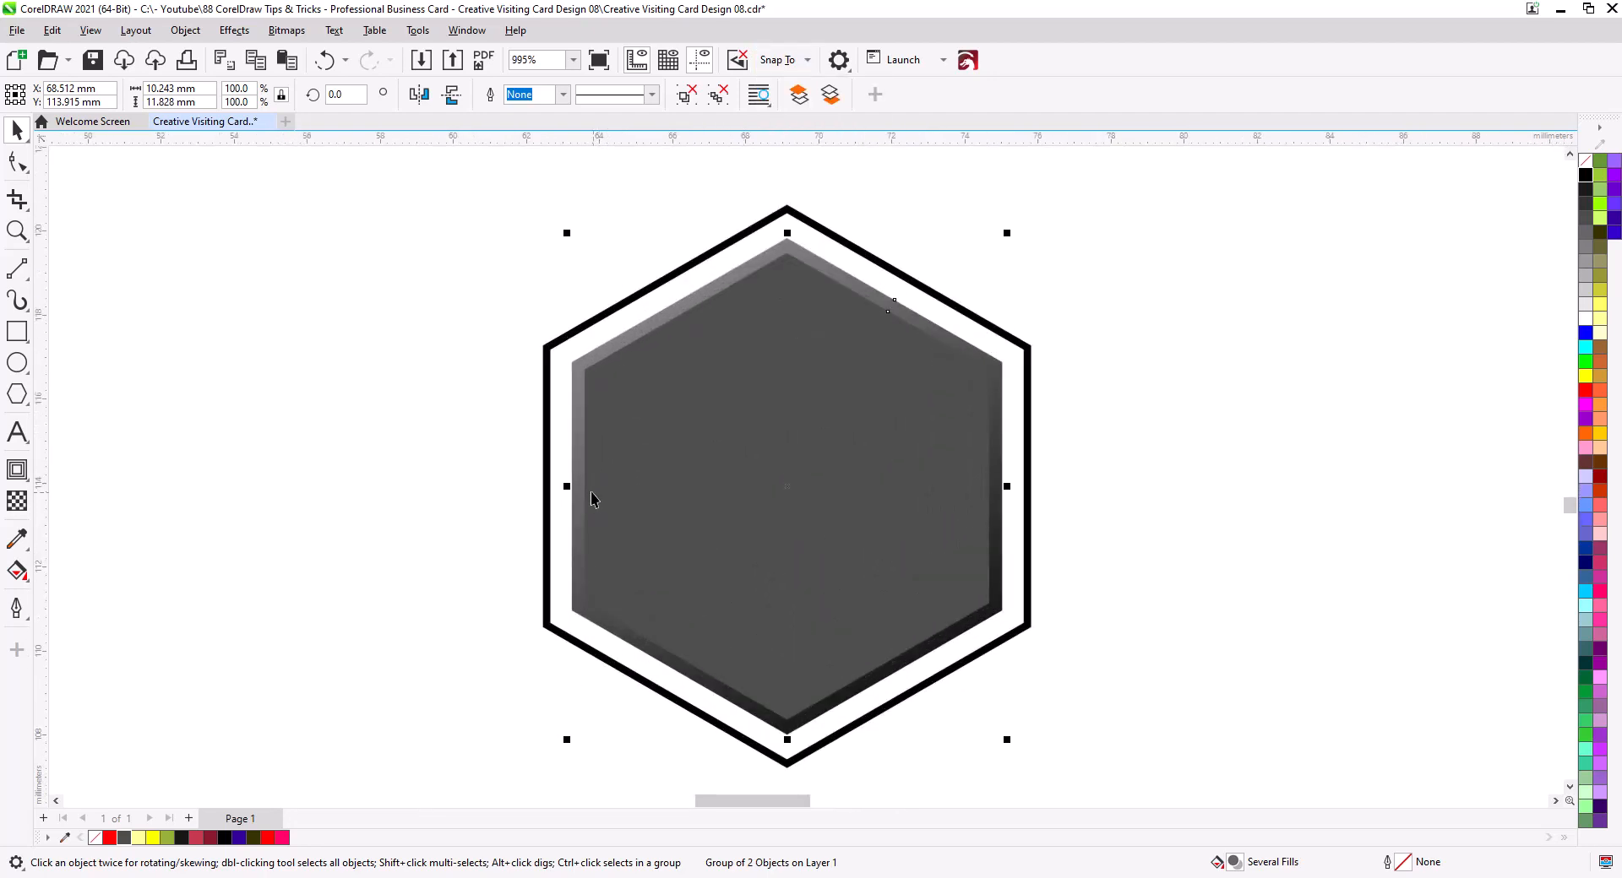
{"action": "left_click_drag", "start_coordinate": [568, 486], "coordinate": [1032, 475]}
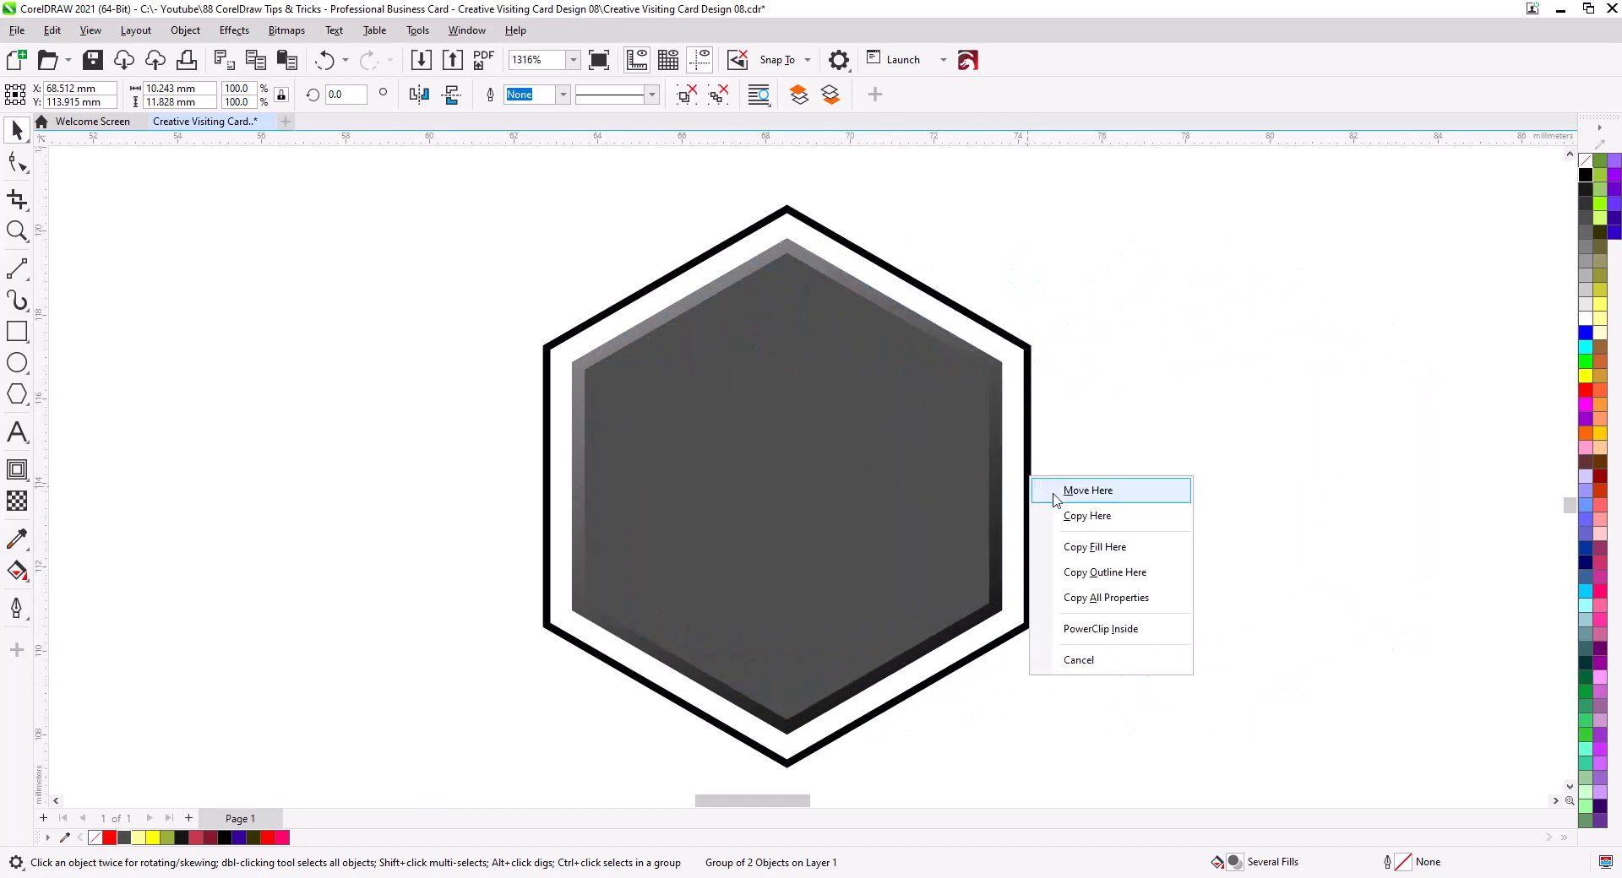
{"action": "left_click", "coordinate": [1087, 515]}
Step: Repeat the hexagon duplication seven times at the same spacing to form a horizontal row of nine hexagons
{"action": "scroll", "coordinate": [720, 414], "scroll_direction": "down", "scroll_amount": 5}
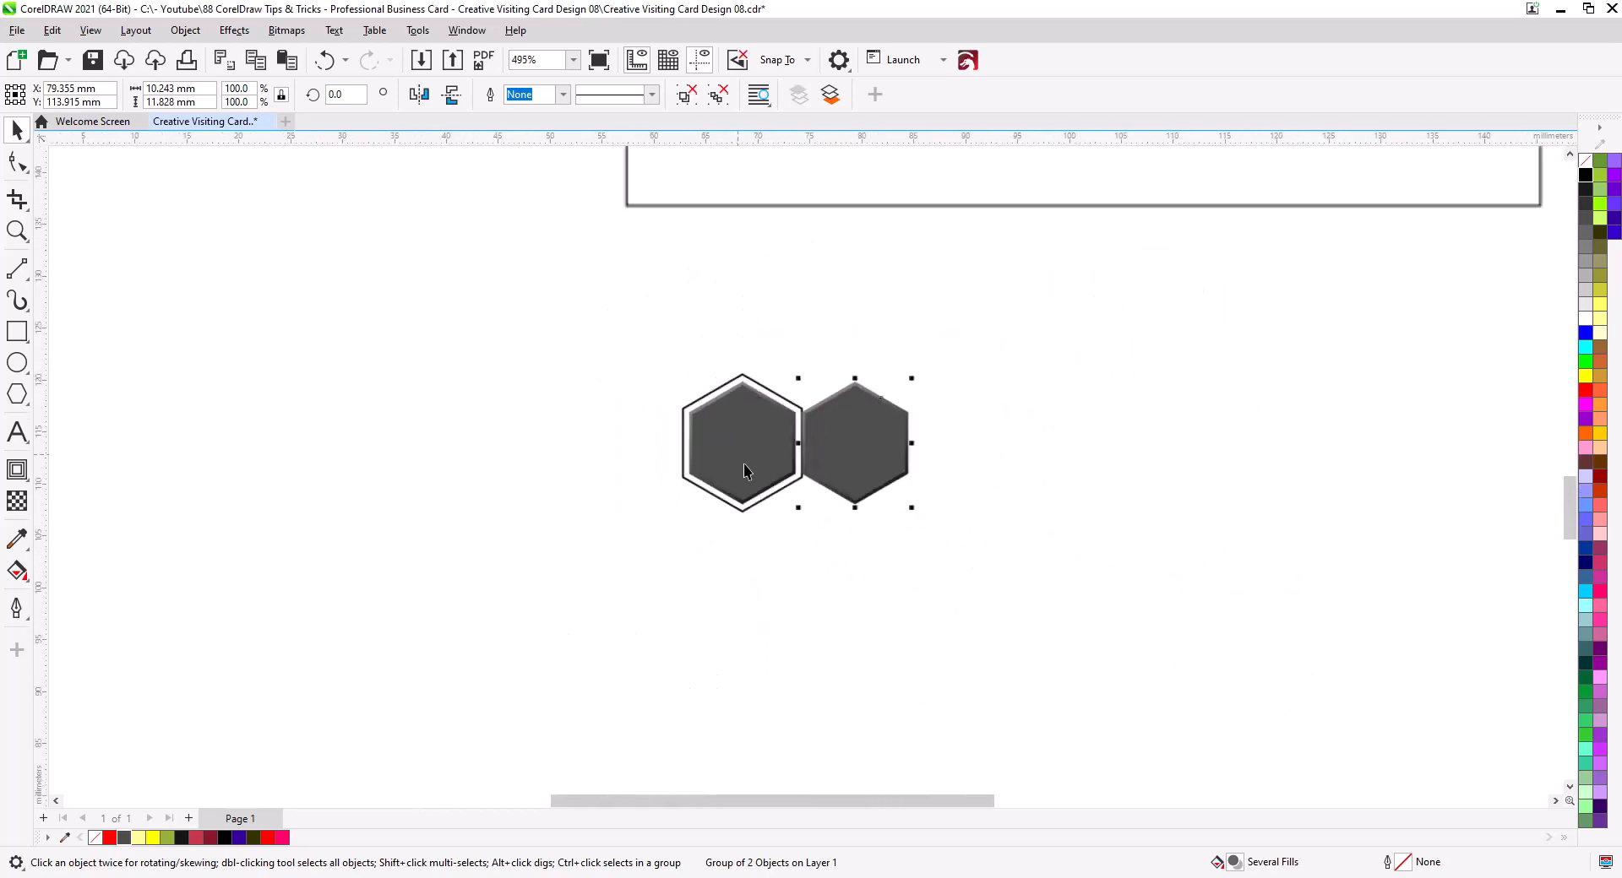
{"action": "scroll", "coordinate": [758, 490], "scroll_direction": "down", "scroll_amount": 1}
{"action": "left_click_drag", "start_coordinate": [803, 534], "coordinate": [533, 522]}
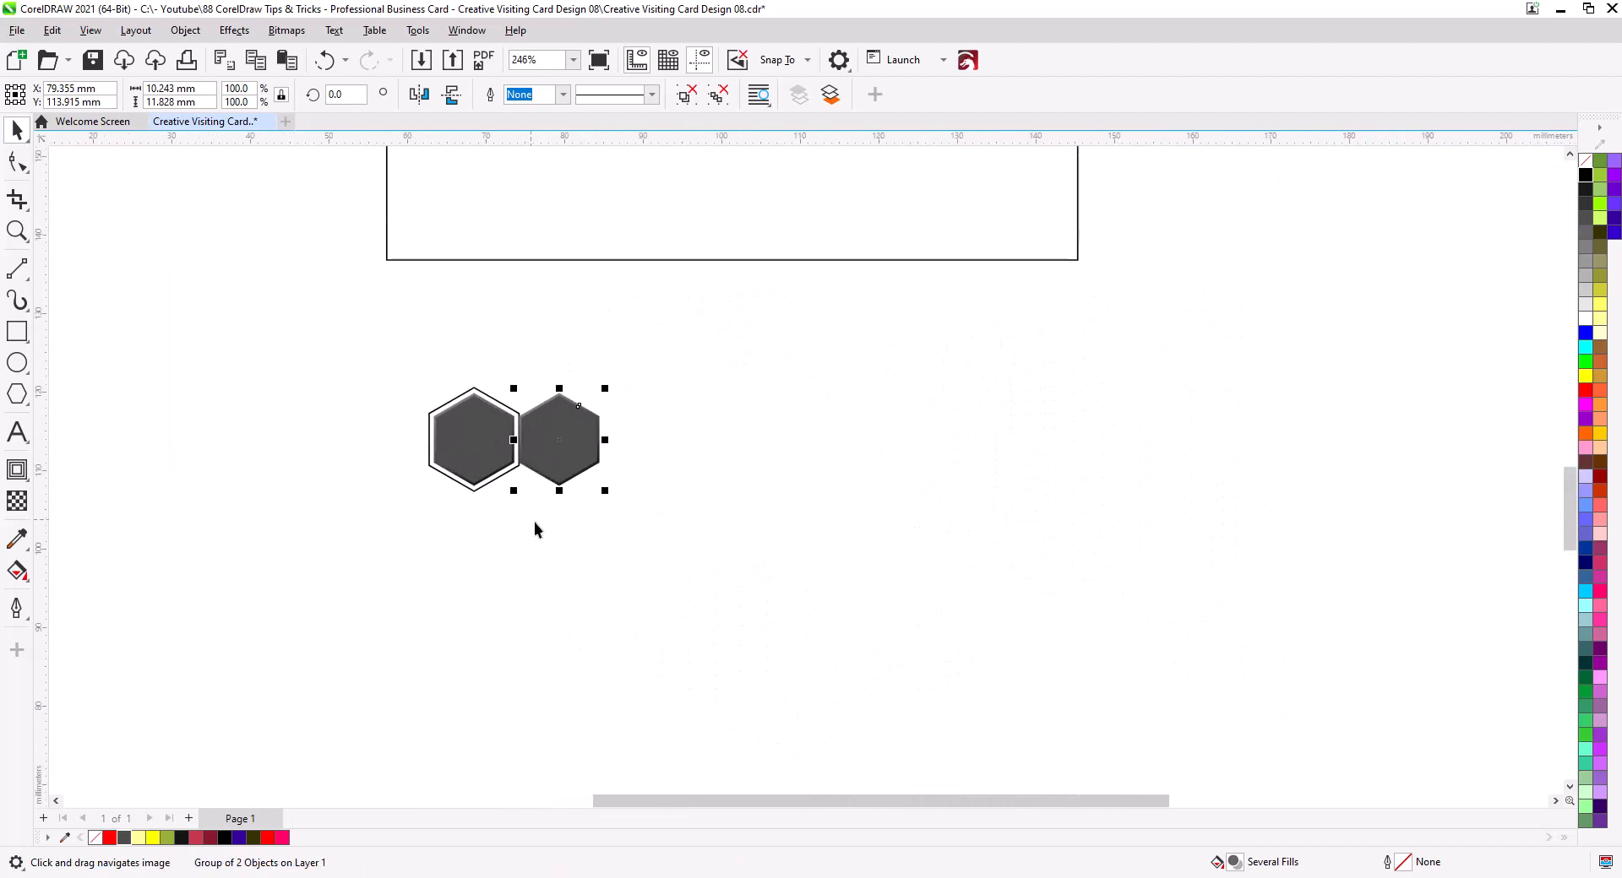
{"action": "key", "text": "ctrl+r"}
{"action": "key", "text": "ctrl+r"}
{"action": "key", "text": "ctrl+r"}
{"action": "key", "text": "ctrl+r"}
{"action": "key", "text": "ctrl+r"}
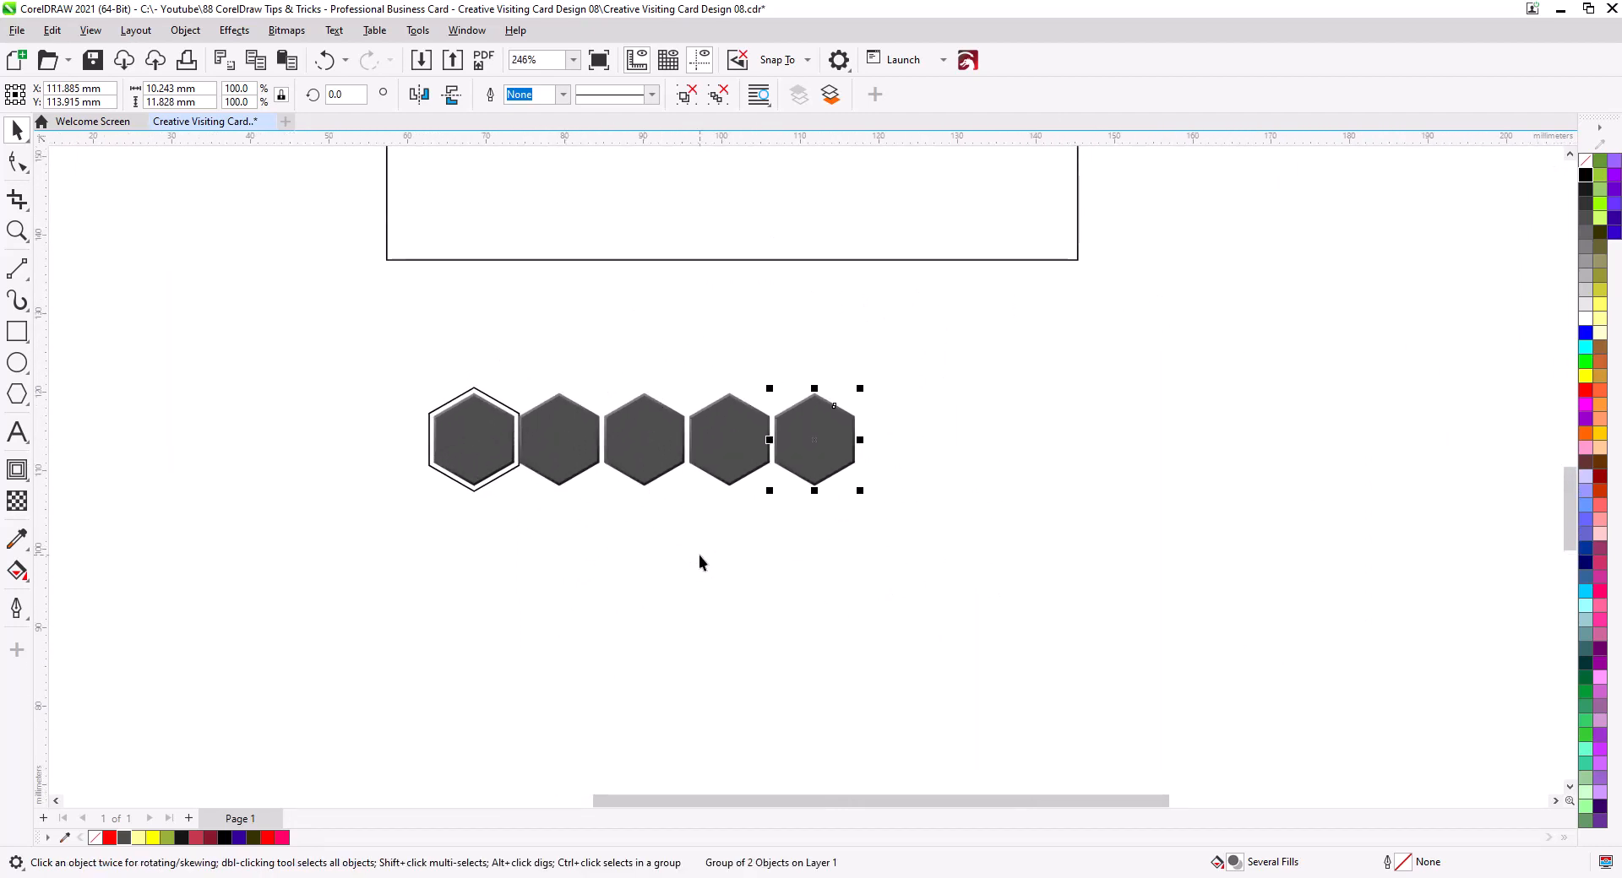
{"action": "key", "text": "ctrl+r"}
{"action": "key", "text": "ctrl+r"}
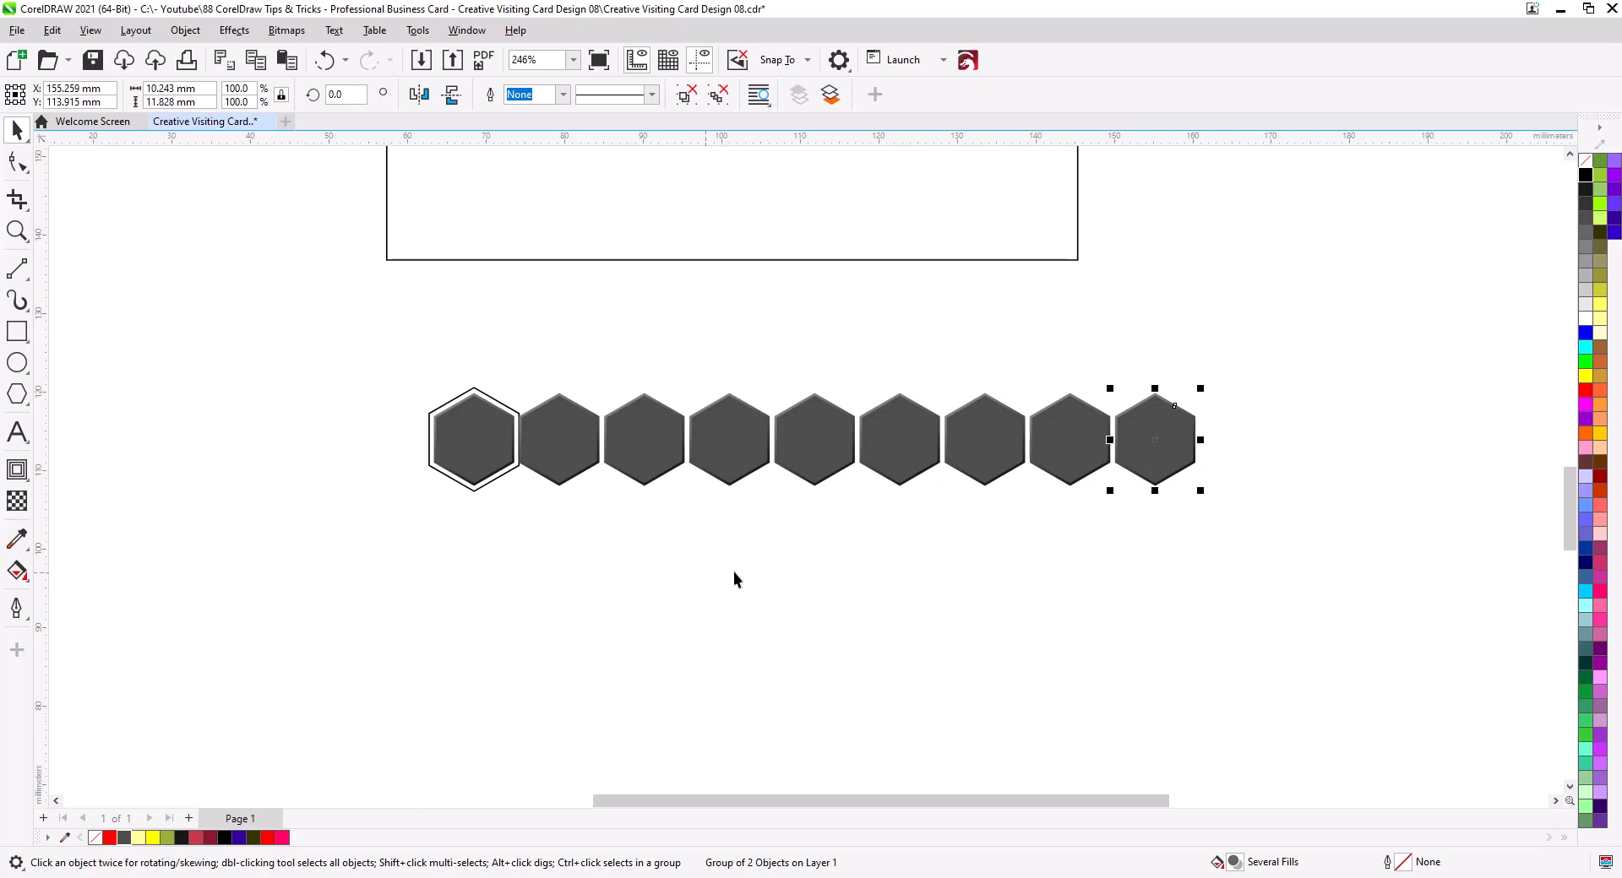
Step: Move the whole hexagon row together with its outline hexagon to the right of the card rectangle, beside its upper-right corner
{"action": "left_click_drag", "start_coordinate": [562, 388], "coordinate": [387, 342]}
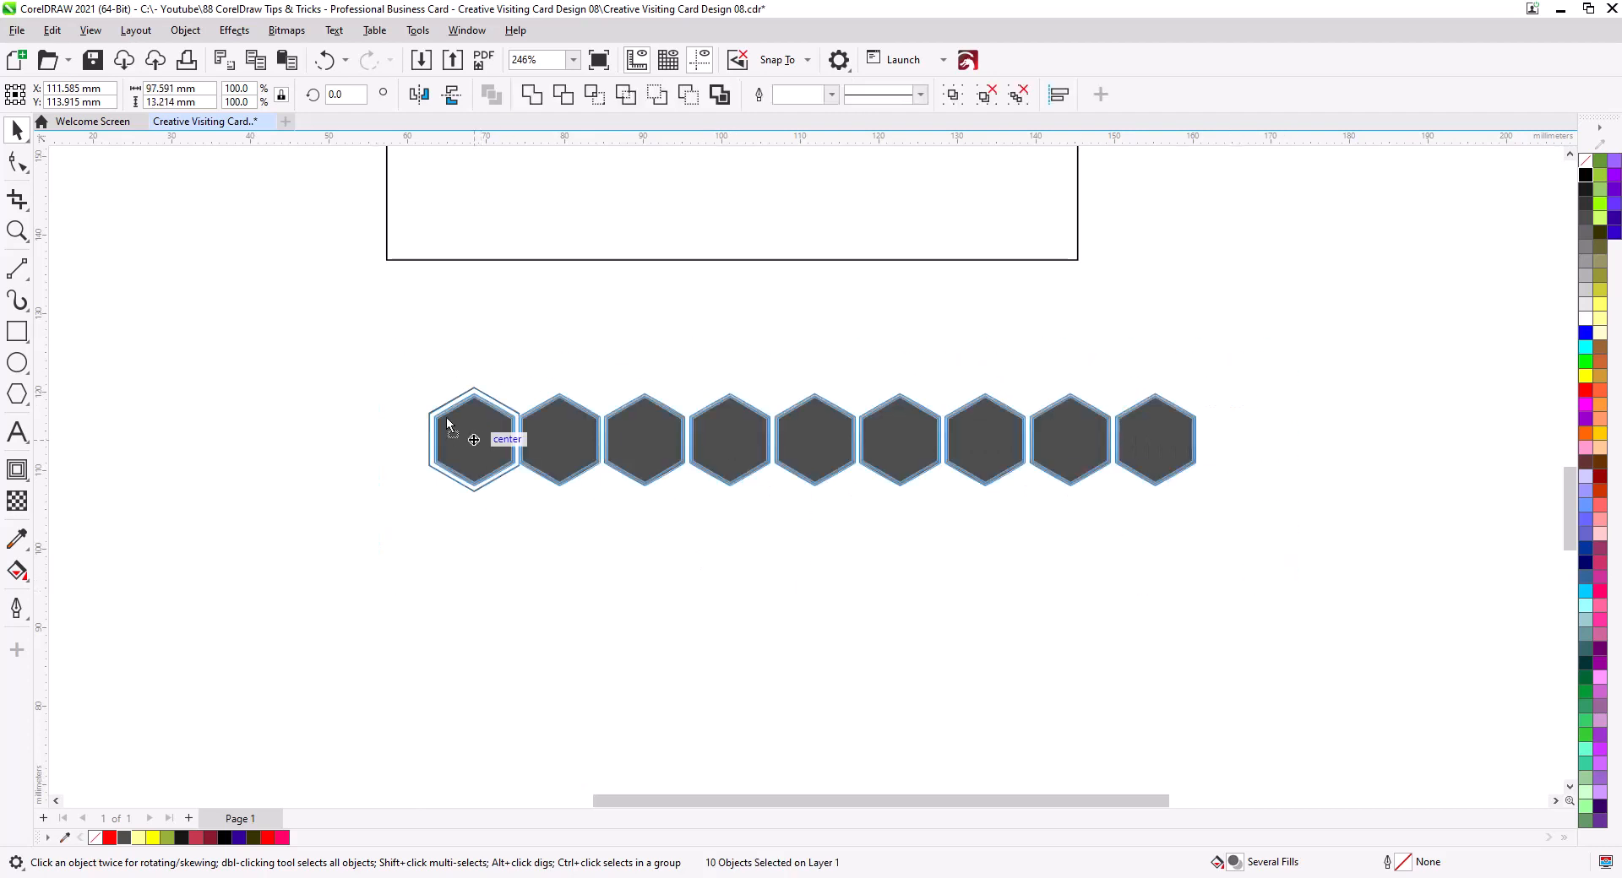
{"action": "left_click_drag", "start_coordinate": [448, 434], "coordinate": [296, 733]}
{"action": "scroll", "coordinate": [295, 740], "scroll_direction": "down", "scroll_amount": 2}
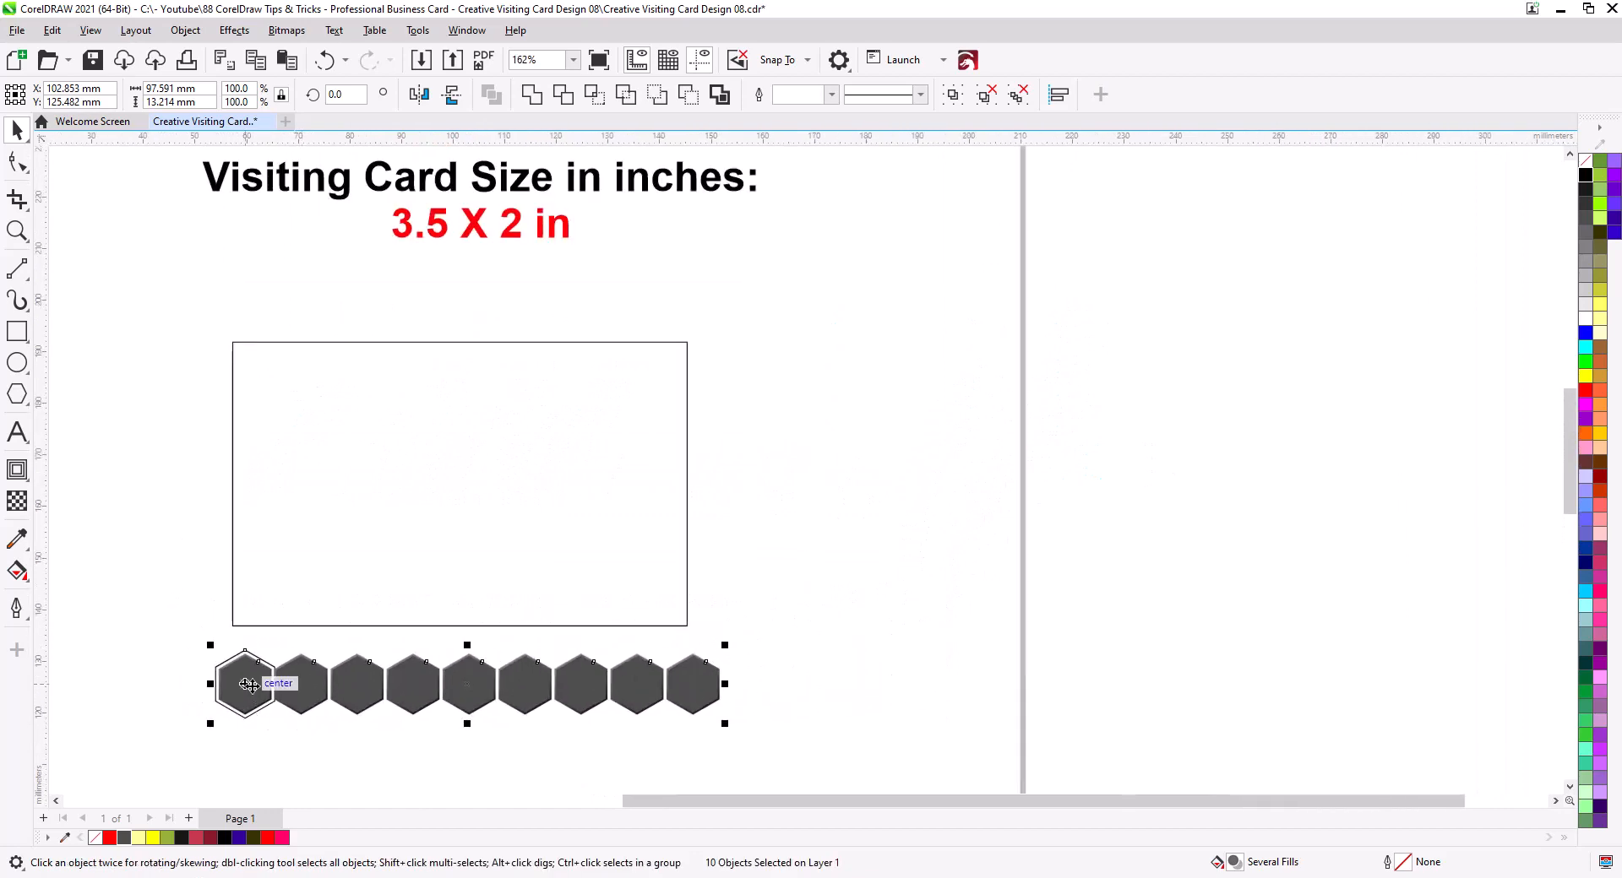
{"action": "left_click_drag", "start_coordinate": [246, 680], "coordinate": [720, 353]}
{"action": "scroll", "coordinate": [795, 412], "scroll_direction": "up", "scroll_amount": 2}
{"action": "scroll", "coordinate": [796, 408], "scroll_direction": "up", "scroll_amount": 1}
{"action": "left_click_drag", "start_coordinate": [824, 428], "coordinate": [697, 439]}
{"action": "left_click", "coordinate": [646, 434]}
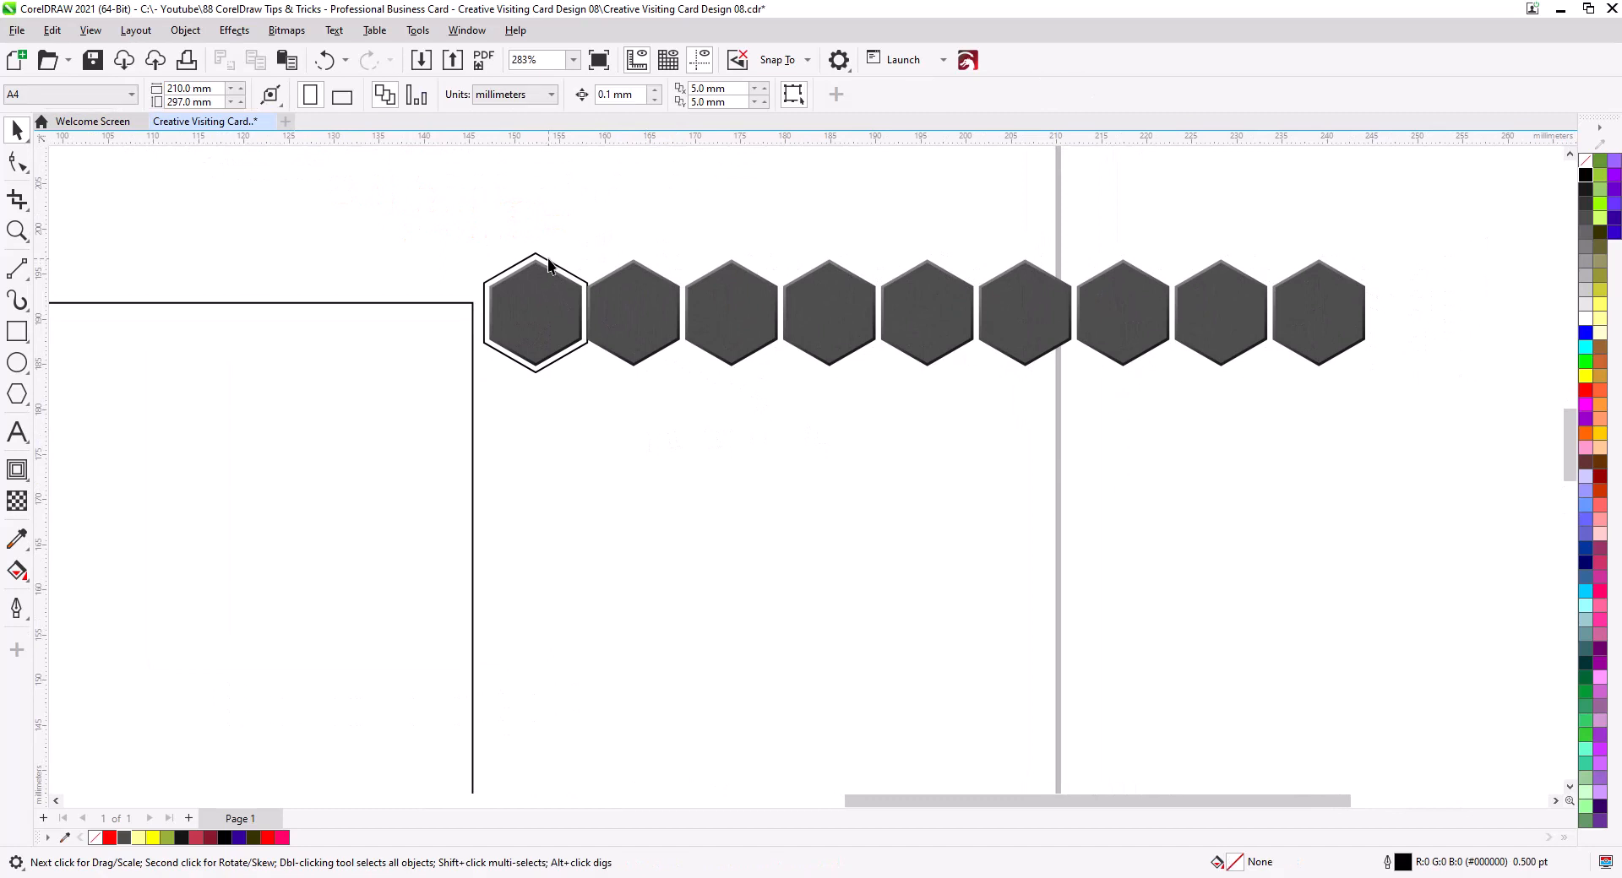
Step: Group the nine filled hexagons of the row, leaving out the outline hexagon
{"action": "left_click", "coordinate": [562, 315]}
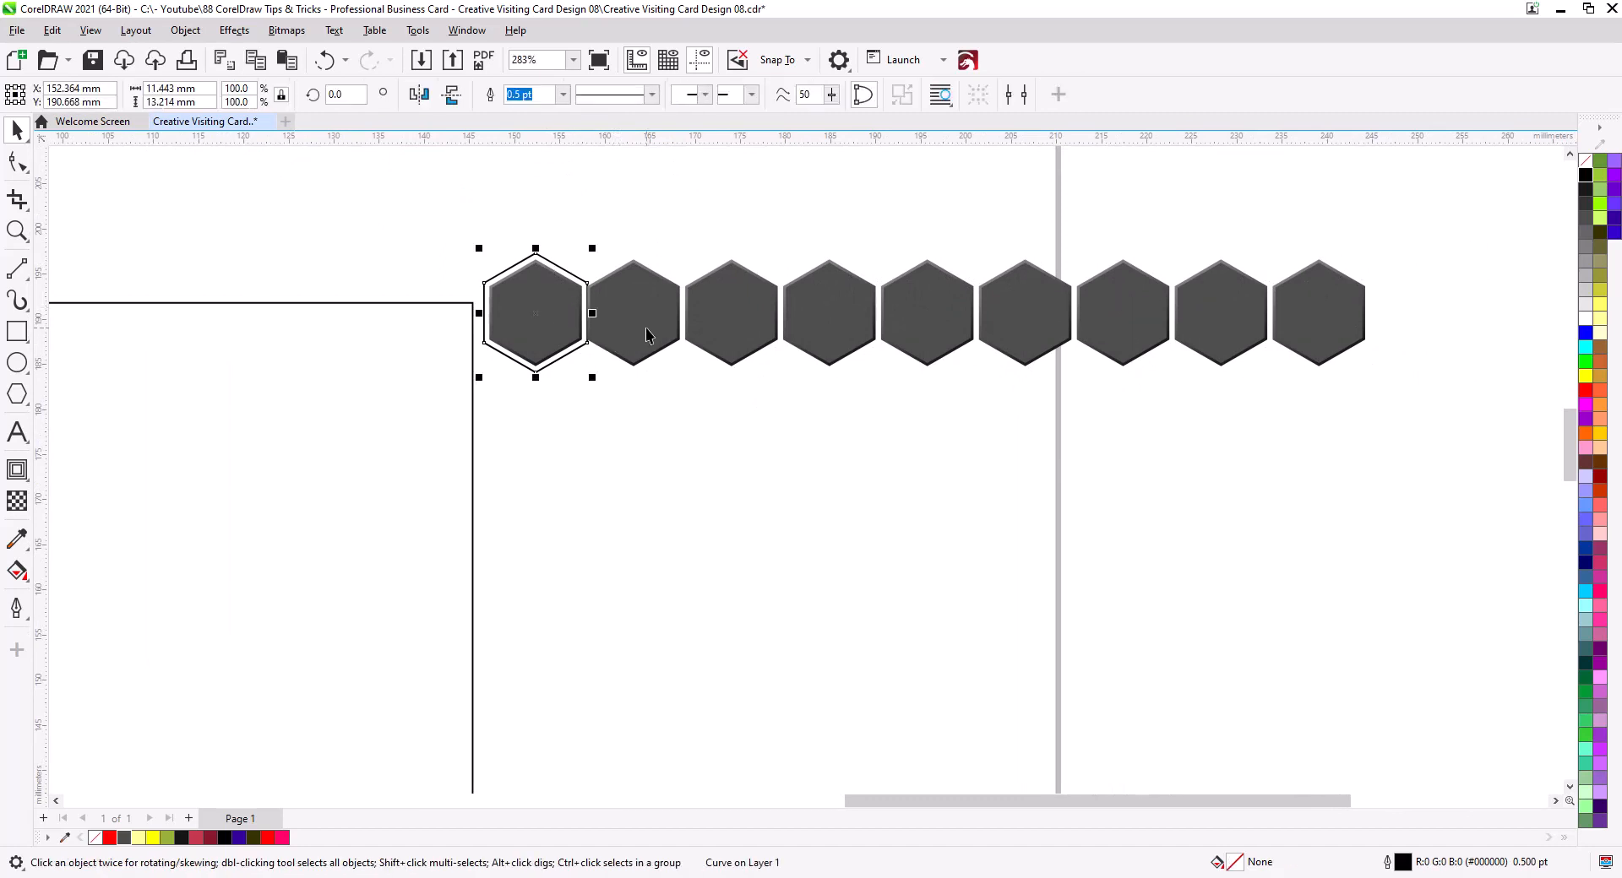
{"action": "left_click", "coordinate": [1003, 456]}
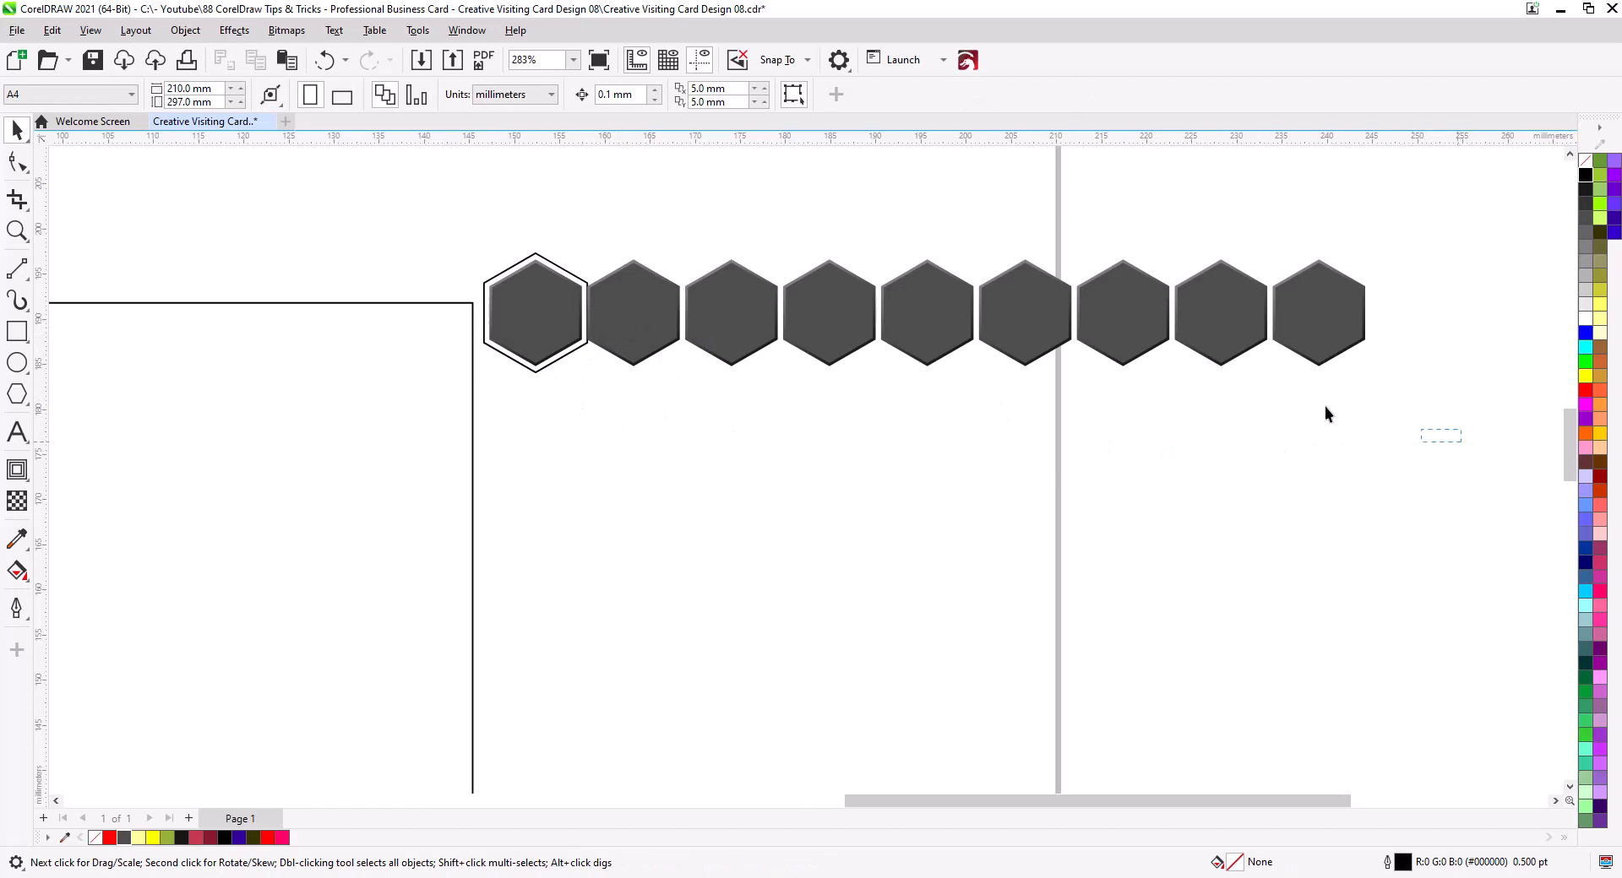
{"action": "left_click_drag", "start_coordinate": [1325, 414], "coordinate": [455, 261]}
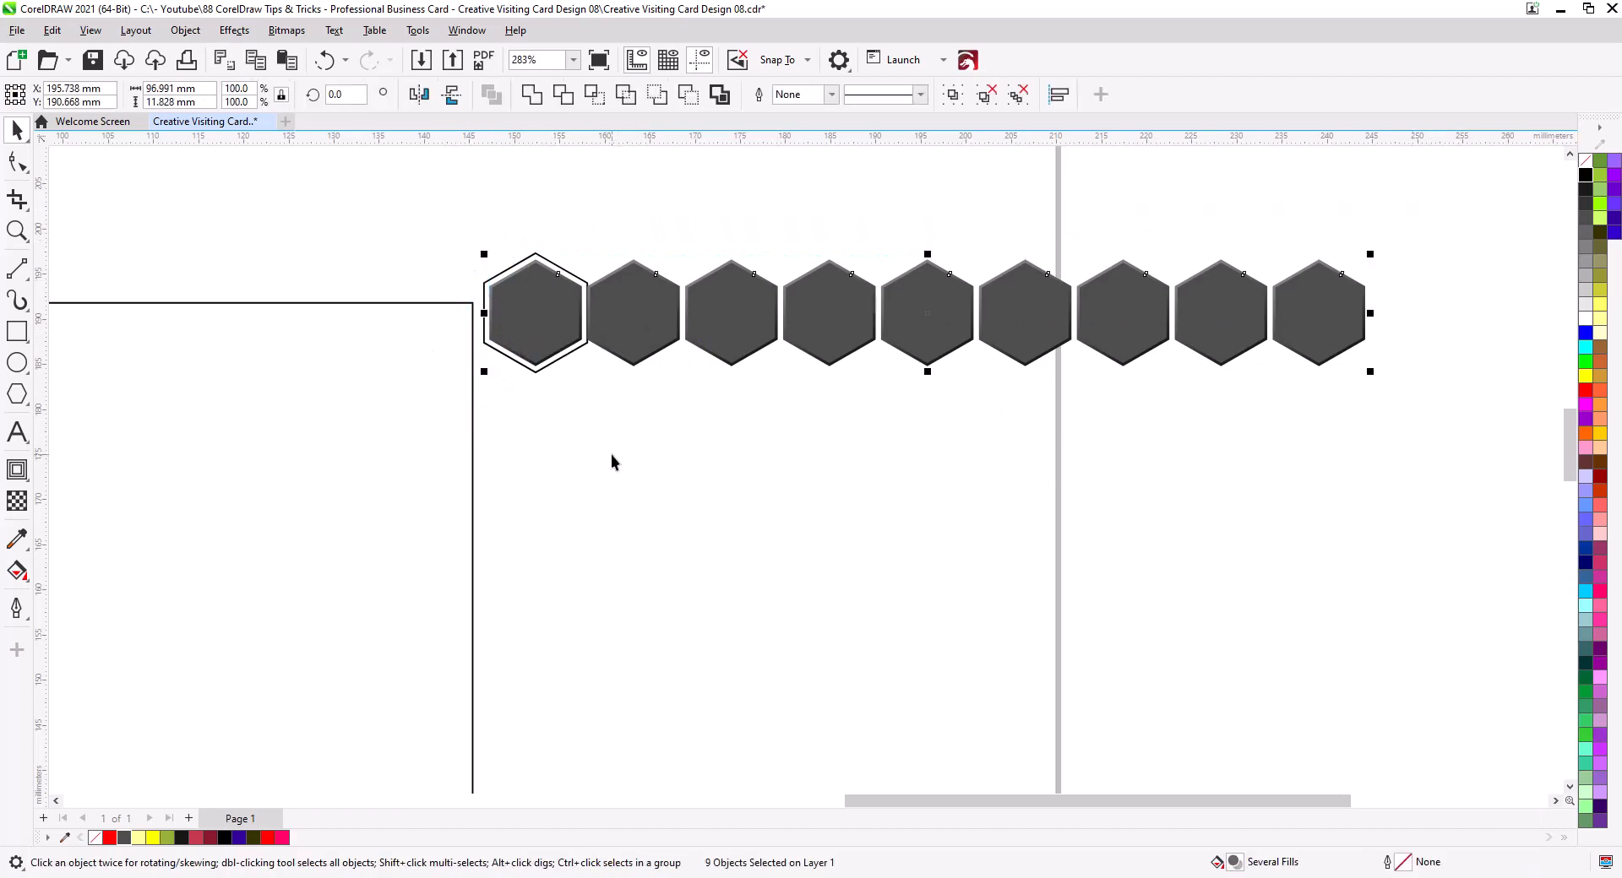
{"action": "key", "text": "ctrl+g"}
Step: Try to place a staggered copy of the hexagon row below the original, about 5.2 mm right and 9.5 mm down
{"action": "scroll", "coordinate": [566, 376], "scroll_direction": "up", "scroll_amount": 2}
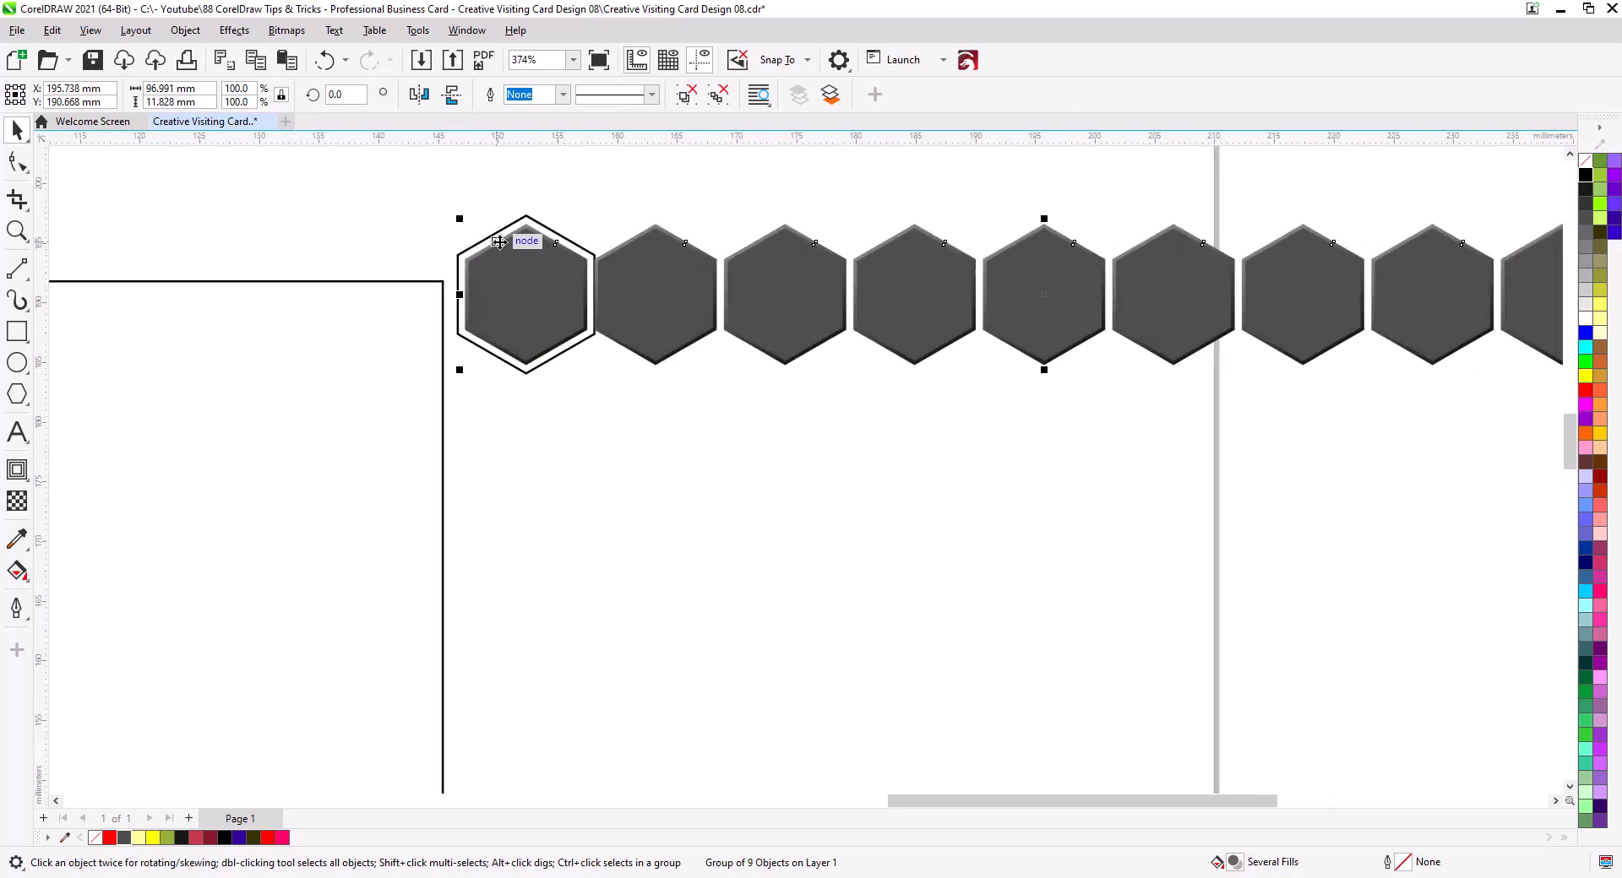
{"action": "left_click_drag", "start_coordinate": [526, 223], "coordinate": [590, 339]}
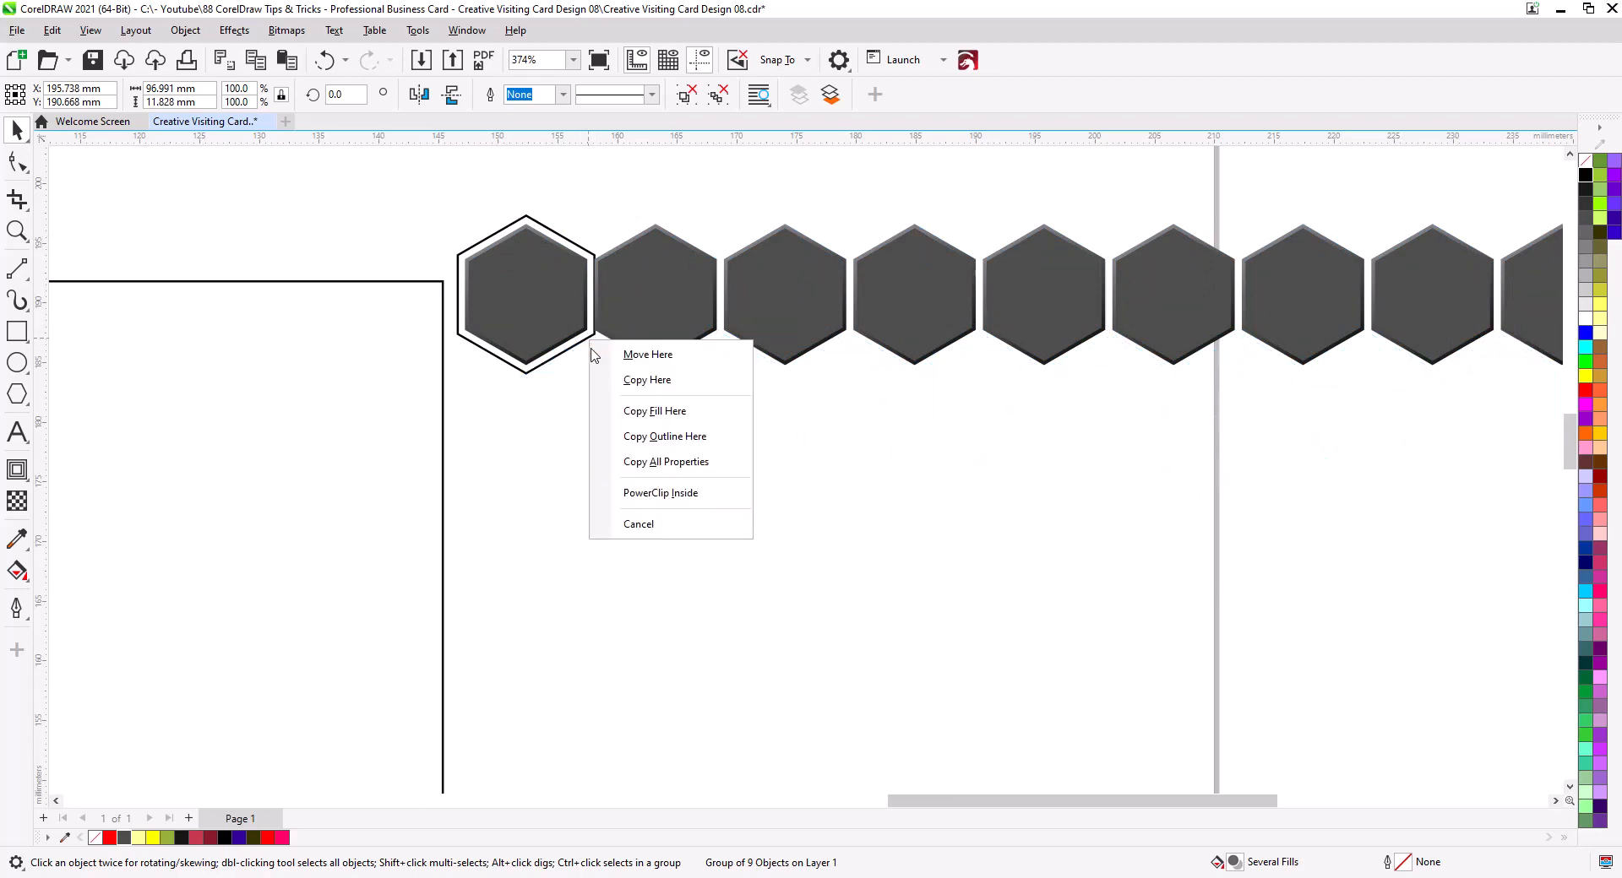
{"action": "left_click", "coordinate": [586, 377]}
{"action": "scroll", "coordinate": [595, 371], "scroll_direction": "up", "scroll_amount": 2}
{"action": "scroll", "coordinate": [594, 372], "scroll_direction": "up", "scroll_amount": 1}
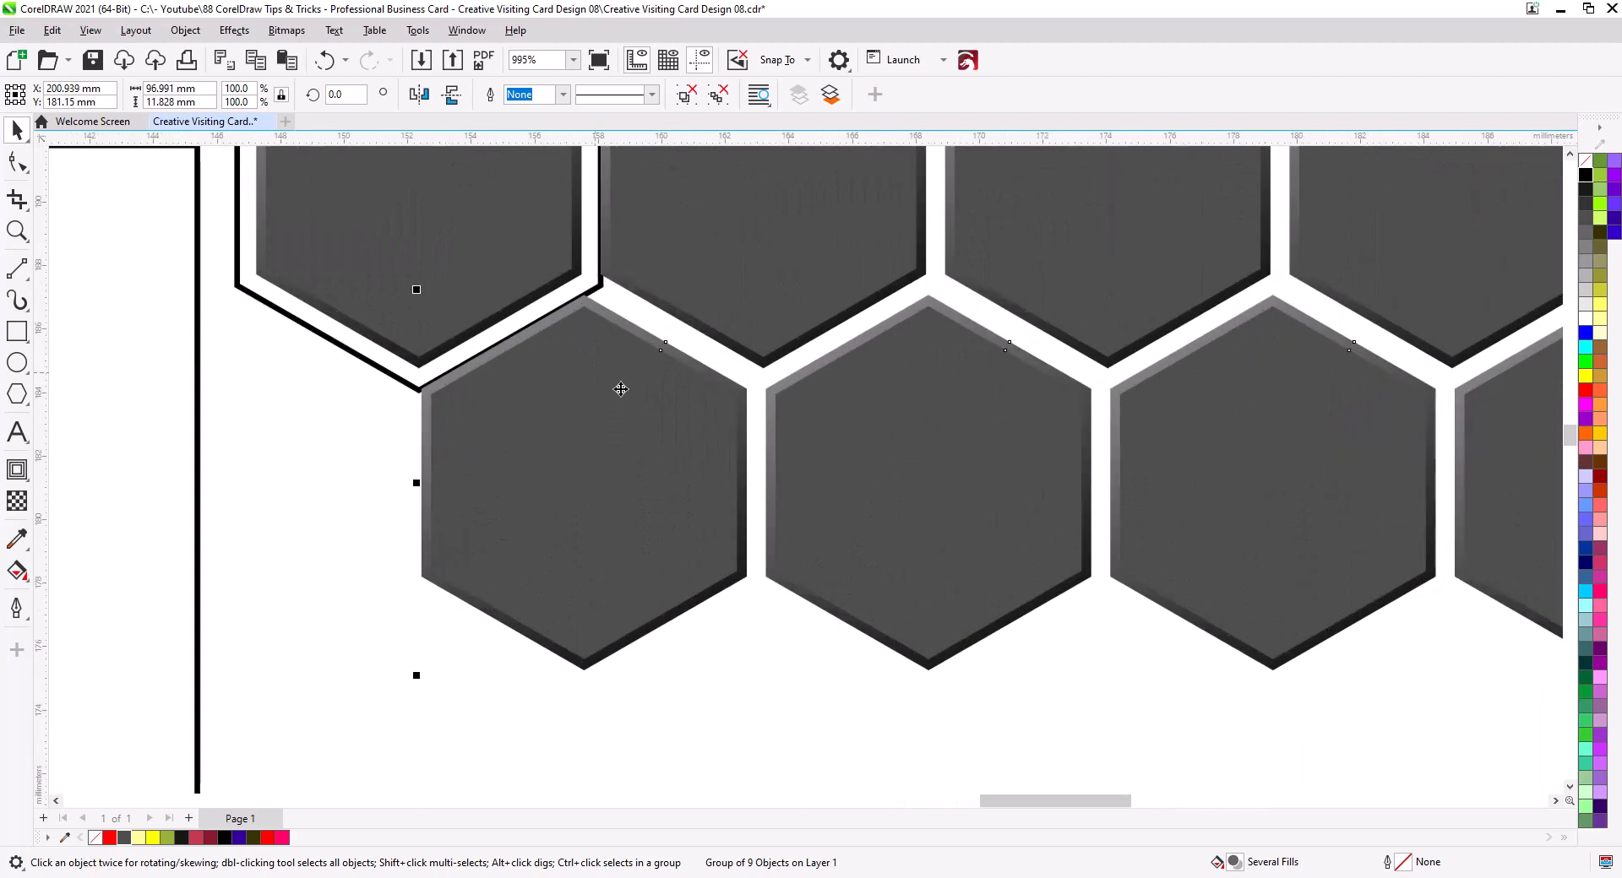
{"action": "key", "text": "ctrl+z"}
Step: Undo the staggered row copy and duplicate the original hexagon row again, about 5.4 mm right and 9.4 mm down
{"action": "left_click", "coordinate": [504, 346]}
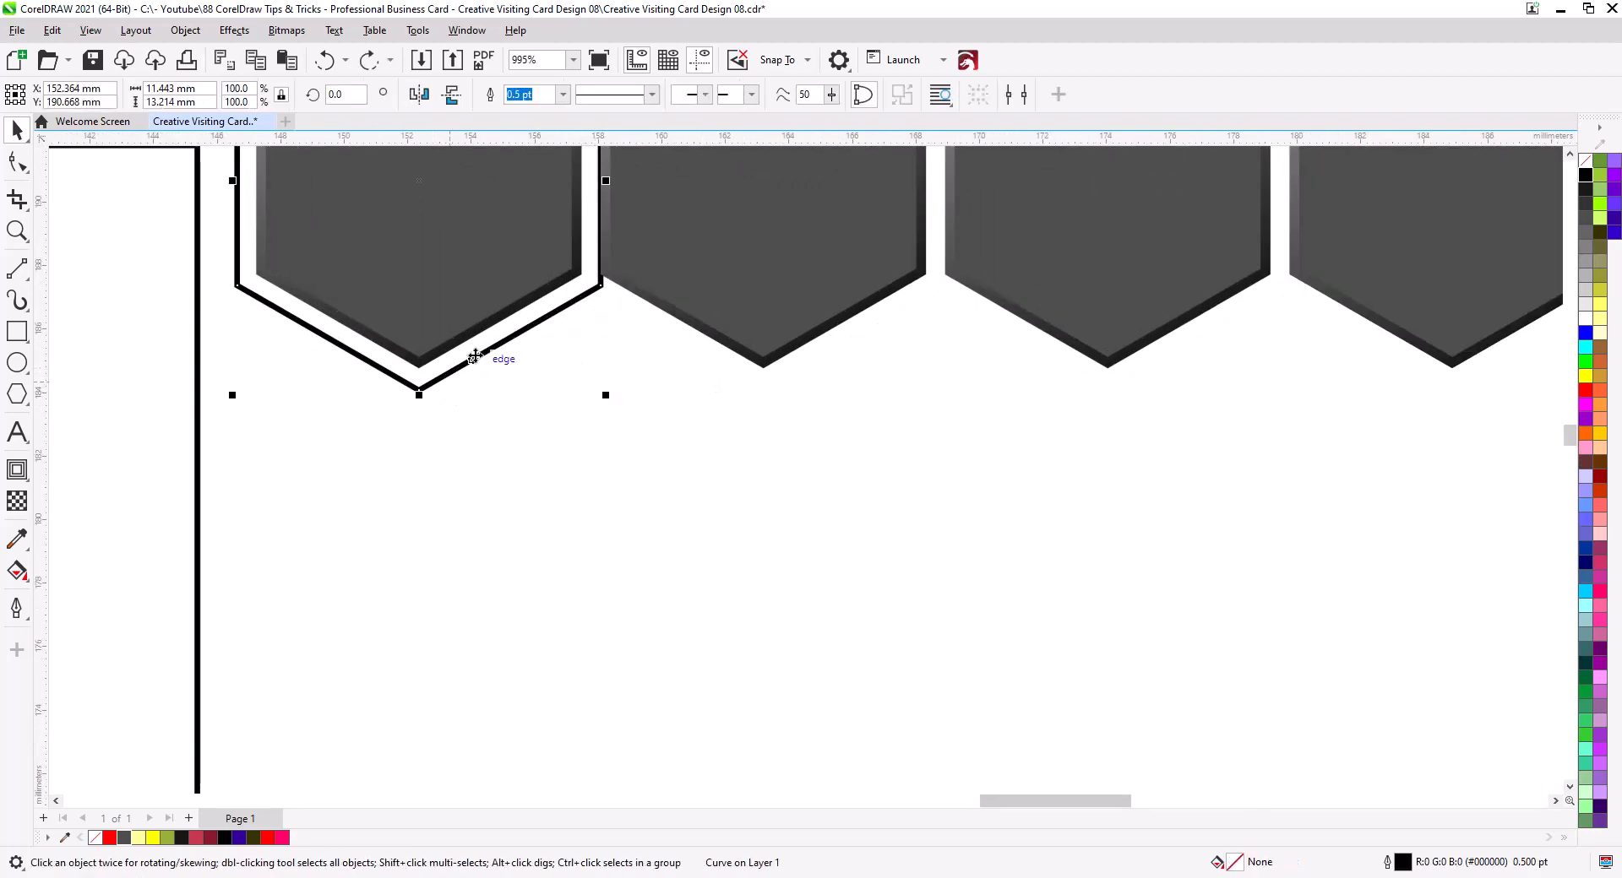
{"action": "left_click", "coordinate": [745, 244]}
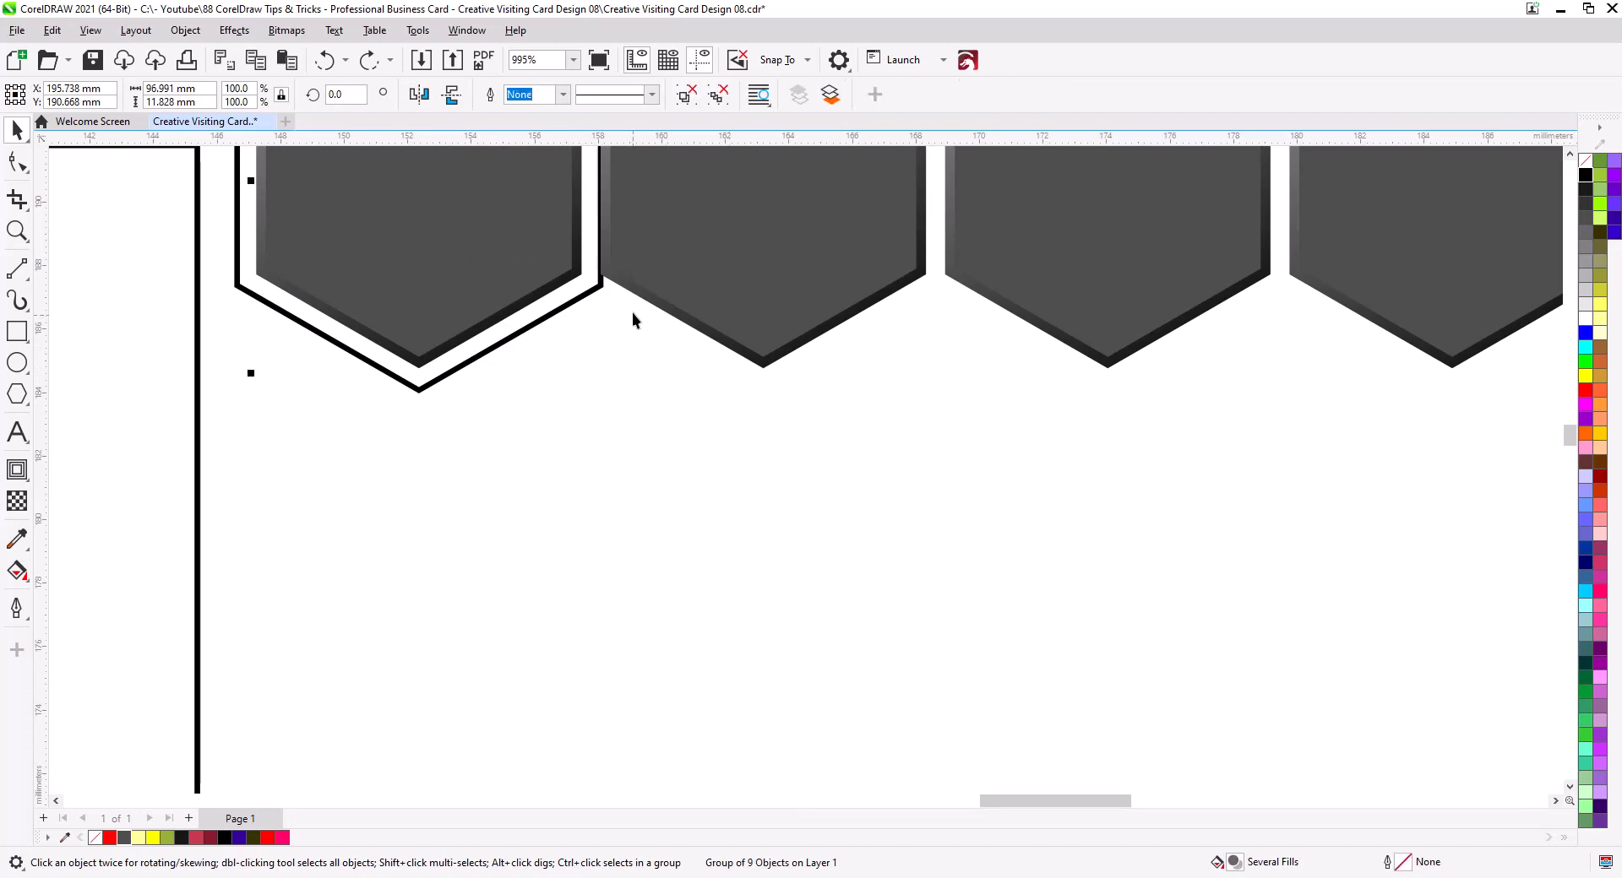
{"action": "left_click_drag", "start_coordinate": [632, 312], "coordinate": [627, 532]}
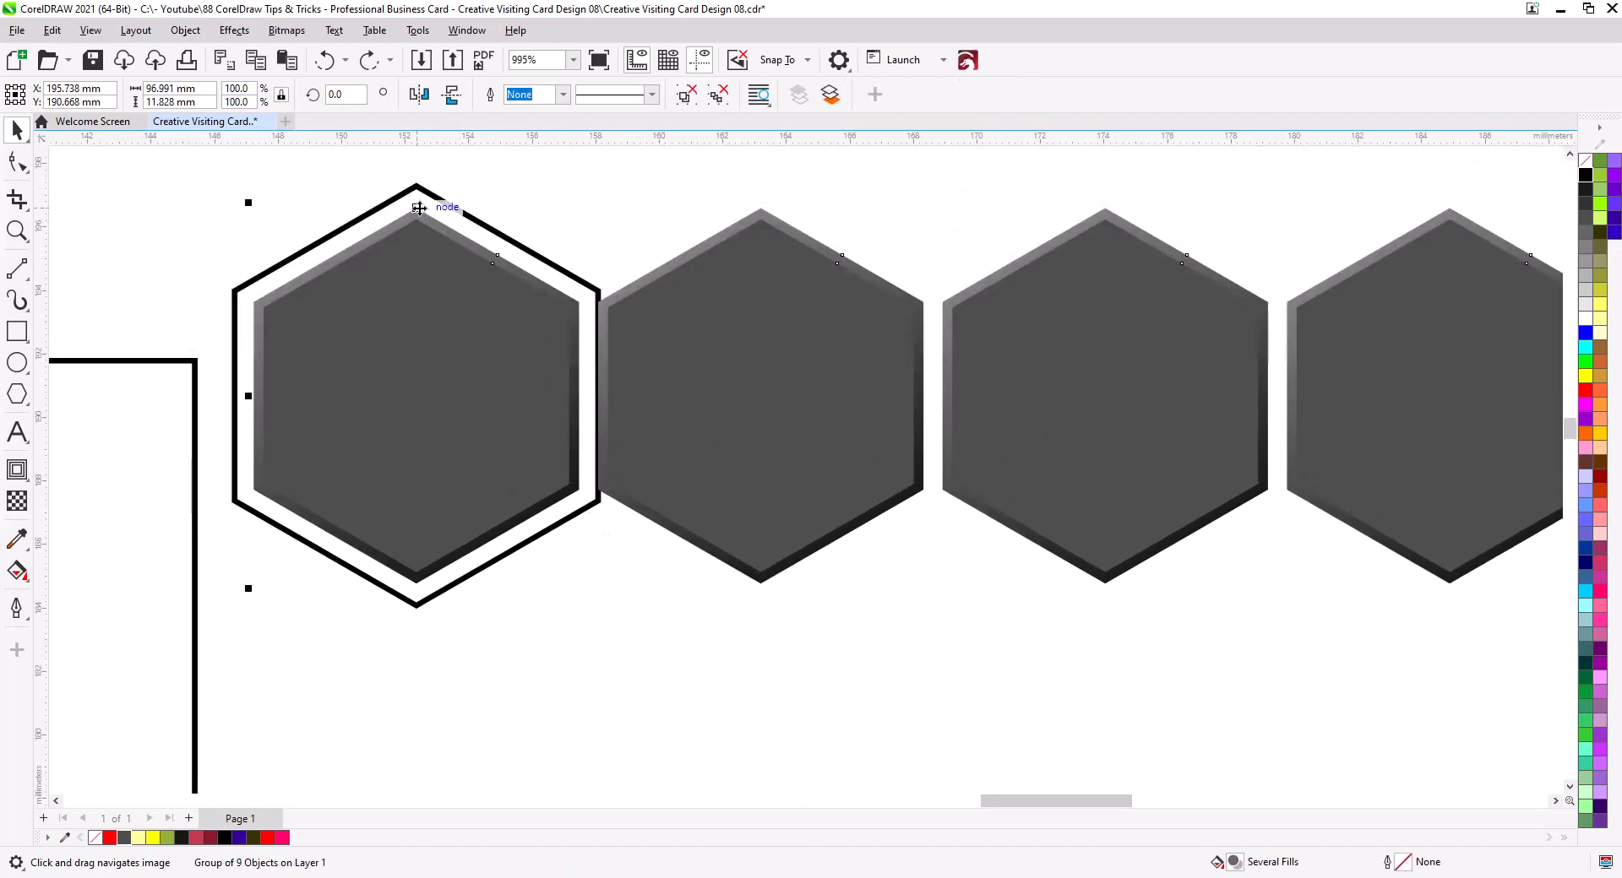
{"action": "left_click_drag", "start_coordinate": [420, 208], "coordinate": [598, 503]}
{"action": "left_click", "coordinate": [638, 551]}
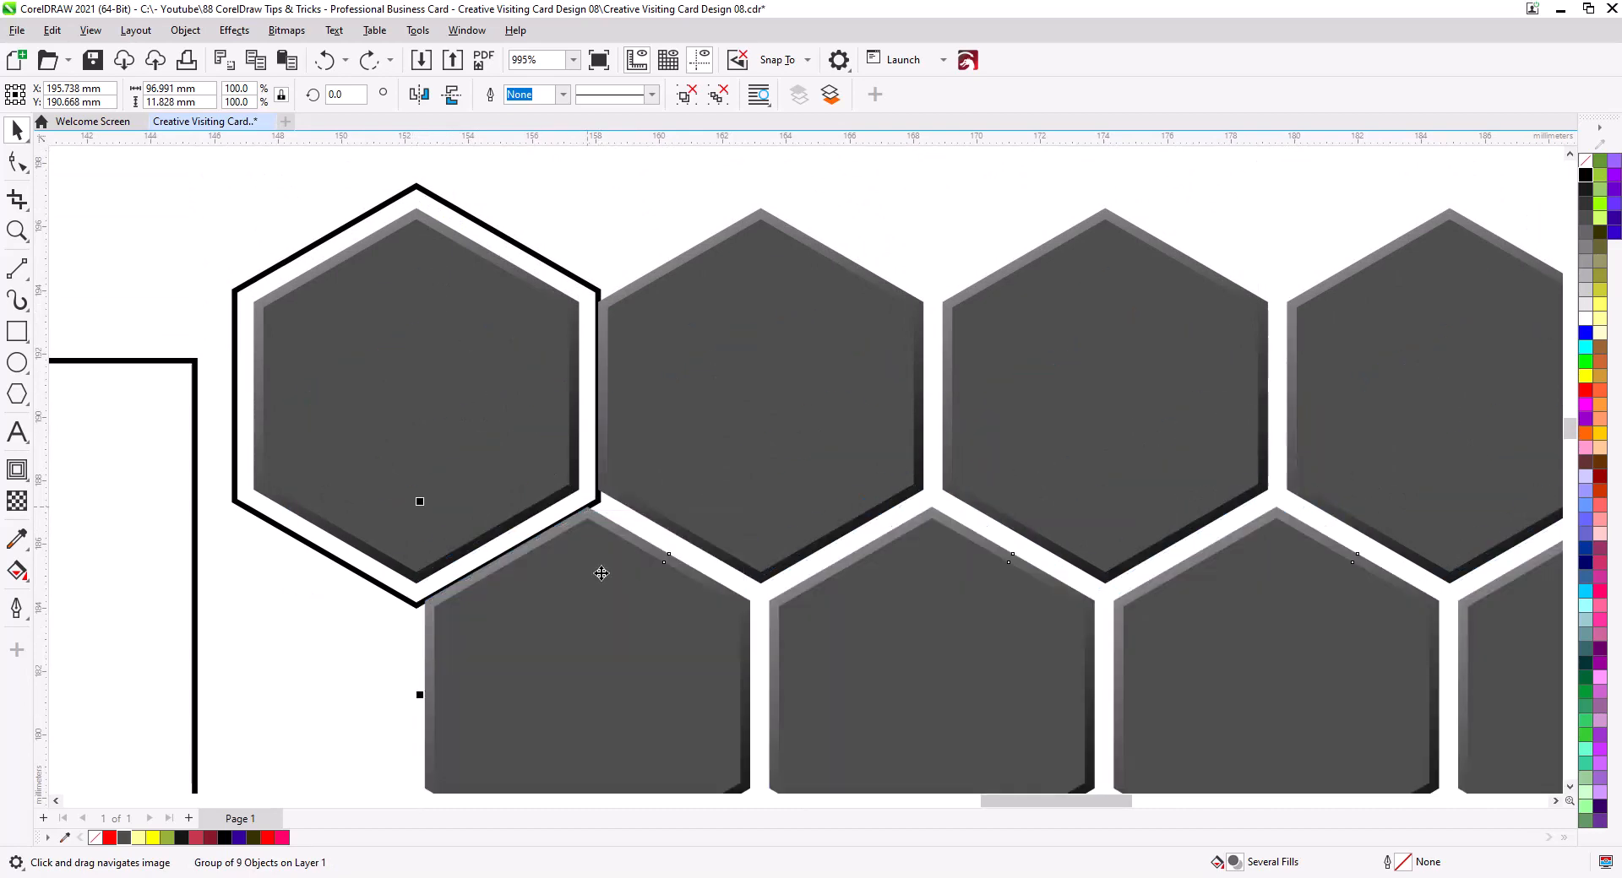
Step: Try to place the outline hexagon beneath the second row, nested between its first two hexagons
{"action": "scroll", "coordinate": [628, 528], "scroll_direction": "down", "scroll_amount": 3}
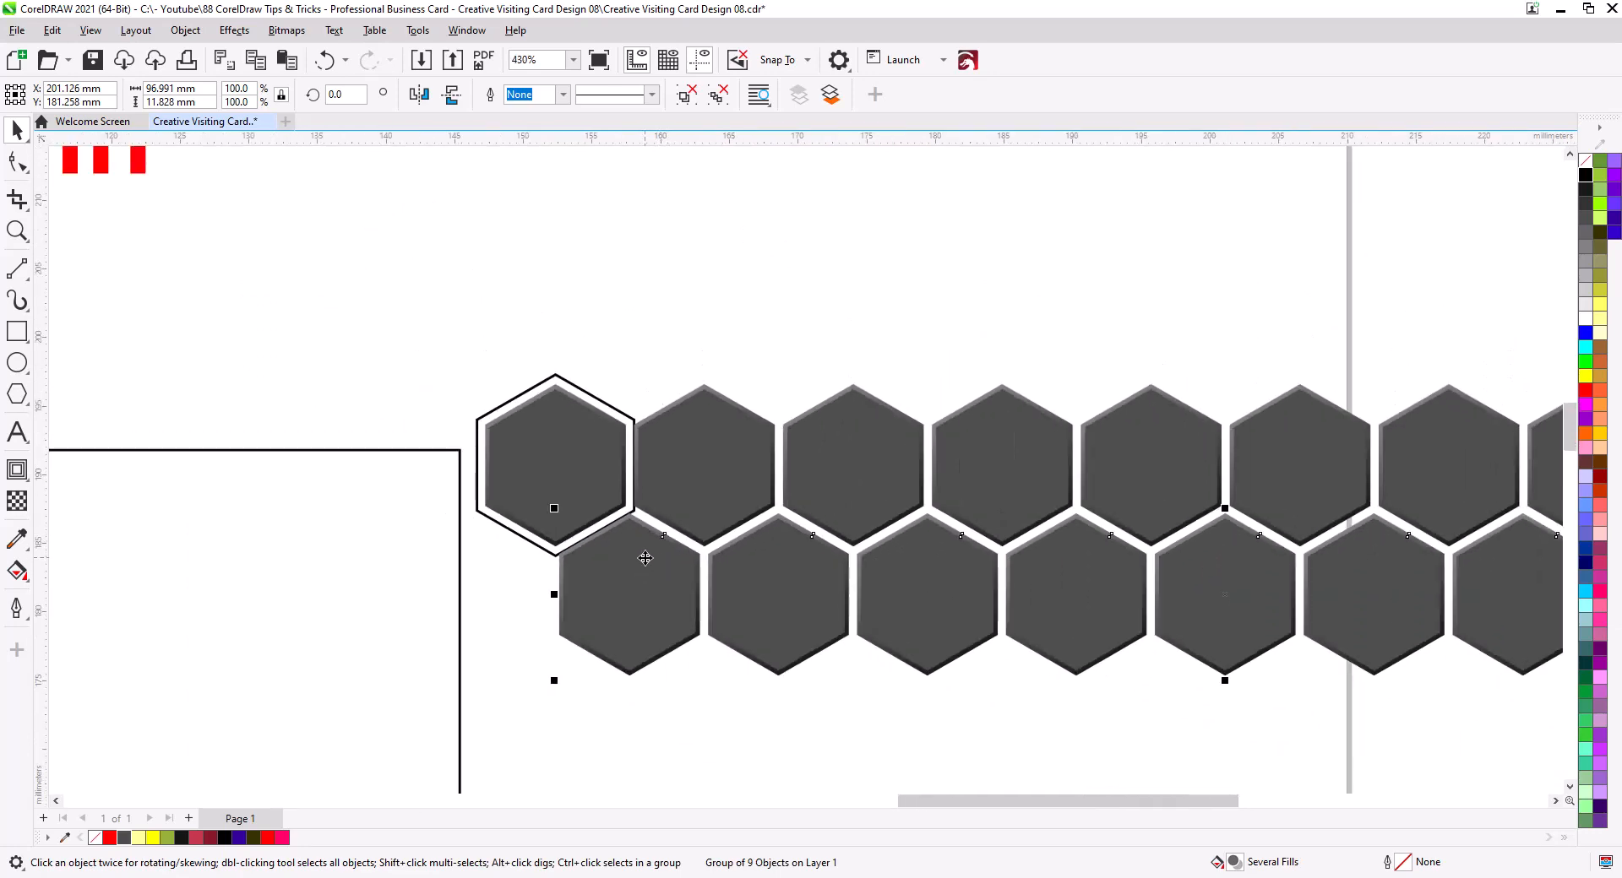
{"action": "scroll", "coordinate": [682, 565], "scroll_direction": "down", "scroll_amount": 1}
{"action": "left_click_drag", "start_coordinate": [782, 622], "coordinate": [636, 509]}
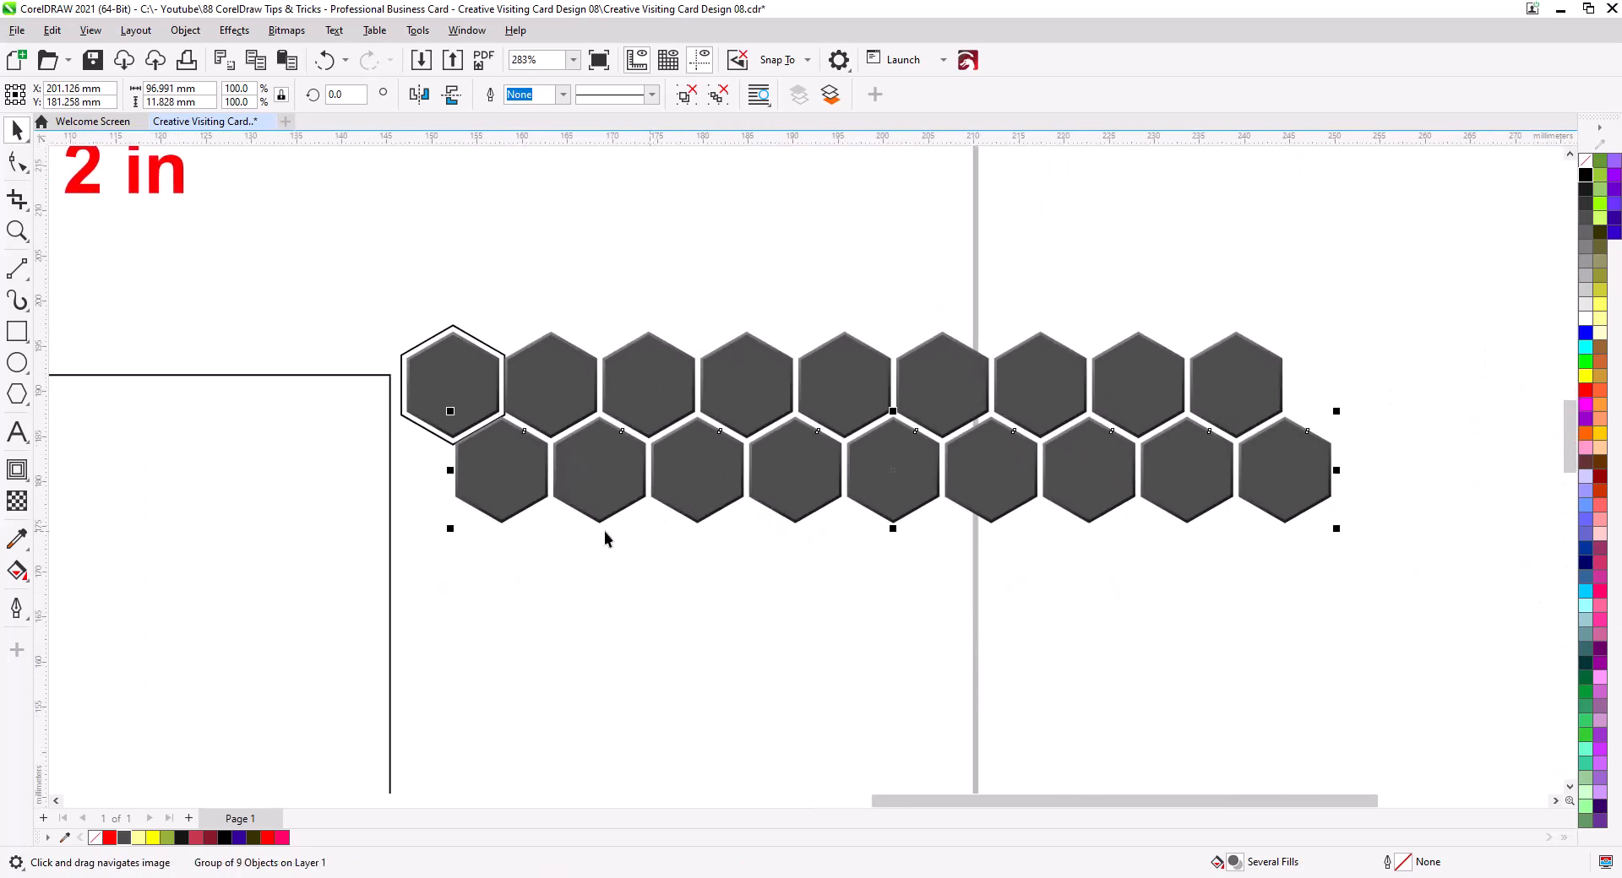
{"action": "left_click", "coordinate": [611, 582]}
{"action": "left_click", "coordinate": [457, 336]}
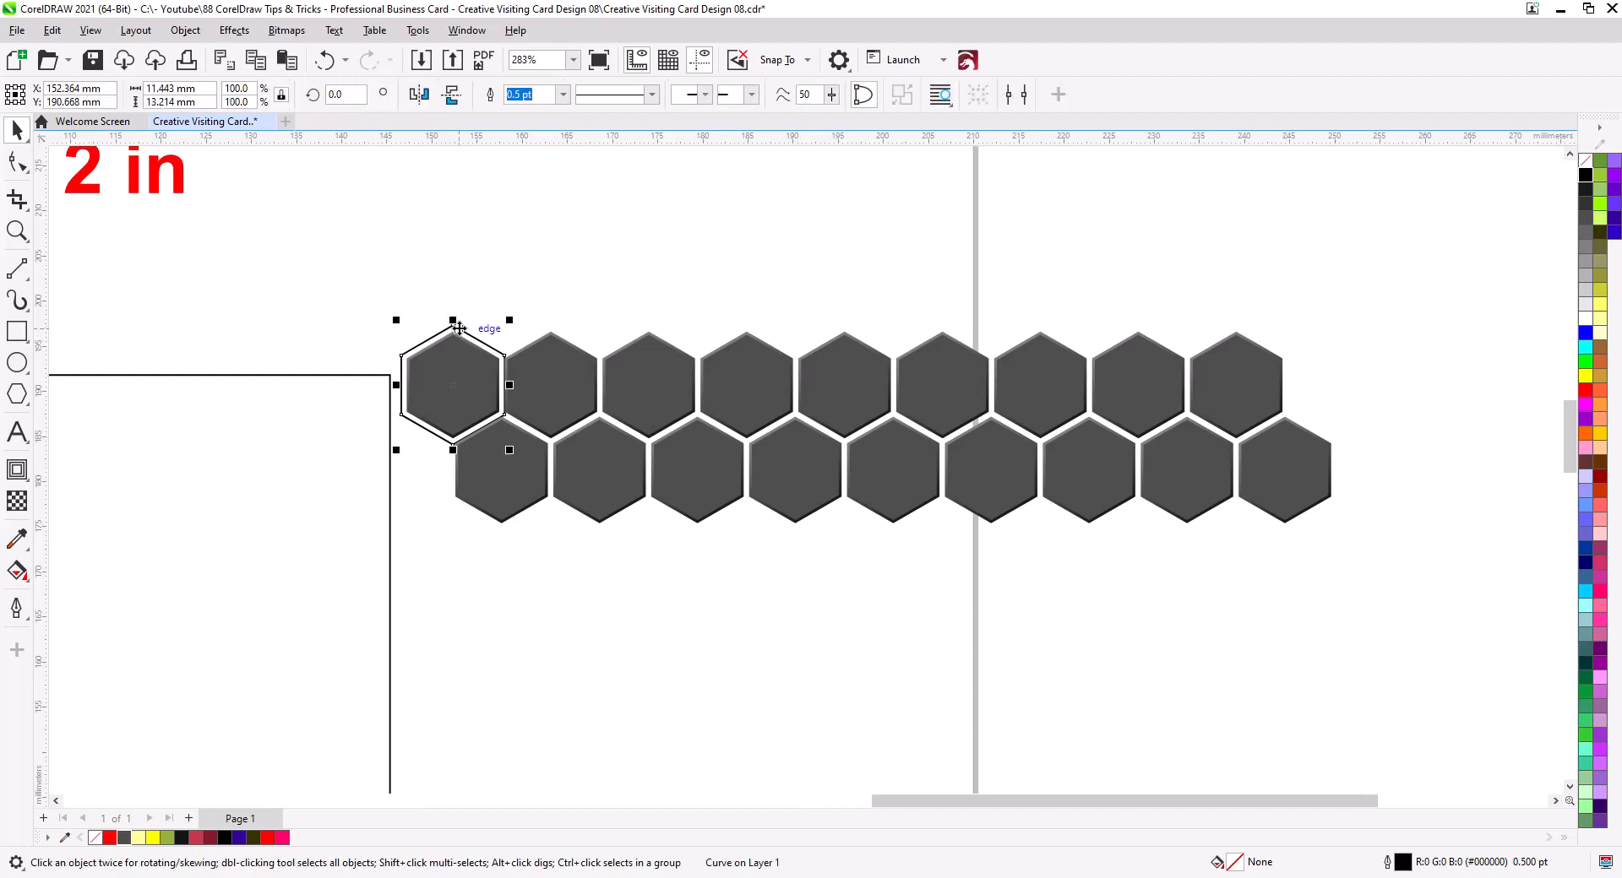
{"action": "left_click_drag", "start_coordinate": [456, 326], "coordinate": [555, 500]}
{"action": "left_click_drag", "start_coordinate": [555, 500], "coordinate": [553, 498]}
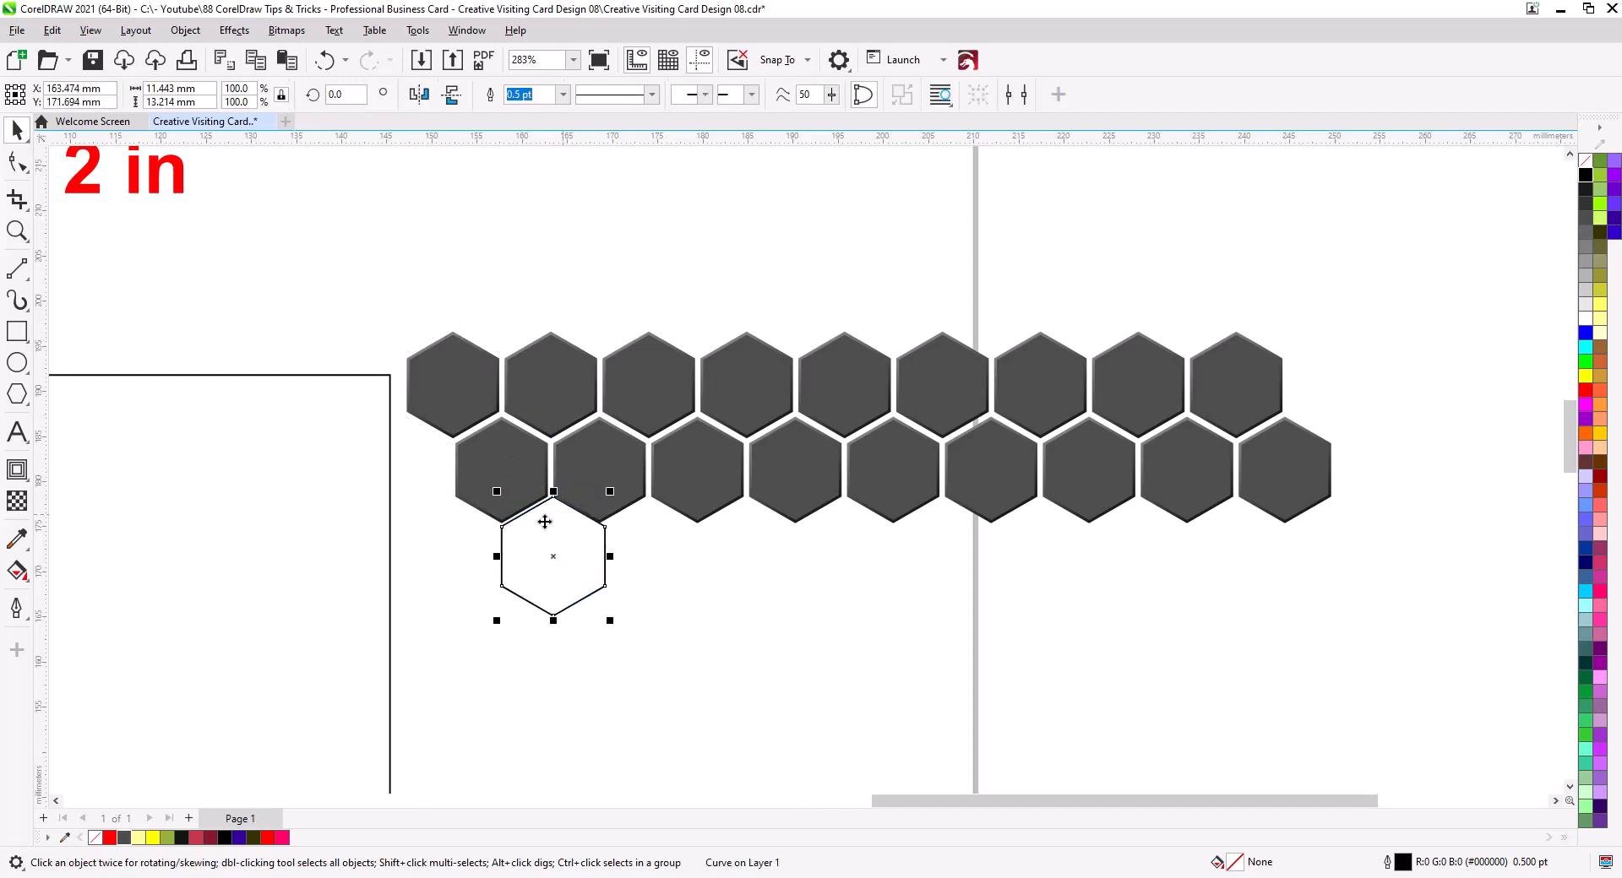
{"action": "scroll", "coordinate": [552, 500], "scroll_direction": "up", "scroll_amount": 4}
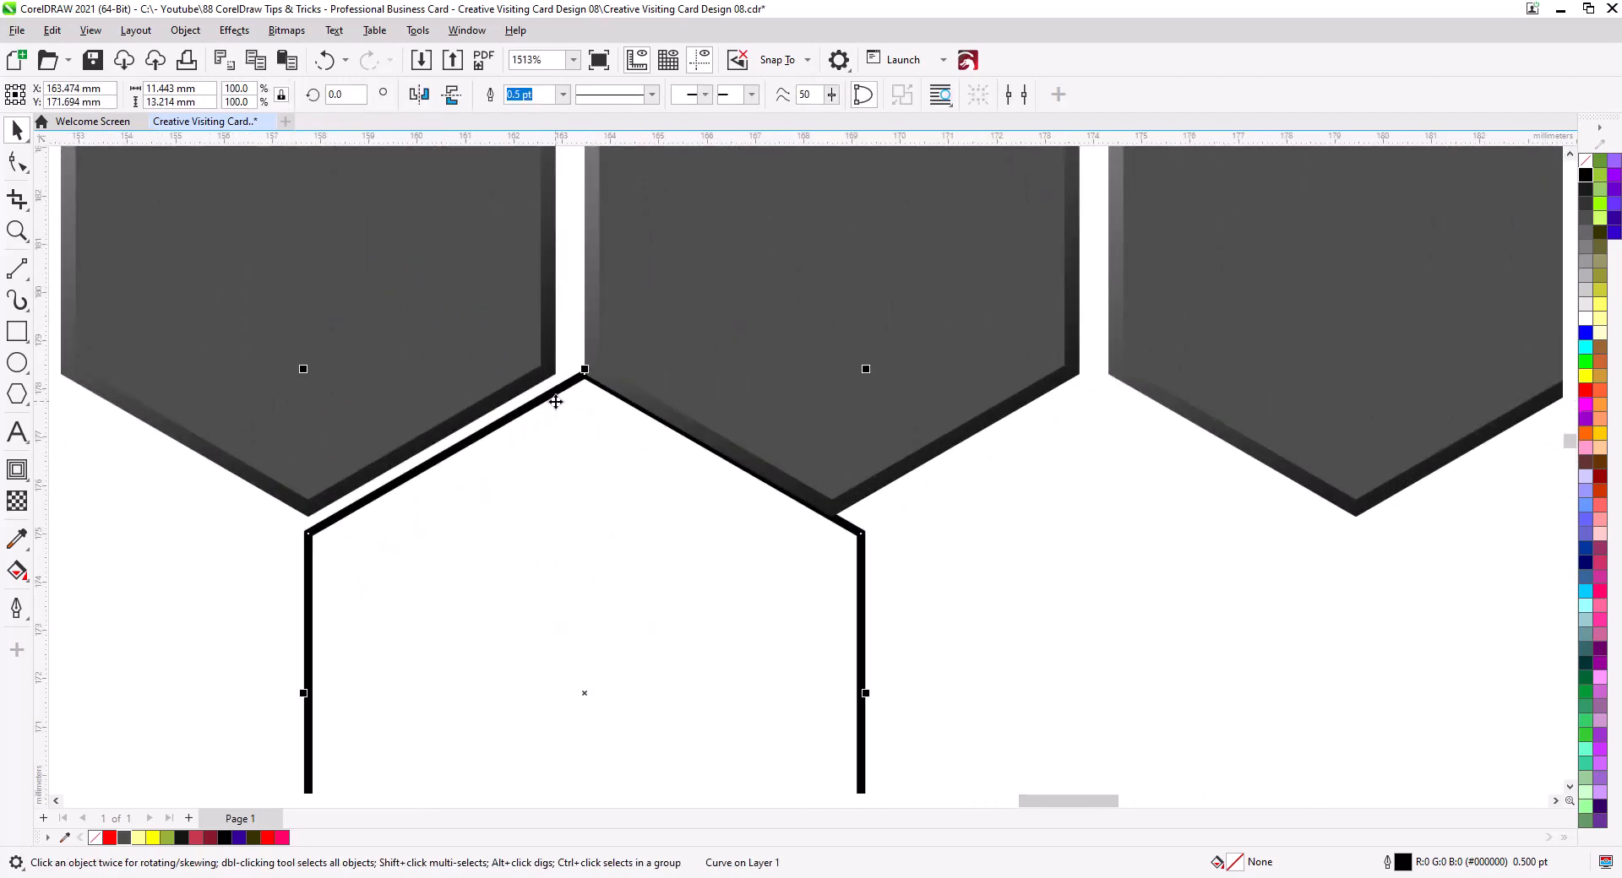
{"action": "left_click_drag", "start_coordinate": [556, 402], "coordinate": [545, 403]}
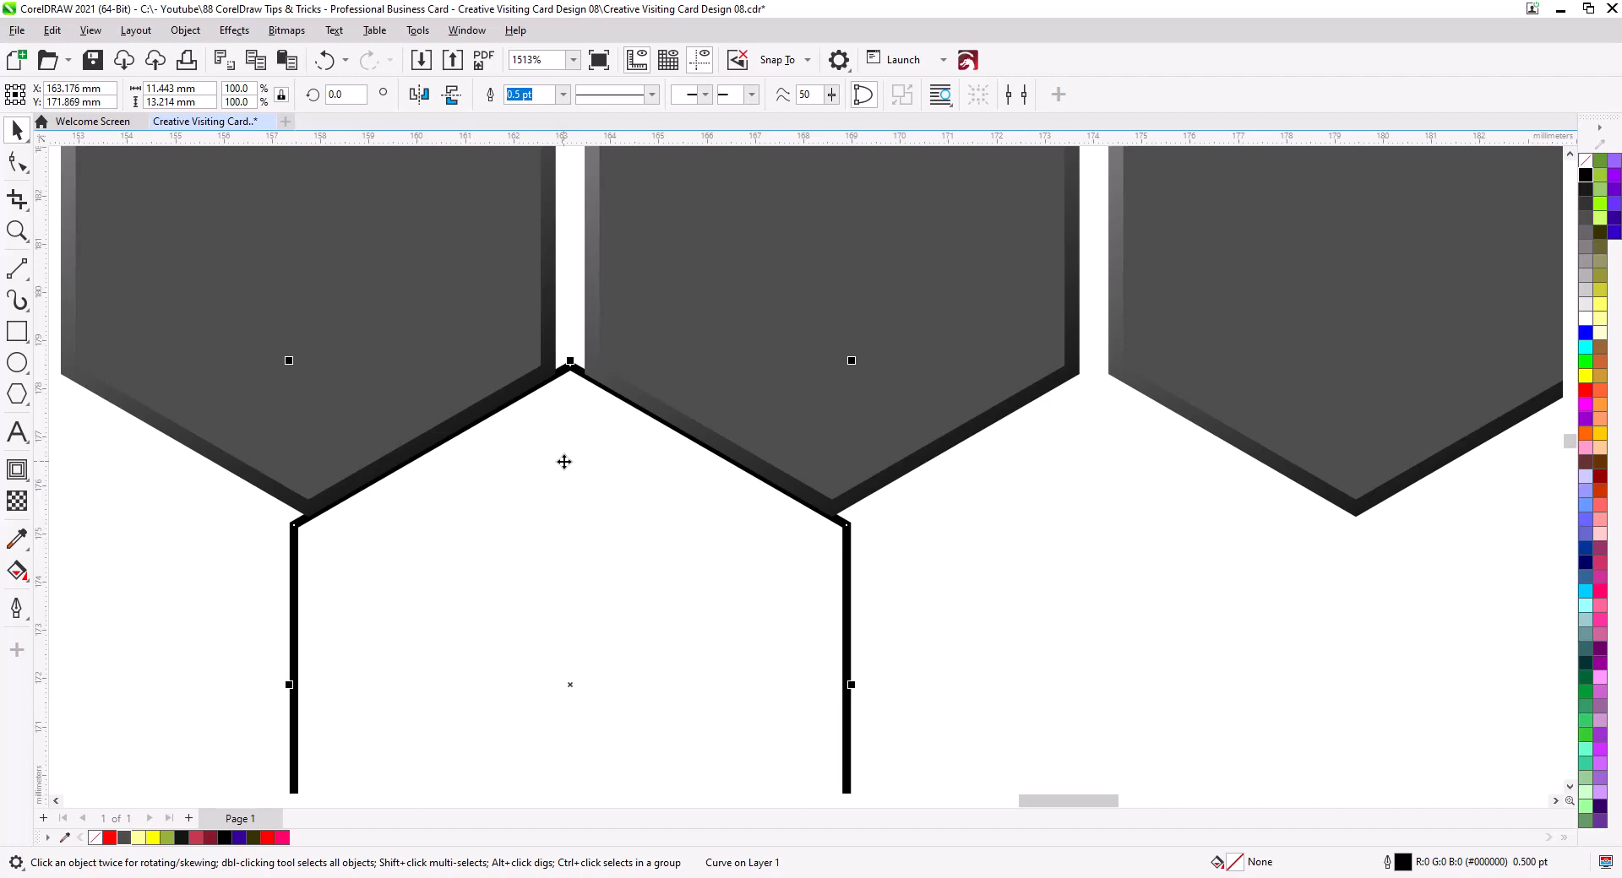
{"action": "key", "text": "Down"}
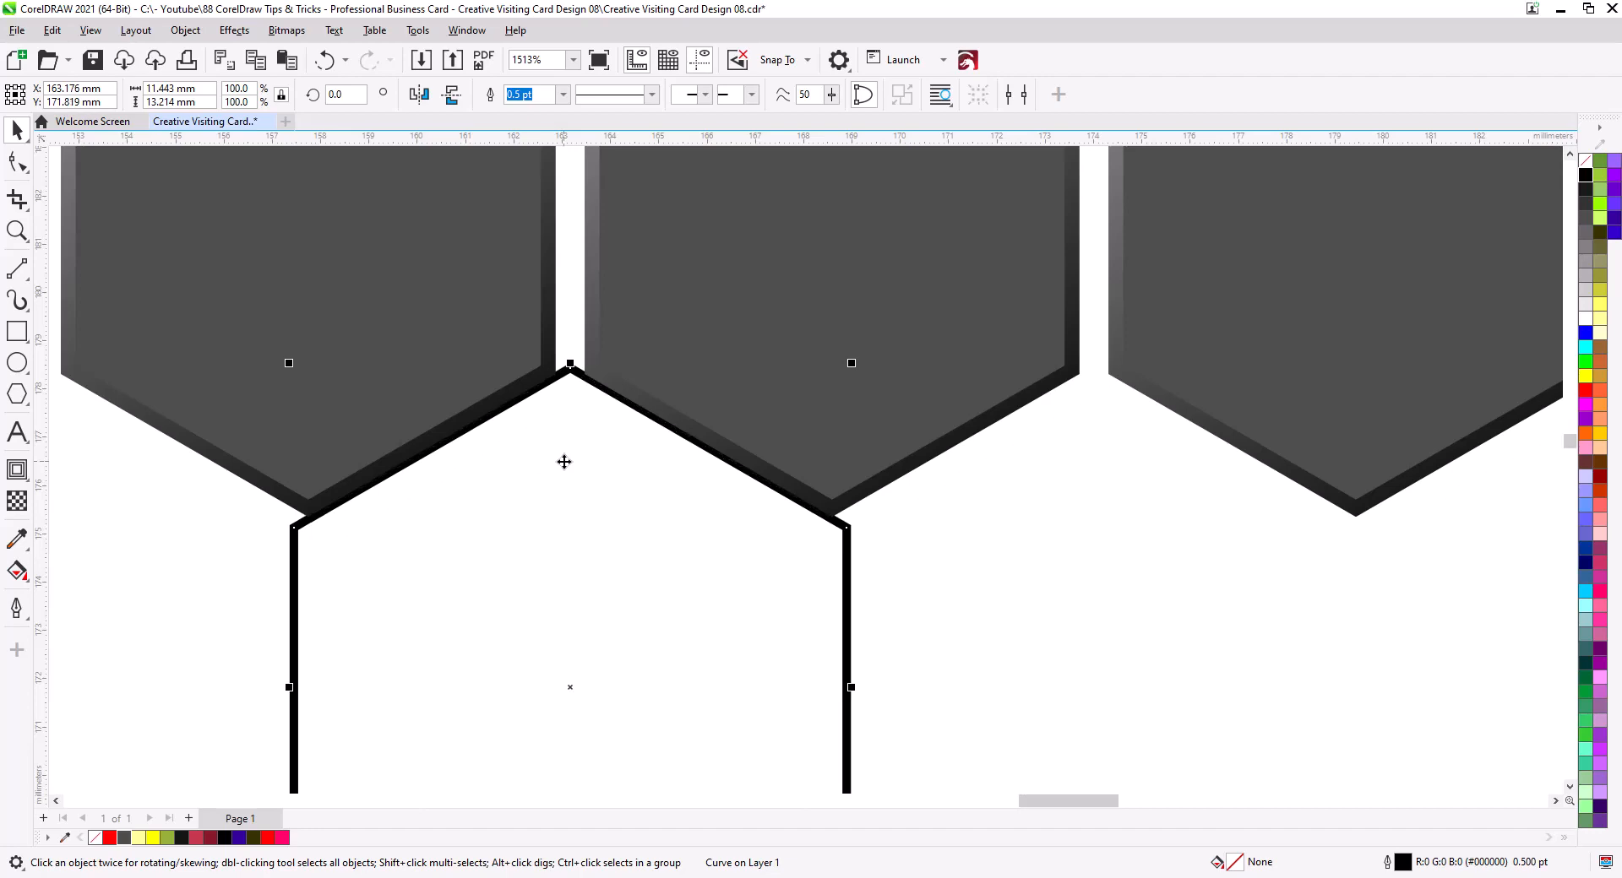
{"action": "scroll", "coordinate": [564, 462], "scroll_direction": "down", "scroll_amount": 4}
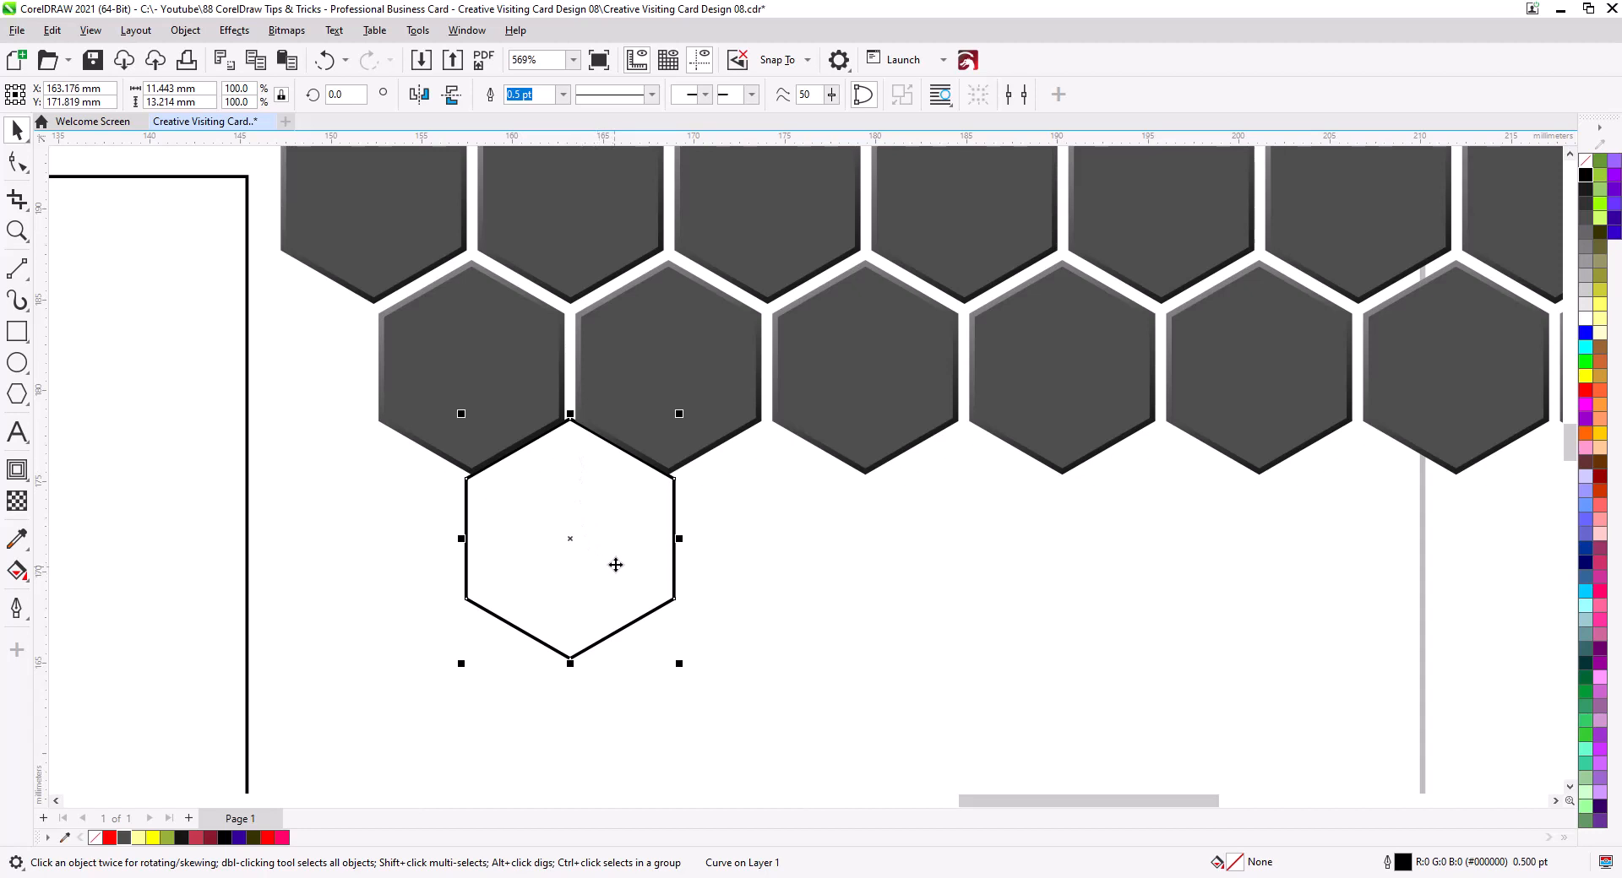
Step: Align the outline hexagon to the second row's vertical centre and left edge
{"action": "left_click", "coordinate": [689, 452], "text": "shift"}
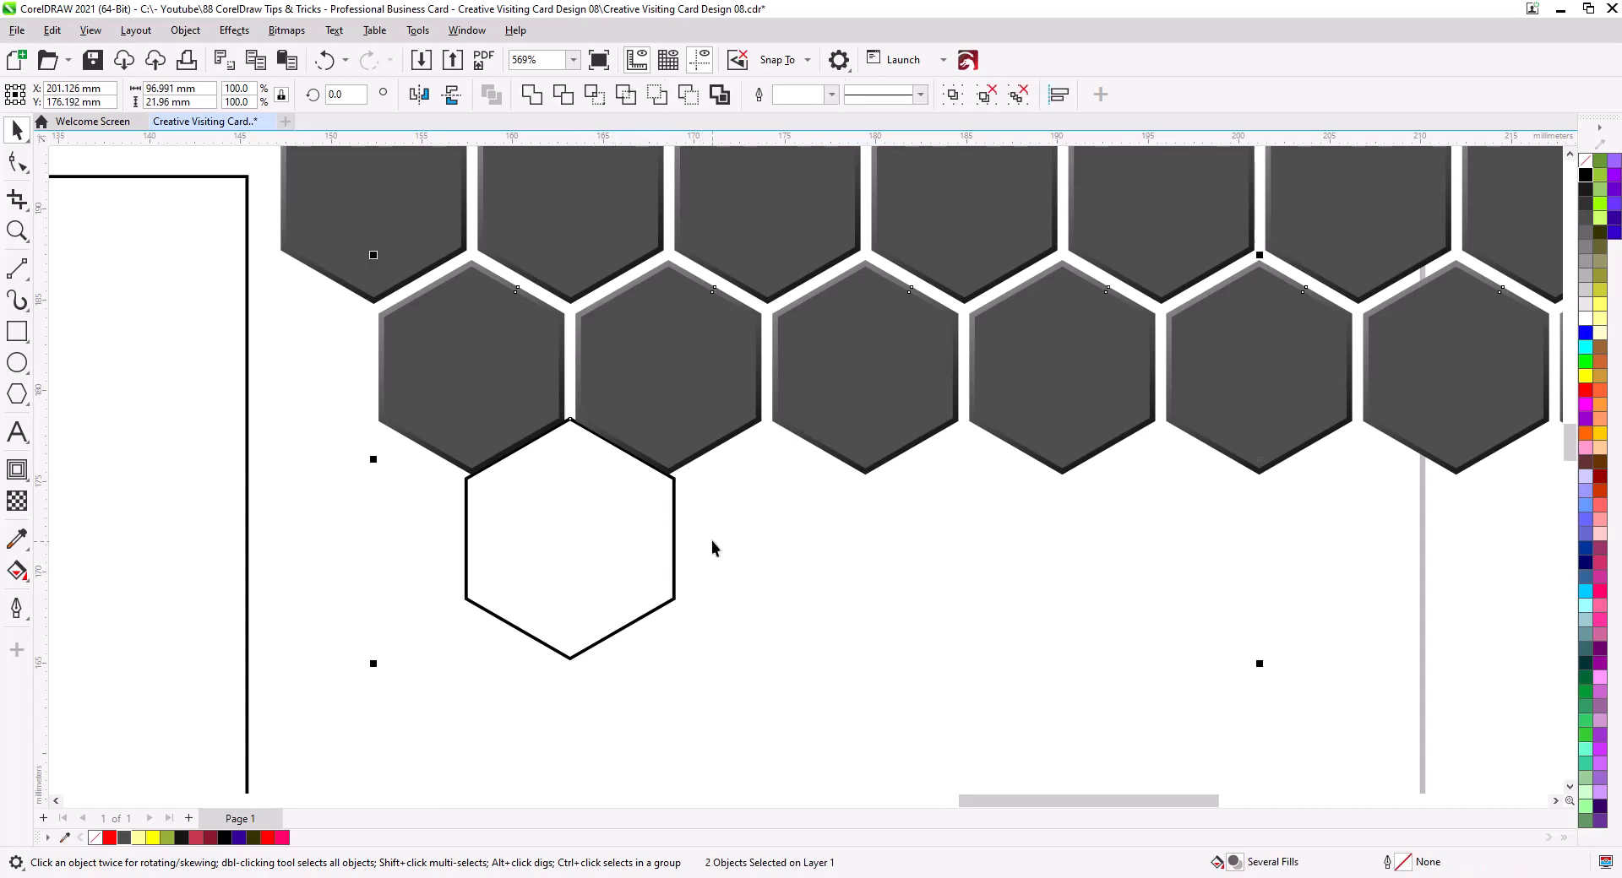
{"action": "key", "text": "e"}
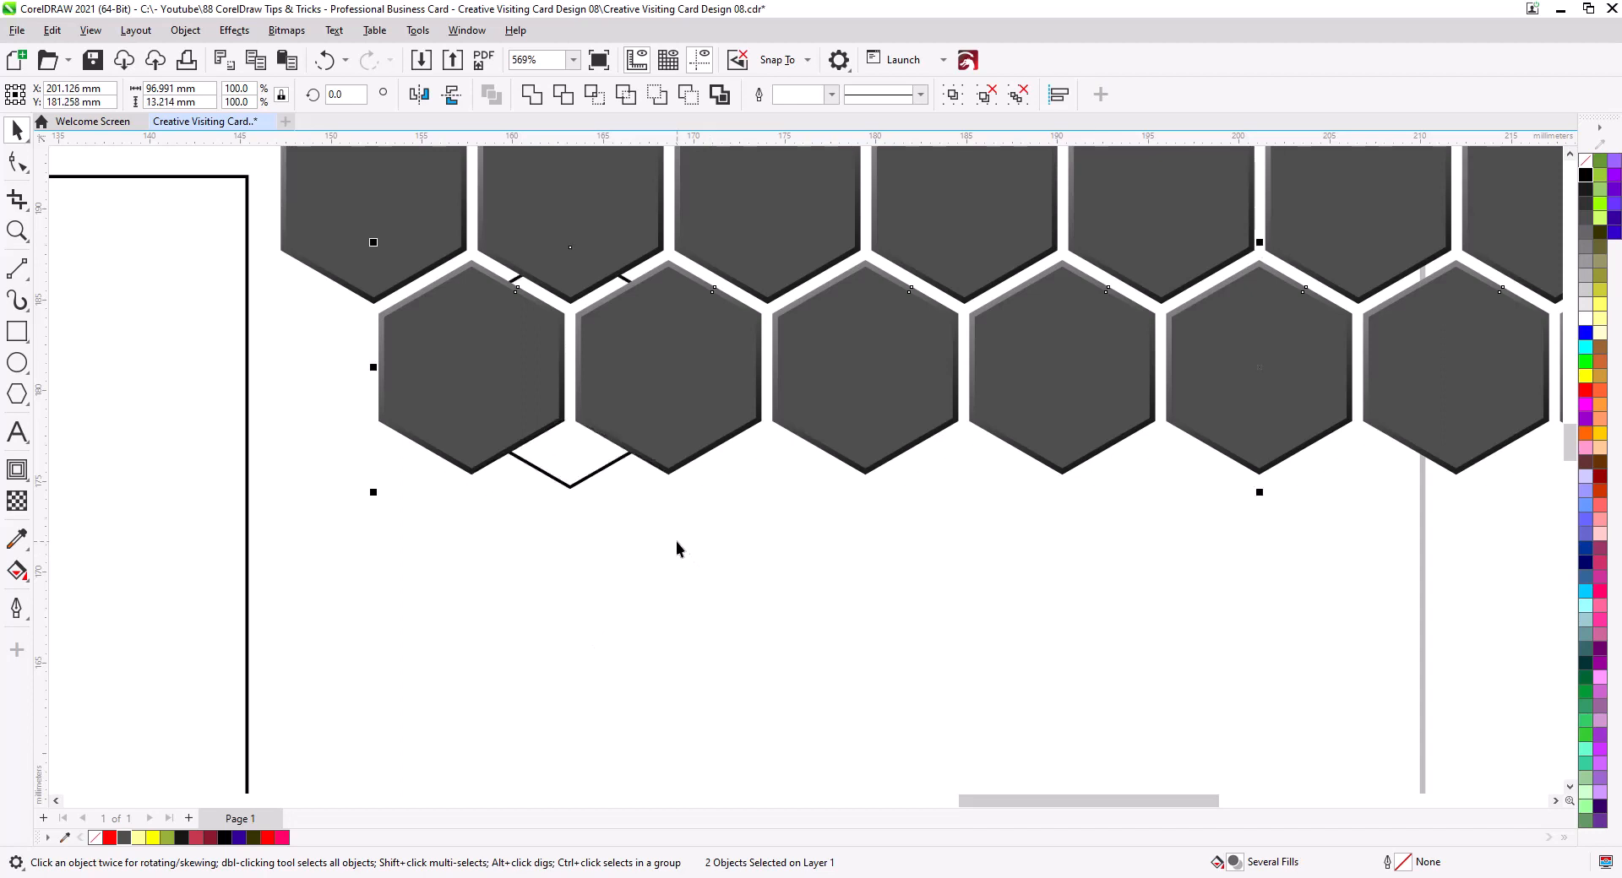
{"action": "left_click", "coordinate": [580, 489]}
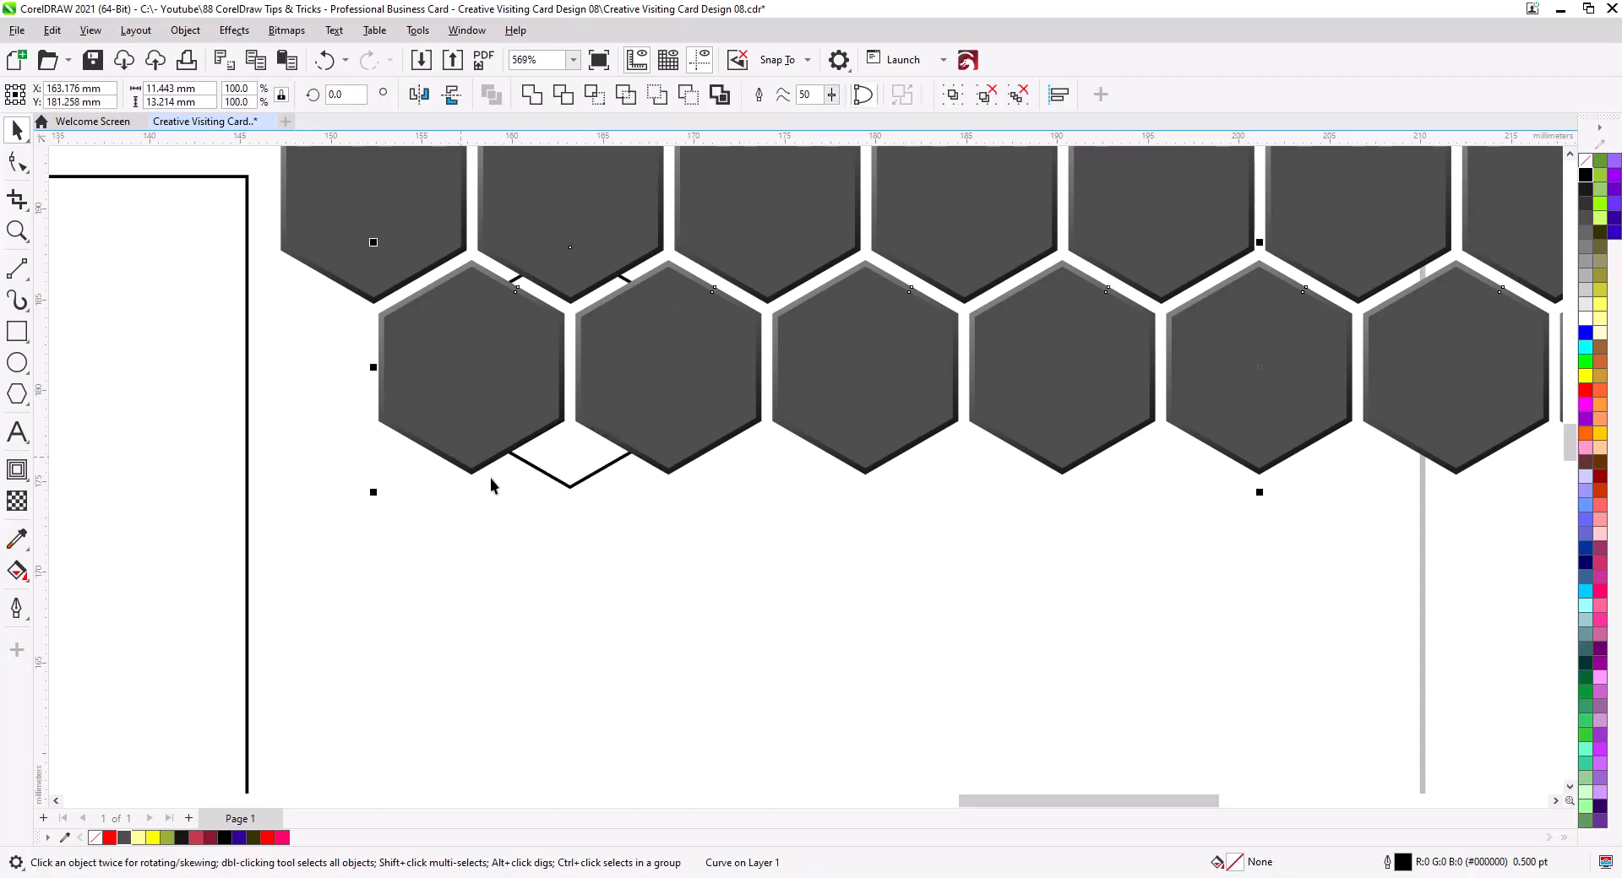
{"action": "key", "text": "l"}
{"action": "left_click", "coordinate": [499, 570]}
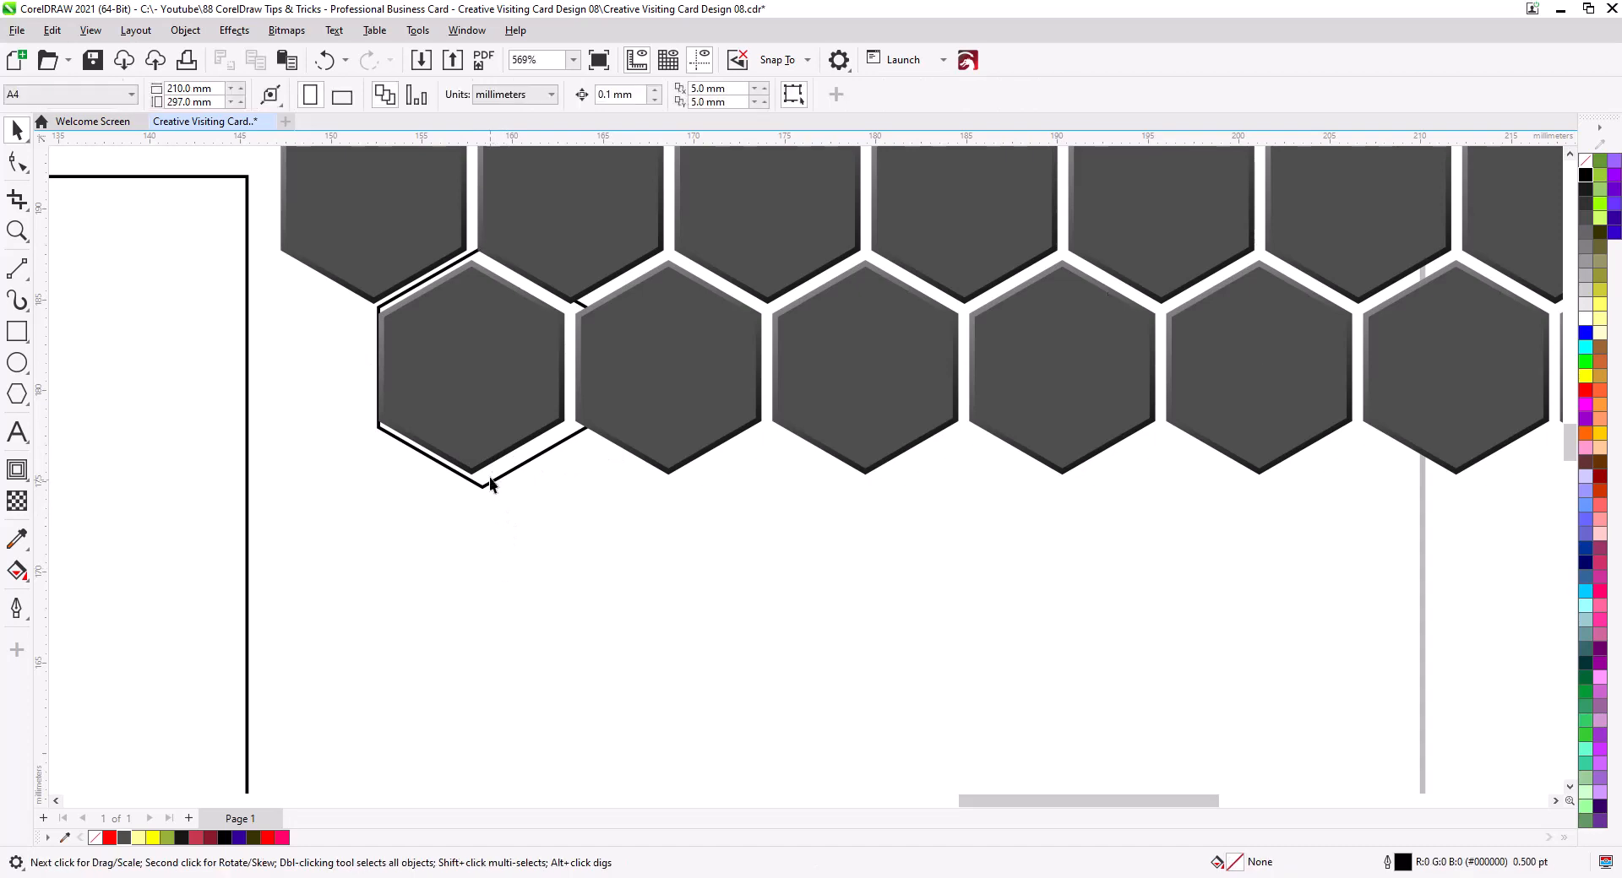
Step: Shift the outline hexagon horizontally to about X 157.75 mm so it surrounds the second row's first hexagon evenly
{"action": "left_click", "coordinate": [494, 479]}
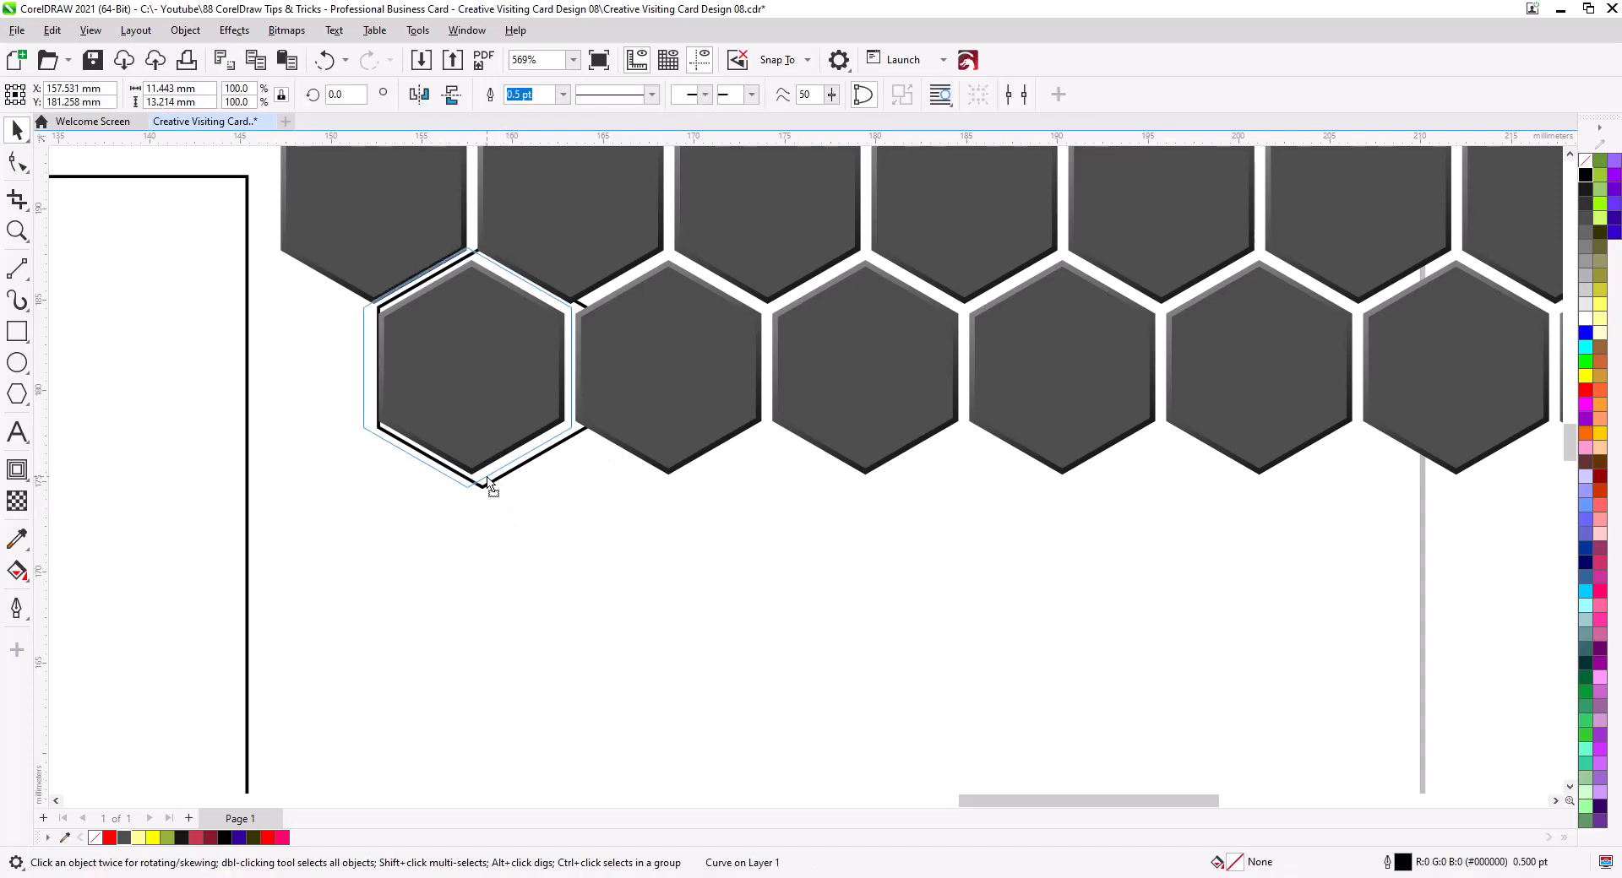
{"action": "left_click_drag", "start_coordinate": [488, 482], "coordinate": [490, 483]}
{"action": "scroll", "coordinate": [555, 389], "scroll_direction": "up", "scroll_amount": 3}
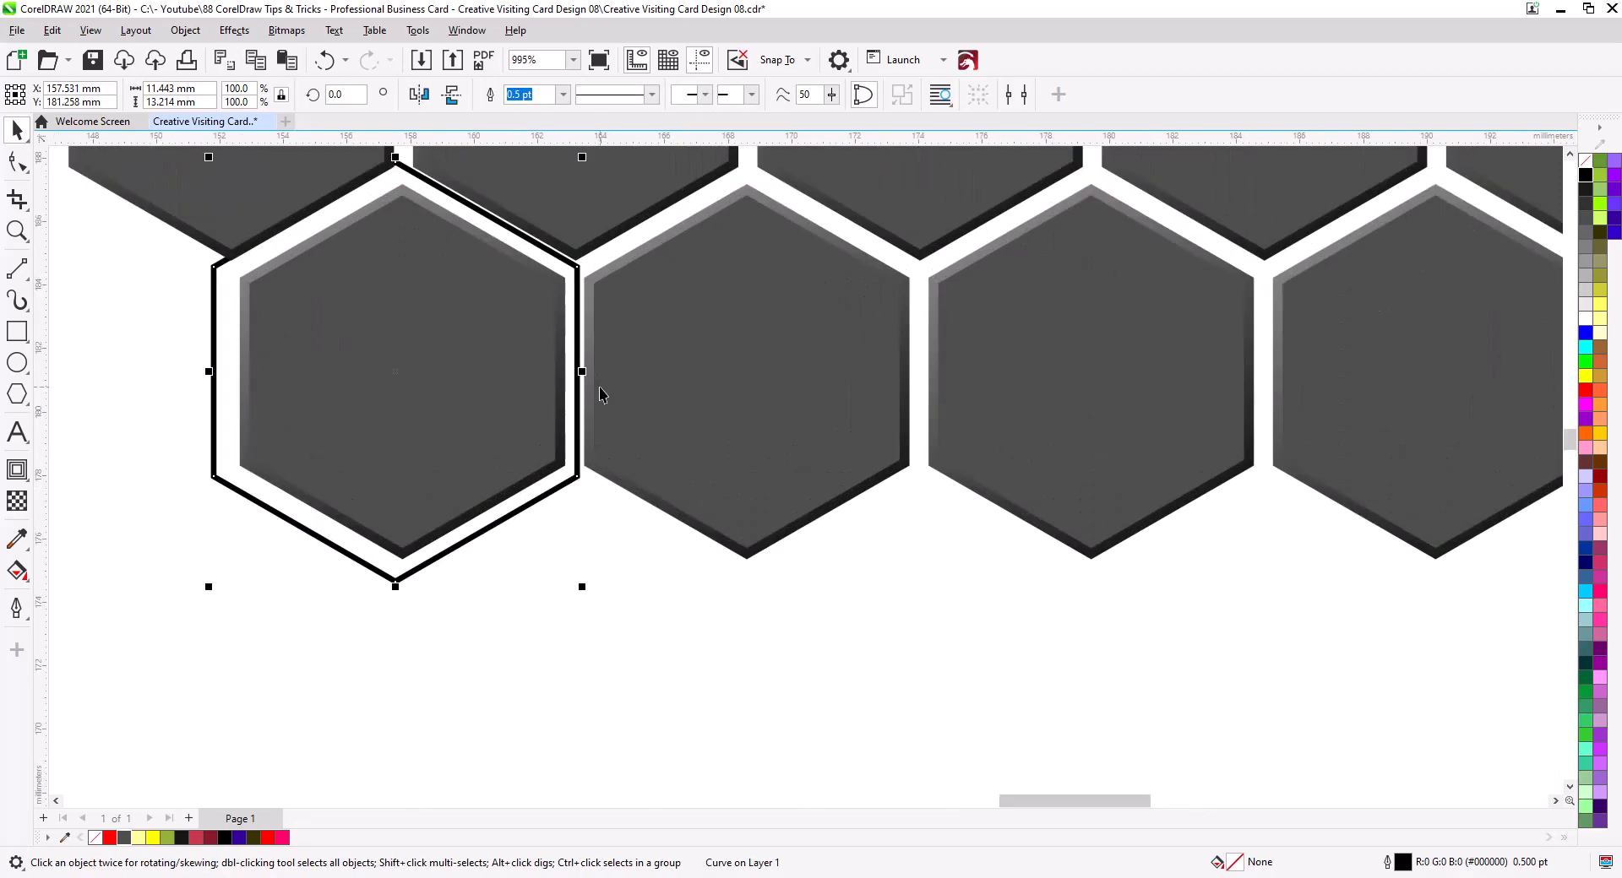
{"action": "left_click_drag", "start_coordinate": [578, 385], "coordinate": [585, 385]}
{"action": "scroll", "coordinate": [503, 416], "scroll_direction": "down", "scroll_amount": 5}
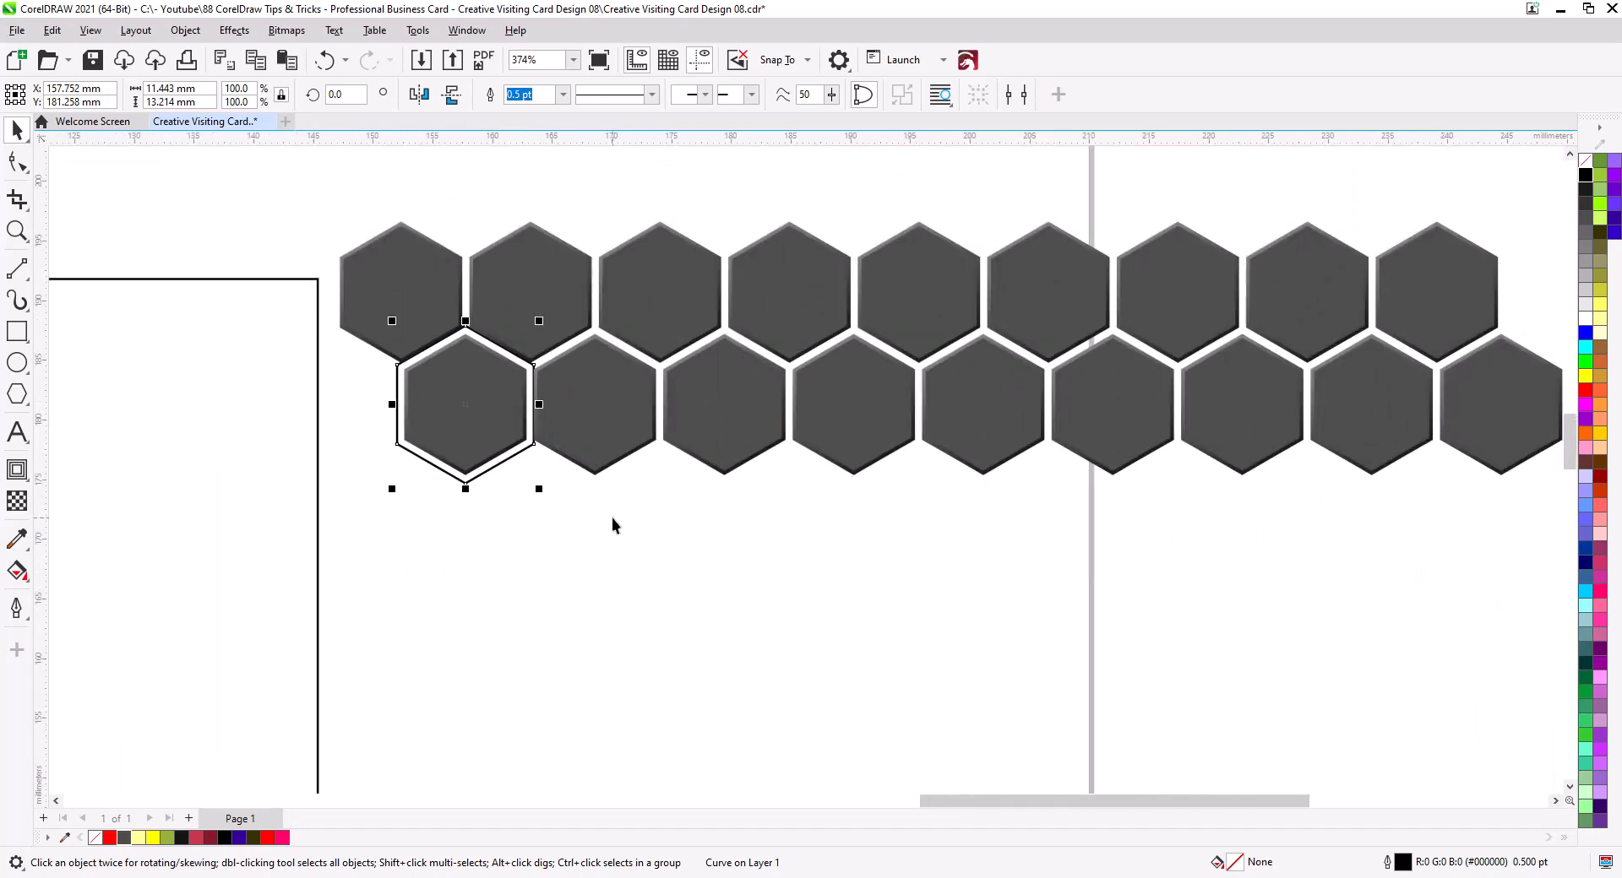
Step: Duplicate the two hexagon rows together about 18.8 mm straight down, and repeat the duplication twice to make eight rows
{"action": "left_click_drag", "start_coordinate": [611, 519], "coordinate": [561, 553]}
{"action": "left_click", "coordinate": [518, 447], "text": "shift"}
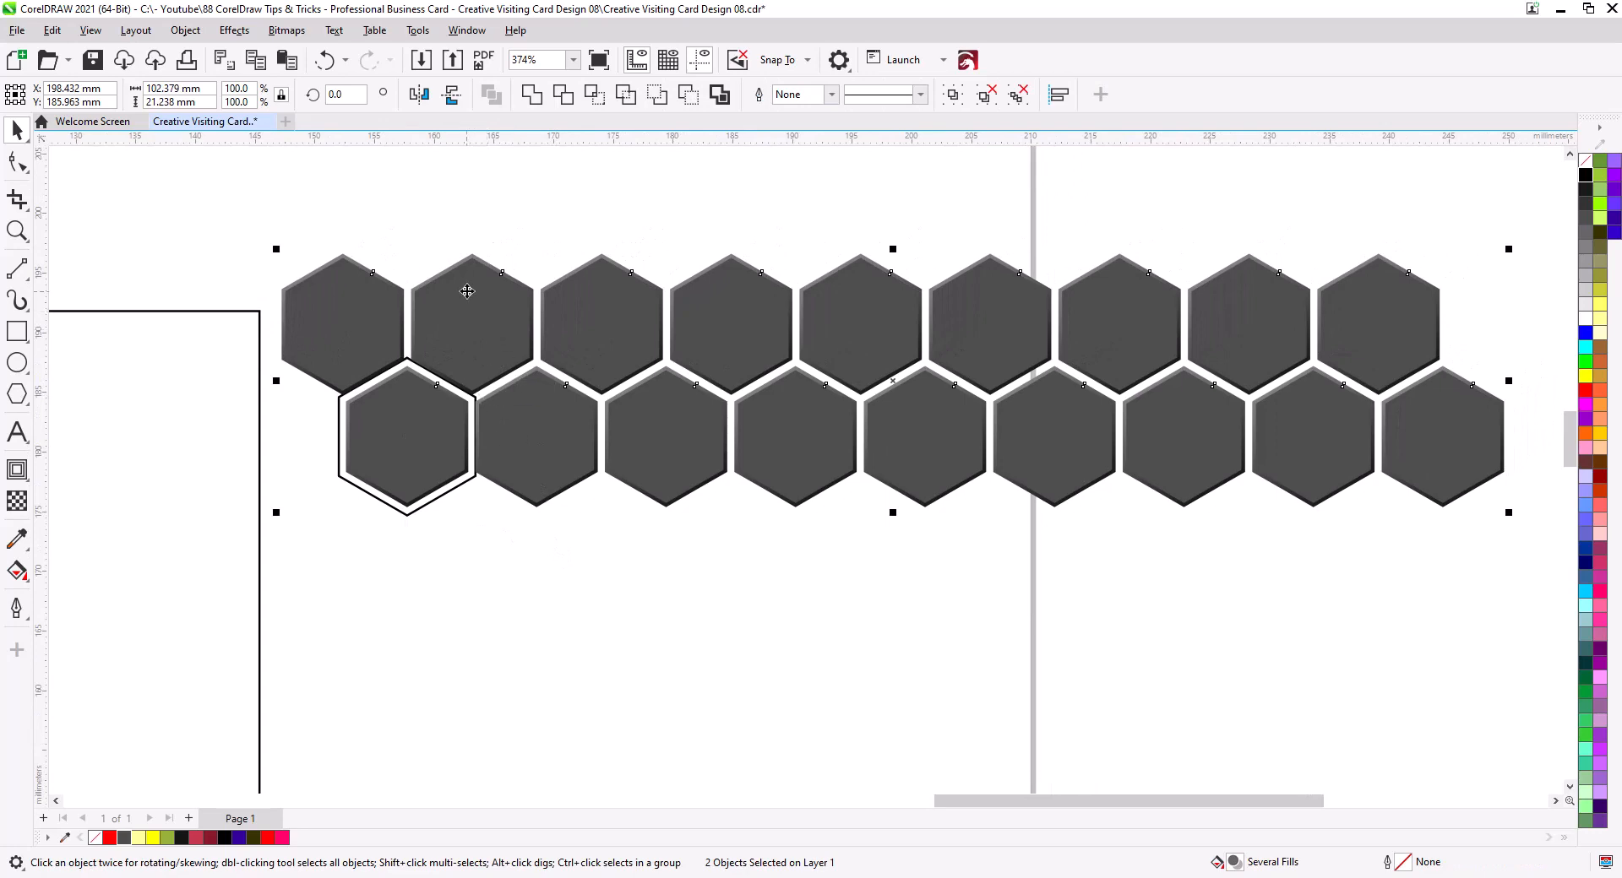
{"action": "left_click_drag", "start_coordinate": [468, 257], "coordinate": [451, 482]}
{"action": "left_click", "coordinate": [508, 524]}
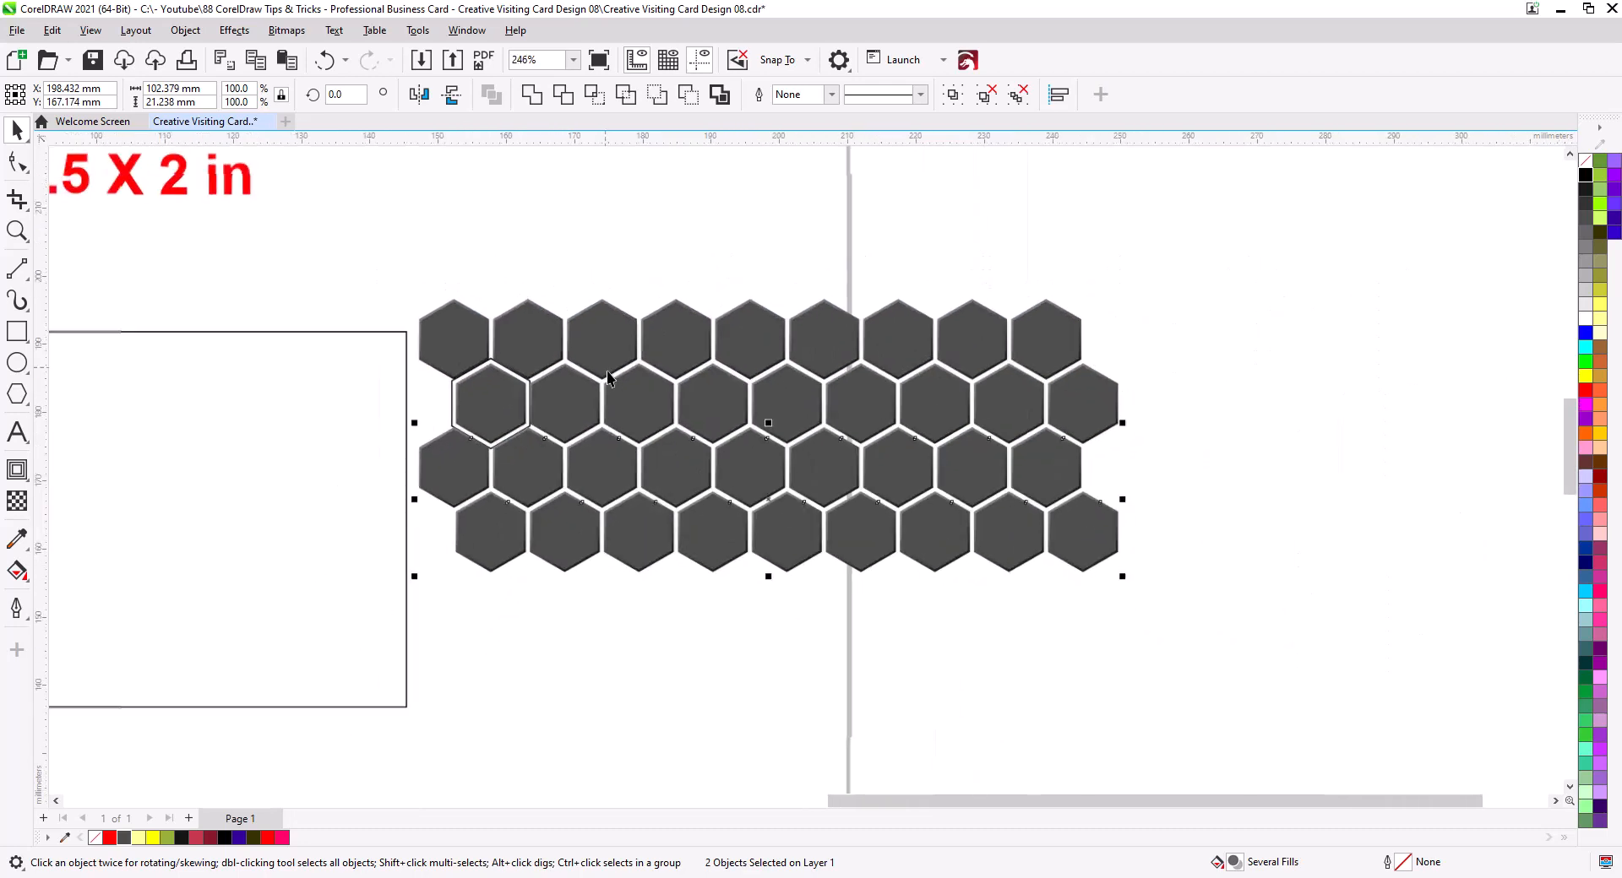
{"action": "scroll", "coordinate": [565, 544], "scroll_direction": "down", "scroll_amount": 5}
{"action": "key", "text": "ctrl+r"}
{"action": "key", "text": "ctrl+r"}
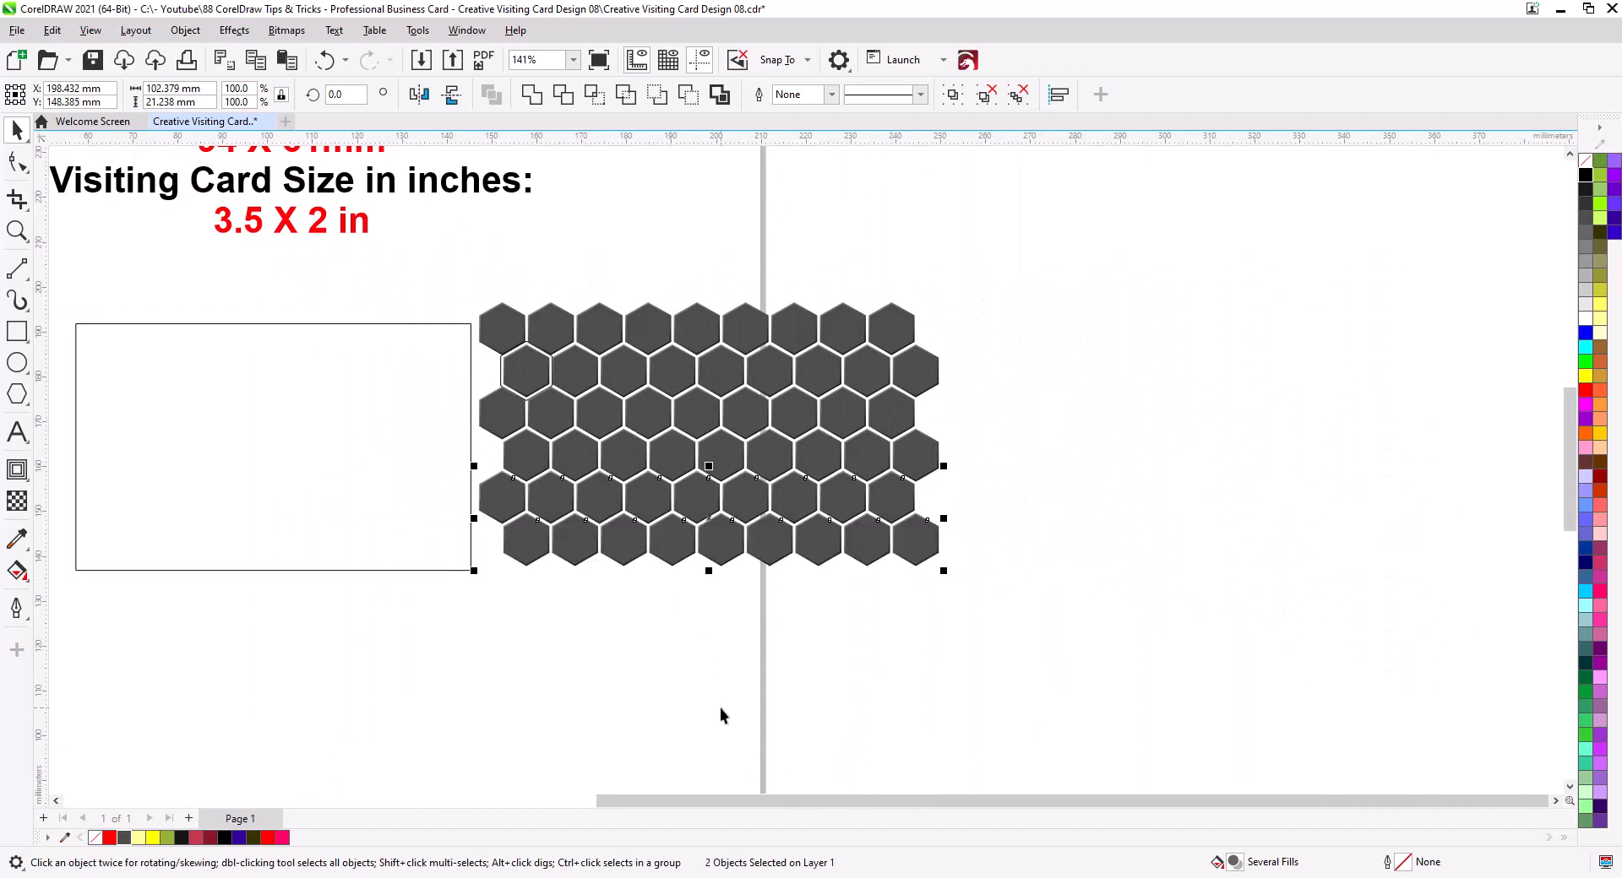
{"action": "left_click", "coordinate": [1088, 589]}
Step: Delete the bottom hexagon row and the outline hexagon, leaving seven rows
{"action": "left_click", "coordinate": [919, 646]}
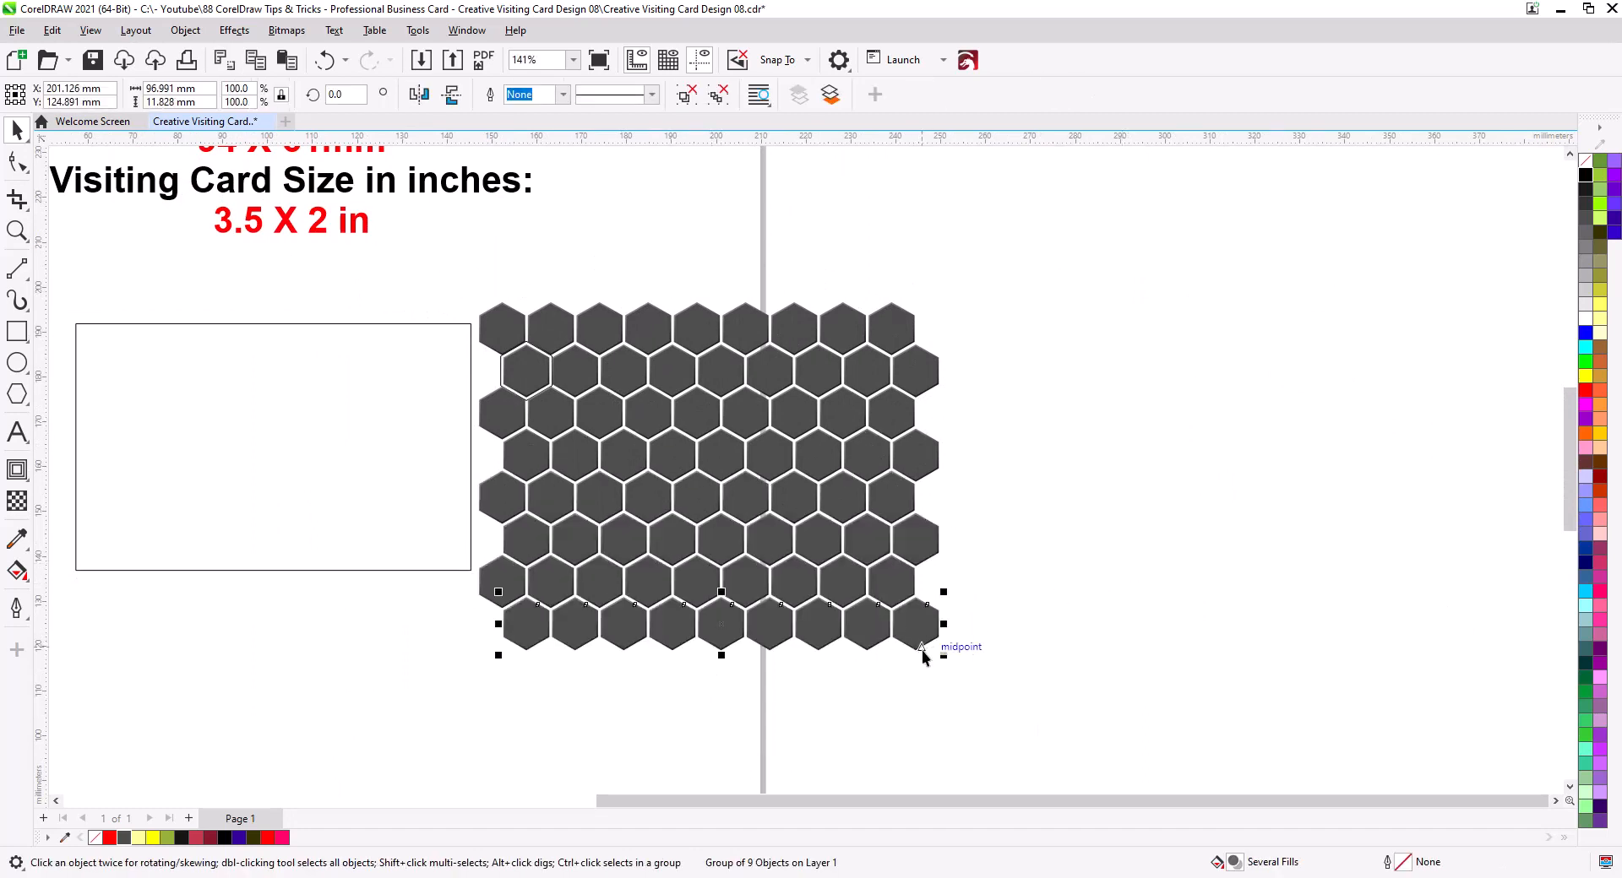
{"action": "key", "text": "Delete"}
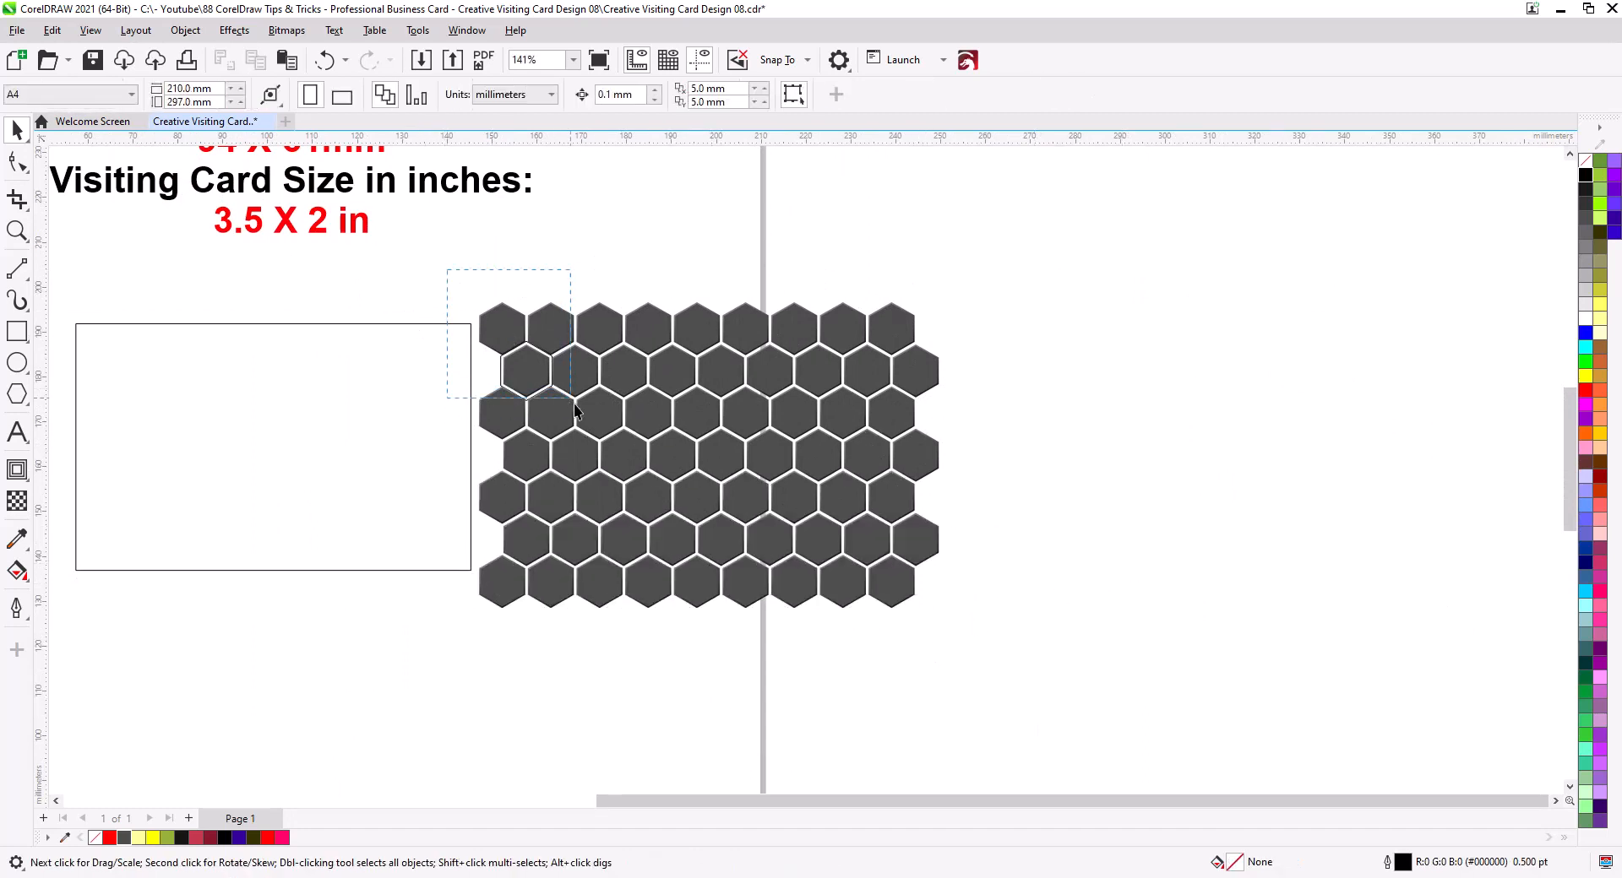
{"action": "left_click_drag", "start_coordinate": [573, 404], "coordinate": [585, 428]}
{"action": "key", "text": "Delete"}
Step: Move all seven hexagon rows over the card rectangle so they cover it on every side, and group them
{"action": "left_click_drag", "start_coordinate": [1041, 652], "coordinate": [463, 285]}
{"action": "left_click_drag", "start_coordinate": [673, 370], "coordinate": [247, 406]}
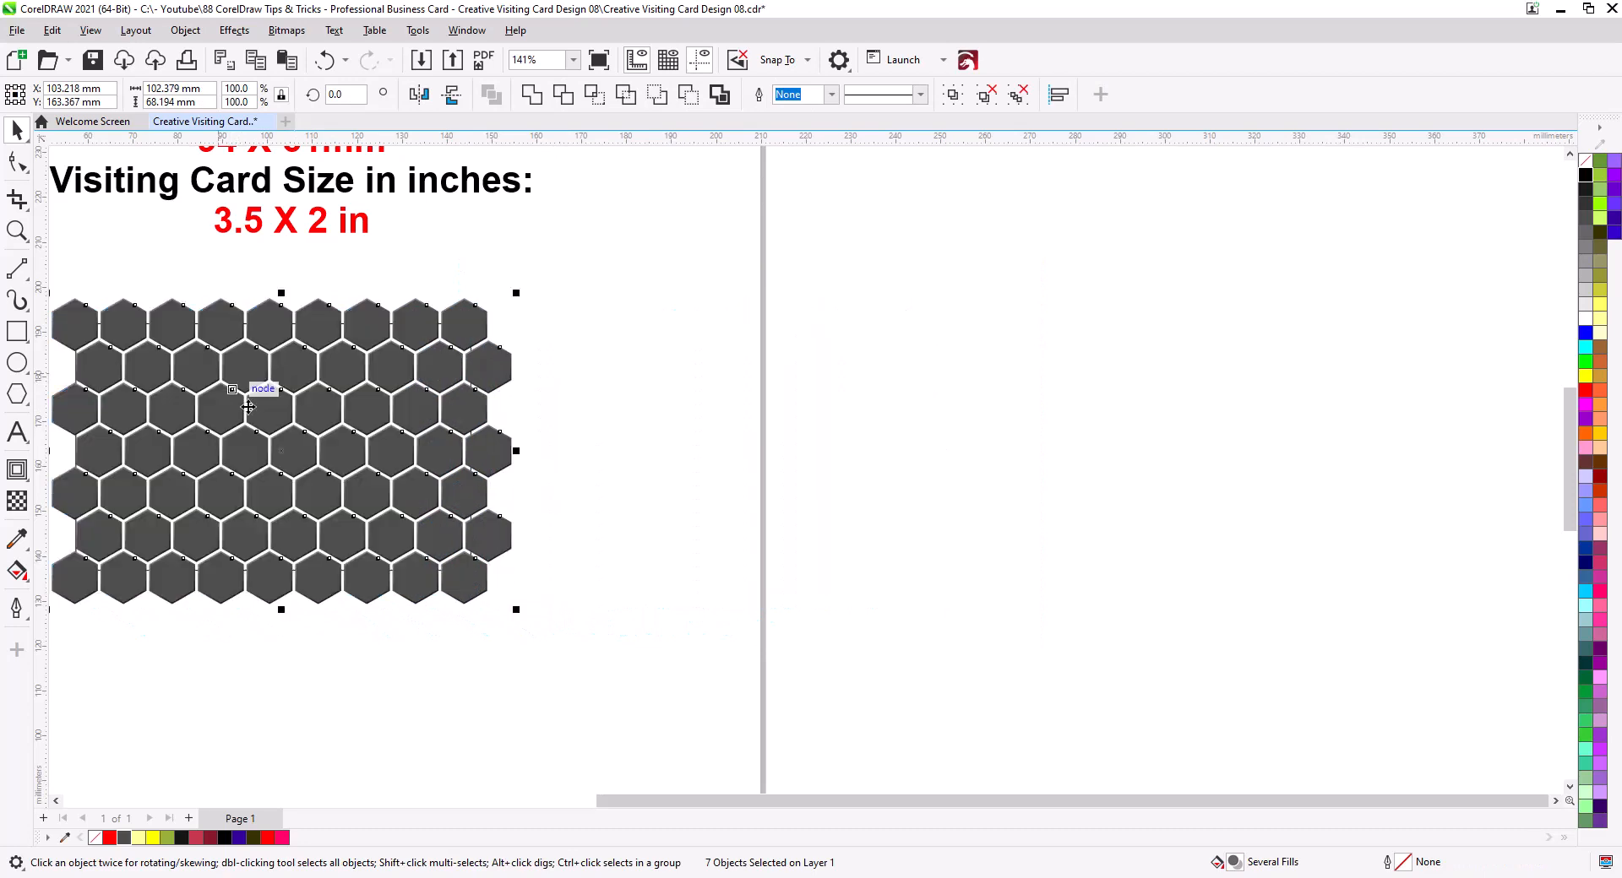
{"action": "left_click_drag", "start_coordinate": [288, 459], "coordinate": [611, 478]}
{"action": "key", "text": "ctrl+g"}
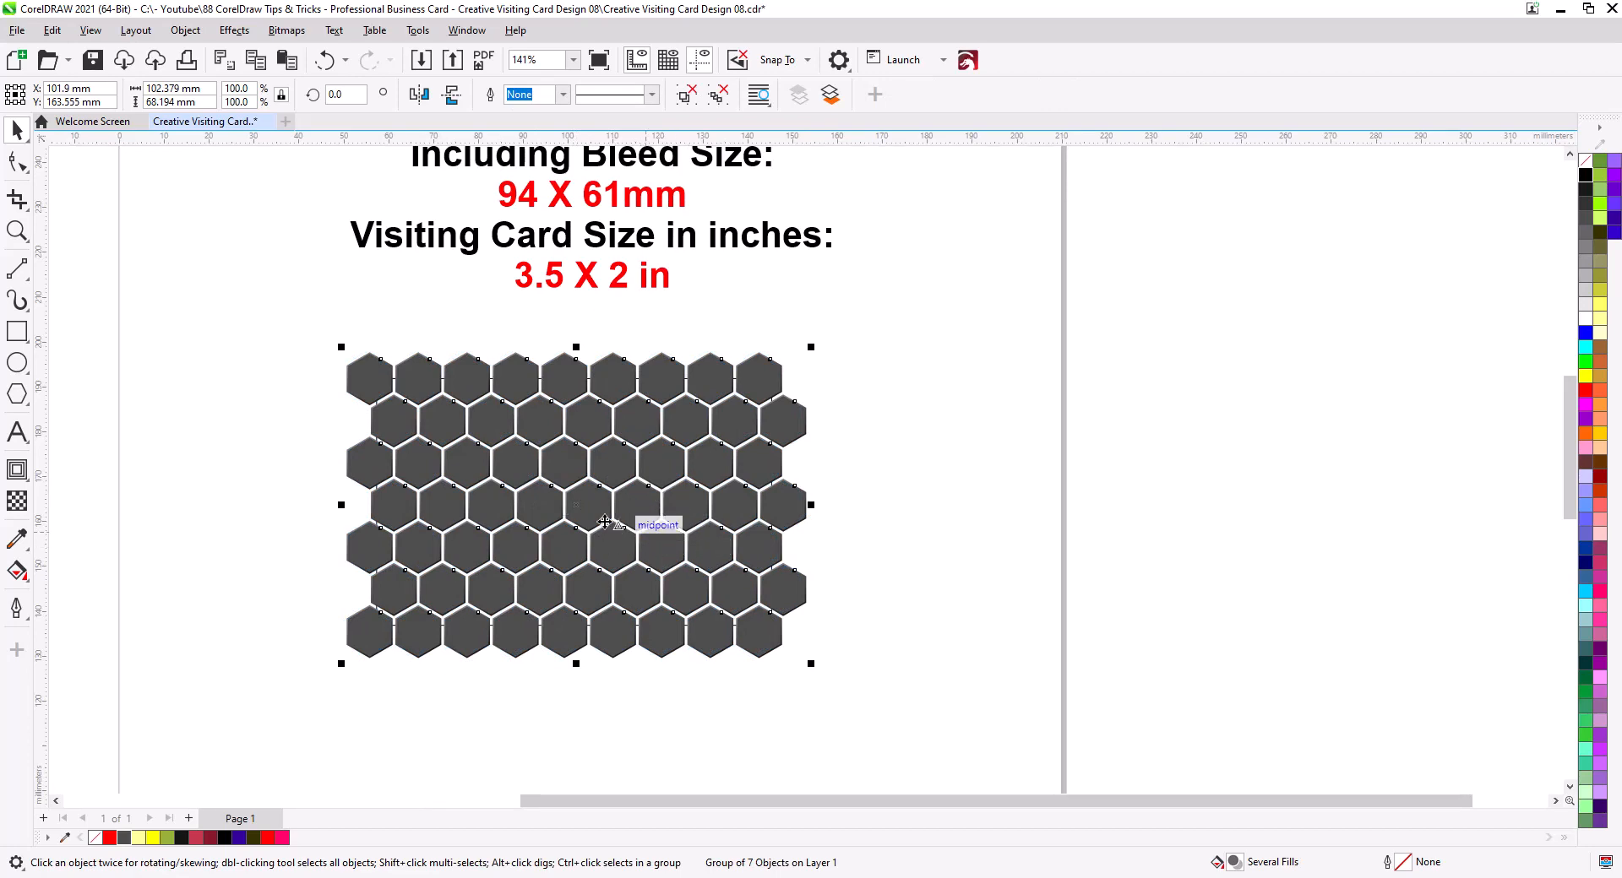
Step: Send the hexagon pattern group behind the card rectangle
{"action": "right_click", "coordinate": [708, 547]}
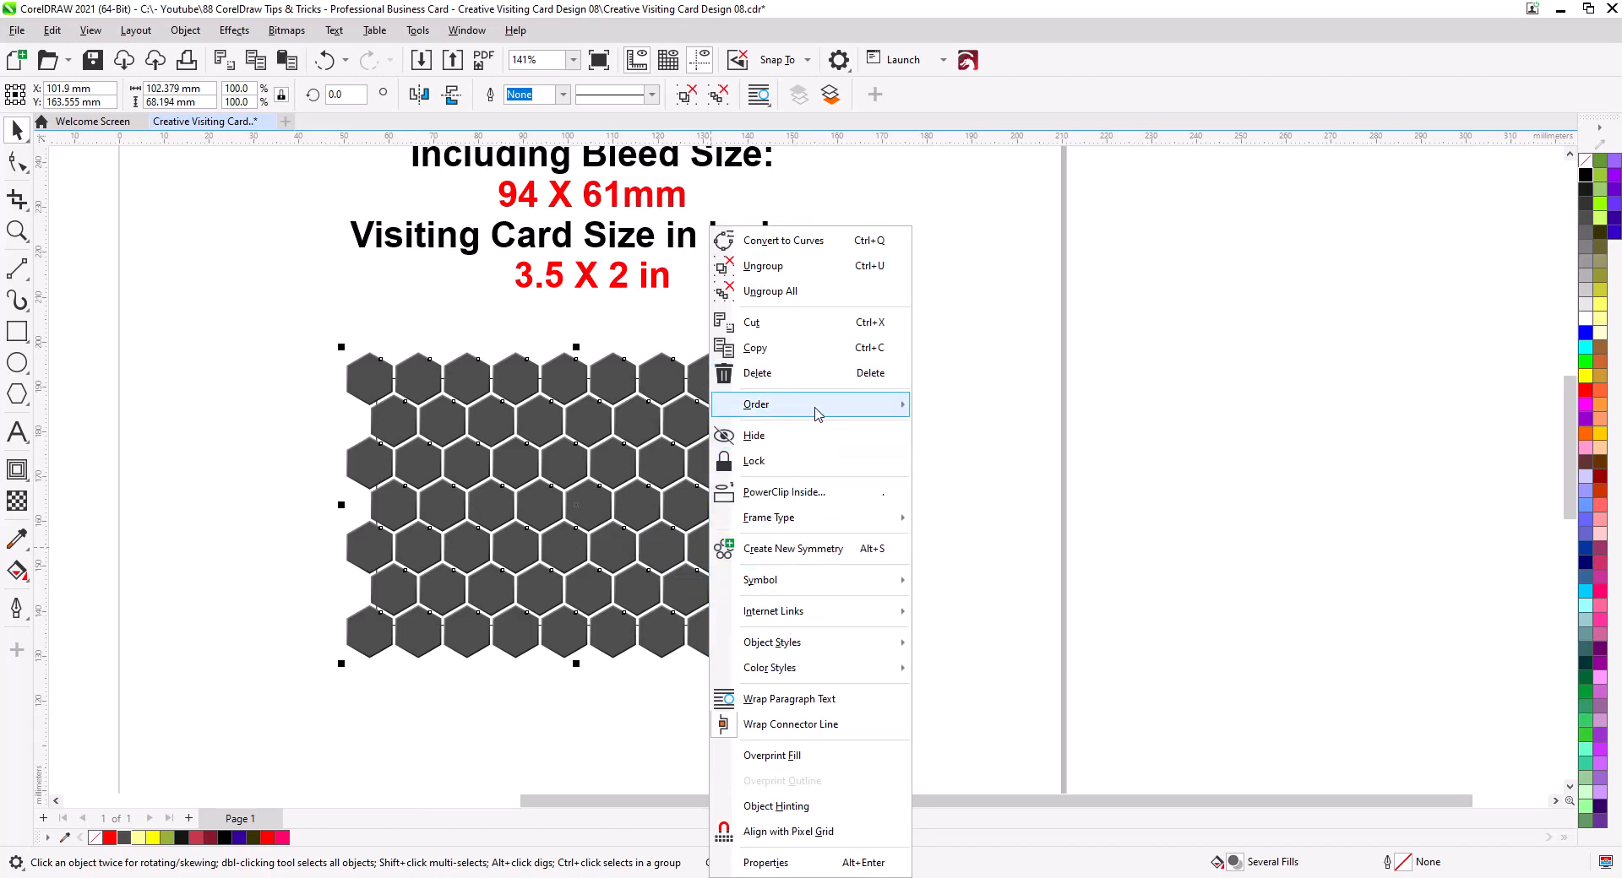
{"action": "mouse_move", "coordinate": [817, 414]}
{"action": "left_click", "coordinate": [980, 432]}
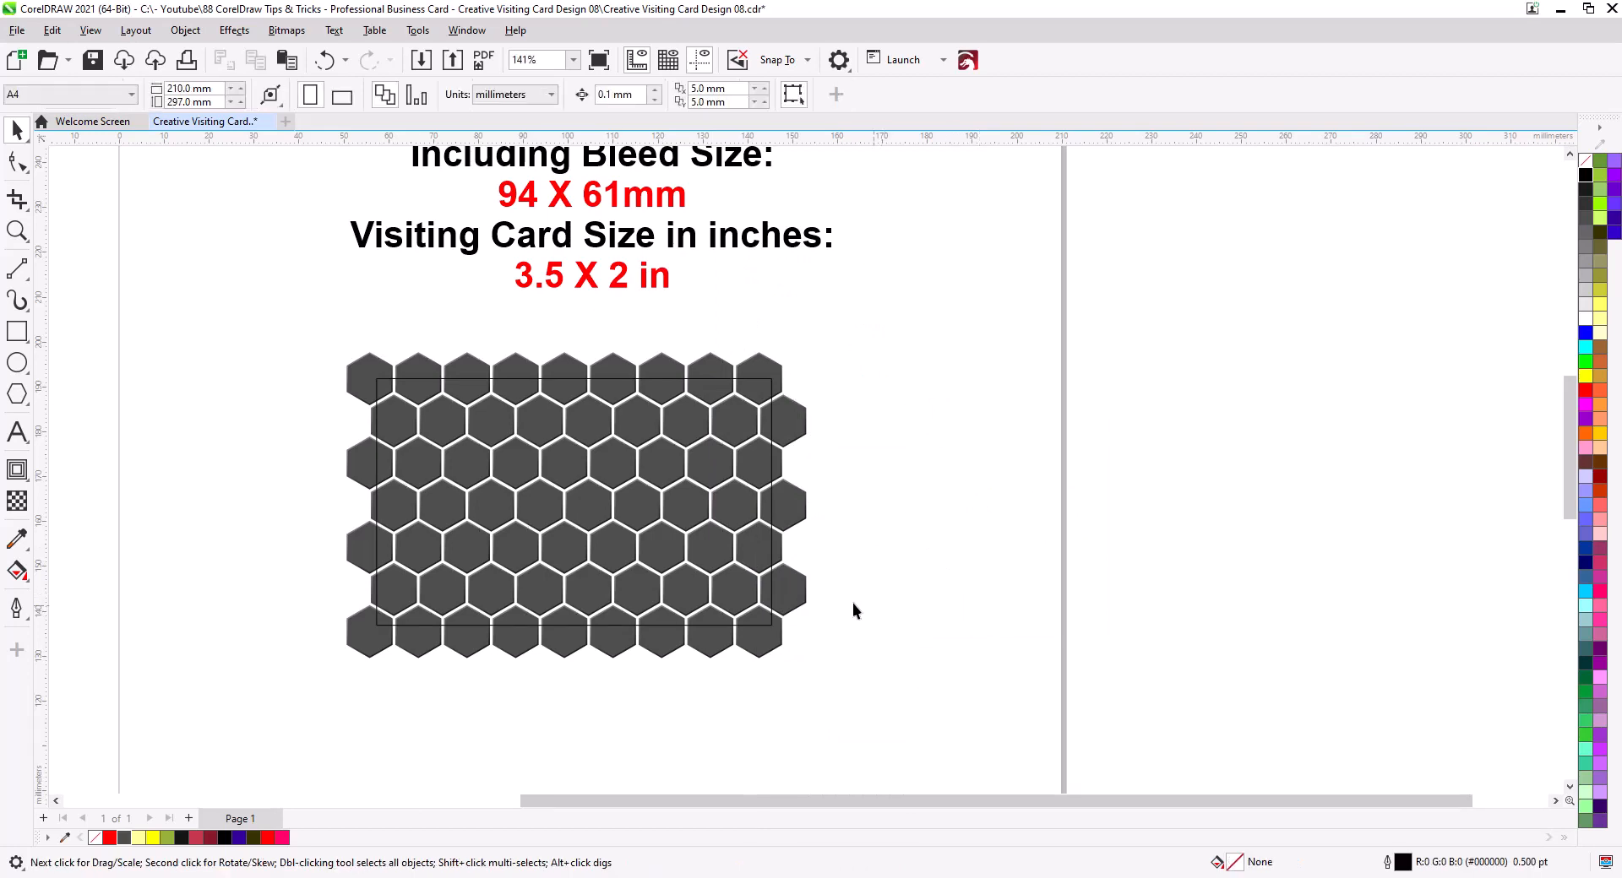
Step: Copy the 88 × 55 mm card rectangle and paste the duplicate in place on top
{"action": "left_click", "coordinate": [714, 558]}
{"action": "left_click_drag", "start_coordinate": [511, 517], "coordinate": [628, 534]}
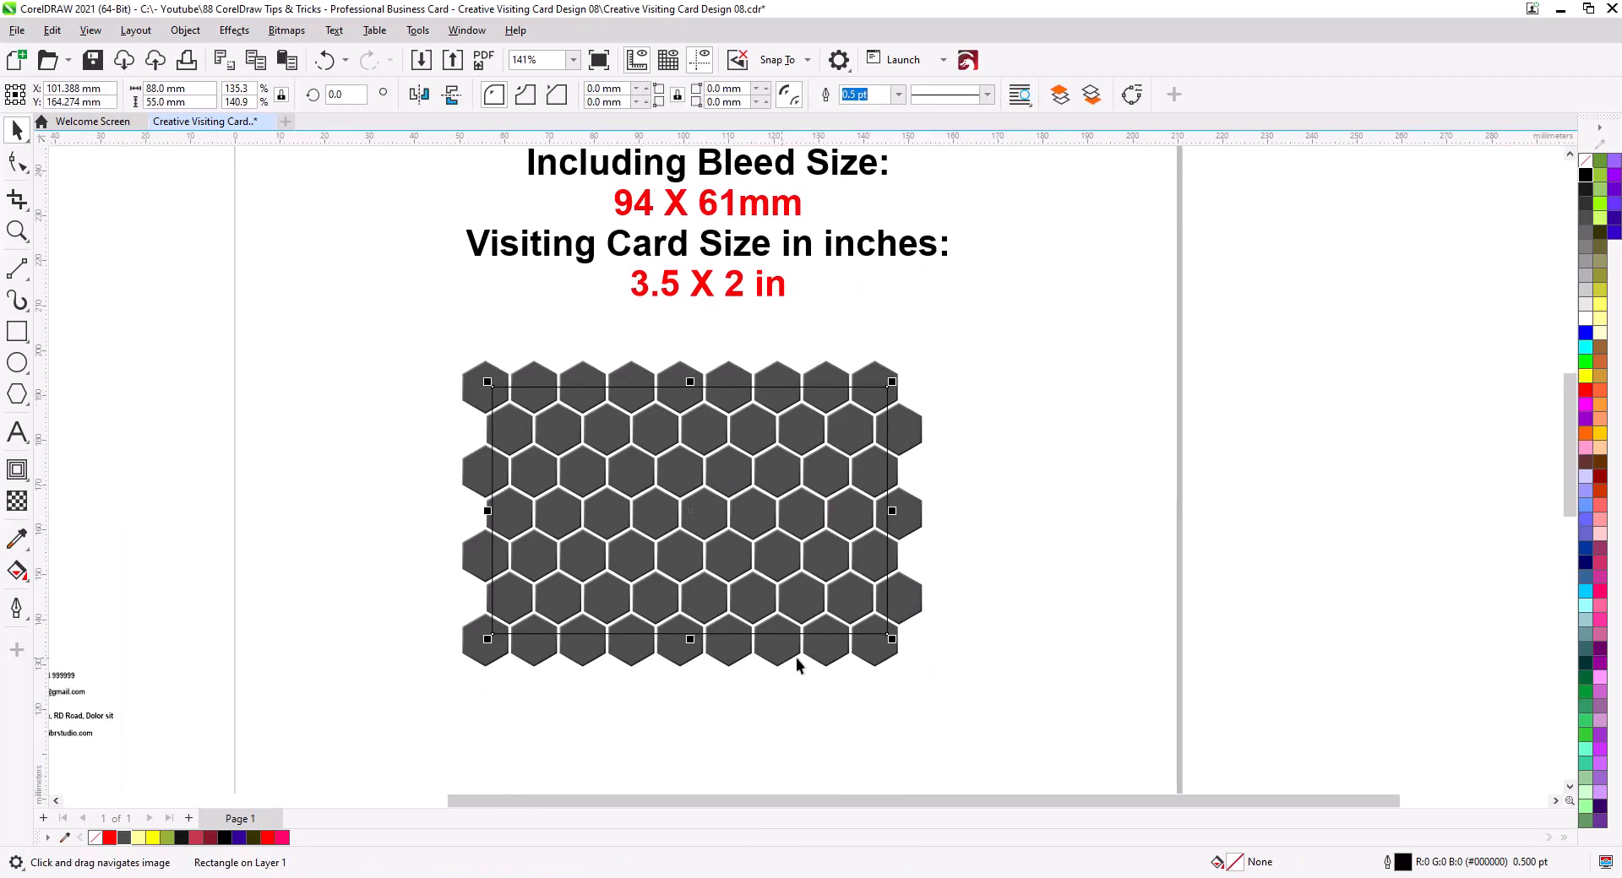
{"action": "scroll", "coordinate": [762, 680], "scroll_direction": "up", "scroll_amount": 3}
{"action": "left_click_drag", "start_coordinate": [763, 679], "coordinate": [816, 722]}
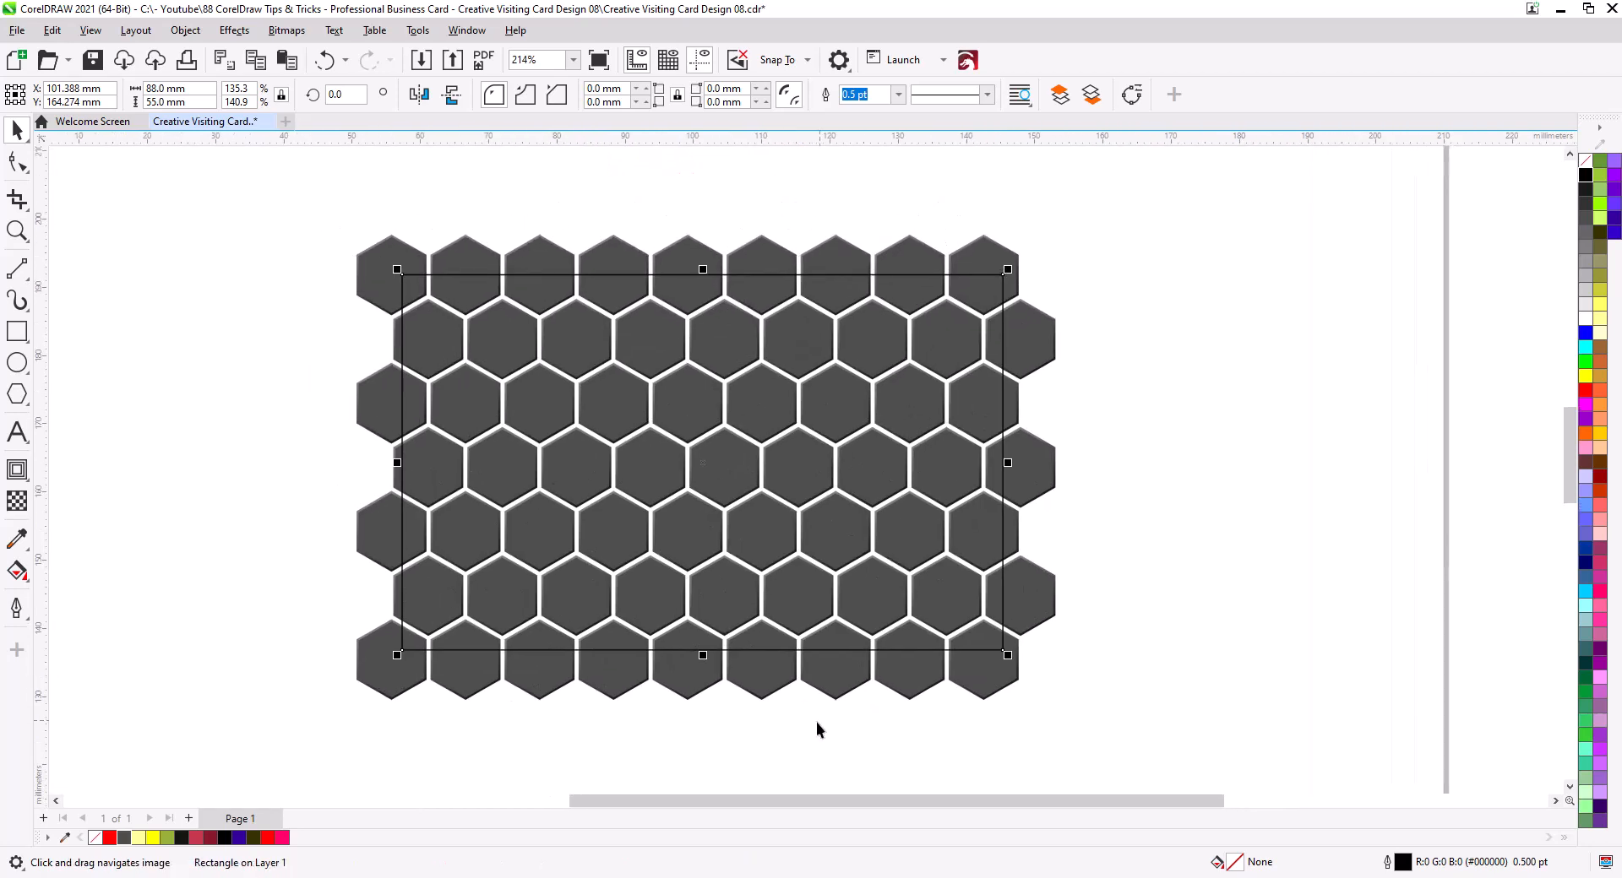
{"action": "left_click", "coordinate": [52, 31]}
{"action": "left_click", "coordinate": [84, 166]}
{"action": "left_click", "coordinate": [51, 30]}
{"action": "left_click", "coordinate": [76, 213]}
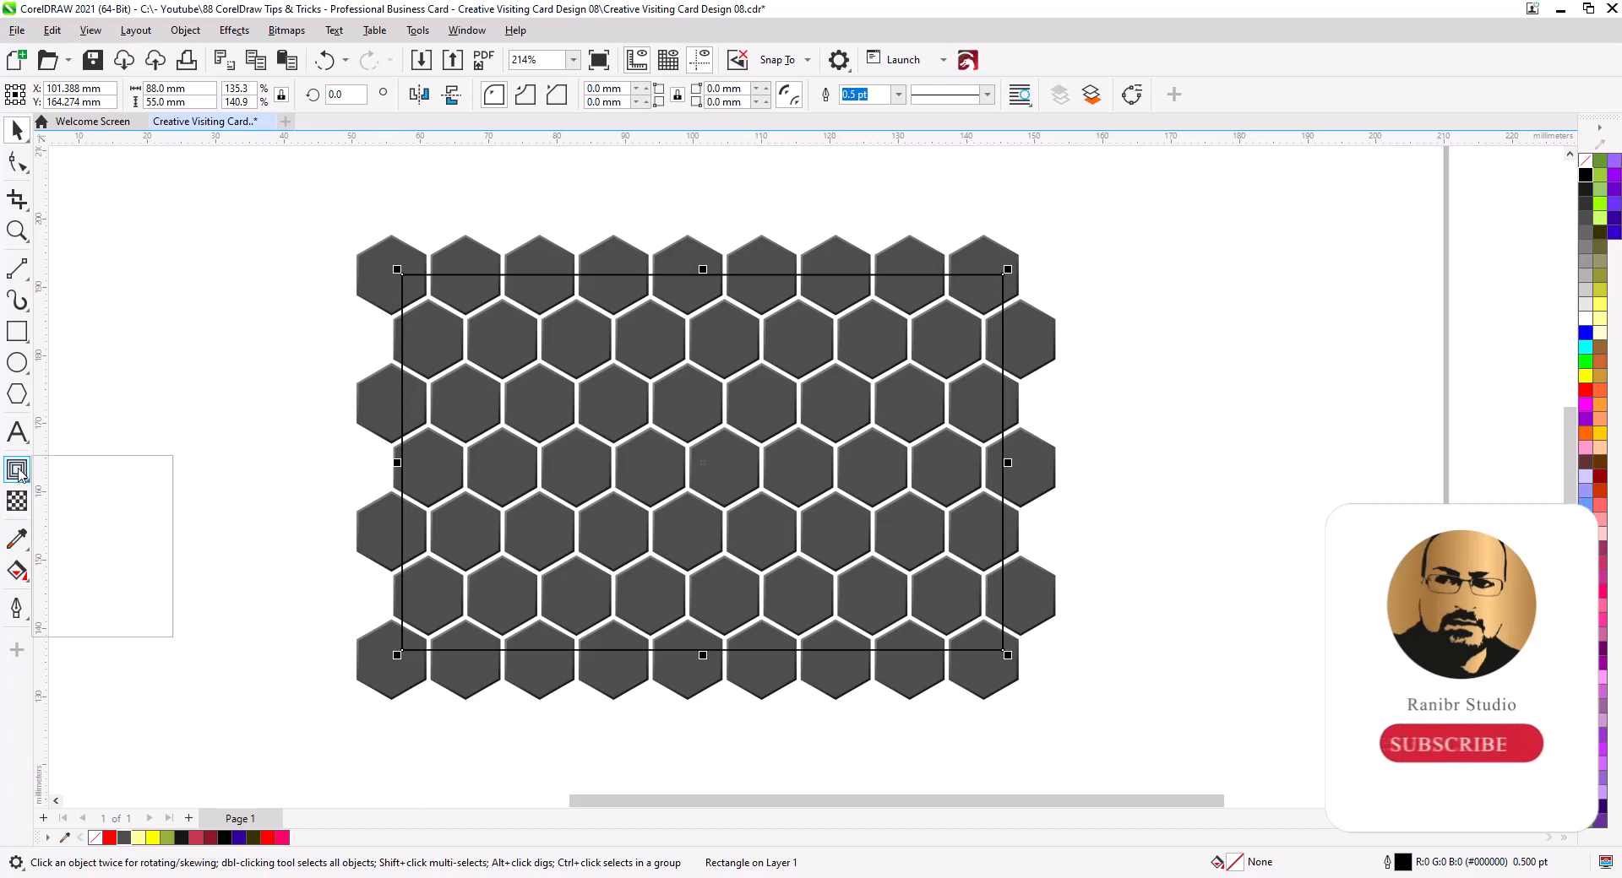
Step: Apply an elliptical fountain fill to the duplicated card rectangle
{"action": "mouse_move", "coordinate": [18, 574]}
{"action": "left_click", "coordinate": [93, 570]}
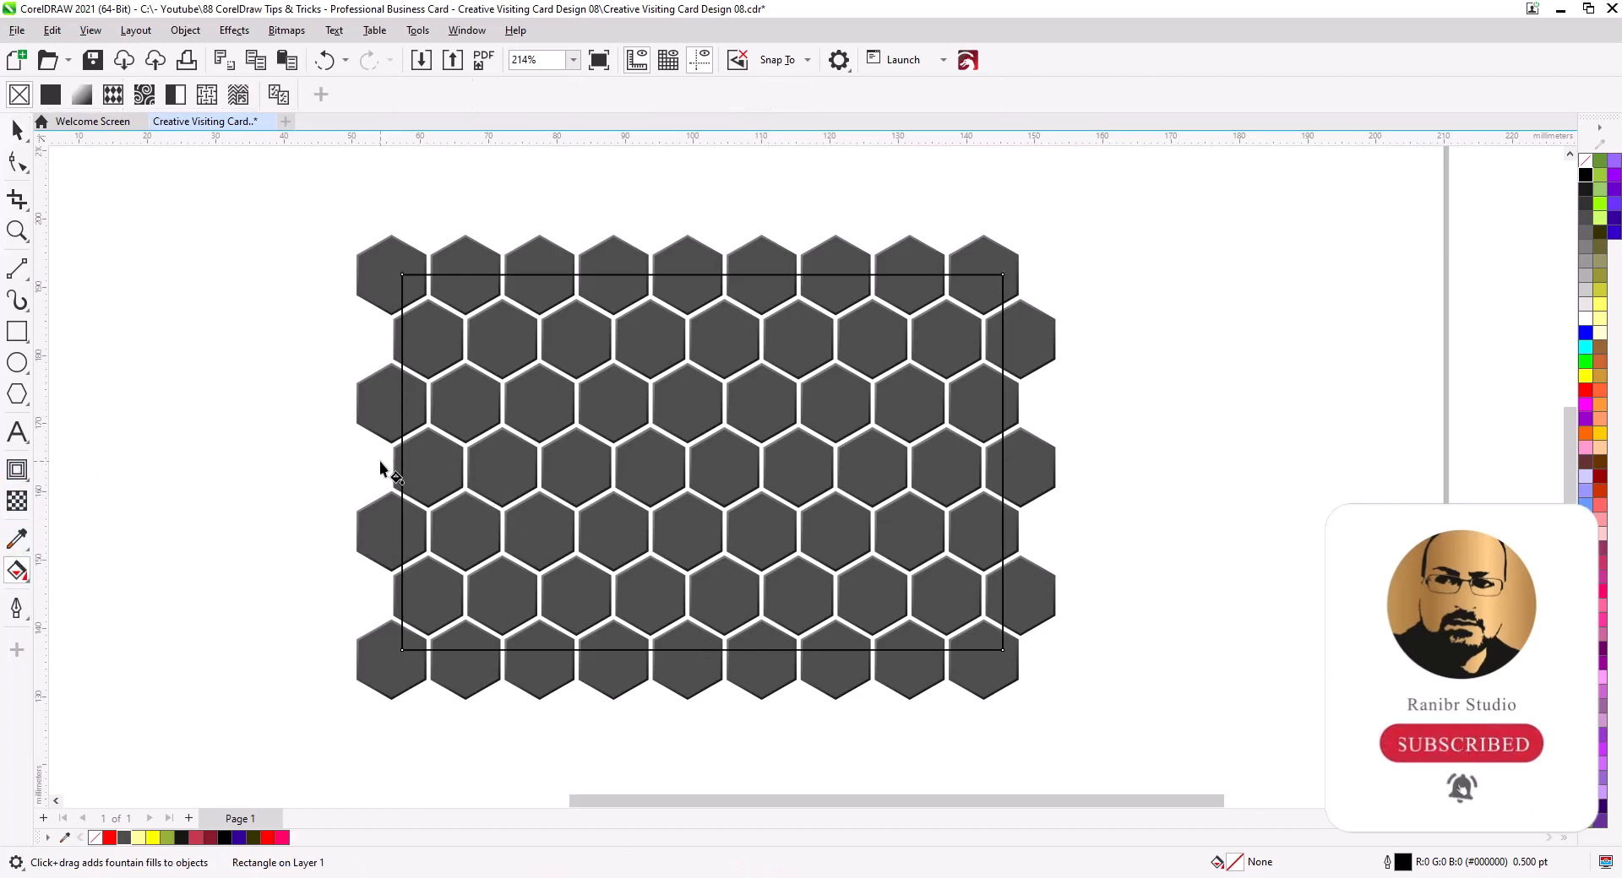
{"action": "left_click_drag", "start_coordinate": [403, 464], "coordinate": [913, 459]}
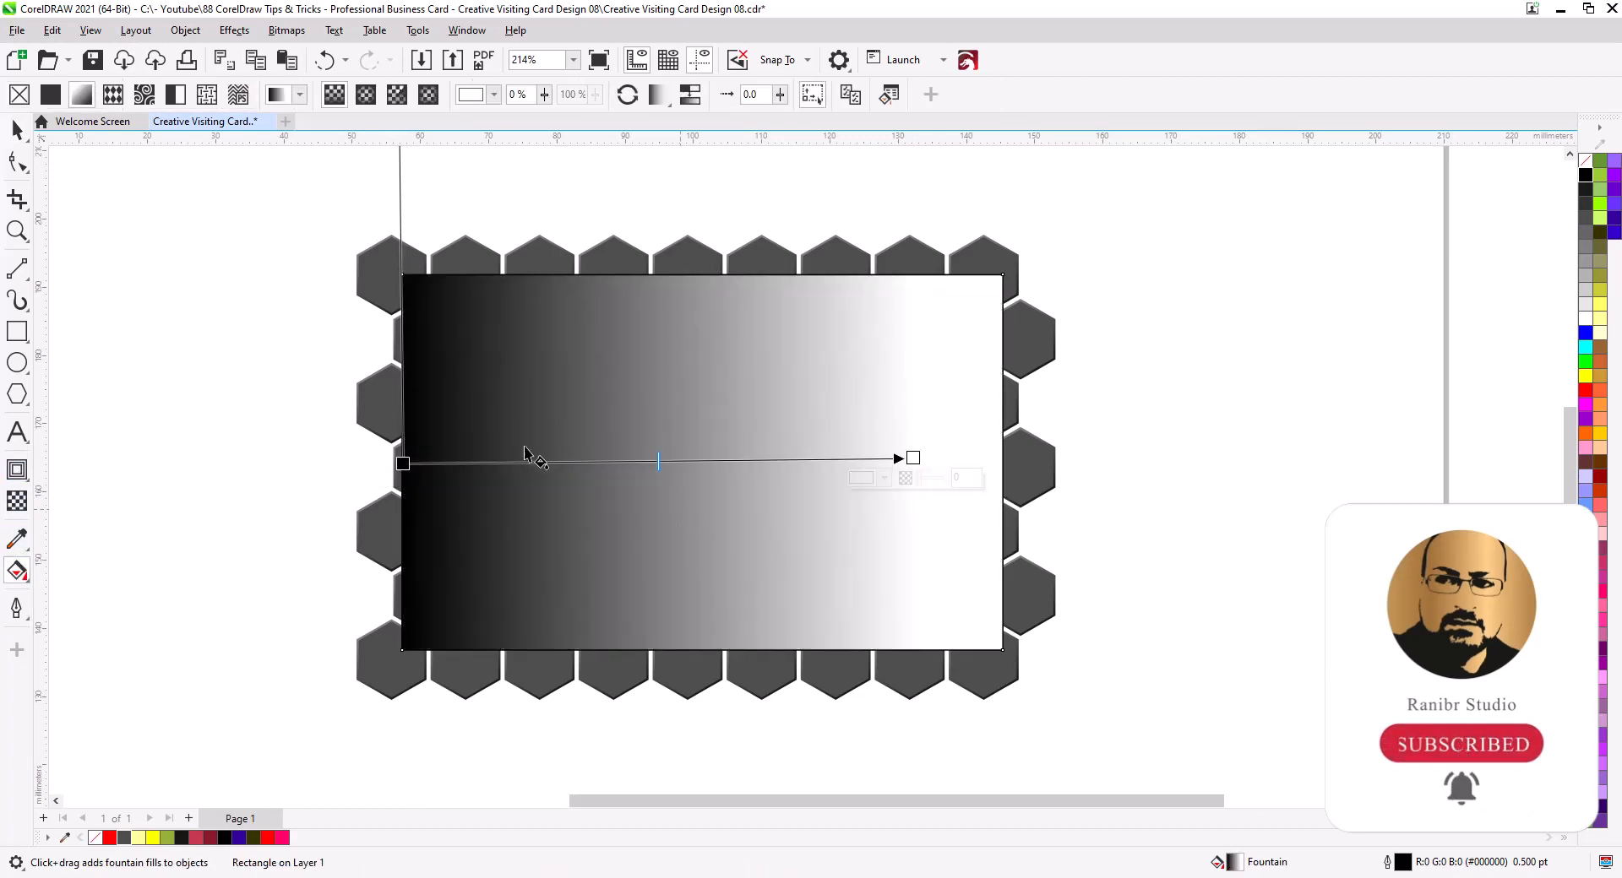
{"action": "left_click", "coordinate": [365, 94]}
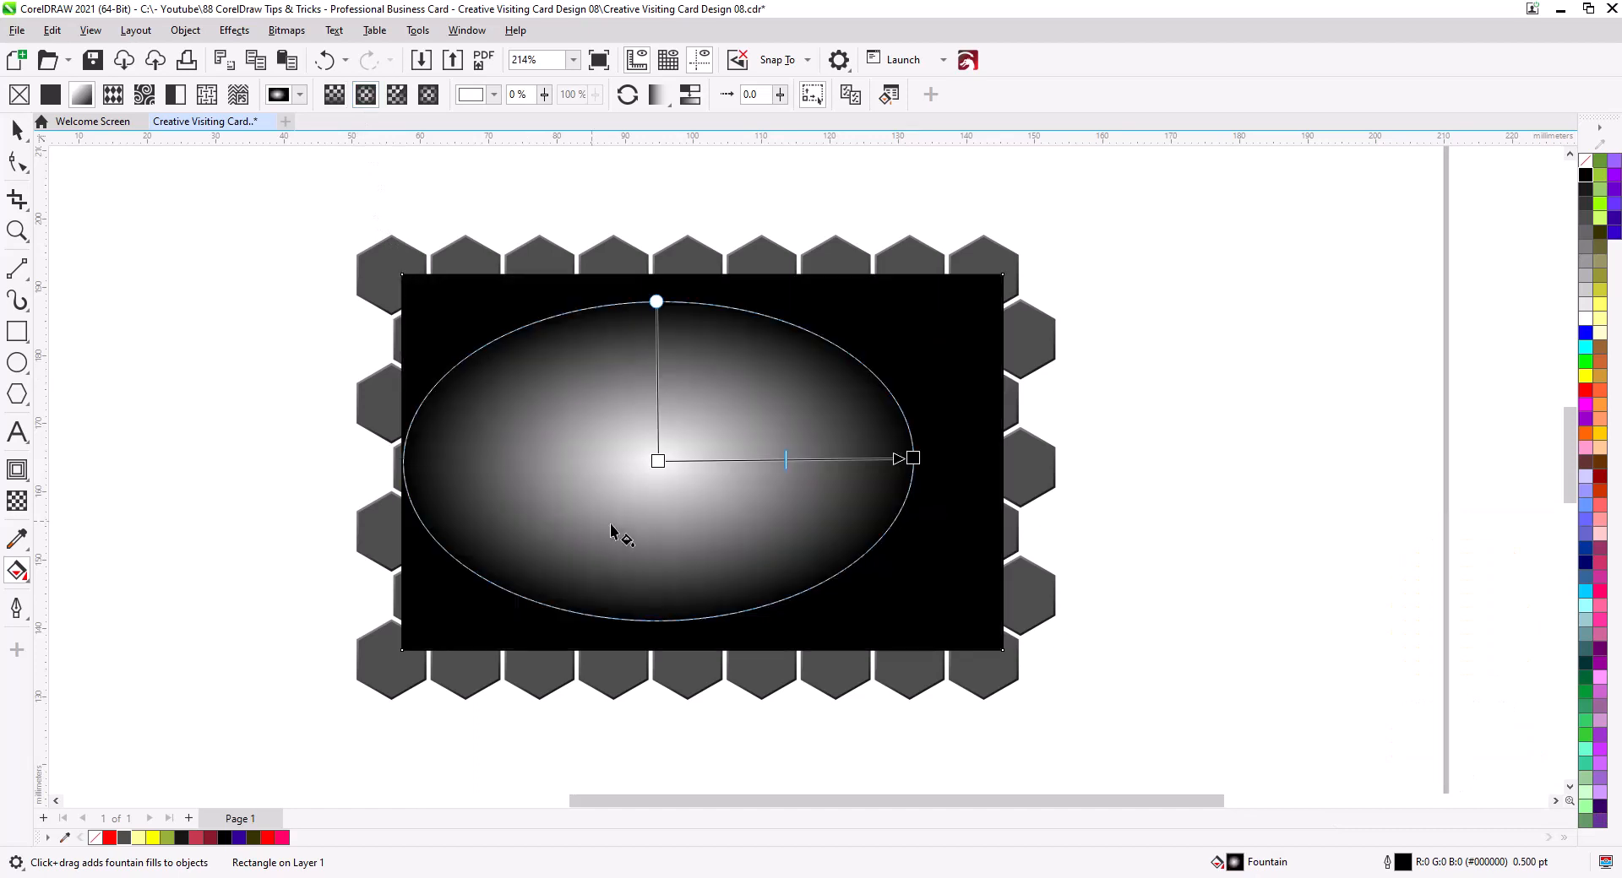
Step: Shift the elliptical gradient's center into the right half of the card and reshape the ellipse into a nearly round glow
{"action": "left_click_drag", "start_coordinate": [913, 459], "coordinate": [946, 468]}
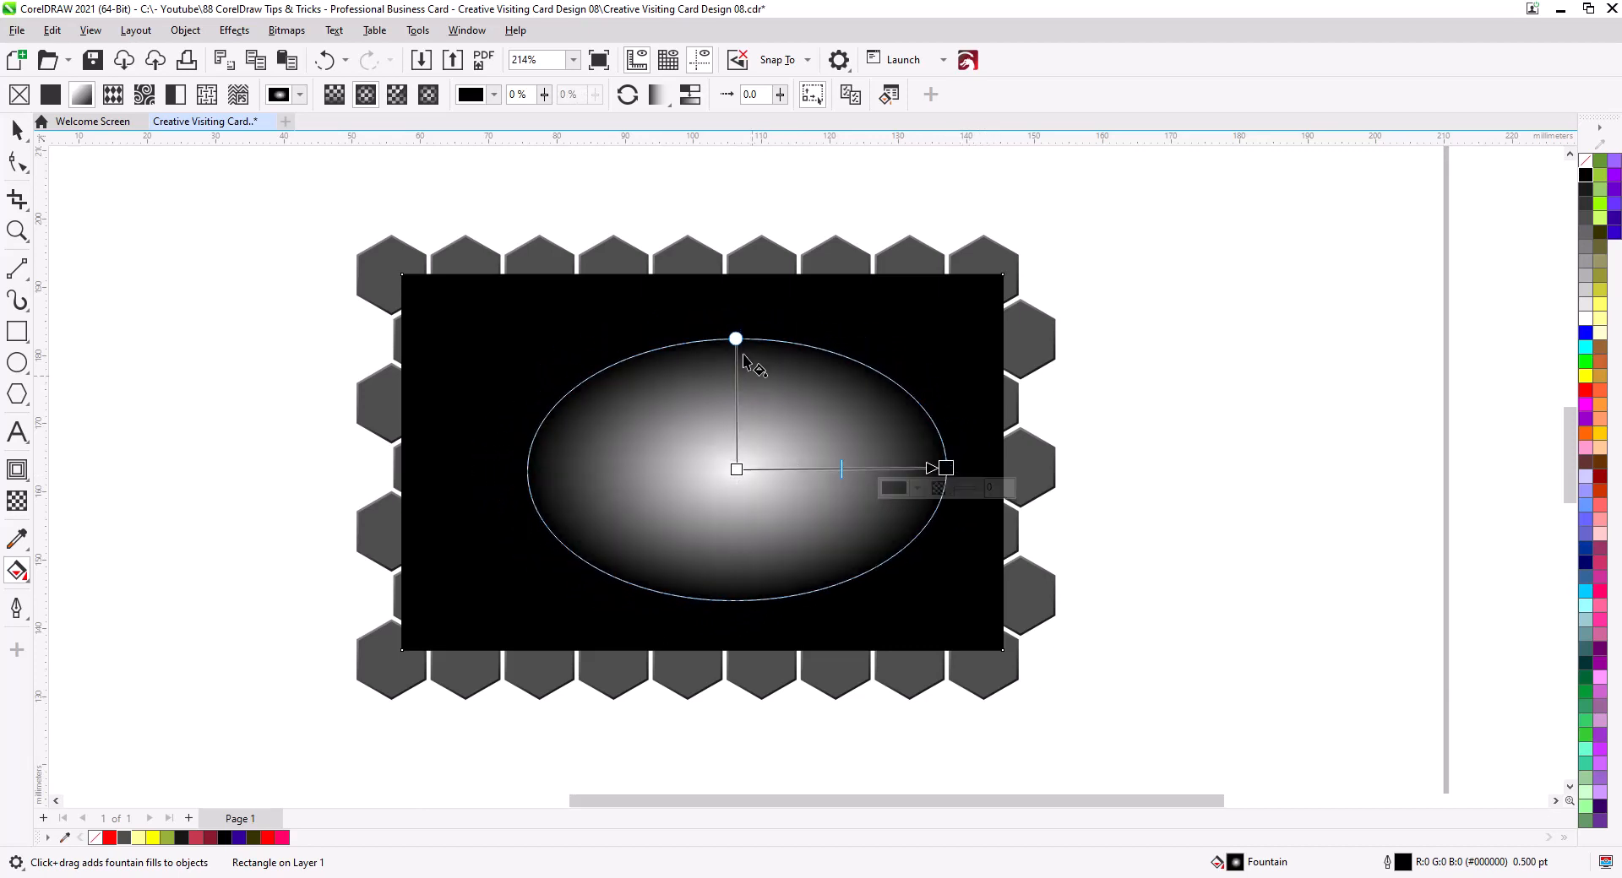
{"action": "left_click_drag", "start_coordinate": [736, 339], "coordinate": [731, 306]}
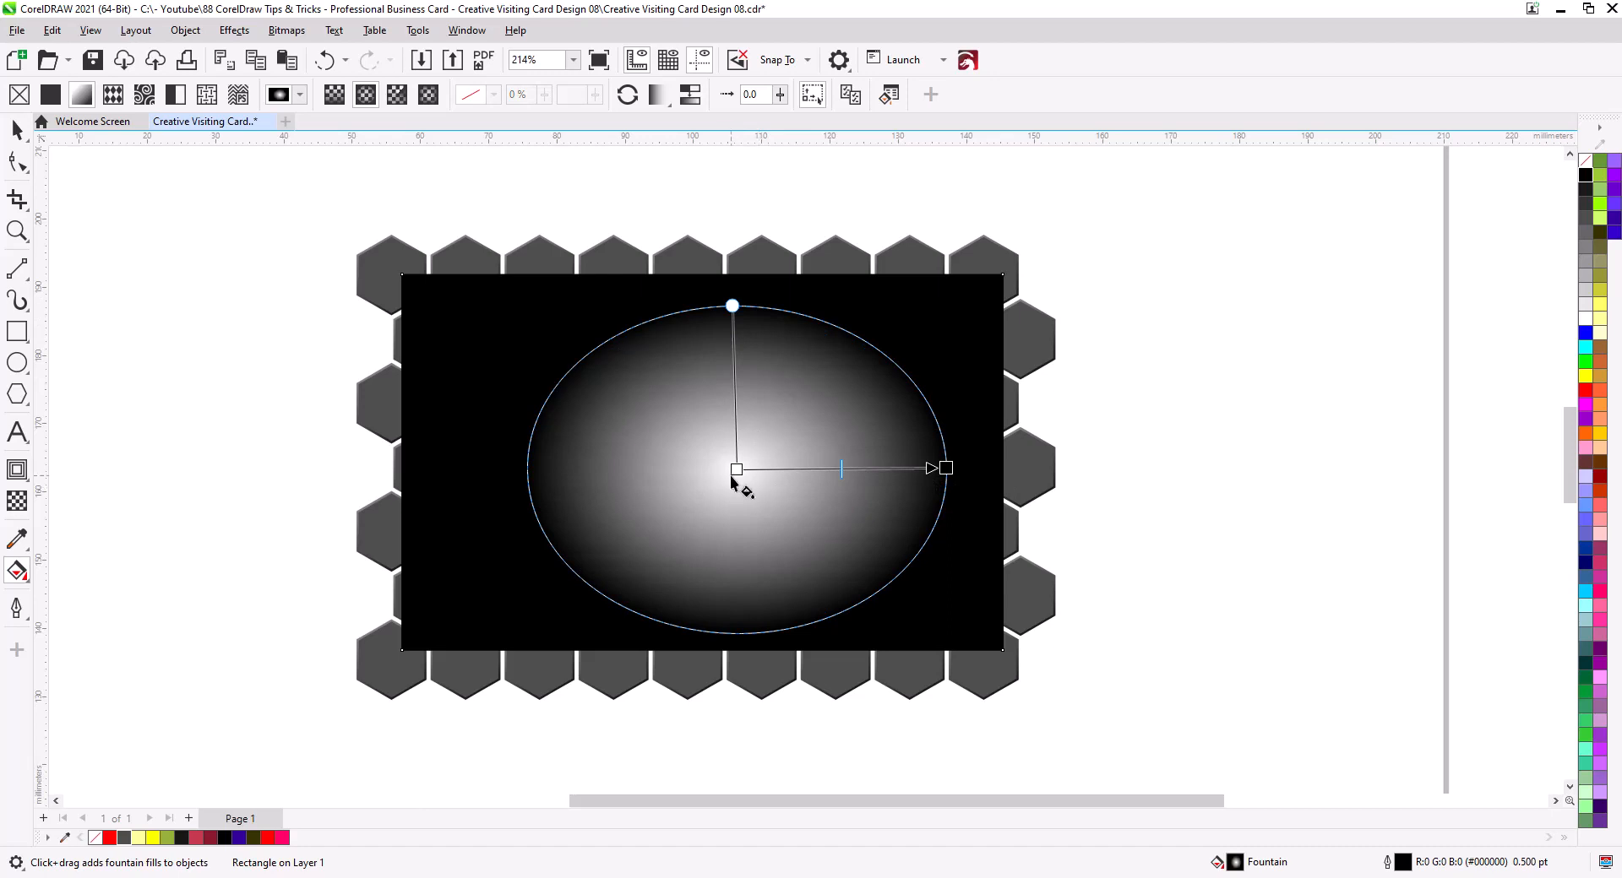
{"action": "left_click_drag", "start_coordinate": [734, 471], "coordinate": [784, 465]}
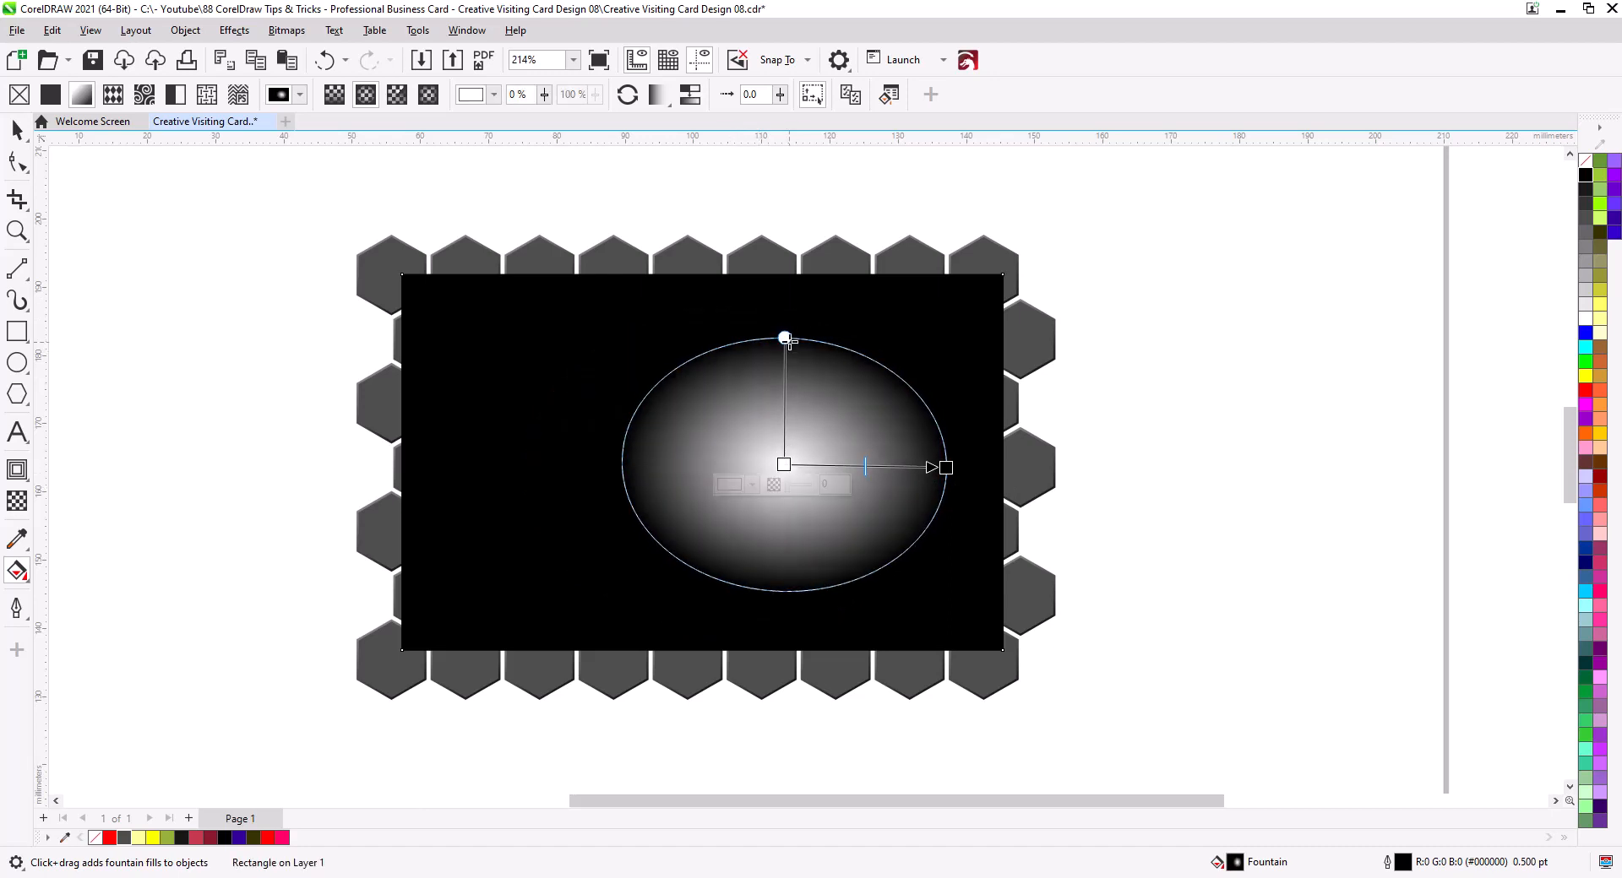
{"action": "left_click_drag", "start_coordinate": [788, 341], "coordinate": [784, 319]}
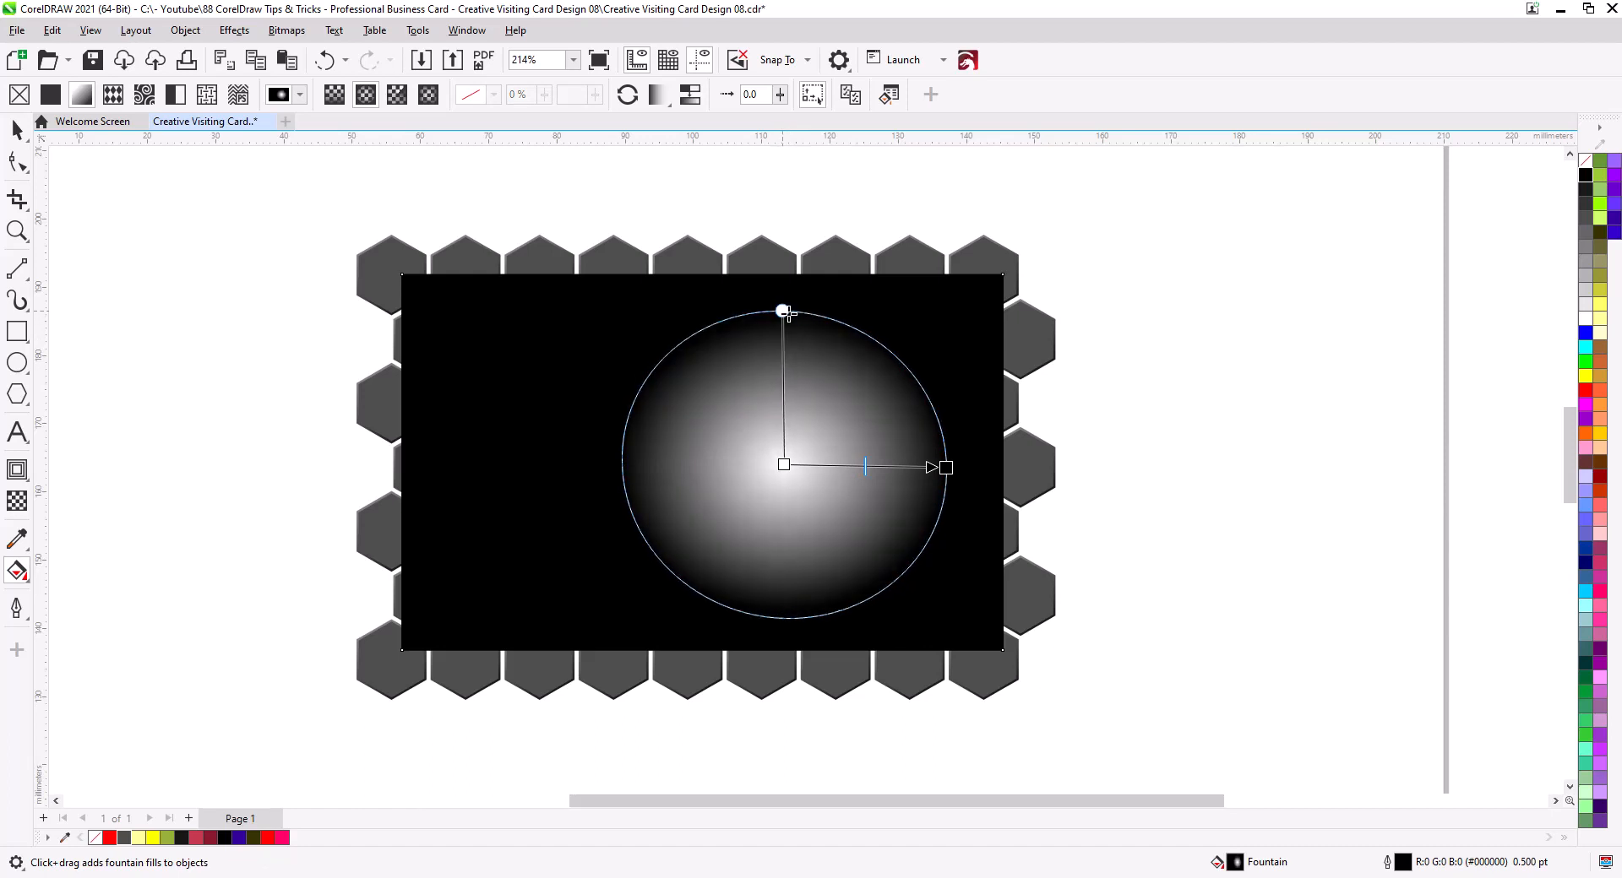
Step: Color the center of the rectangle's gradient red and enlarge the glow slightly toward the card's right edge
{"action": "left_click", "coordinate": [784, 465]}
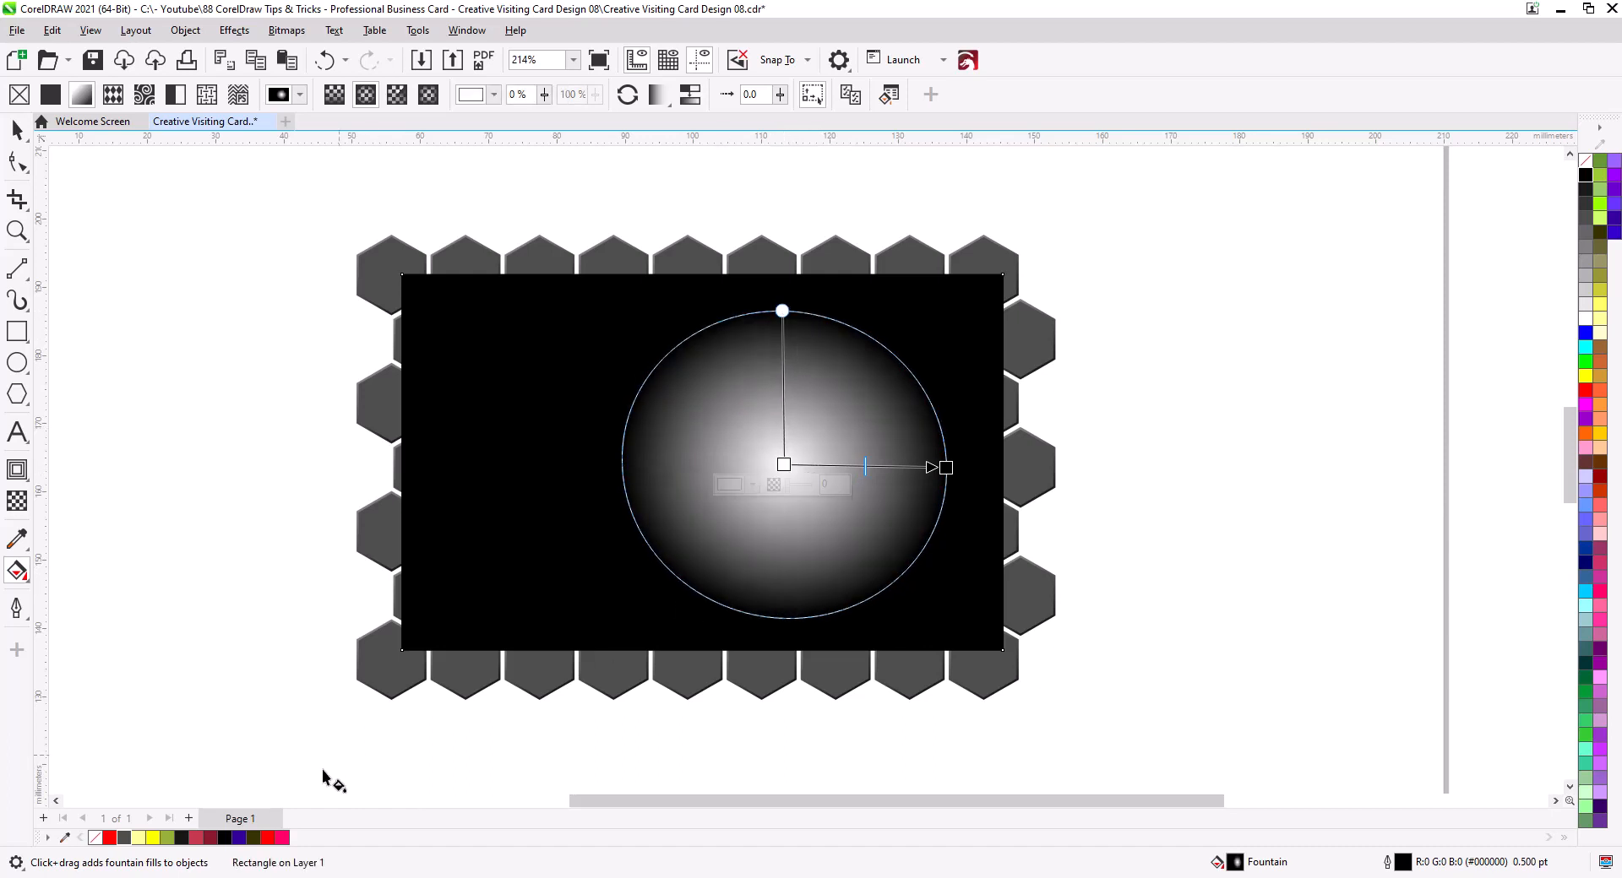
{"action": "left_click_drag", "start_coordinate": [110, 842], "coordinate": [785, 469]}
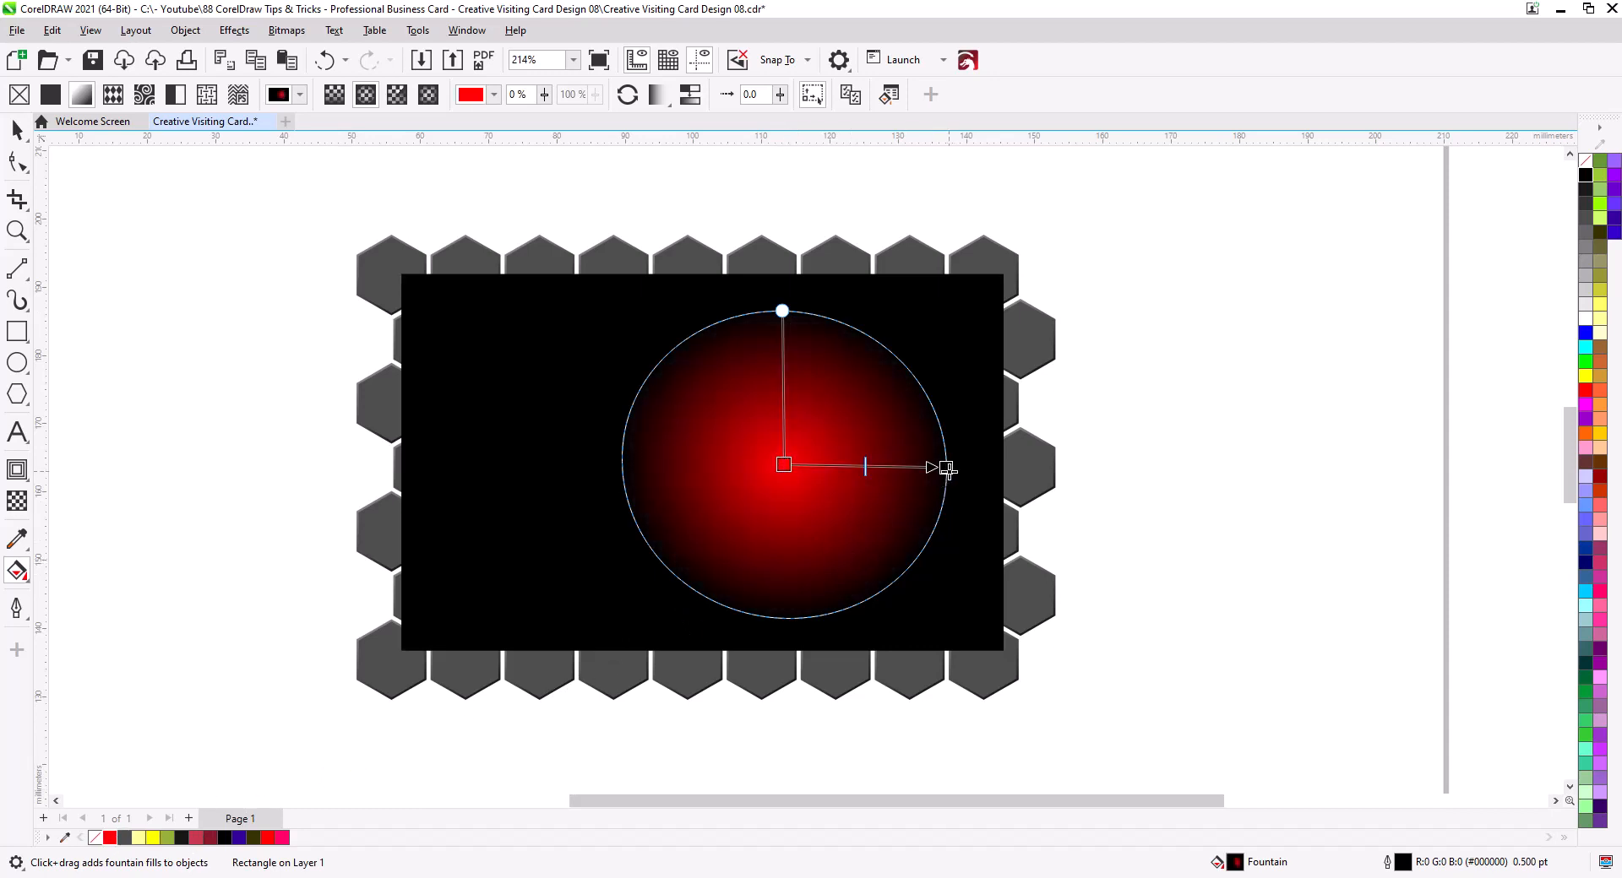
{"action": "left_click_drag", "start_coordinate": [946, 468], "coordinate": [964, 470]}
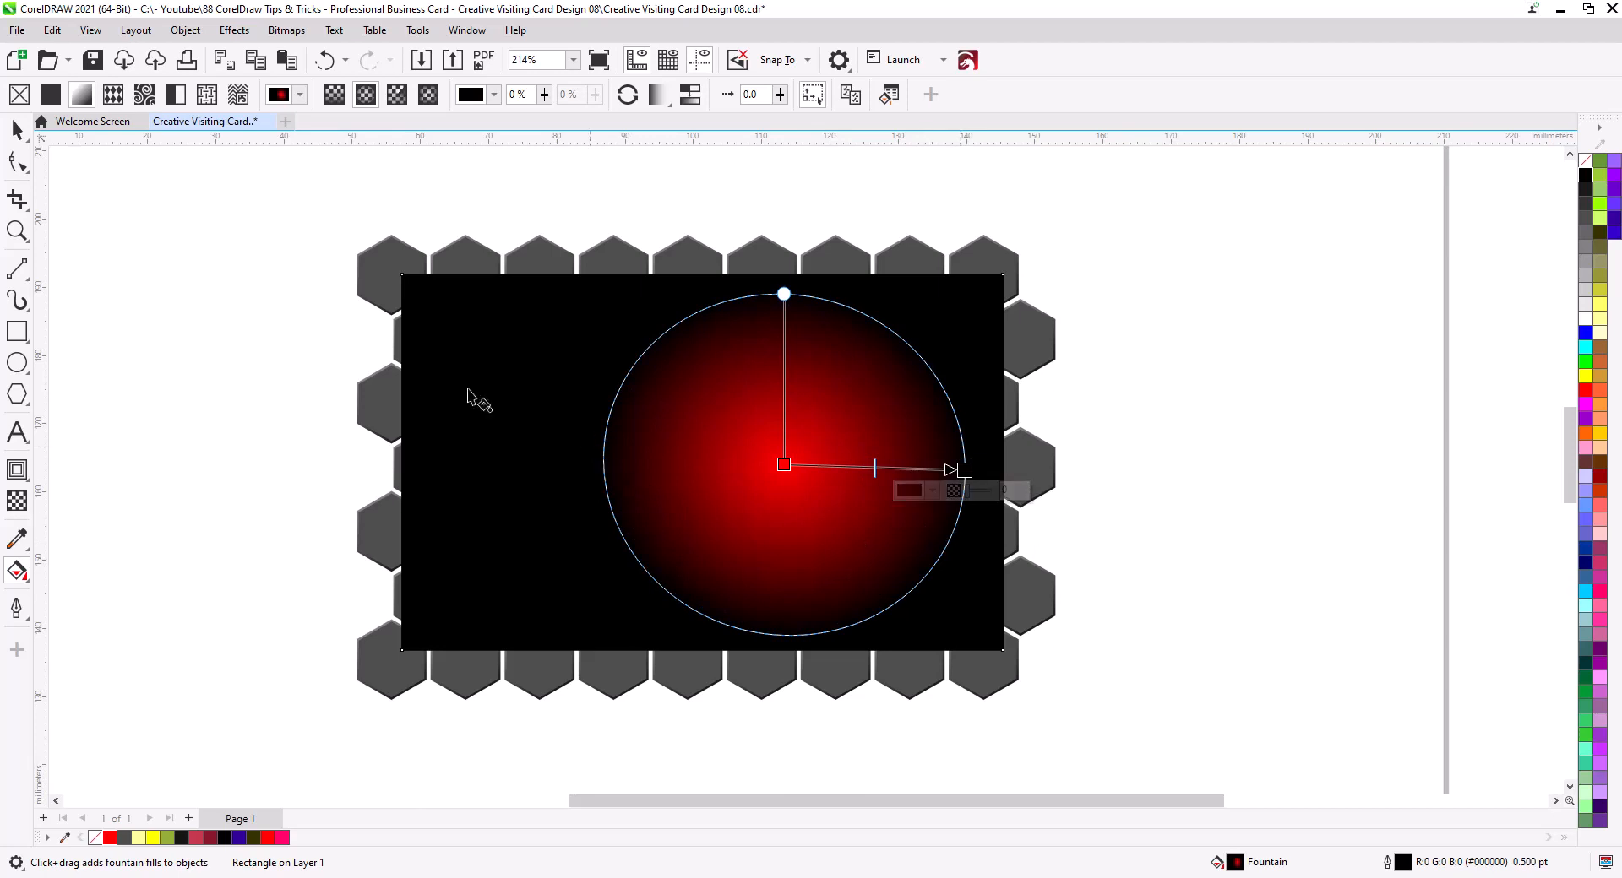
{"action": "left_click", "coordinate": [17, 129]}
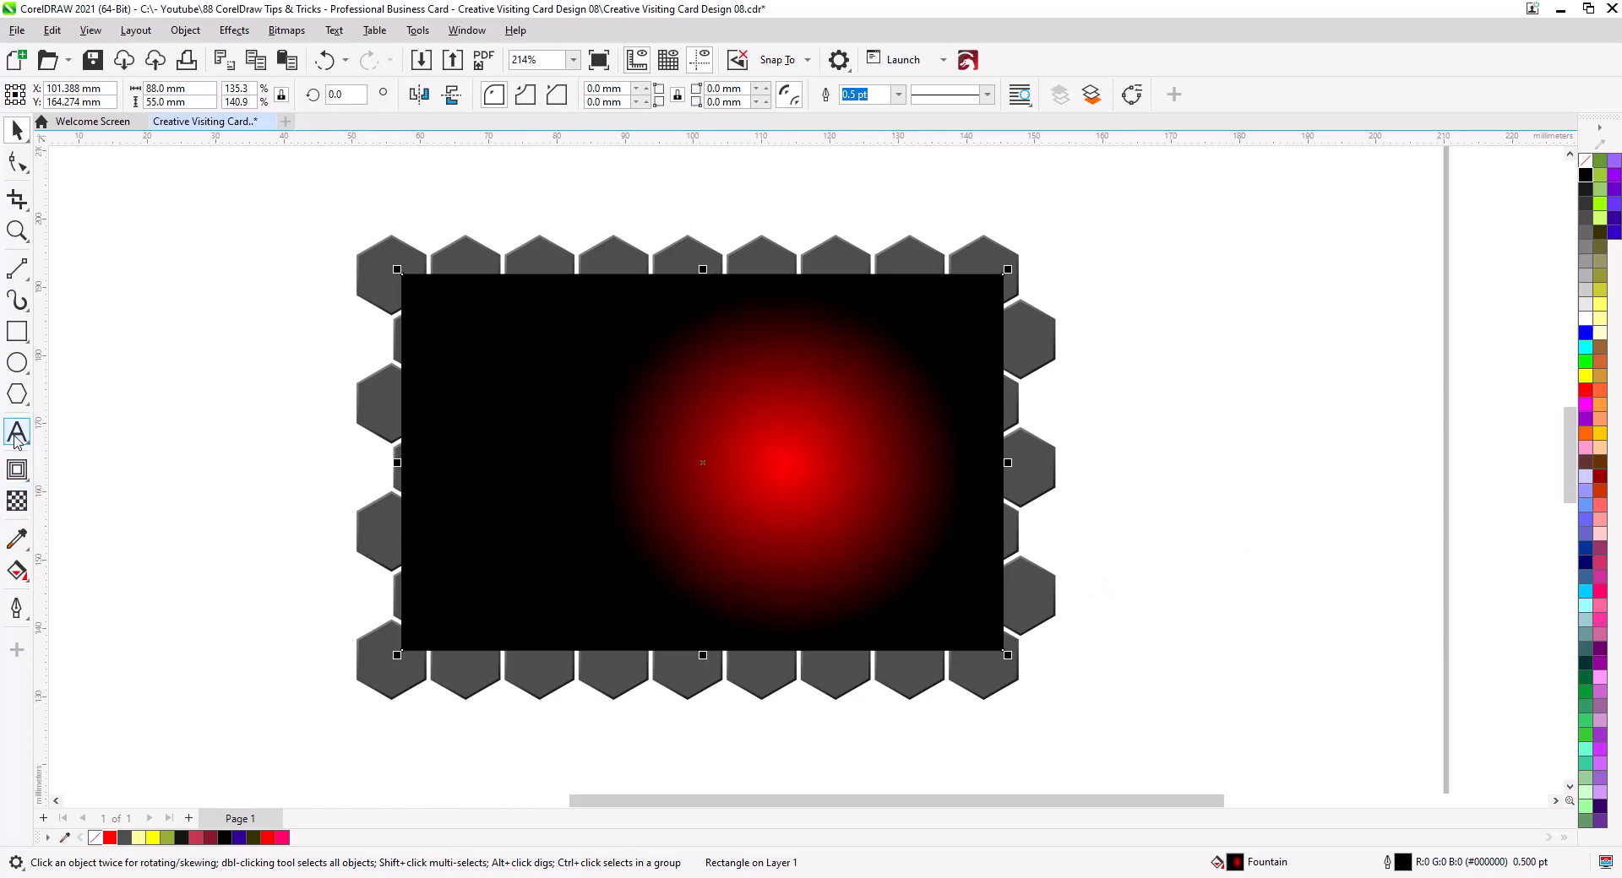
Step: Draw a circle about 12.4 mm in diameter over the upper part of the red glow and give it an elliptical fountain fill
{"action": "left_click", "coordinate": [17, 363]}
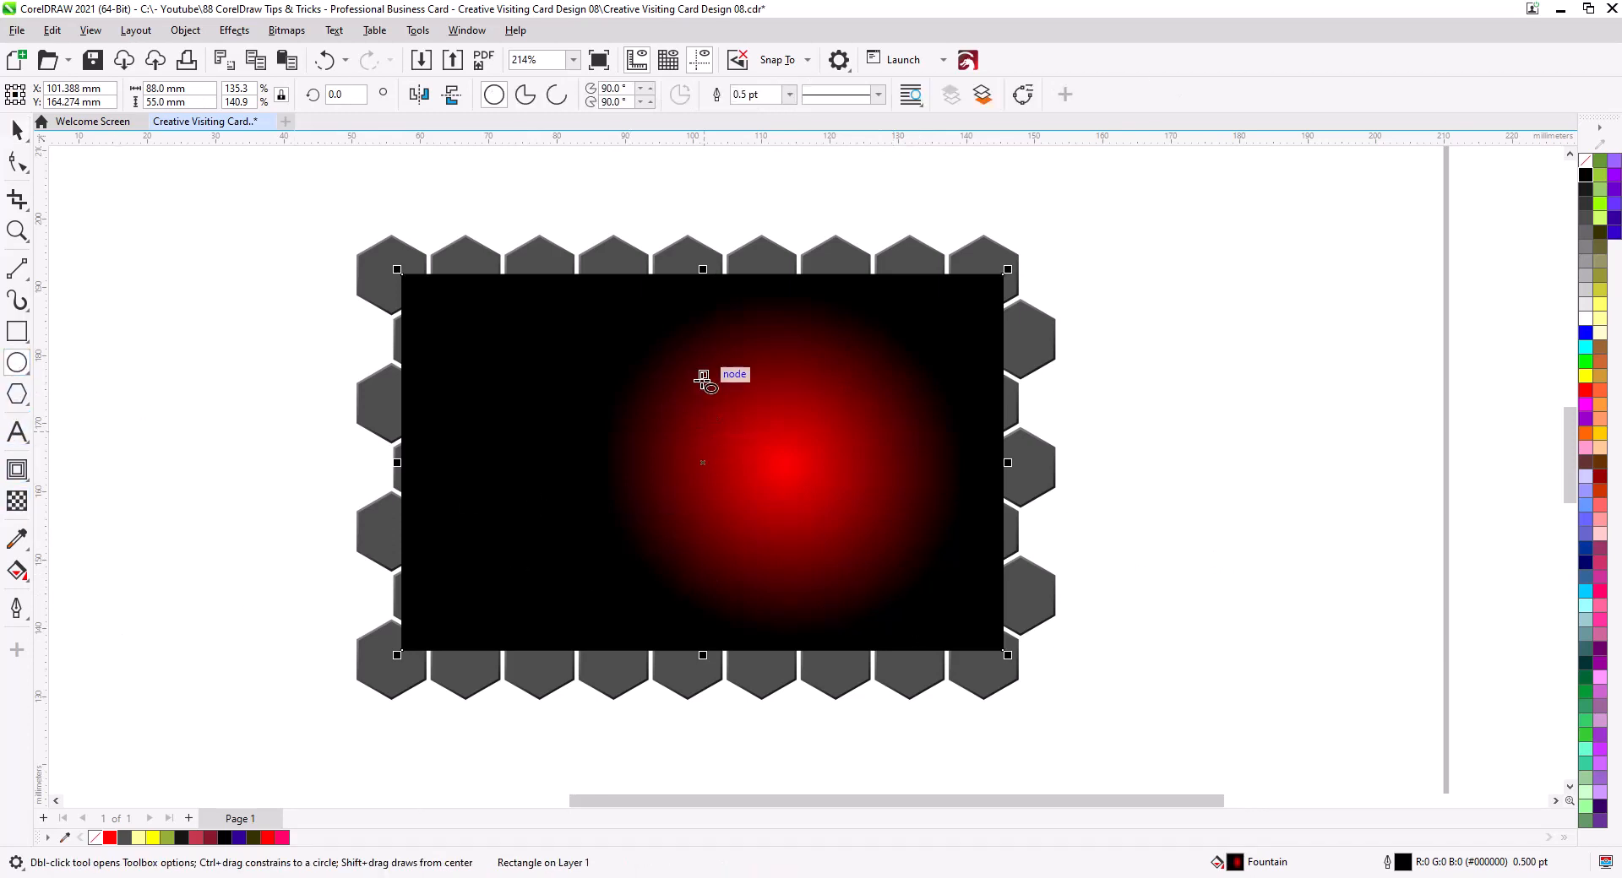
{"action": "left_click_drag", "start_coordinate": [718, 367], "coordinate": [806, 462]}
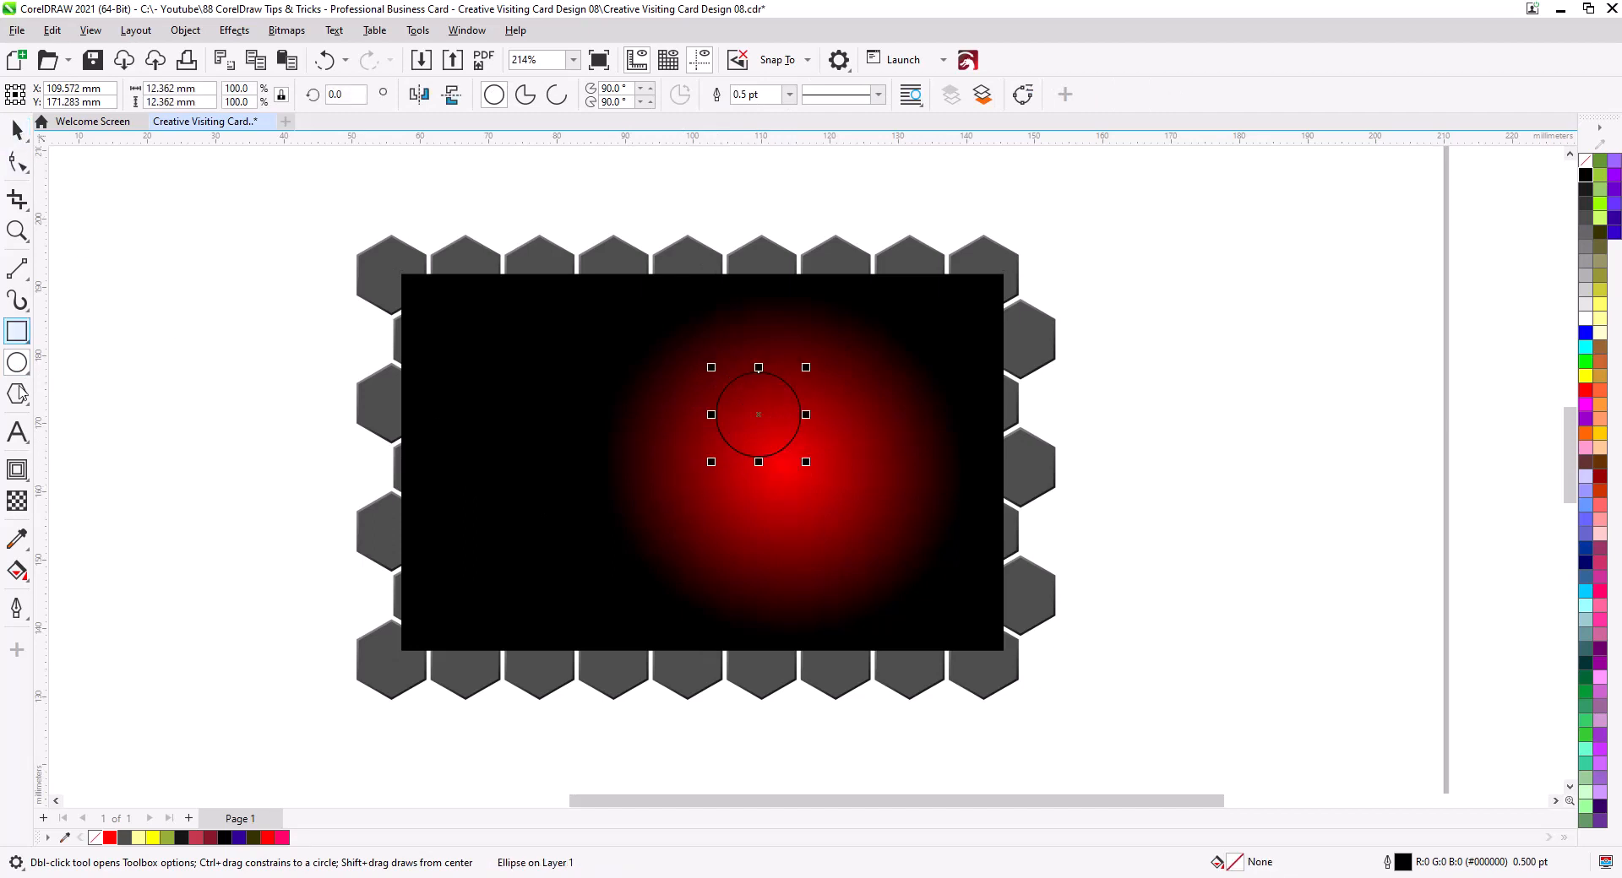
{"action": "left_click", "coordinate": [17, 570]}
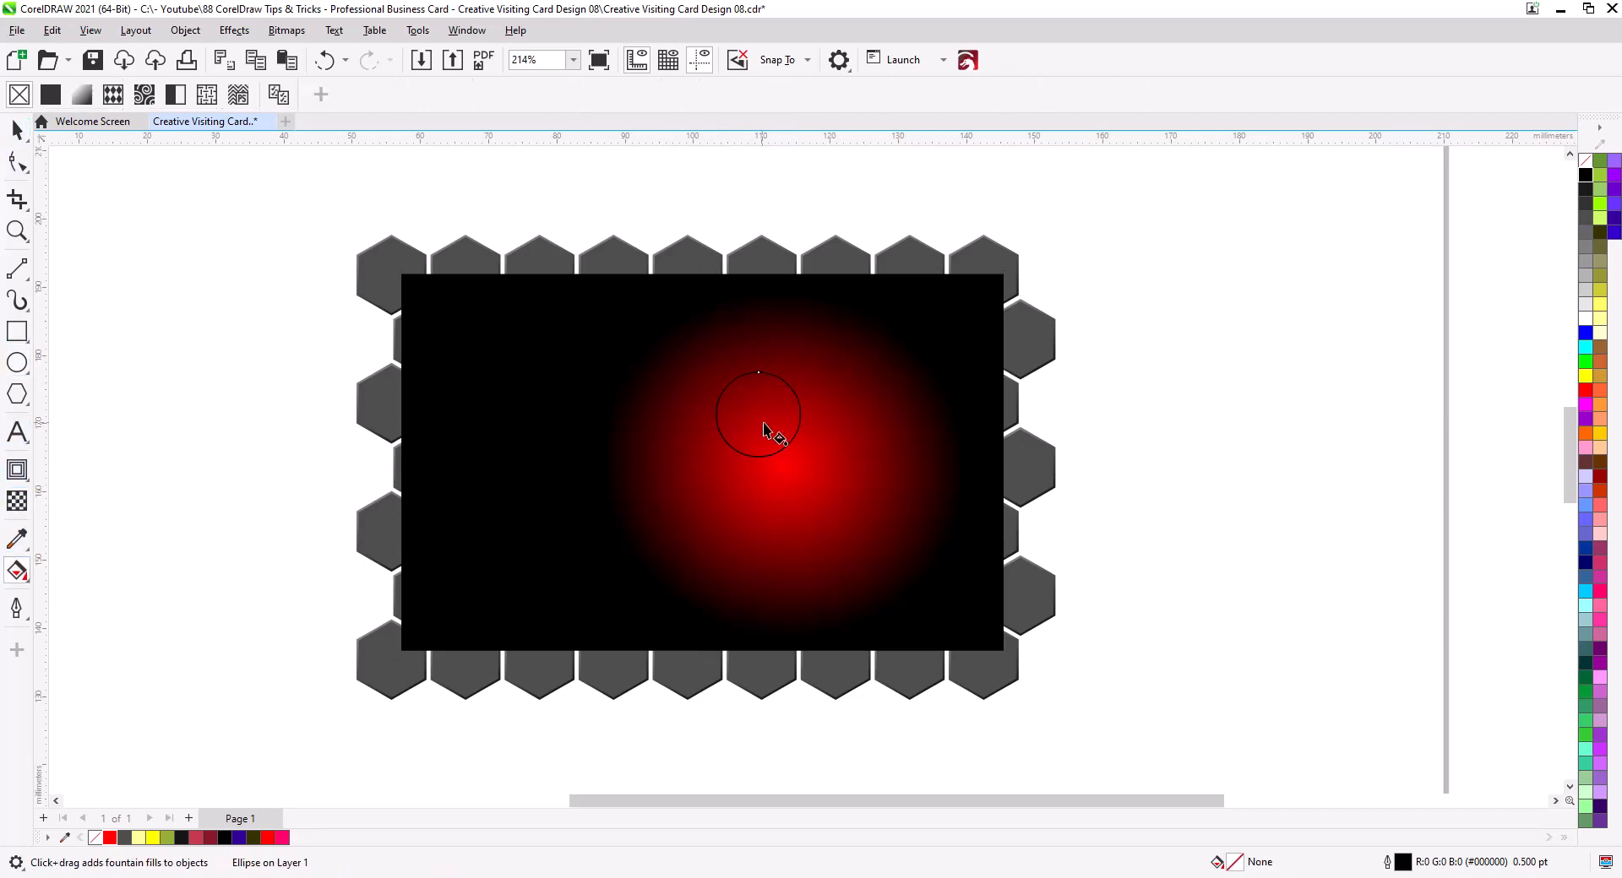
{"action": "left_click_drag", "start_coordinate": [758, 415], "coordinate": [786, 427]}
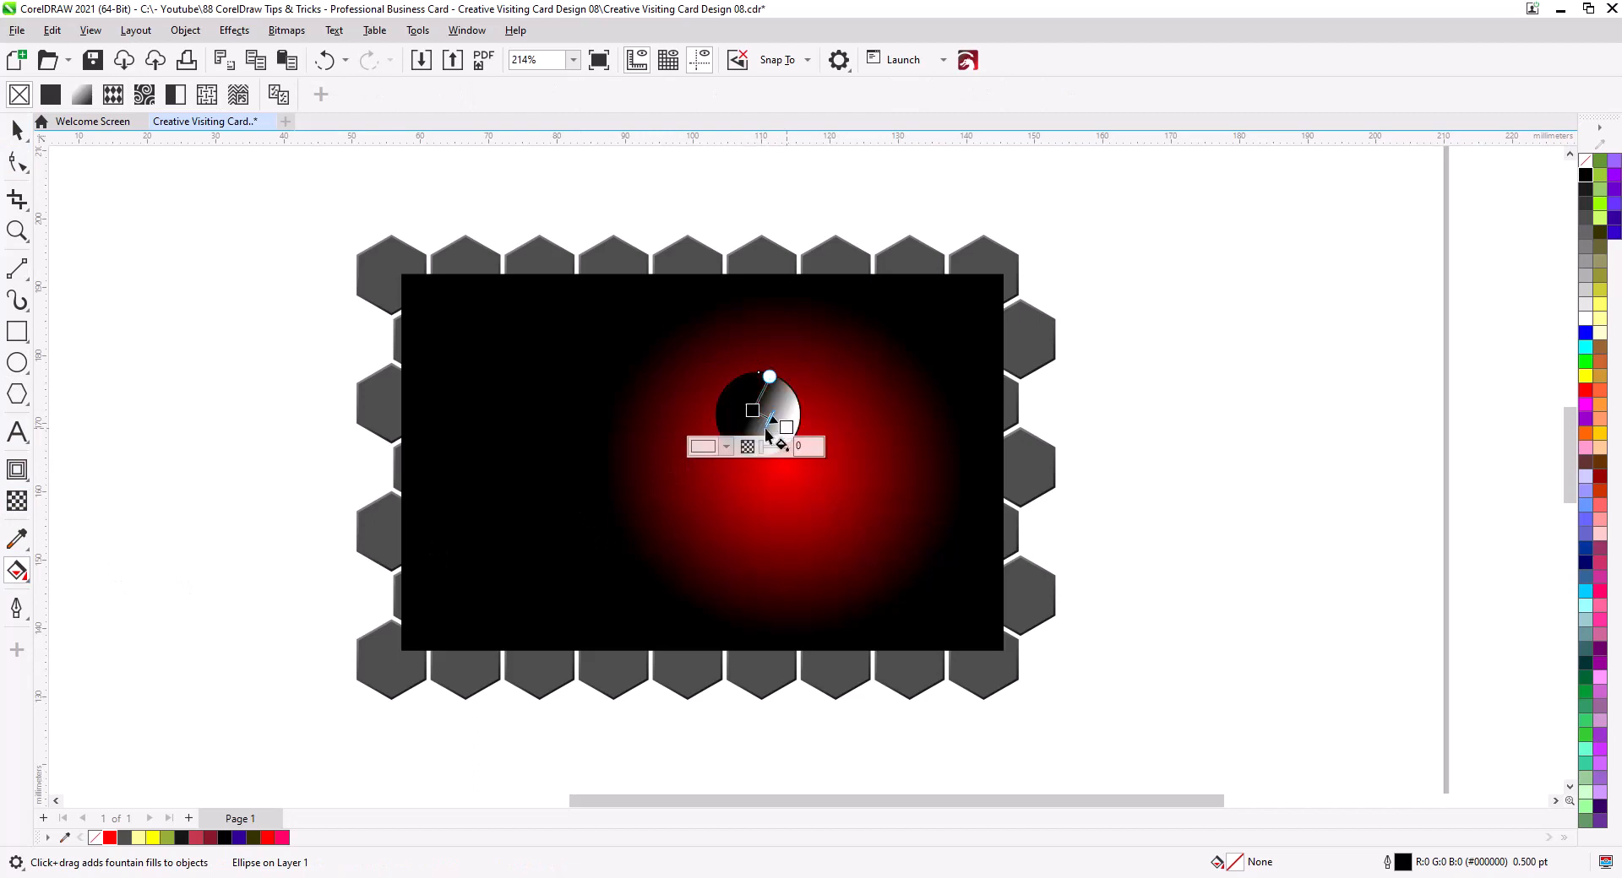
{"action": "left_click", "coordinate": [366, 94]}
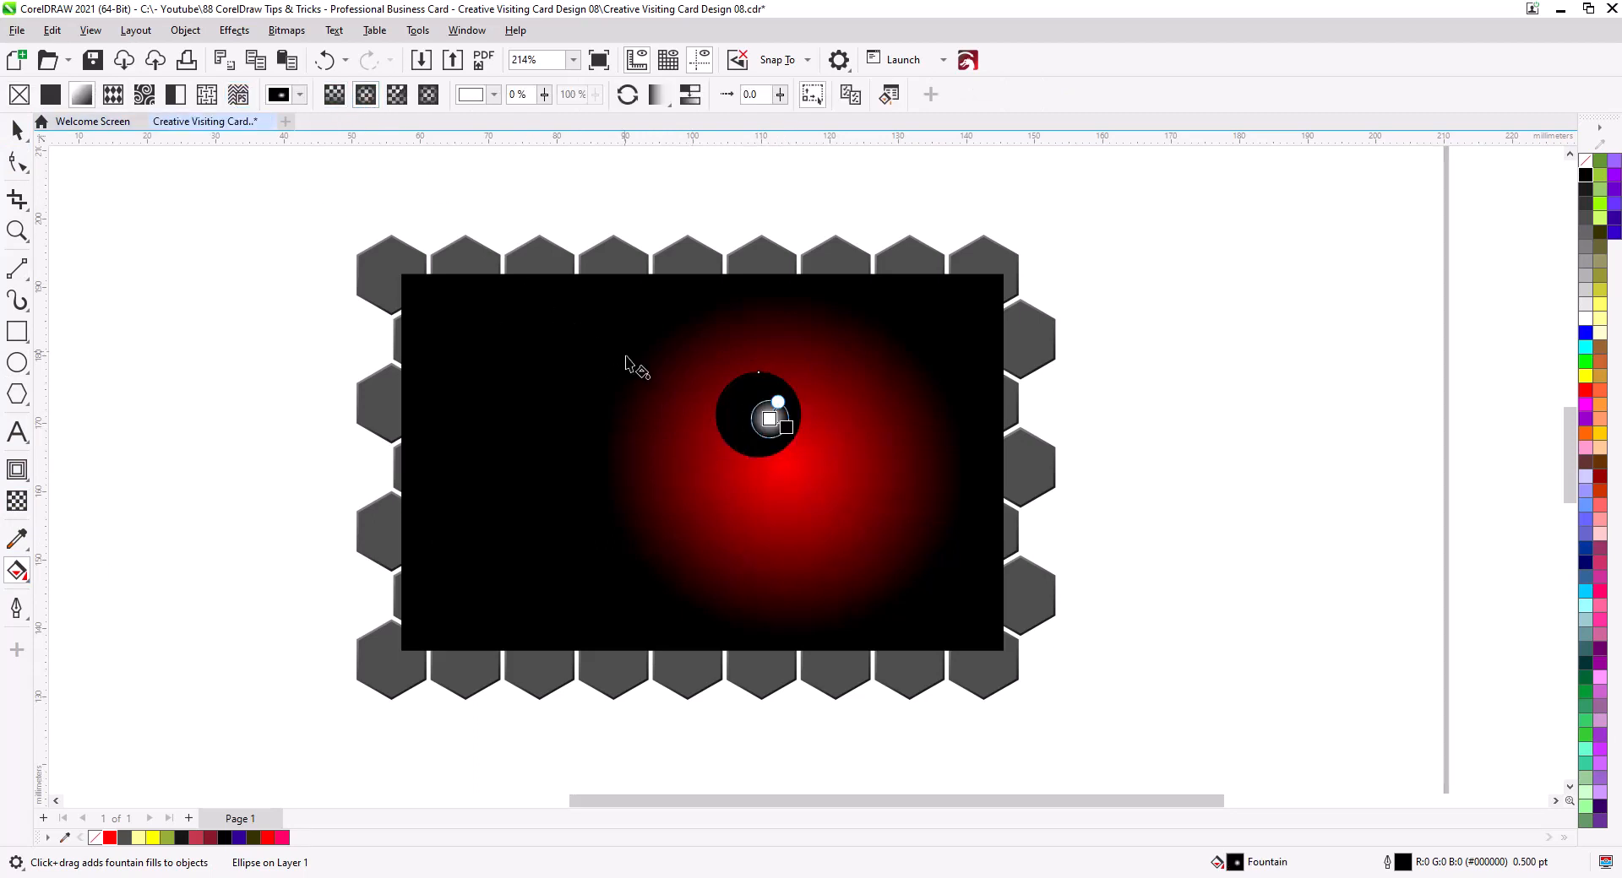
Step: Fit the circle's gradient to its edge with a yellow center and red rim, shift the midpoint outward, and remove the outline
{"action": "scroll", "coordinate": [764, 439], "scroll_direction": "up", "scroll_amount": 1}
{"action": "scroll", "coordinate": [764, 427], "scroll_direction": "up", "scroll_amount": 2}
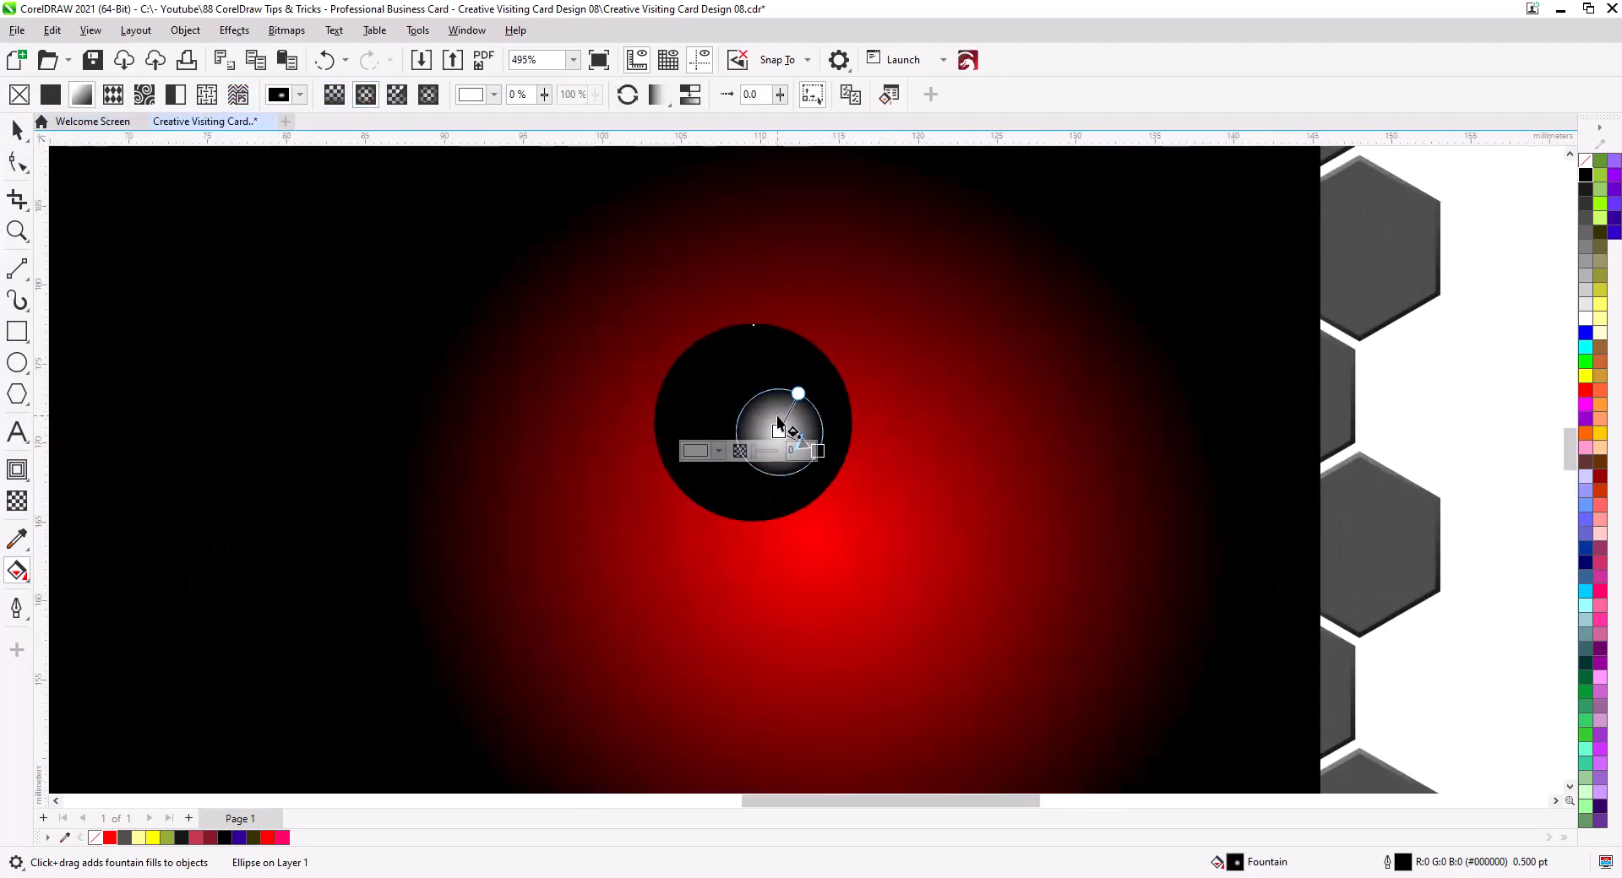
{"action": "left_click_drag", "start_coordinate": [779, 431], "coordinate": [842, 462]}
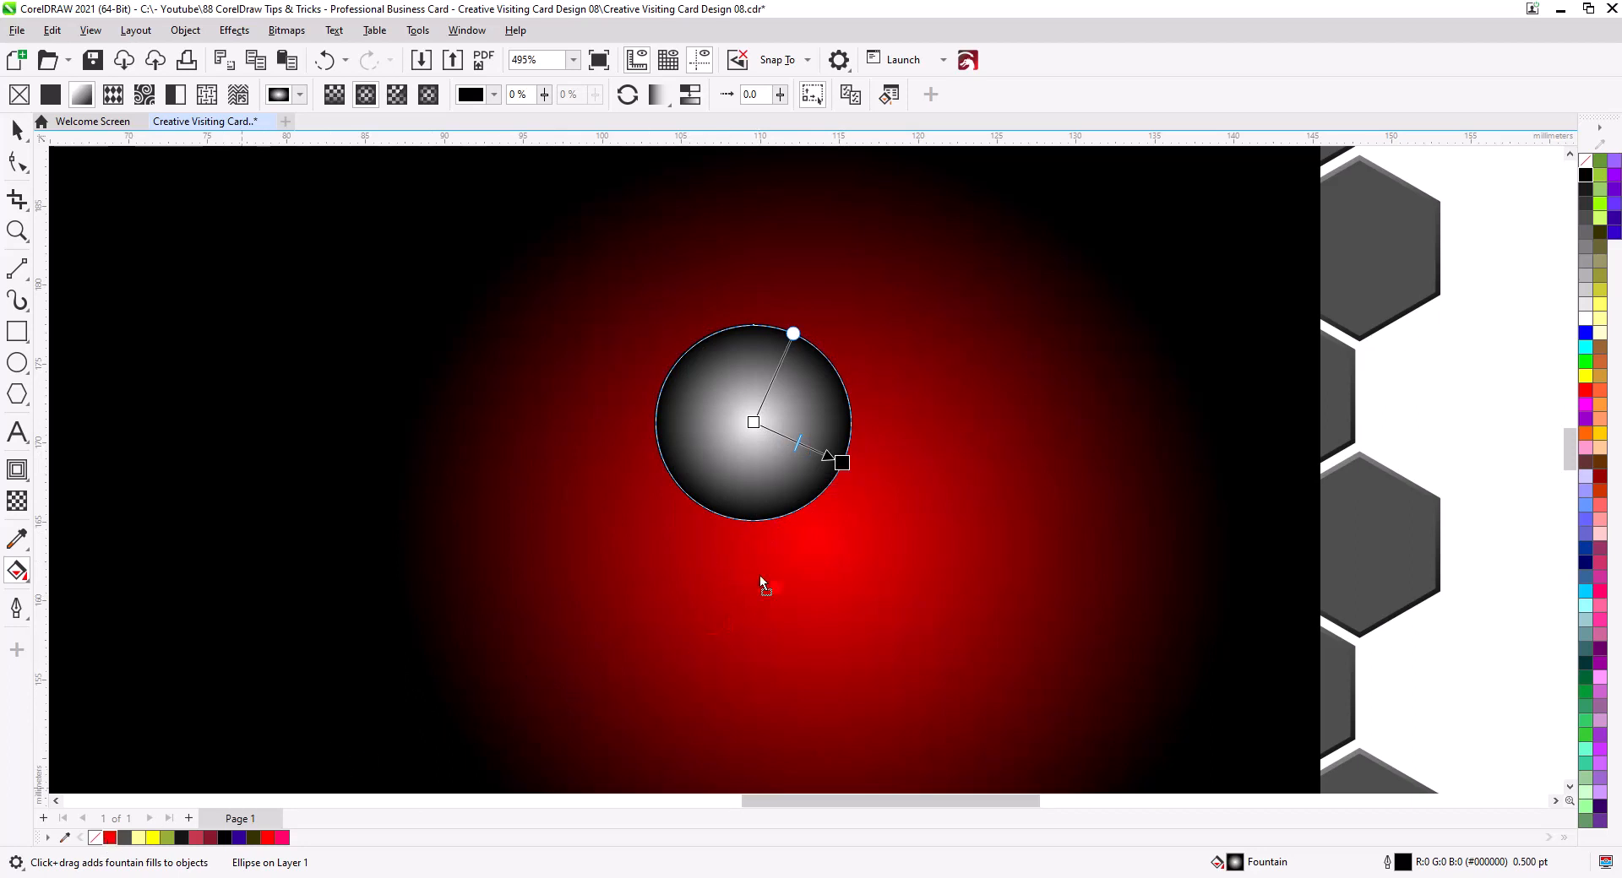
{"action": "left_click_drag", "start_coordinate": [849, 470], "coordinate": [843, 463]}
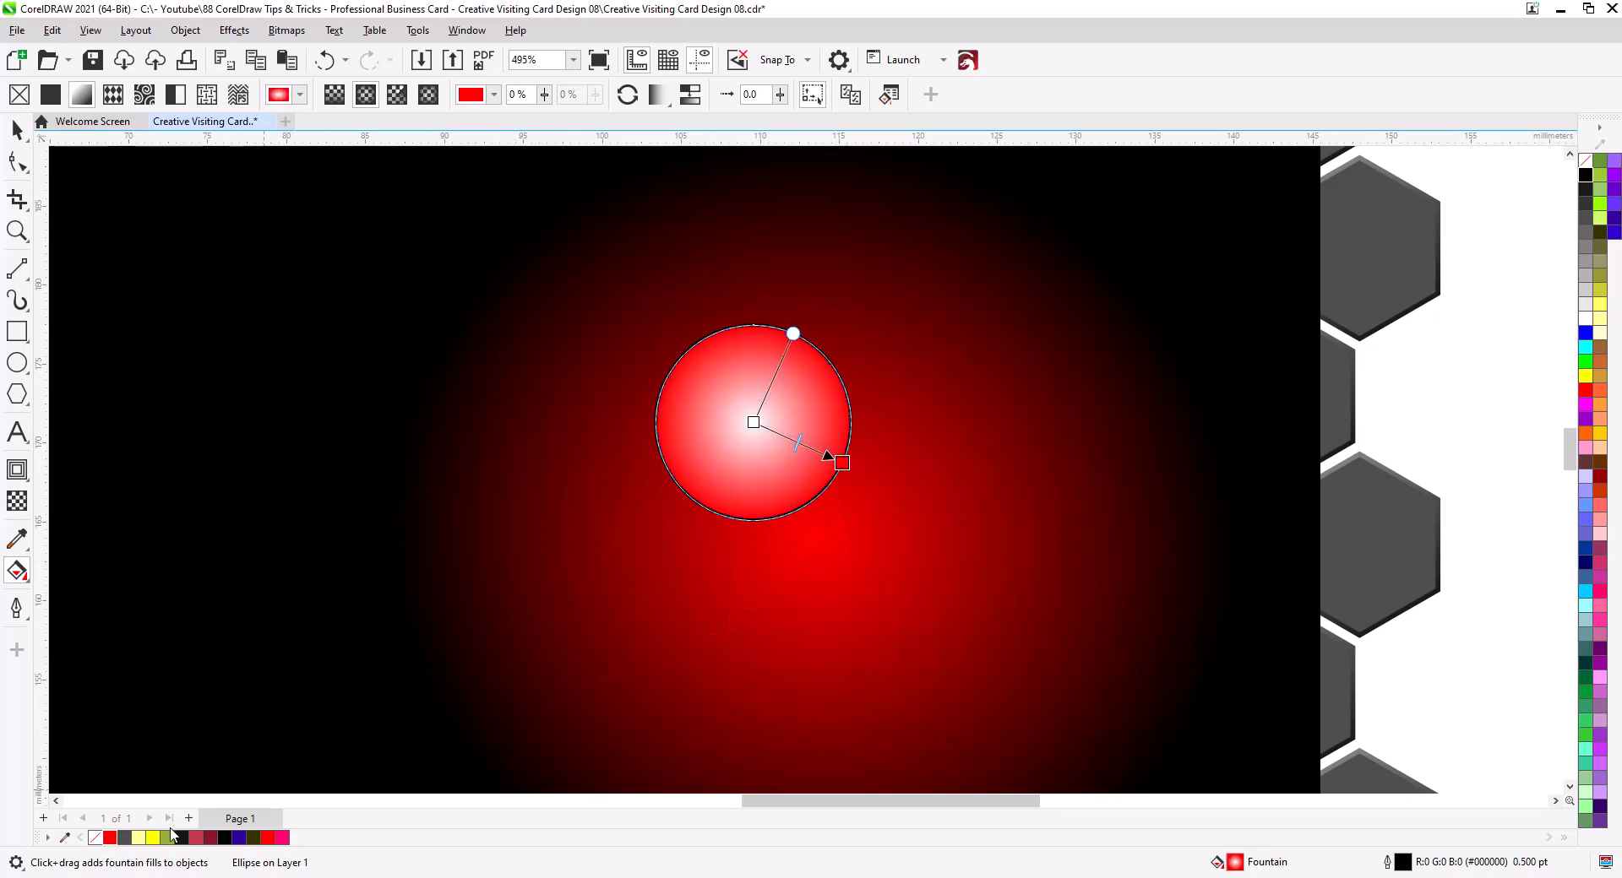
{"action": "left_click_drag", "start_coordinate": [748, 512], "coordinate": [754, 423]}
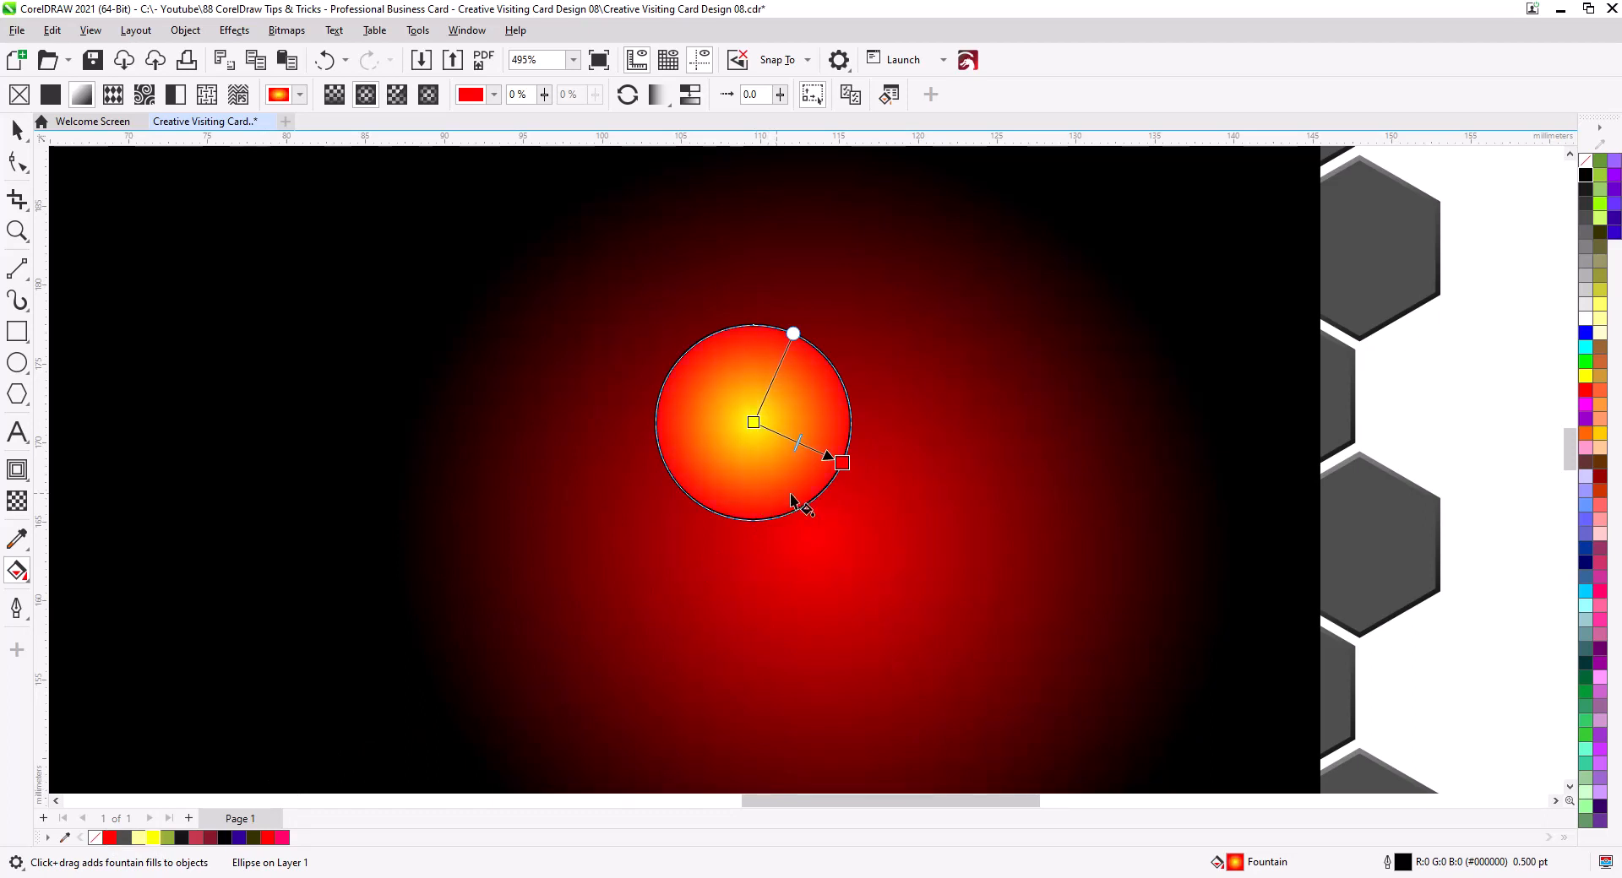
{"action": "left_click", "coordinate": [806, 448]}
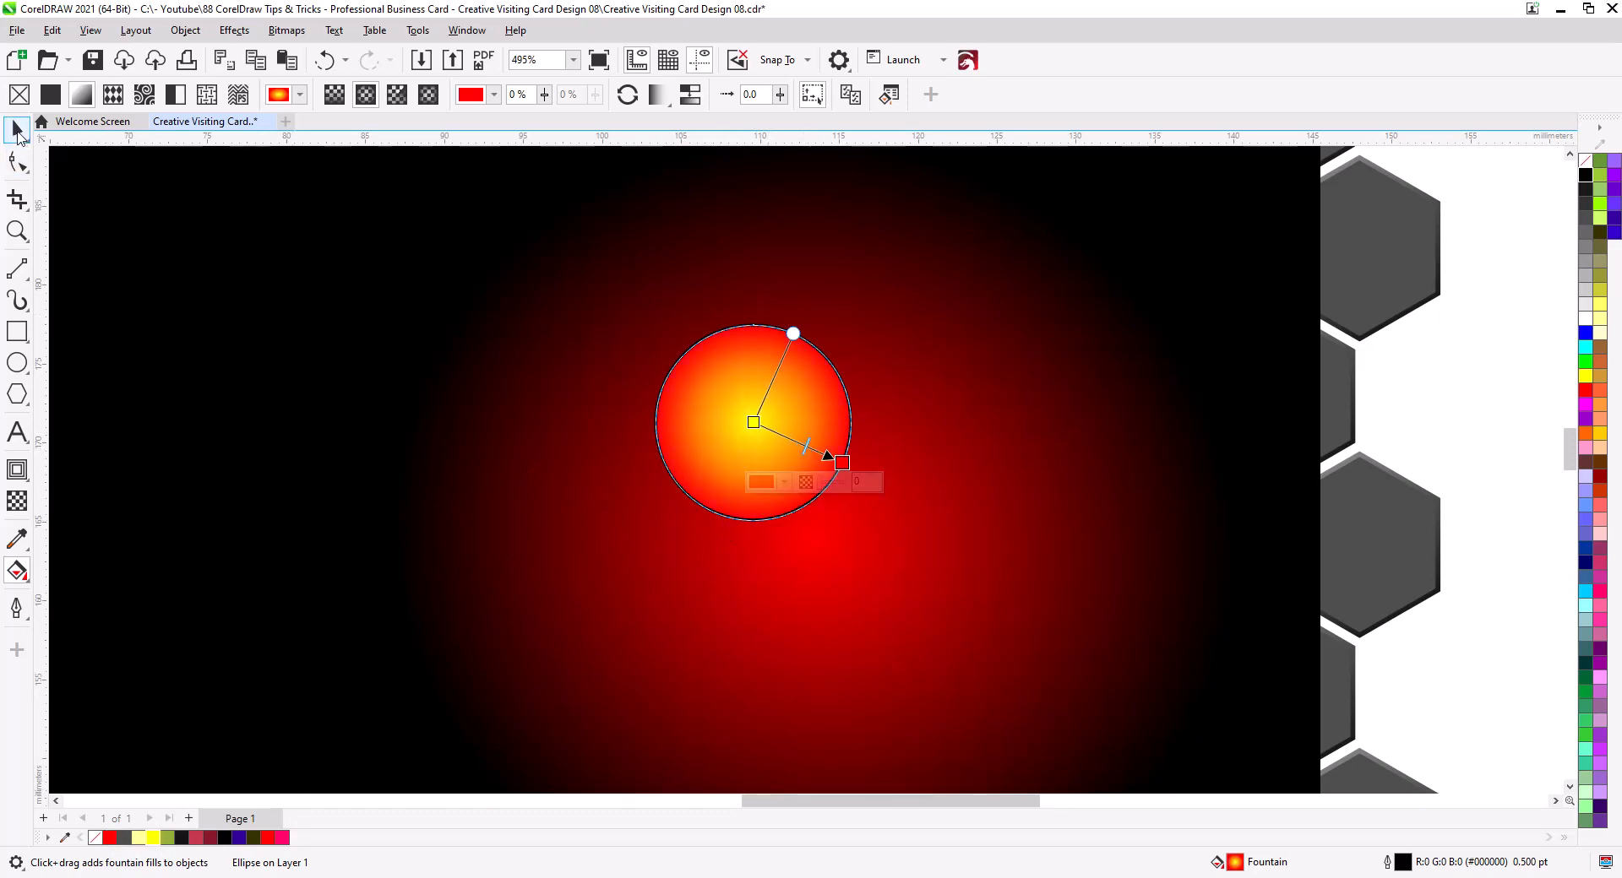
{"action": "left_click", "coordinate": [17, 131]}
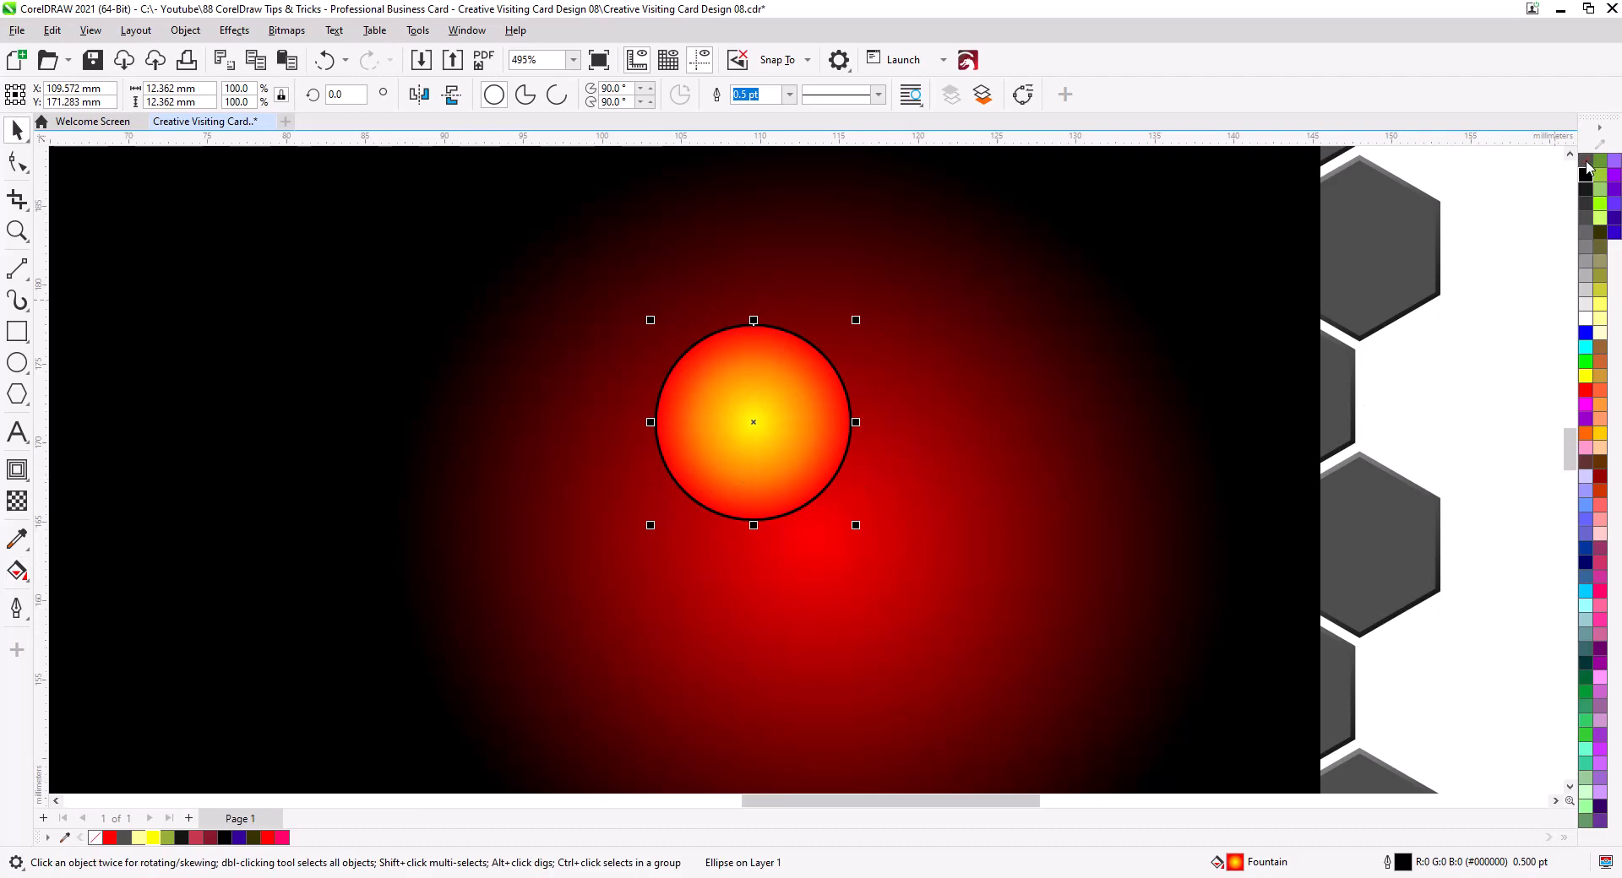
{"action": "right_click", "coordinate": [1586, 164]}
Step: Enlarge the glowing circle to about 14.9 mm and copy it twice to form a triangle of three circles over the red glow
{"action": "scroll", "coordinate": [929, 440], "scroll_direction": "down", "scroll_amount": 4}
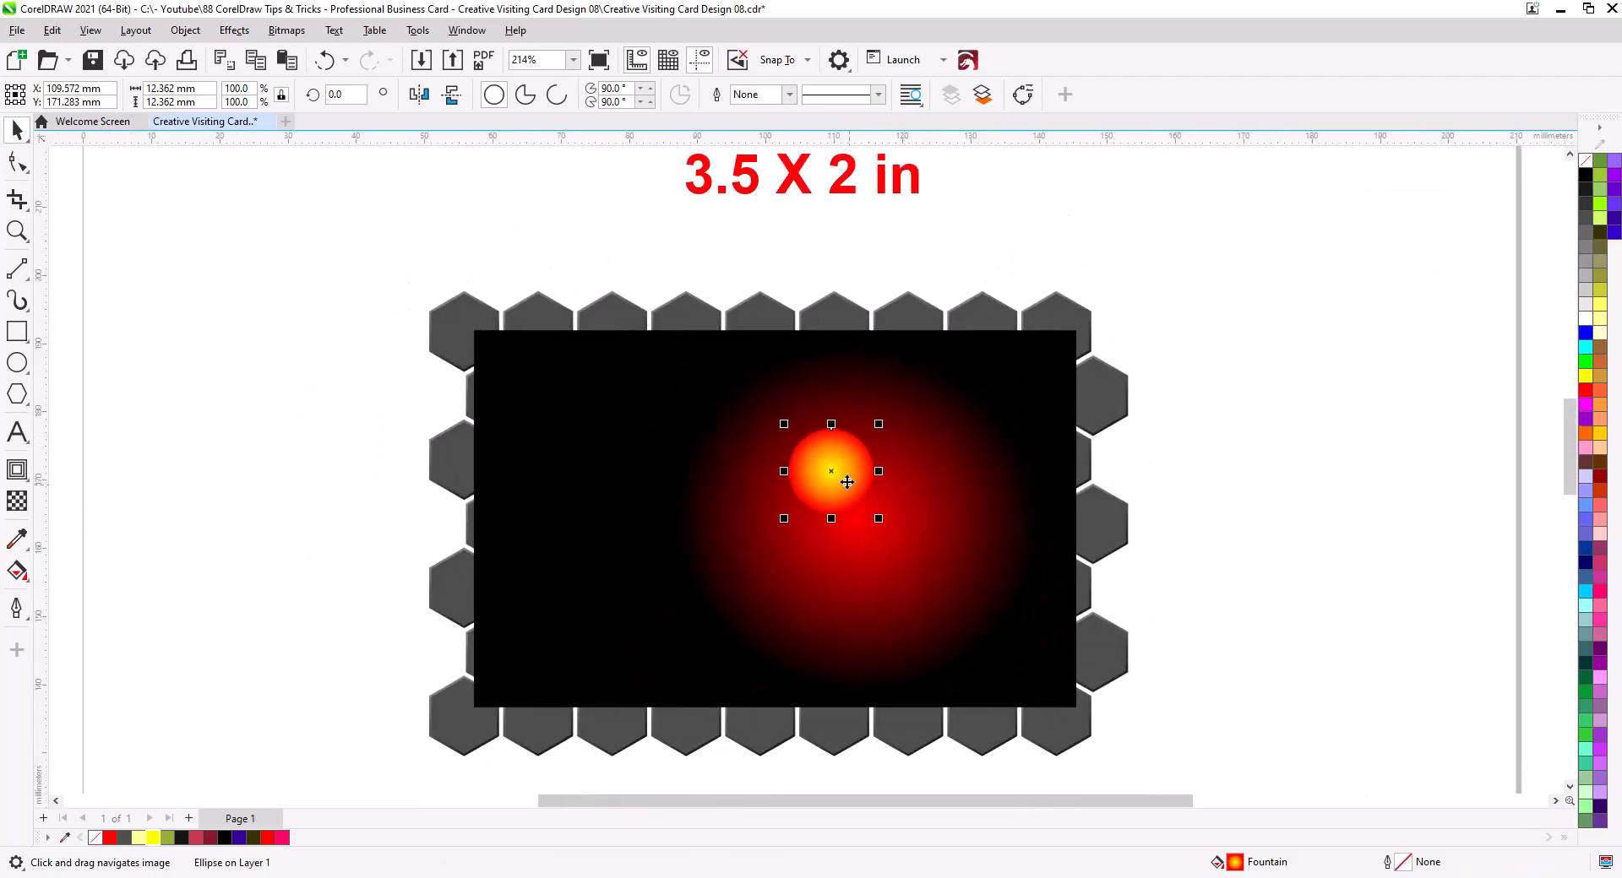
{"action": "left_click_drag", "start_coordinate": [847, 482], "coordinate": [847, 626]}
{"action": "left_click", "coordinate": [1010, 601]}
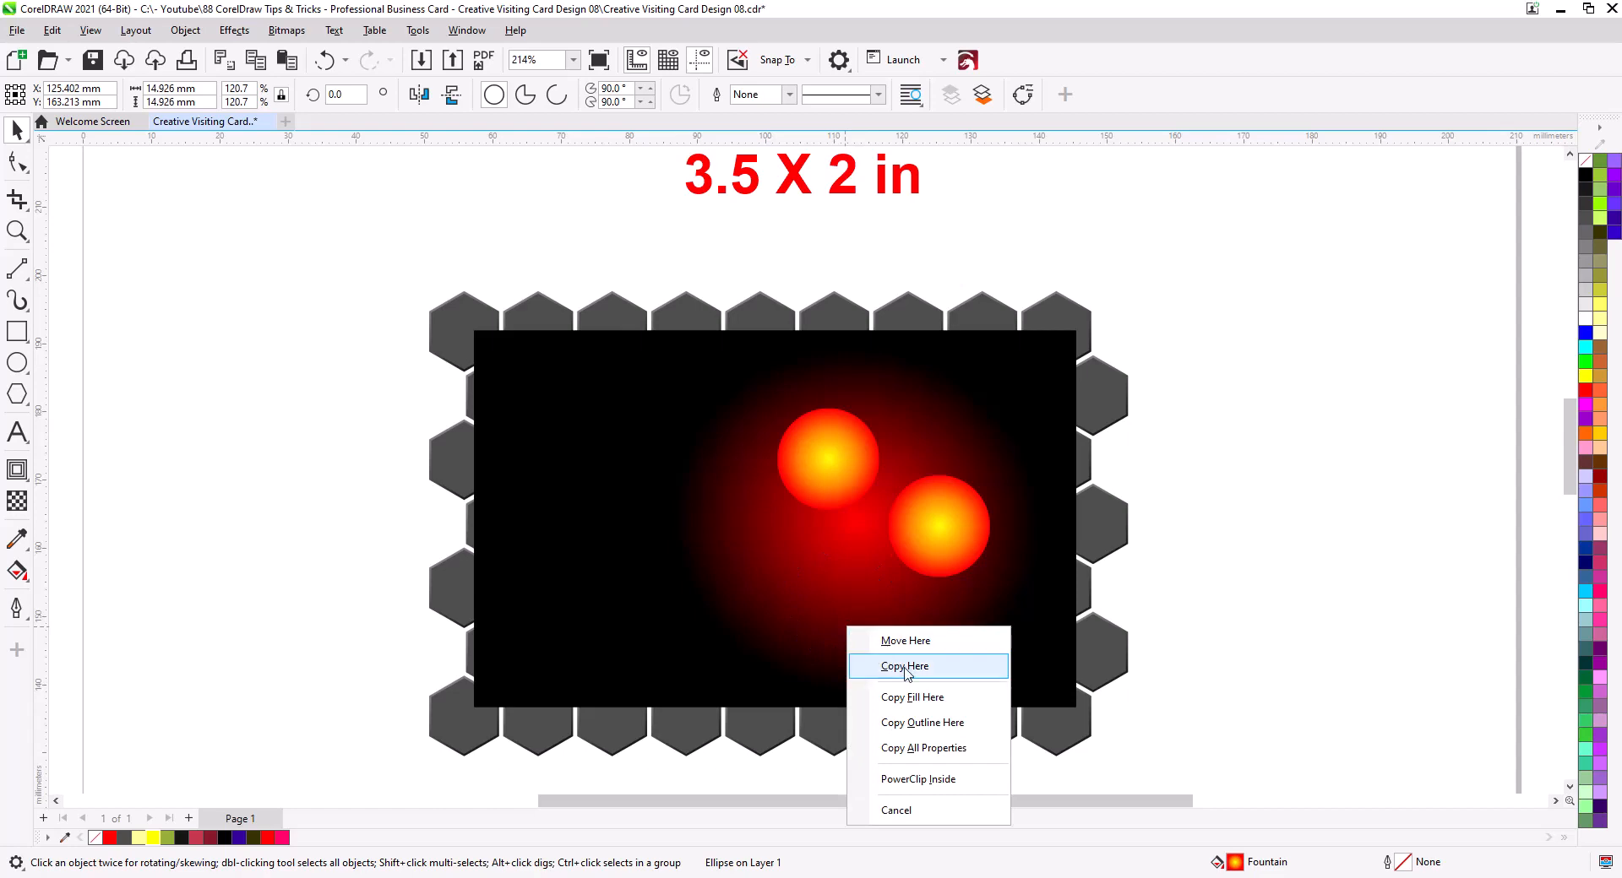
{"action": "left_click", "coordinate": [997, 669]}
{"action": "left_click", "coordinate": [1198, 622]}
{"action": "scroll", "coordinate": [1200, 617], "scroll_direction": "down", "scroll_amount": 1}
{"action": "left_click_drag", "start_coordinate": [1209, 647], "coordinate": [971, 670]}
{"action": "left_click", "coordinate": [873, 574]}
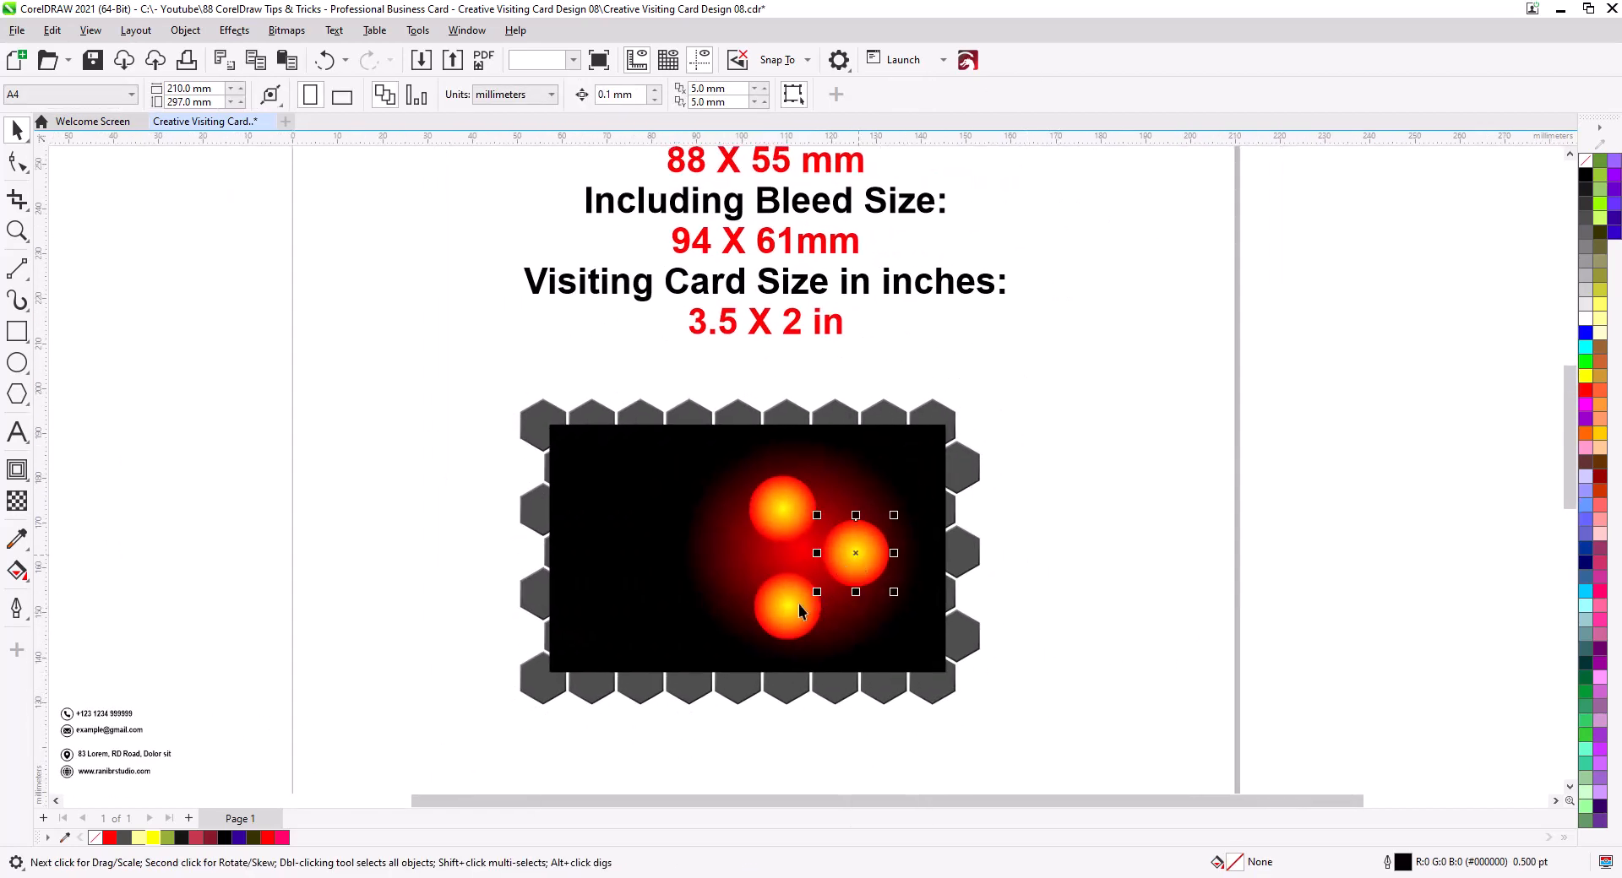
Step: Send the three glowing circles and the red-gradient rectangle behind the hexagon pattern
{"action": "left_click", "coordinate": [800, 610], "text": "shift"}
{"action": "left_click", "coordinate": [782, 509], "text": "shift"}
{"action": "left_click", "coordinate": [633, 557], "text": "shift"}
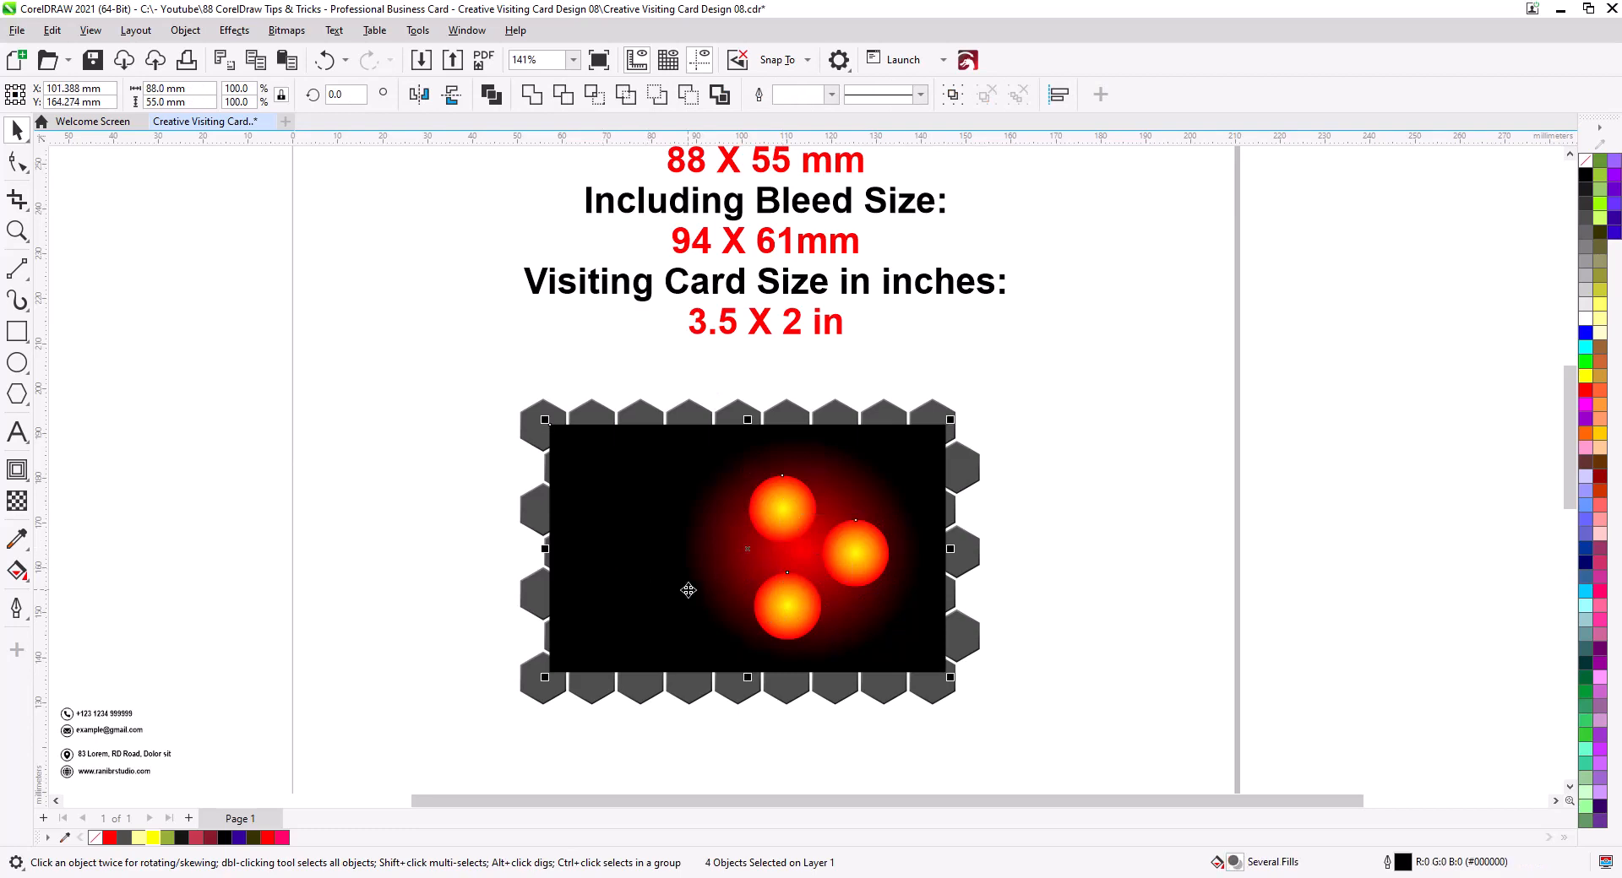
{"action": "right_click", "coordinate": [667, 563]}
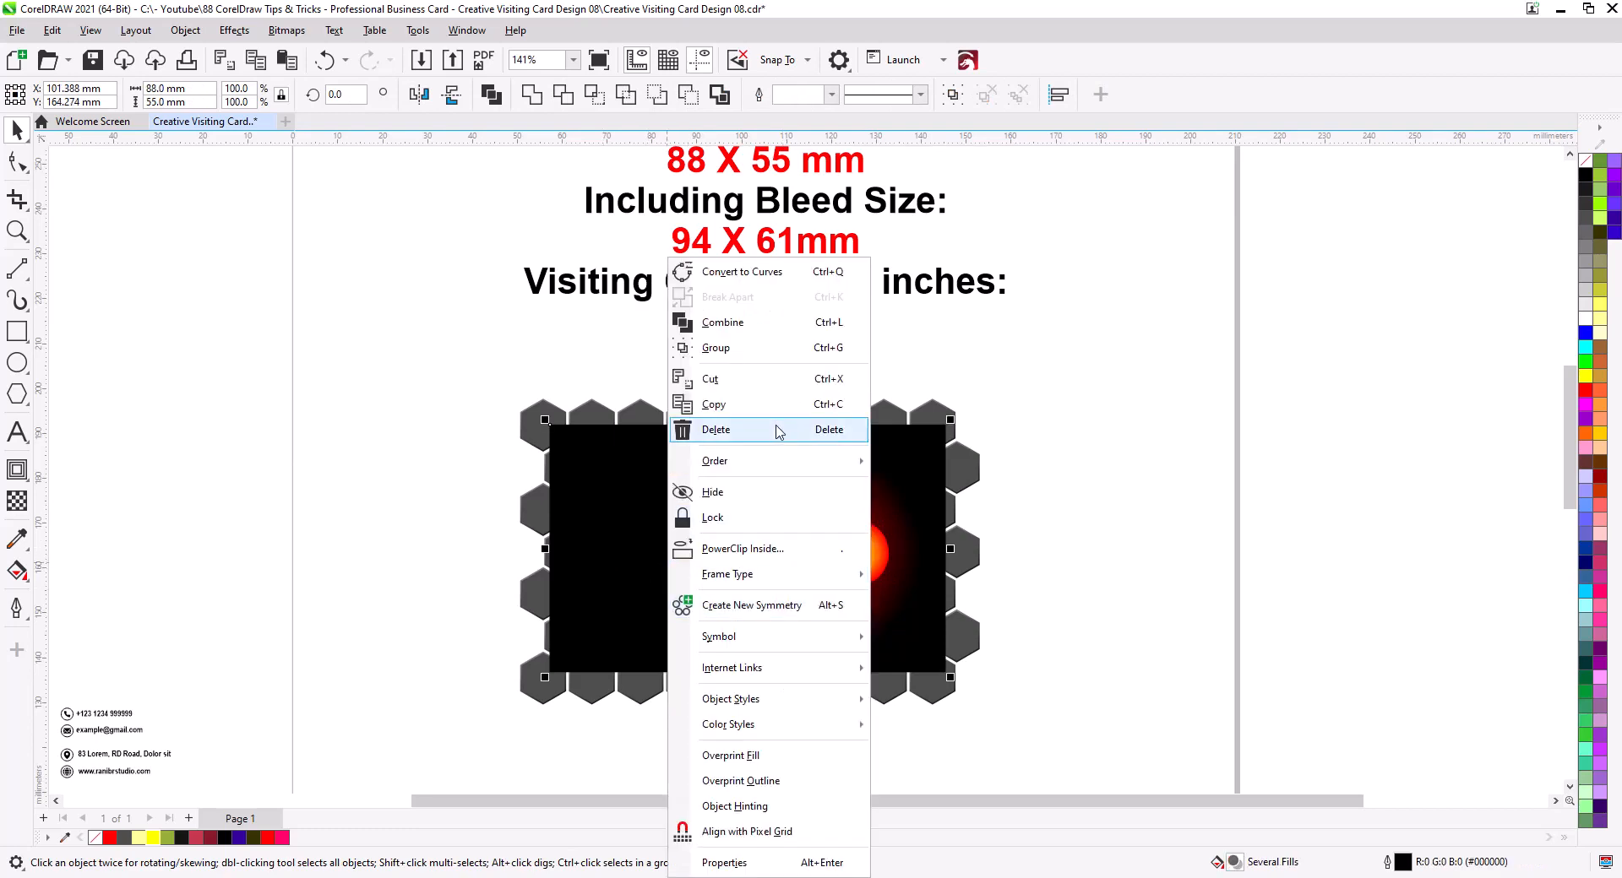
{"action": "mouse_move", "coordinate": [778, 467]}
{"action": "left_click", "coordinate": [980, 493]}
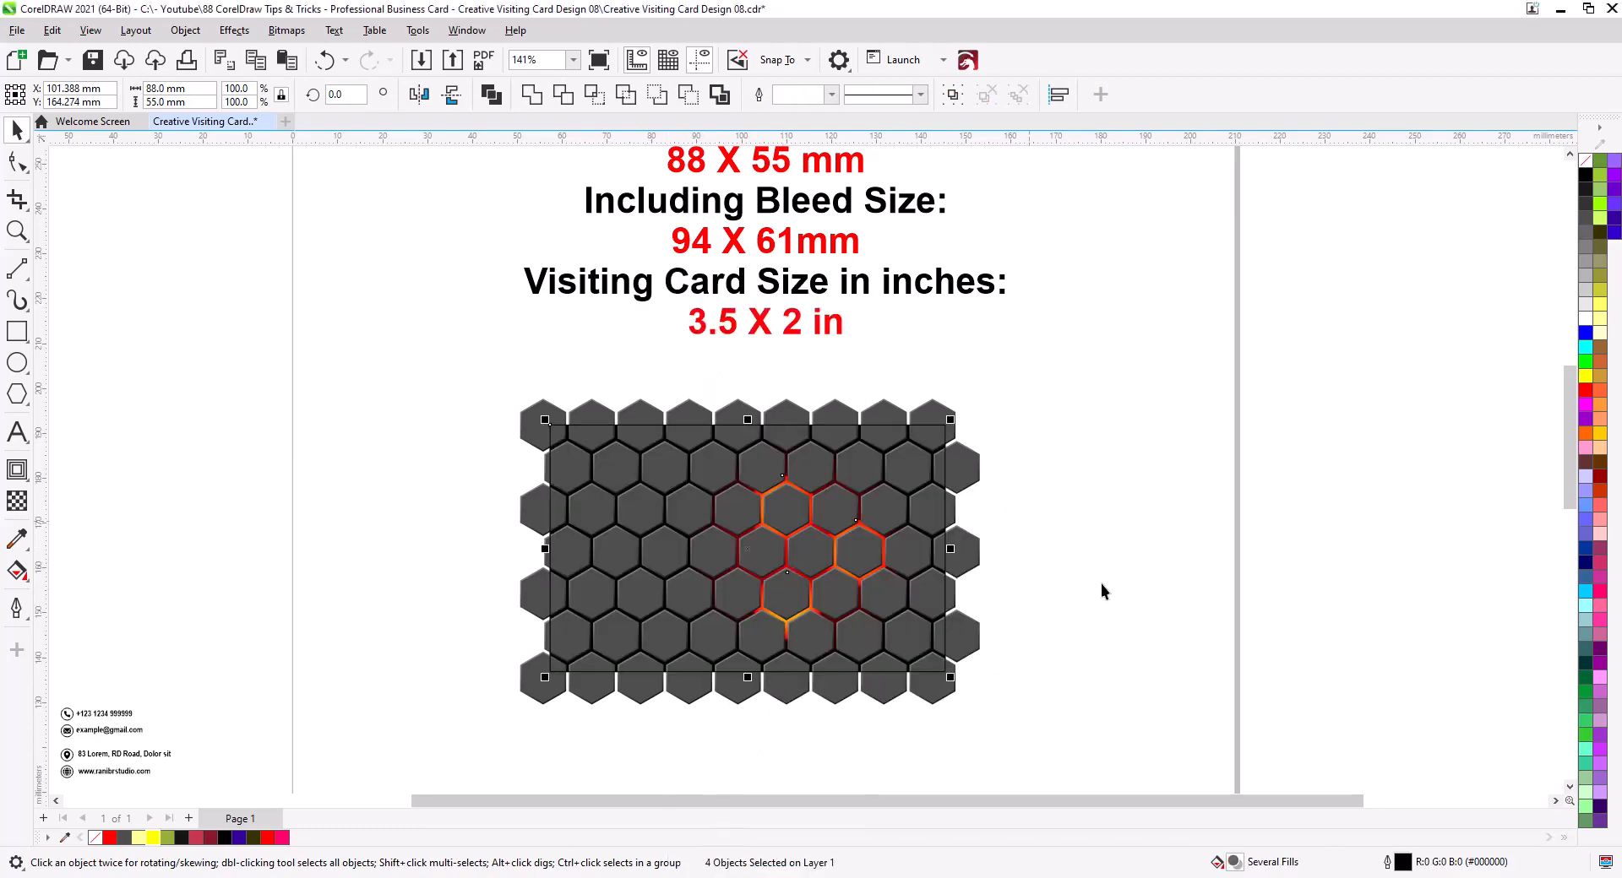
{"action": "left_click", "coordinate": [1102, 579]}
Step: PowerClip the hexagon pattern group inside the unfilled 88 × 55 mm card rectangle
{"action": "scroll", "coordinate": [854, 640], "scroll_direction": "up", "scroll_amount": 3}
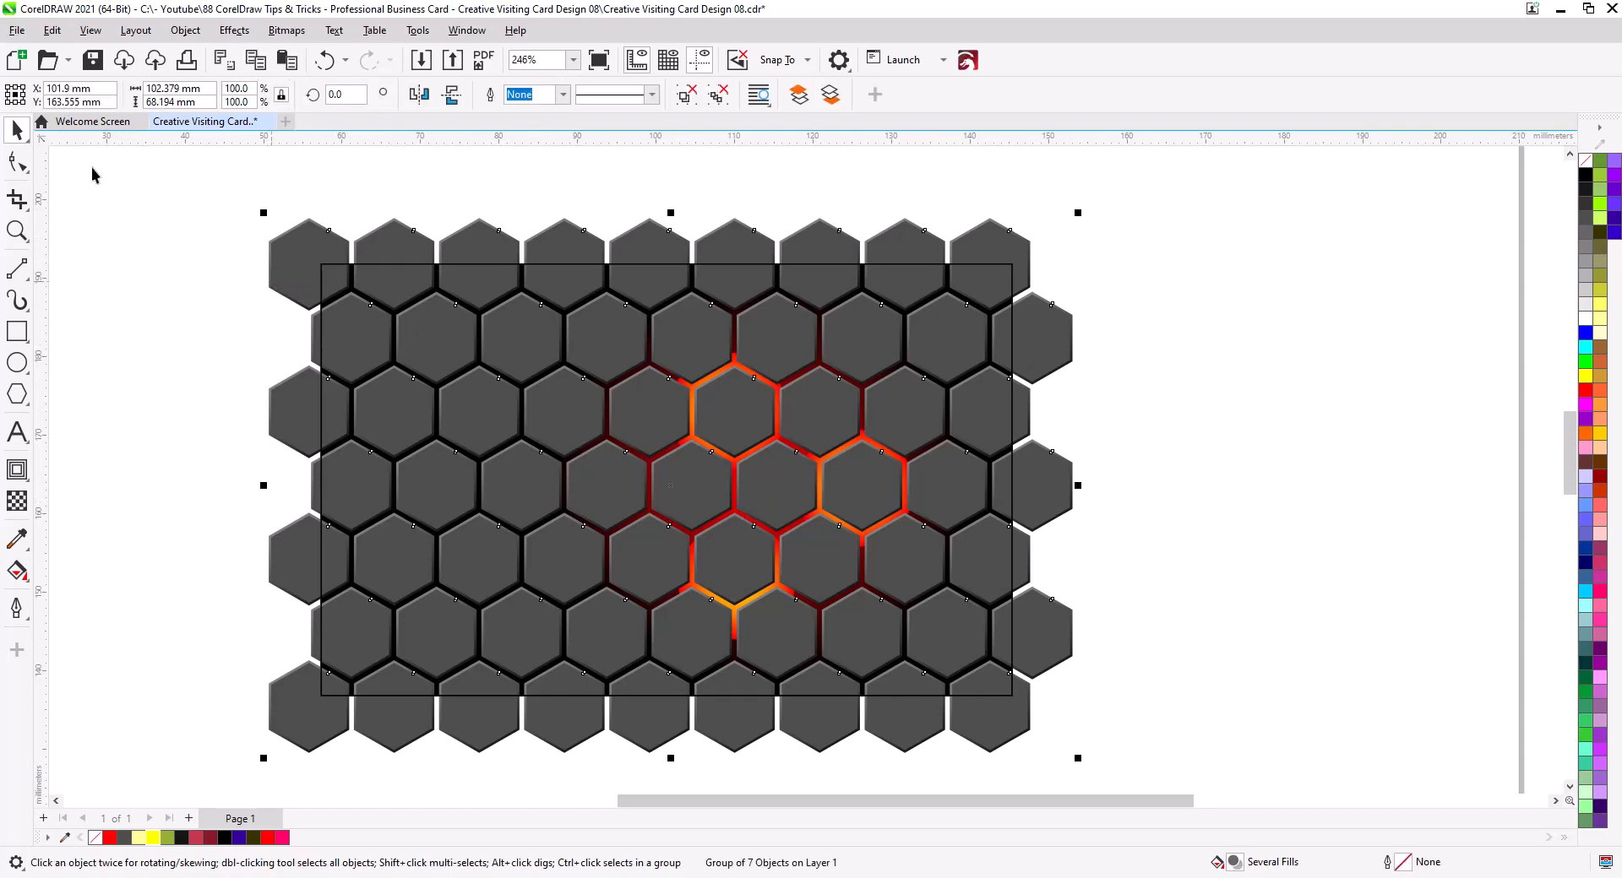
{"action": "right_click", "coordinate": [397, 243]}
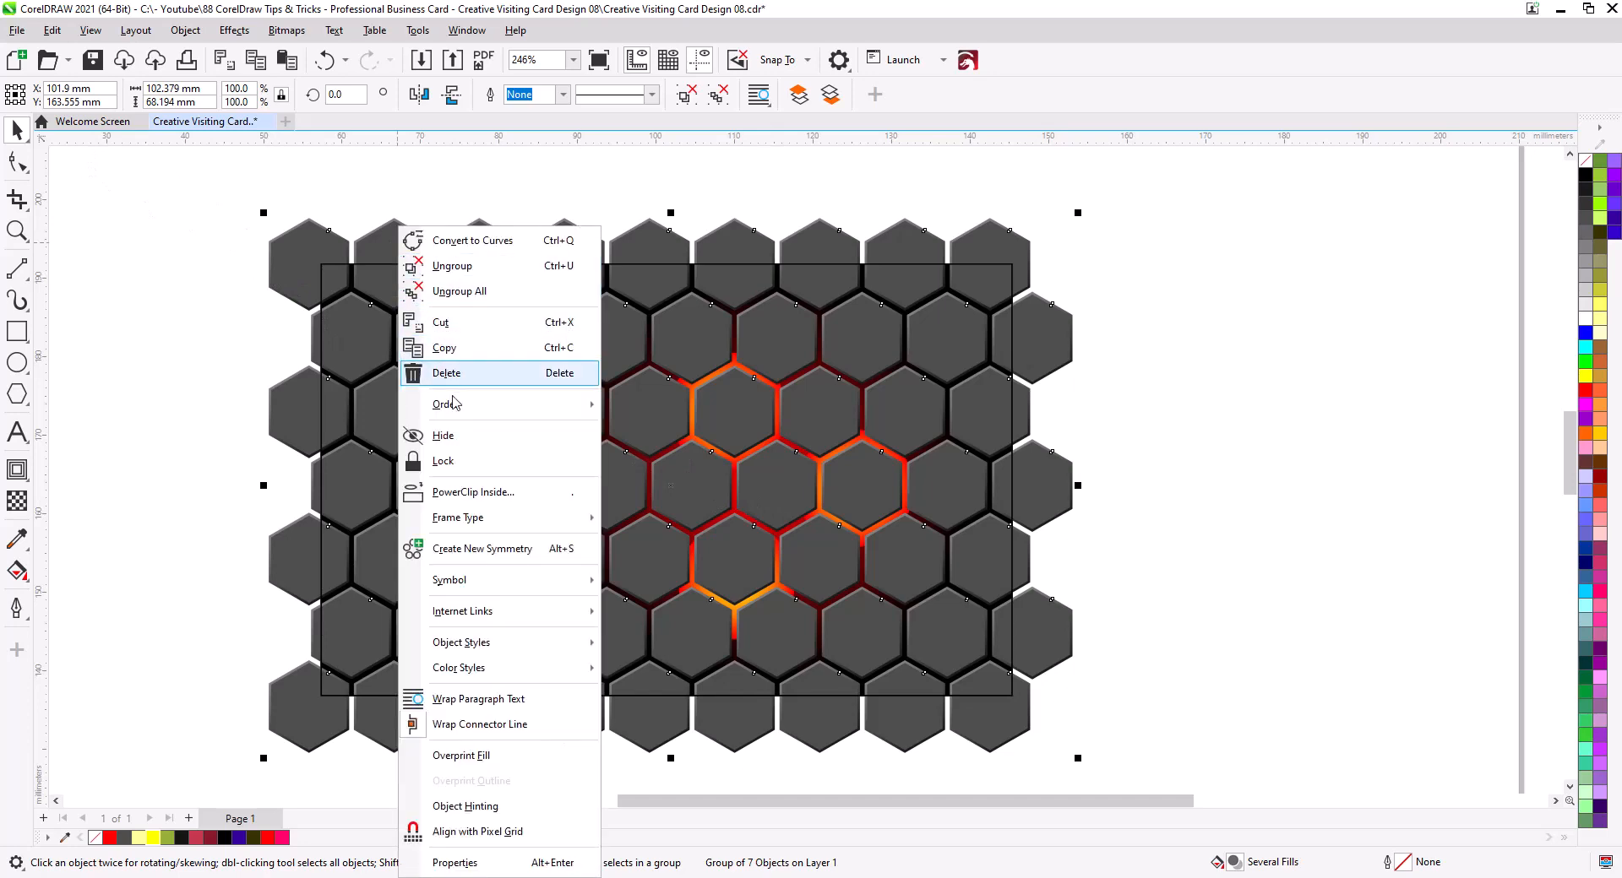
{"action": "left_click", "coordinate": [488, 492]}
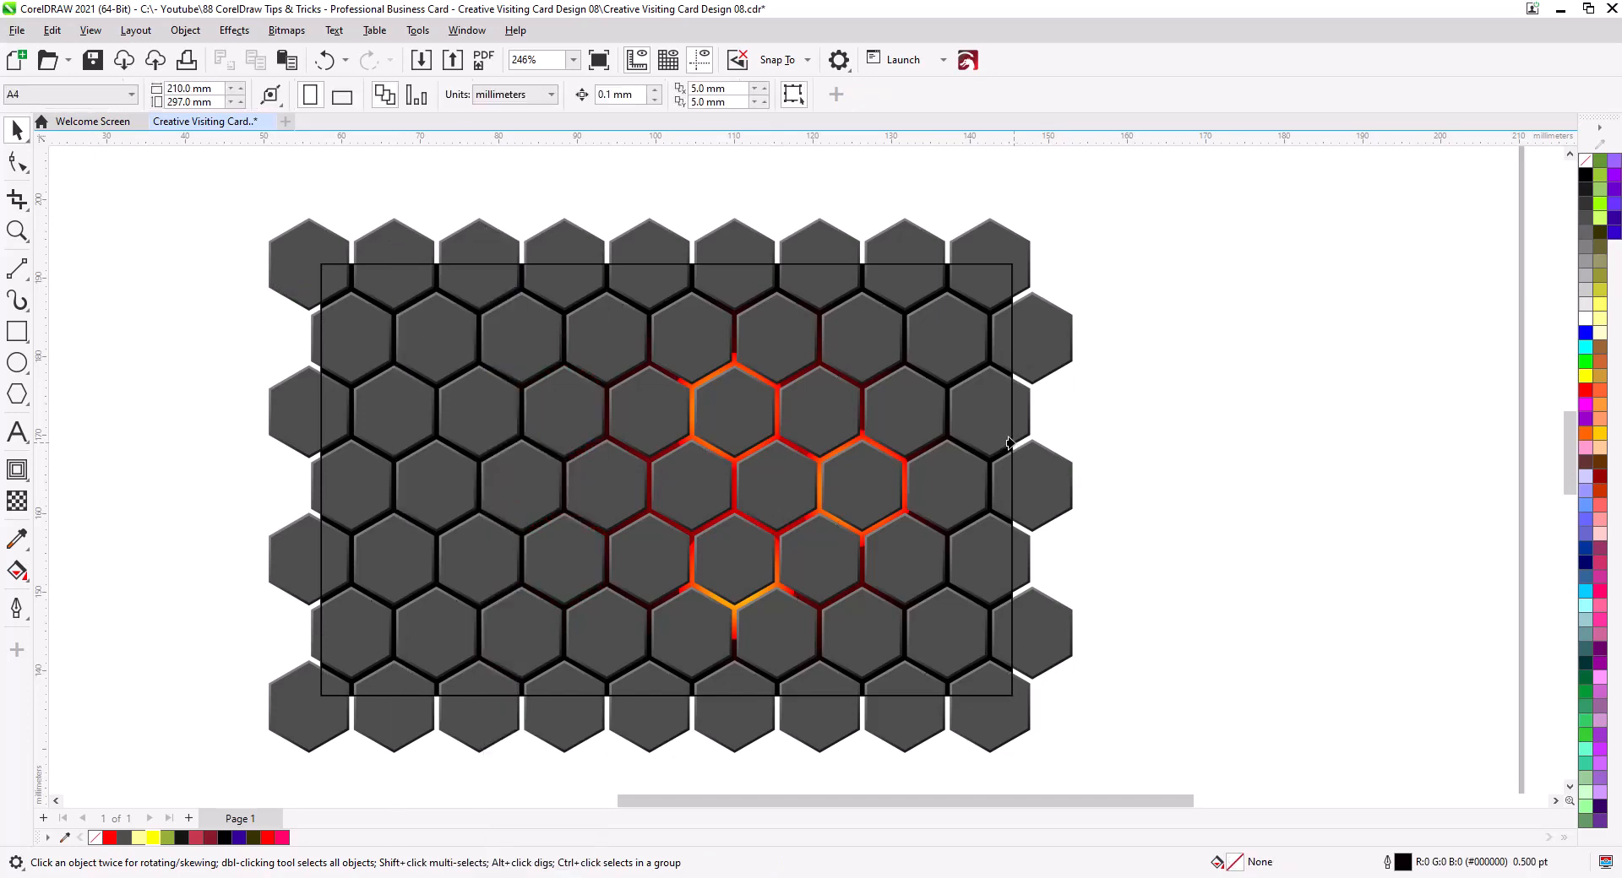
{"action": "left_click", "coordinate": [1007, 443]}
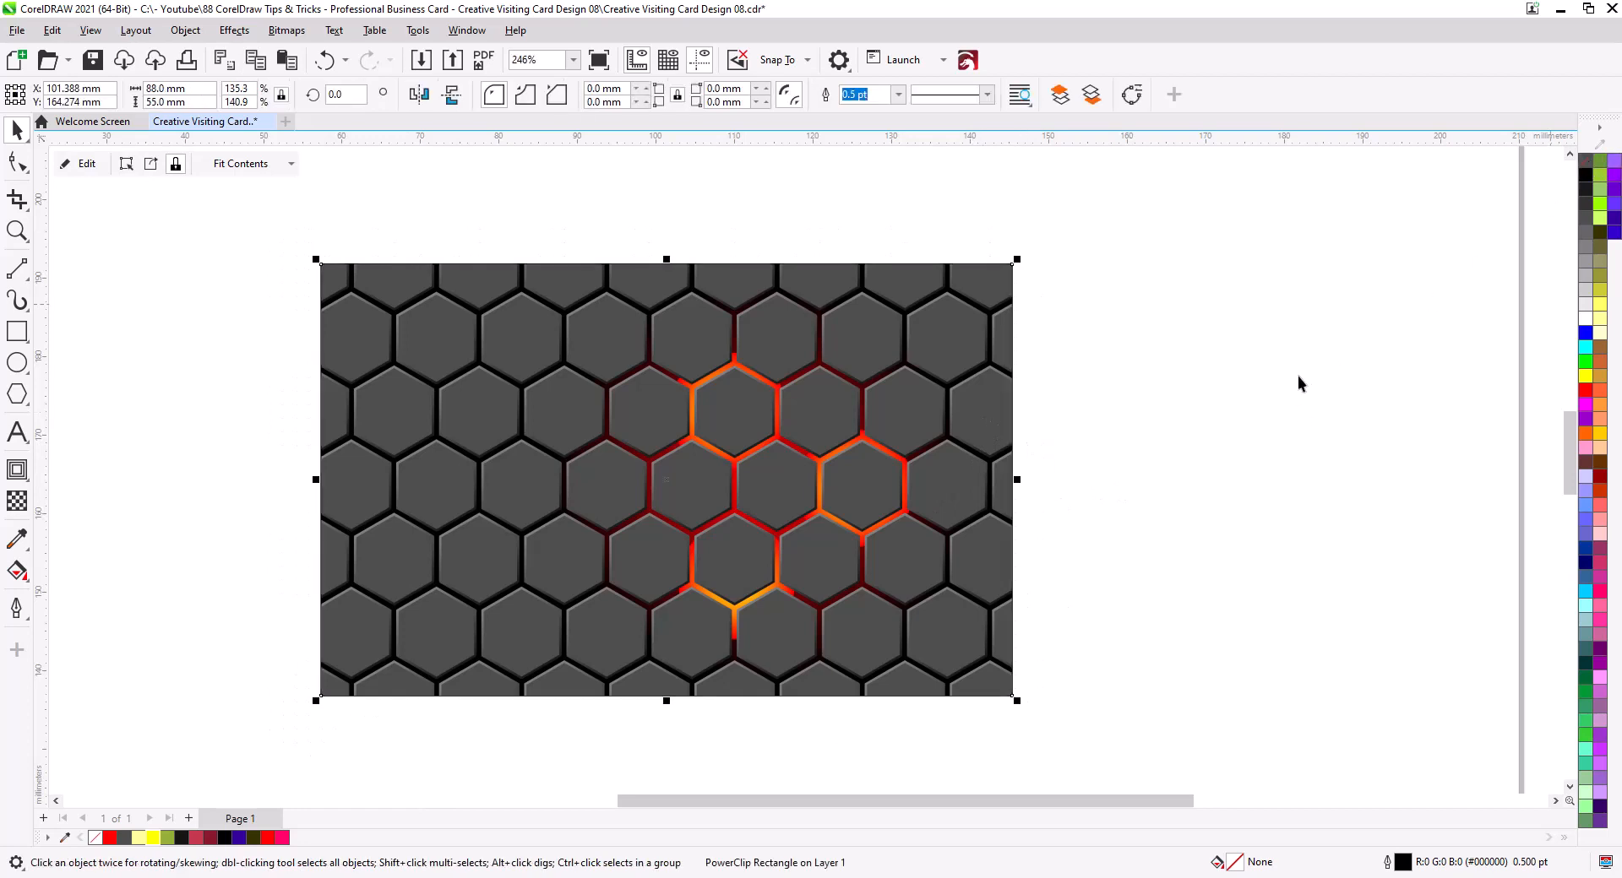
{"action": "left_click", "coordinate": [1153, 423]}
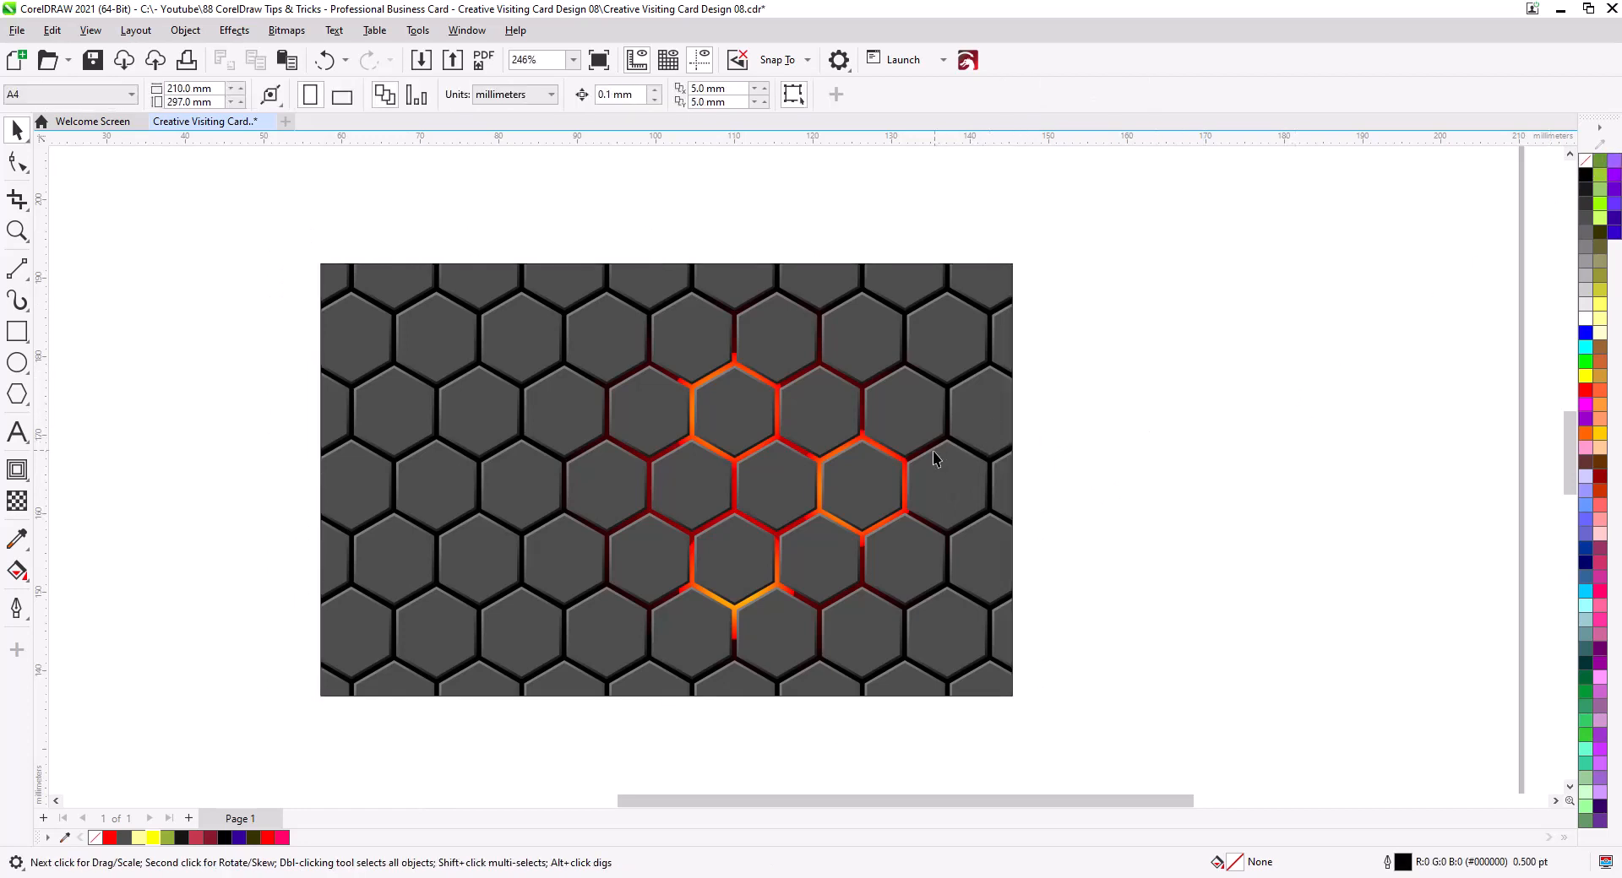
Step: Reposition the three glowing circles individually so their yellow centers sit behind junctions between the hexagons
{"action": "left_click_drag", "start_coordinate": [843, 459], "coordinate": [786, 406]}
{"action": "left_click_drag", "start_coordinate": [858, 480], "coordinate": [858, 450]}
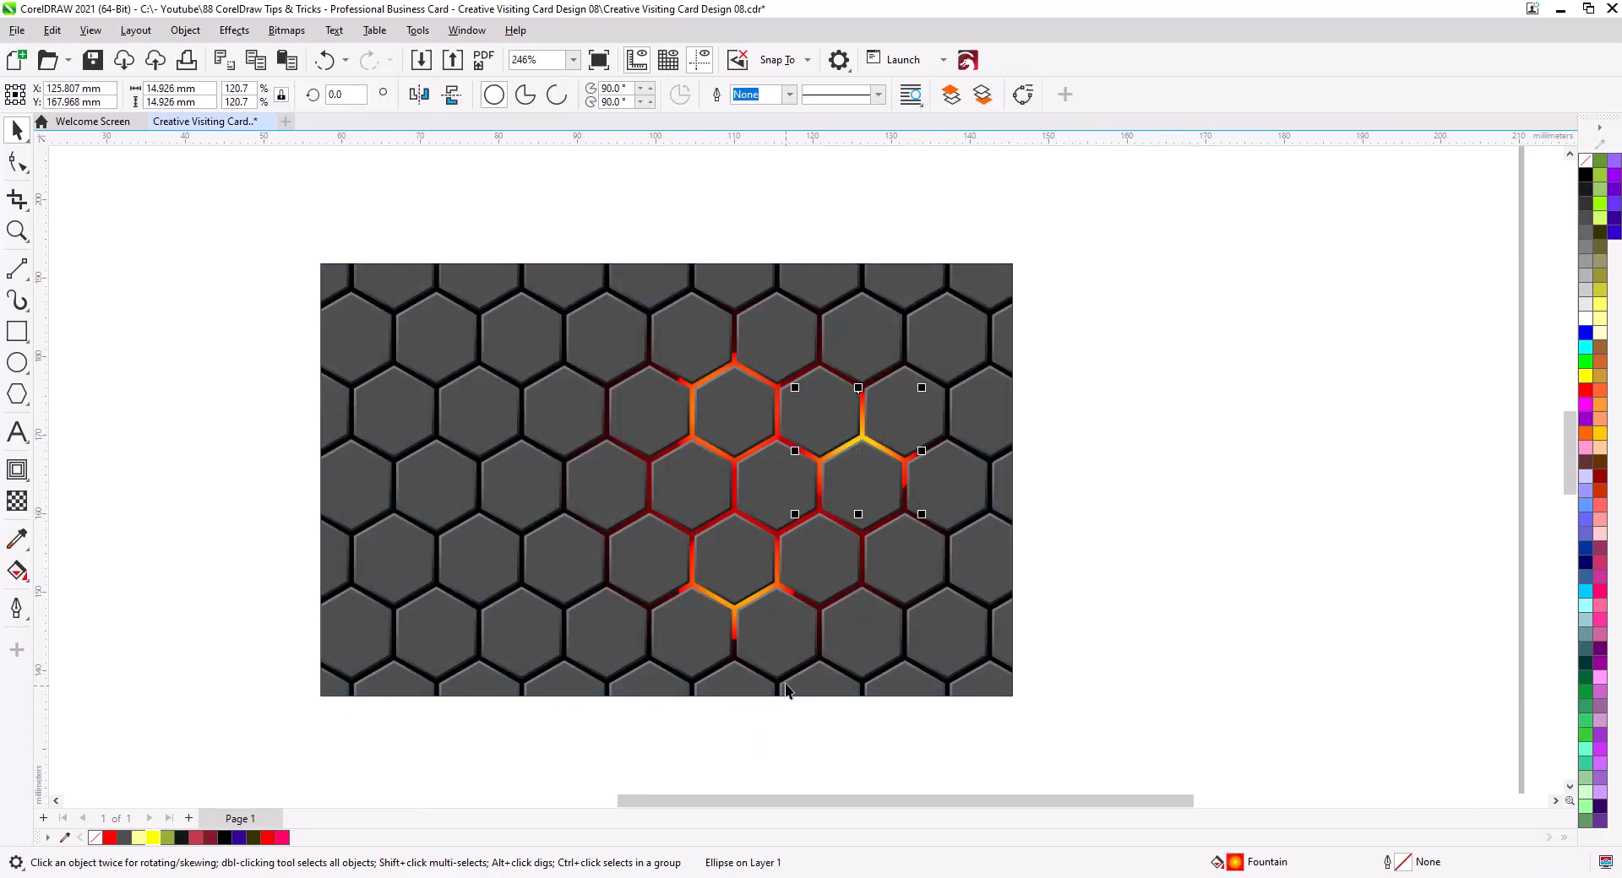
{"action": "left_click_drag", "start_coordinate": [849, 760], "coordinate": [664, 502]}
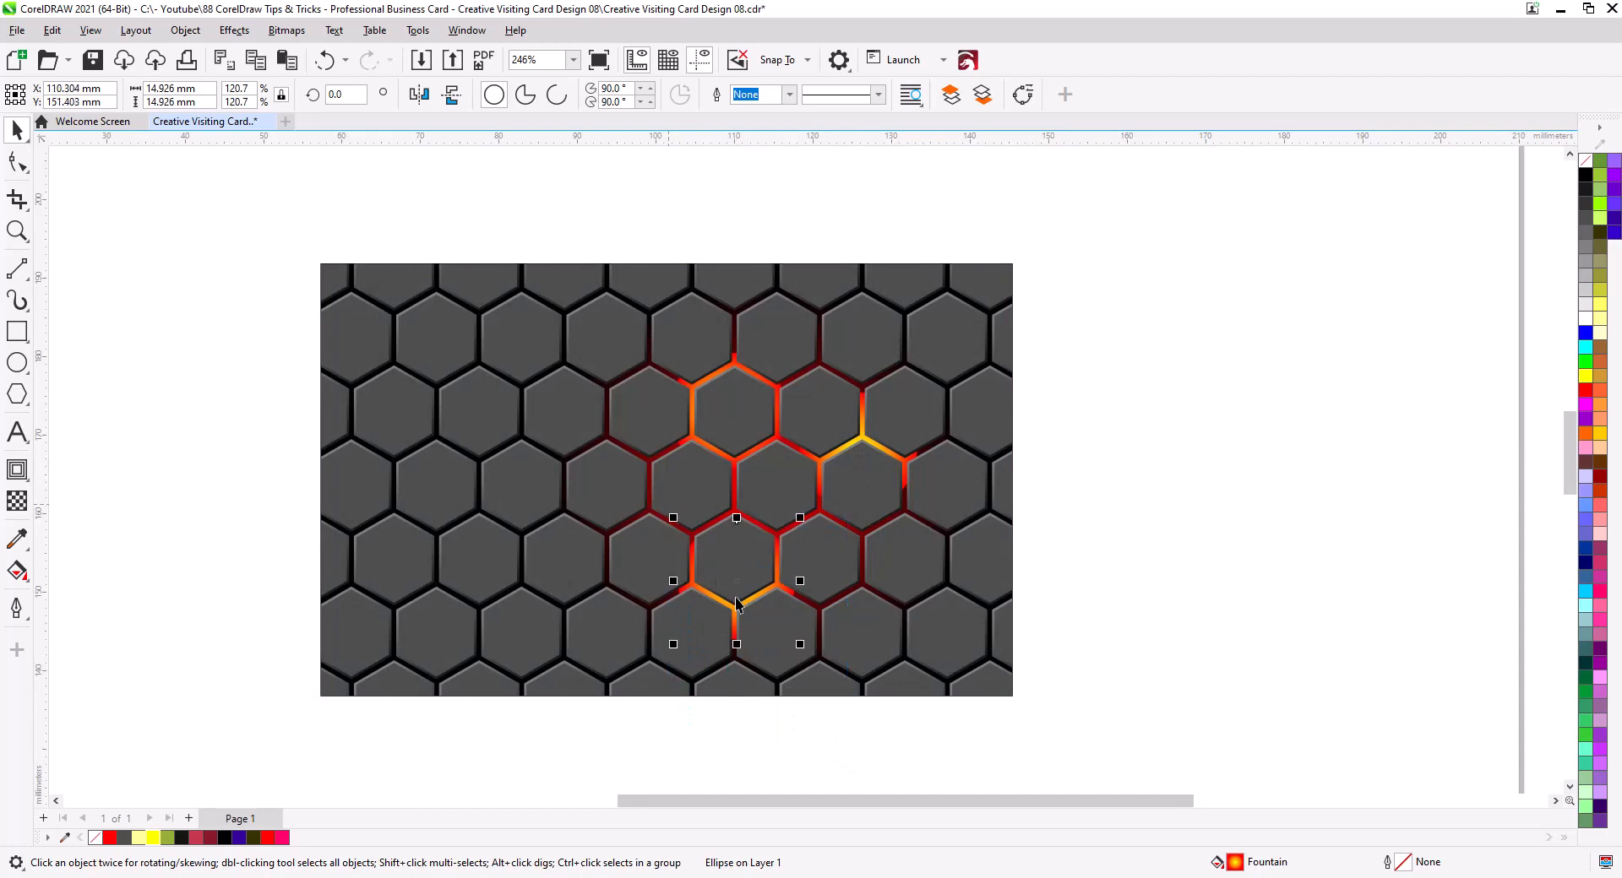
{"action": "left_click_drag", "start_coordinate": [734, 583], "coordinate": [692, 534]}
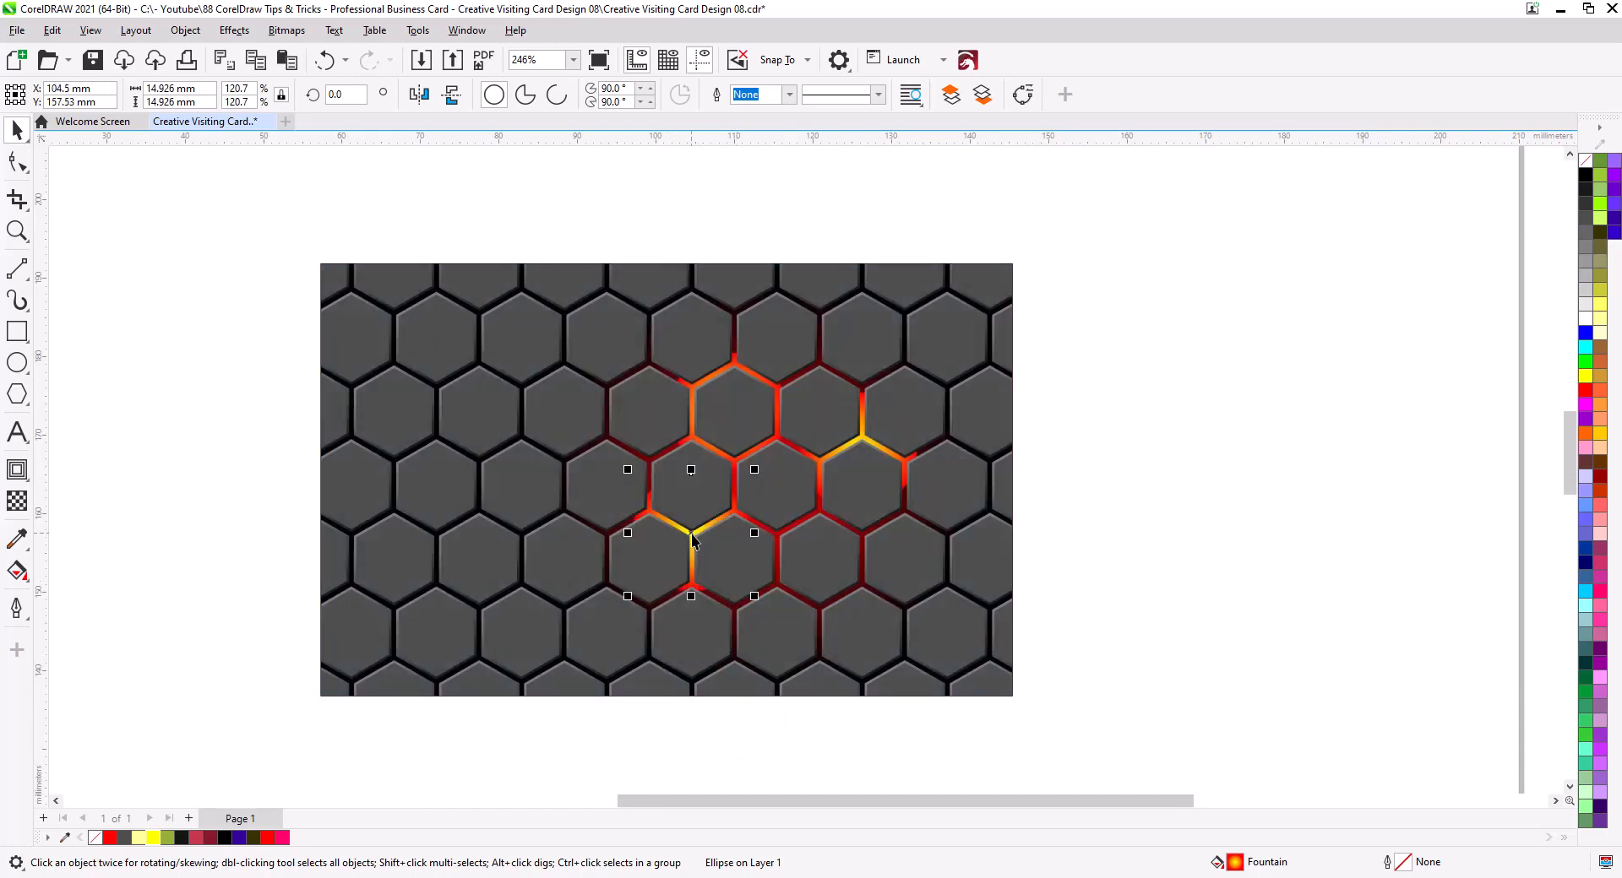
{"action": "left_click_drag", "start_coordinate": [640, 225], "coordinate": [813, 488]}
{"action": "left_click_drag", "start_coordinate": [727, 417], "coordinate": [693, 376]}
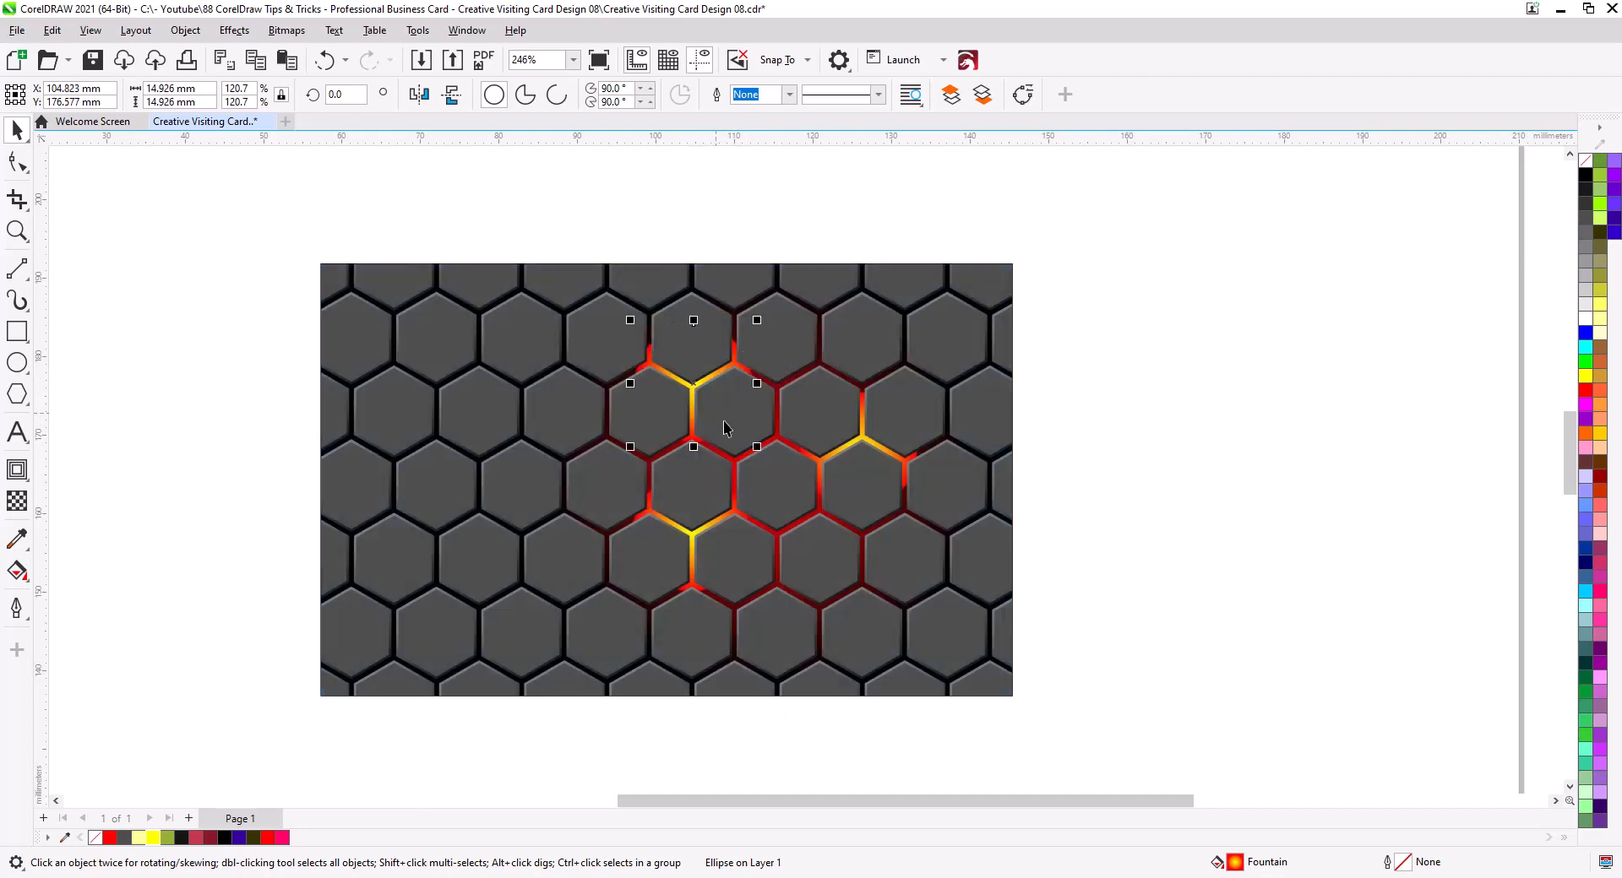
{"action": "left_click", "coordinate": [1086, 583]}
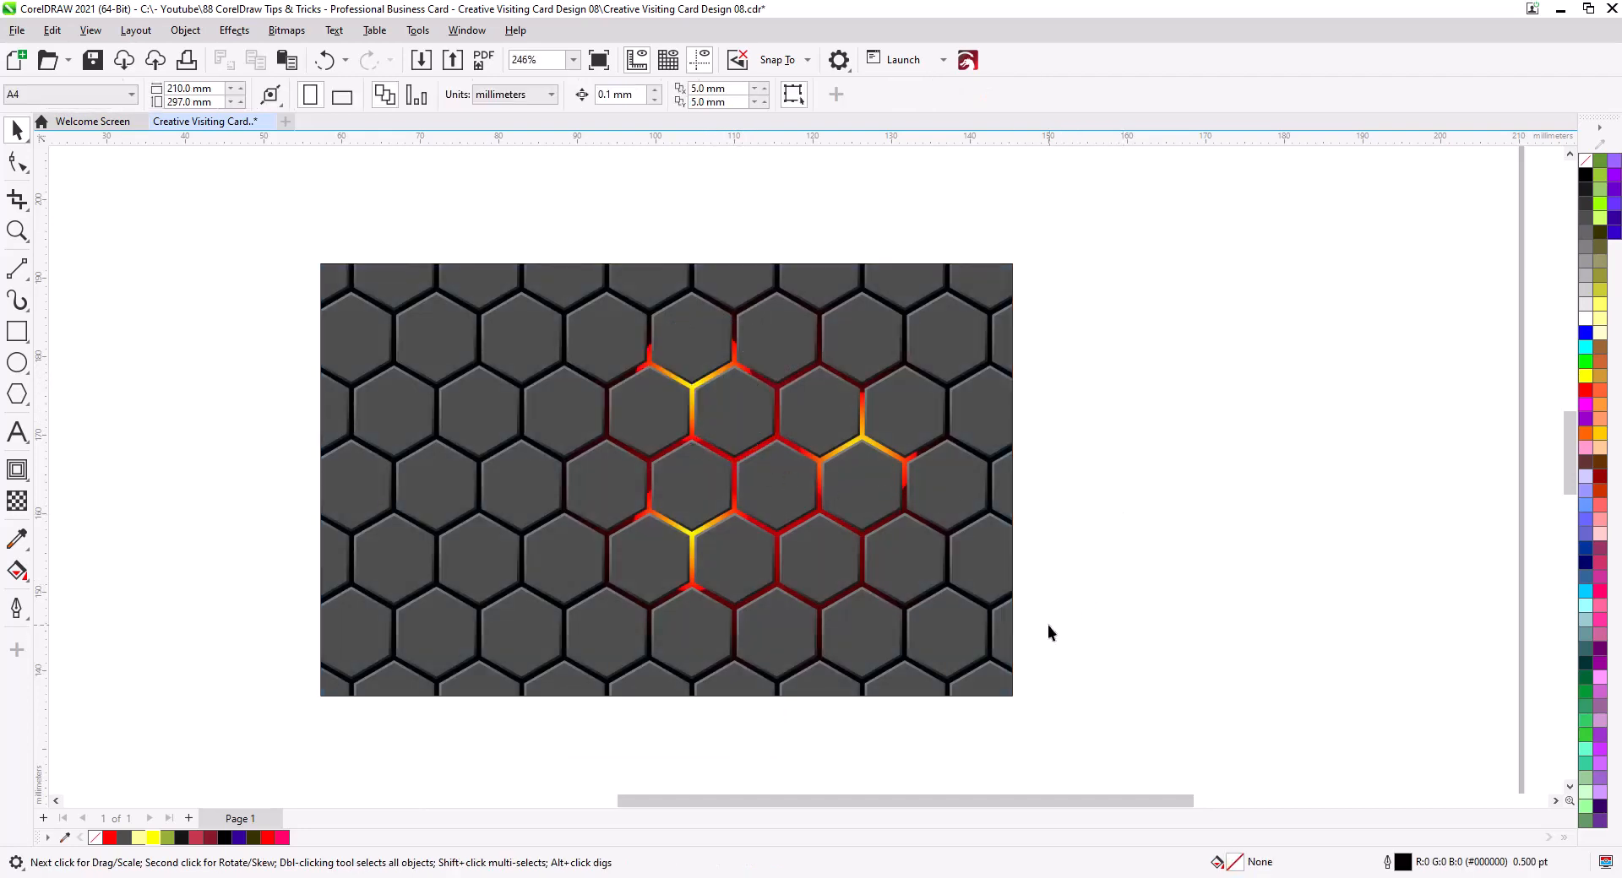
Step: Send the PowerClipped hexagon card to the back of the page
{"action": "left_click", "coordinate": [982, 644]}
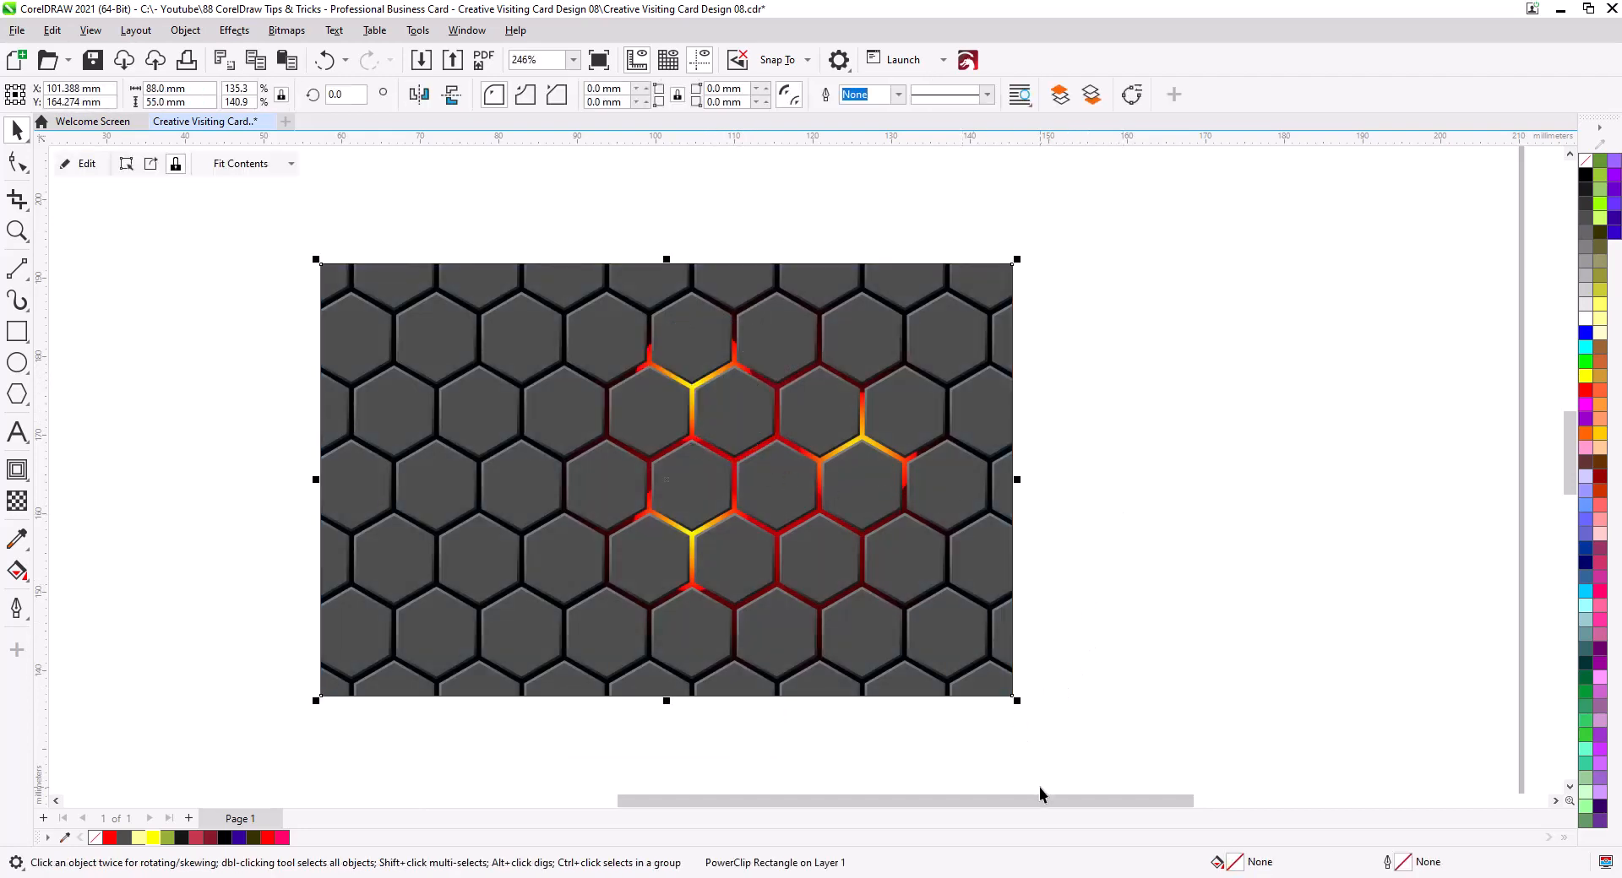
{"action": "right_click", "coordinate": [936, 635]}
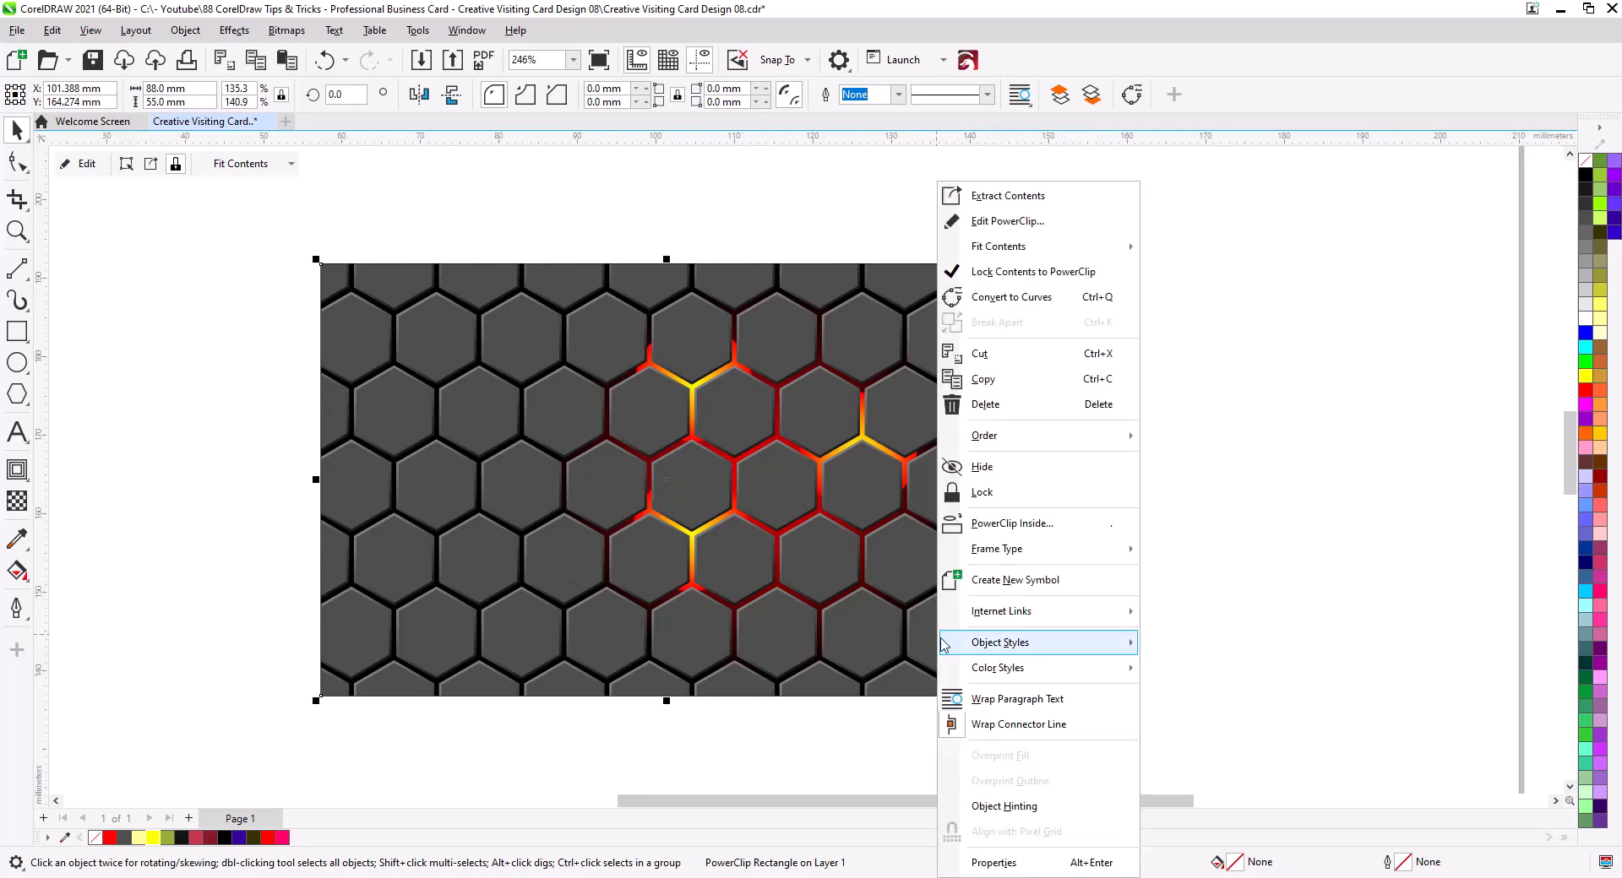
{"action": "mouse_move", "coordinate": [947, 639]}
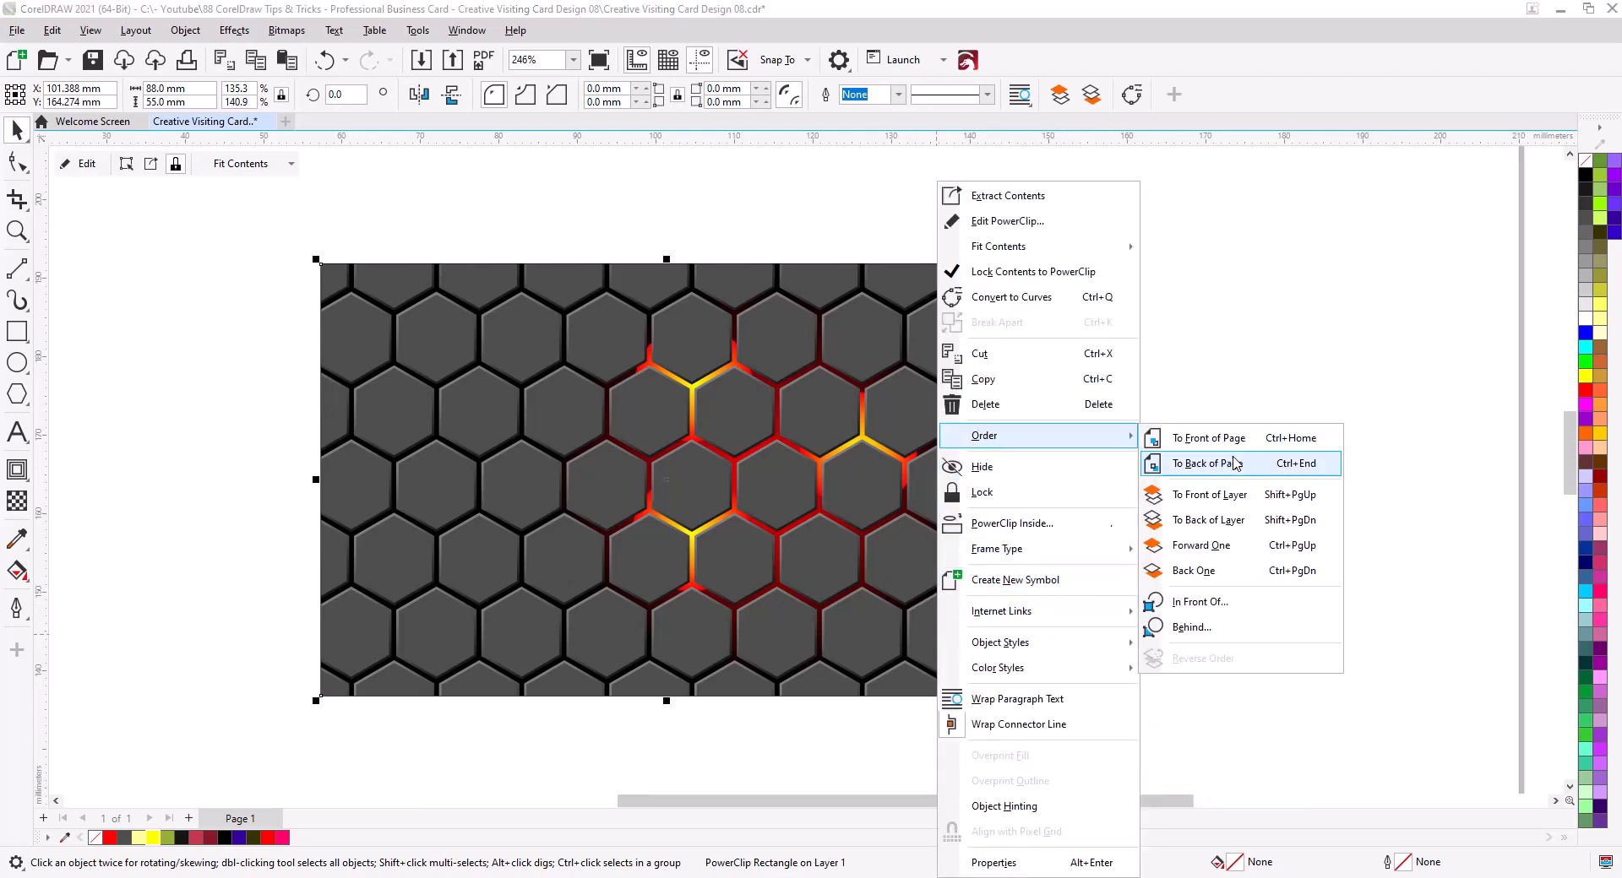
{"action": "left_click", "coordinate": [1235, 465]}
Step: Enlarge the background rectangle's elliptical red-to-black gradient so it reaches almost to the card's right edge and past its top
{"action": "left_click", "coordinate": [992, 623]}
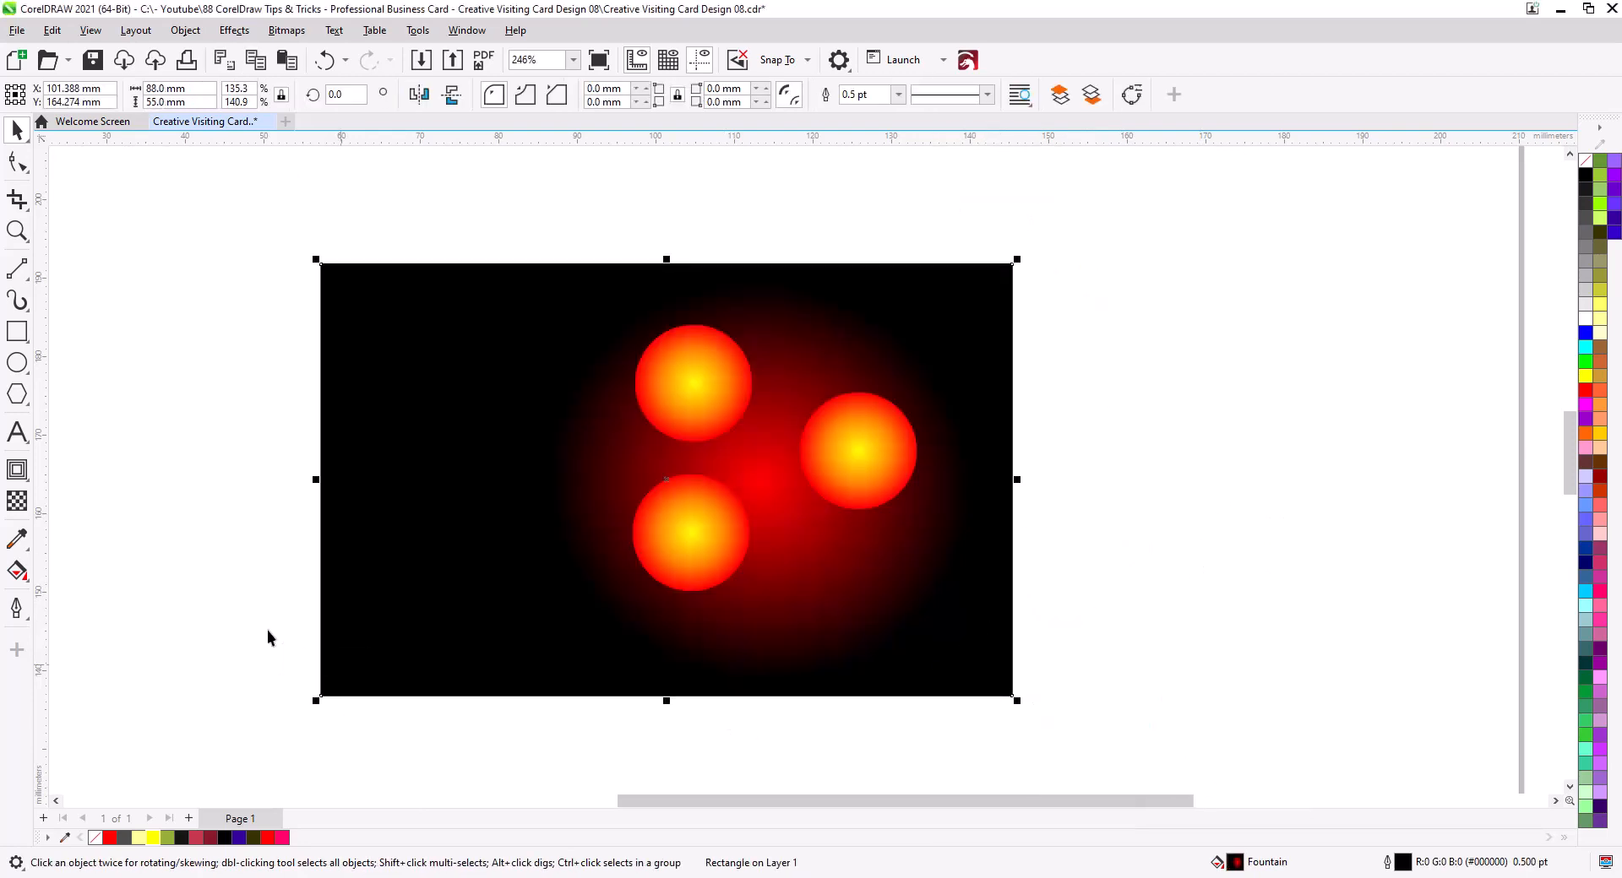
{"action": "left_click", "coordinate": [17, 571]}
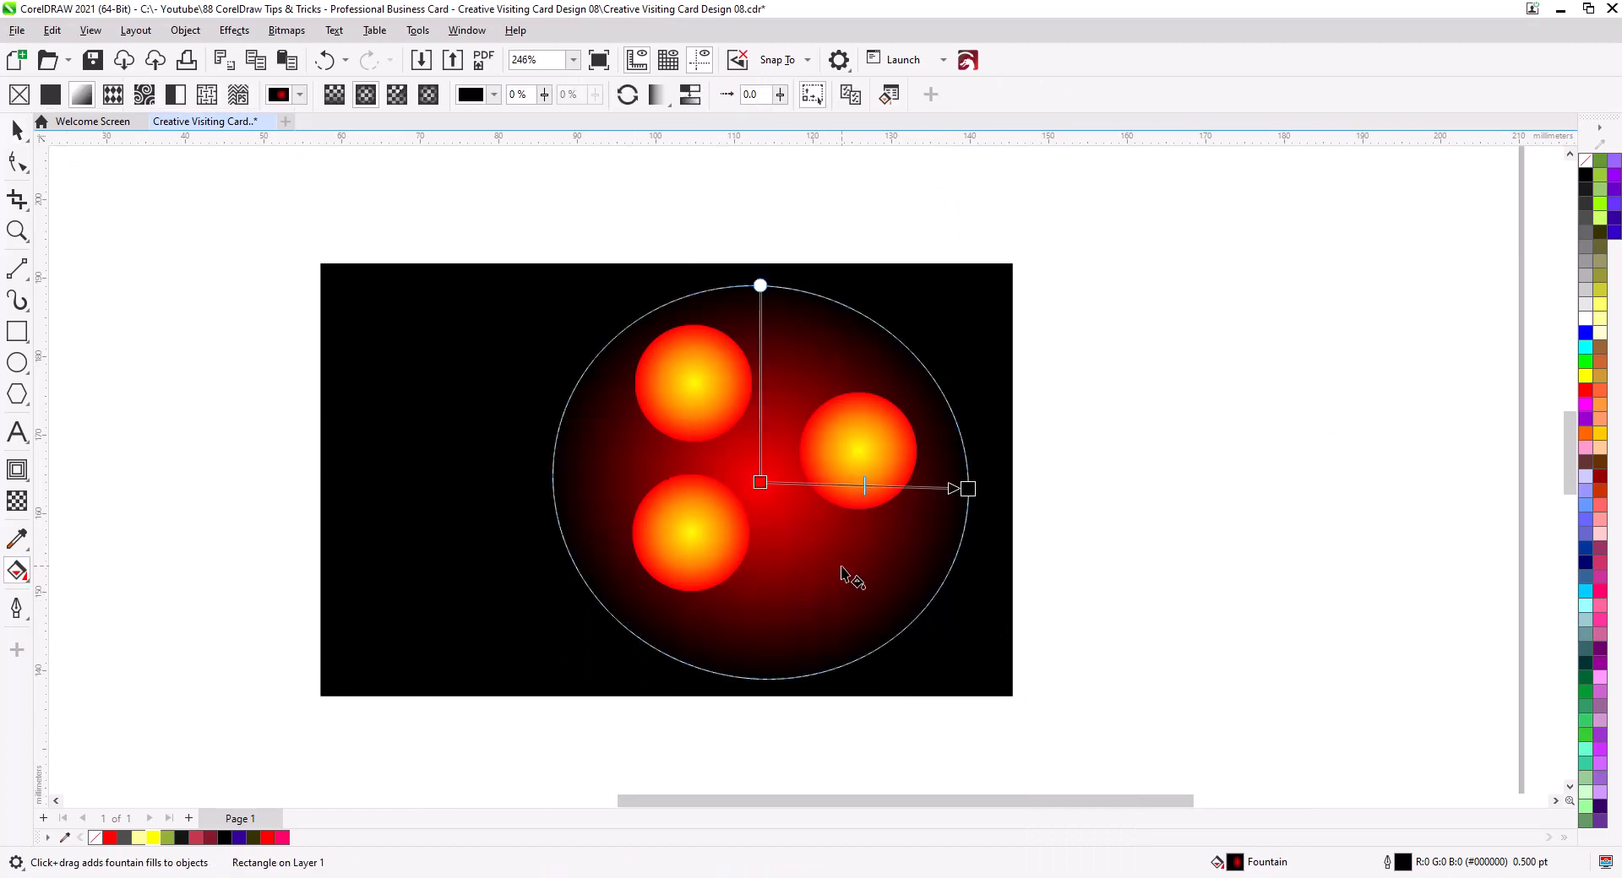
{"action": "left_click_drag", "start_coordinate": [963, 486], "coordinate": [1002, 478]}
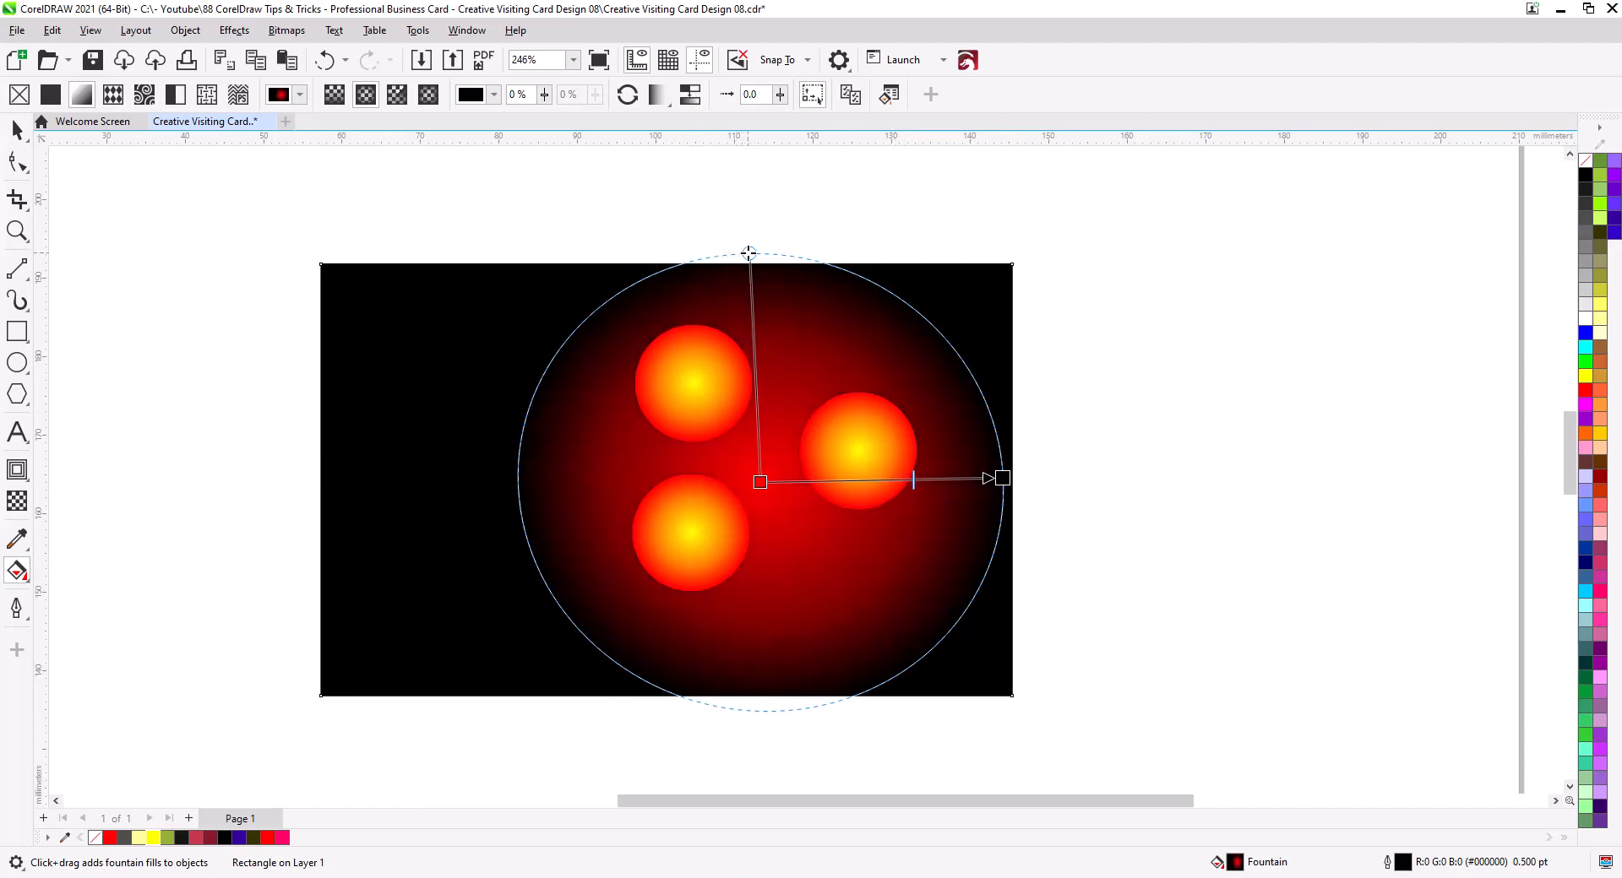
{"action": "left_click_drag", "start_coordinate": [748, 253], "coordinate": [756, 250]}
{"action": "left_click", "coordinate": [16, 129]}
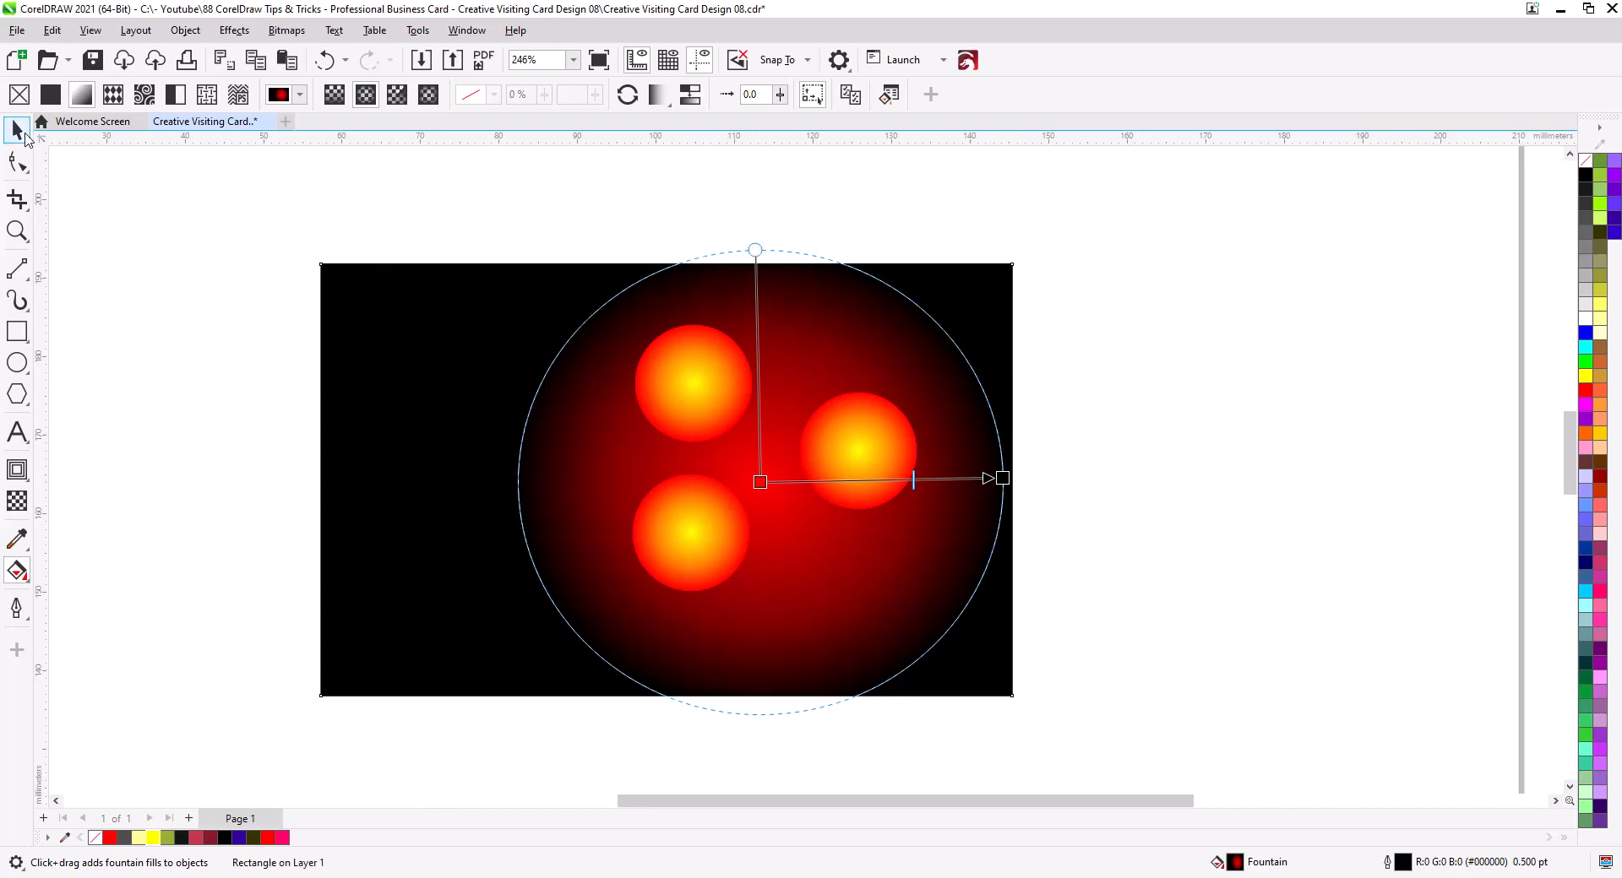
Step: Send the three glowing circles and the red-gradient rectangle together to the back of the page
{"action": "left_click", "coordinate": [860, 473]}
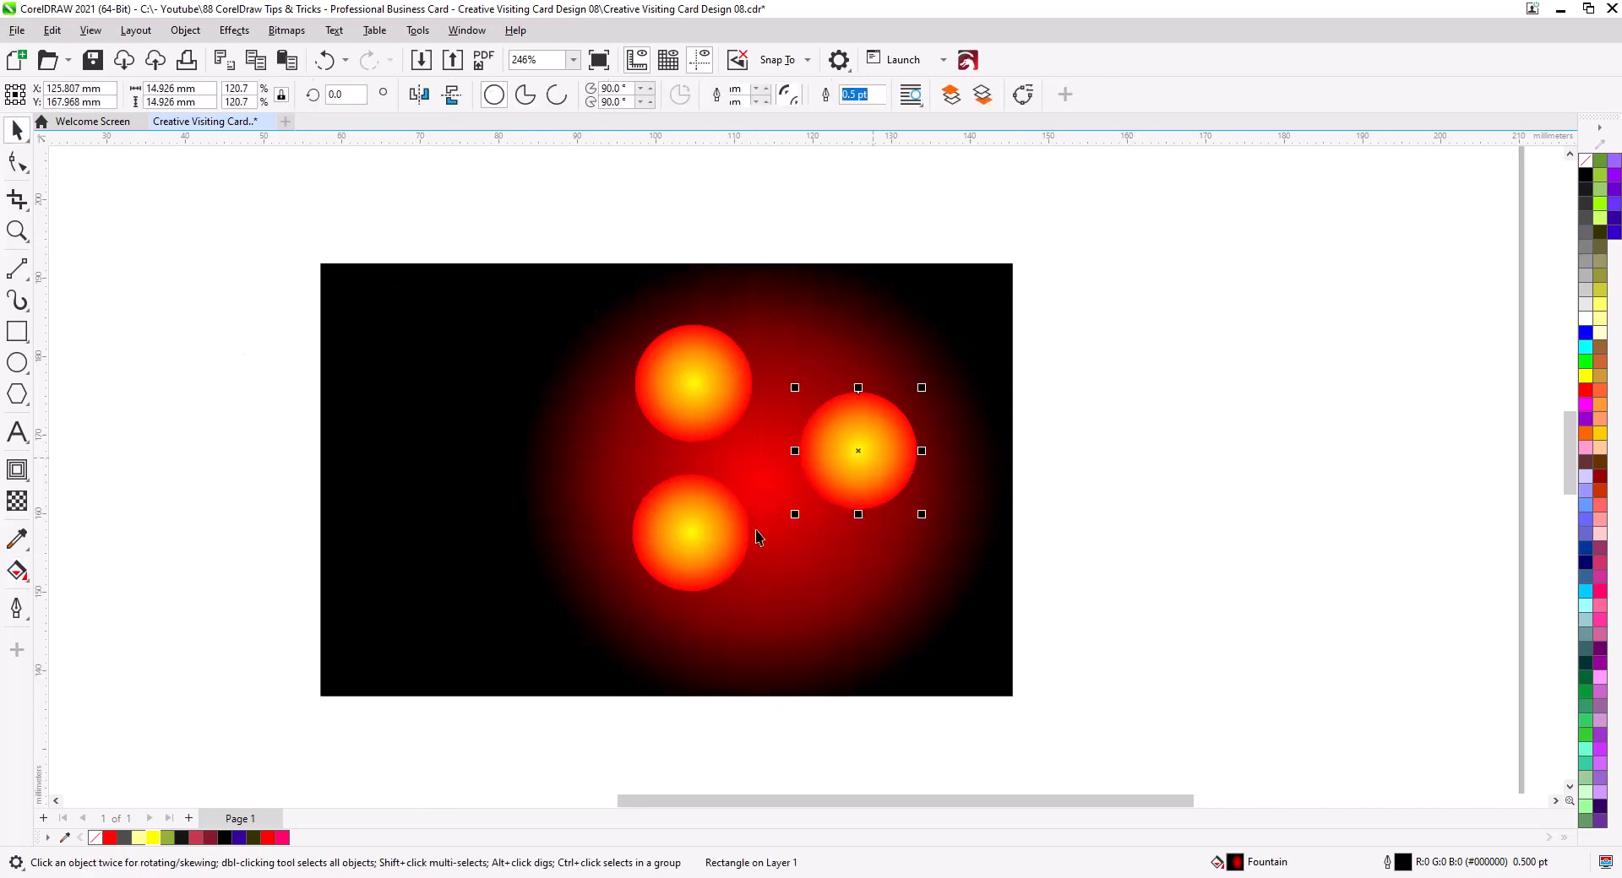
{"action": "left_click", "coordinate": [716, 527], "text": "shift"}
{"action": "left_click", "coordinate": [691, 416], "text": "shift"}
{"action": "left_click", "coordinate": [452, 487], "text": "shift"}
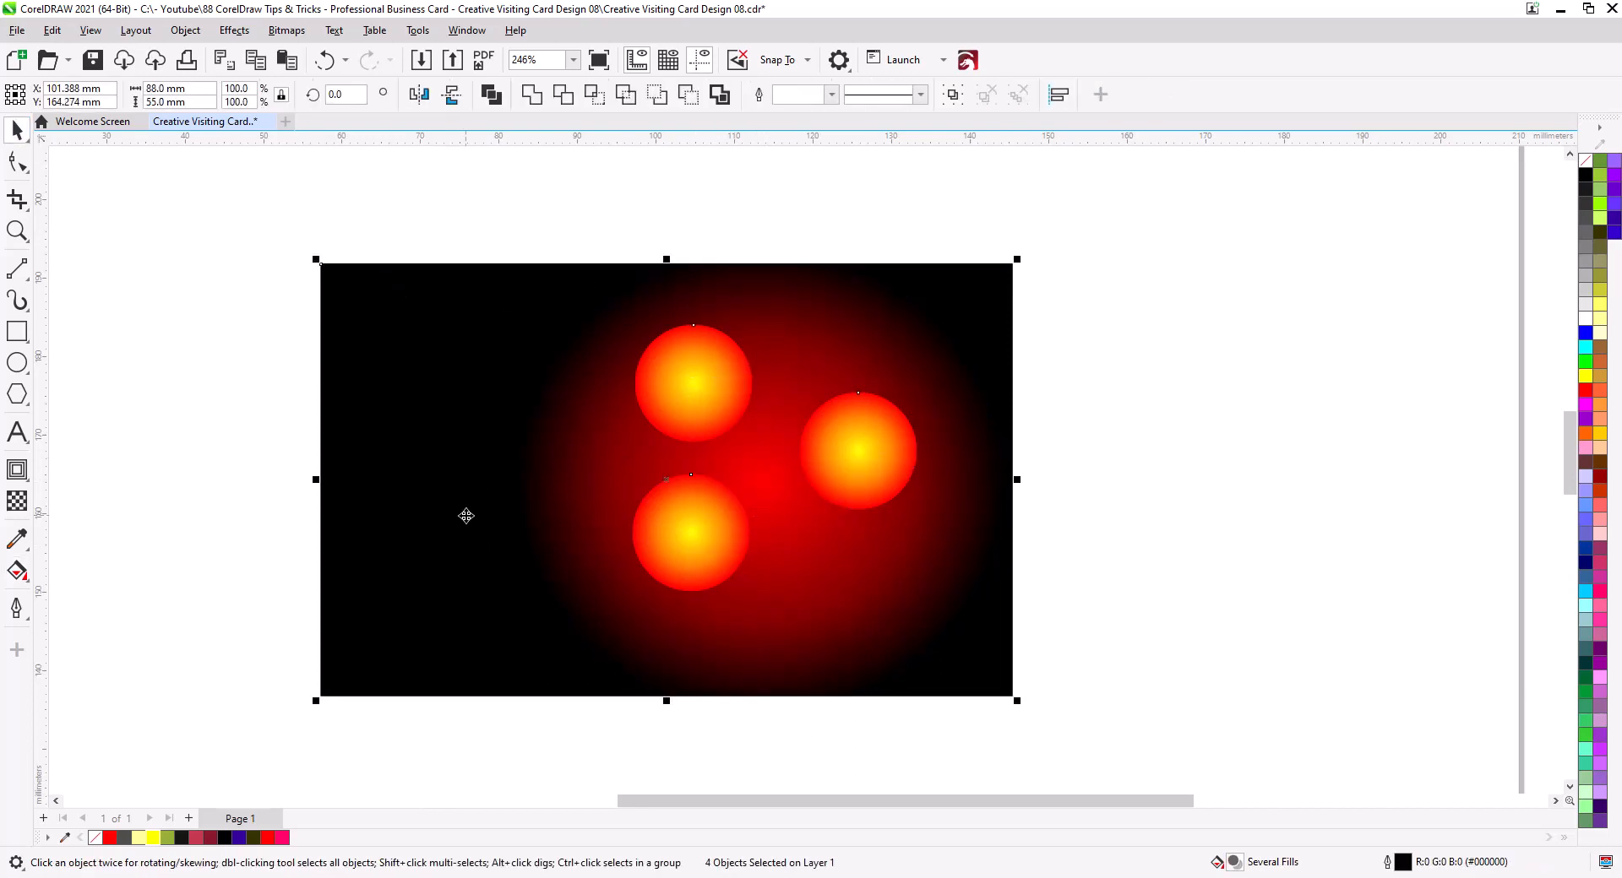
{"action": "right_click", "coordinate": [466, 515]}
{"action": "mouse_move", "coordinate": [561, 460]}
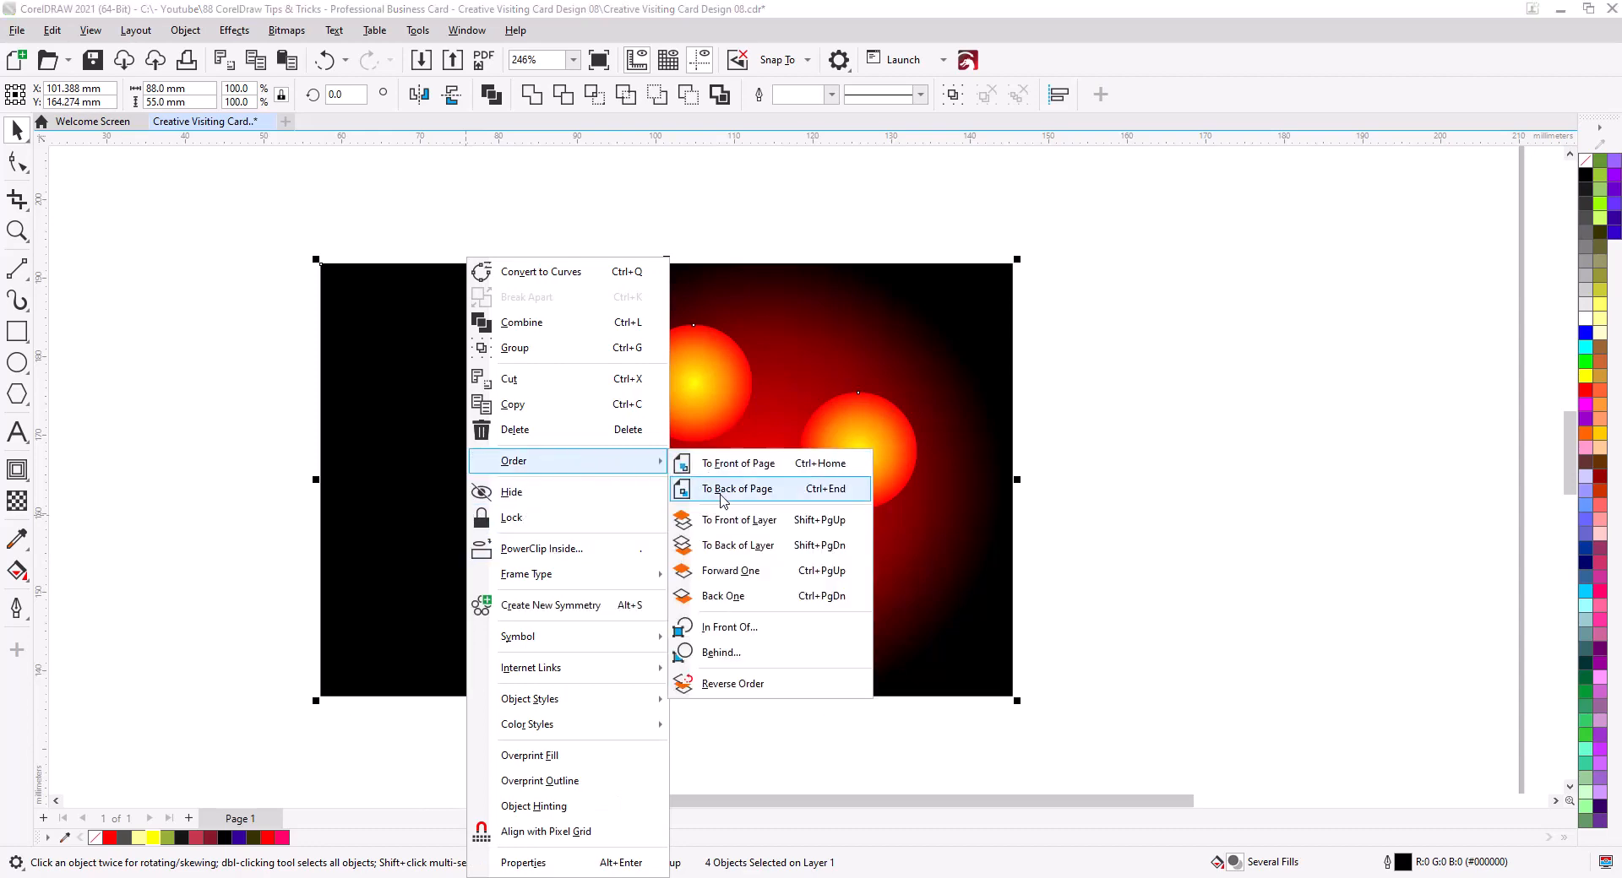
{"action": "left_click", "coordinate": [723, 498]}
{"action": "left_click", "coordinate": [1163, 598]}
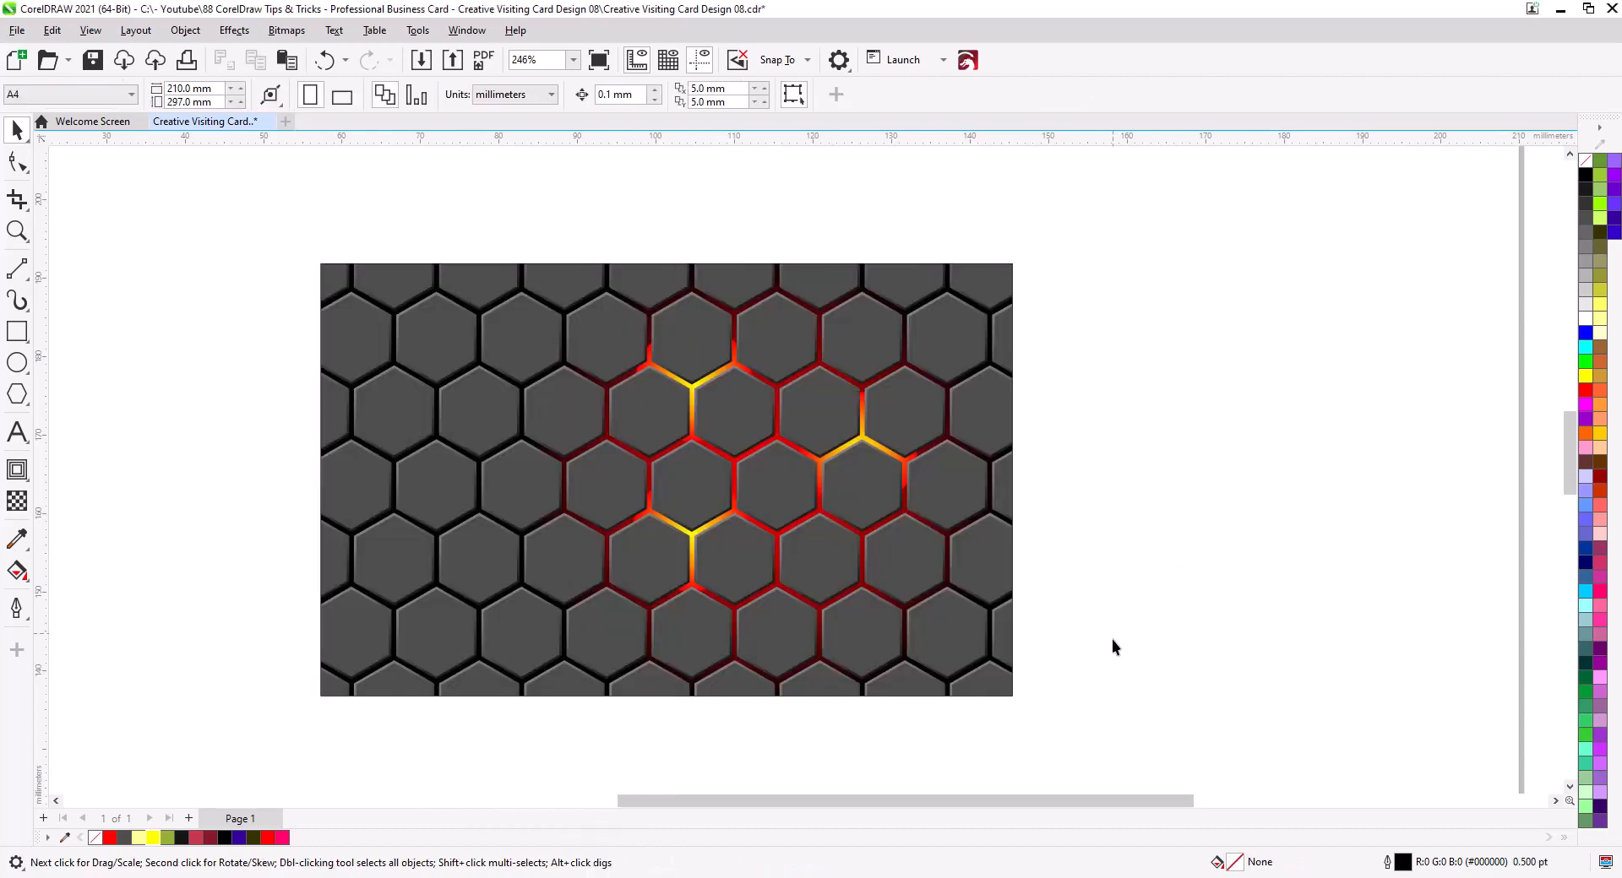
Step: Shift the three glowing circles together slightly down and to the right behind the honeycomb
{"action": "left_click_drag", "start_coordinate": [1183, 725], "coordinate": [541, 312]}
{"action": "left_click_drag", "start_coordinate": [777, 460], "coordinate": [818, 510]}
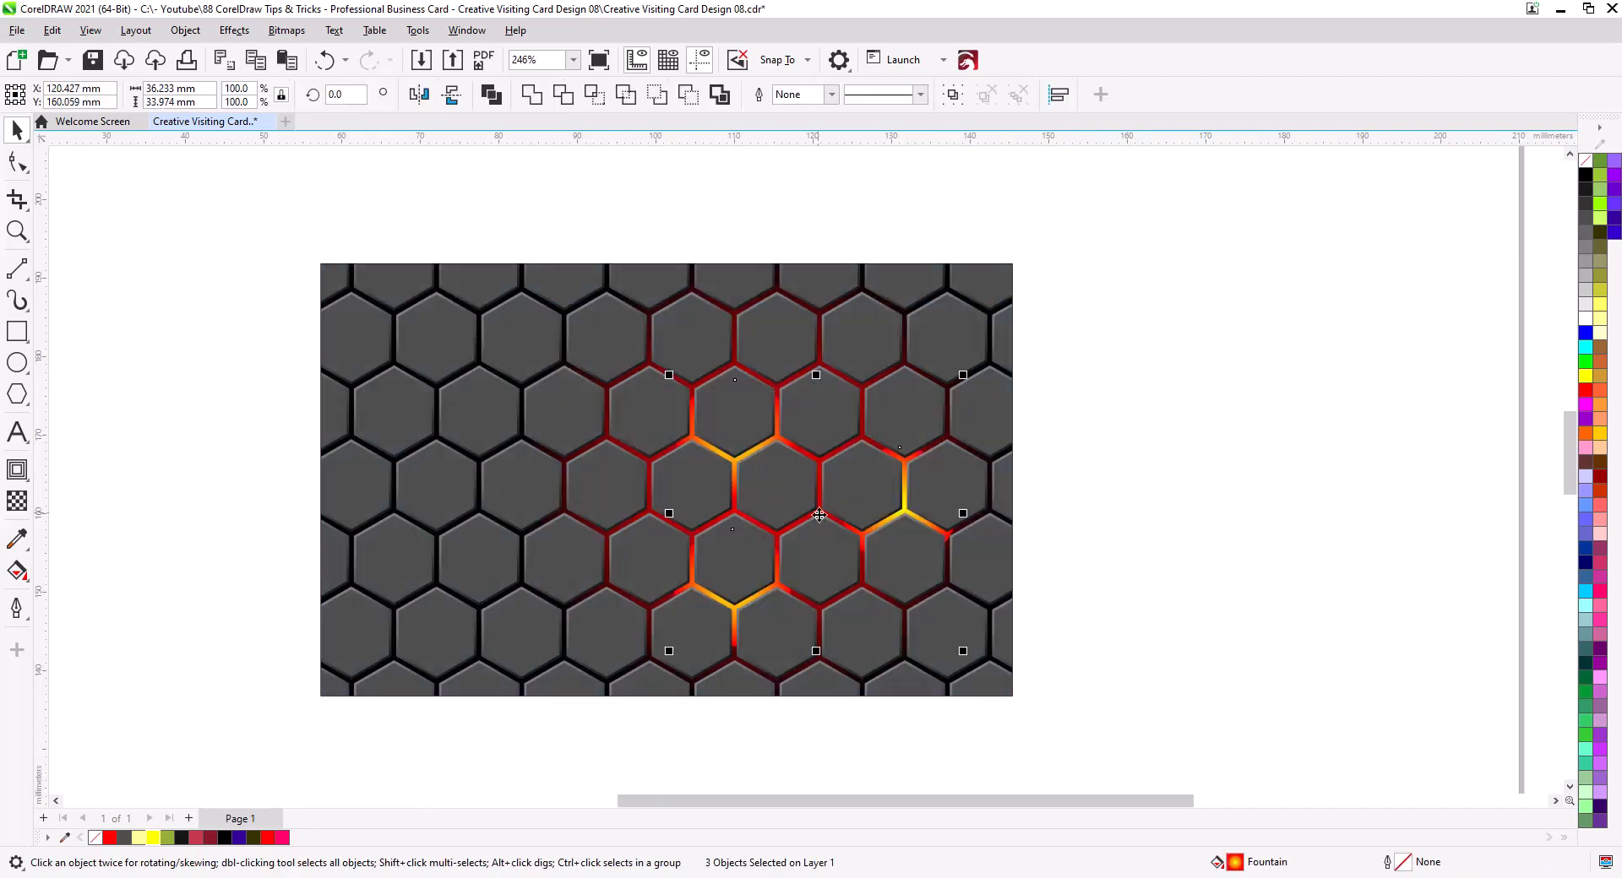
{"action": "left_click", "coordinate": [1096, 515]}
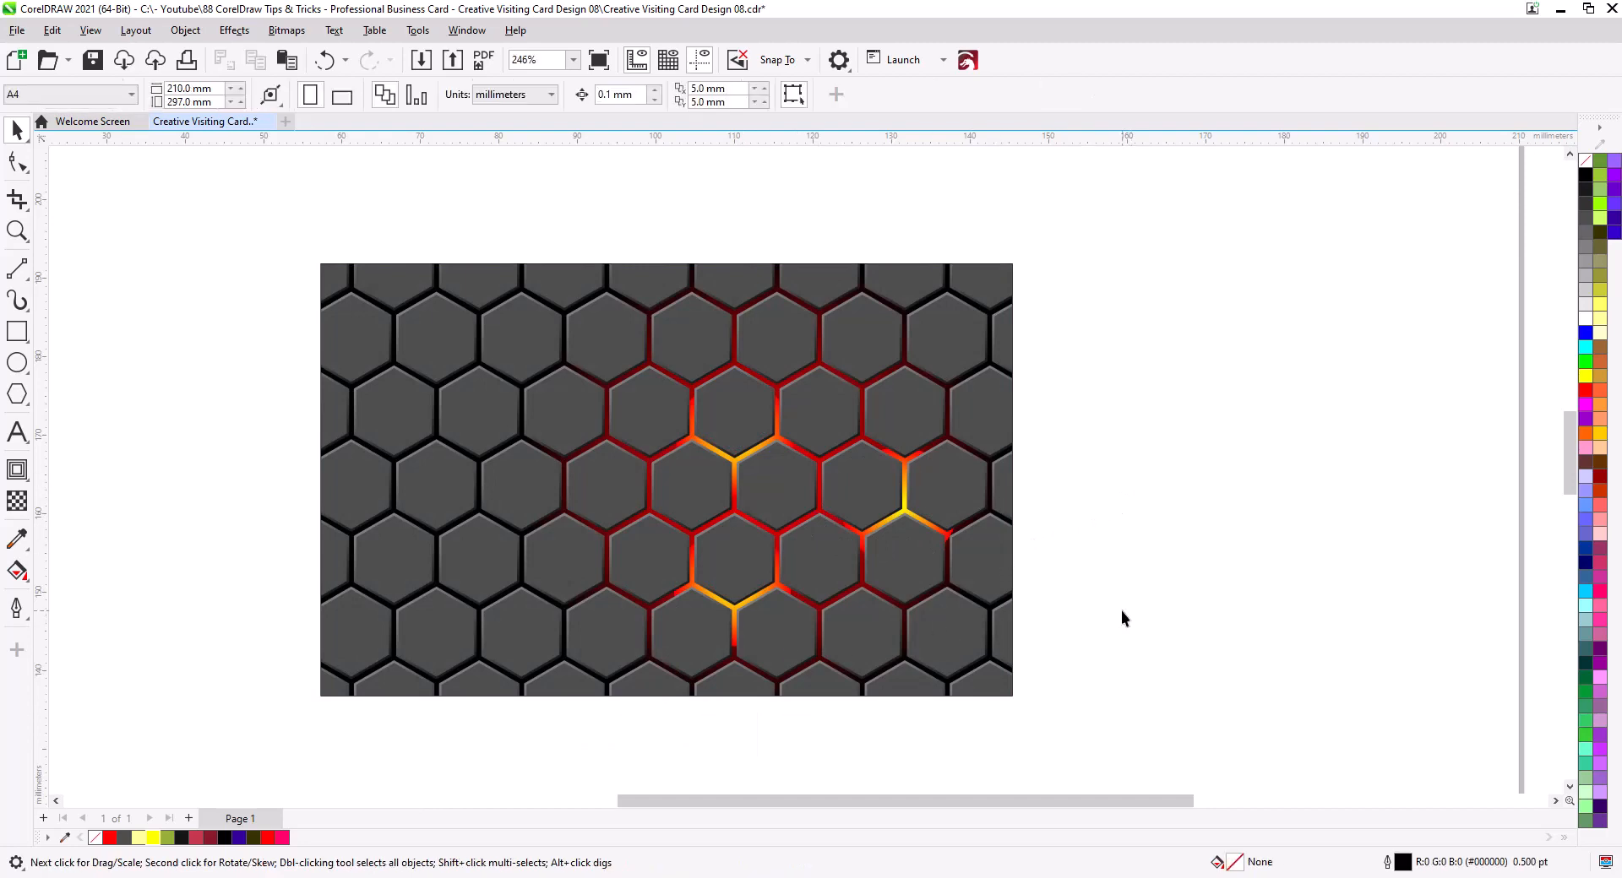
Step: Draw an 88 mm wide, about 9.9 mm high rectangle along the card's upper edge, fill it red and remove its outline
{"action": "left_click_drag", "start_coordinate": [1122, 610], "coordinate": [1162, 594]}
{"action": "scroll", "coordinate": [738, 363], "scroll_direction": "up", "scroll_amount": 2}
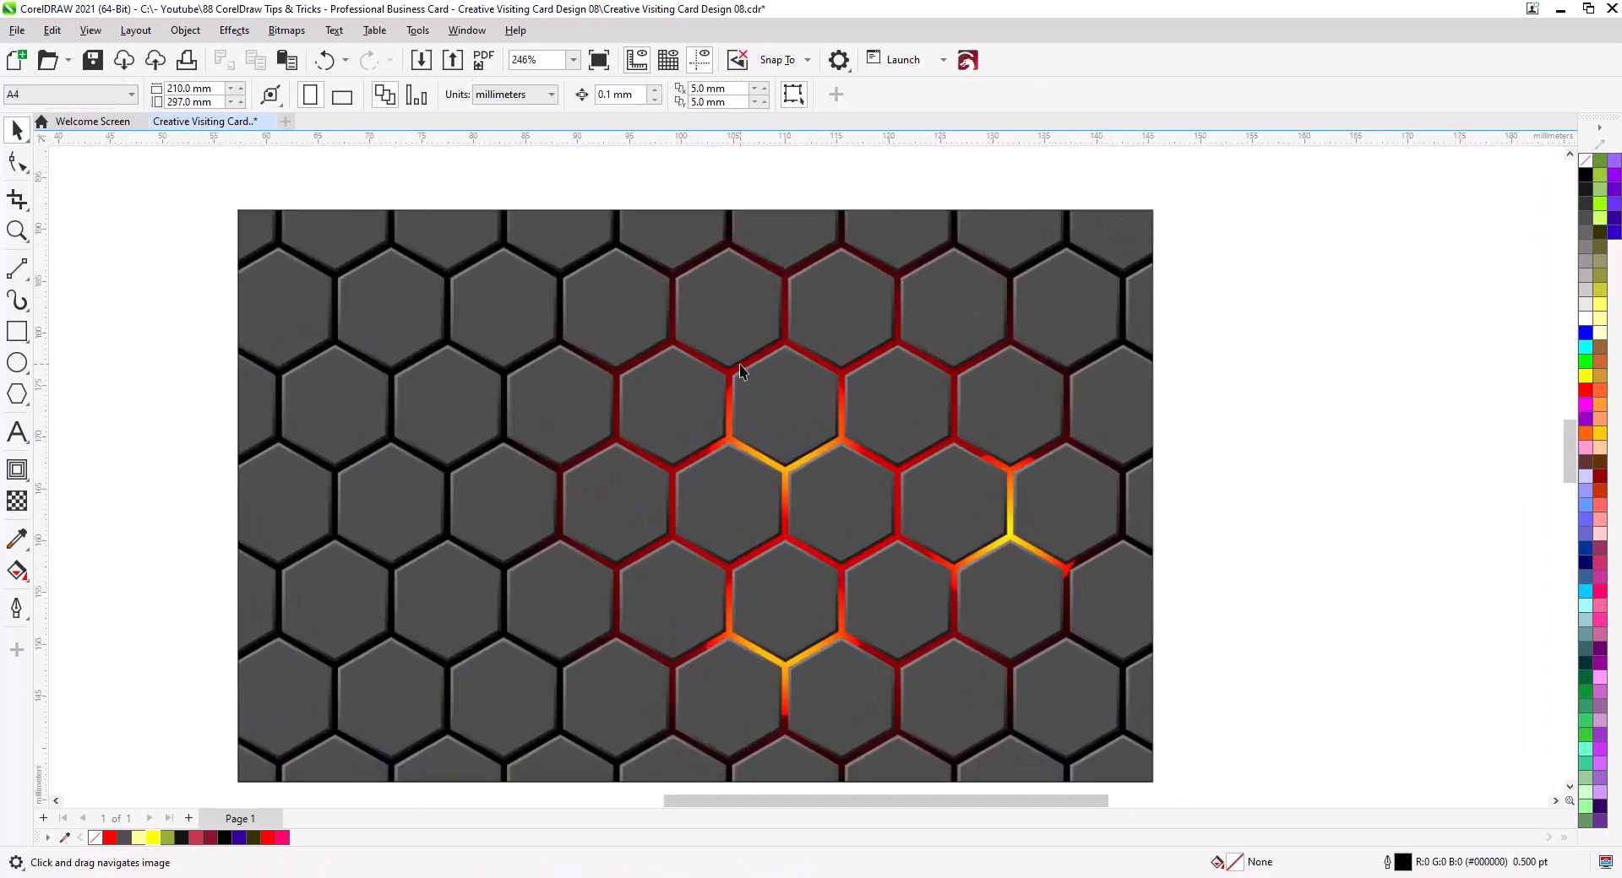
{"action": "left_click_drag", "start_coordinate": [746, 372], "coordinate": [804, 384]}
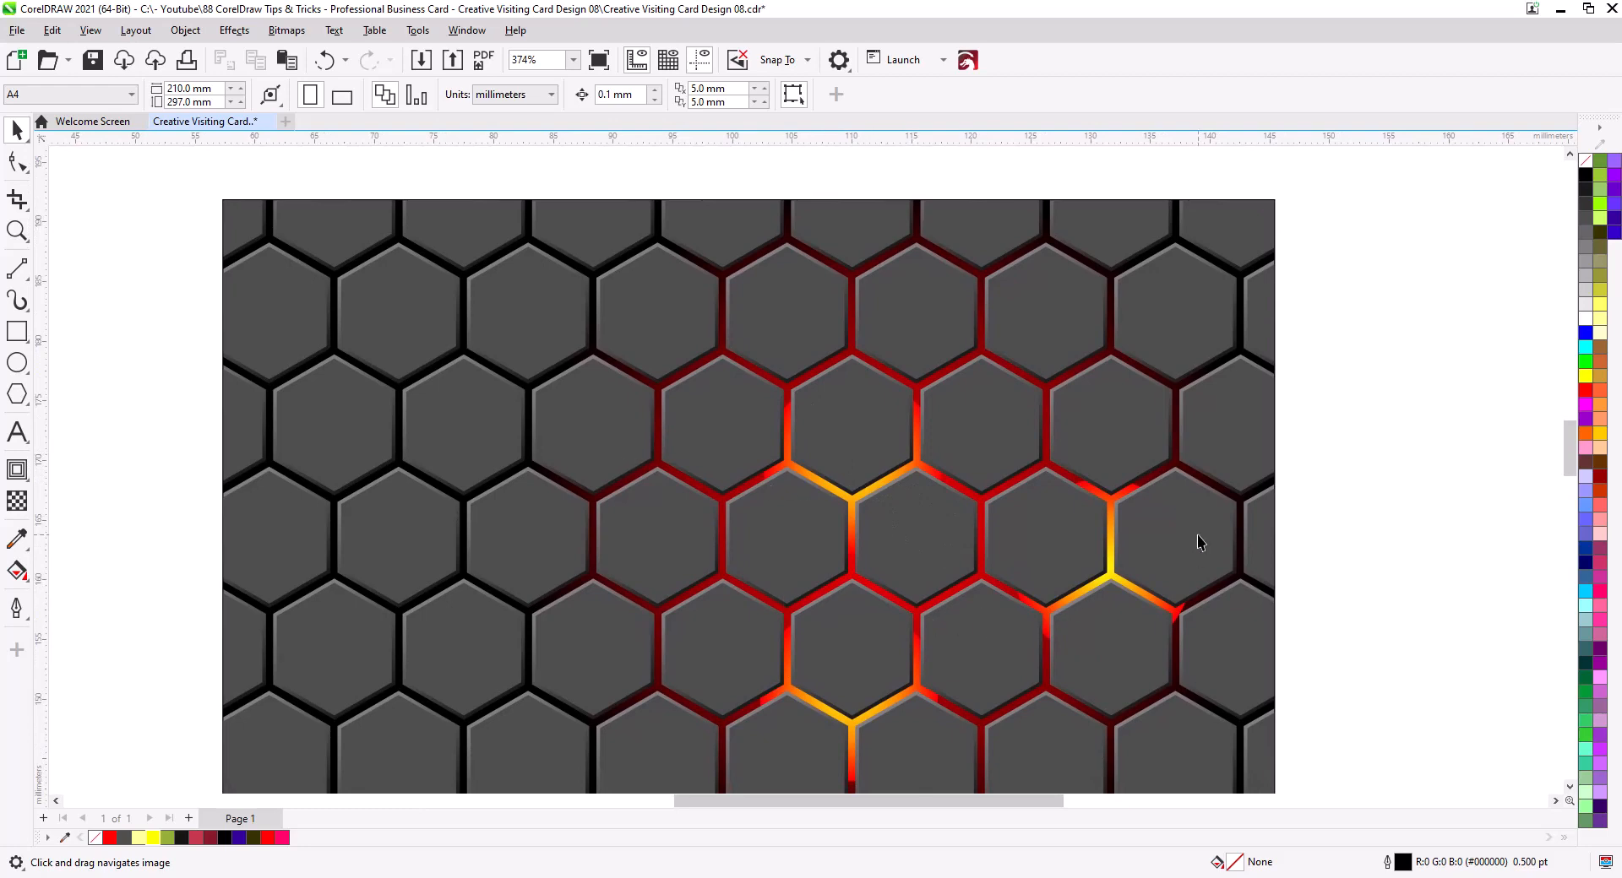
{"action": "scroll", "coordinate": [921, 390], "scroll_direction": "down", "scroll_amount": 1}
{"action": "left_click_drag", "start_coordinate": [881, 366], "coordinate": [880, 509]}
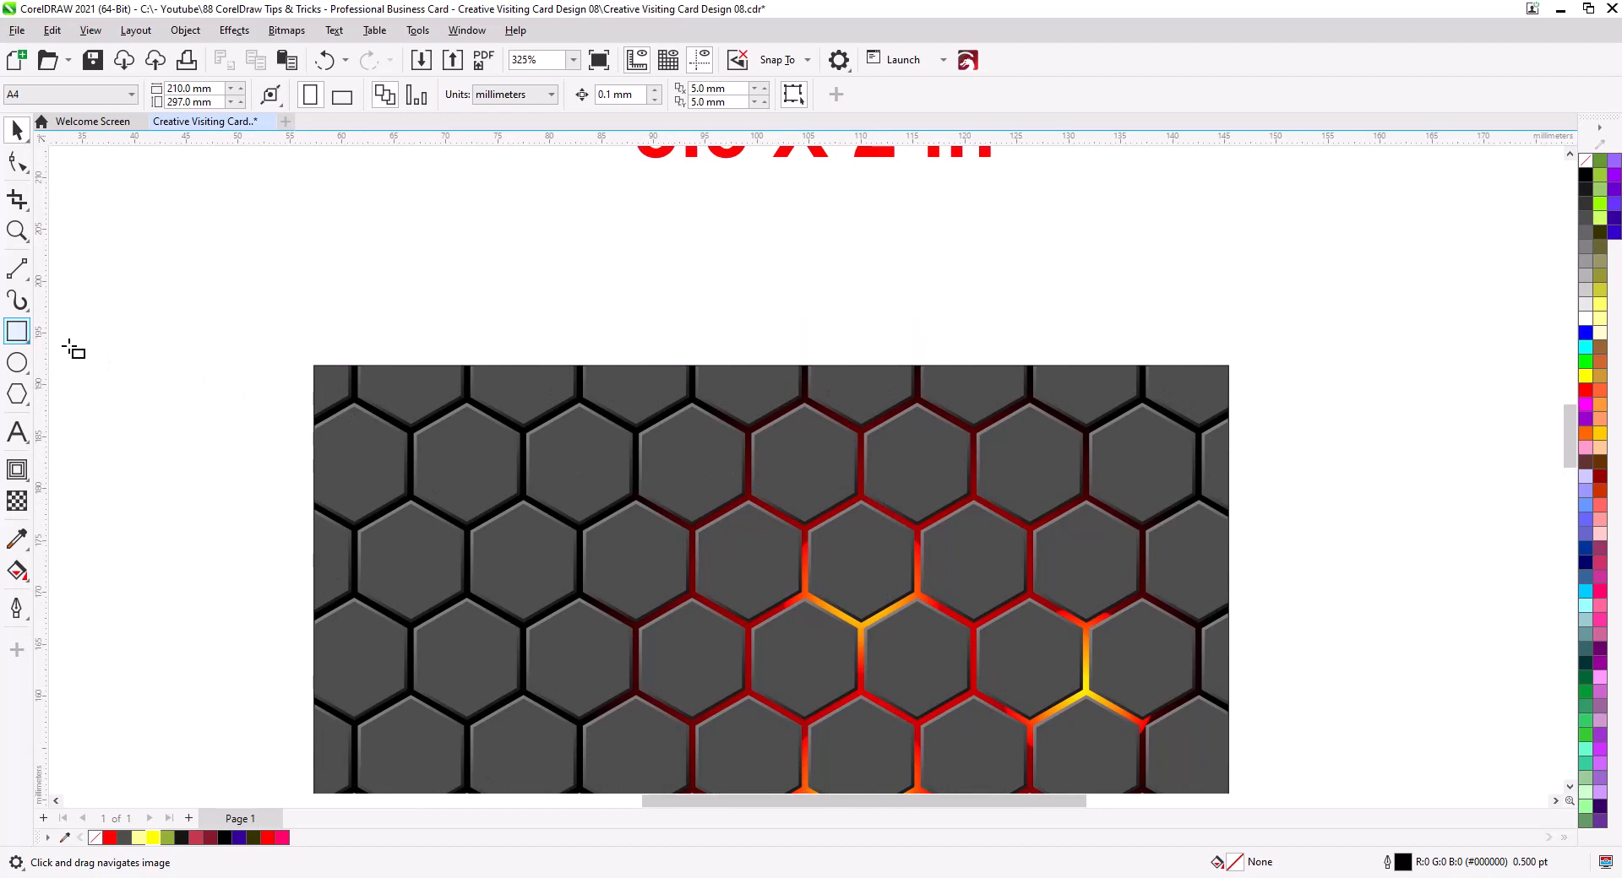
{"action": "left_click_drag", "start_coordinate": [314, 366], "coordinate": [1229, 470]}
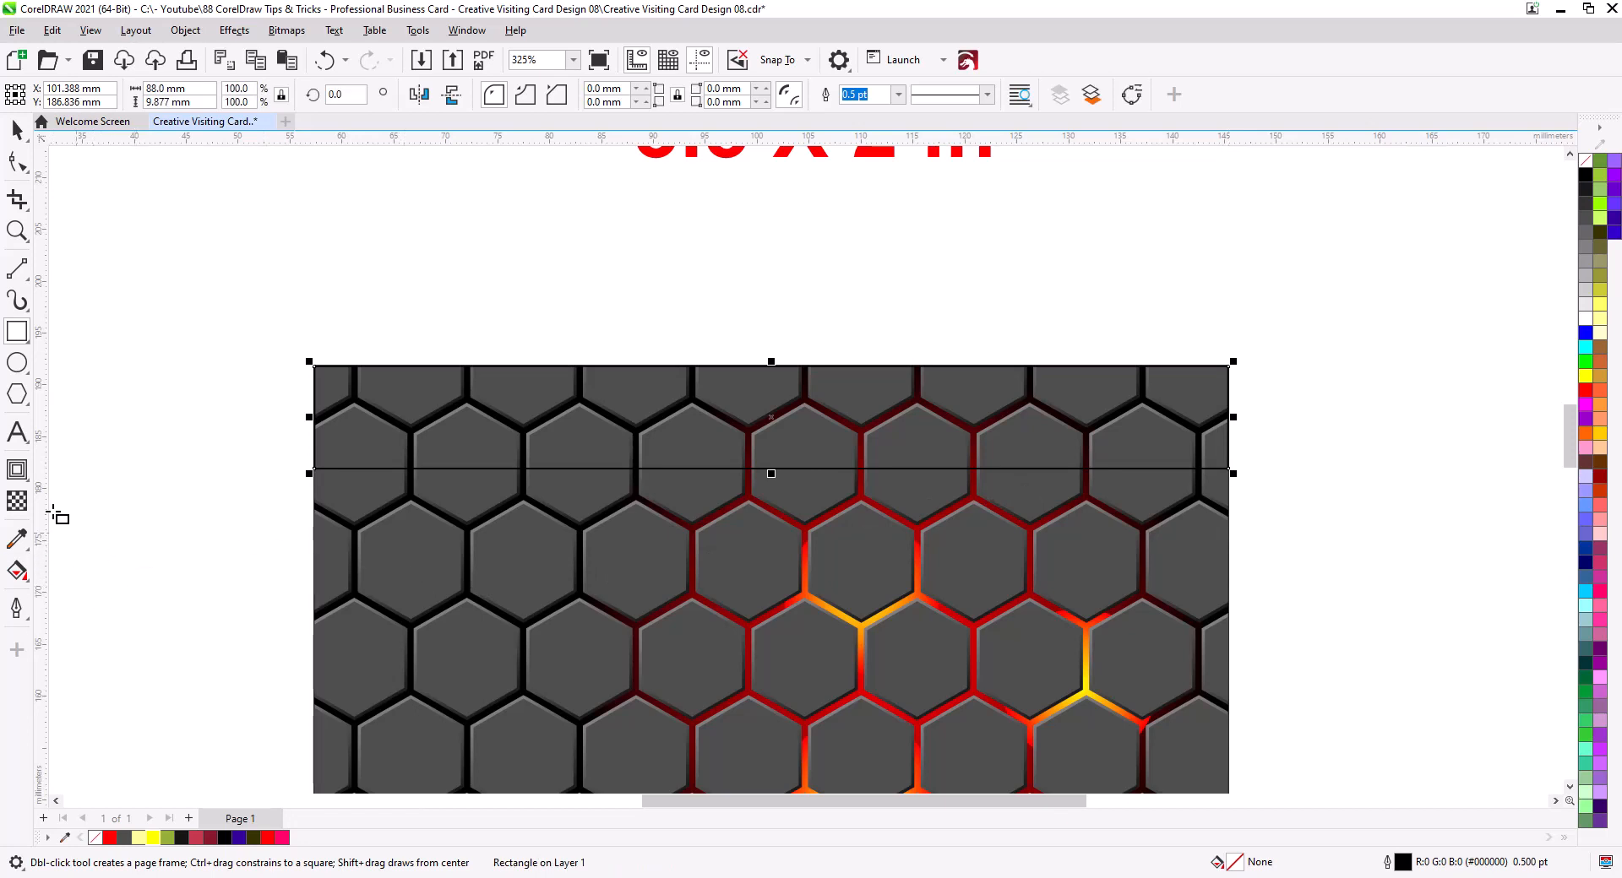
{"action": "left_click", "coordinate": [110, 838]}
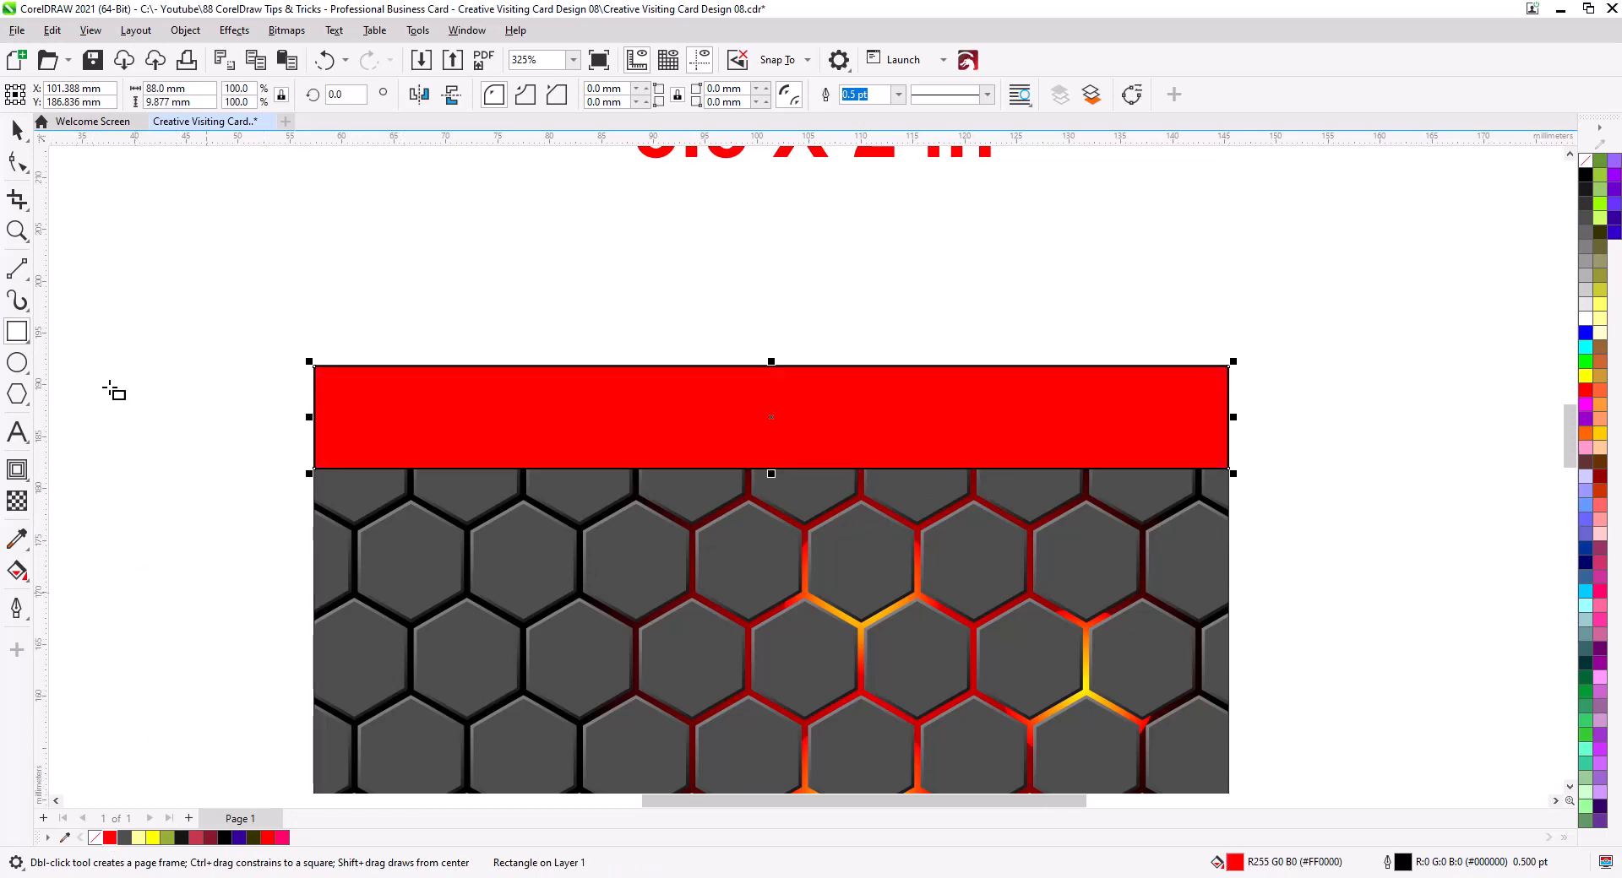
{"action": "left_click", "coordinate": [17, 129]}
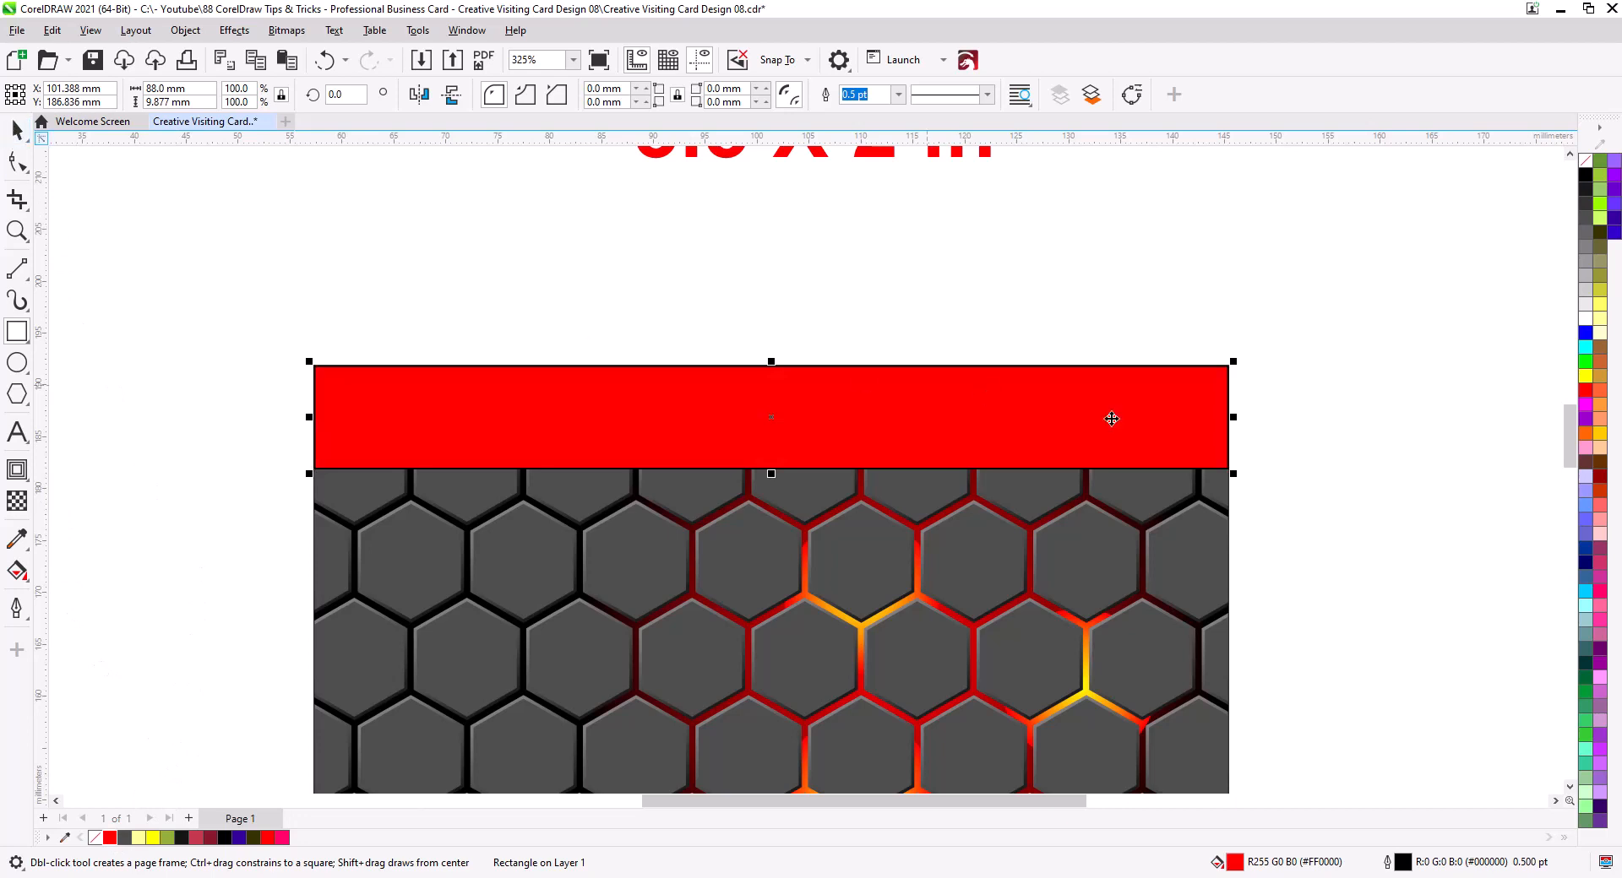
{"action": "right_click", "coordinate": [1585, 166]}
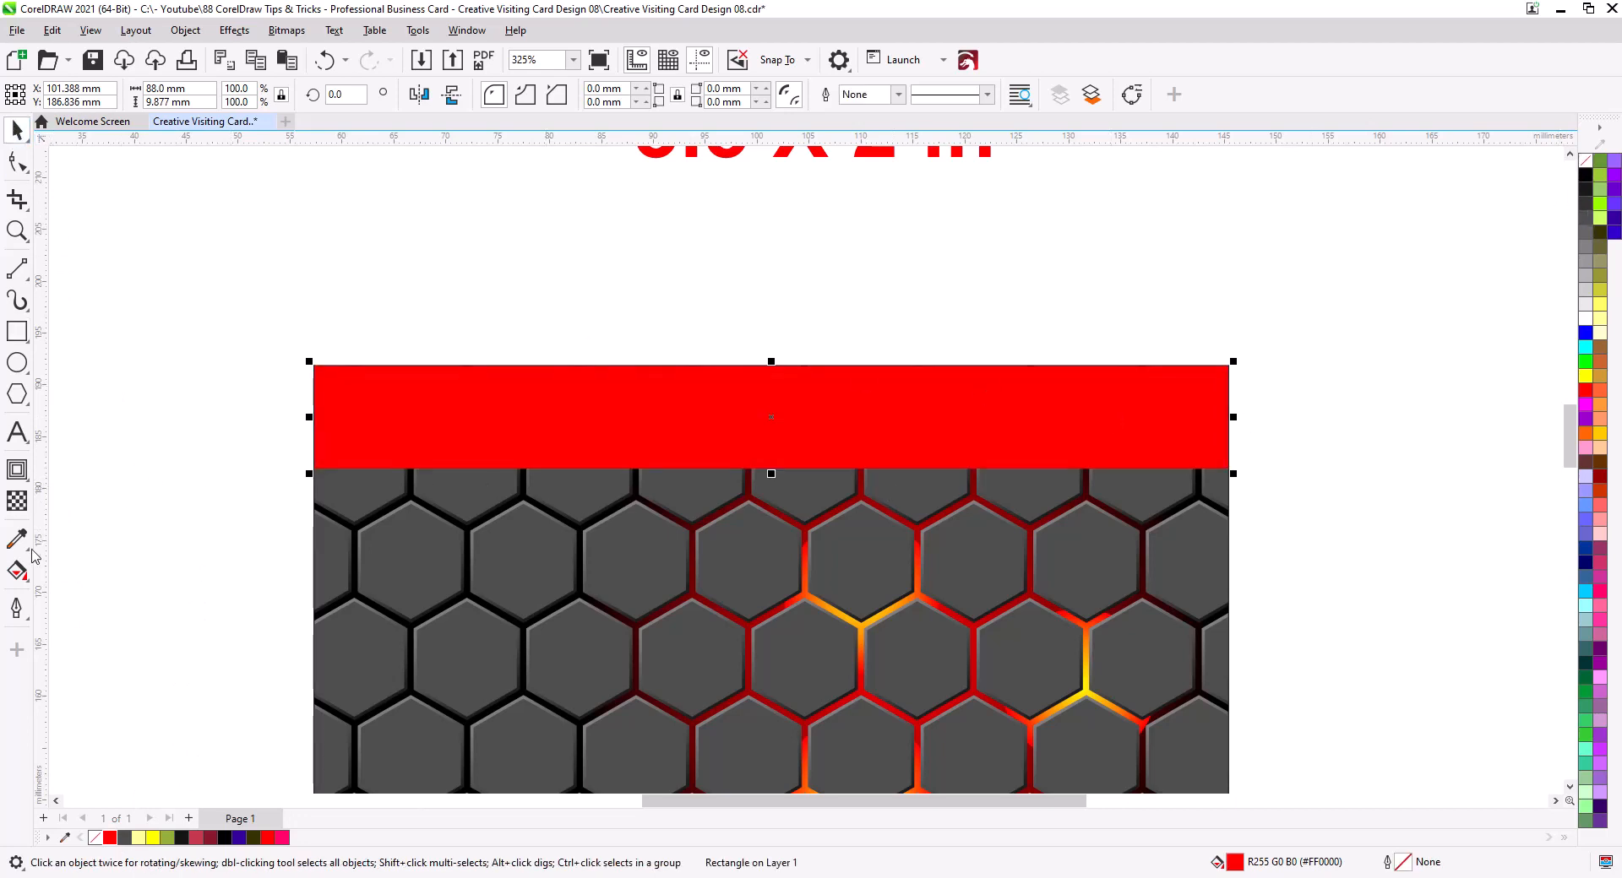
Step: Apply a horizontal linear gradient to the strip from its right end toward the left, with red at both ends
{"action": "left_click", "coordinate": [17, 571]}
{"action": "left_click_drag", "start_coordinate": [1226, 408], "coordinate": [366, 414]}
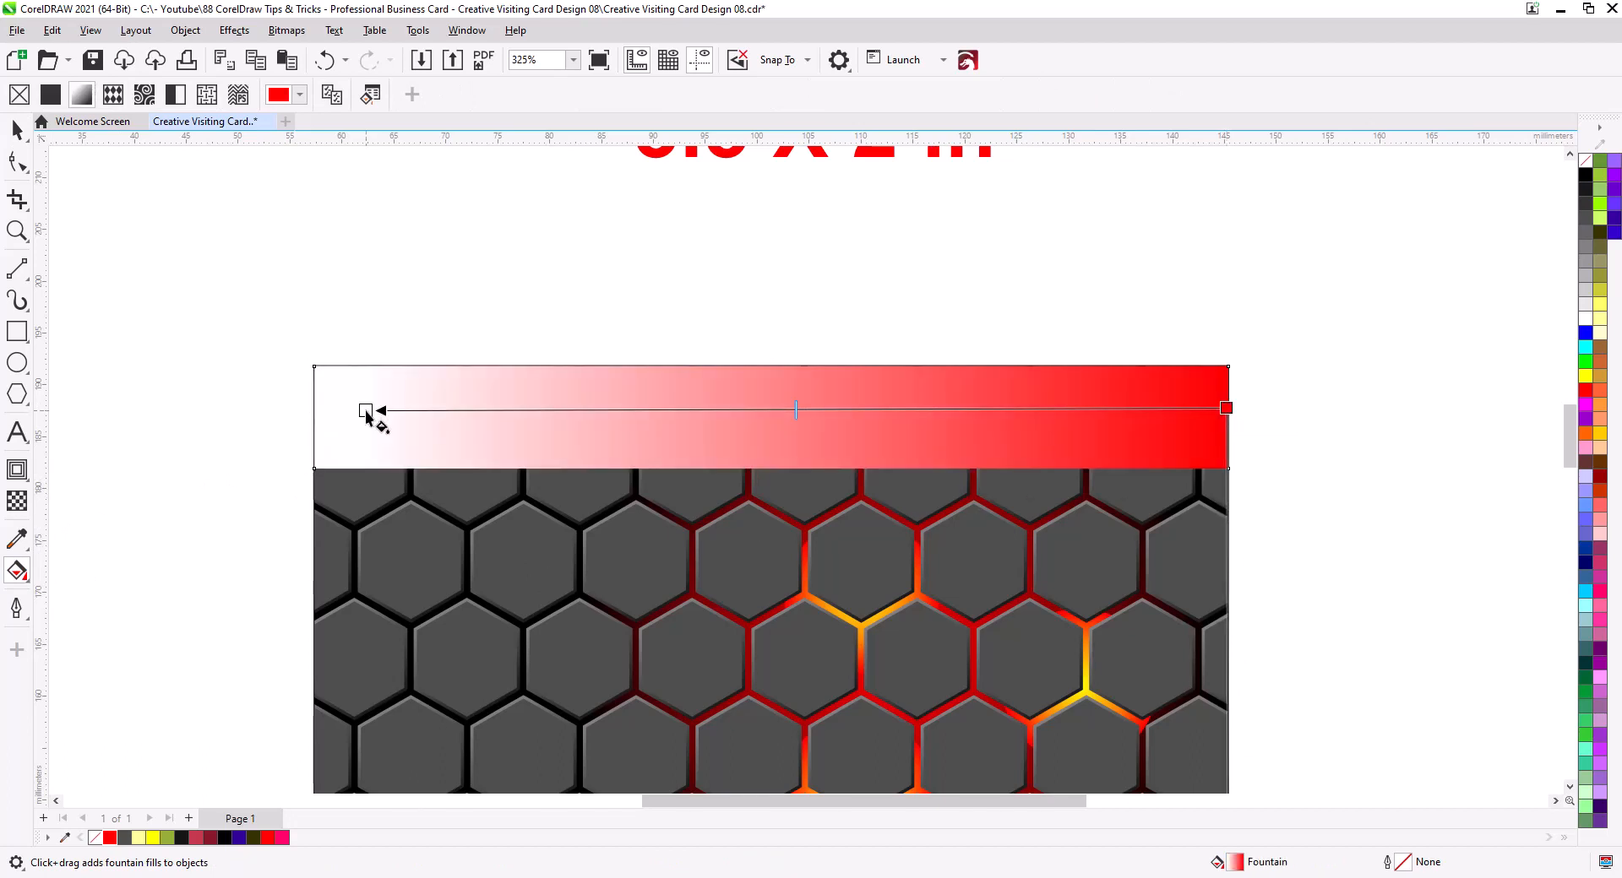
{"action": "left_click_drag", "start_coordinate": [254, 626], "coordinate": [370, 416]}
{"action": "left_click_drag", "start_coordinate": [460, 473], "coordinate": [372, 413]}
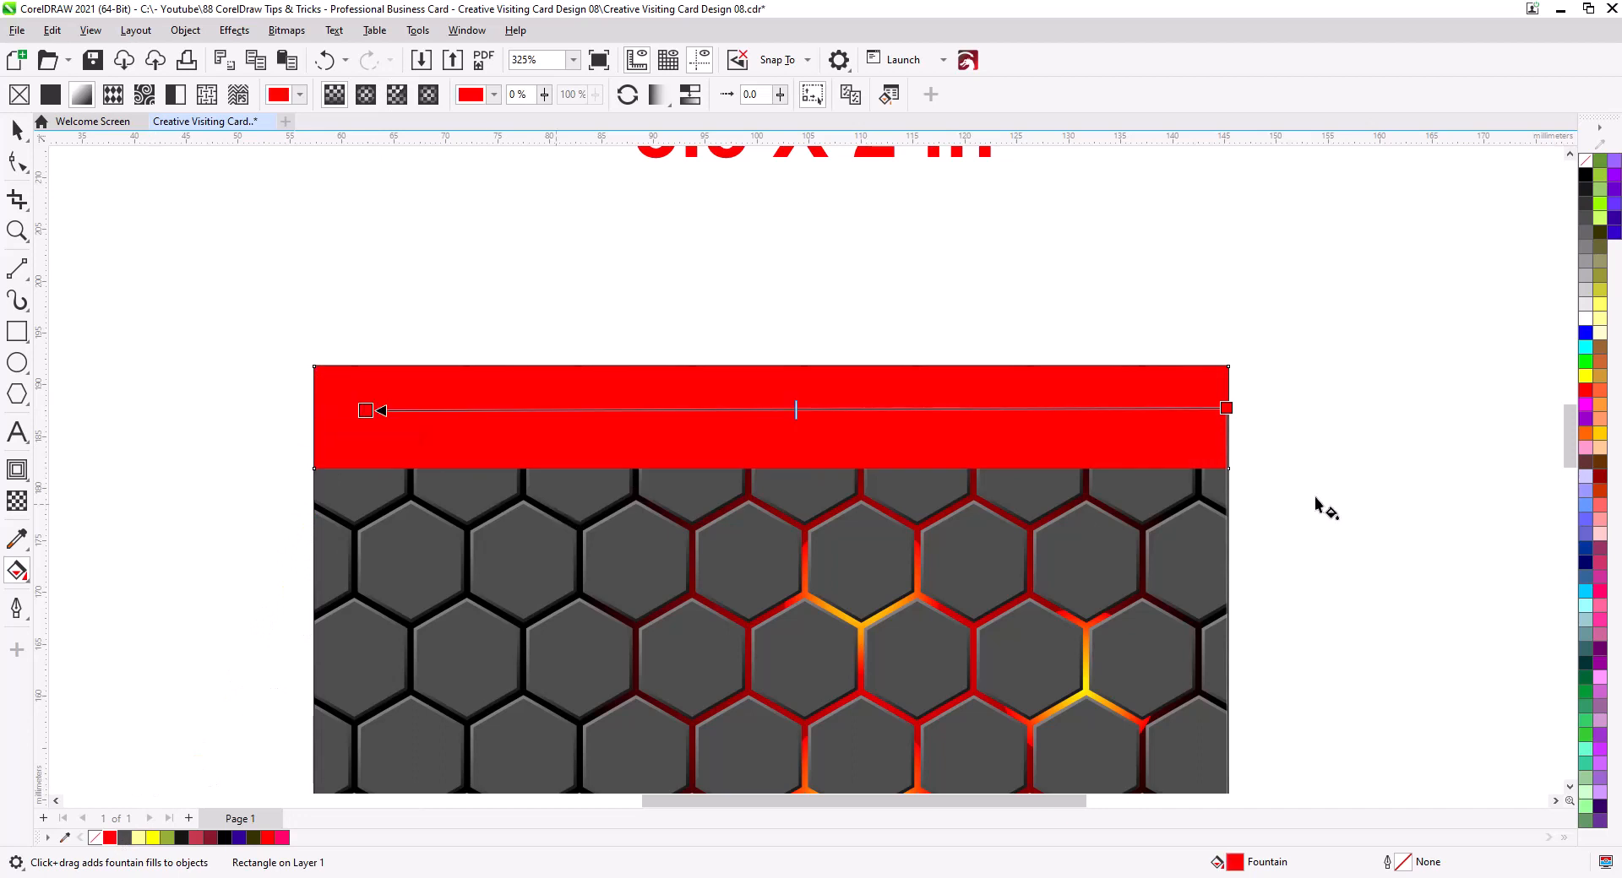
Step: Set the gradient's right end color to dark red and shift its midpoint slightly to the left
{"action": "left_click", "coordinate": [1226, 409]}
{"action": "left_click", "coordinate": [1196, 429]}
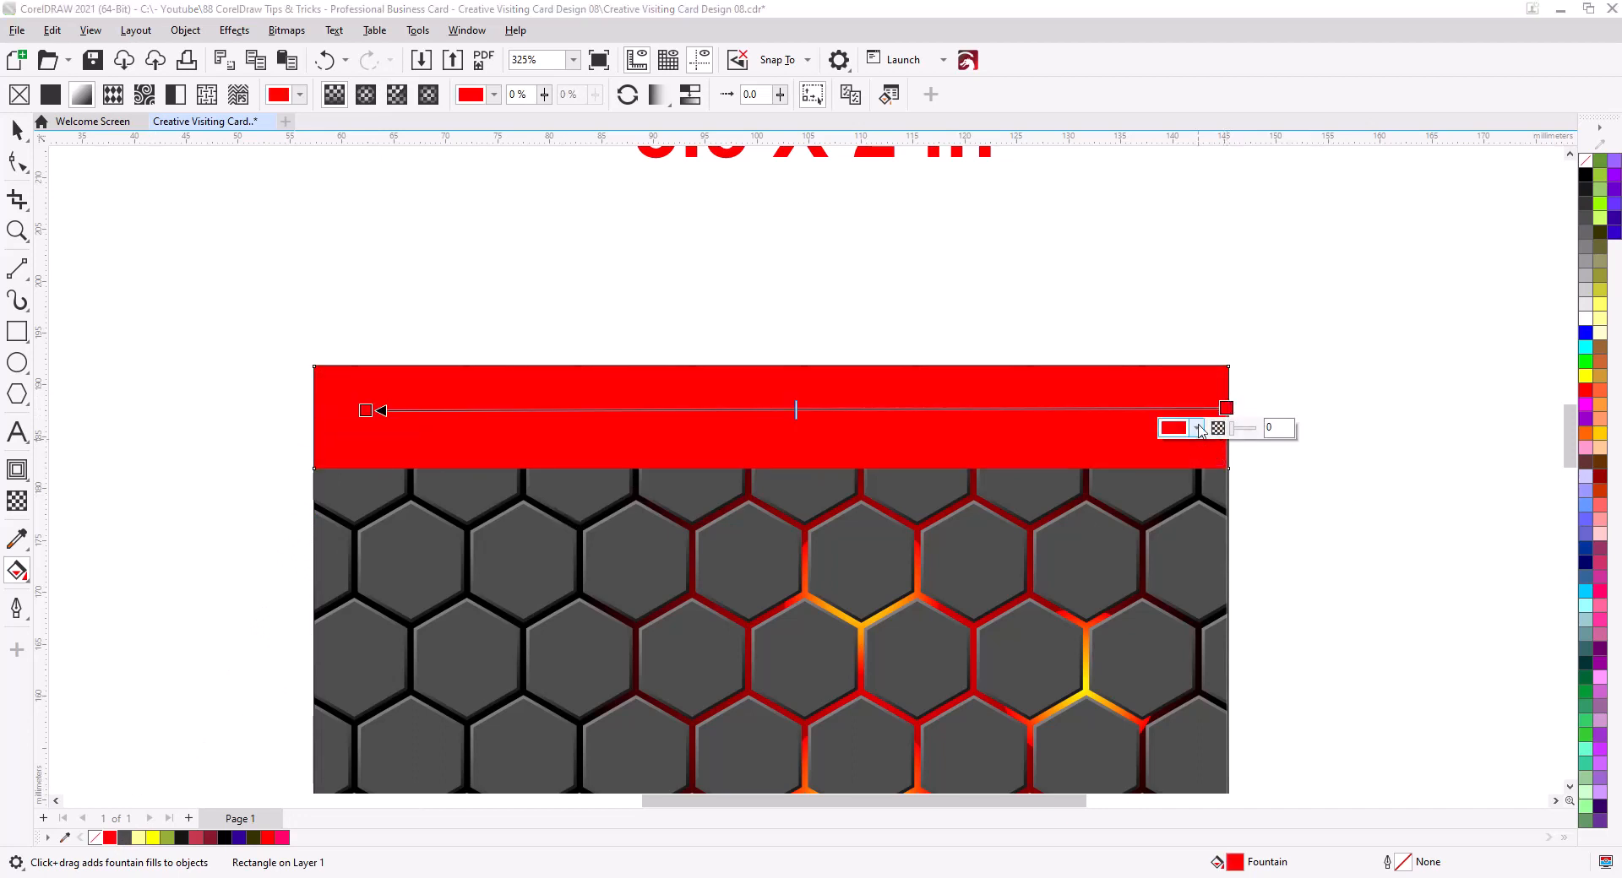
{"action": "left_click", "coordinate": [1176, 461]}
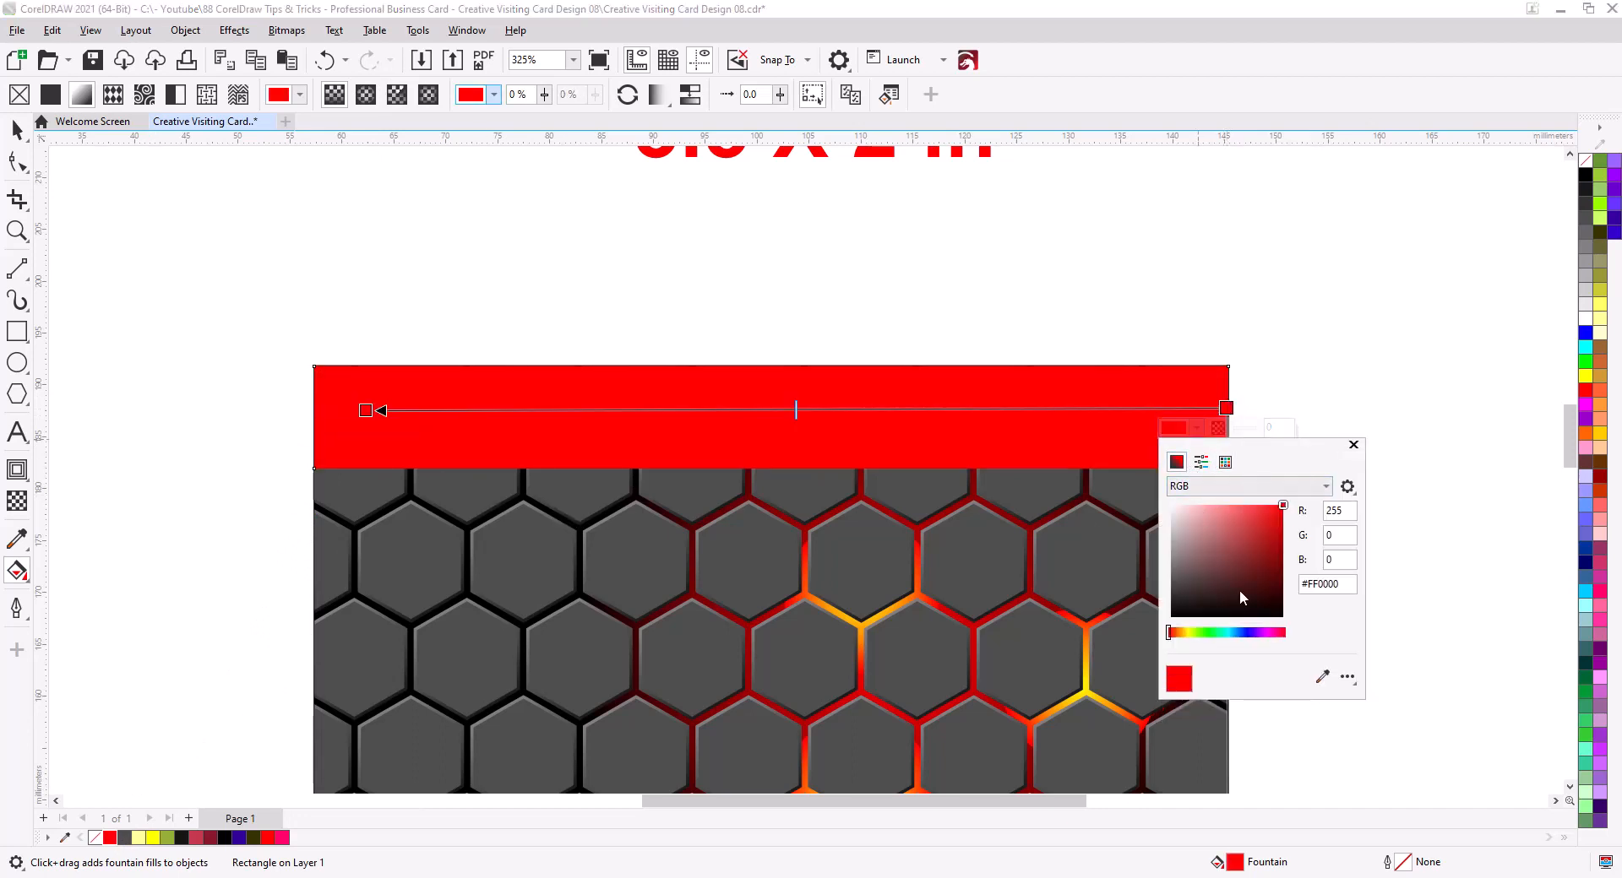
{"action": "left_click_drag", "start_coordinate": [1283, 508], "coordinate": [1282, 555]}
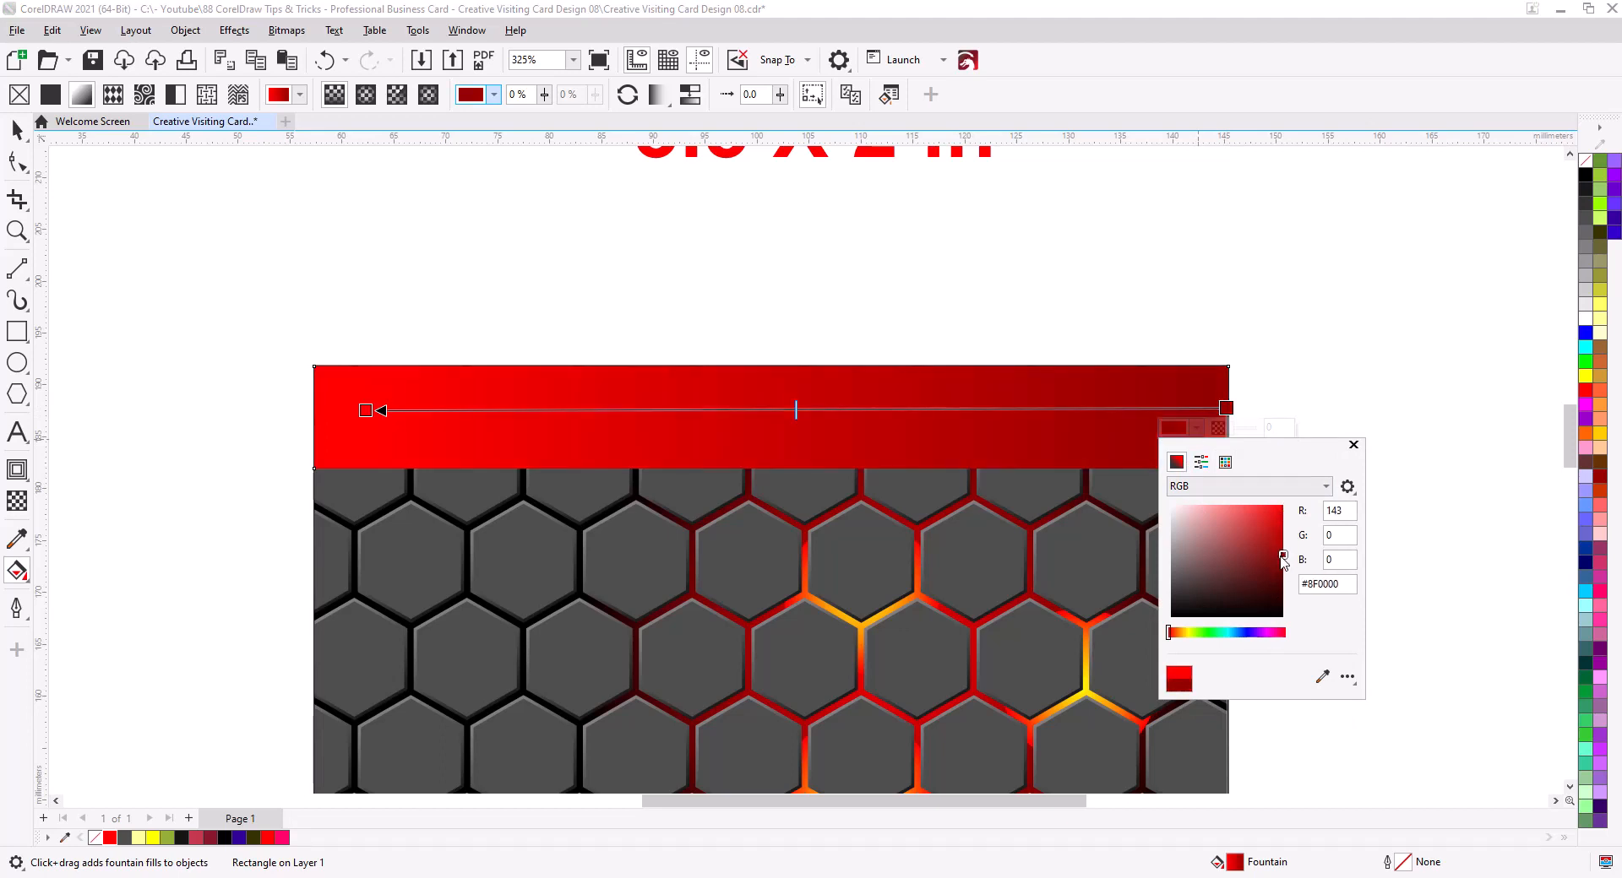
{"action": "left_click", "coordinate": [1353, 444]}
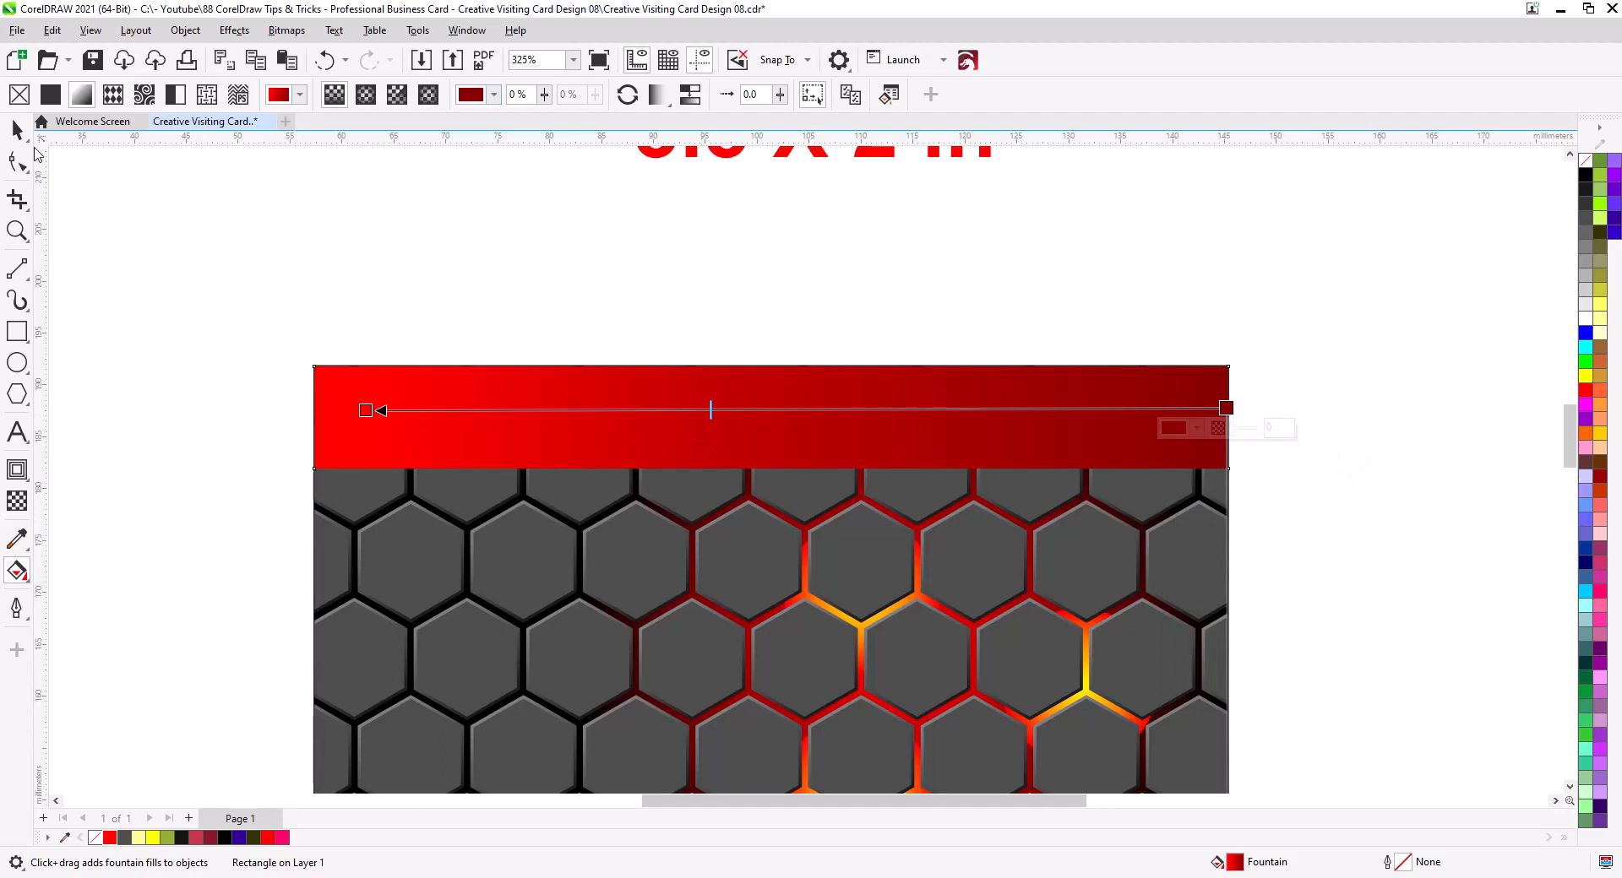
{"action": "left_click", "coordinate": [17, 130]}
{"action": "left_click", "coordinate": [65, 199]}
Step: Duplicate the gradient strip in place and resize the copy to 44 mm wide and about 15 mm high over the card's right half
{"action": "left_click", "coordinate": [412, 414]}
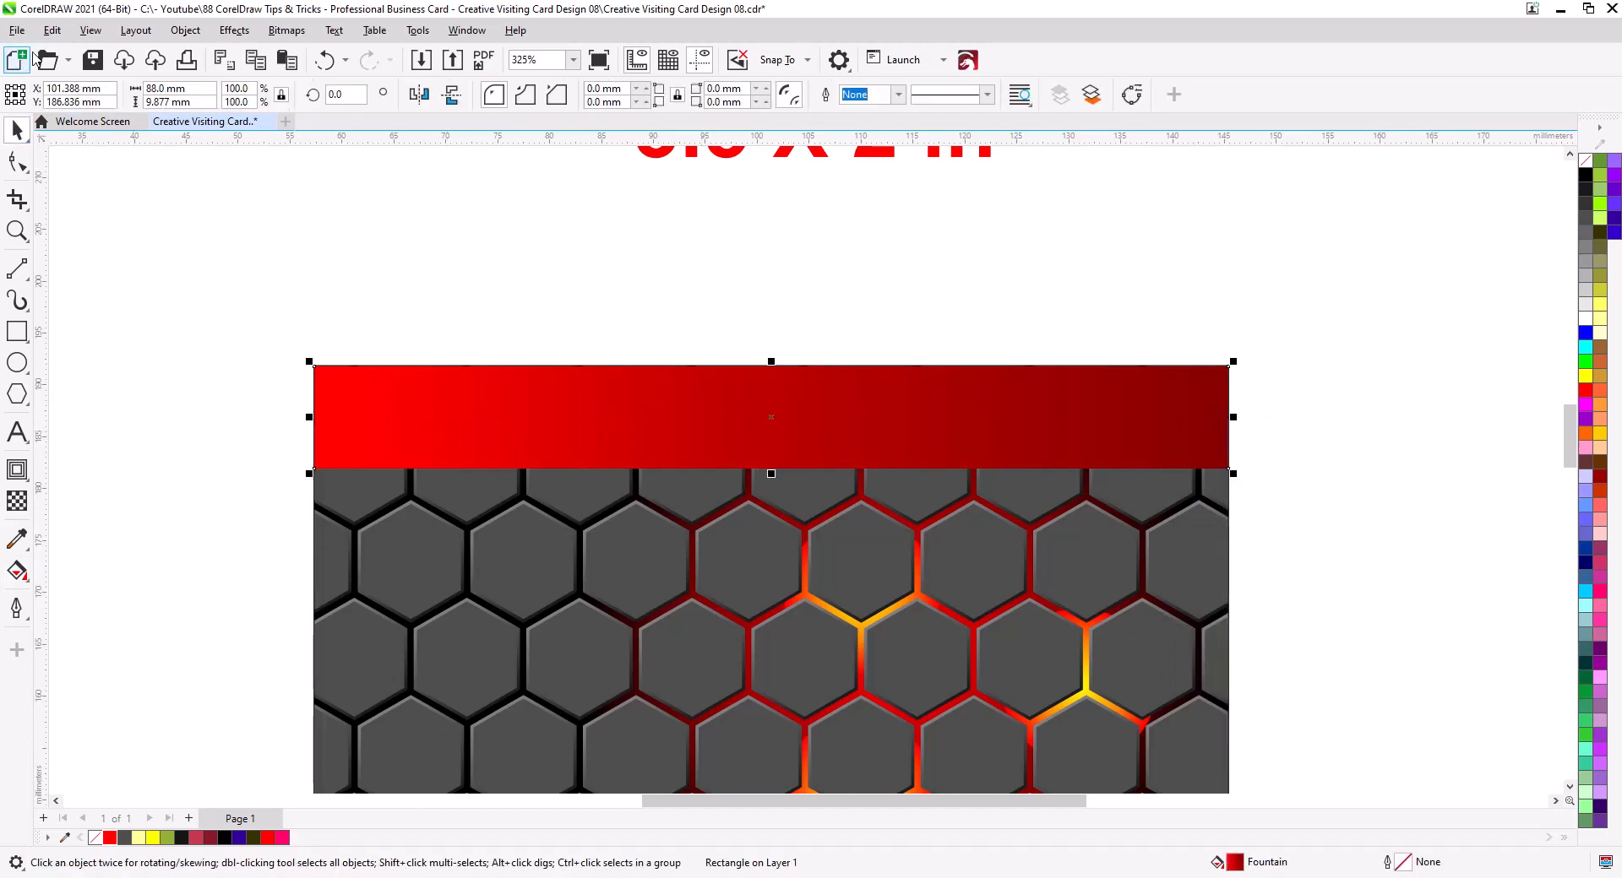
{"action": "left_click", "coordinate": [51, 30]}
{"action": "left_click", "coordinate": [109, 171]}
{"action": "left_click", "coordinate": [51, 31]}
{"action": "left_click", "coordinate": [101, 216]}
{"action": "left_click_drag", "start_coordinate": [309, 417], "coordinate": [767, 417]}
{"action": "left_click_drag", "start_coordinate": [1000, 477], "coordinate": [1008, 531]}
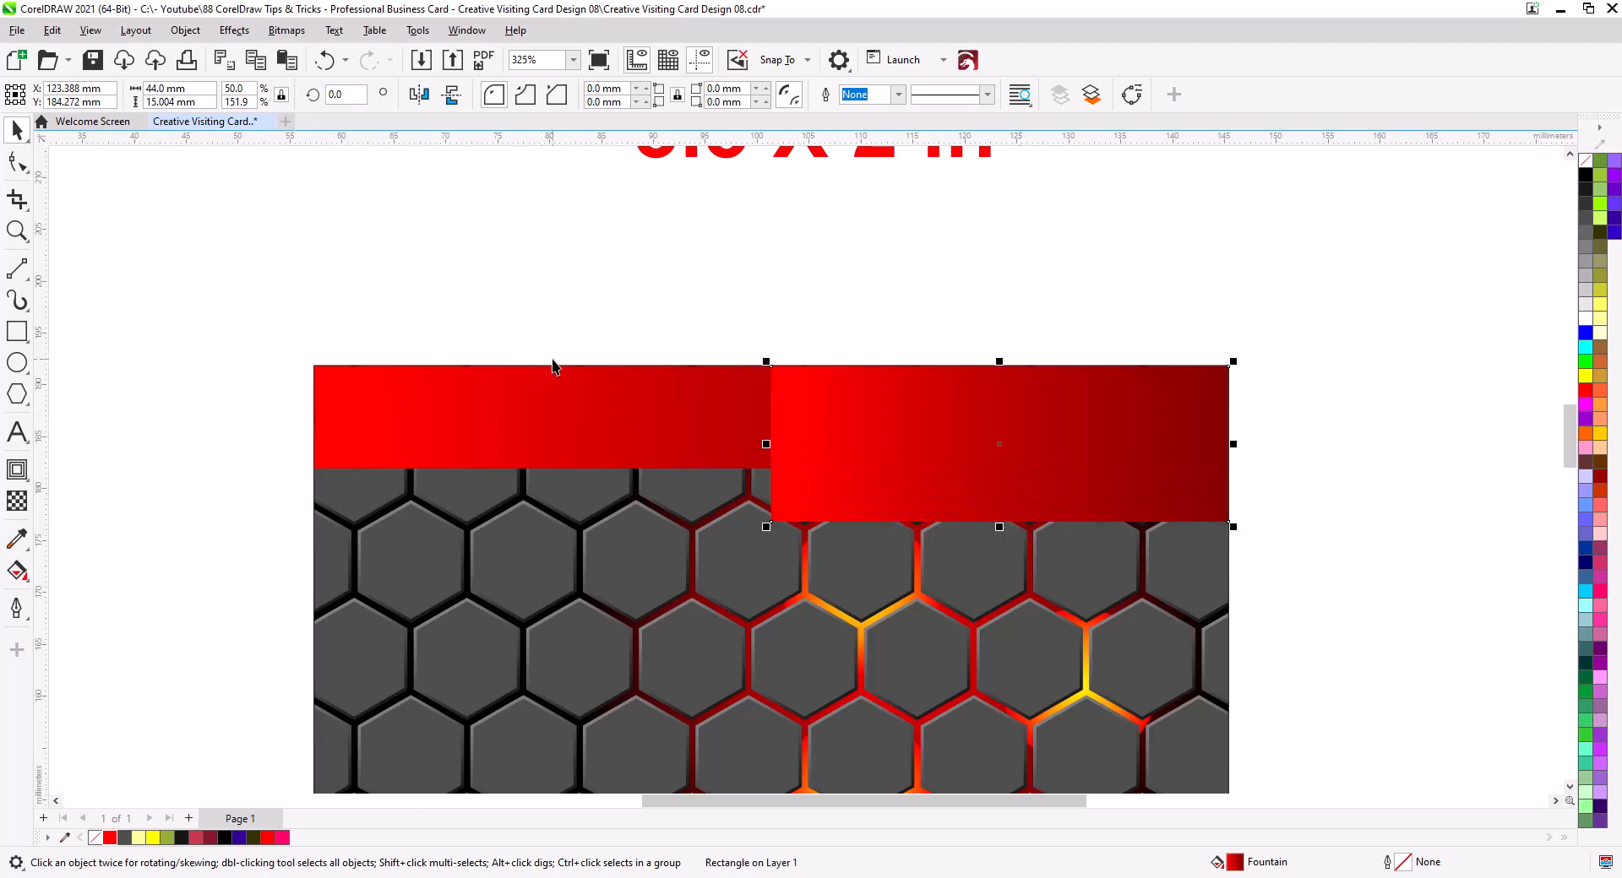
Step: Convert the half-width gradient rectangle to a curve and slant its left edge by moving its two left corner nodes, making it about 47.6 mm wide
{"action": "left_click", "coordinate": [184, 31]}
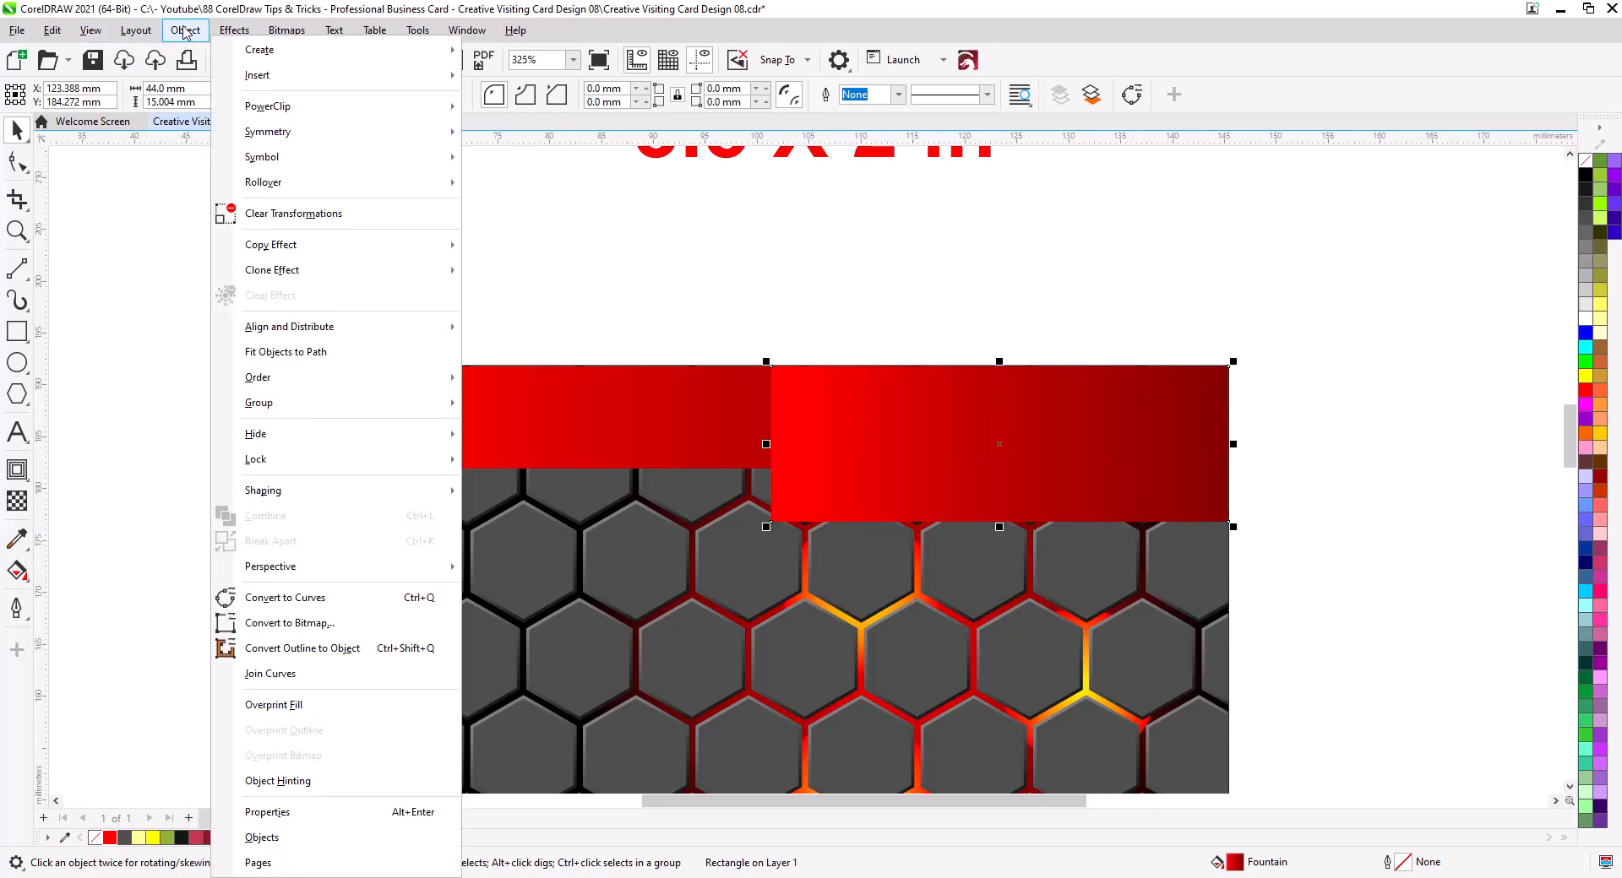
{"action": "mouse_move", "coordinate": [302, 500]}
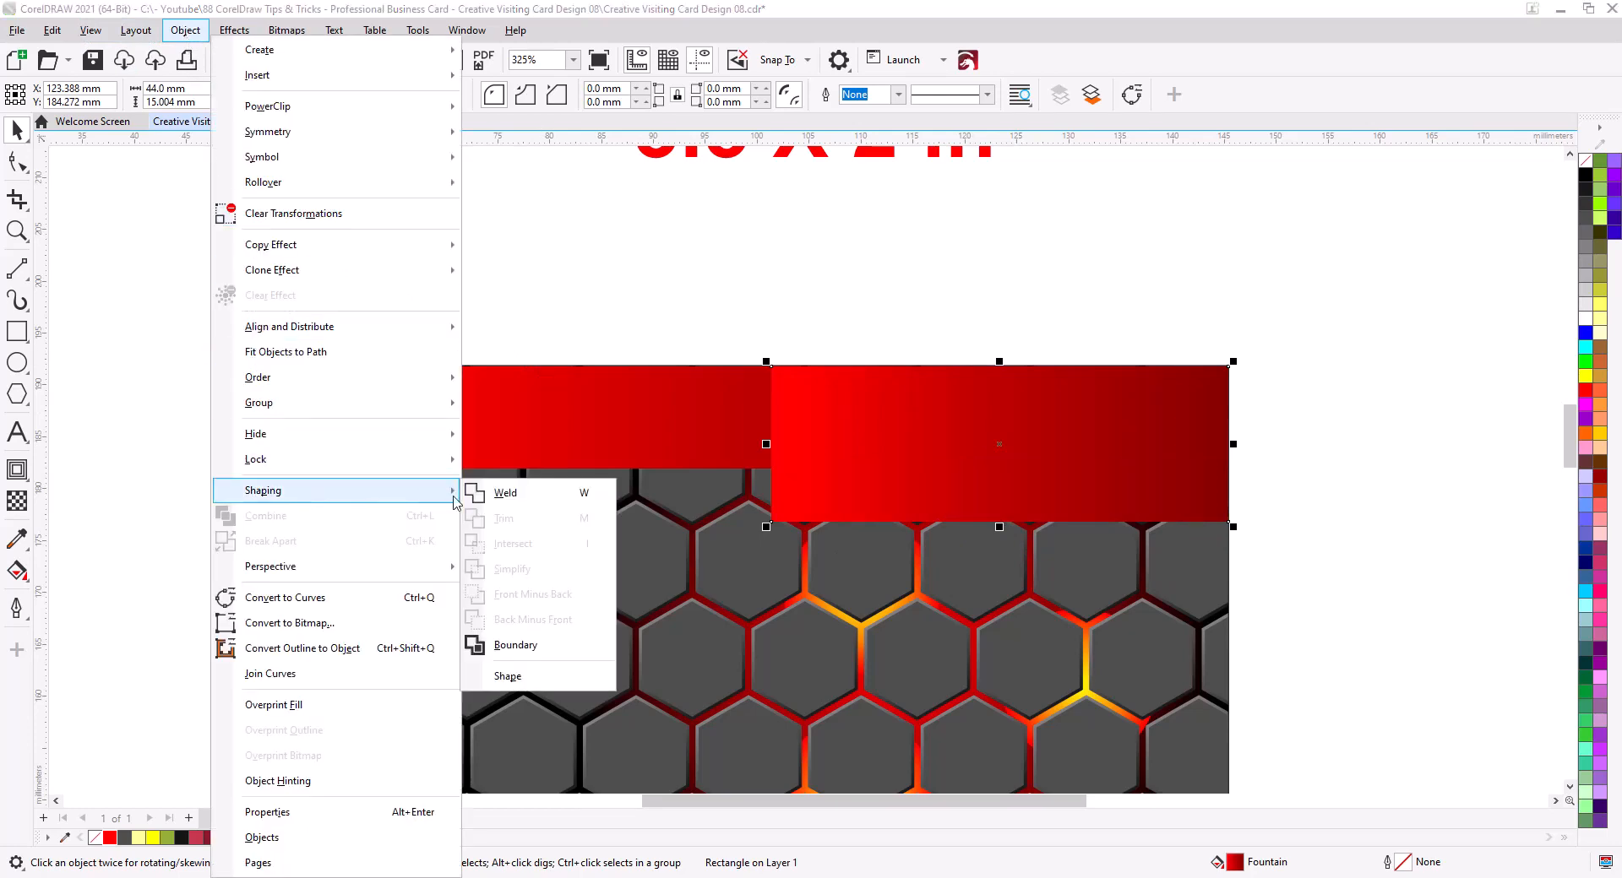
{"action": "left_click", "coordinate": [507, 493]}
{"action": "left_click", "coordinate": [15, 164]}
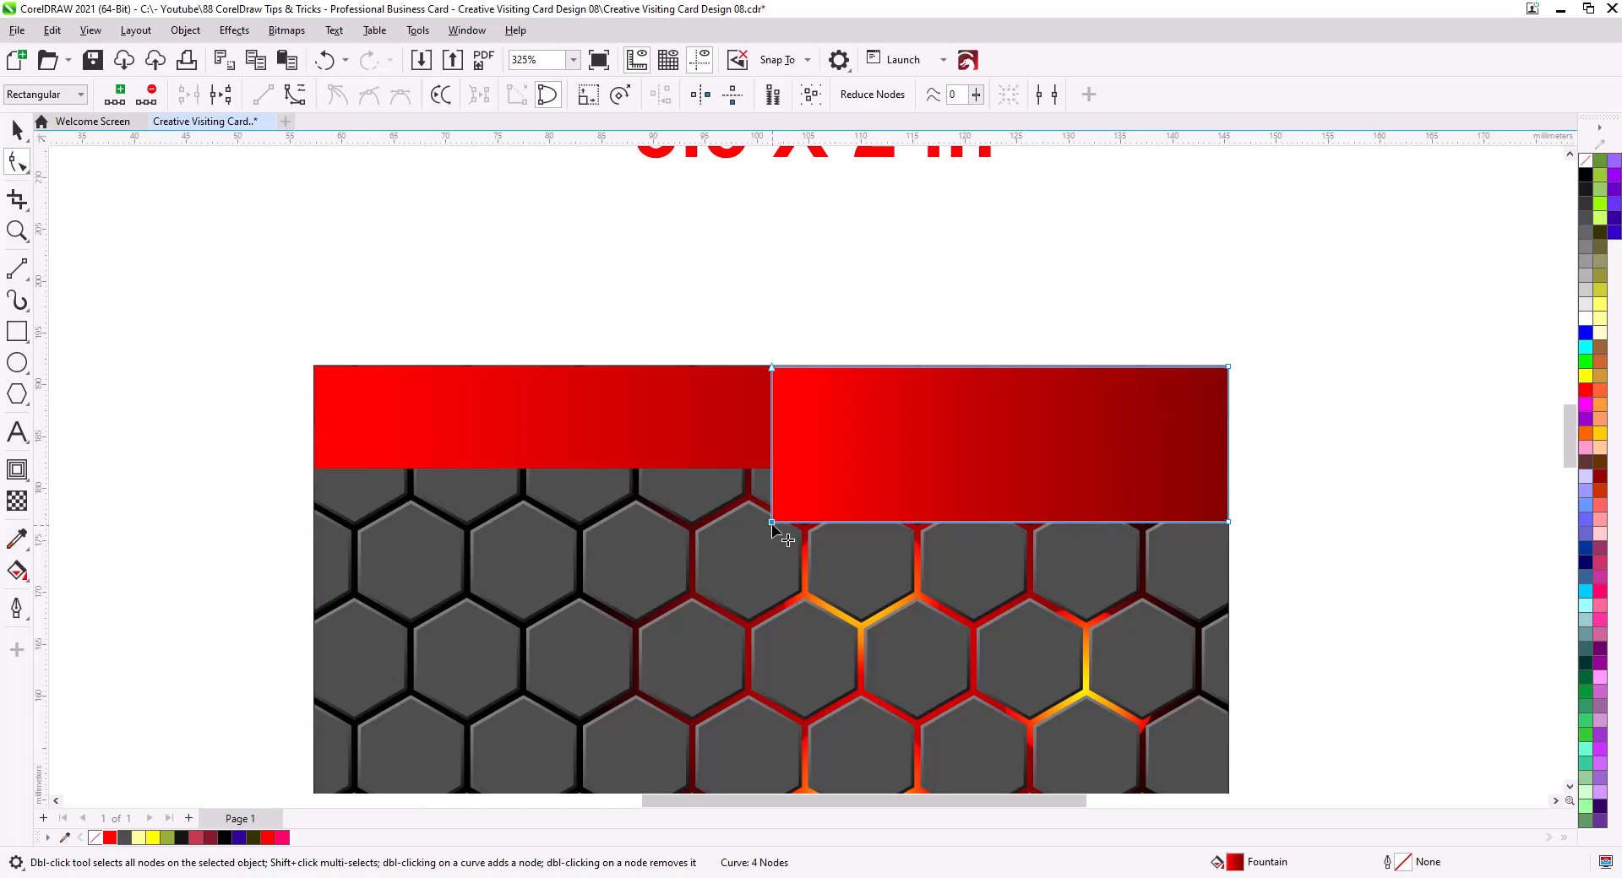
{"action": "left_click_drag", "start_coordinate": [770, 524], "coordinate": [734, 411]}
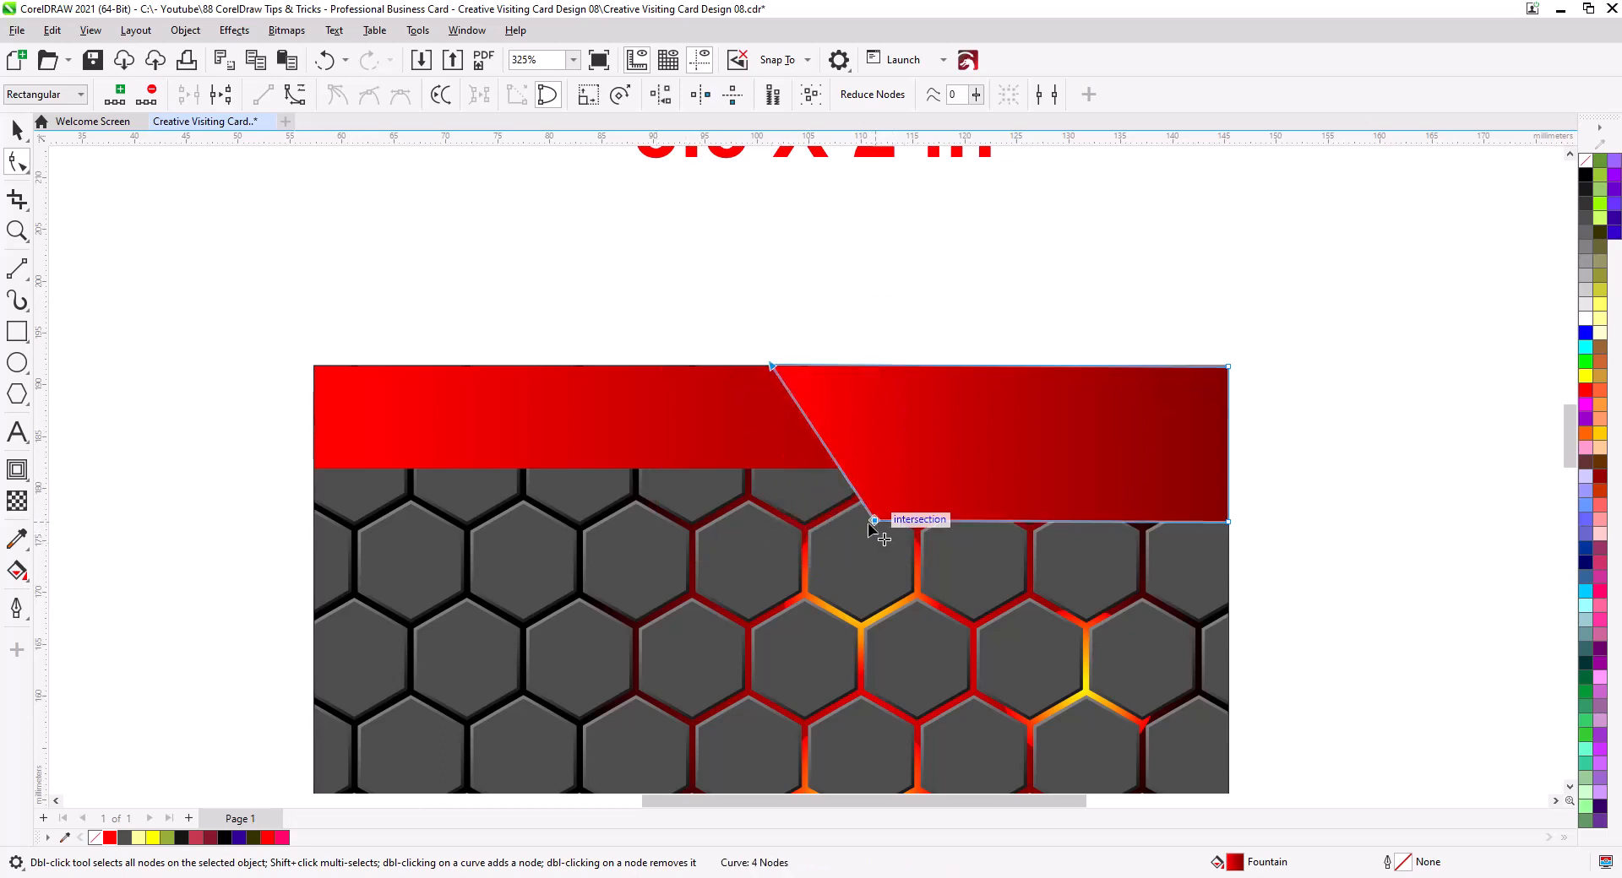
{"action": "left_click_drag", "start_coordinate": [873, 524], "coordinate": [839, 525]}
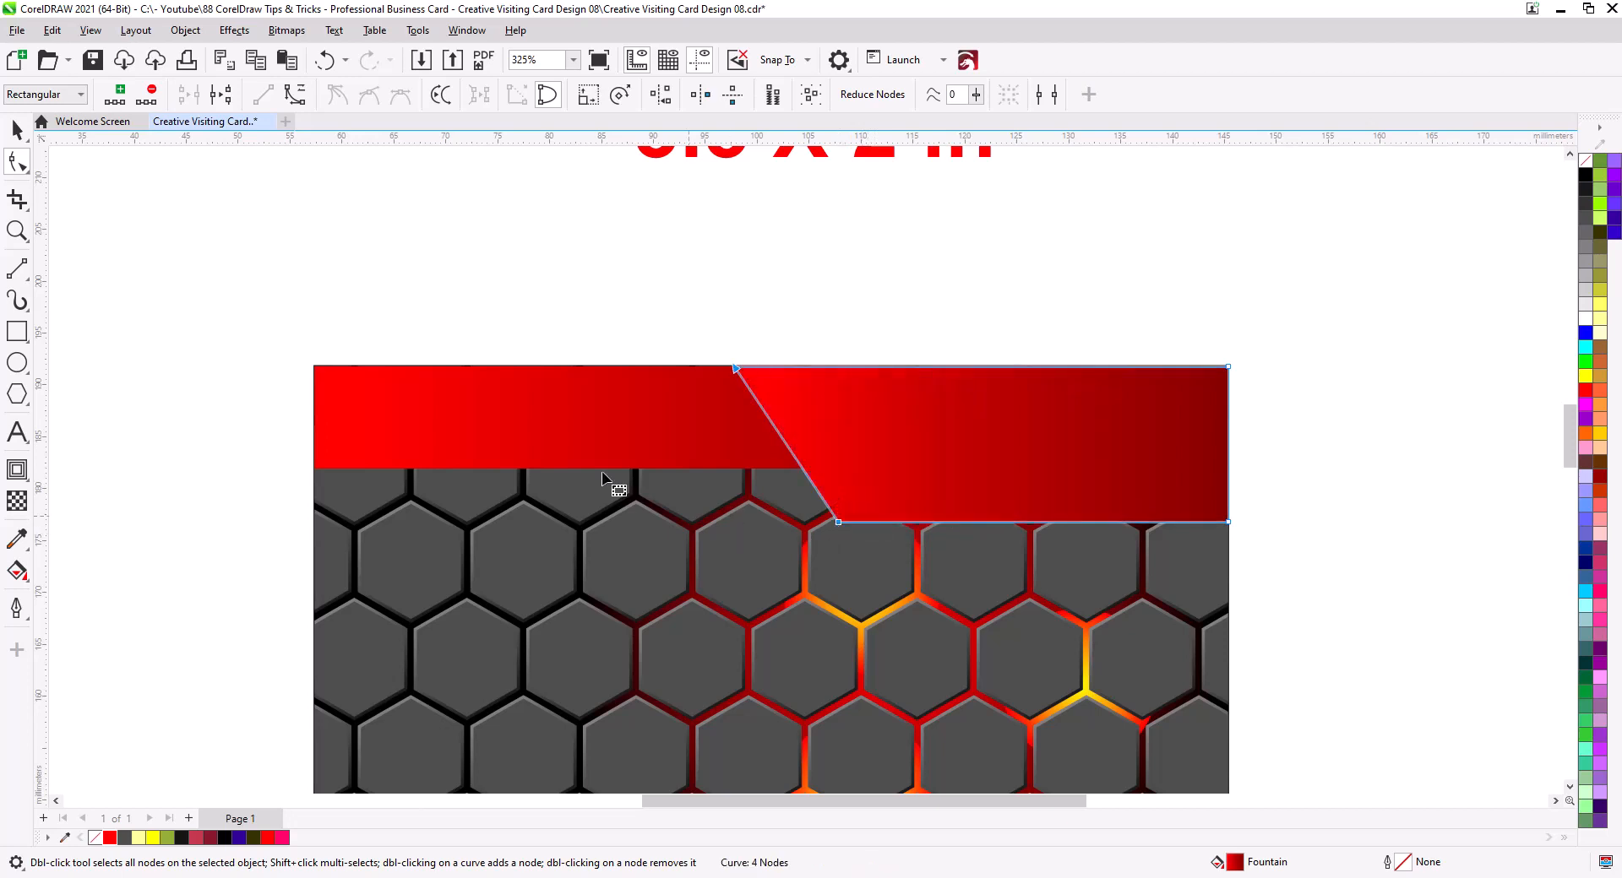
Step: Duplicate the slanted gradient shape and offset the copy about 0.7 mm right and 1.3 mm up
{"action": "left_click", "coordinate": [16, 129]}
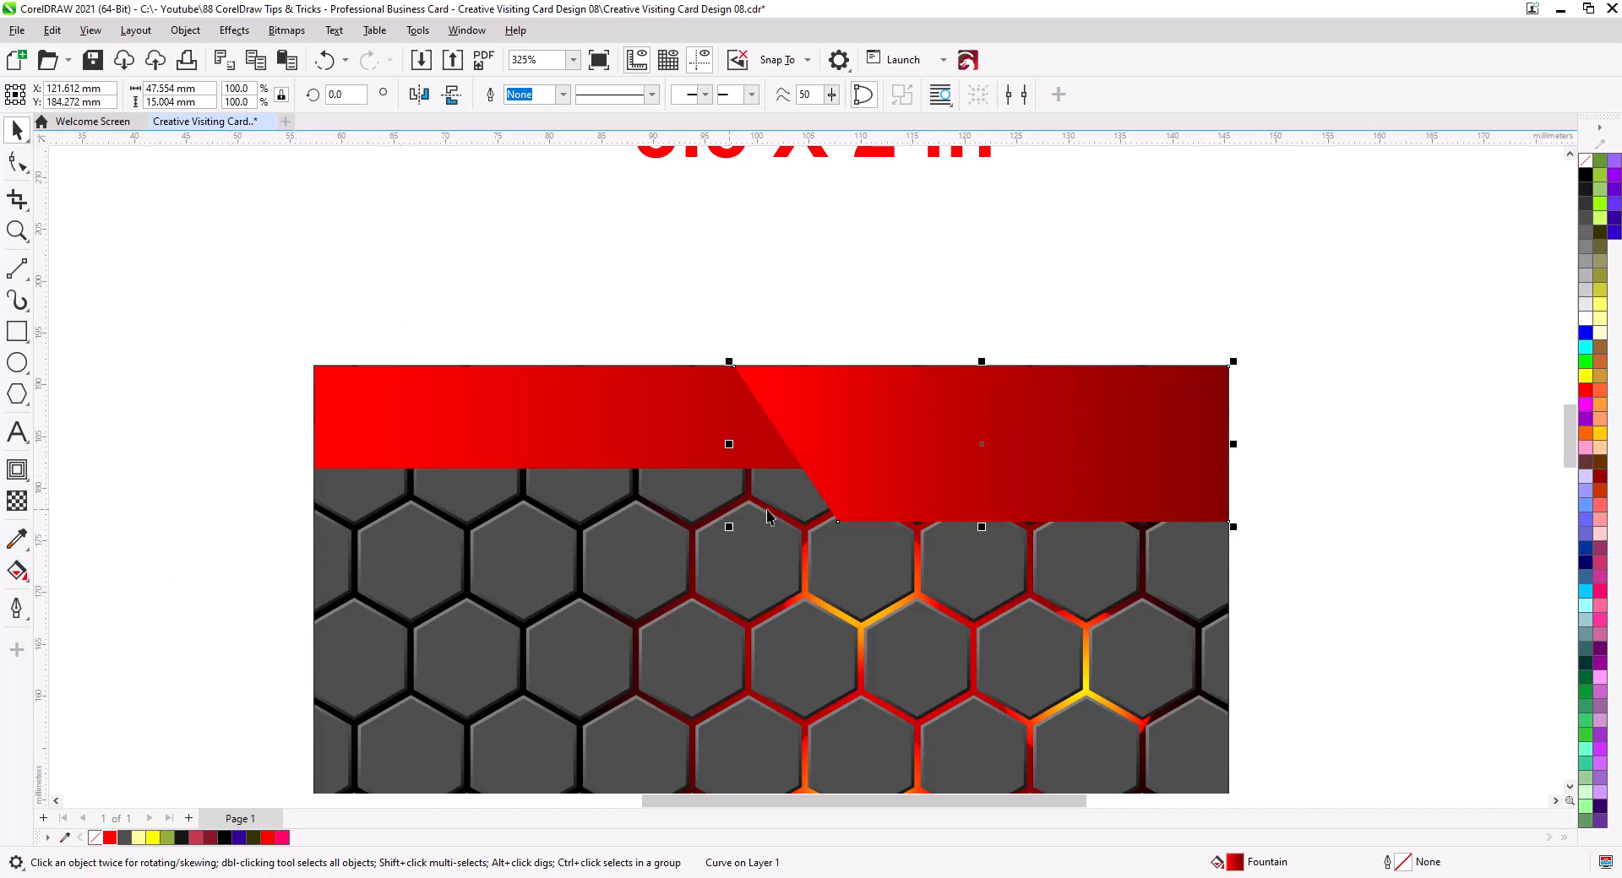
{"action": "left_click_drag", "start_coordinate": [856, 499], "coordinate": [863, 486]}
{"action": "left_click", "coordinate": [902, 525]}
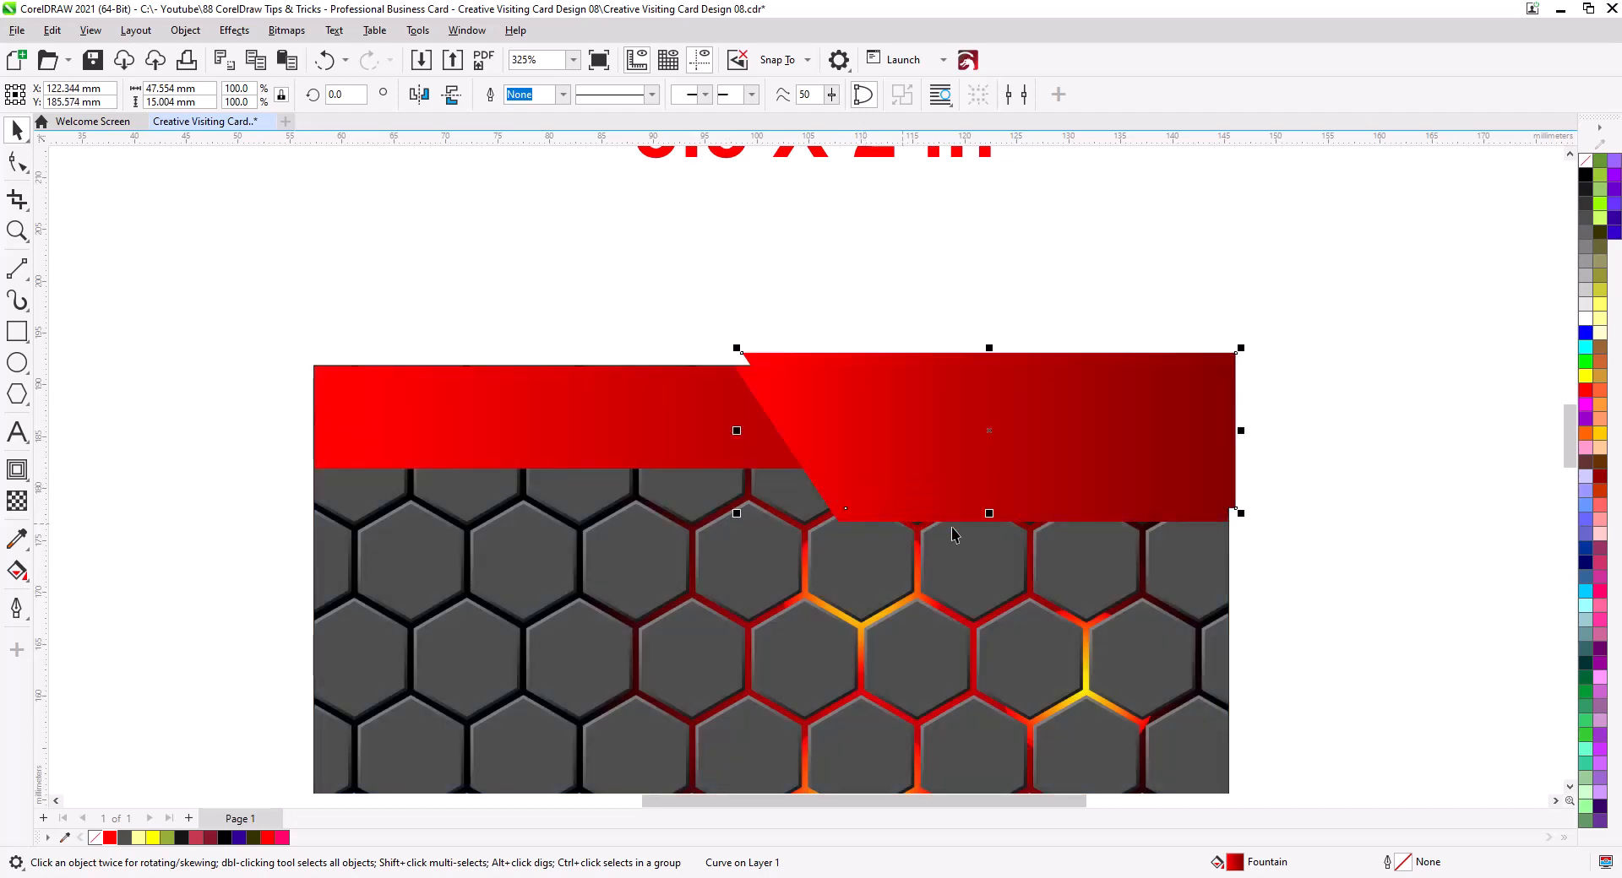
{"action": "left_click", "coordinate": [1272, 528]}
Step: Weld the original slanted shape to the long gradient strip, leaving the offset copy separate
{"action": "left_click", "coordinate": [839, 519]}
{"action": "left_click", "coordinate": [663, 440], "text": "shift"}
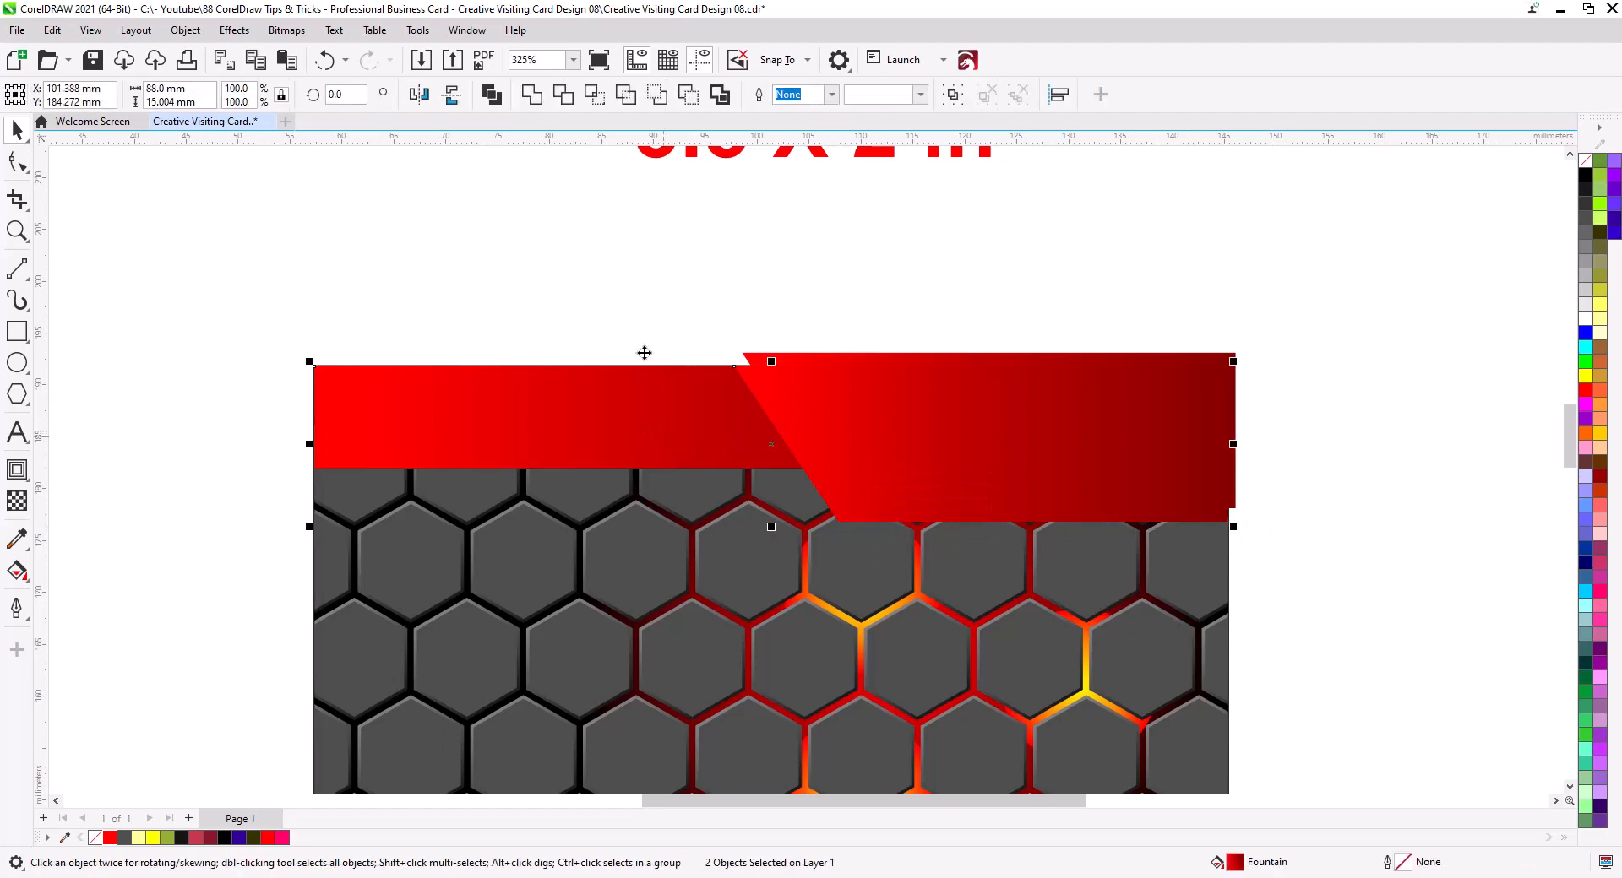
{"action": "left_click", "coordinate": [531, 106]}
{"action": "left_click", "coordinate": [892, 305]}
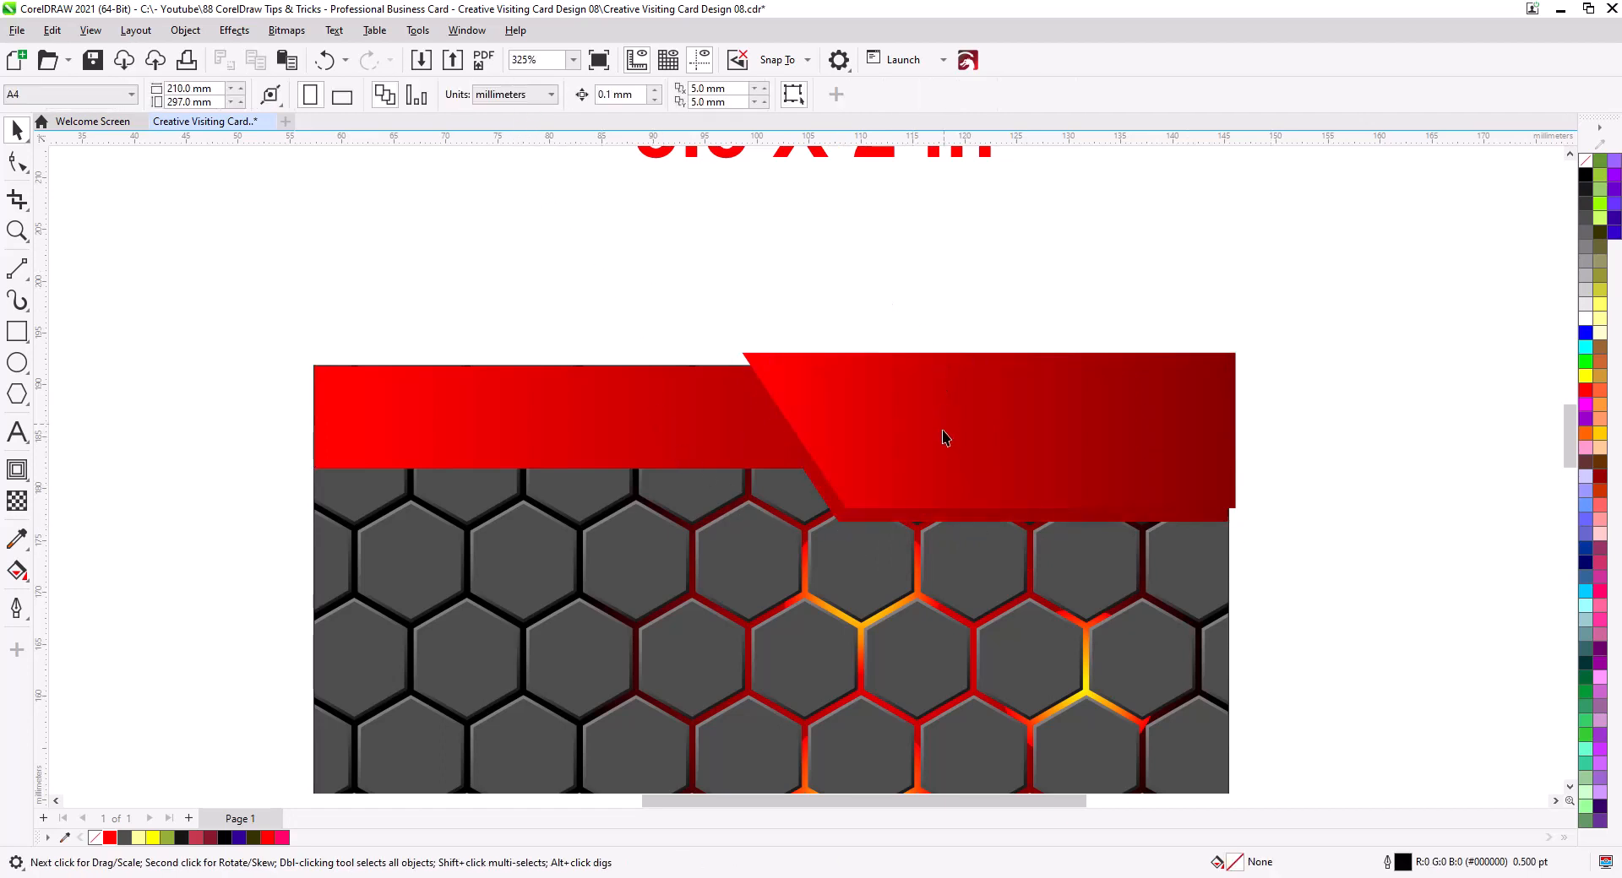
Step: Draw a rectangle about 65 × 6.9 mm resting on the card's upper edge and trim the offset copy's overhang with it
{"action": "left_click", "coordinate": [931, 460]}
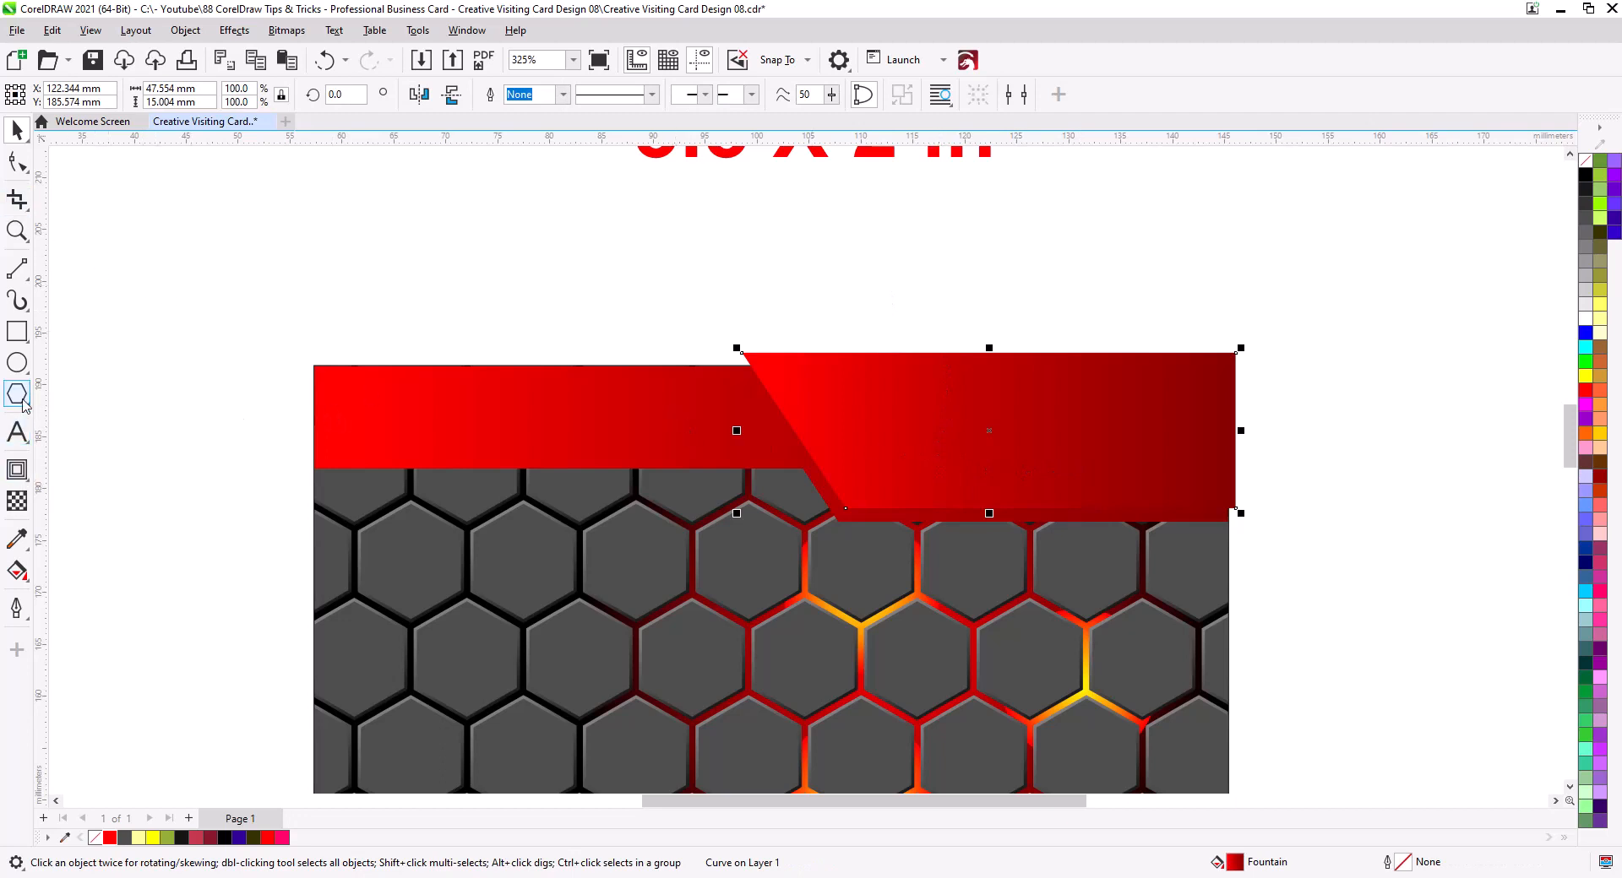
{"action": "left_click", "coordinate": [16, 331]}
{"action": "left_click_drag", "start_coordinate": [643, 364], "coordinate": [1316, 294]}
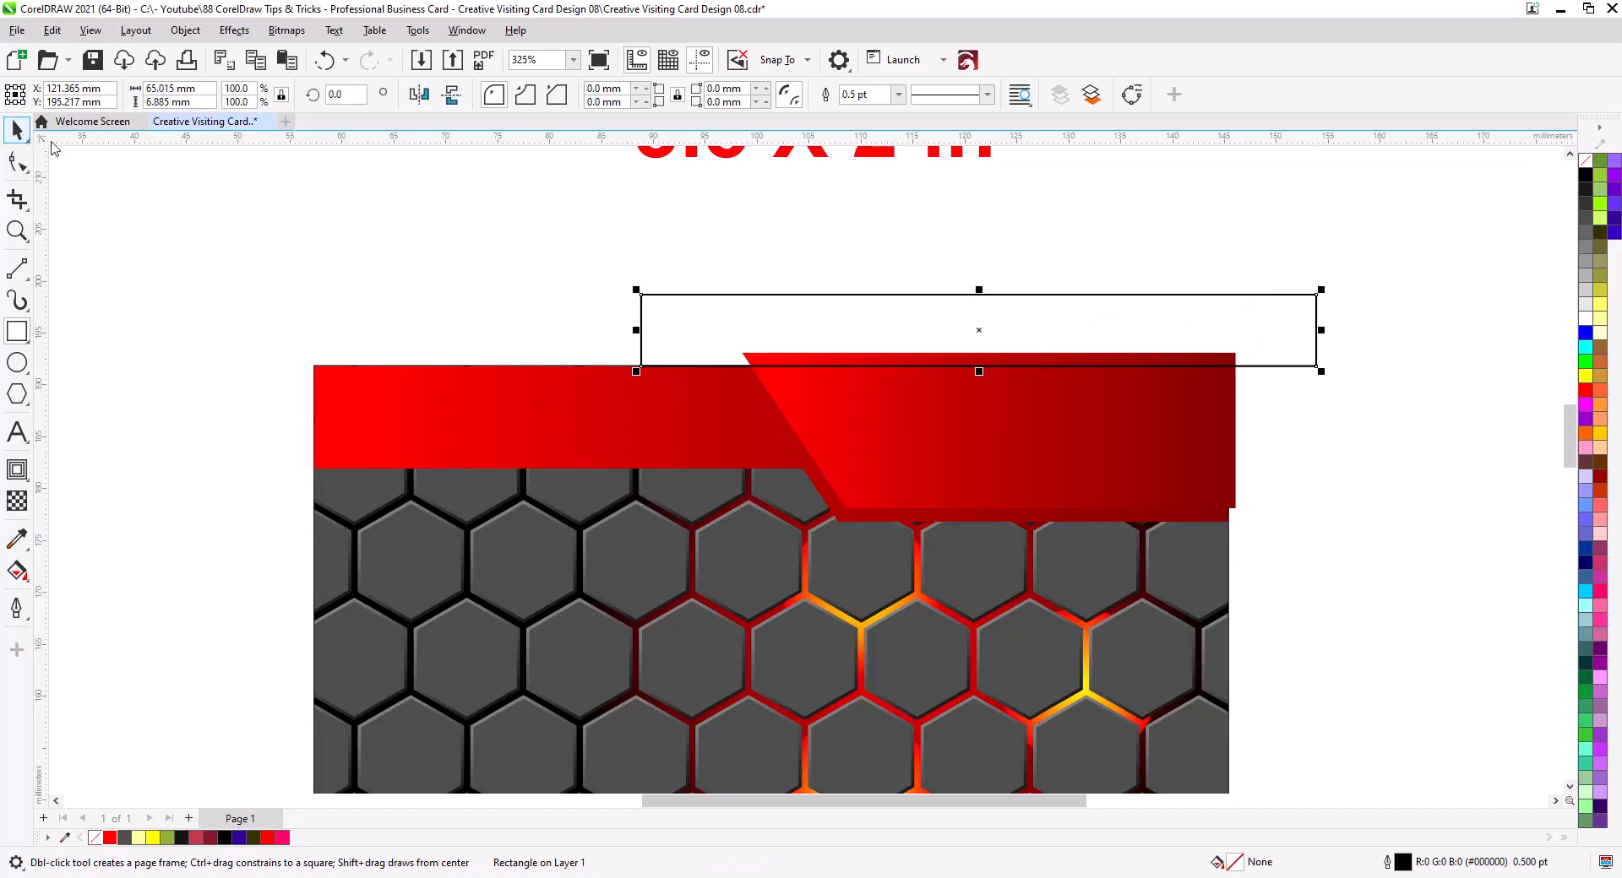
{"action": "left_click", "coordinate": [17, 130]}
{"action": "left_click", "coordinate": [966, 467], "text": "shift"}
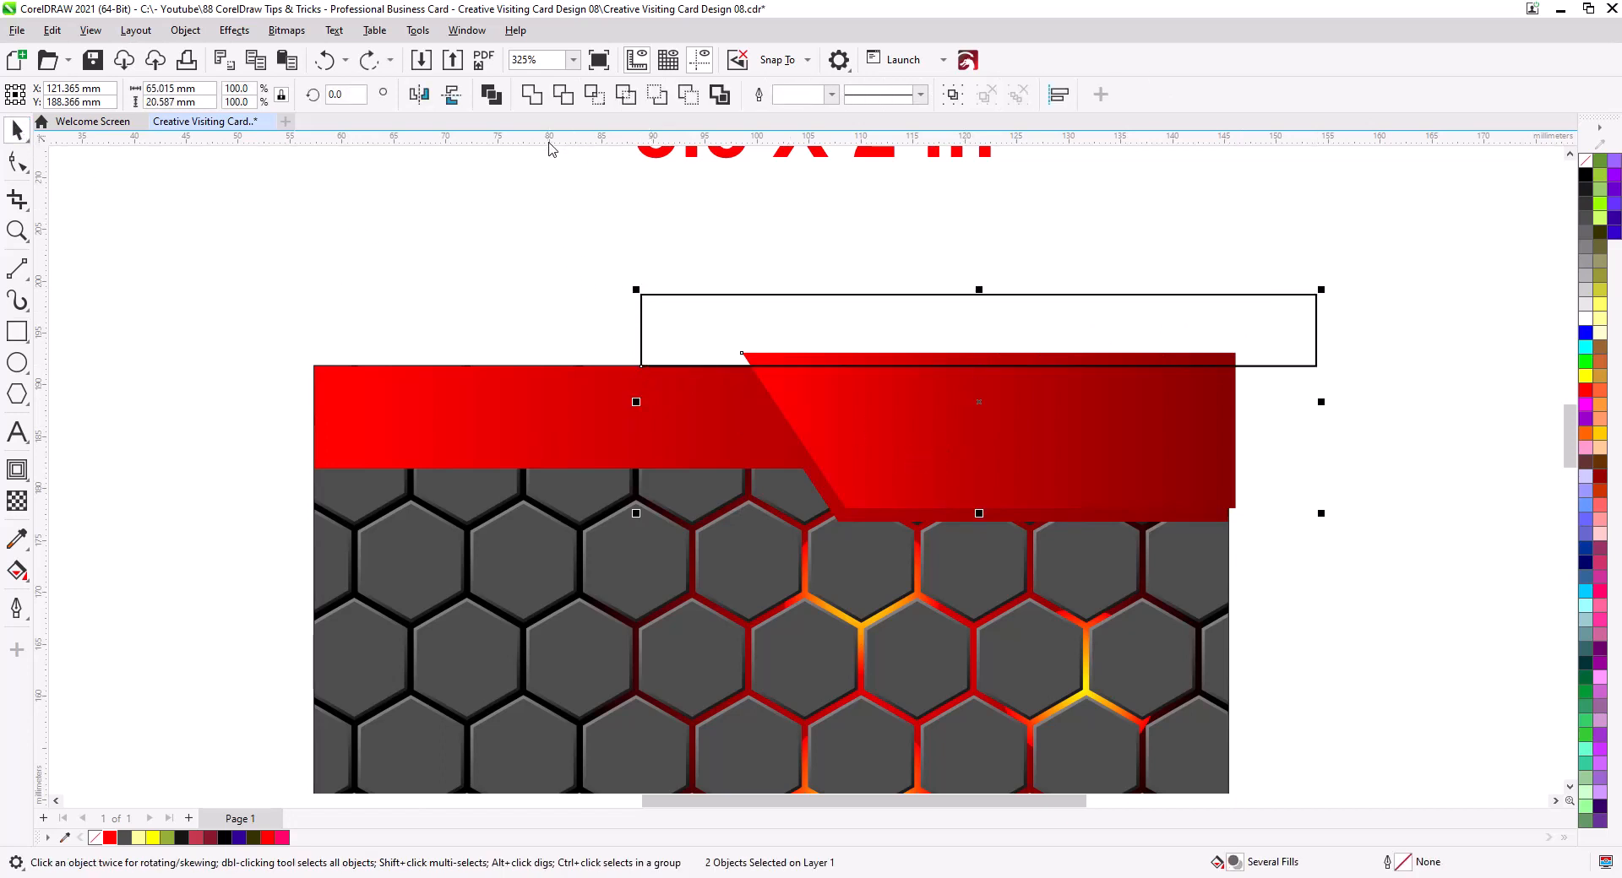
{"action": "left_click", "coordinate": [564, 96]}
{"action": "left_click", "coordinate": [535, 304]}
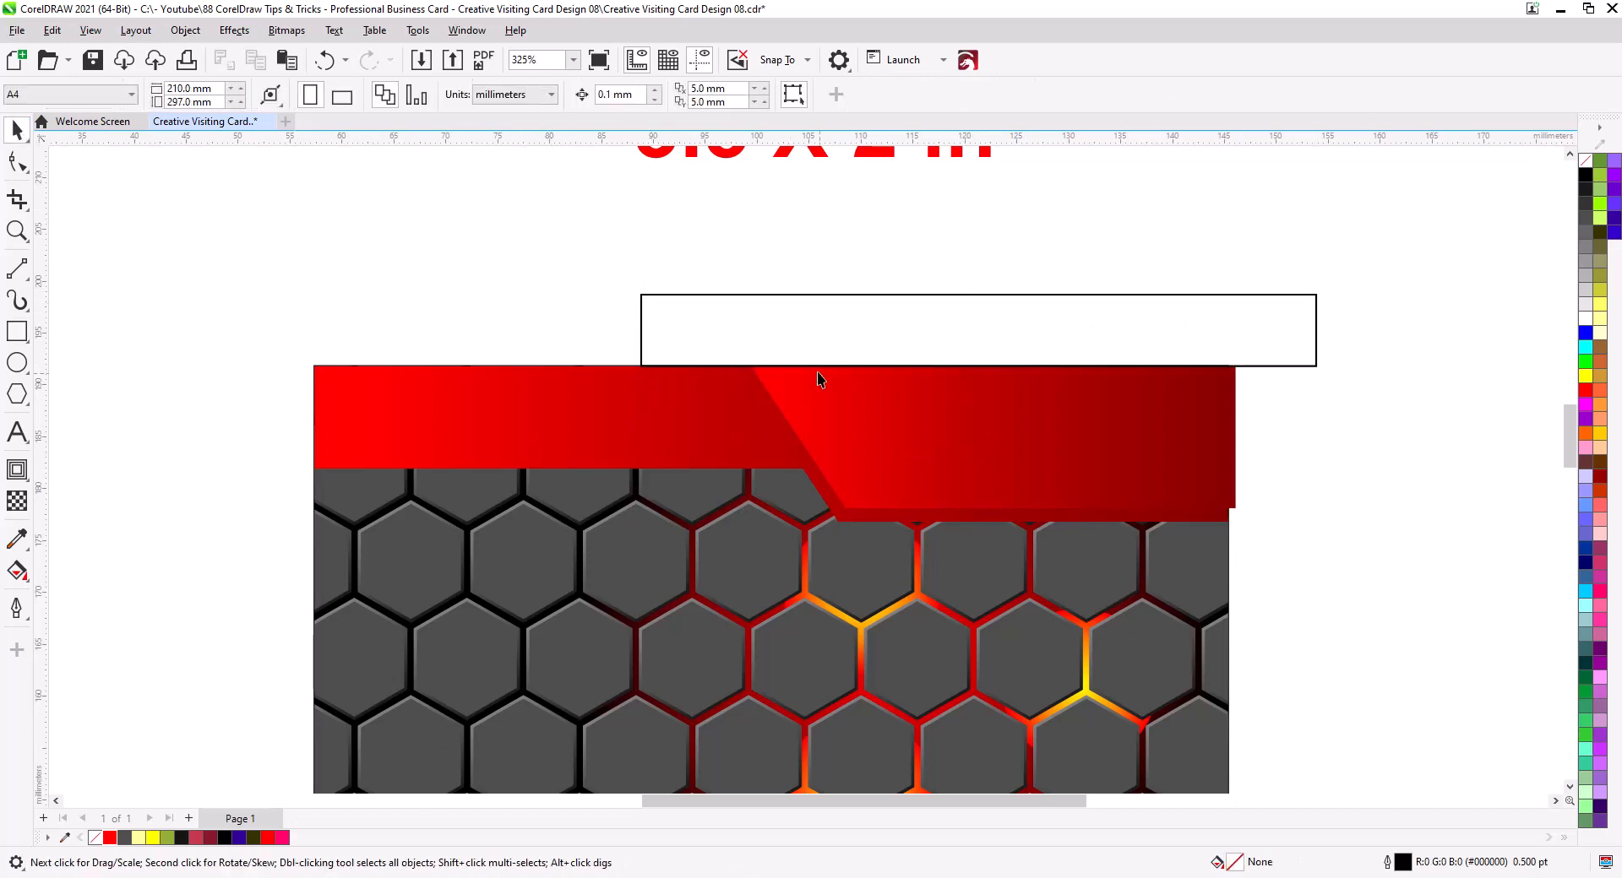
Step: Move and enlarge the rectangle against the card's right edge, trim the copy's side overhang with it, and delete the rectangle
{"action": "left_click_drag", "start_coordinate": [851, 328], "coordinate": [1468, 444]}
{"action": "left_click_drag", "start_coordinate": [1260, 457], "coordinate": [991, 535]}
{"action": "left_click_drag", "start_coordinate": [1230, 473], "coordinate": [1195, 285]}
{"action": "left_click", "coordinate": [772, 415], "text": "shift"}
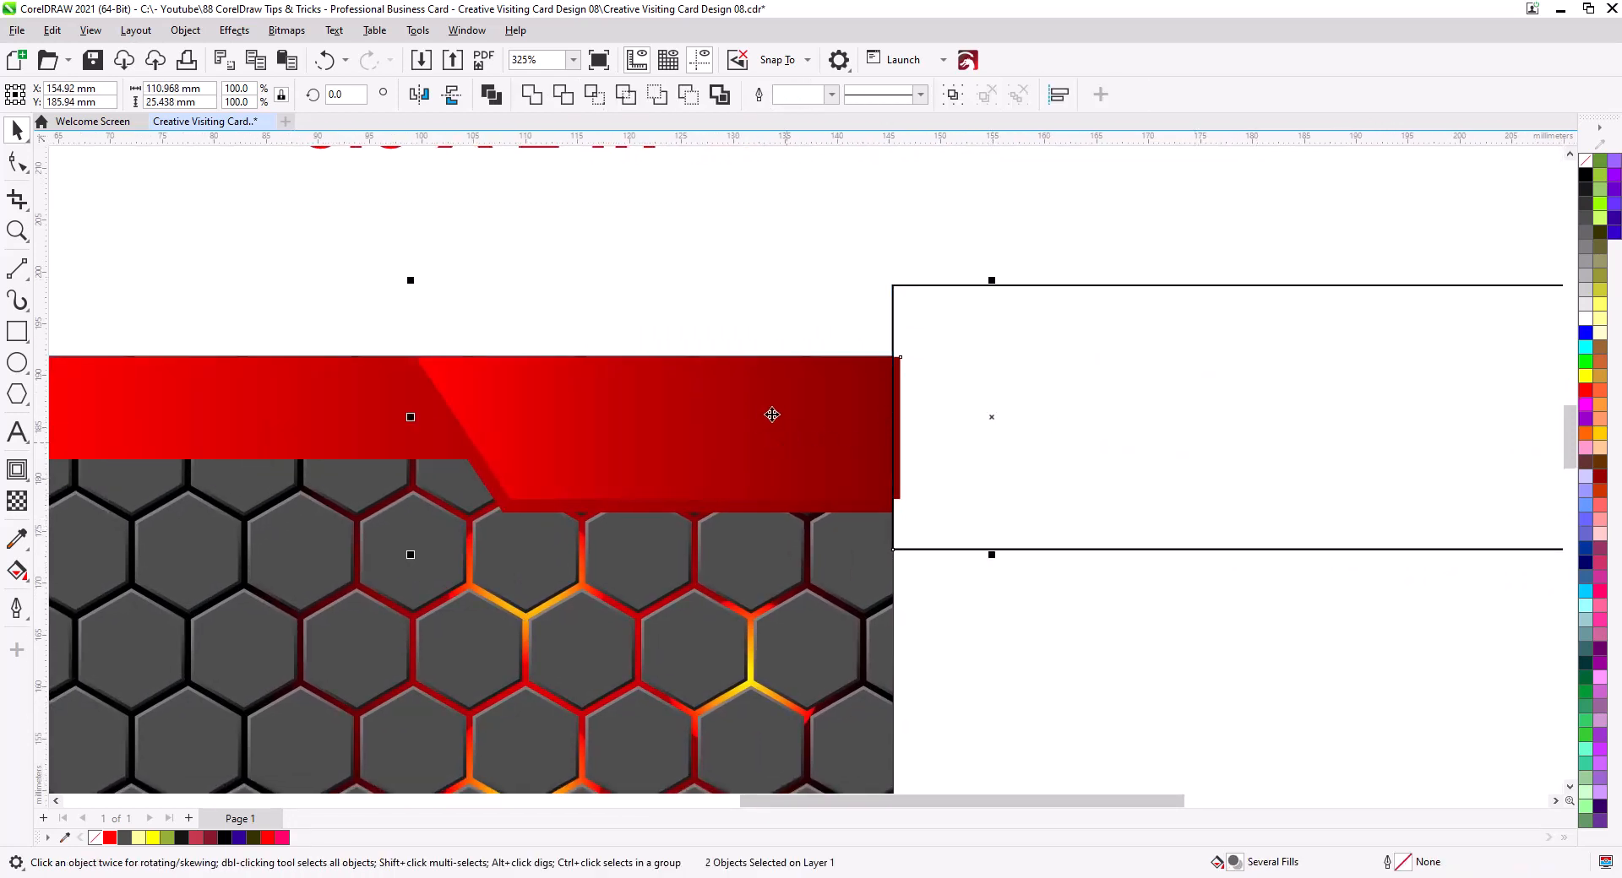
{"action": "left_click", "coordinate": [563, 94]}
{"action": "left_click", "coordinate": [985, 372]}
{"action": "key", "text": "Delete"}
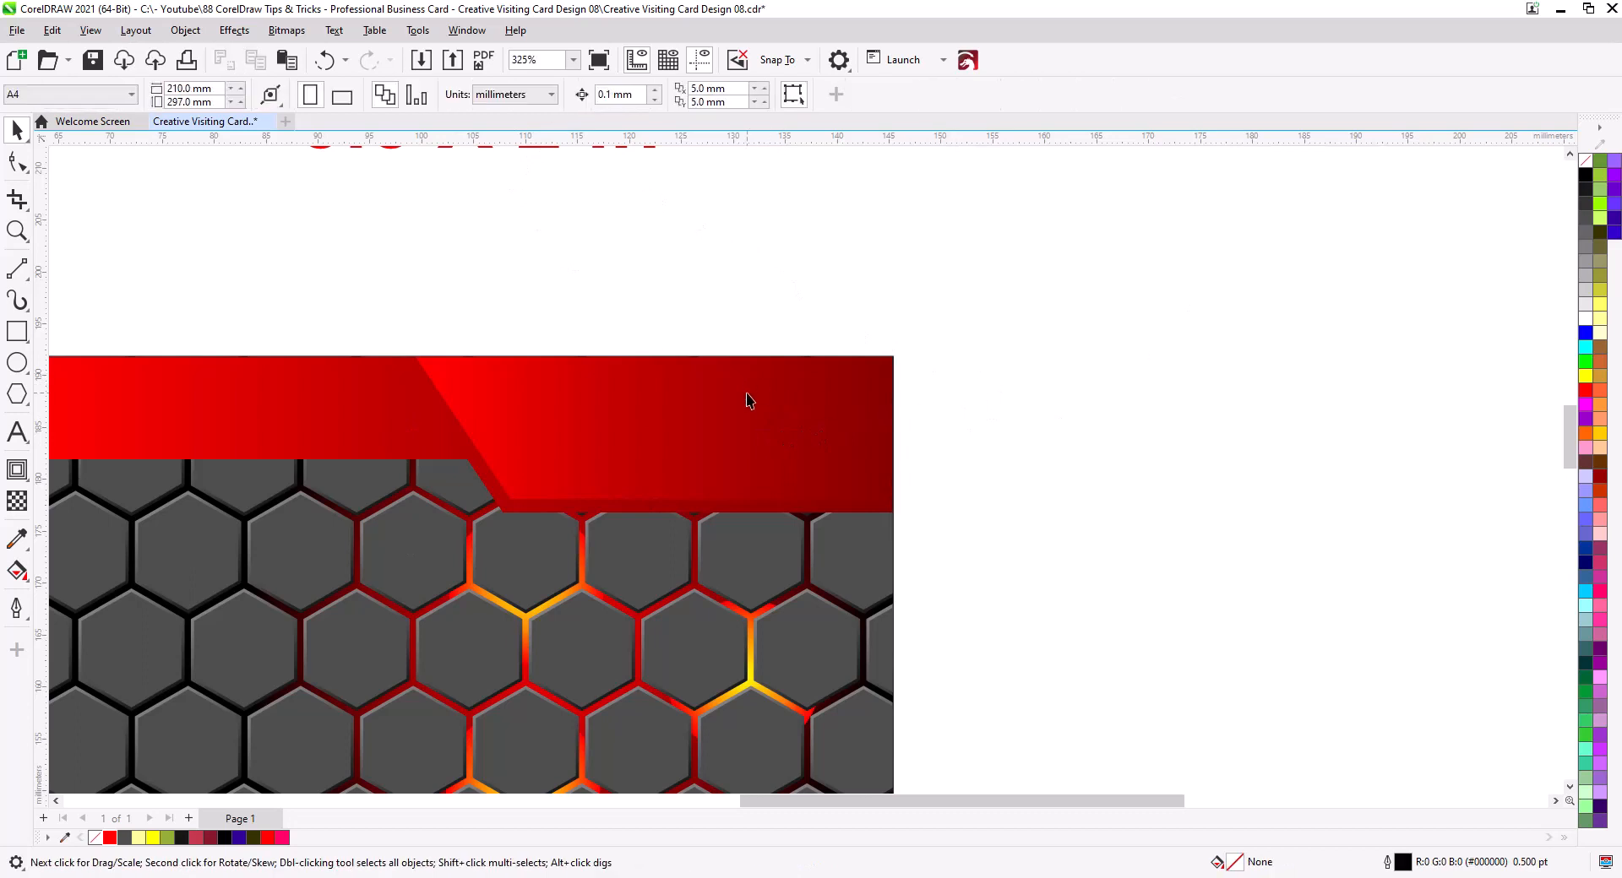
Step: Move the trimmed shape's right gradient handle to the card edge and set that end's color to black (#000000)
{"action": "left_click", "coordinate": [747, 400]}
{"action": "left_click", "coordinate": [17, 572]}
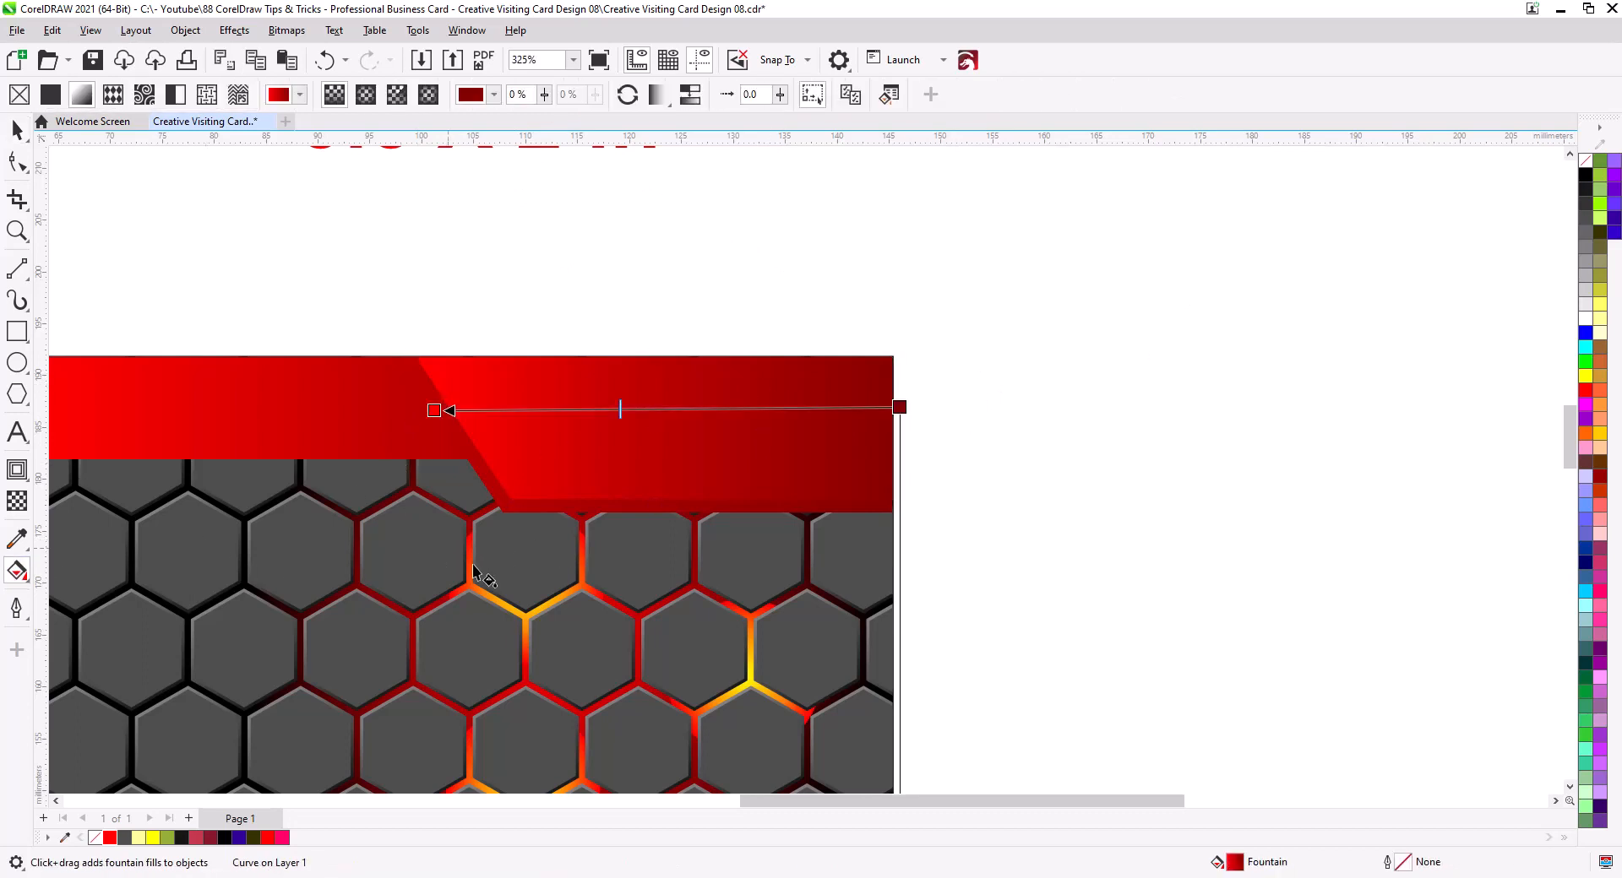
{"action": "left_click_drag", "start_coordinate": [897, 407], "coordinate": [893, 408]}
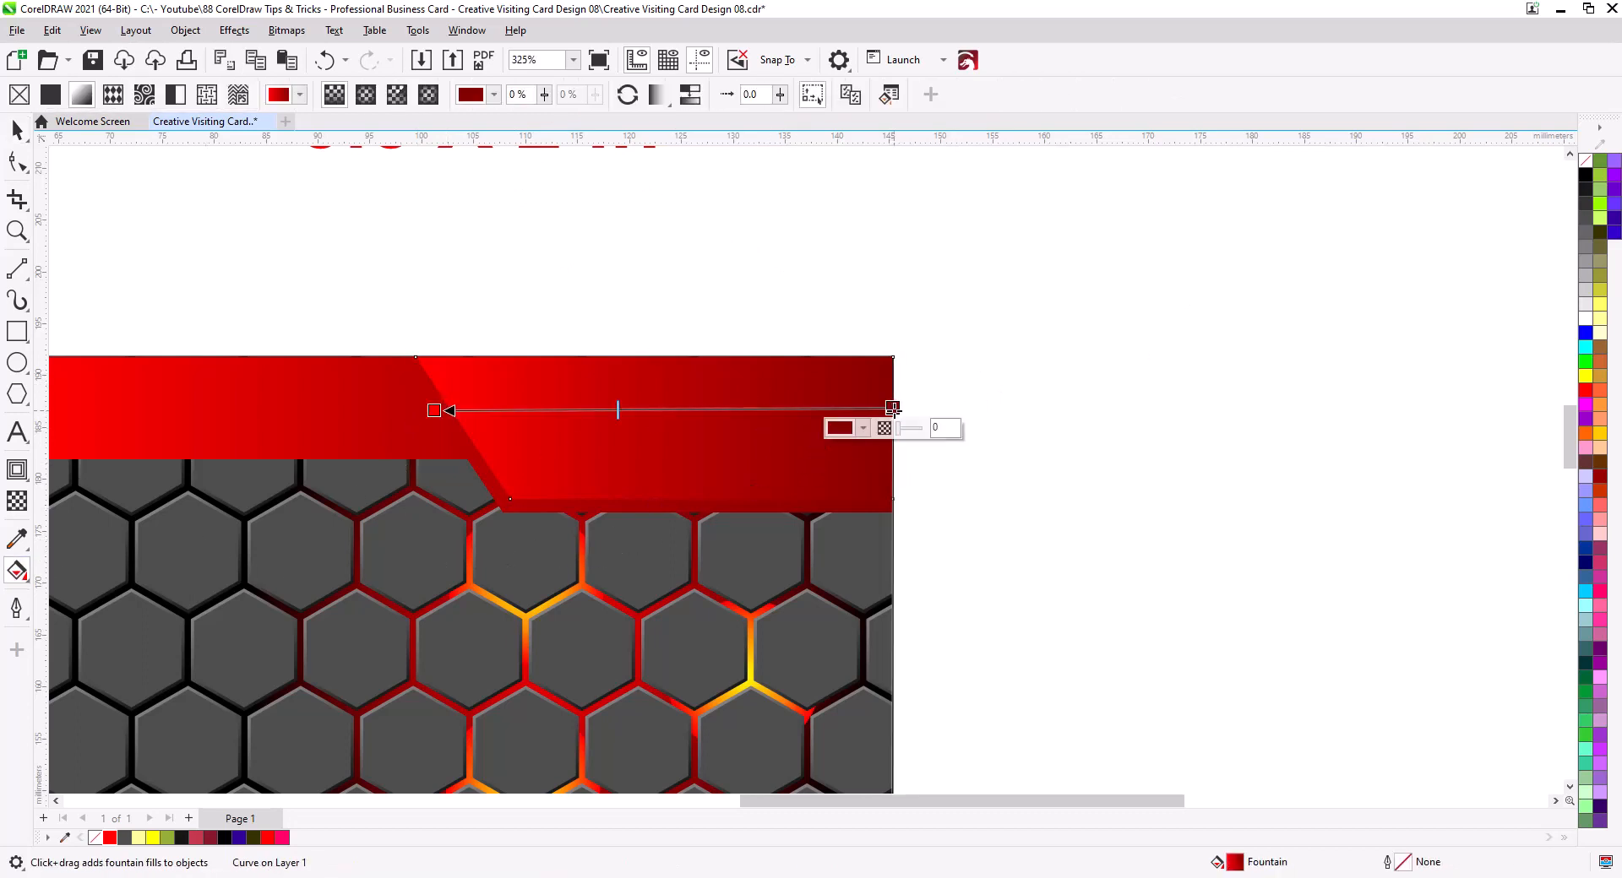
{"action": "left_click", "coordinate": [864, 428]}
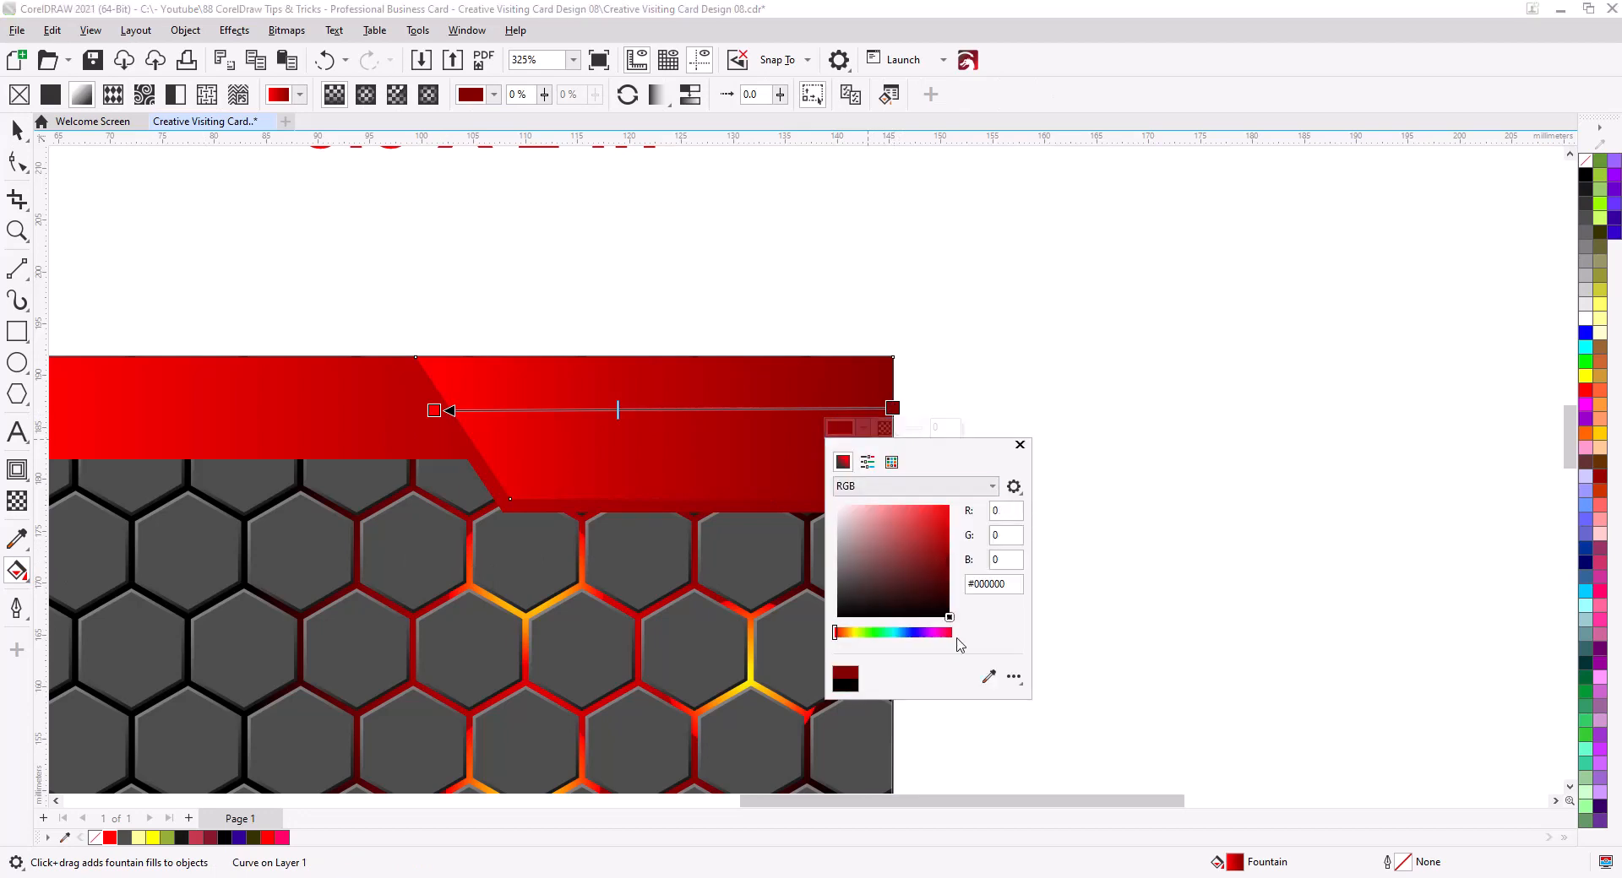
{"action": "left_click", "coordinate": [1019, 445]}
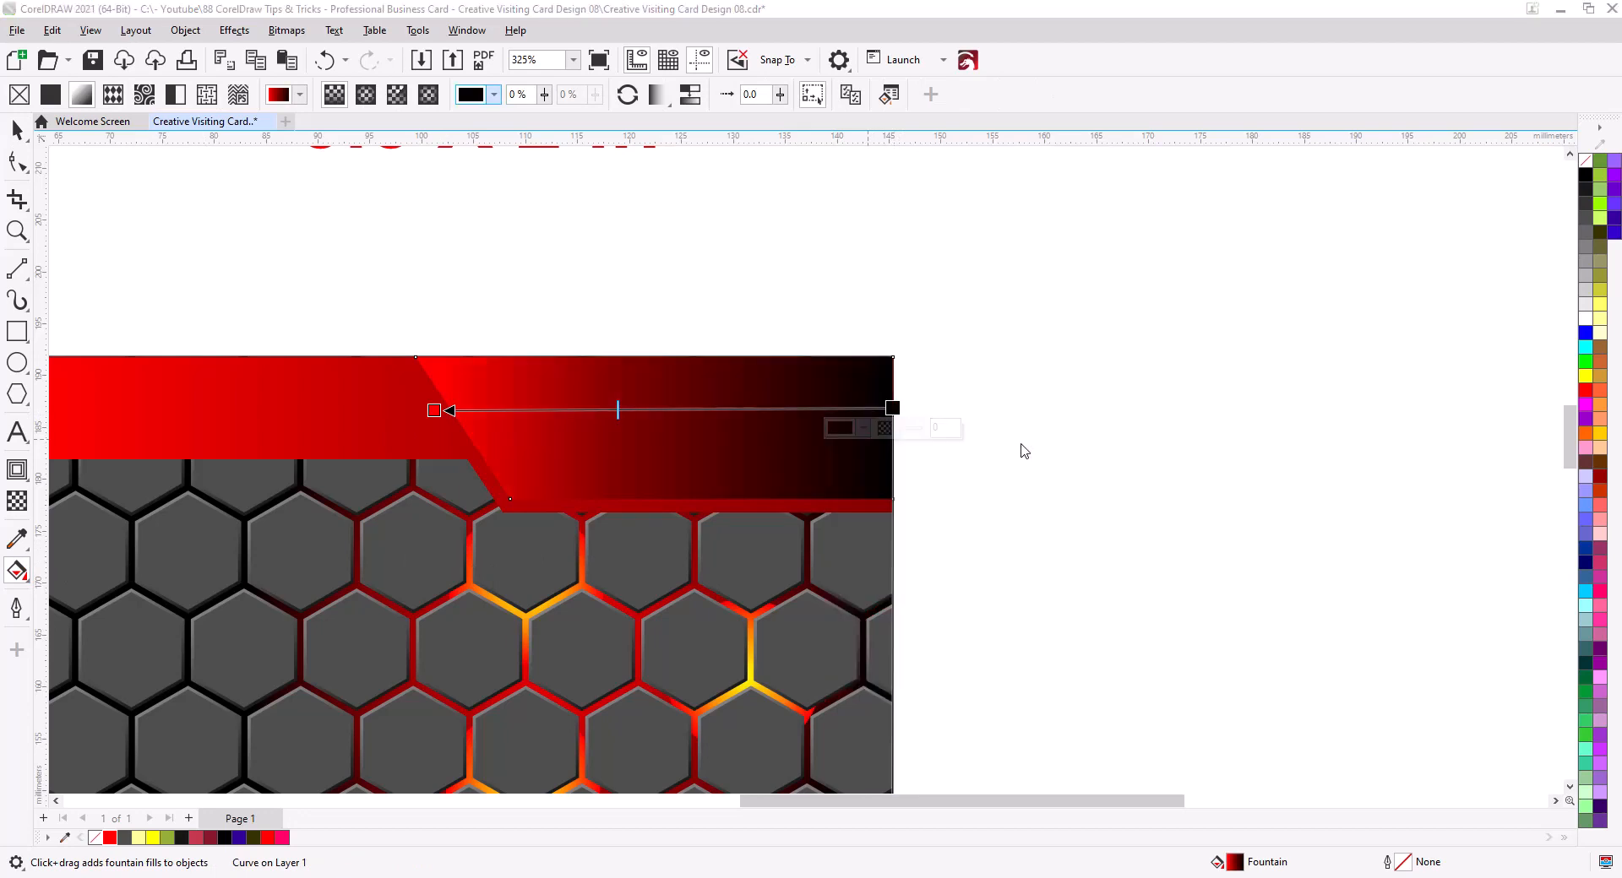
Step: Set the left end color of the shape's gradient to dark gray #454545
{"action": "left_click", "coordinate": [434, 410]}
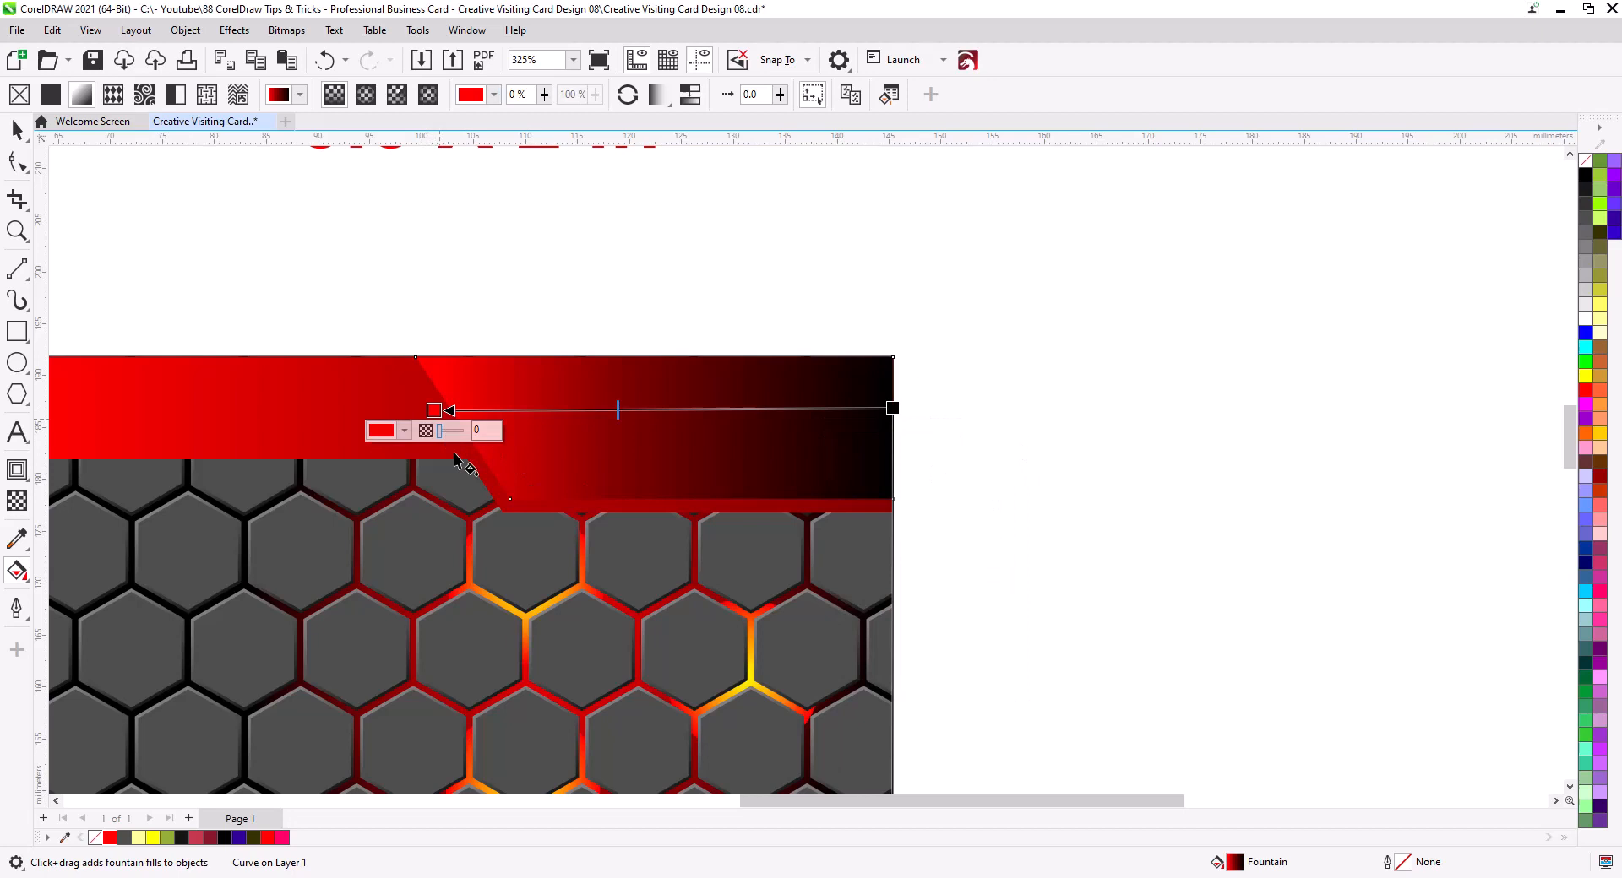
{"action": "left_click", "coordinate": [404, 433]}
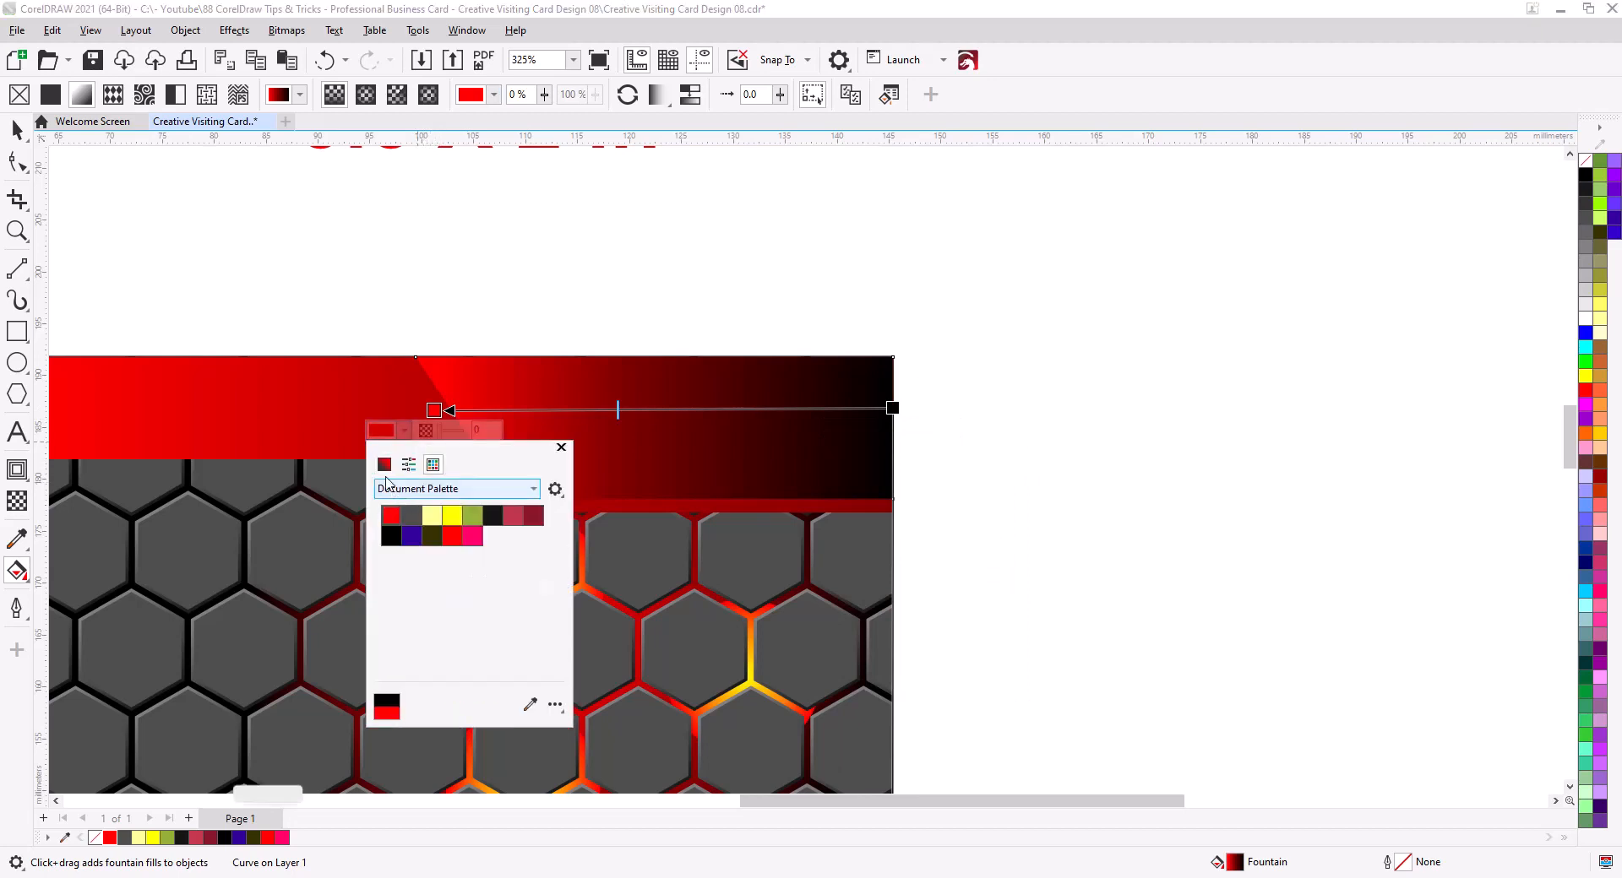
{"action": "left_click", "coordinate": [384, 464]}
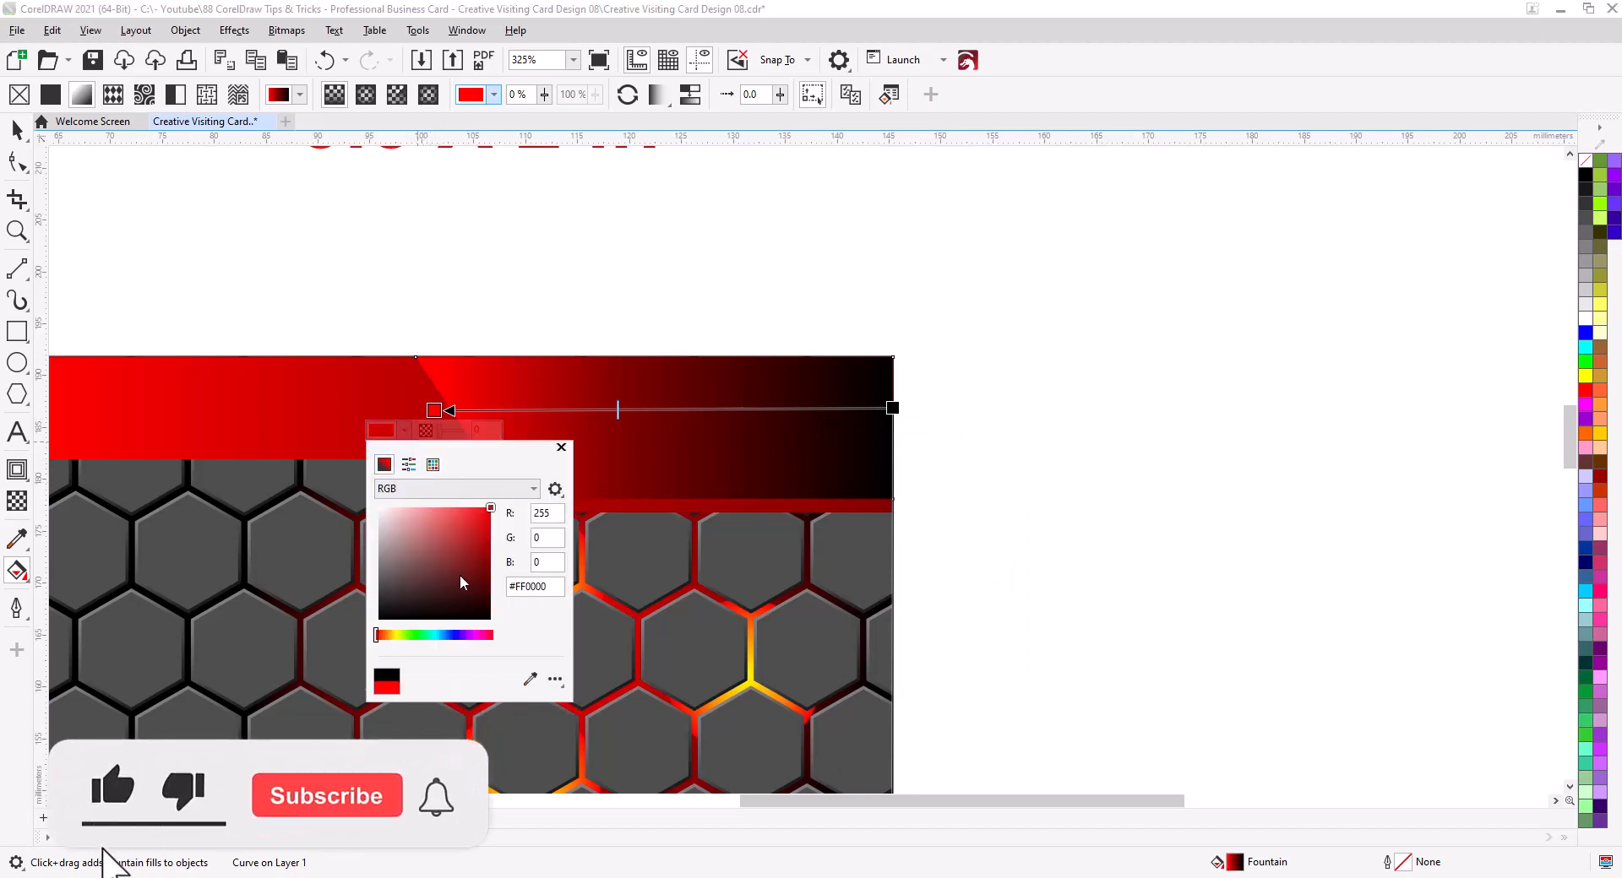
{"action": "left_click", "coordinate": [381, 594]}
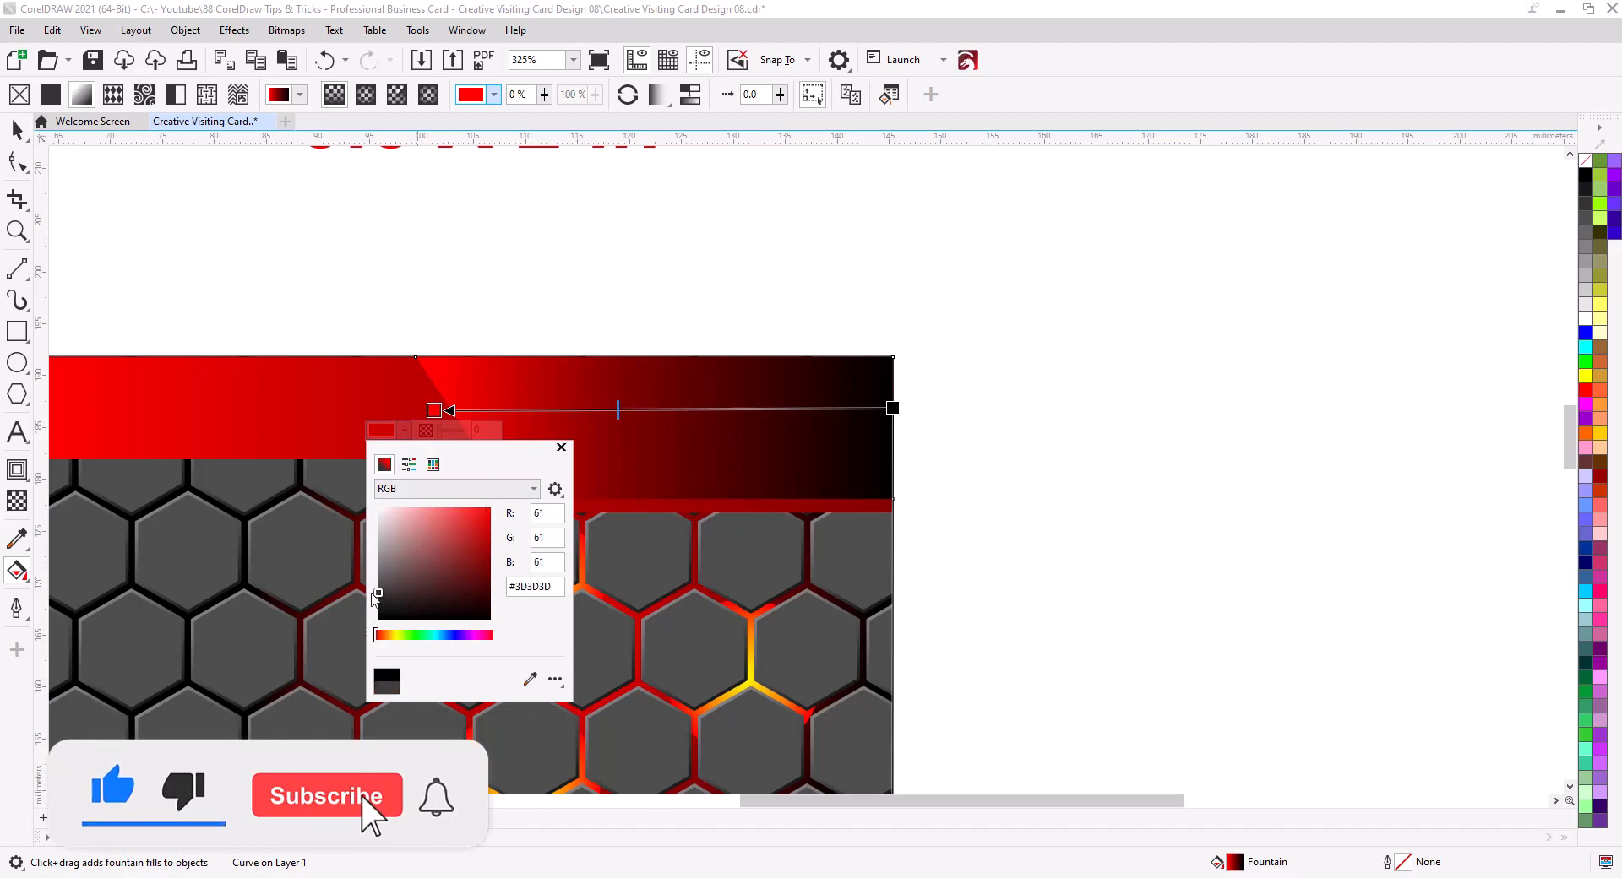
{"action": "left_click", "coordinate": [380, 590]}
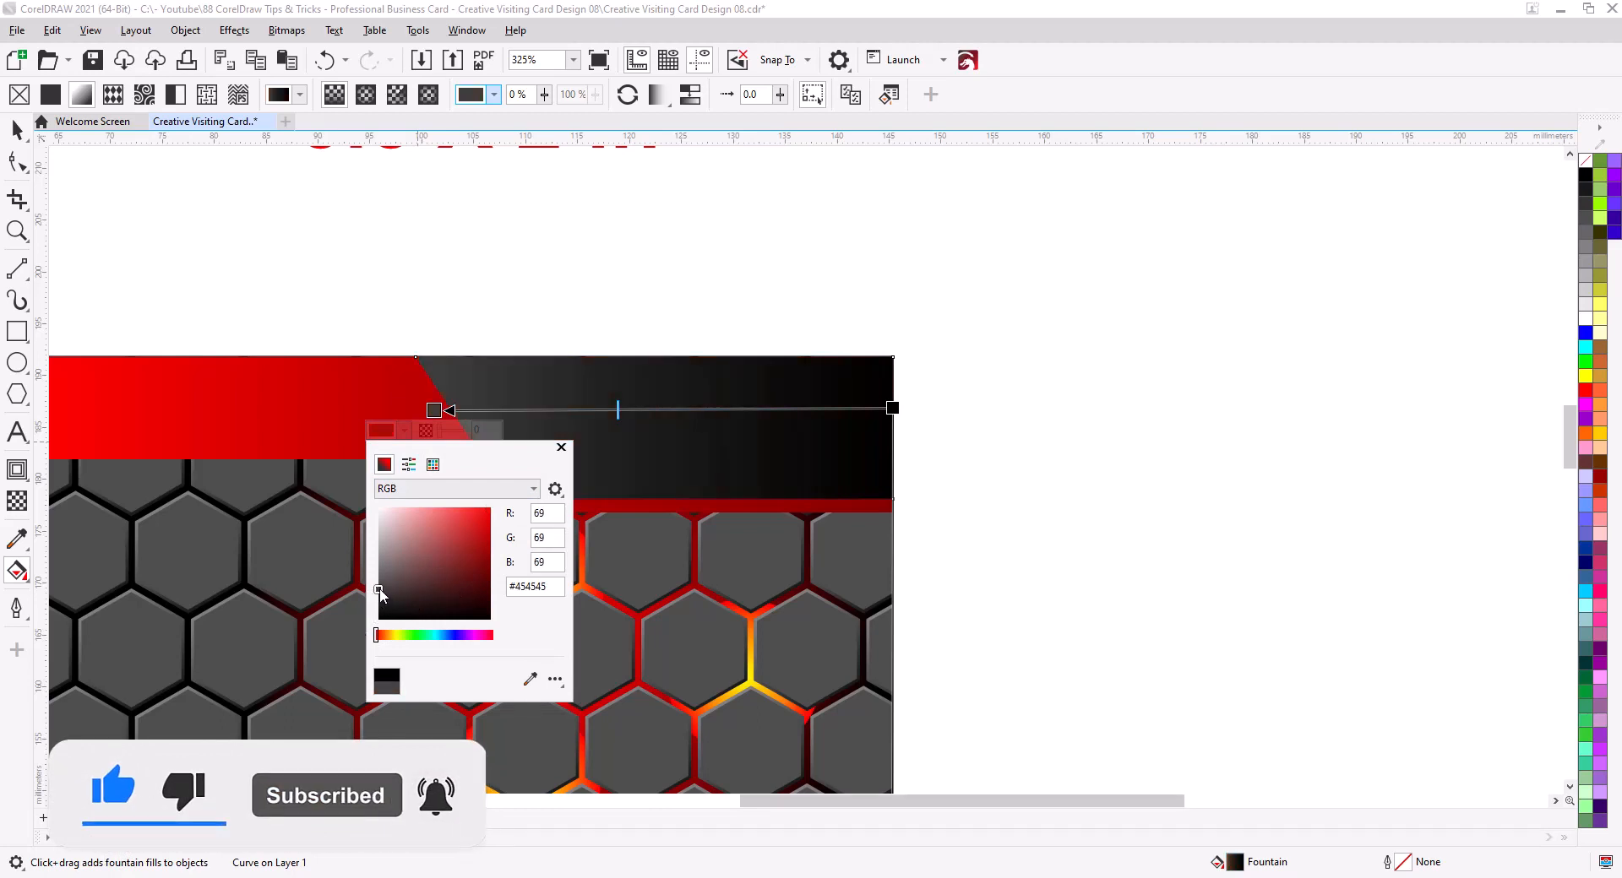
{"action": "left_click", "coordinate": [13, 124]}
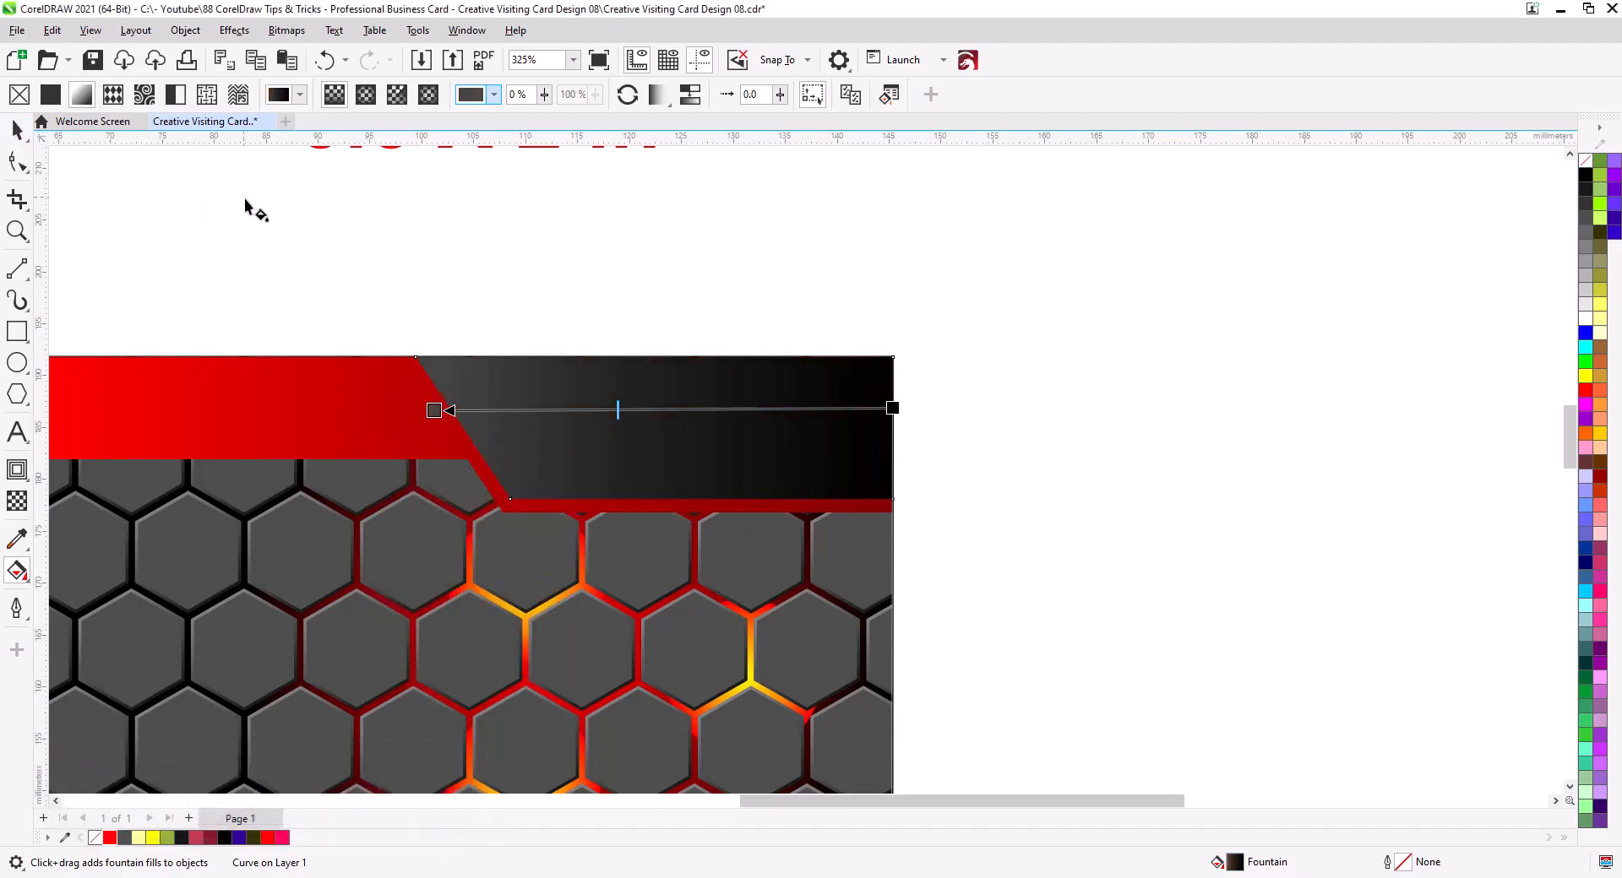
{"action": "left_click", "coordinate": [245, 199]}
{"action": "left_click", "coordinate": [17, 131]}
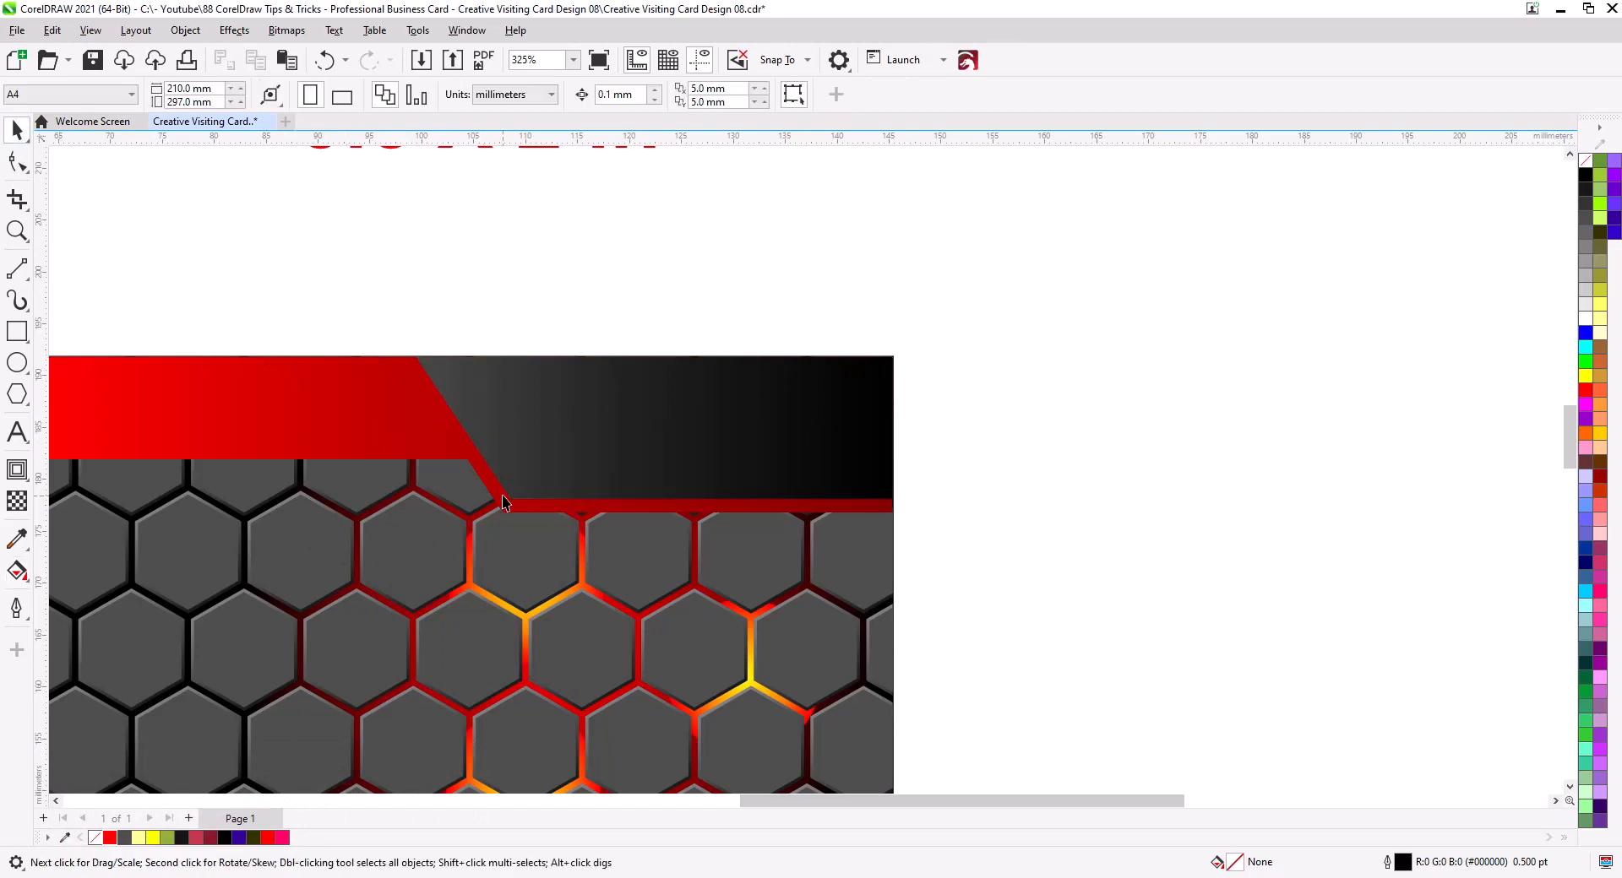
Step: Send the honeycomb PowerClip rectangle to the back, behind the red glow background
{"action": "left_click_drag", "start_coordinate": [504, 500], "coordinate": [786, 457]}
{"action": "scroll", "coordinate": [862, 506], "scroll_direction": "up", "scroll_amount": 3}
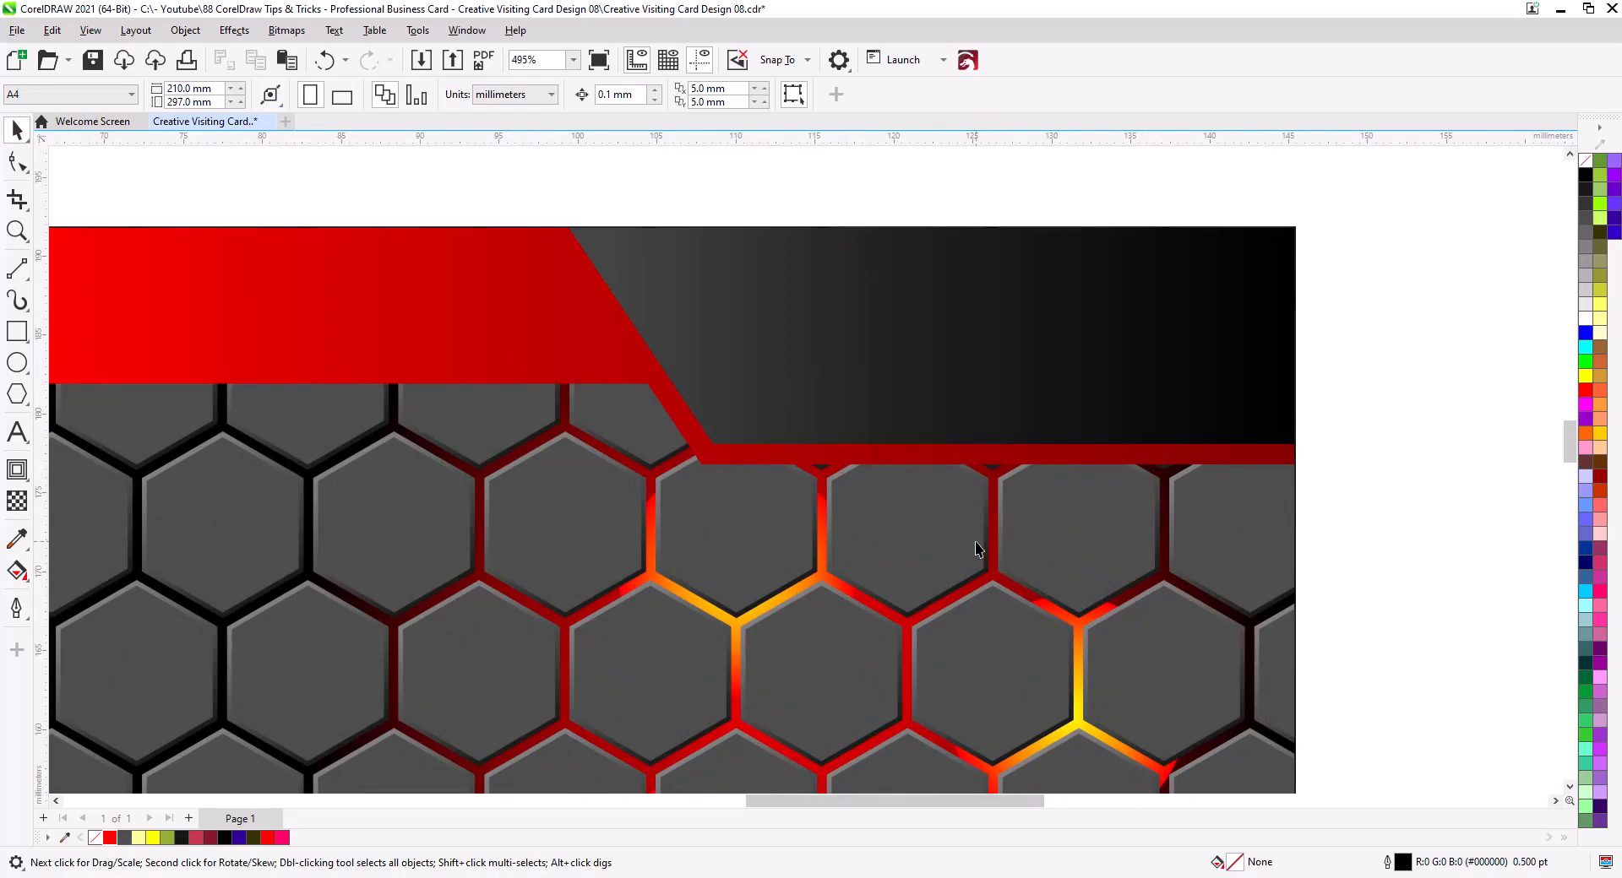
{"action": "scroll", "coordinate": [929, 541], "scroll_direction": "down", "scroll_amount": 2}
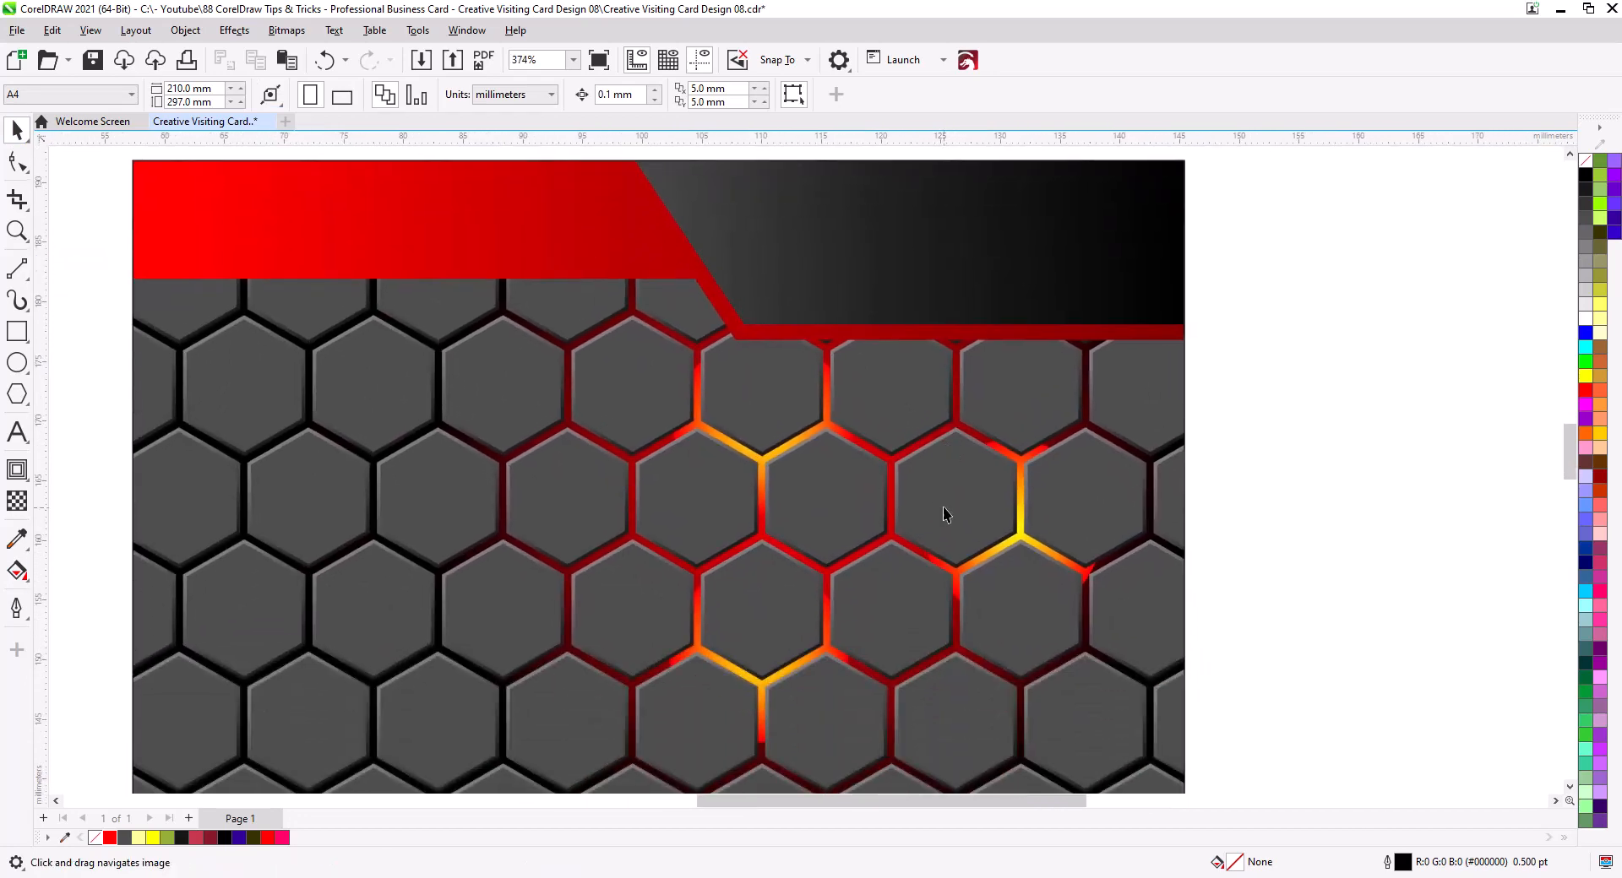
{"action": "left_click", "coordinate": [960, 508]}
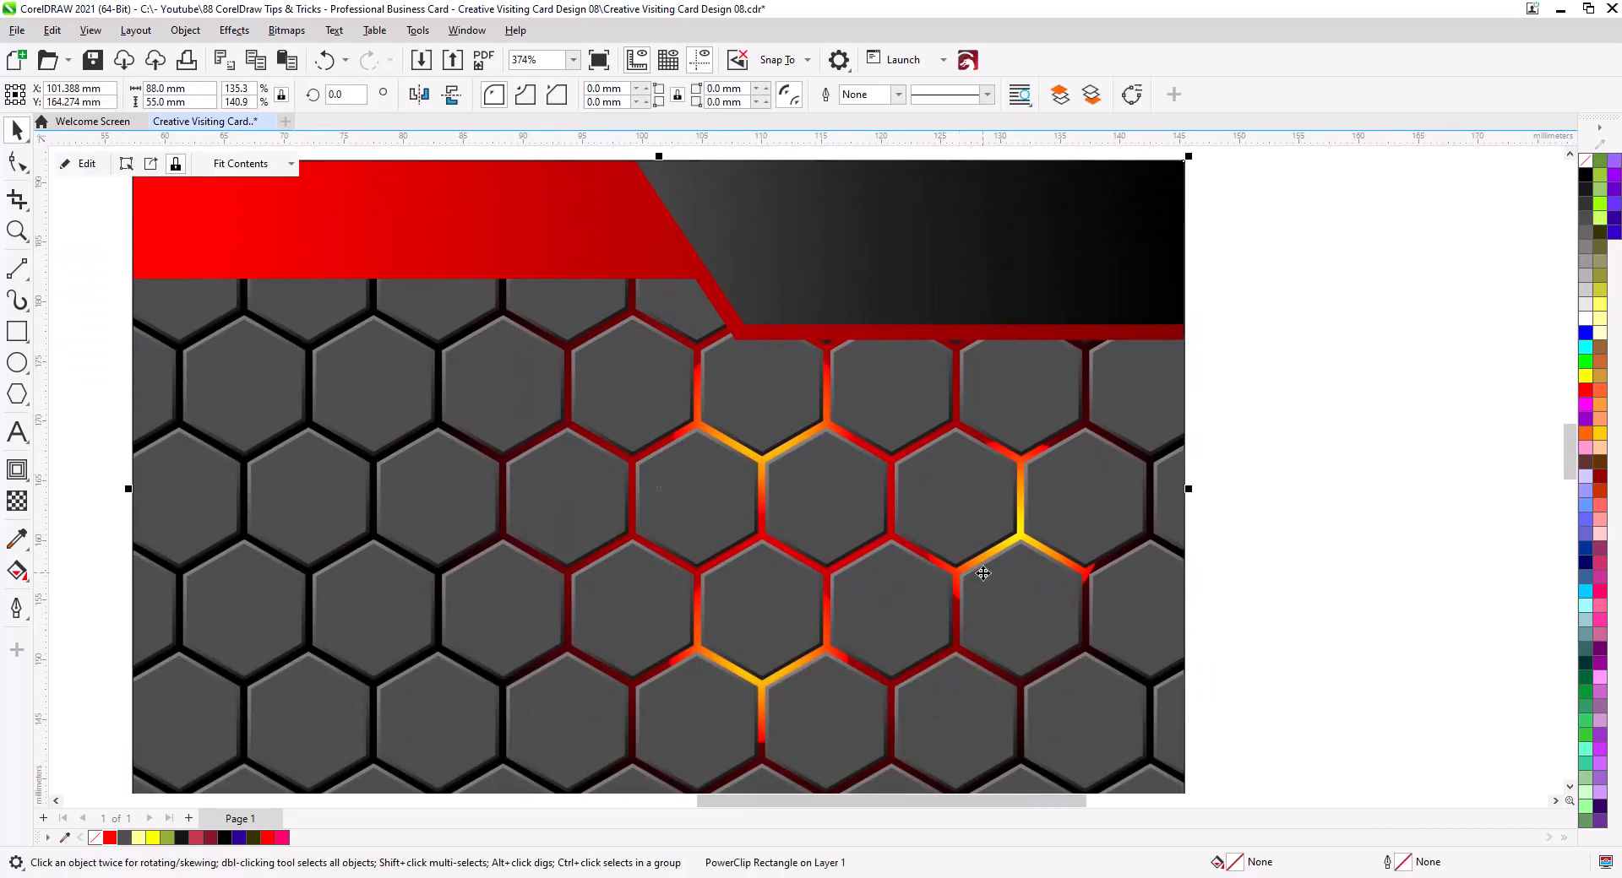
{"action": "key", "text": "shift+Page_Down"}
{"action": "left_click", "coordinate": [1289, 535]}
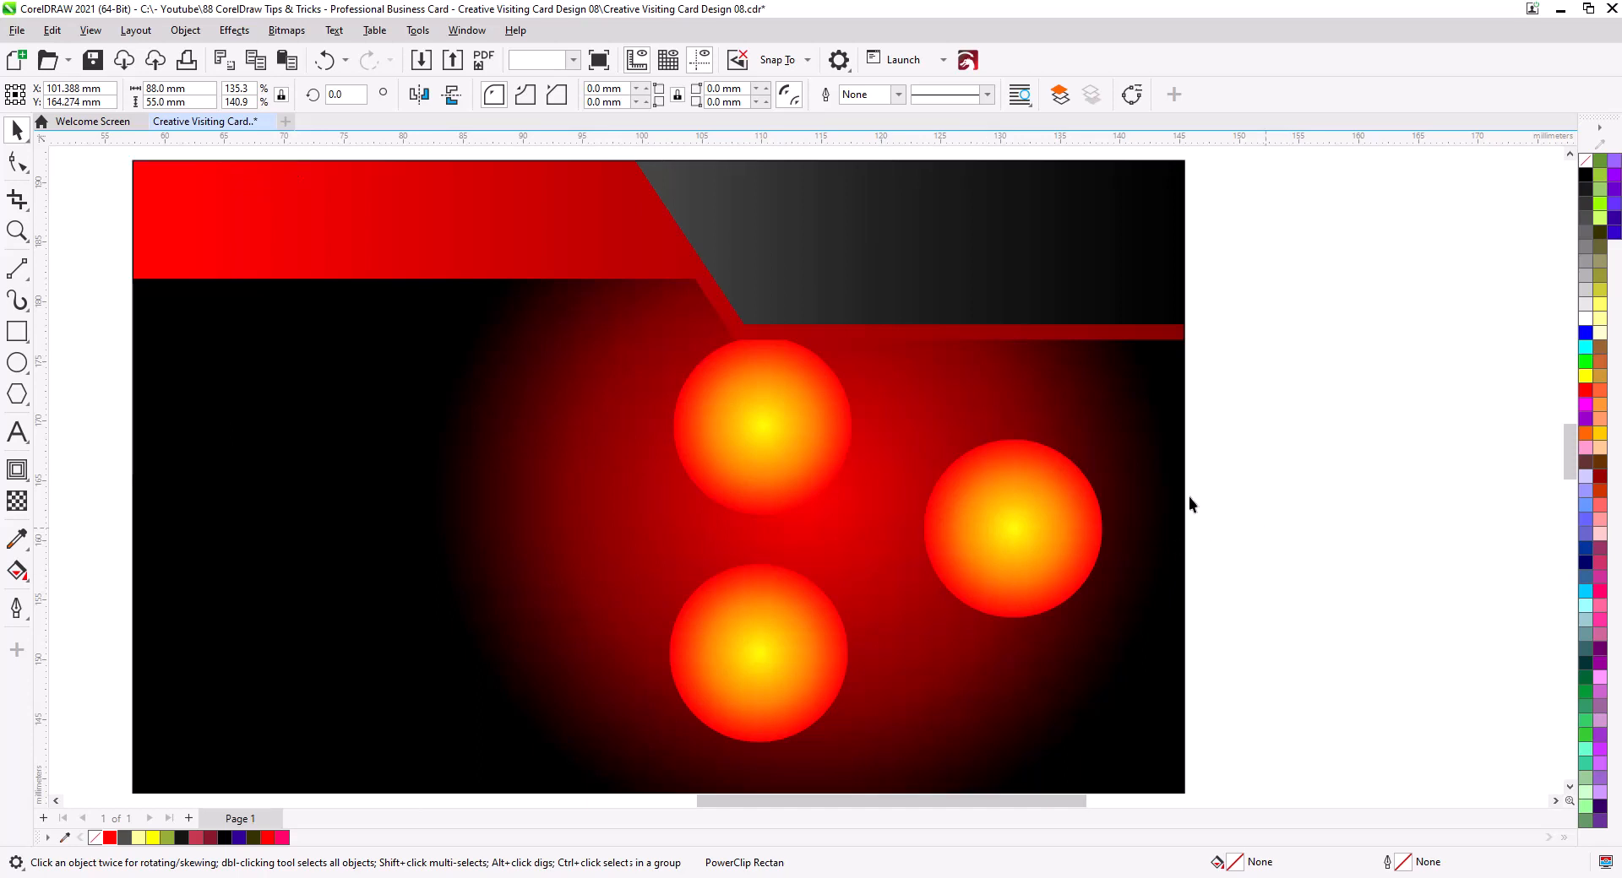
Step: Flatten and shrink the background rectangle's red-to-black elliptical gradient and shift its center down and right among the three yellow glow circles
{"action": "left_click", "coordinate": [1122, 421]}
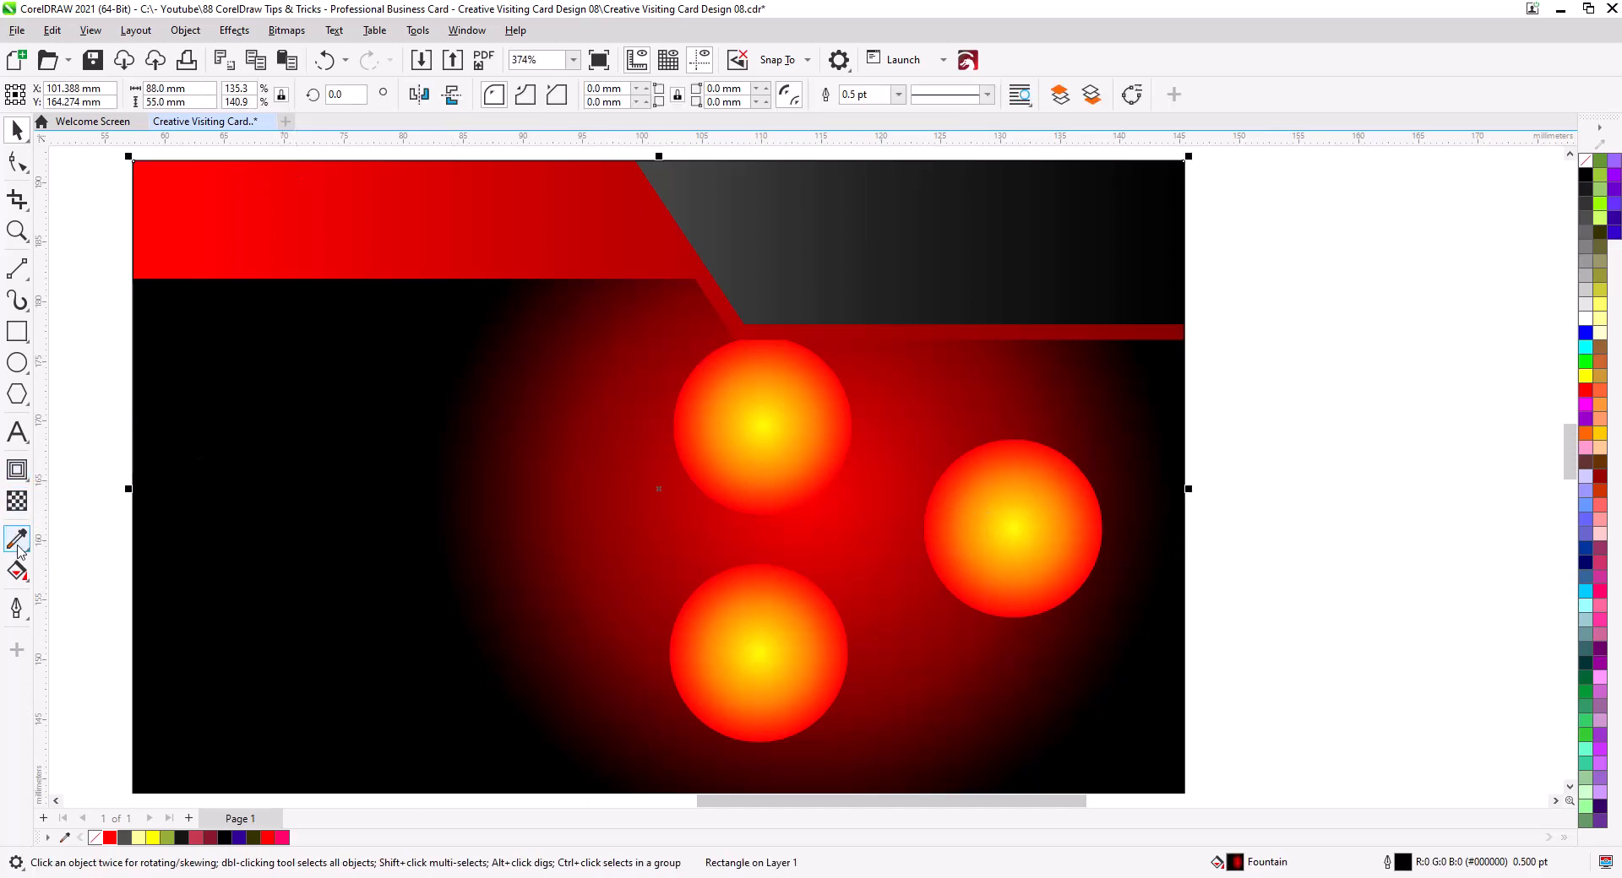
{"action": "left_click", "coordinate": [17, 572]}
{"action": "scroll", "coordinate": [828, 258], "scroll_direction": "down", "scroll_amount": 1}
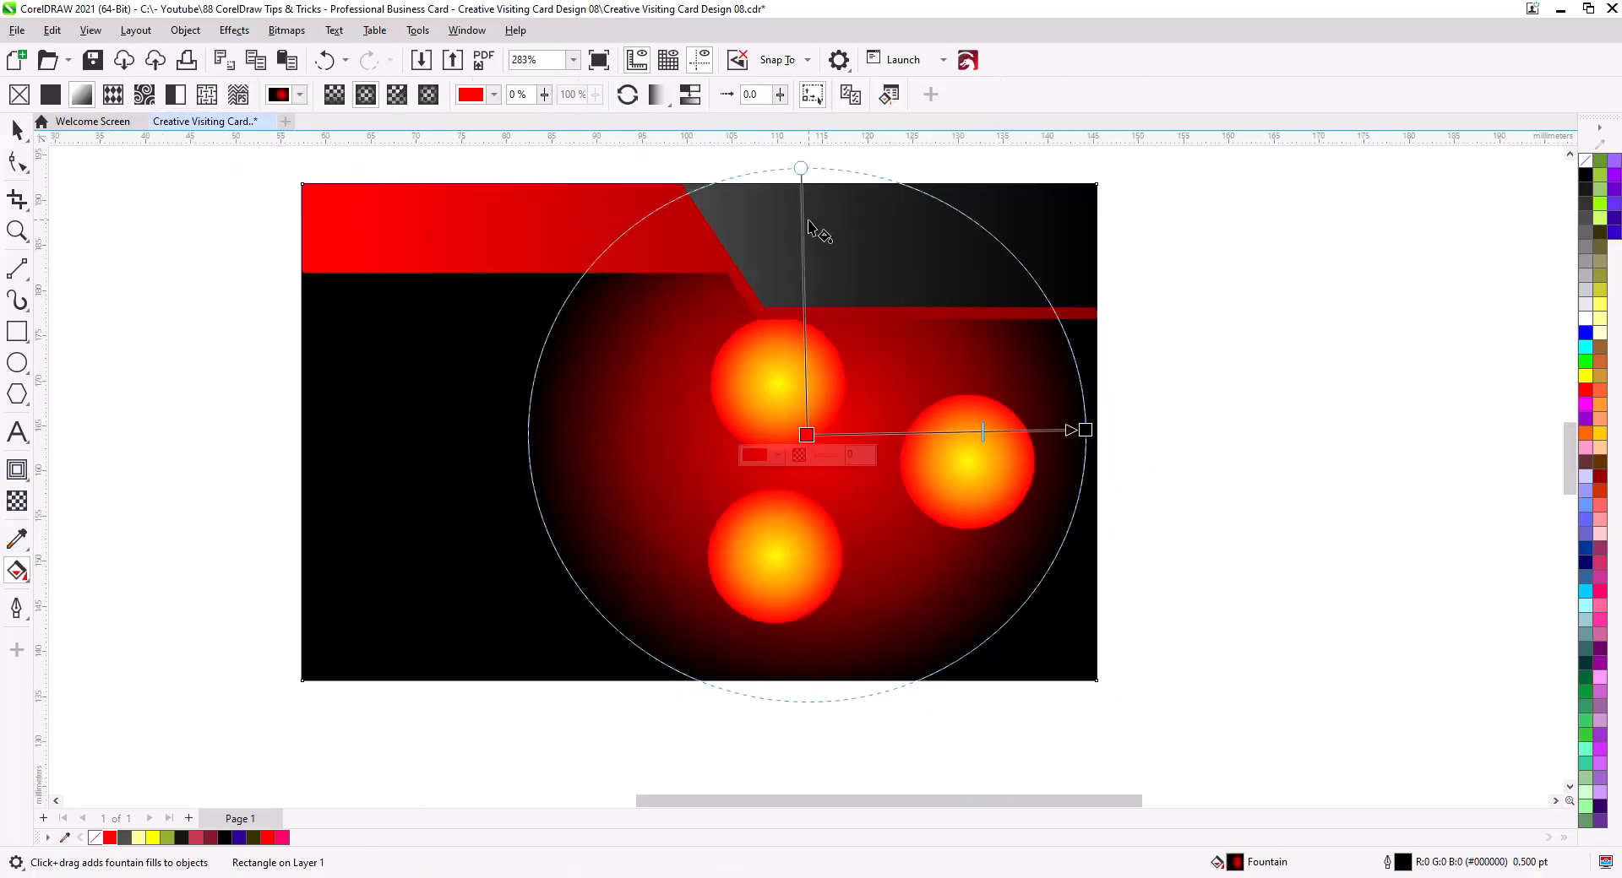
{"action": "left_click_drag", "start_coordinate": [809, 230], "coordinate": [811, 249]}
{"action": "left_click_drag", "start_coordinate": [802, 187], "coordinate": [805, 259]}
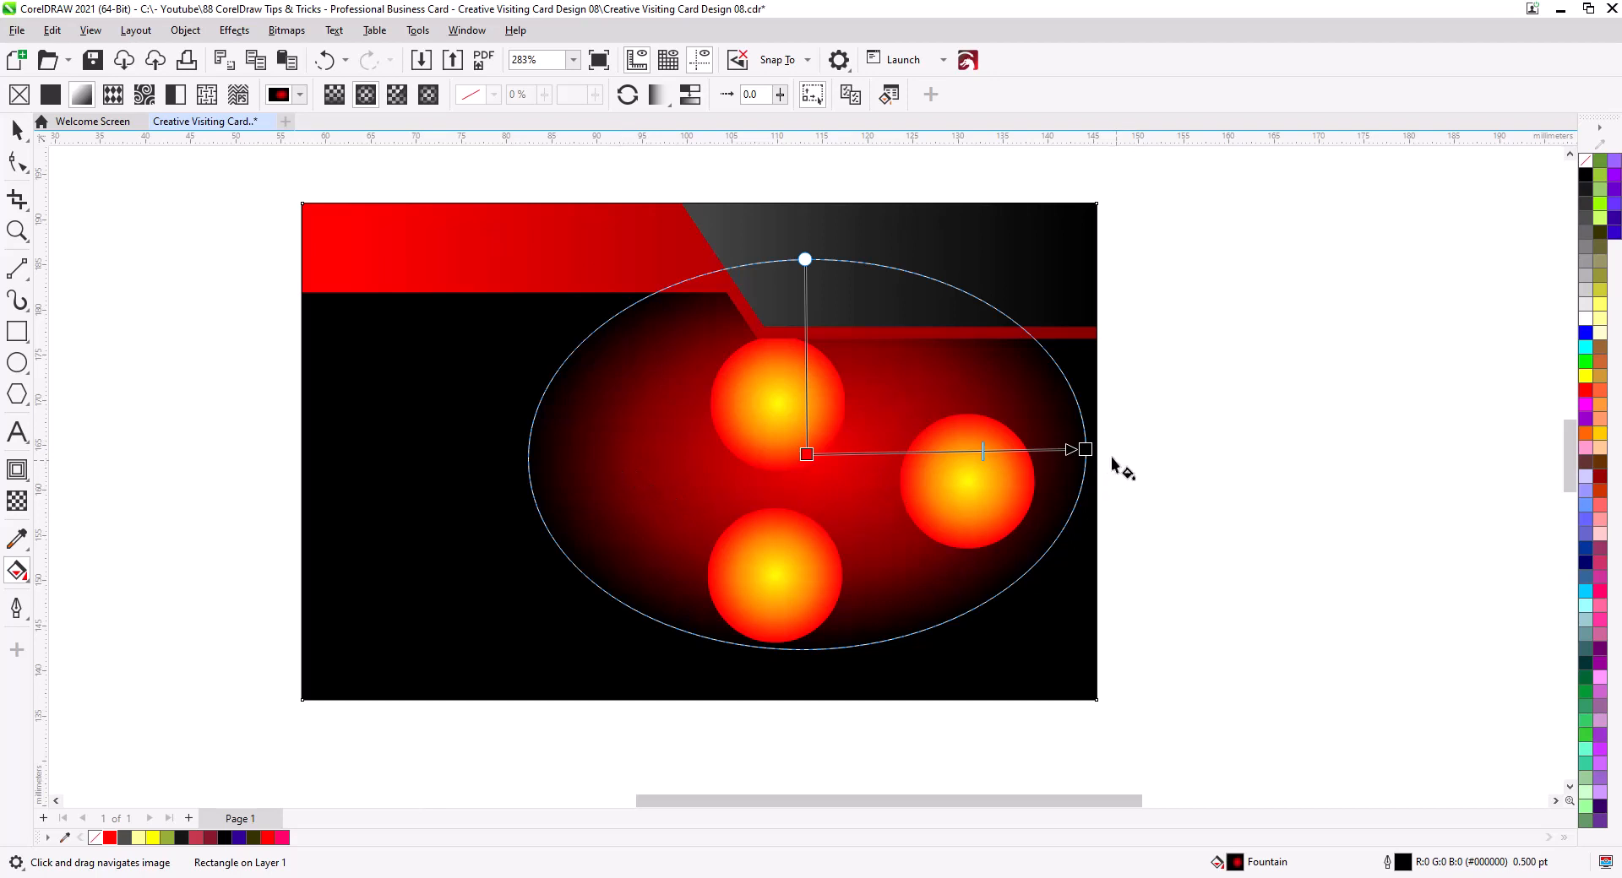
{"action": "left_click_drag", "start_coordinate": [1087, 452], "coordinate": [1074, 451]}
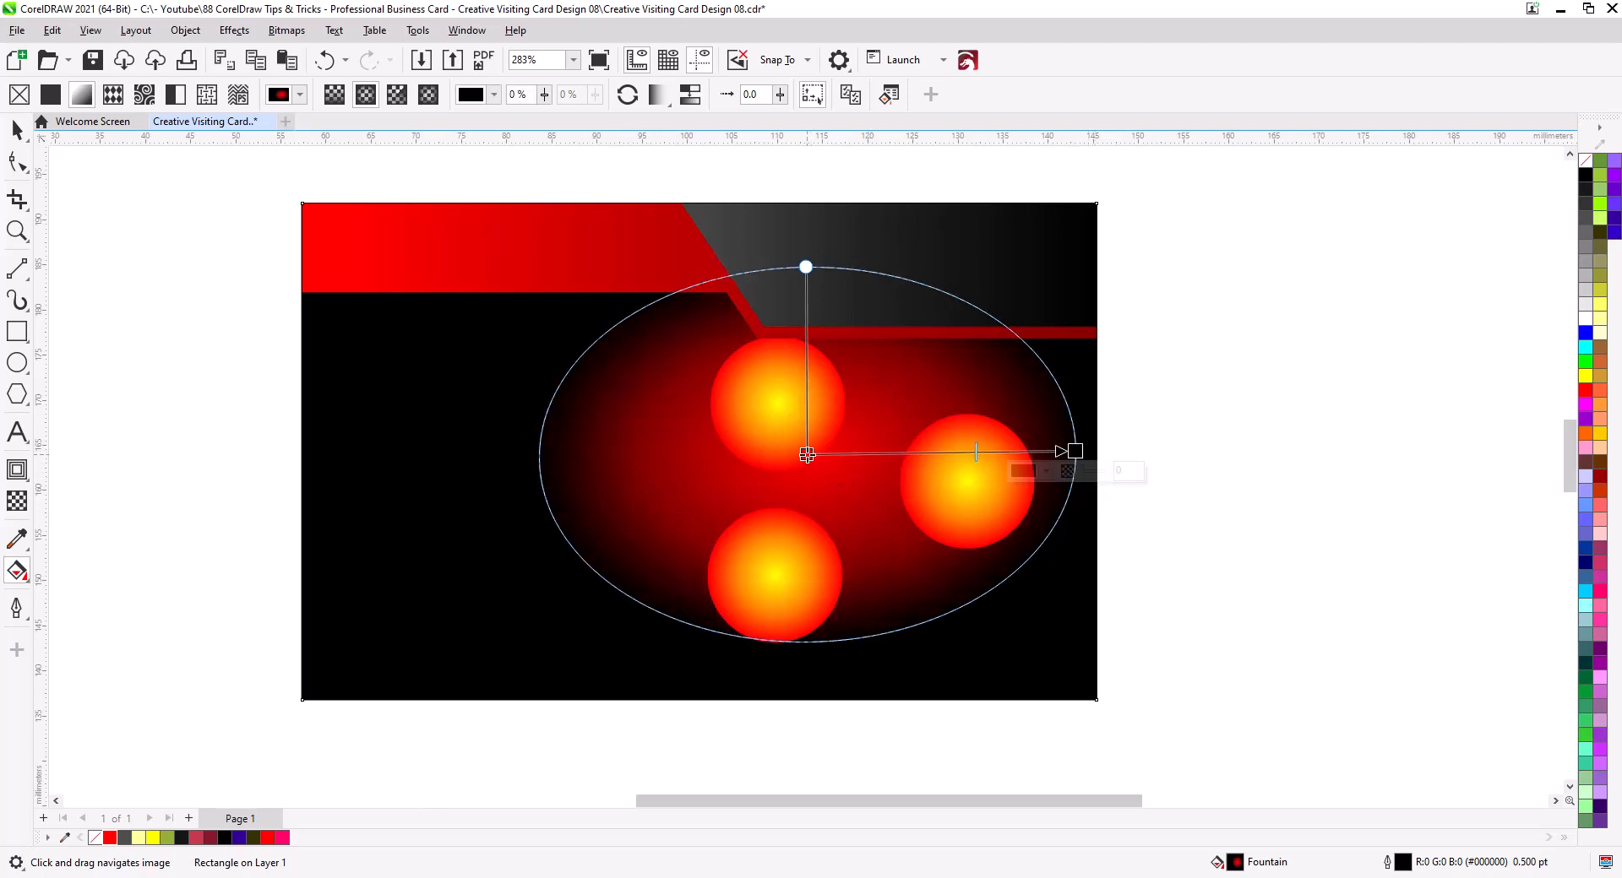
{"action": "left_click_drag", "start_coordinate": [806, 454], "coordinate": [841, 480]}
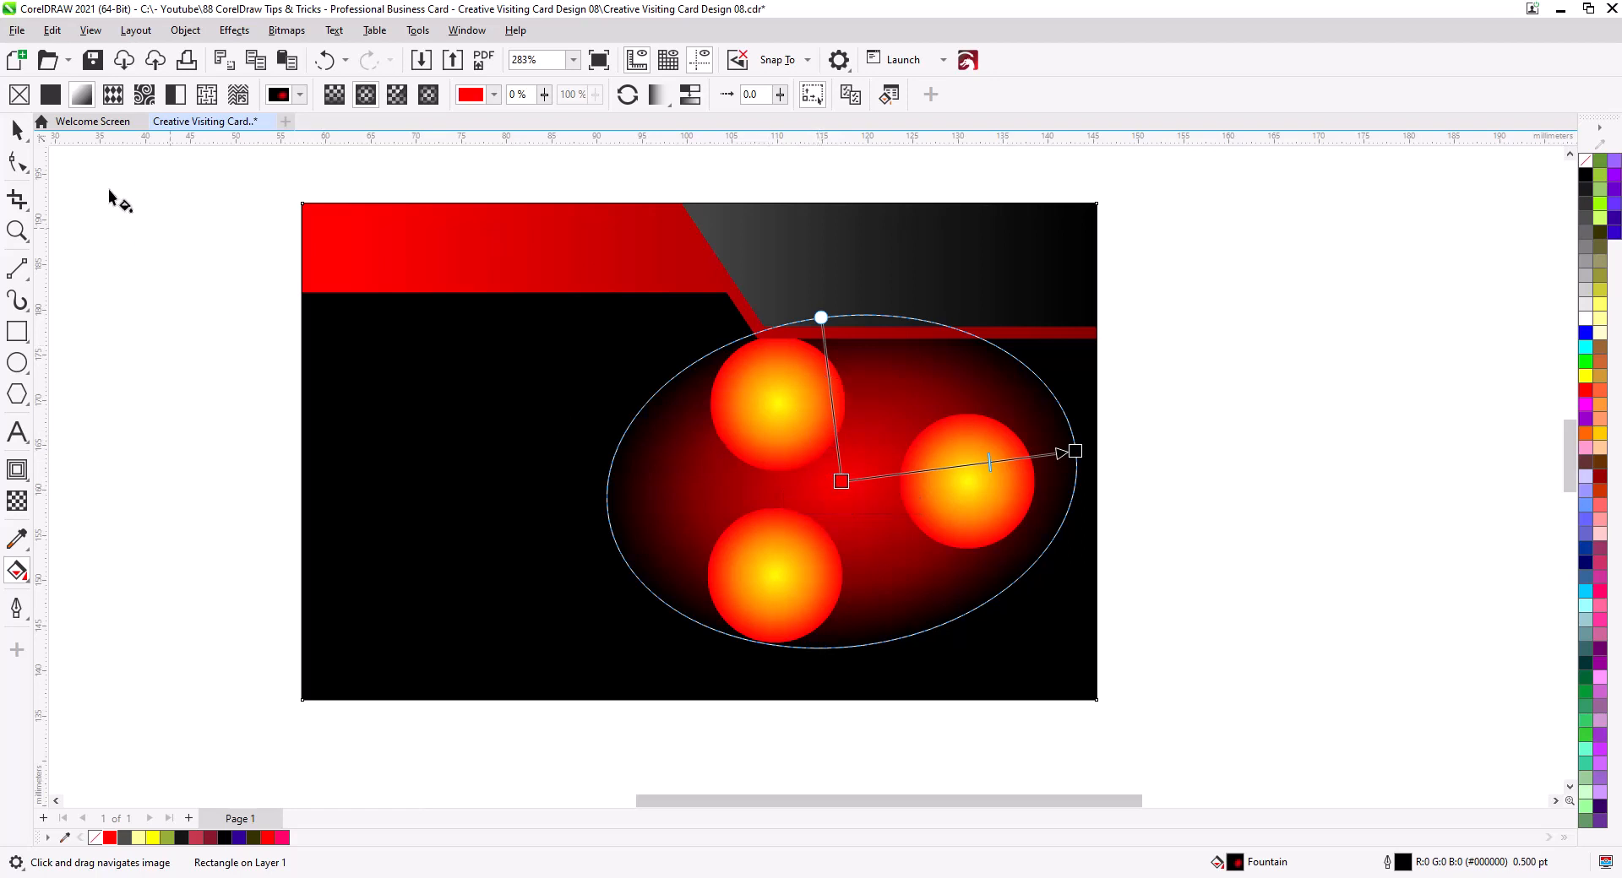
Step: Shrink the upper yellow glow circle to about 12.4 mm in diameter, scaling it inward from its upper-left corner
{"action": "left_click", "coordinate": [17, 131]}
{"action": "left_click", "coordinate": [724, 448]}
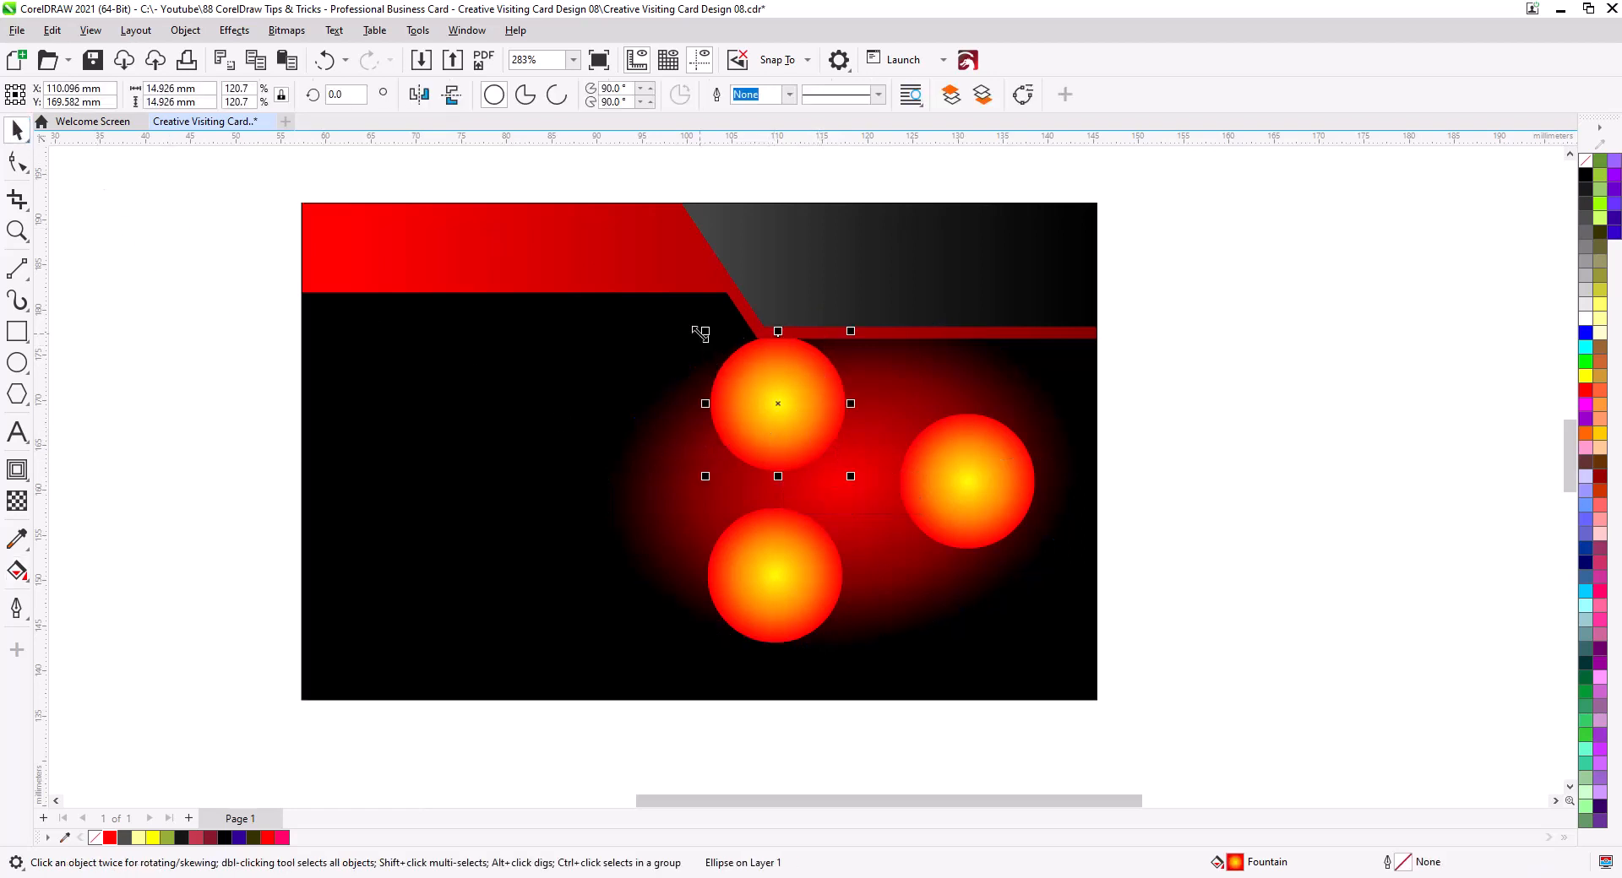
{"action": "left_click_drag", "start_coordinate": [699, 333], "coordinate": [728, 354]}
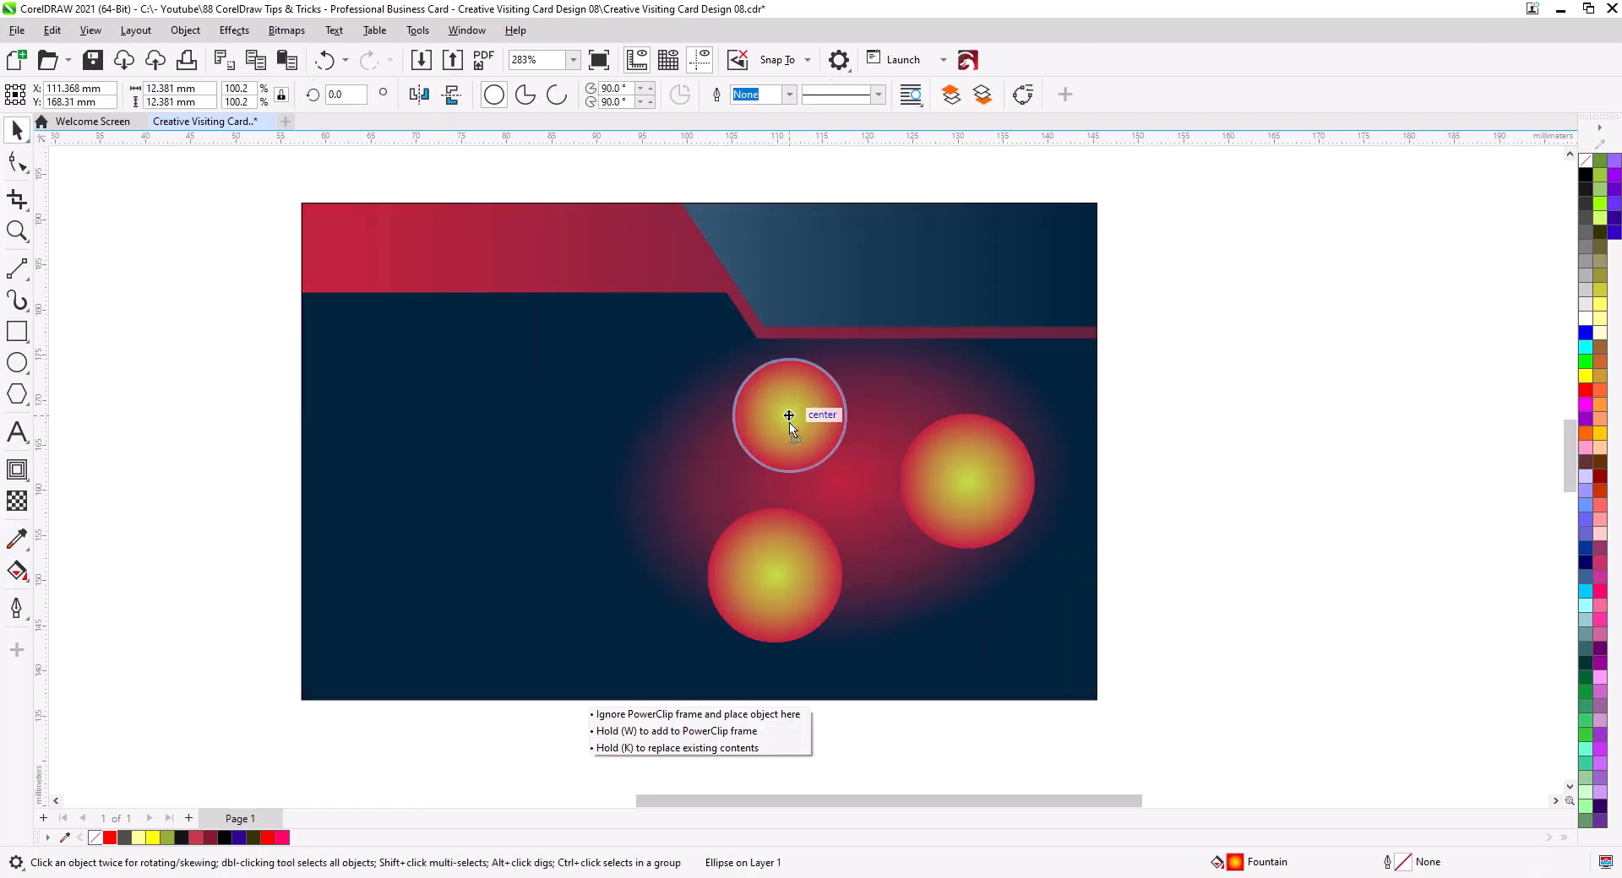
Step: Send the red glow background rectangle and its three yellow glow circles to the back, behind the honeycomb
{"action": "left_click", "coordinate": [487, 456]}
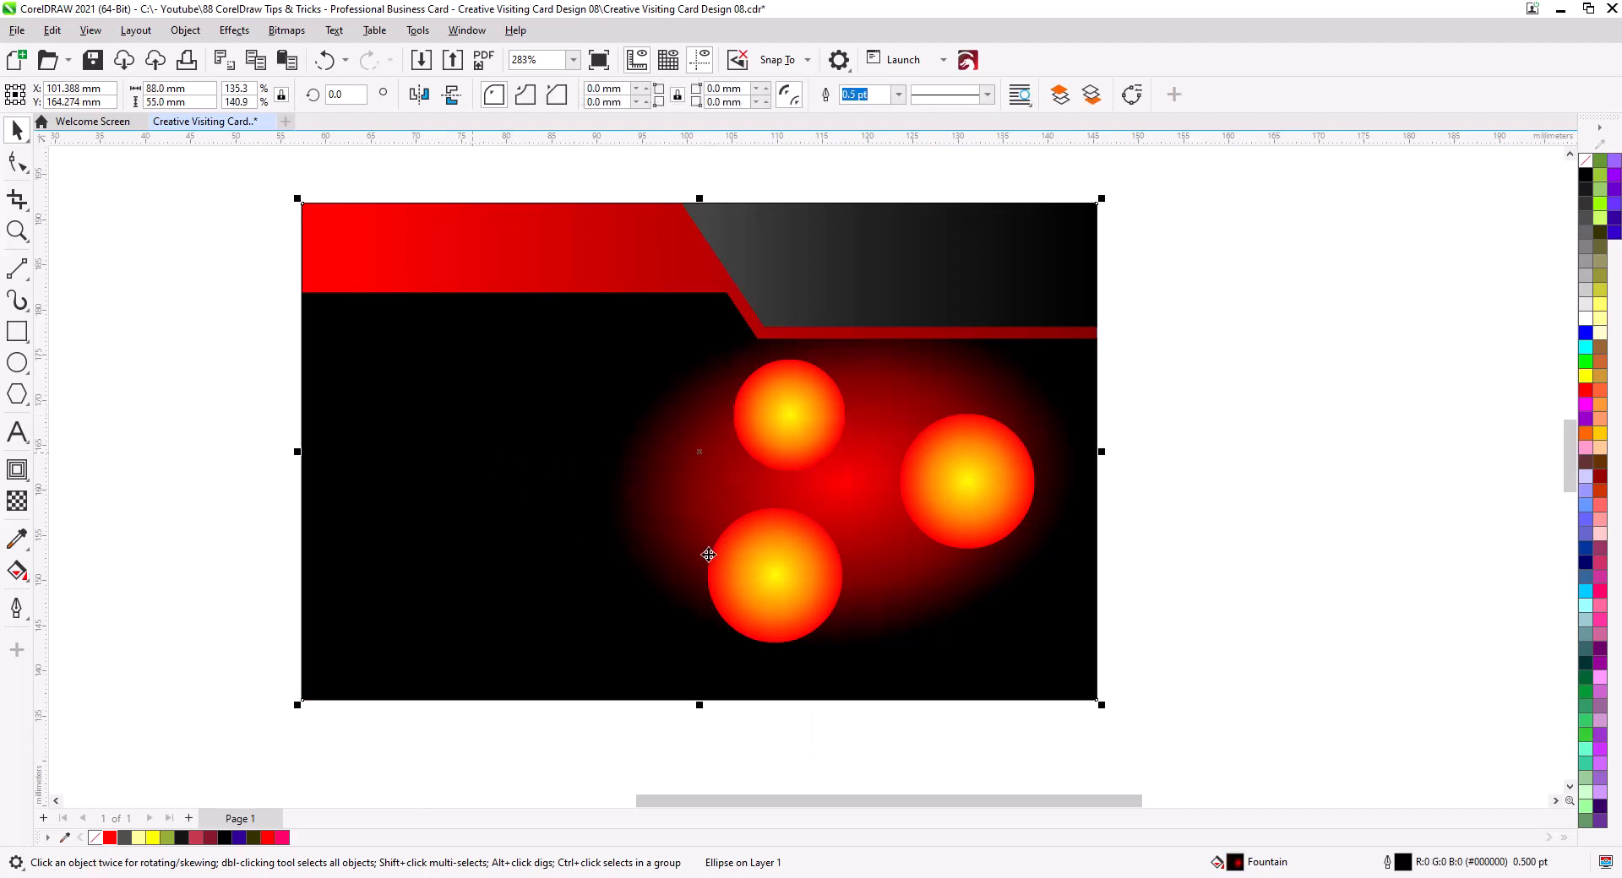
{"action": "left_click", "coordinate": [773, 432], "text": "shift"}
{"action": "left_click", "coordinate": [775, 576], "text": "shift"}
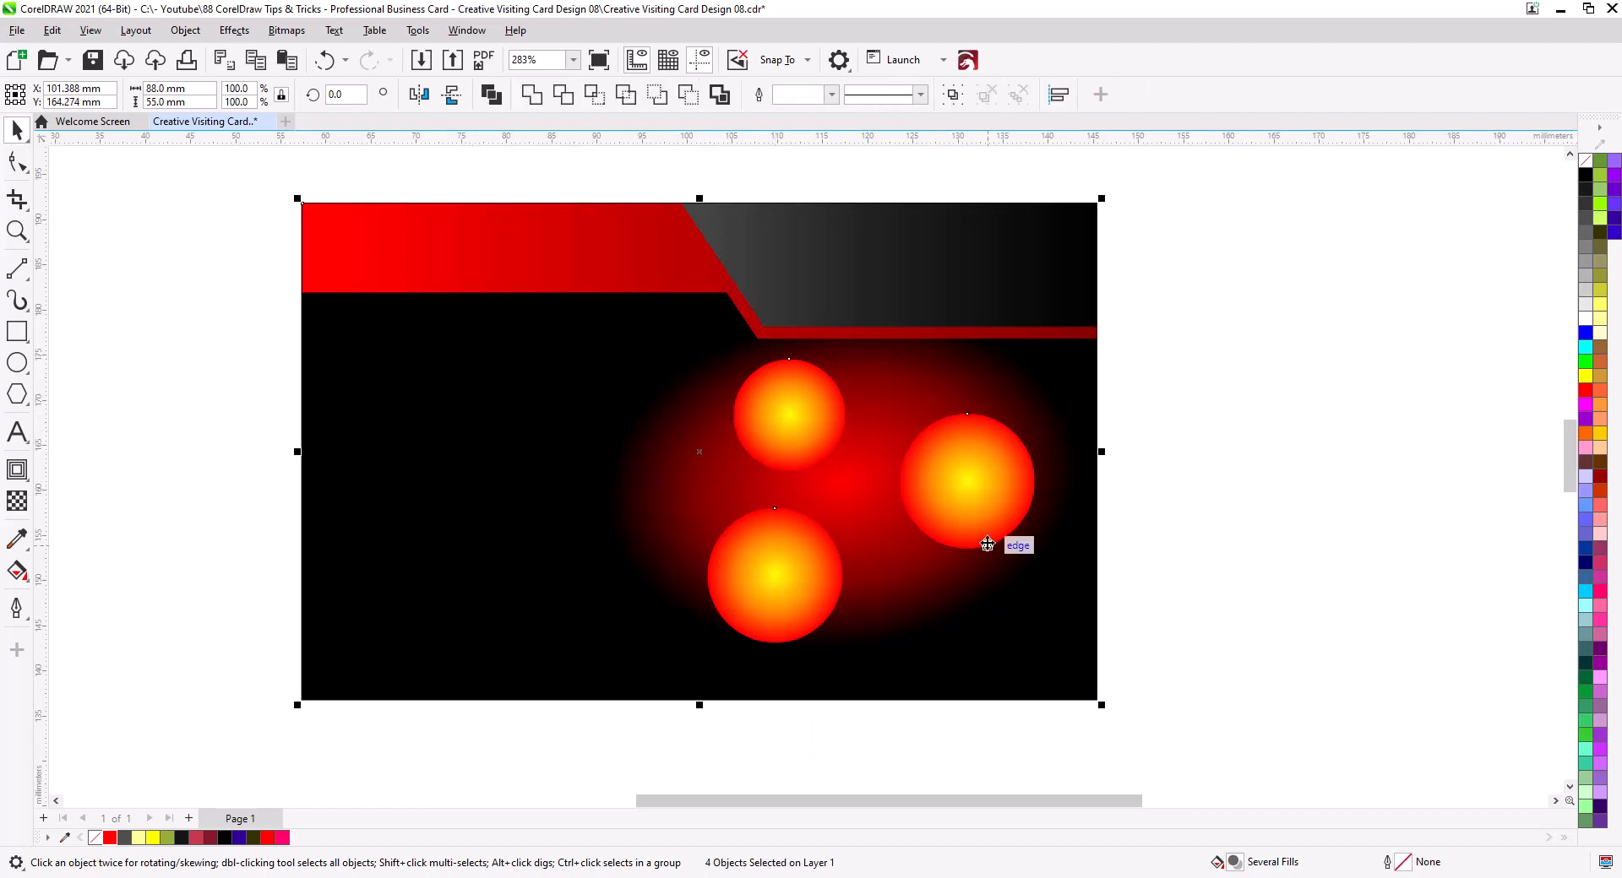
{"action": "key", "text": "shift+Page_Down"}
{"action": "left_click", "coordinate": [1187, 452]}
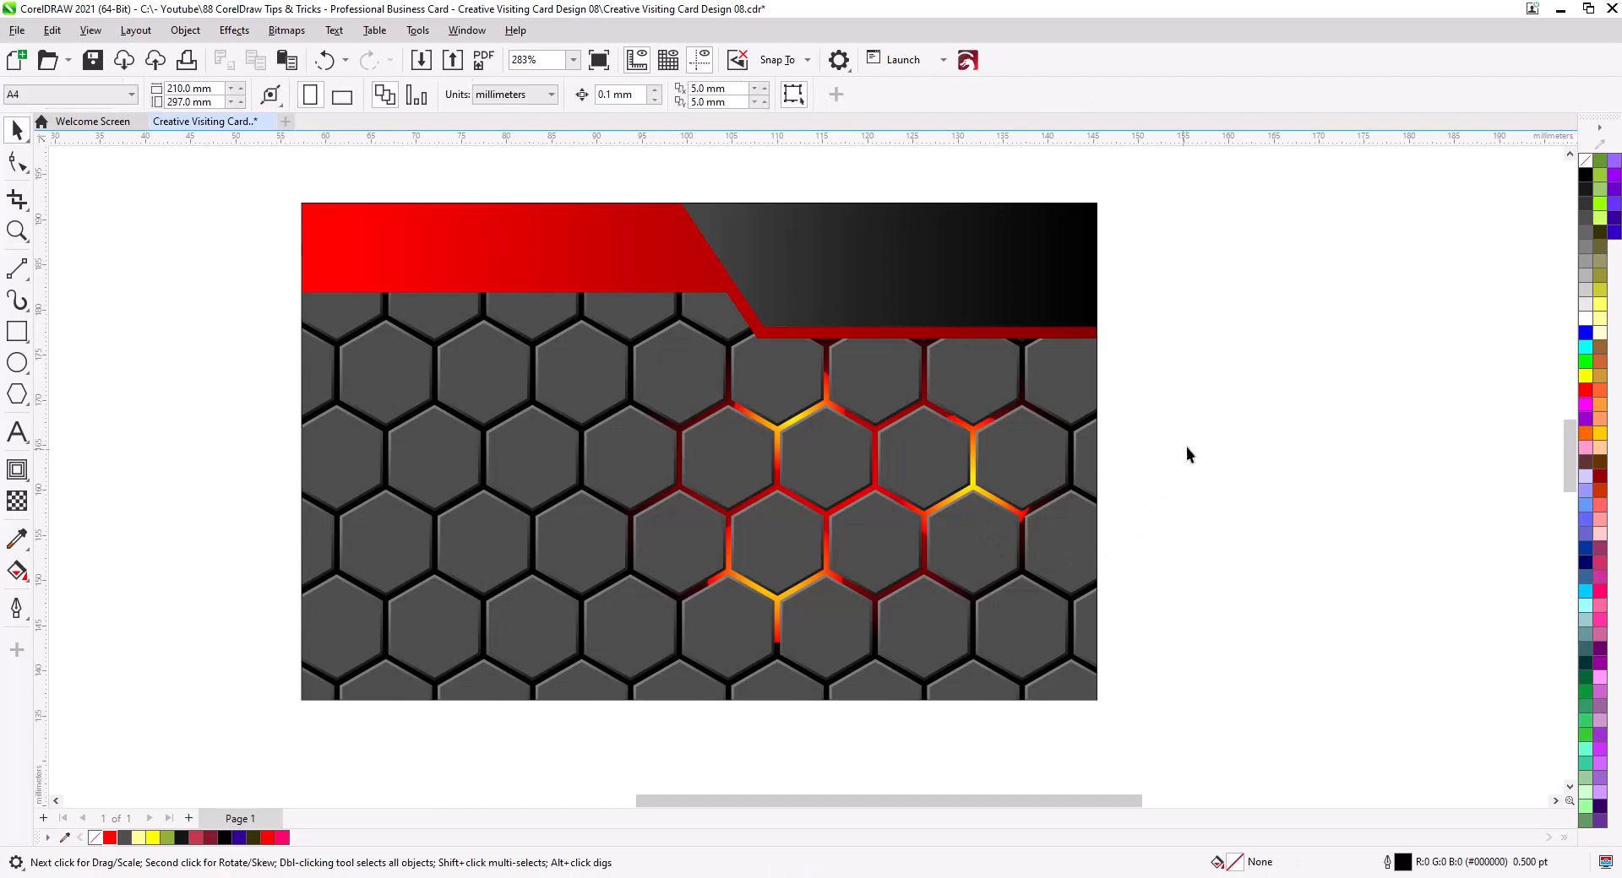
Step: Add a drop shadow toward the lower left of the dark header shape, with 64 opacity and 15 feathering
{"action": "scroll", "coordinate": [977, 366], "scroll_direction": "up", "scroll_amount": 2}
{"action": "left_click", "coordinate": [566, 239]}
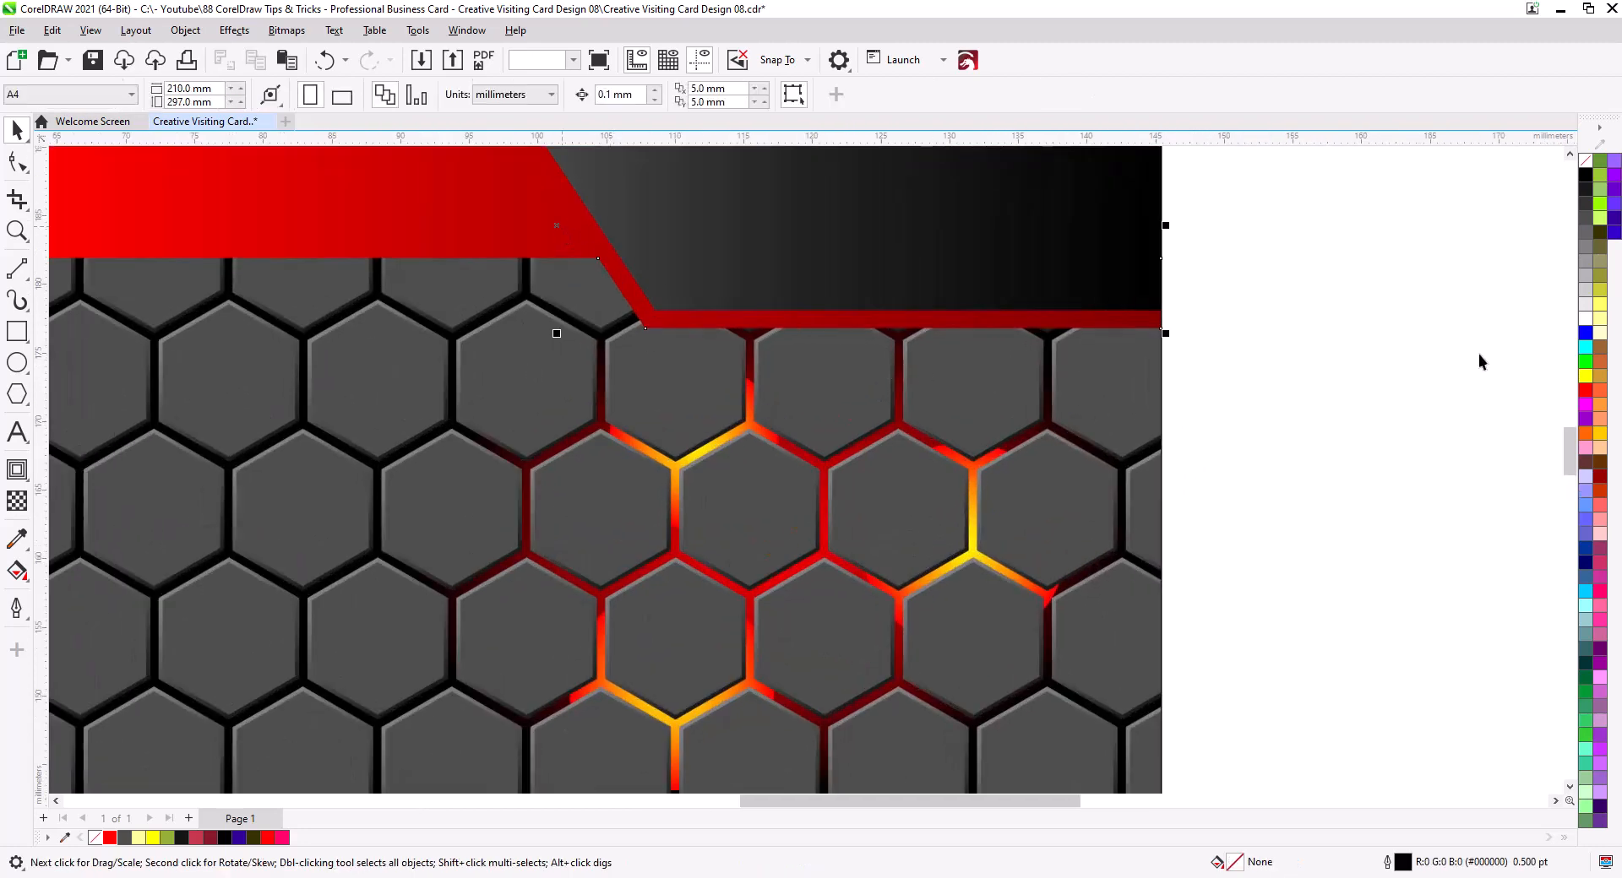
{"action": "left_click", "coordinate": [1354, 293]}
{"action": "left_click", "coordinate": [957, 284]}
{"action": "left_click_drag", "start_coordinate": [873, 321], "coordinate": [1009, 445]}
{"action": "scroll", "coordinate": [887, 440], "scroll_direction": "up", "scroll_amount": 3}
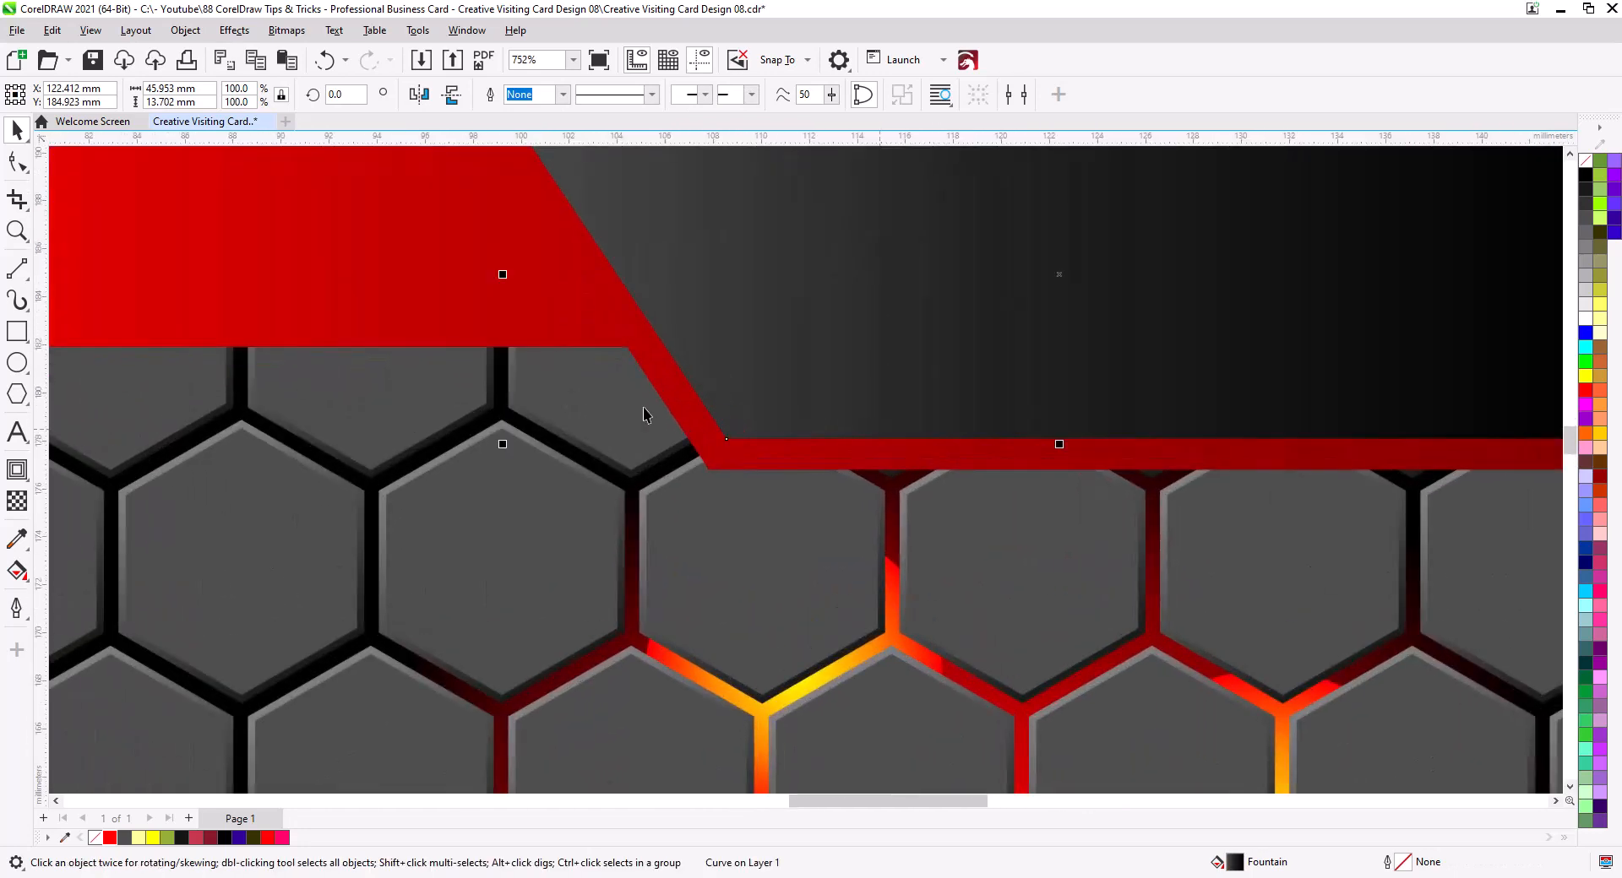
{"action": "scroll", "coordinate": [393, 418], "scroll_direction": "down", "scroll_amount": 2}
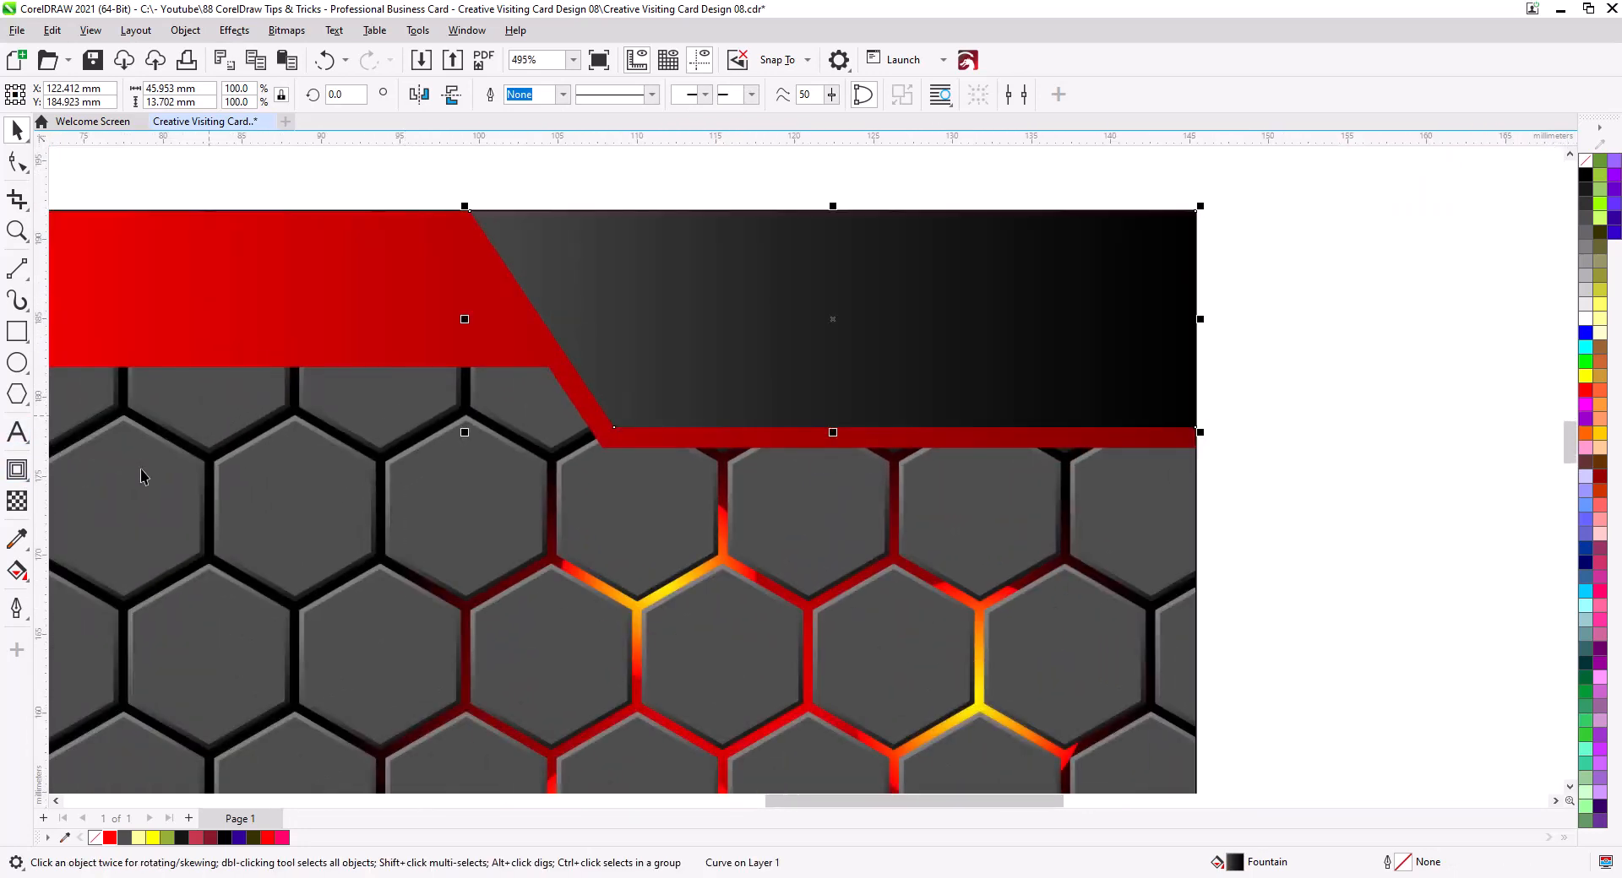
{"action": "left_click", "coordinate": [16, 472]}
{"action": "left_click", "coordinate": [73, 467]}
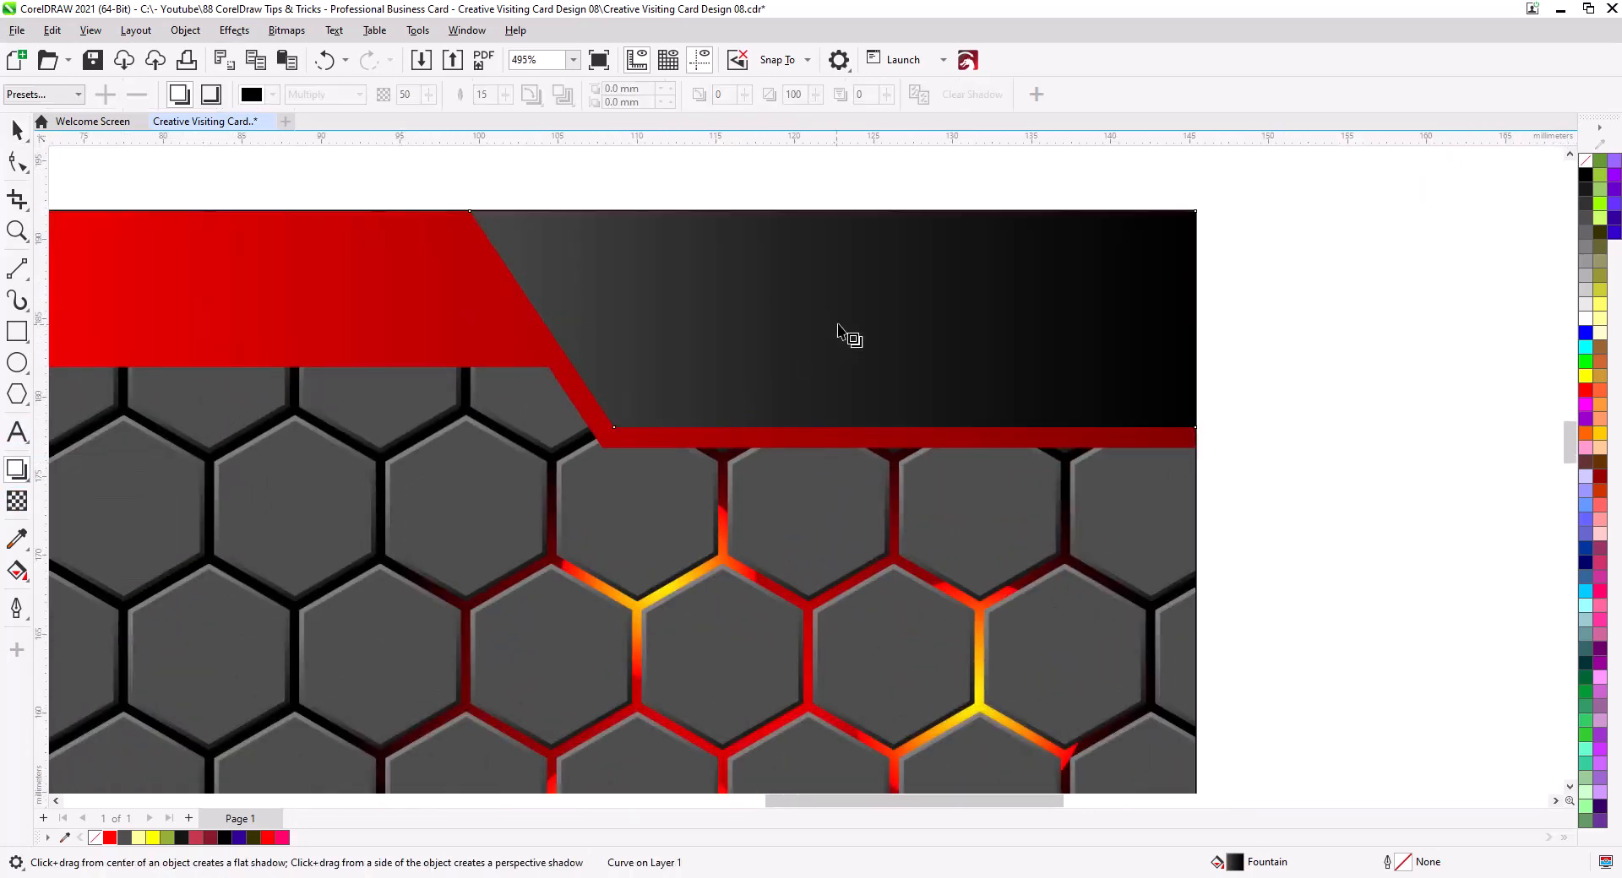
{"action": "left_click_drag", "start_coordinate": [833, 319], "coordinate": [723, 436]}
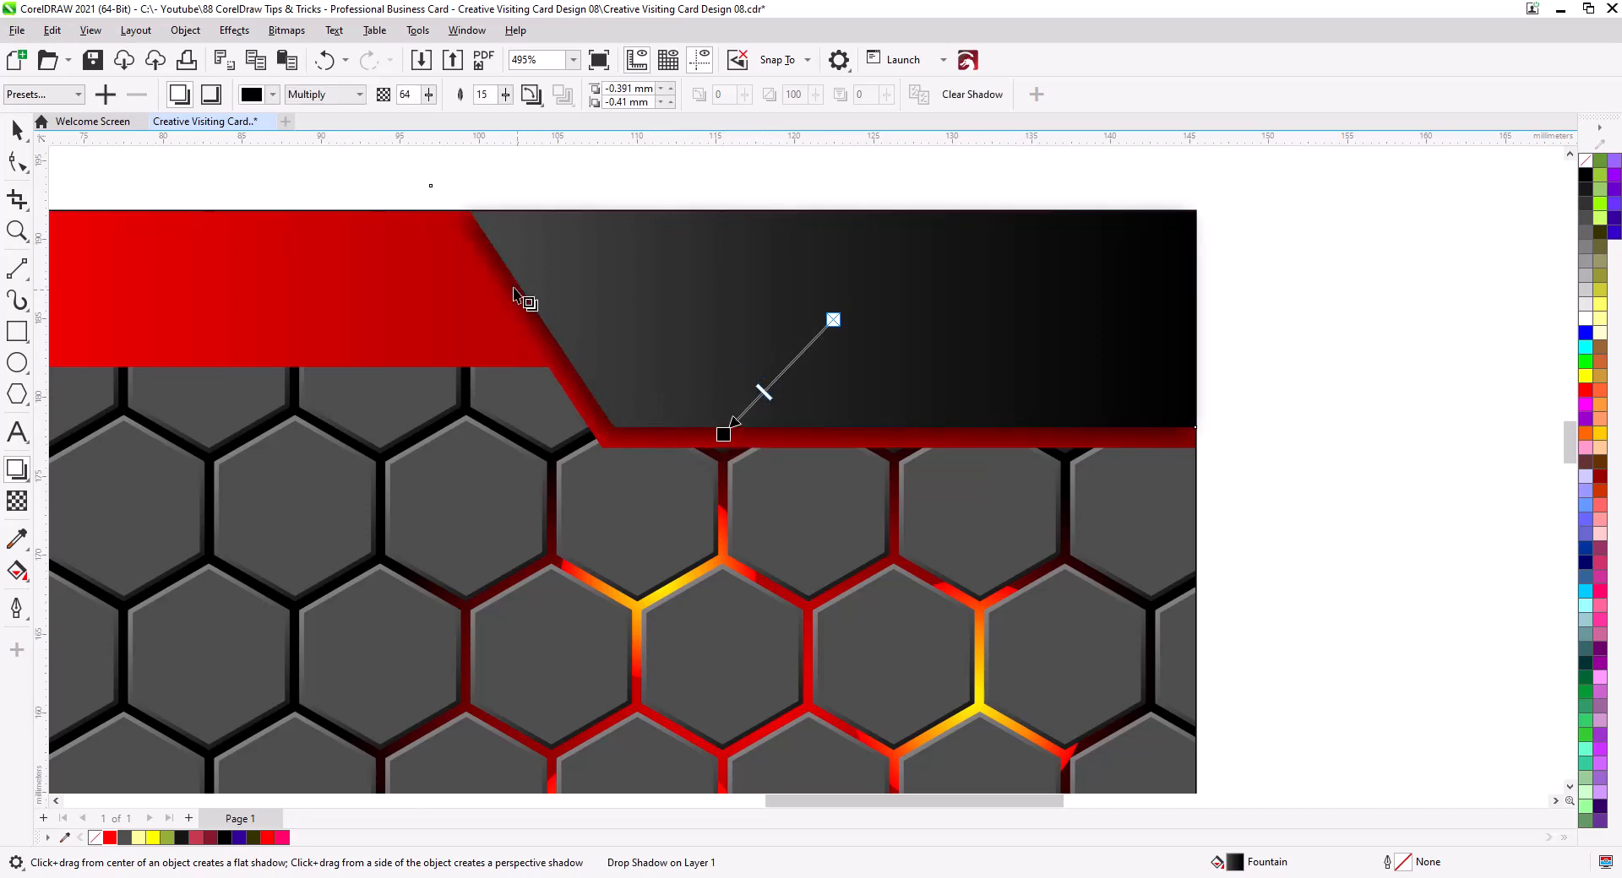
Step: Break the dark header shape's drop shadow apart and PowerClip it inside the red header shape
{"action": "right_click", "coordinate": [458, 196]}
{"action": "left_click", "coordinate": [474, 207]}
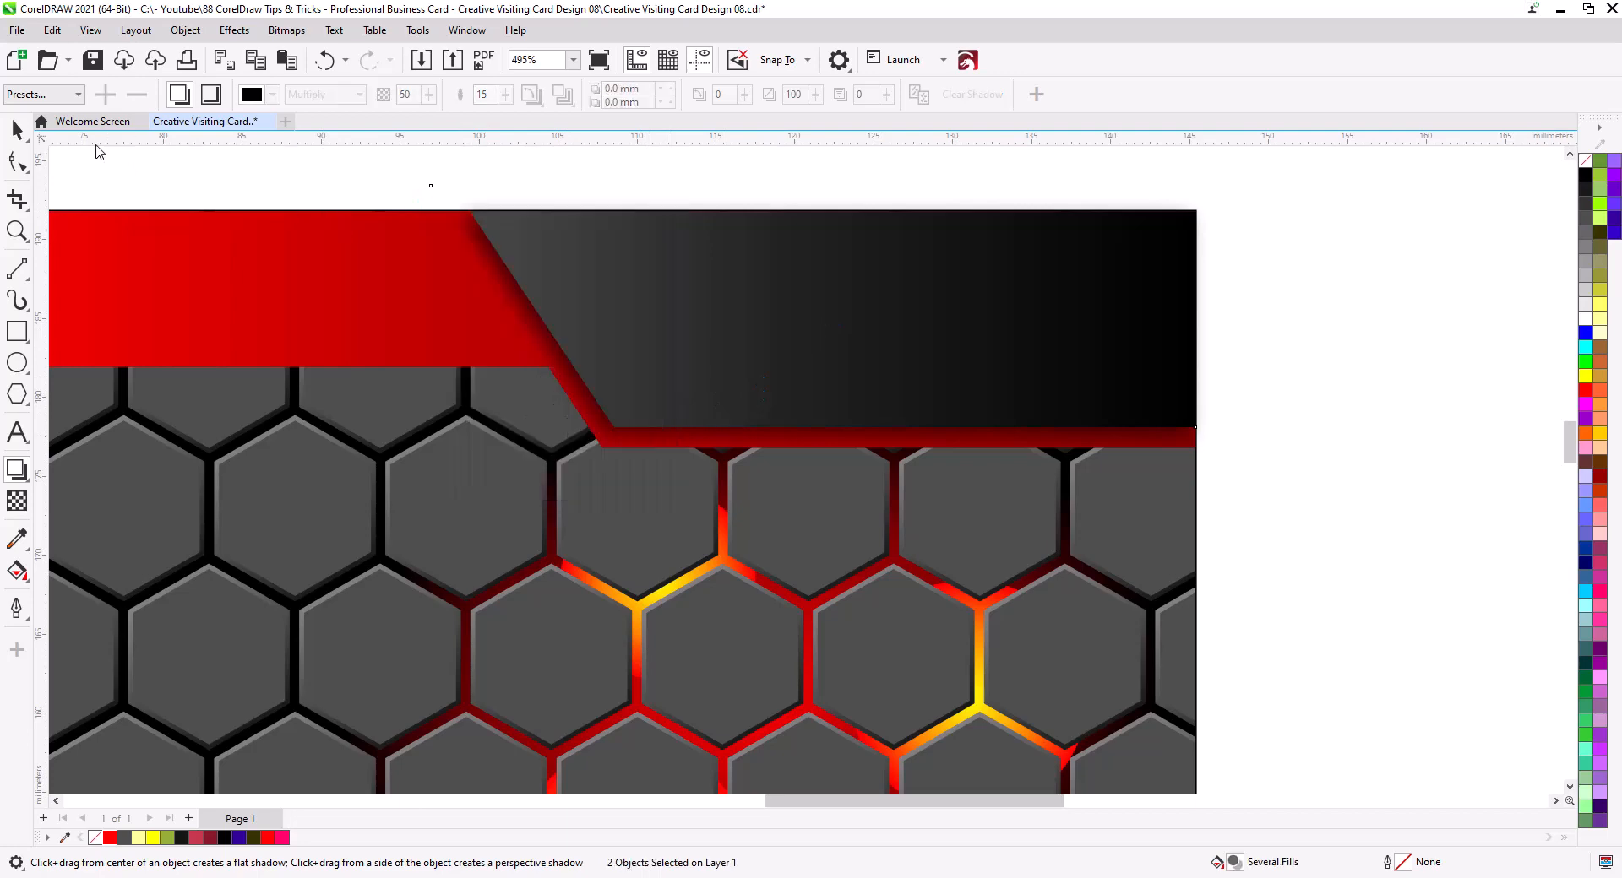
{"action": "left_click", "coordinate": [19, 134]}
{"action": "key", "text": "Escape"}
{"action": "left_click", "coordinate": [472, 201]}
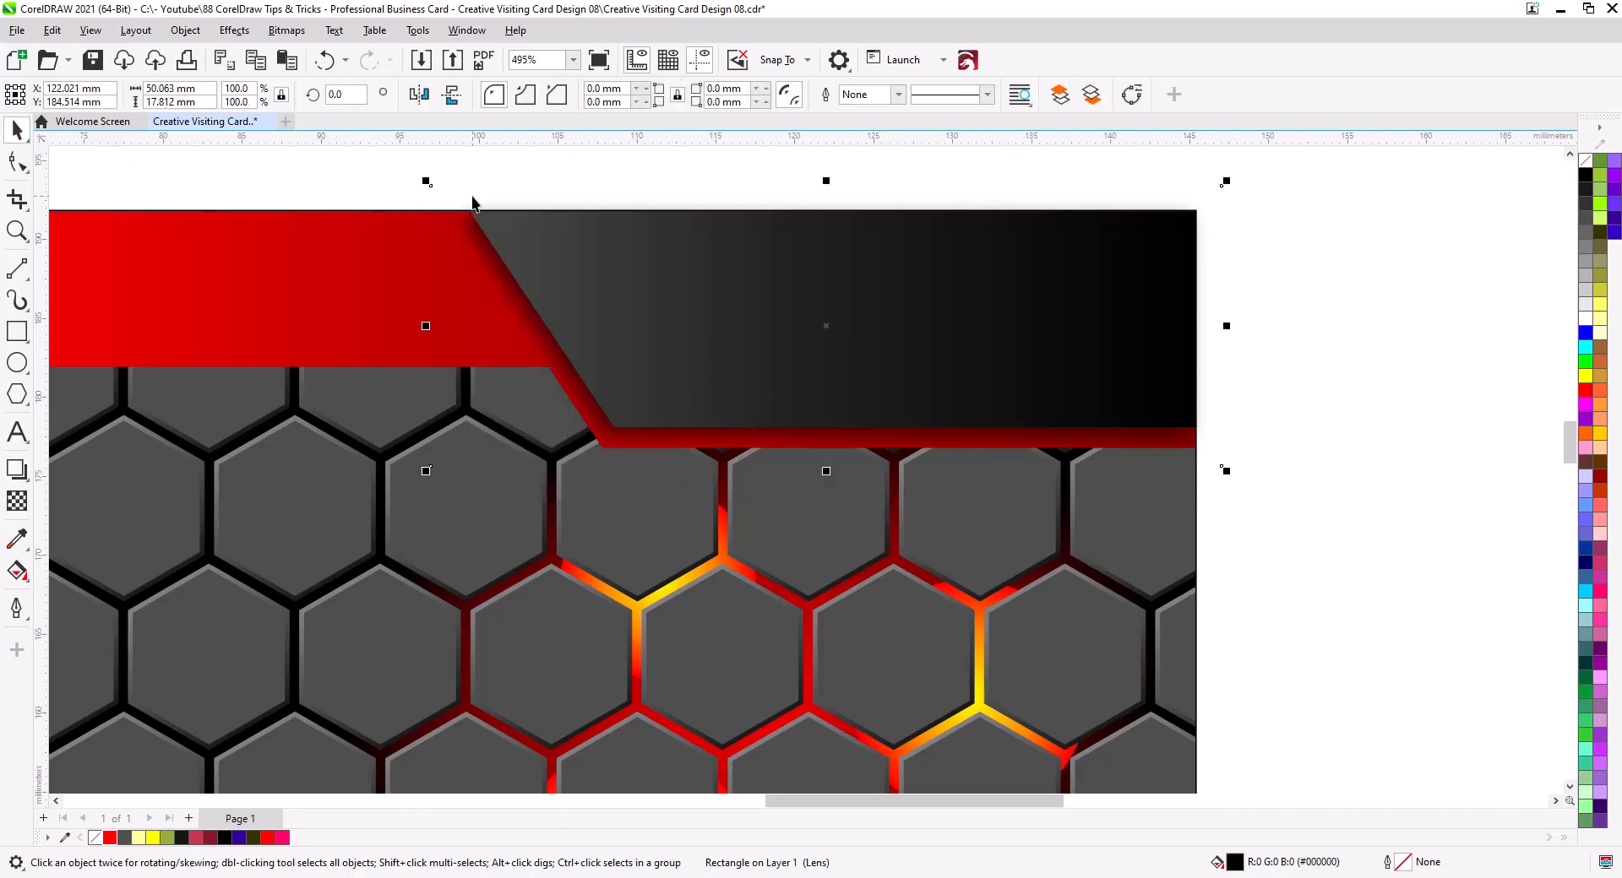
{"action": "right_click", "coordinate": [473, 197]}
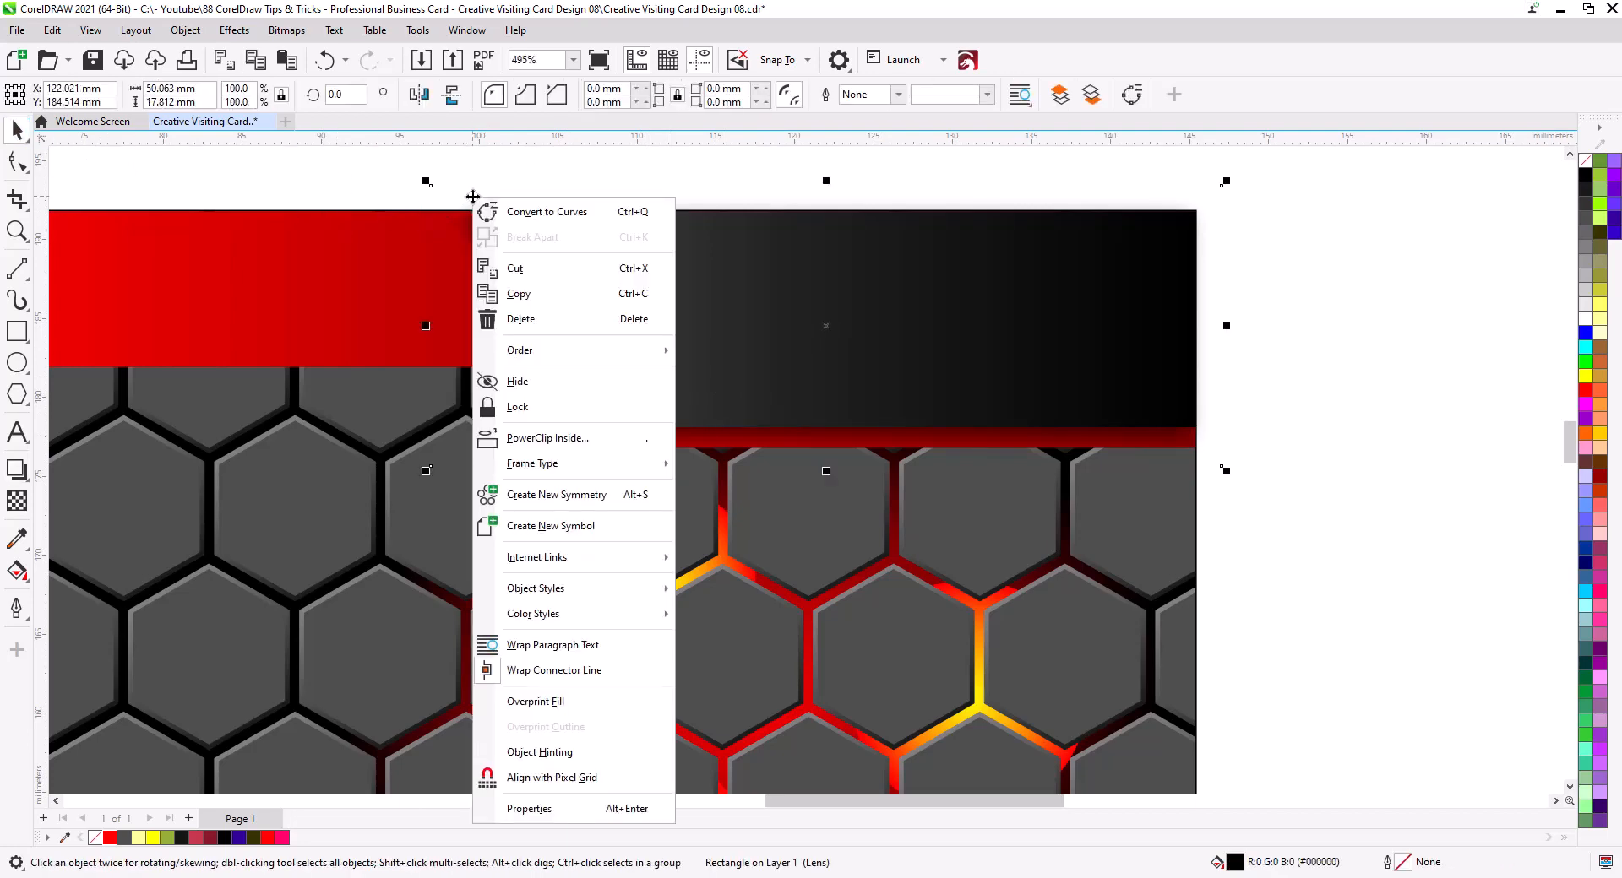
{"action": "left_click", "coordinate": [553, 439]}
{"action": "left_click", "coordinate": [342, 360]}
{"action": "left_click", "coordinate": [1335, 414]}
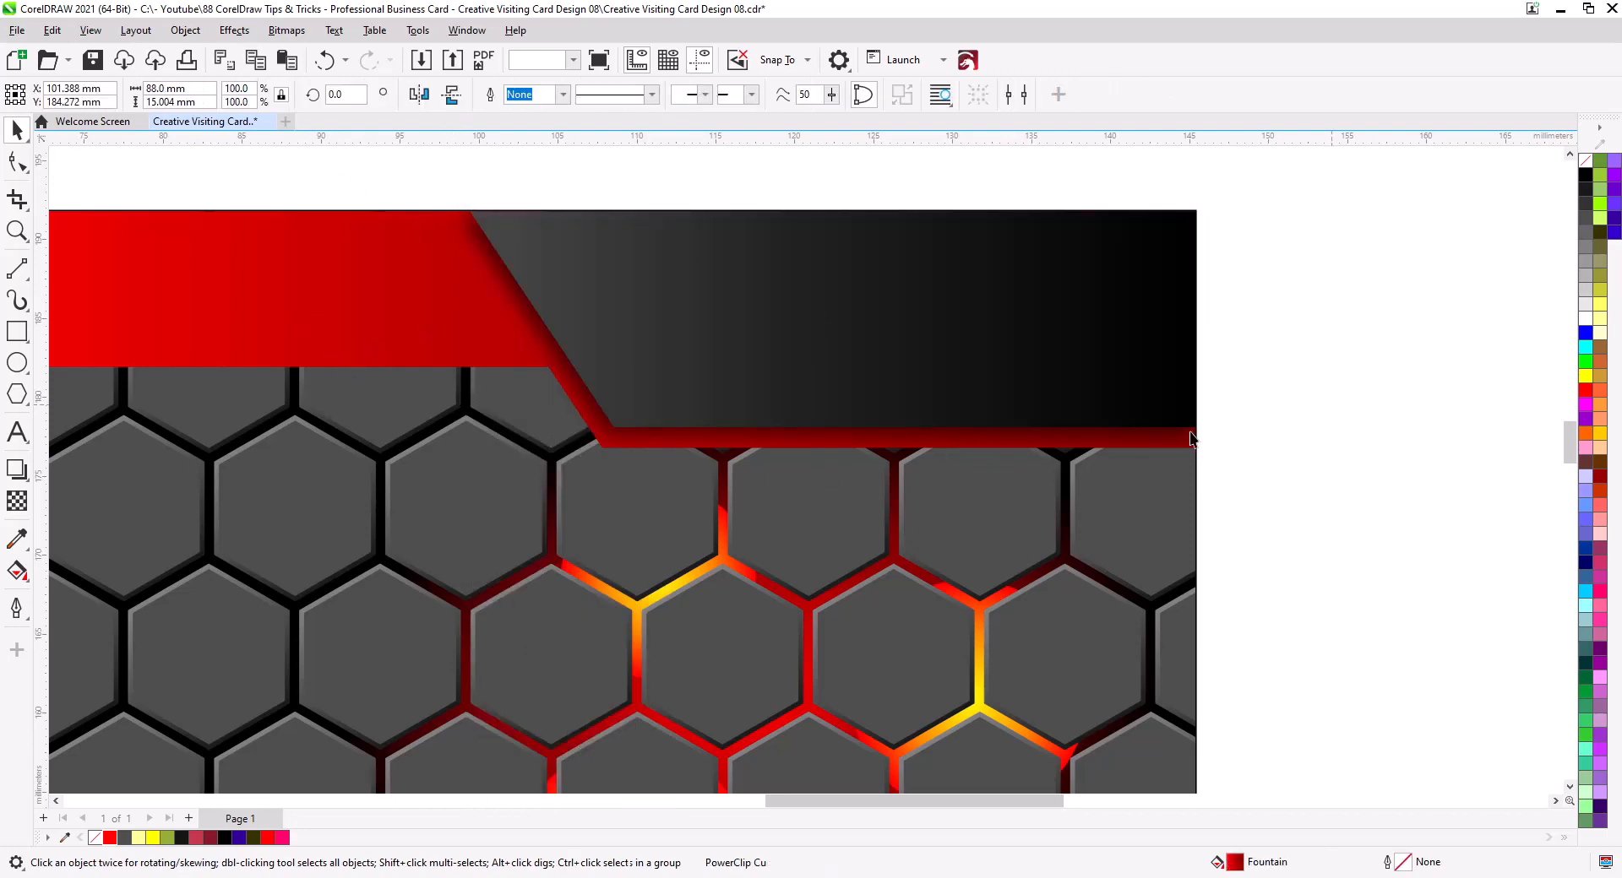
Step: Add a downward drop shadow to the red header shape with 100 opacity and 15 feathering
{"action": "left_click_drag", "start_coordinate": [1001, 410], "coordinate": [1365, 381]}
{"action": "left_click", "coordinate": [627, 331]}
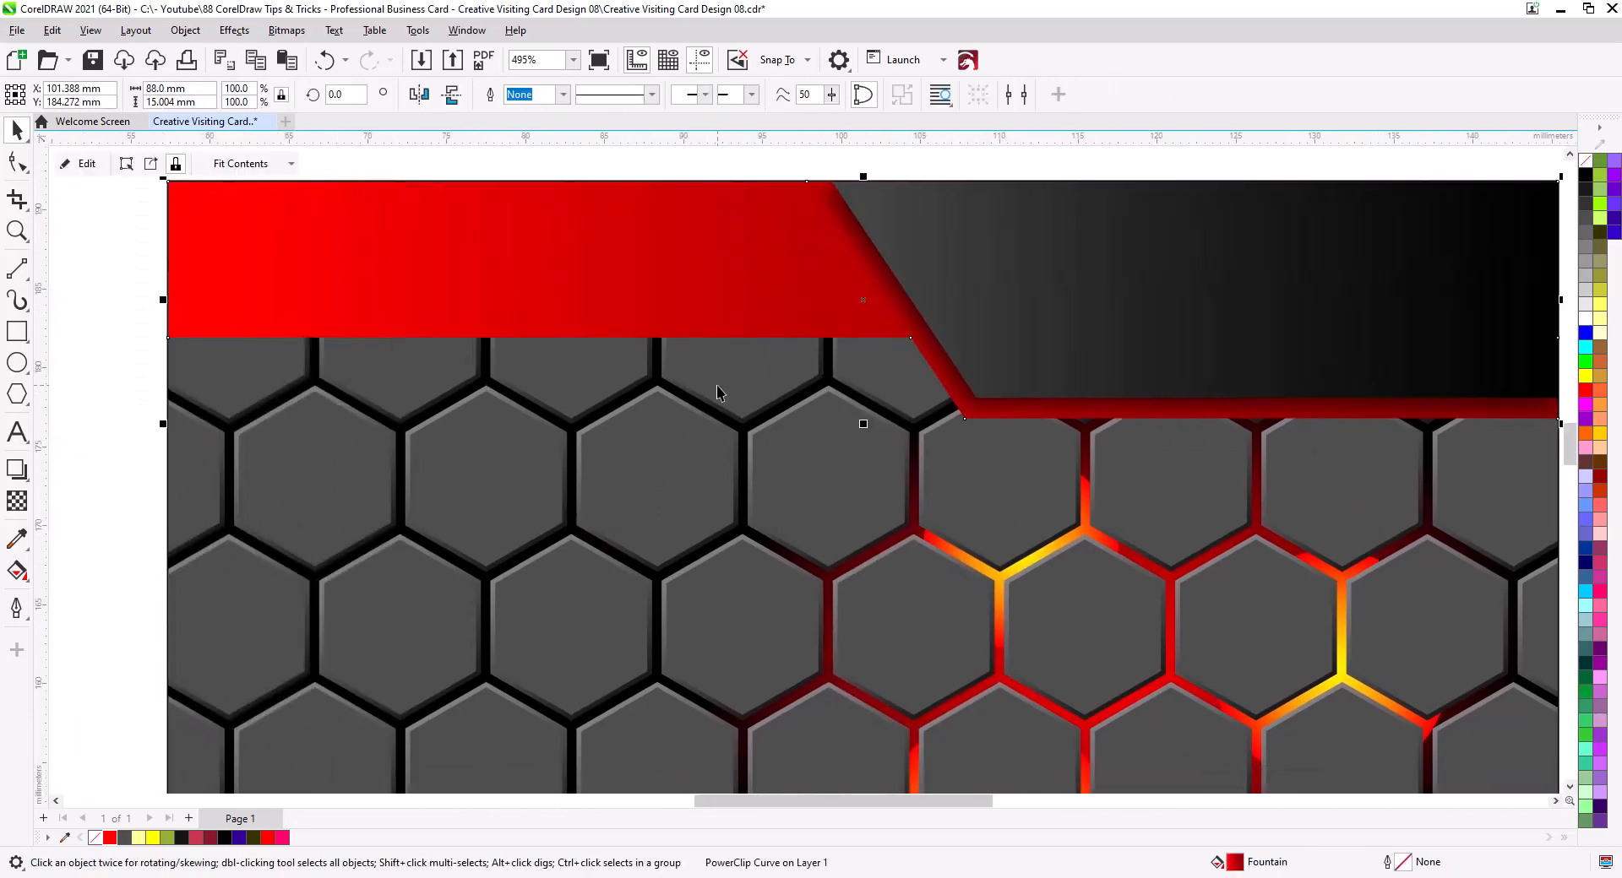
{"action": "scroll", "coordinate": [716, 385], "scroll_direction": "down", "scroll_amount": 1}
{"action": "left_click_drag", "start_coordinate": [796, 434], "coordinate": [528, 431]}
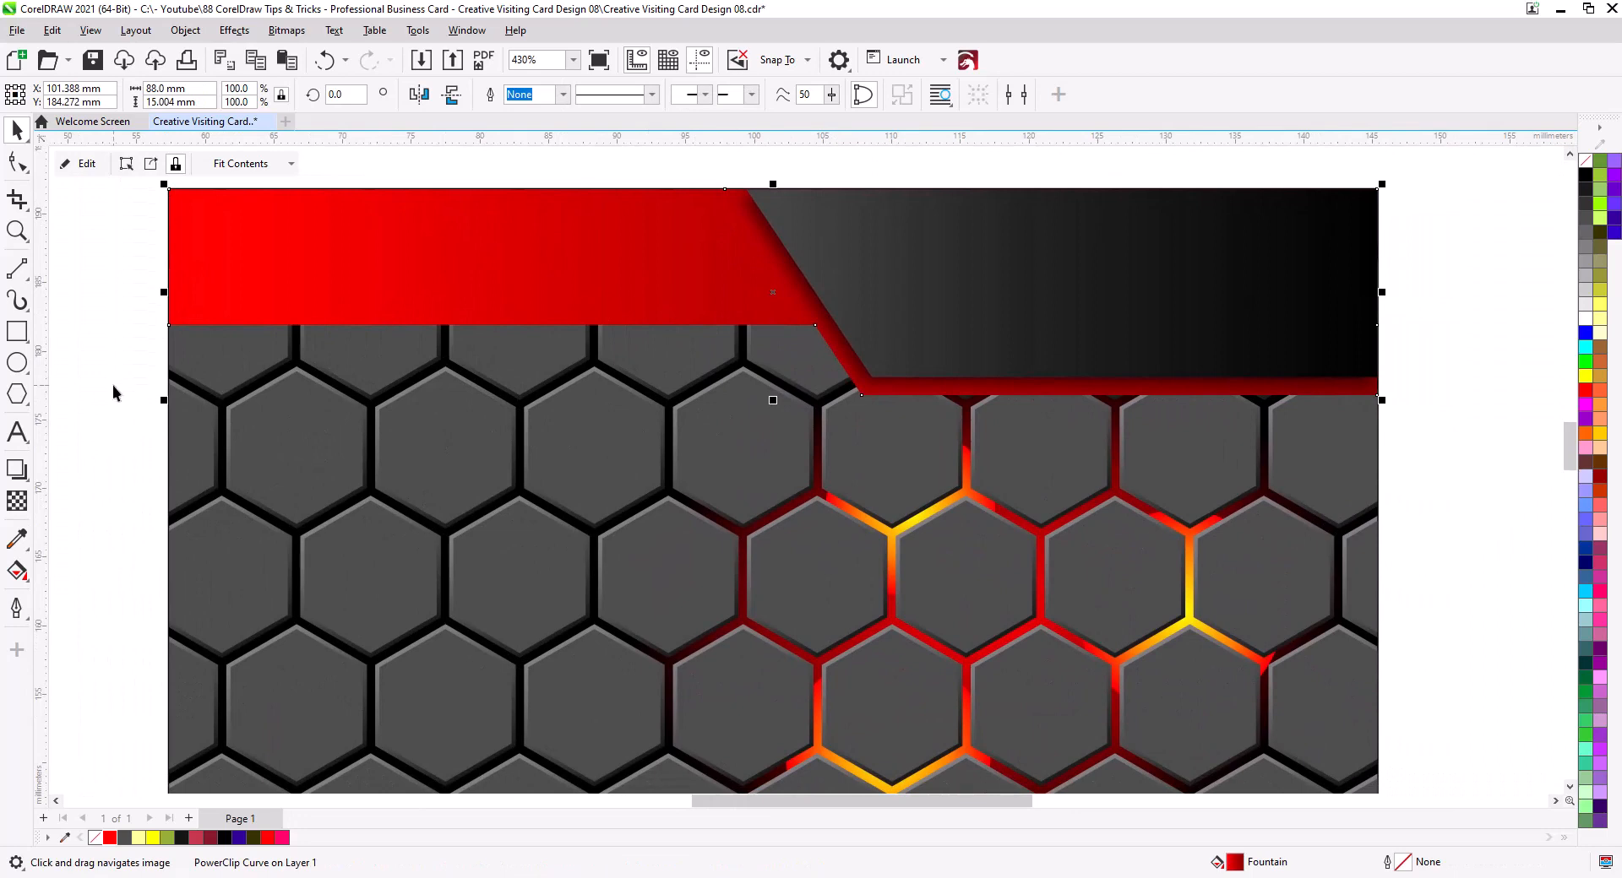
{"action": "left_click", "coordinate": [17, 469]}
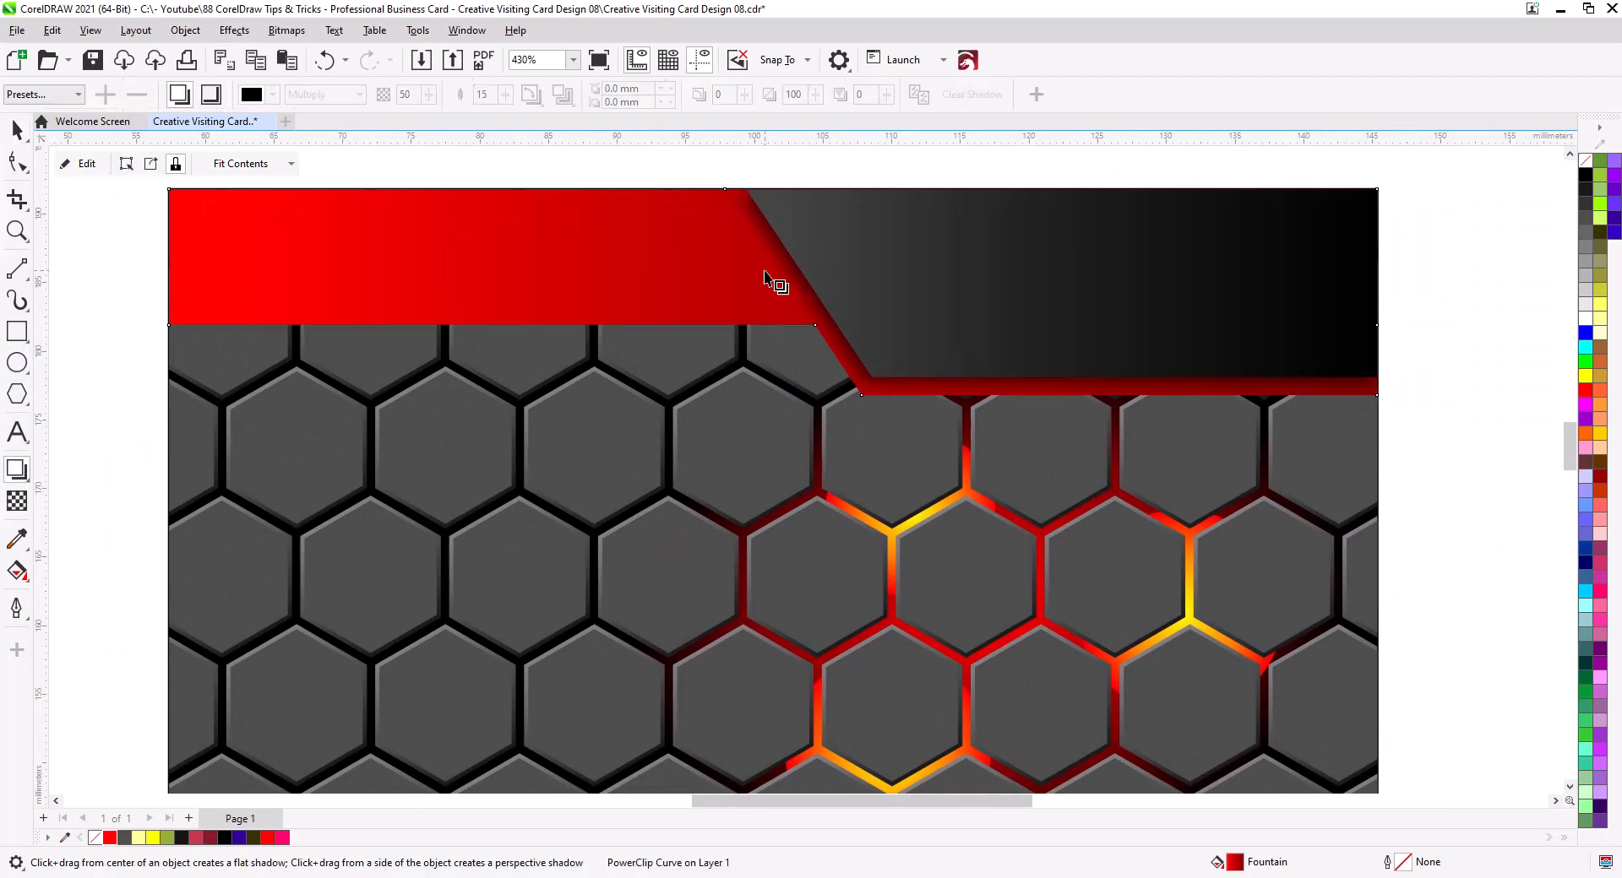
{"action": "left_click_drag", "start_coordinate": [773, 292], "coordinate": [753, 402]}
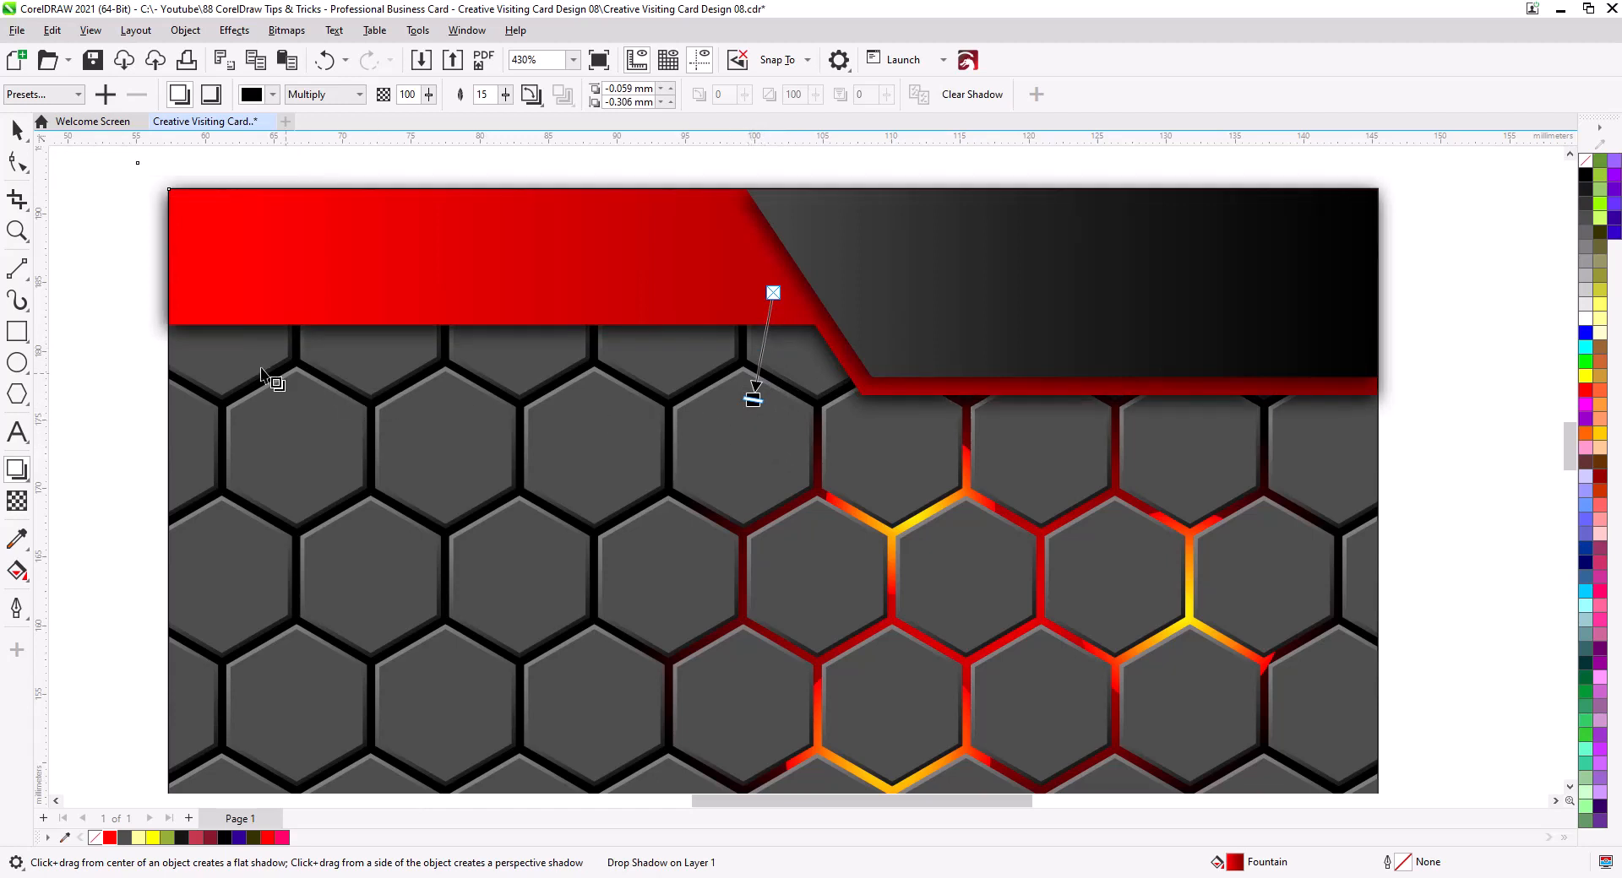
Step: Break the red header's drop shadow apart and PowerClip it inside the honeycomb card rectangle
{"action": "right_click", "coordinate": [692, 337]}
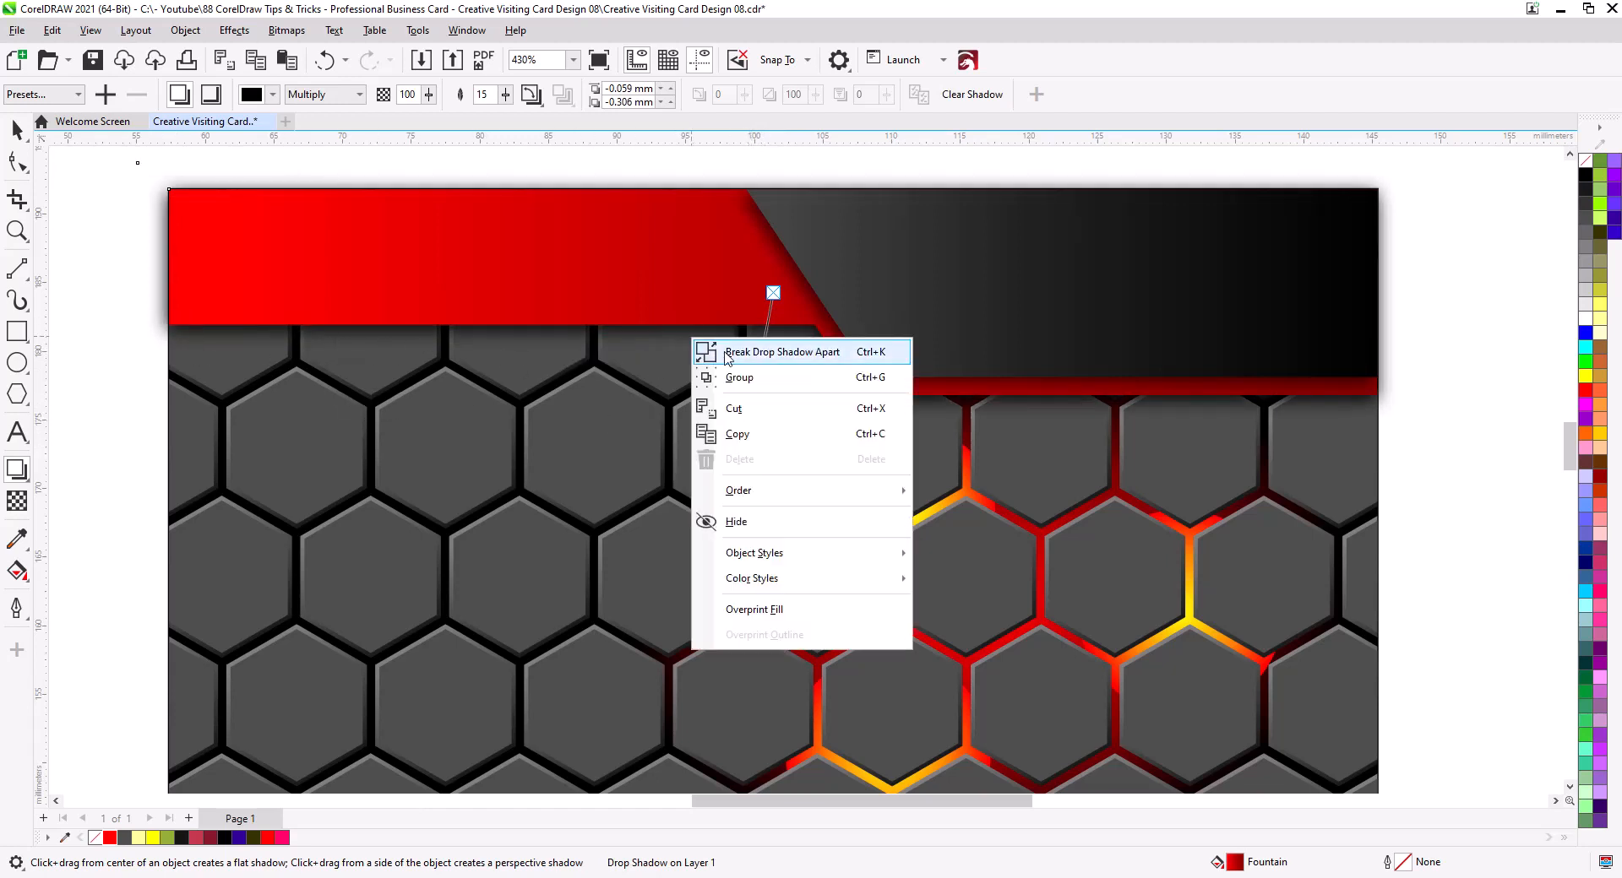
{"action": "left_click", "coordinate": [746, 352]}
{"action": "left_click", "coordinate": [17, 129]}
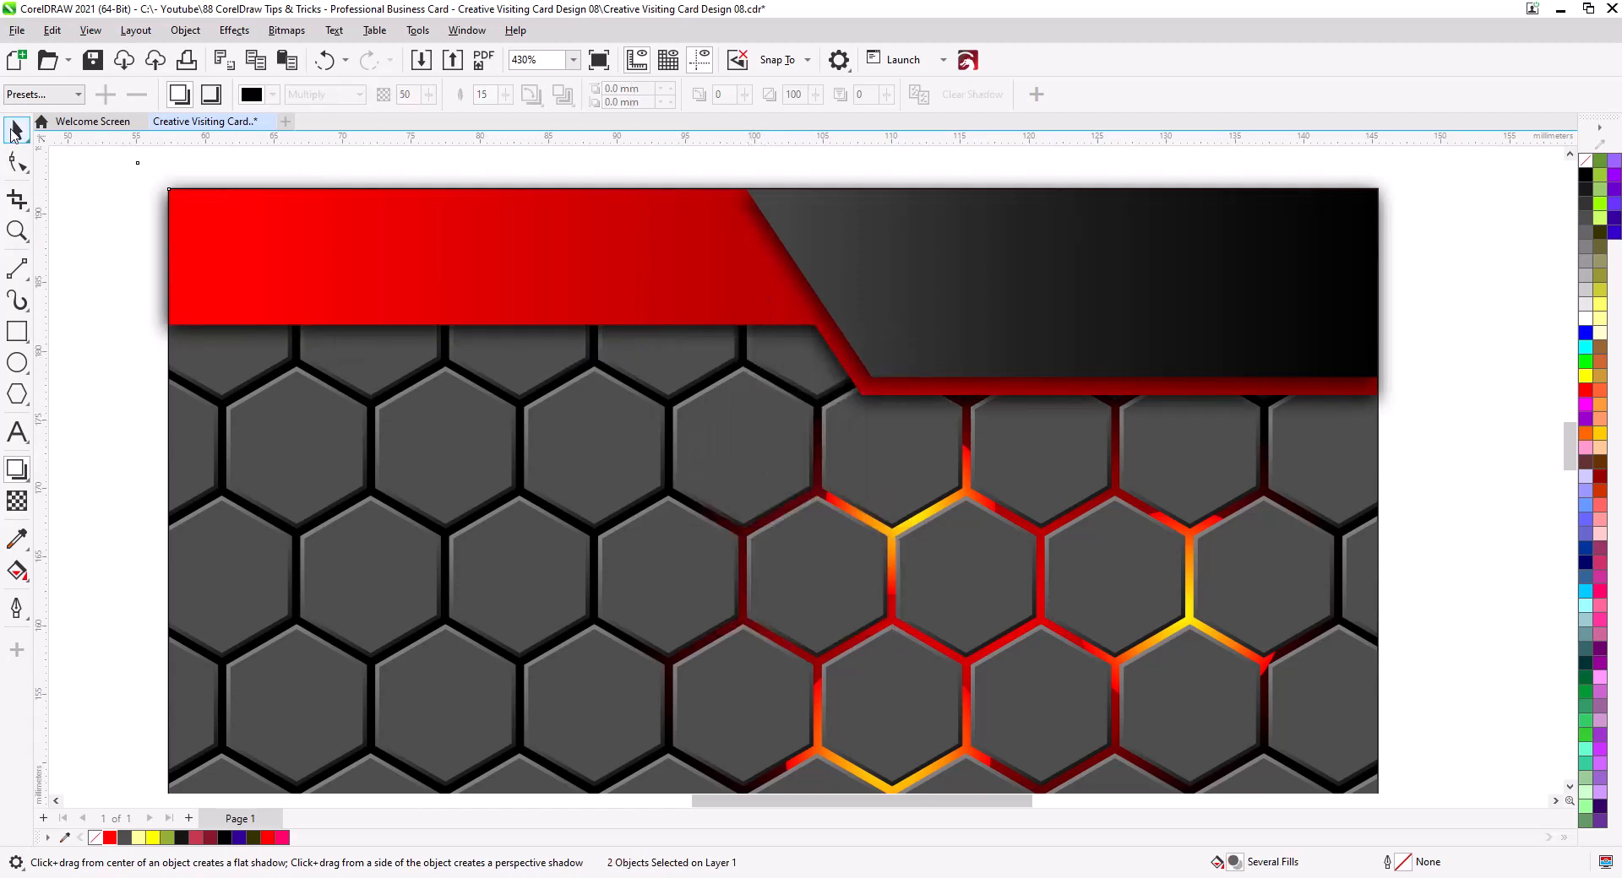
{"action": "right_click", "coordinate": [154, 274]}
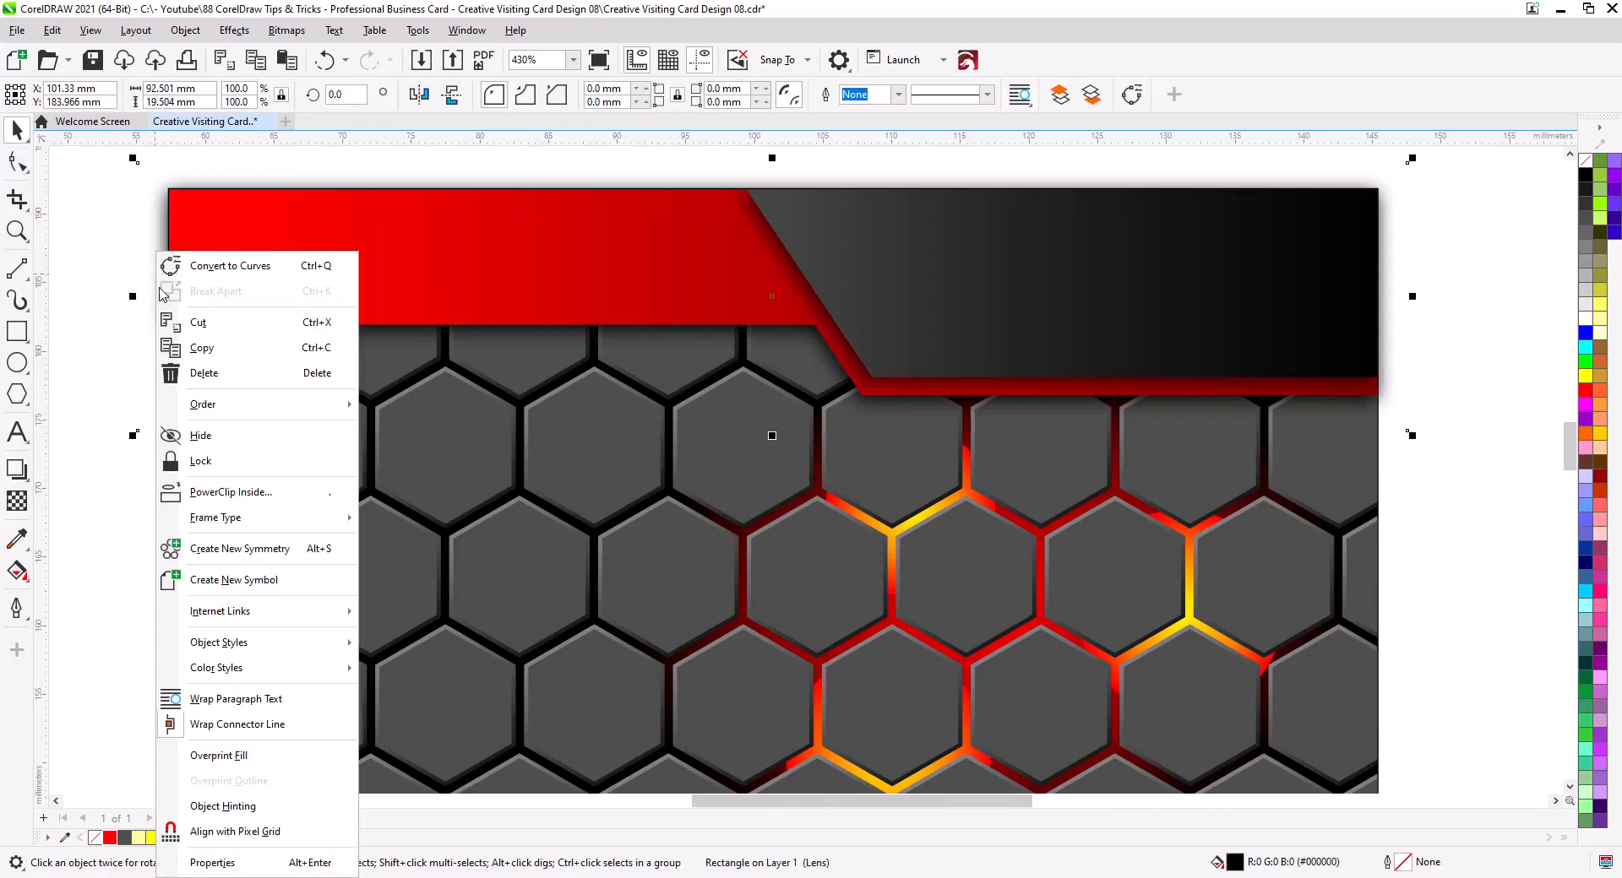
{"action": "left_click", "coordinate": [322, 462]}
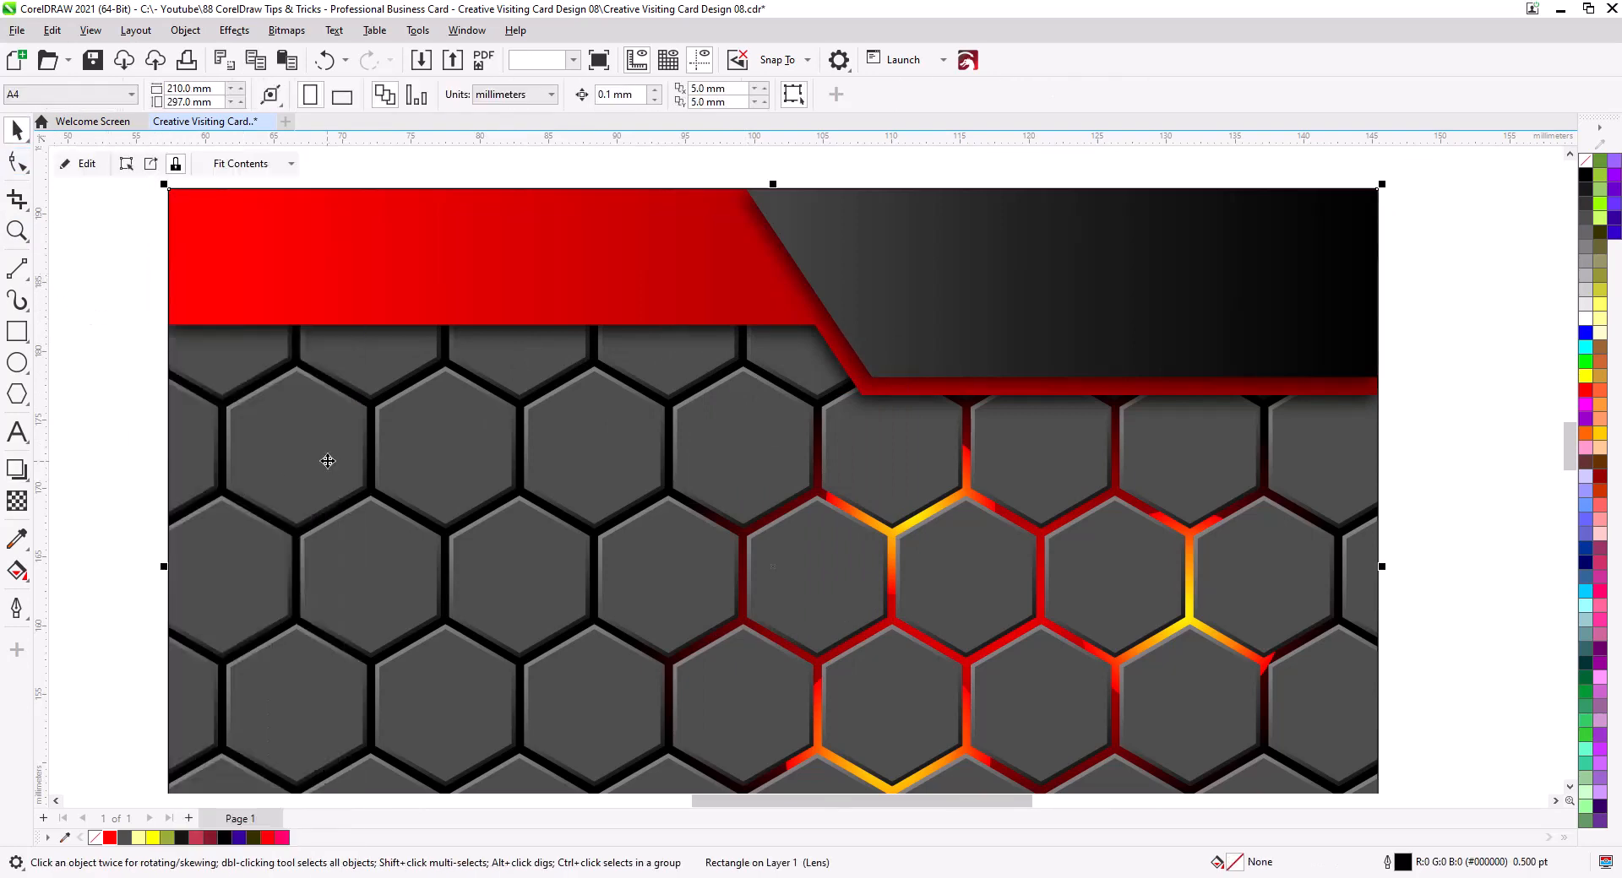
{"action": "scroll", "coordinate": [1016, 435], "scroll_direction": "down", "scroll_amount": 3}
{"action": "left_click_drag", "start_coordinate": [1000, 474], "coordinate": [945, 392]}
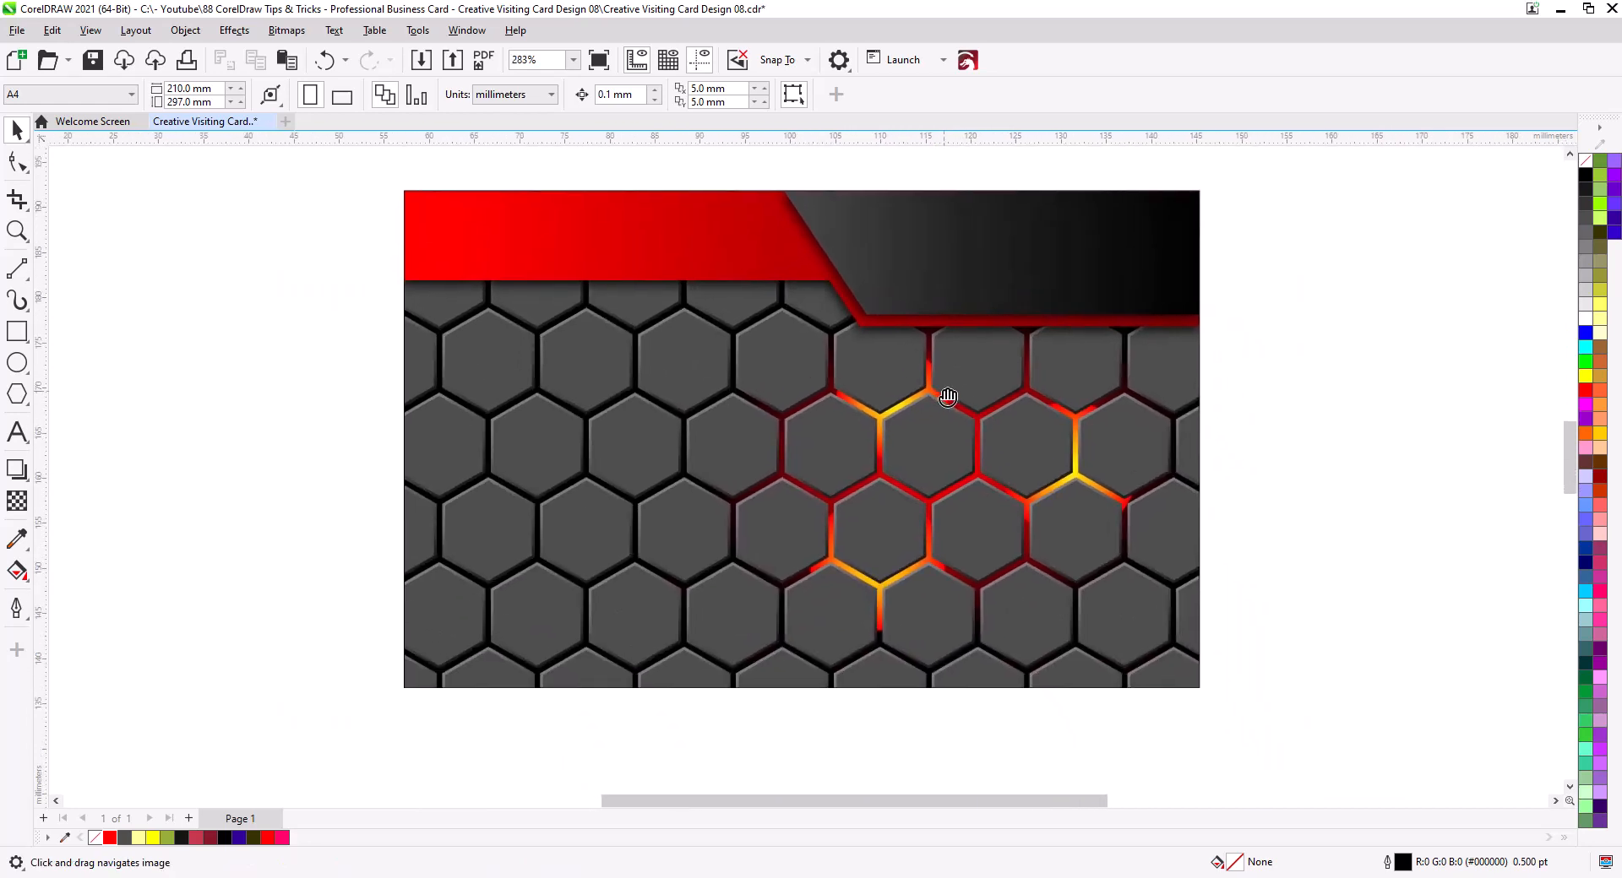
Step: Duplicate the red header shape straight down onto the lower half of the card
{"action": "left_click", "coordinate": [737, 266]}
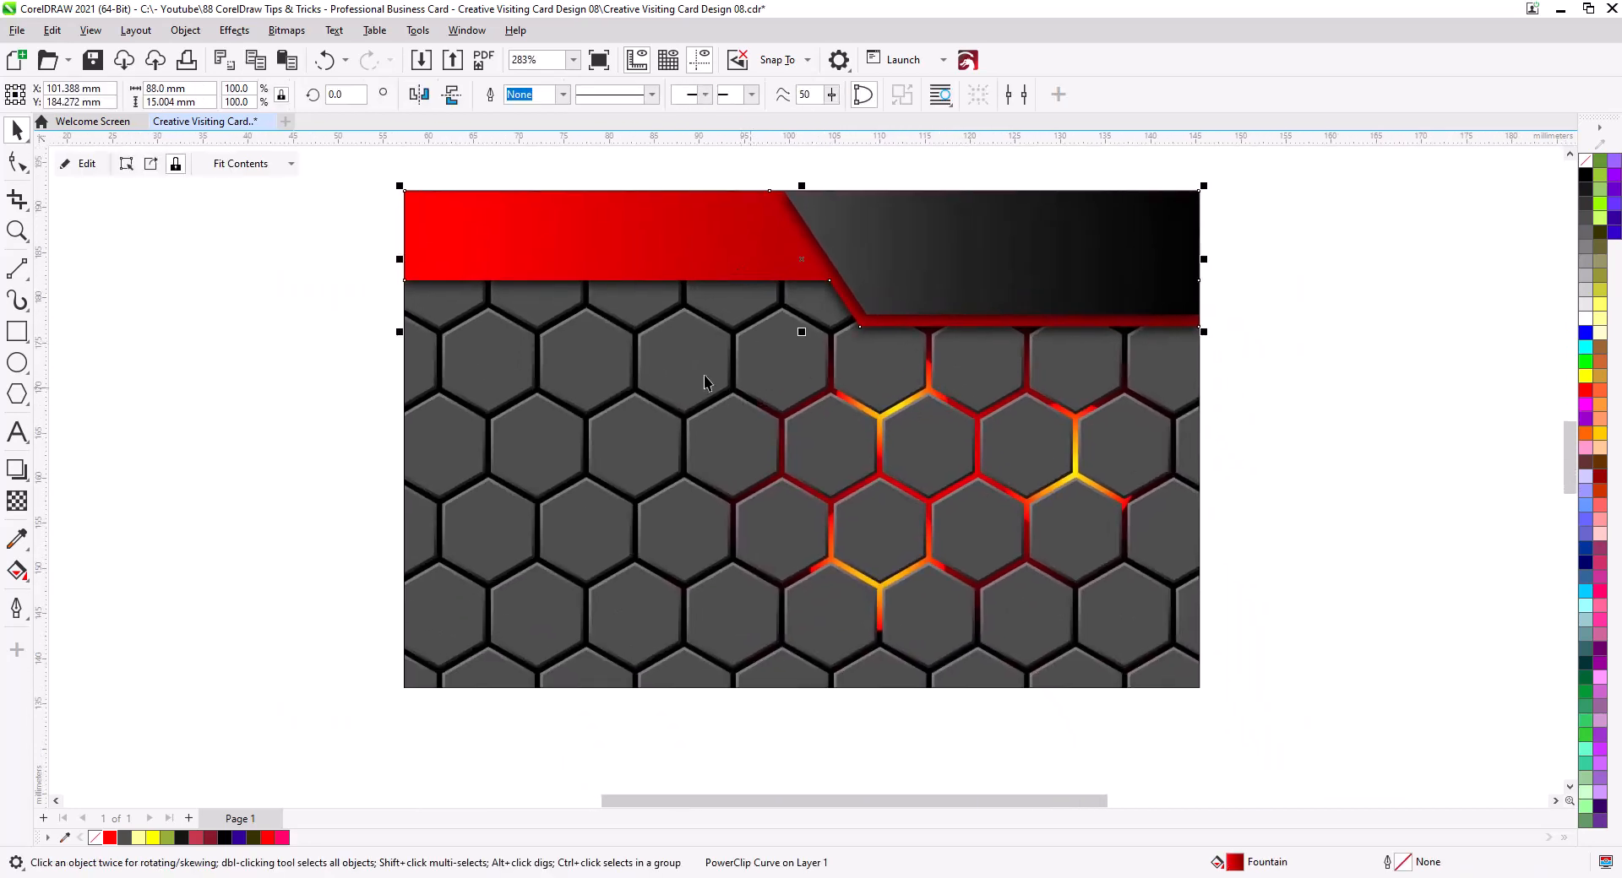
{"action": "left_click_drag", "start_coordinate": [609, 243], "coordinate": [609, 507]}
{"action": "left_click", "coordinate": [676, 549]}
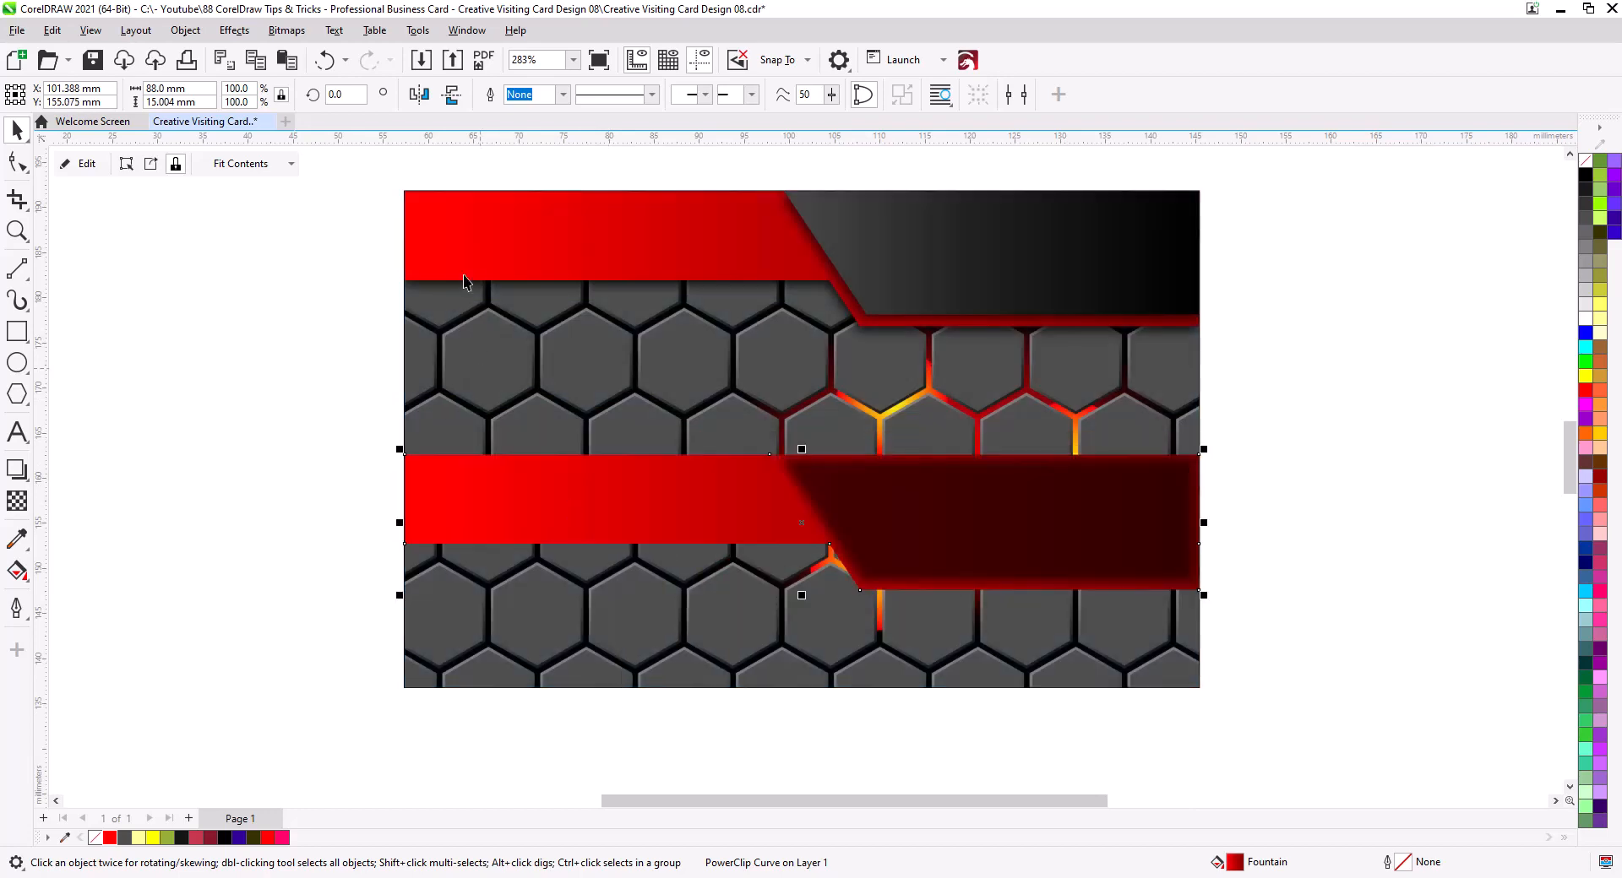
Step: Delete the clipped shadow from inside the copied red shape and move the copy down toward the card's lower edge
{"action": "left_click", "coordinate": [87, 165]}
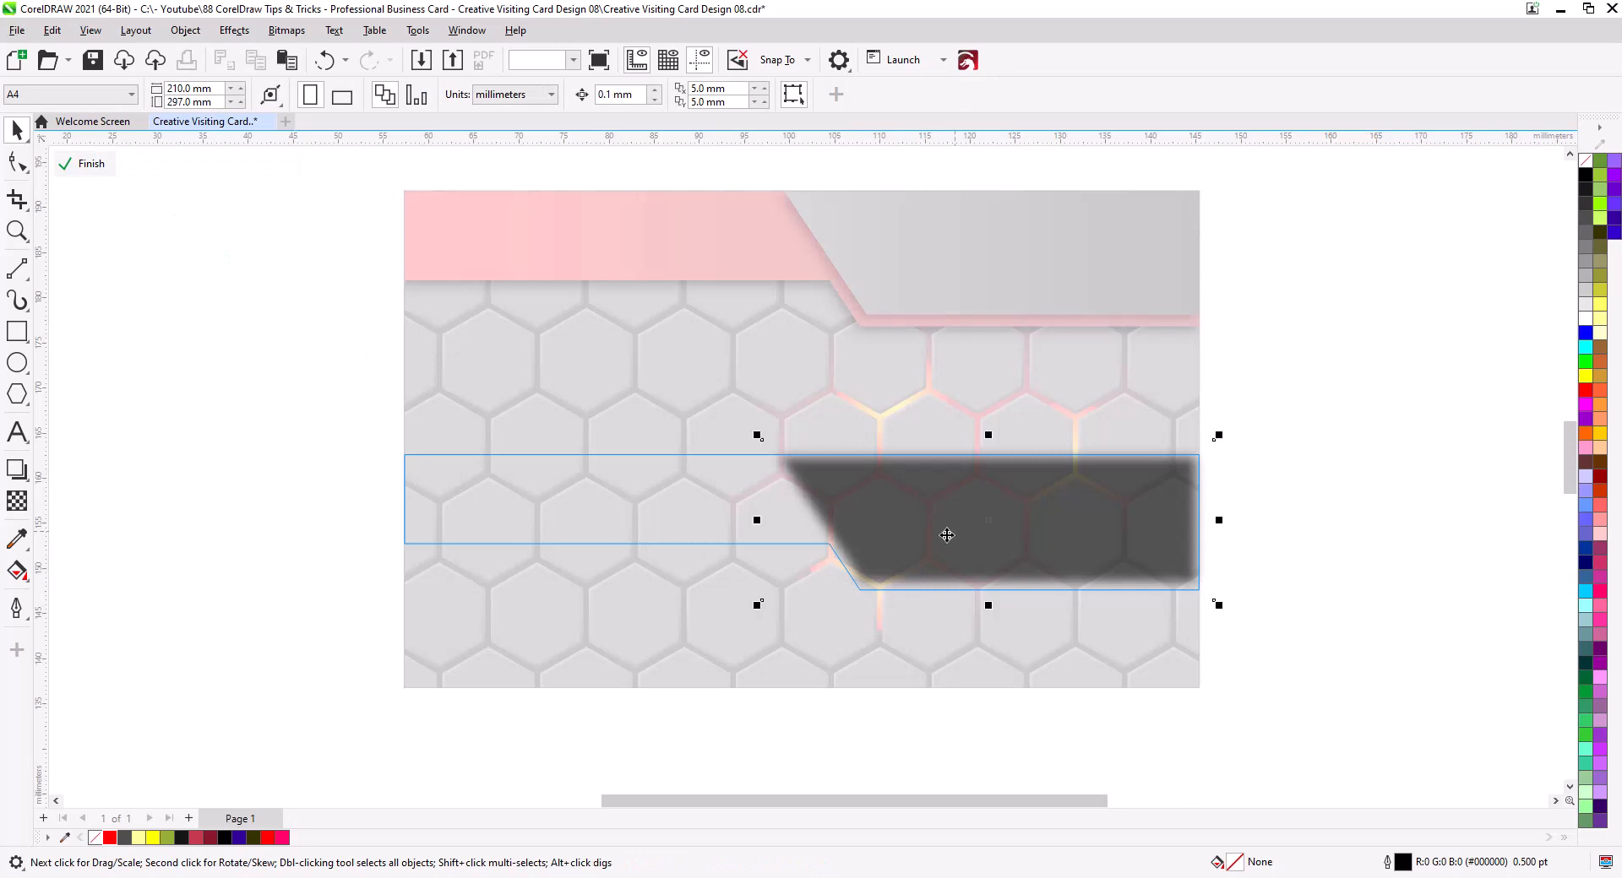
{"action": "key", "text": "Delete"}
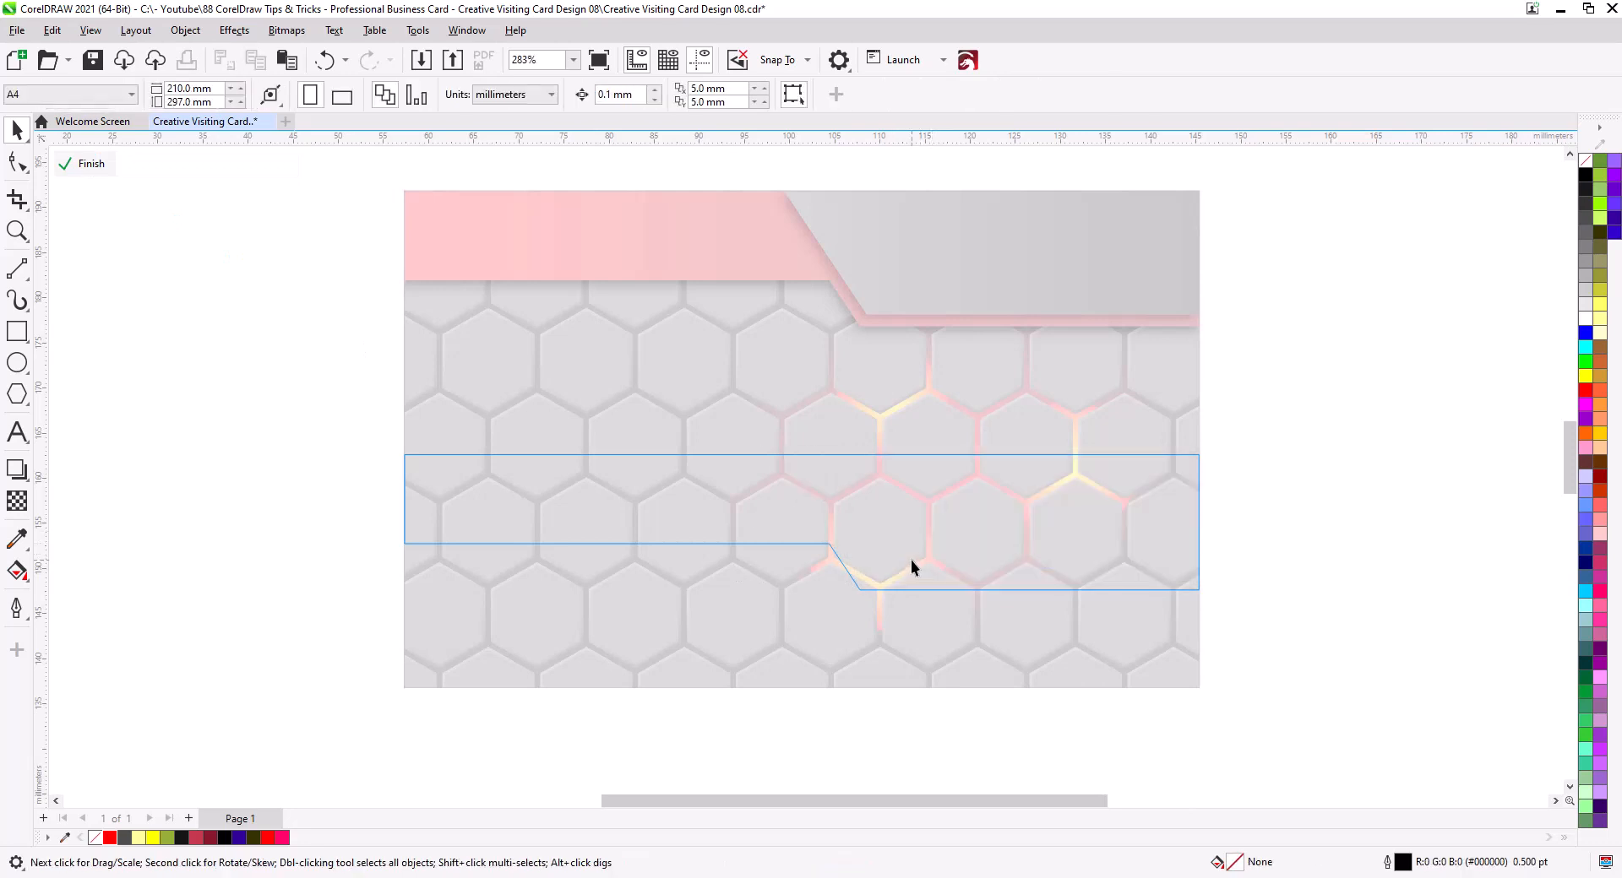
{"action": "left_click", "coordinate": [78, 166]}
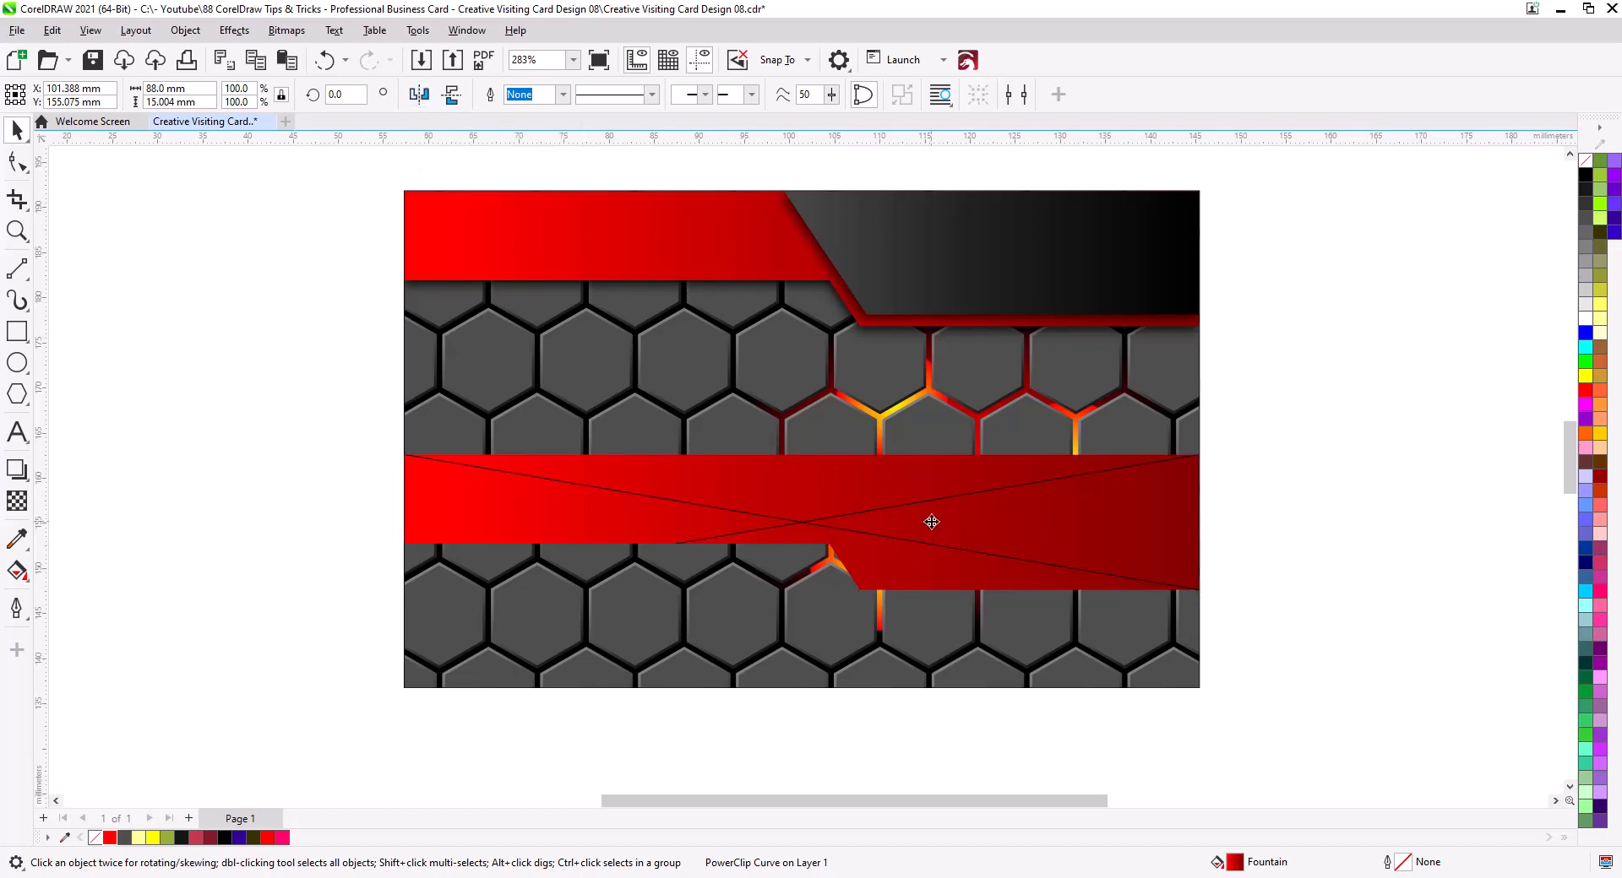
{"action": "left_click_drag", "start_coordinate": [933, 525], "coordinate": [937, 598]}
{"action": "left_click", "coordinate": [955, 760]}
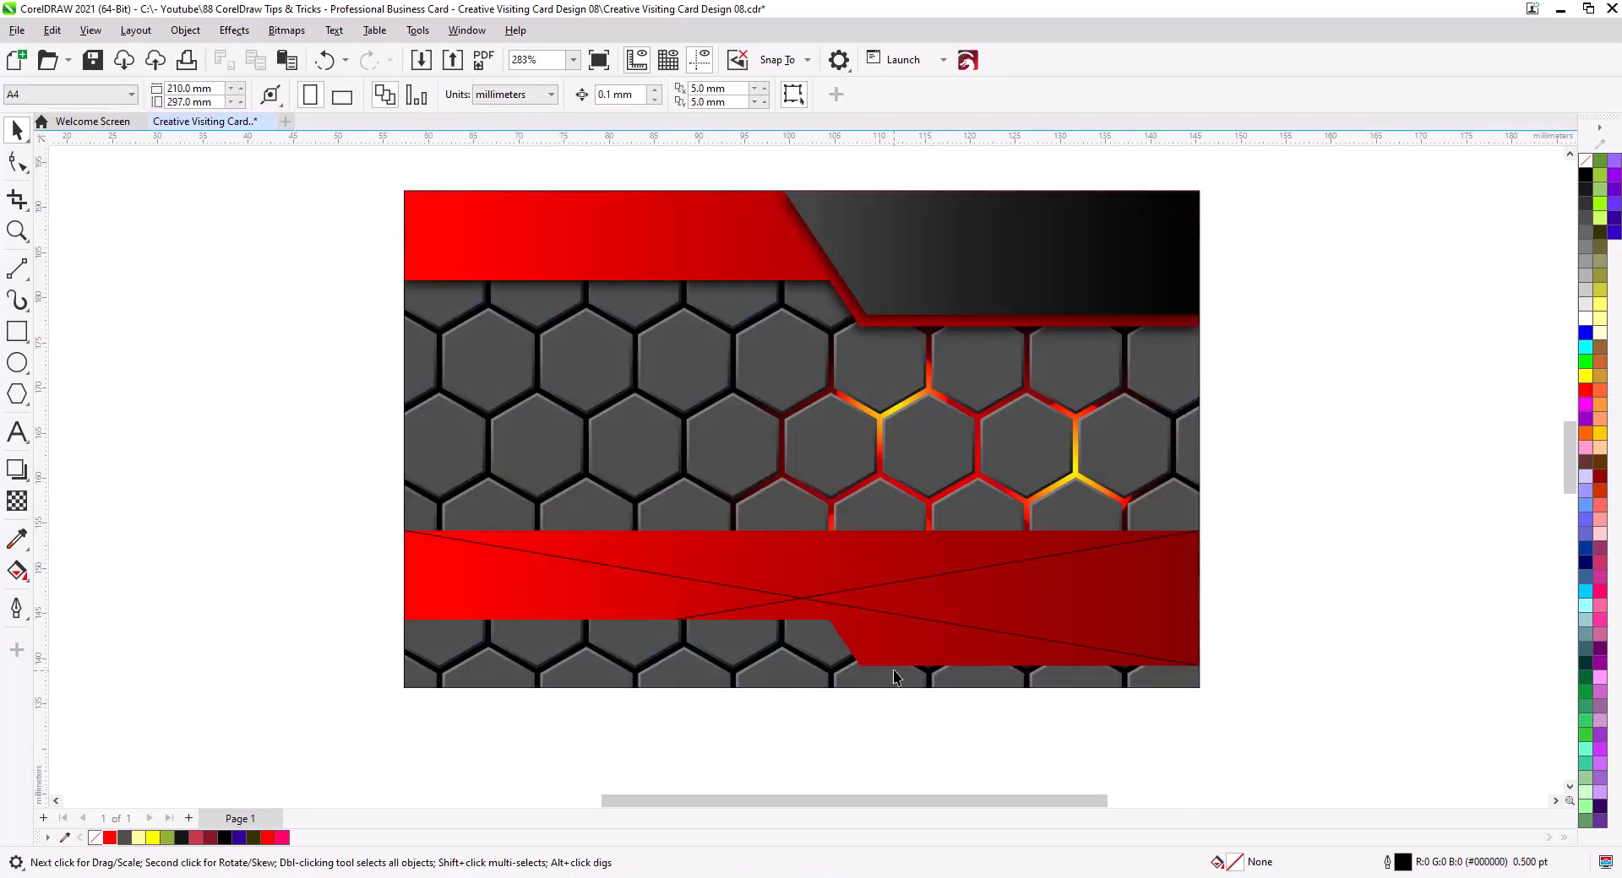
Step: Duplicate the lower red shape with a slight offset and give the duplicate a black 0.5 pt outline
{"action": "scroll", "coordinate": [897, 664], "scroll_direction": "up", "scroll_amount": 1}
{"action": "scroll", "coordinate": [897, 664], "scroll_direction": "up", "scroll_amount": 1}
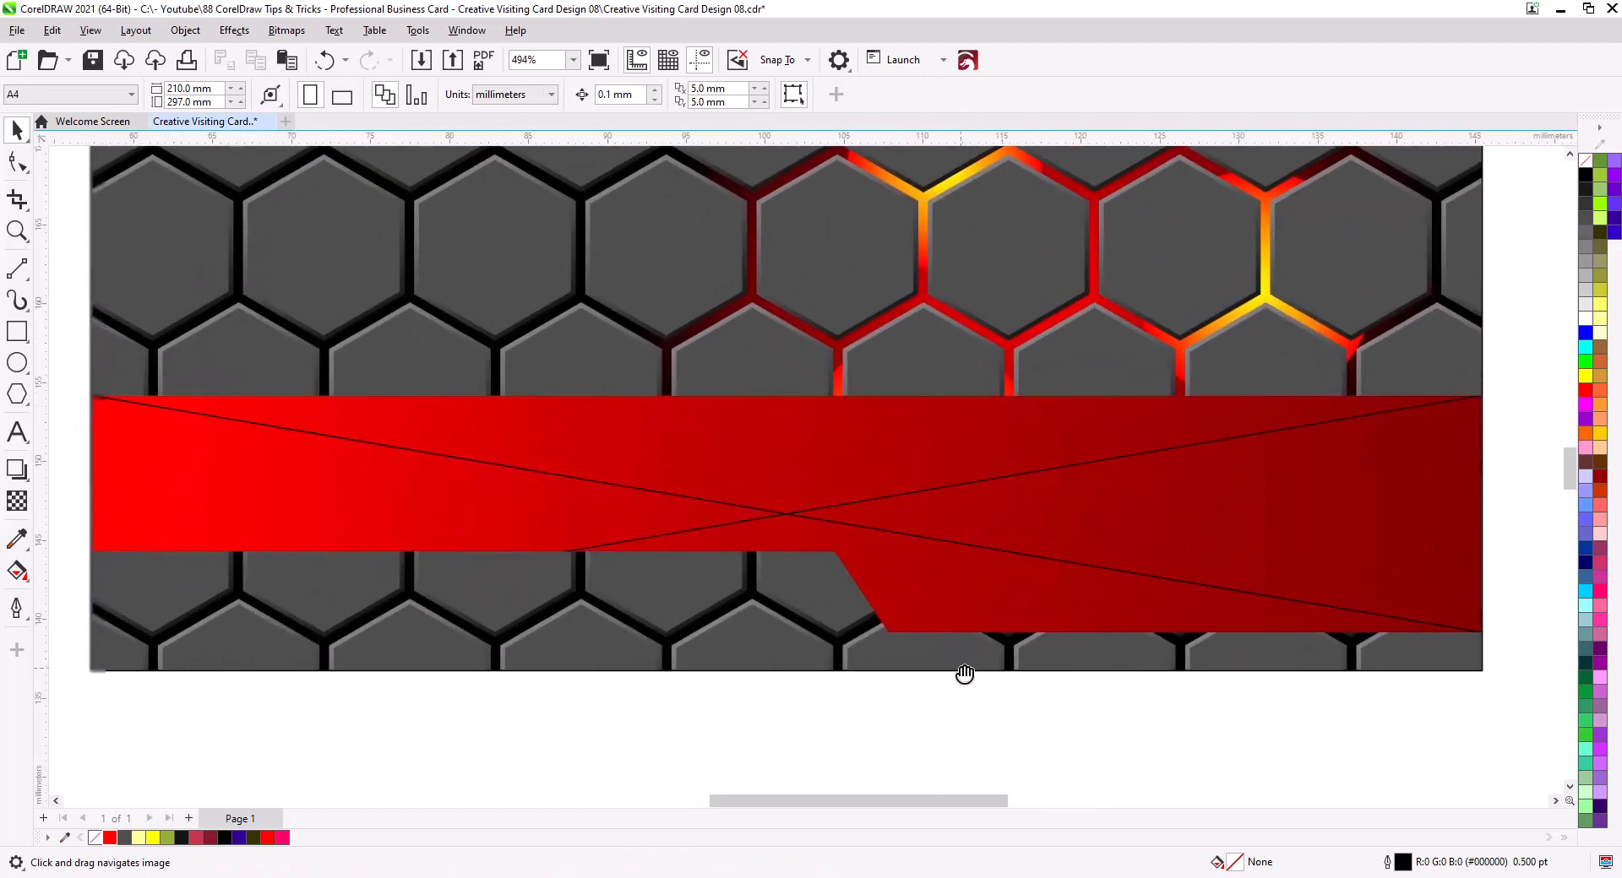
{"action": "mouse_move", "coordinate": [952, 621]}
{"action": "left_mouse_down"}
{"action": "mouse_move", "coordinate": [949, 642]}
{"action": "mouse_move", "coordinate": [945, 618]}
{"action": "left_mouse_up"}
{"action": "left_click", "coordinate": [943, 626]}
{"action": "left_click", "coordinate": [980, 661]}
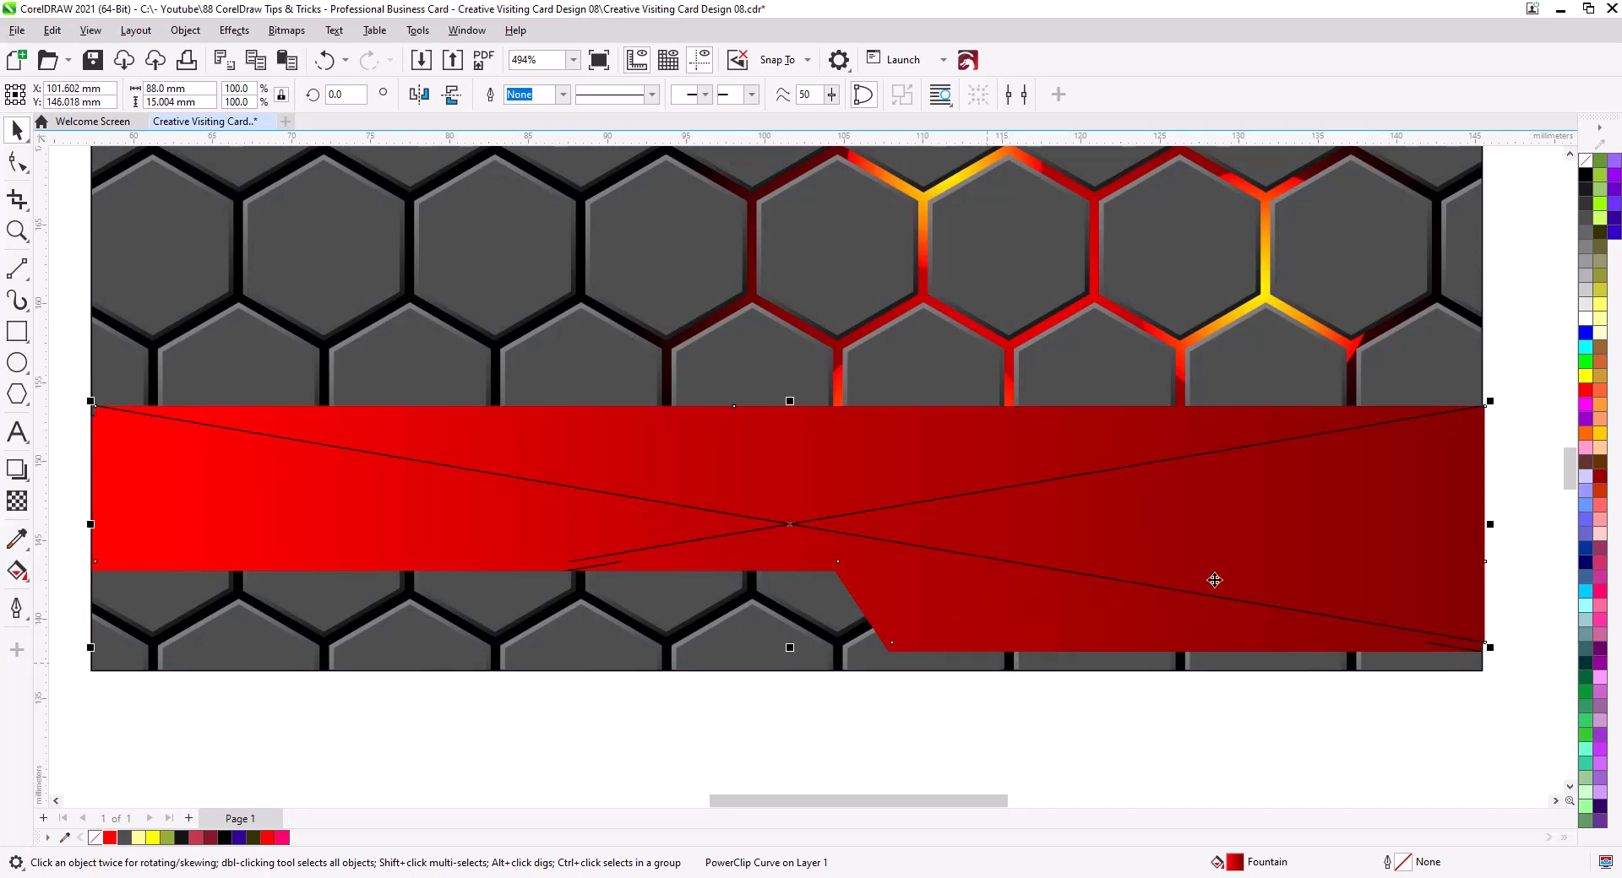
{"action": "right_click", "coordinate": [1585, 180]}
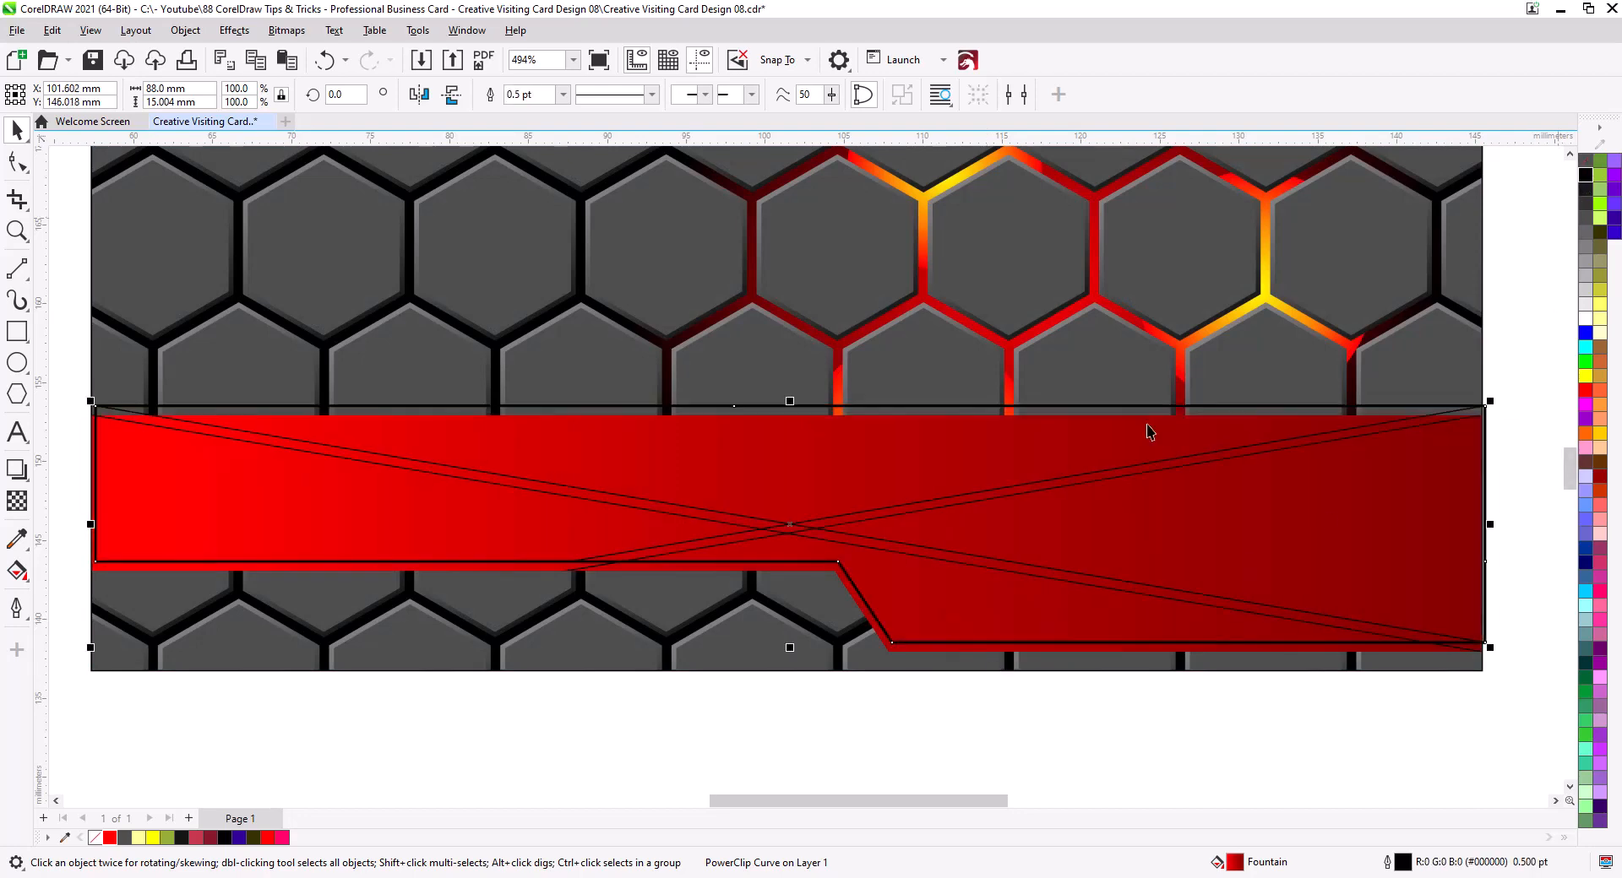
Step: Extend the outlined copy's left end nodes about 3.8 mm outward, past the card's left edge
{"action": "left_click_drag", "start_coordinate": [447, 643], "coordinate": [825, 620]}
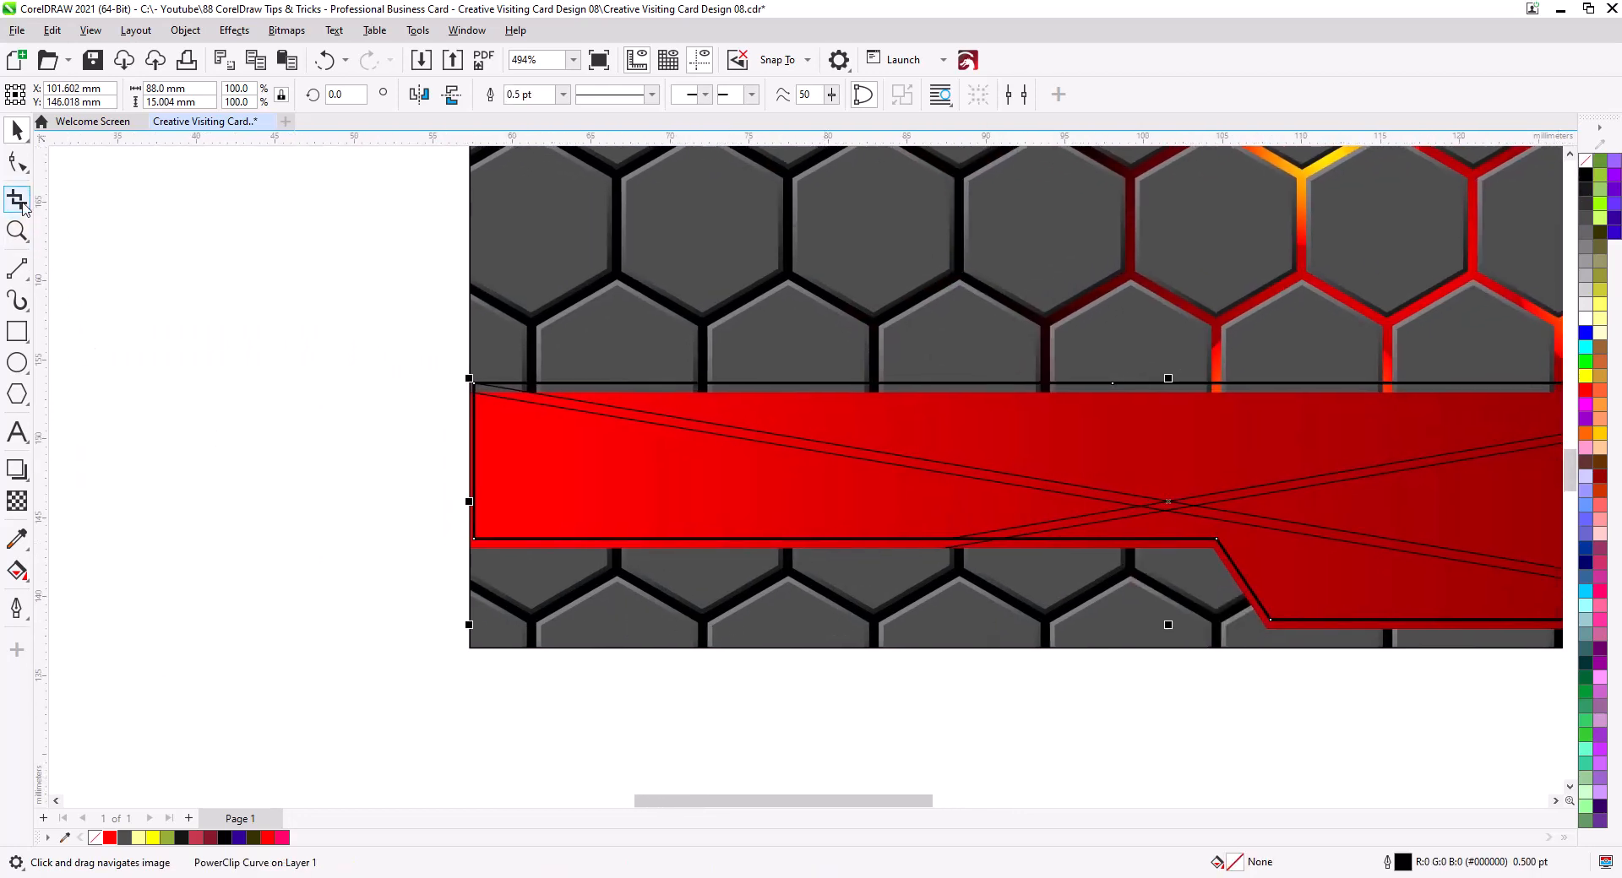
{"action": "left_click", "coordinate": [16, 161]}
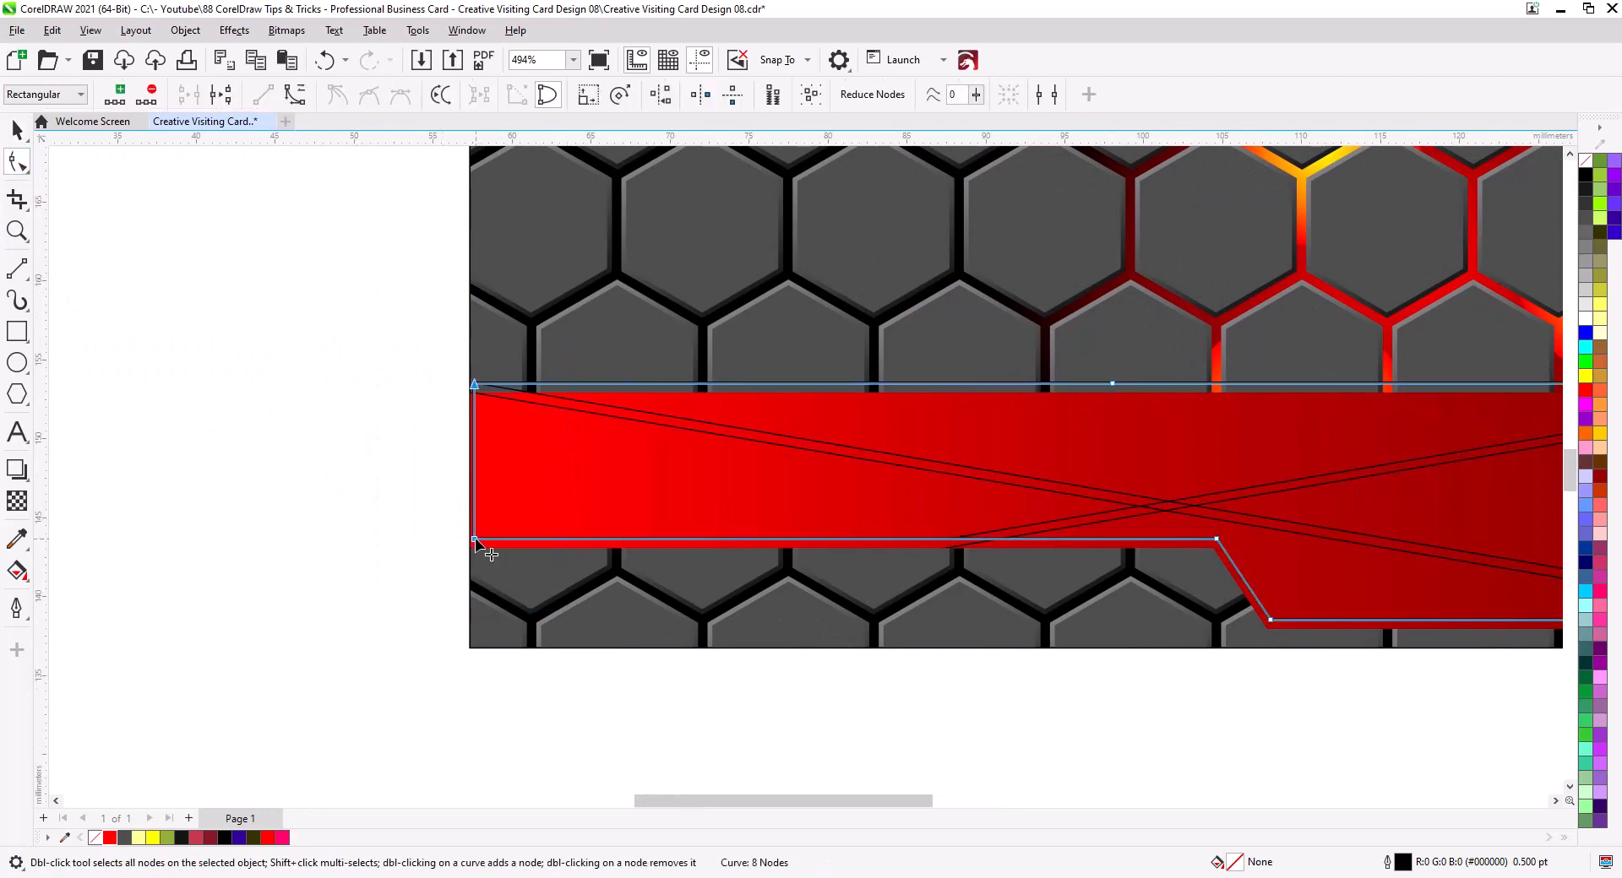
{"action": "left_click_drag", "start_coordinate": [475, 539], "coordinate": [414, 539]}
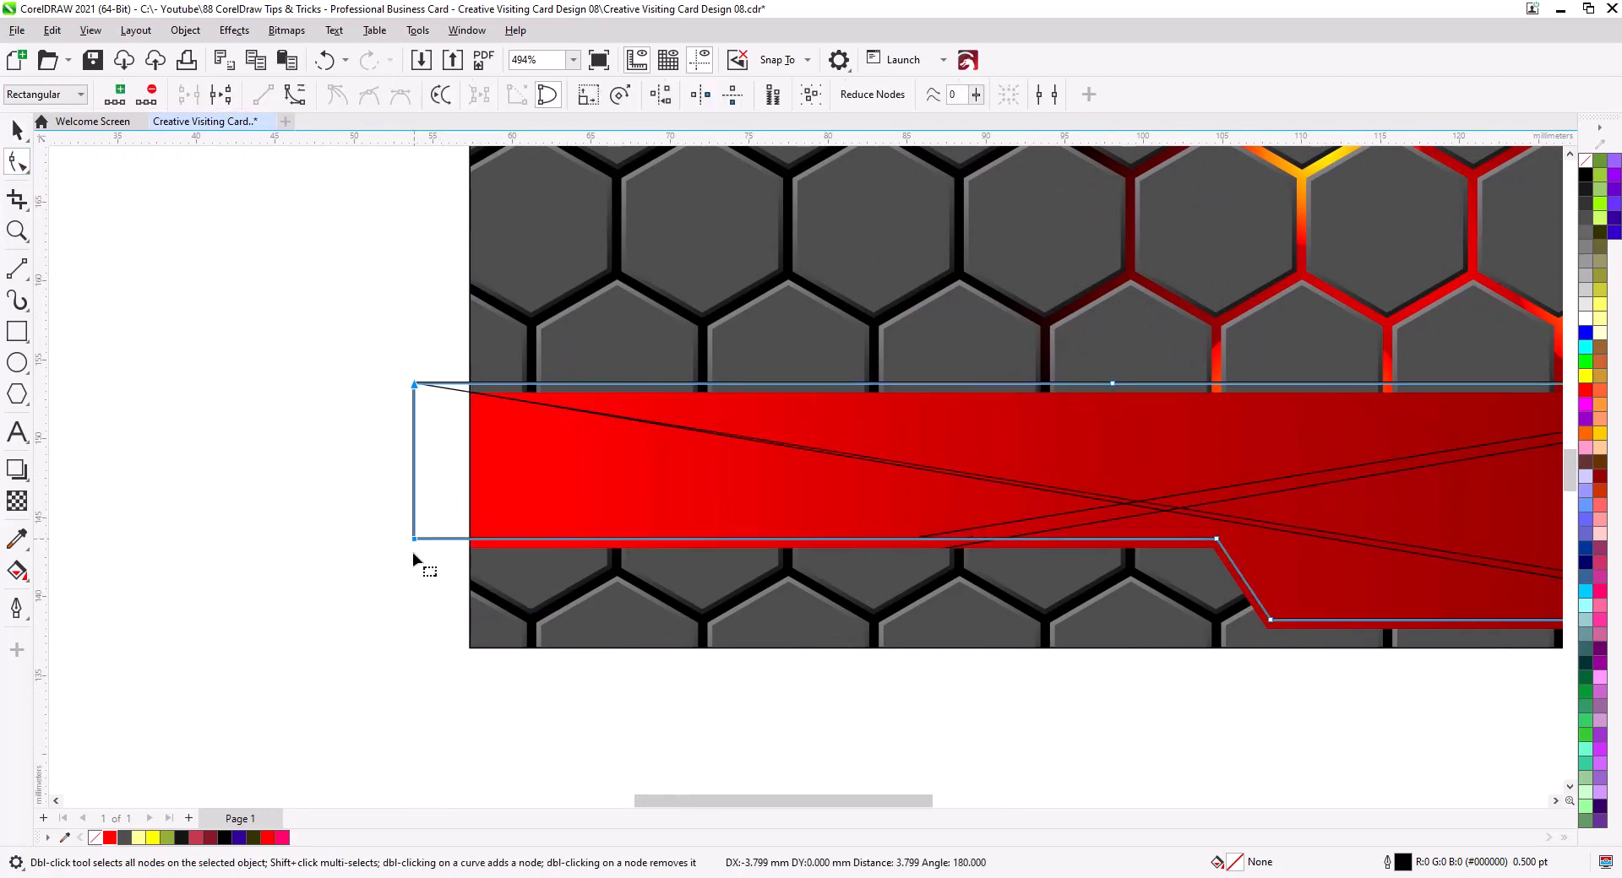
Step: Duplicate the black-outlined shape over the lower red band, offset about 0.2 mm right and 0.5 mm up
{"action": "left_click", "coordinate": [17, 135]}
{"action": "left_click_drag", "start_coordinate": [950, 544], "coordinate": [510, 560]}
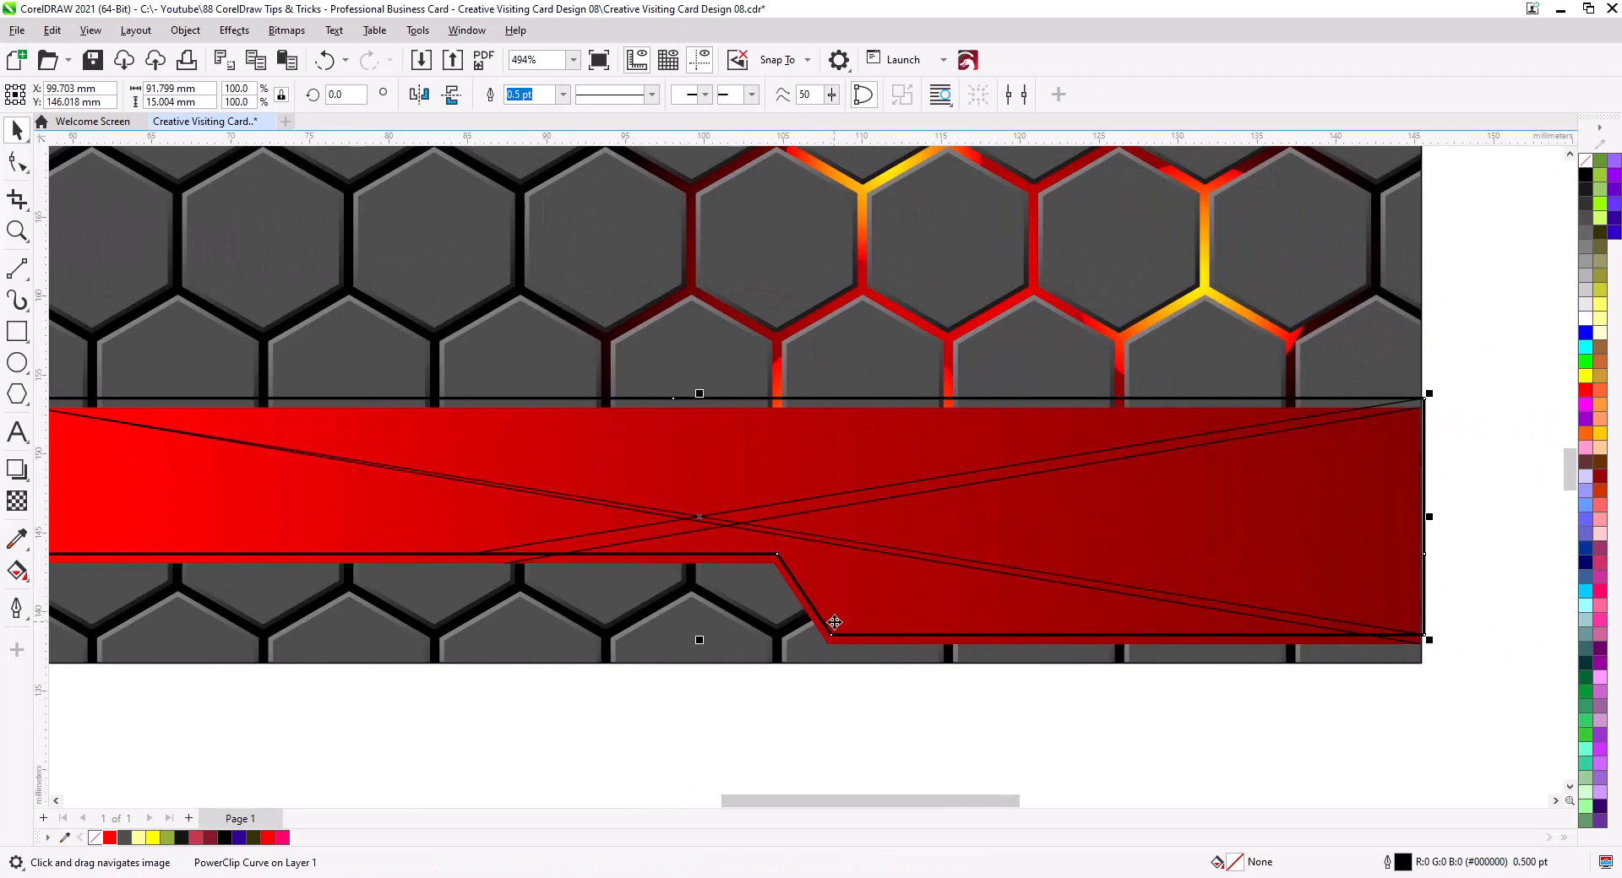
{"action": "left_click_drag", "start_coordinate": [837, 617], "coordinate": [839, 607]}
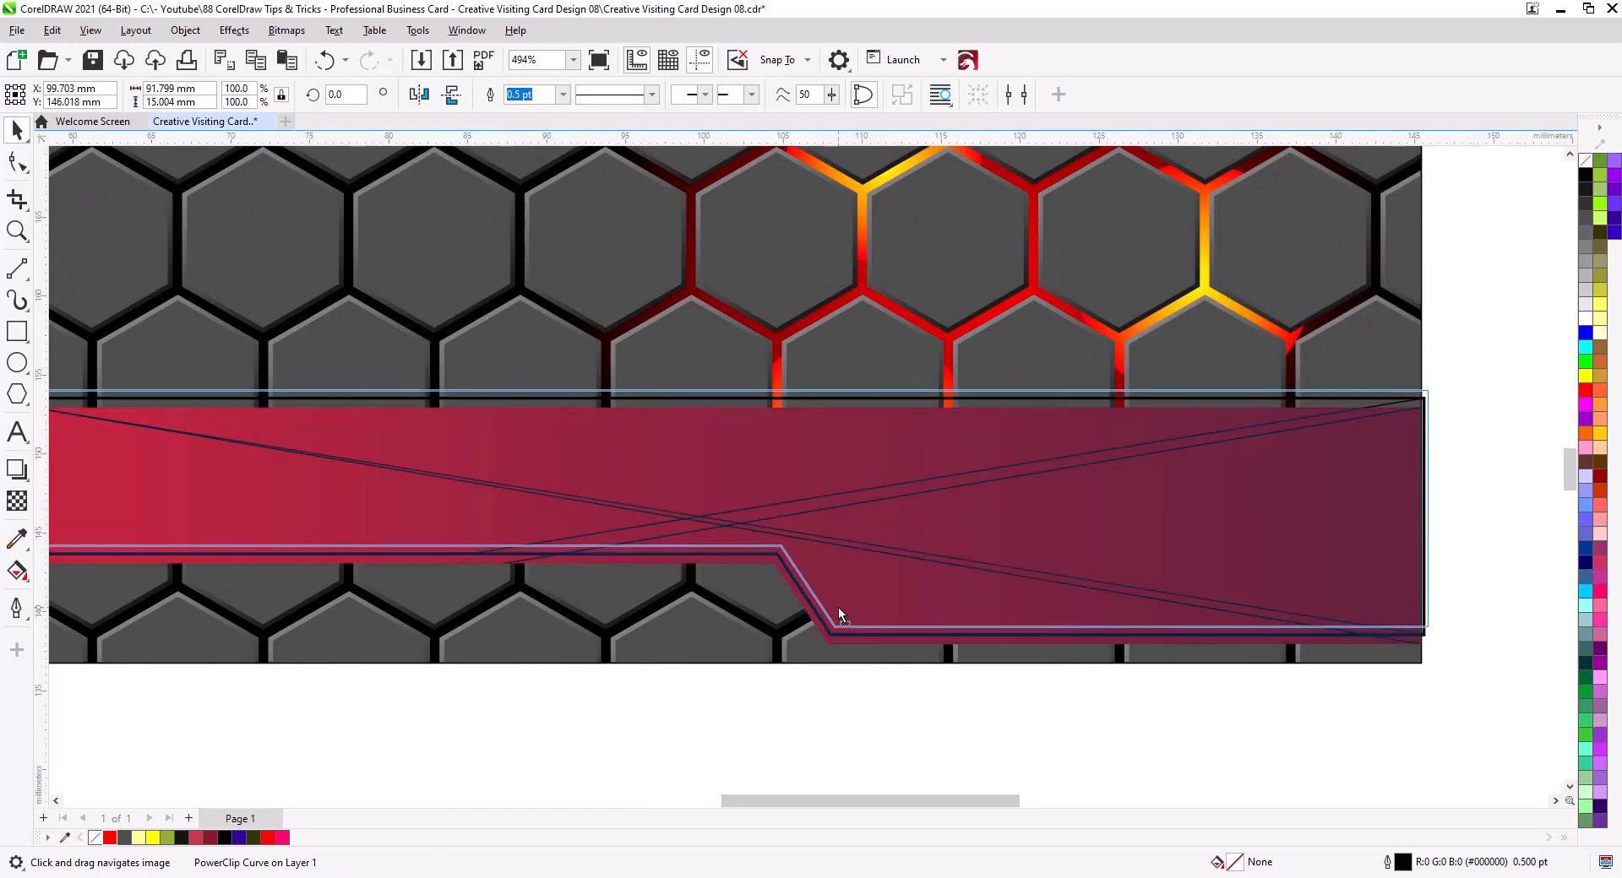
{"action": "left_click_drag", "start_coordinate": [838, 606], "coordinate": [838, 607]}
{"action": "left_click", "coordinate": [870, 642]}
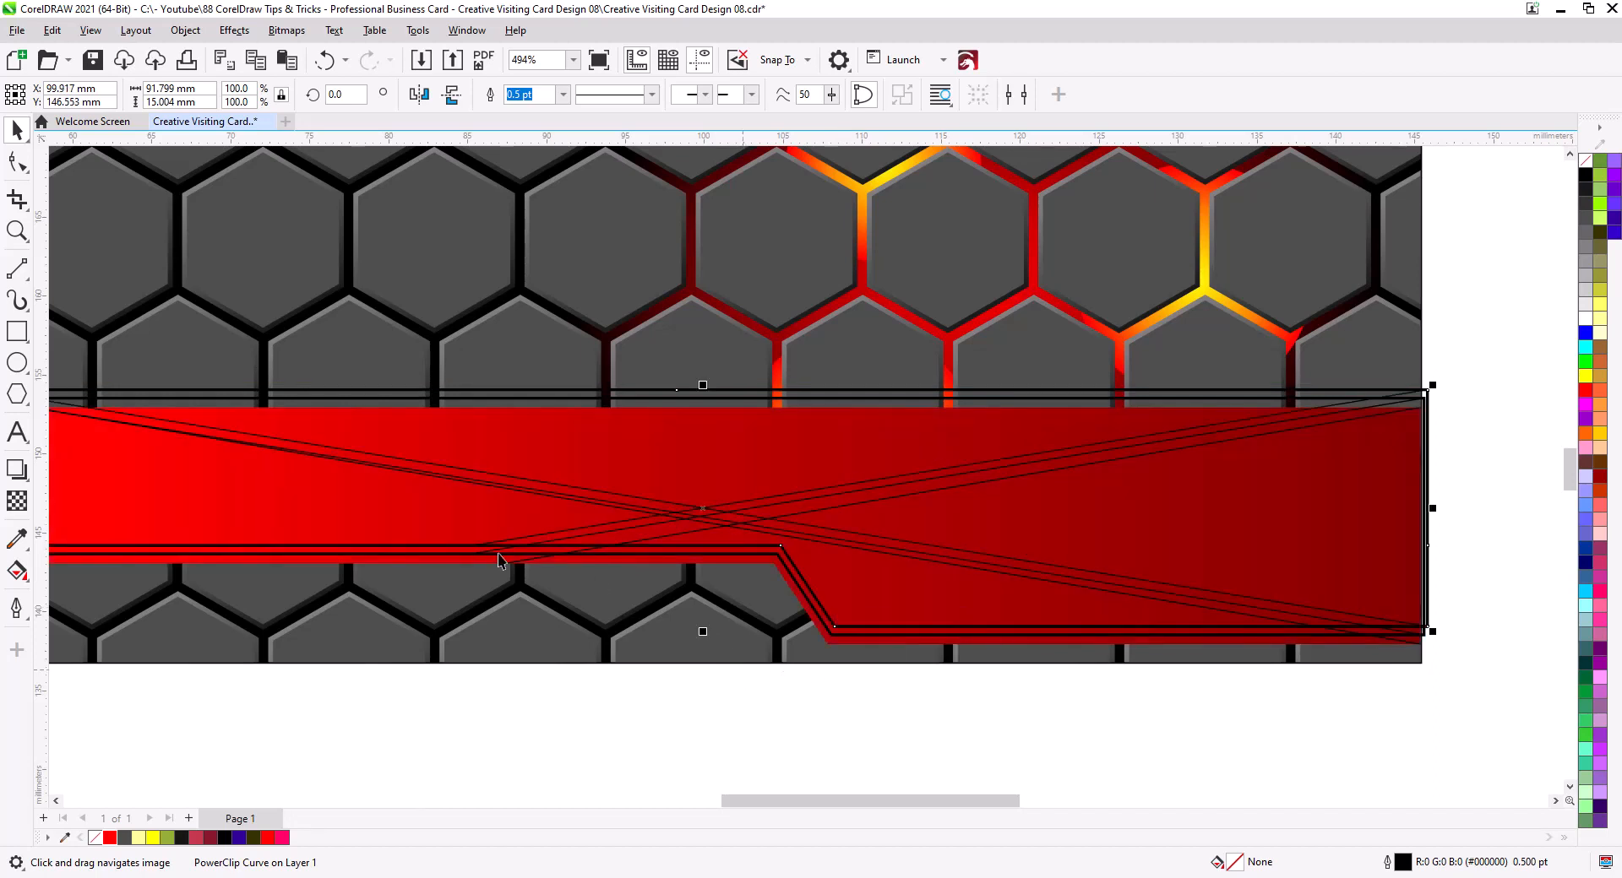
Step: Smart Fill the large area inside the outlines and the thin strip along the red band's lower edge with green #92B039, black 0.5 pt outline
{"action": "left_click", "coordinate": [22, 577]}
{"action": "left_click", "coordinate": [79, 597]}
{"action": "left_click", "coordinate": [333, 504]}
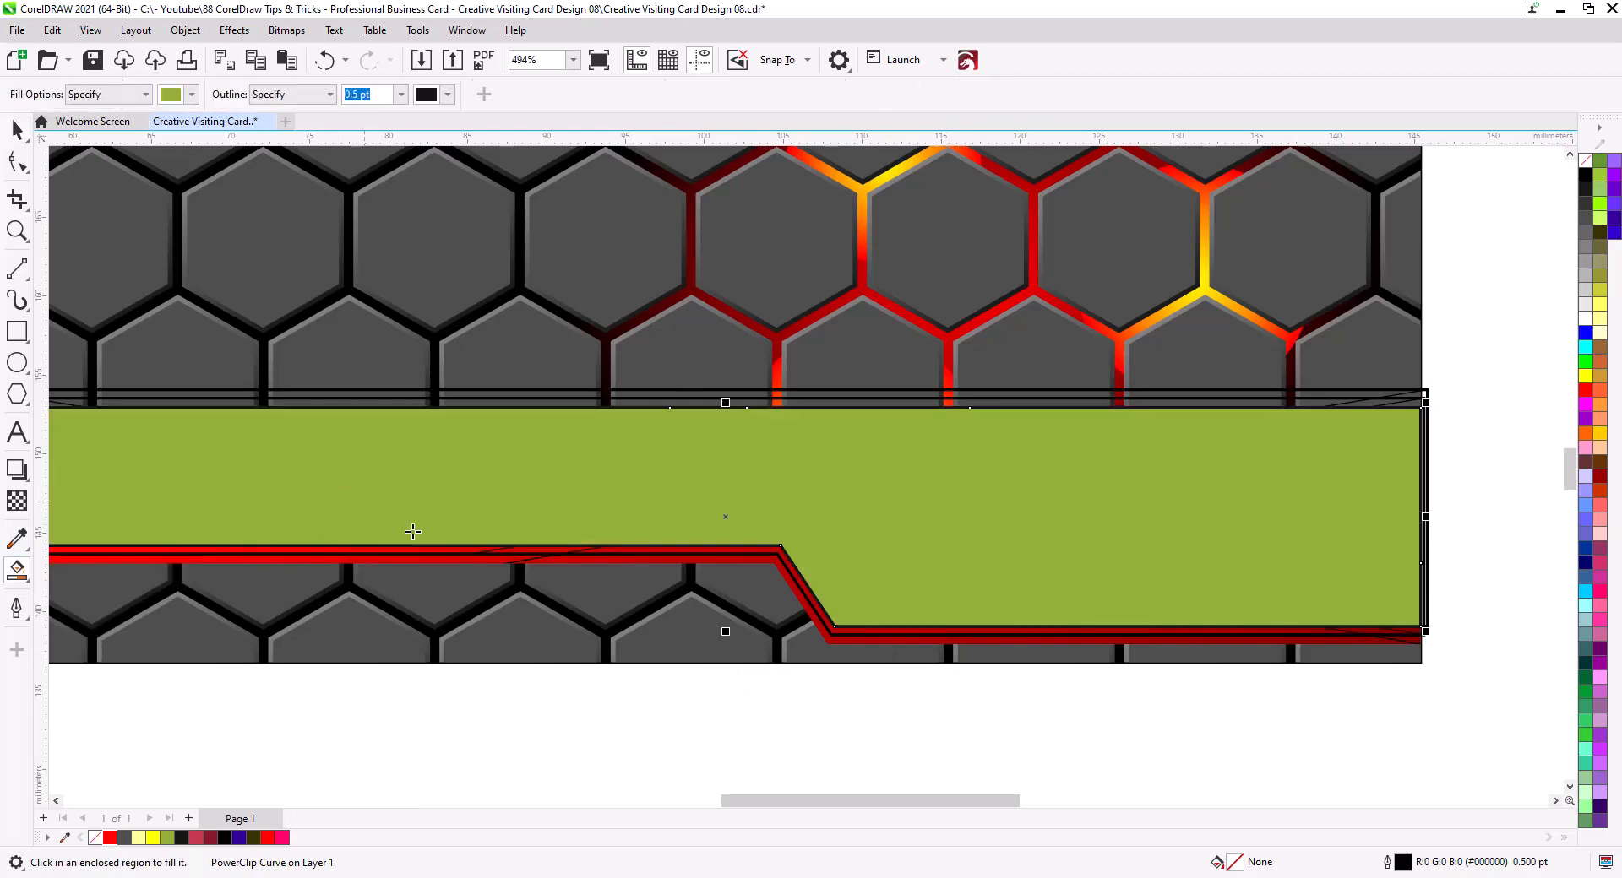
{"action": "scroll", "coordinate": [858, 642], "scroll_direction": "up", "scroll_amount": 3}
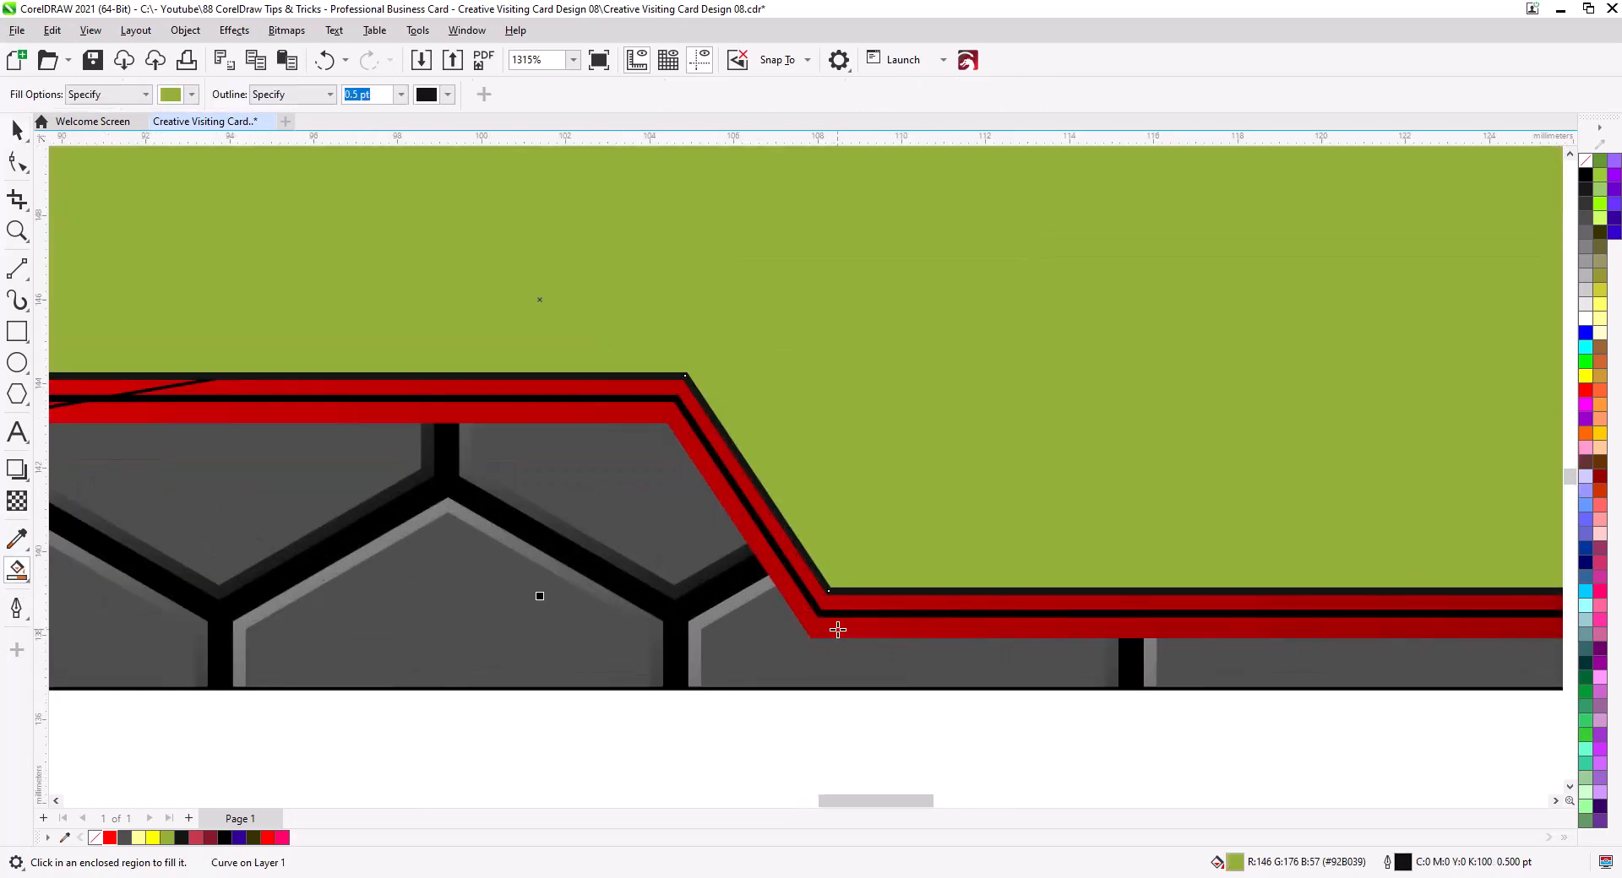
{"action": "scroll", "coordinate": [485, 525], "scroll_direction": "down", "scroll_amount": 4}
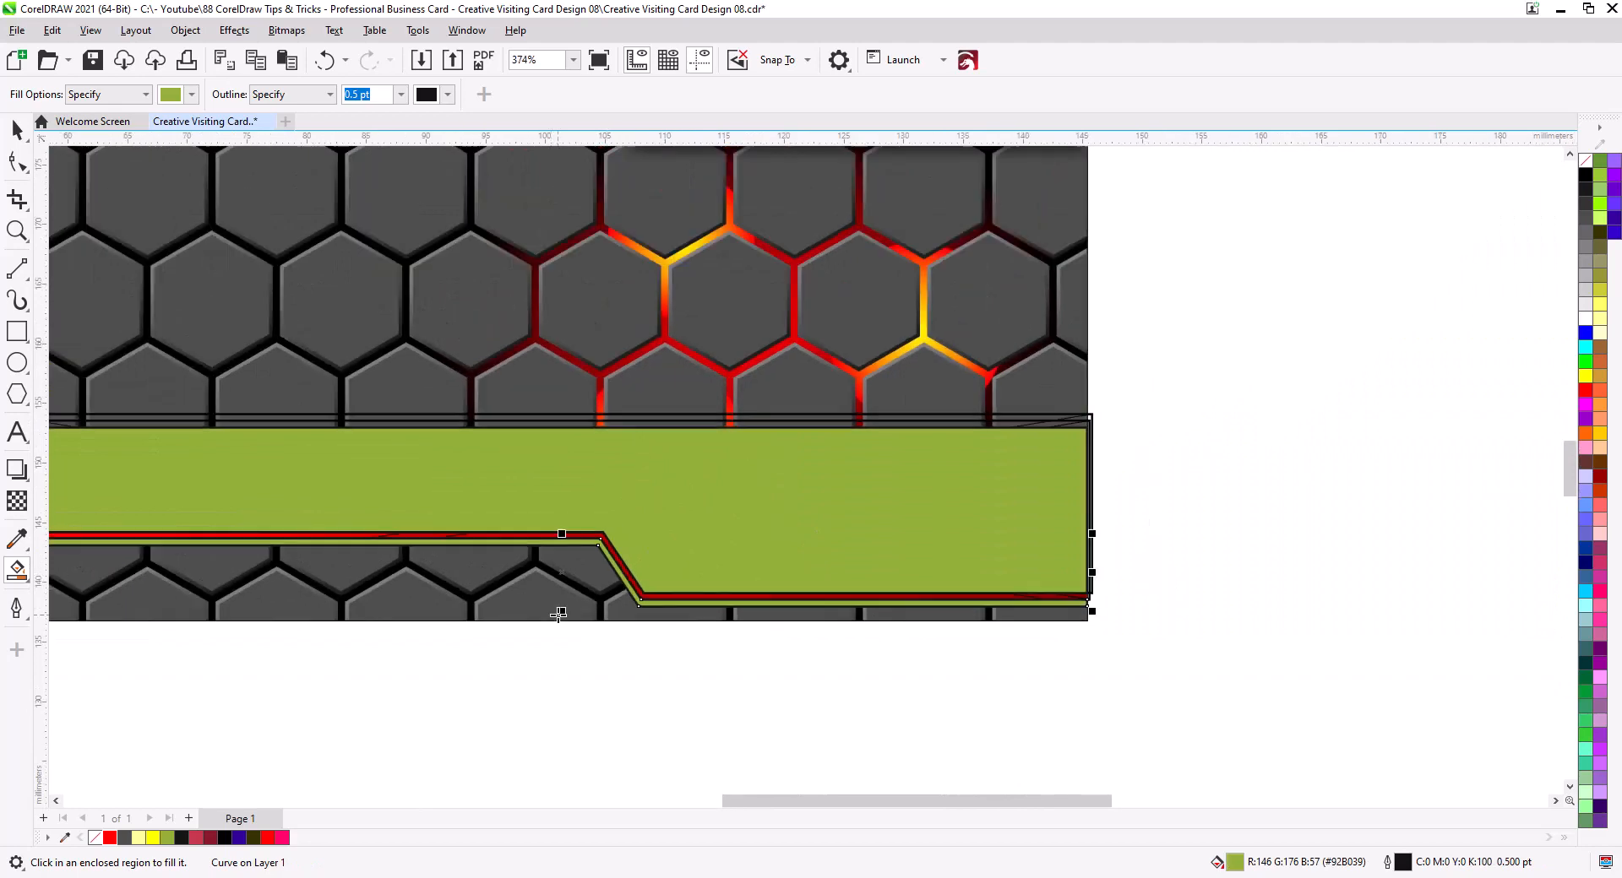
Step: Delete the two black construction outlines and the red band beneath the green shapes
{"action": "left_click", "coordinate": [16, 131]}
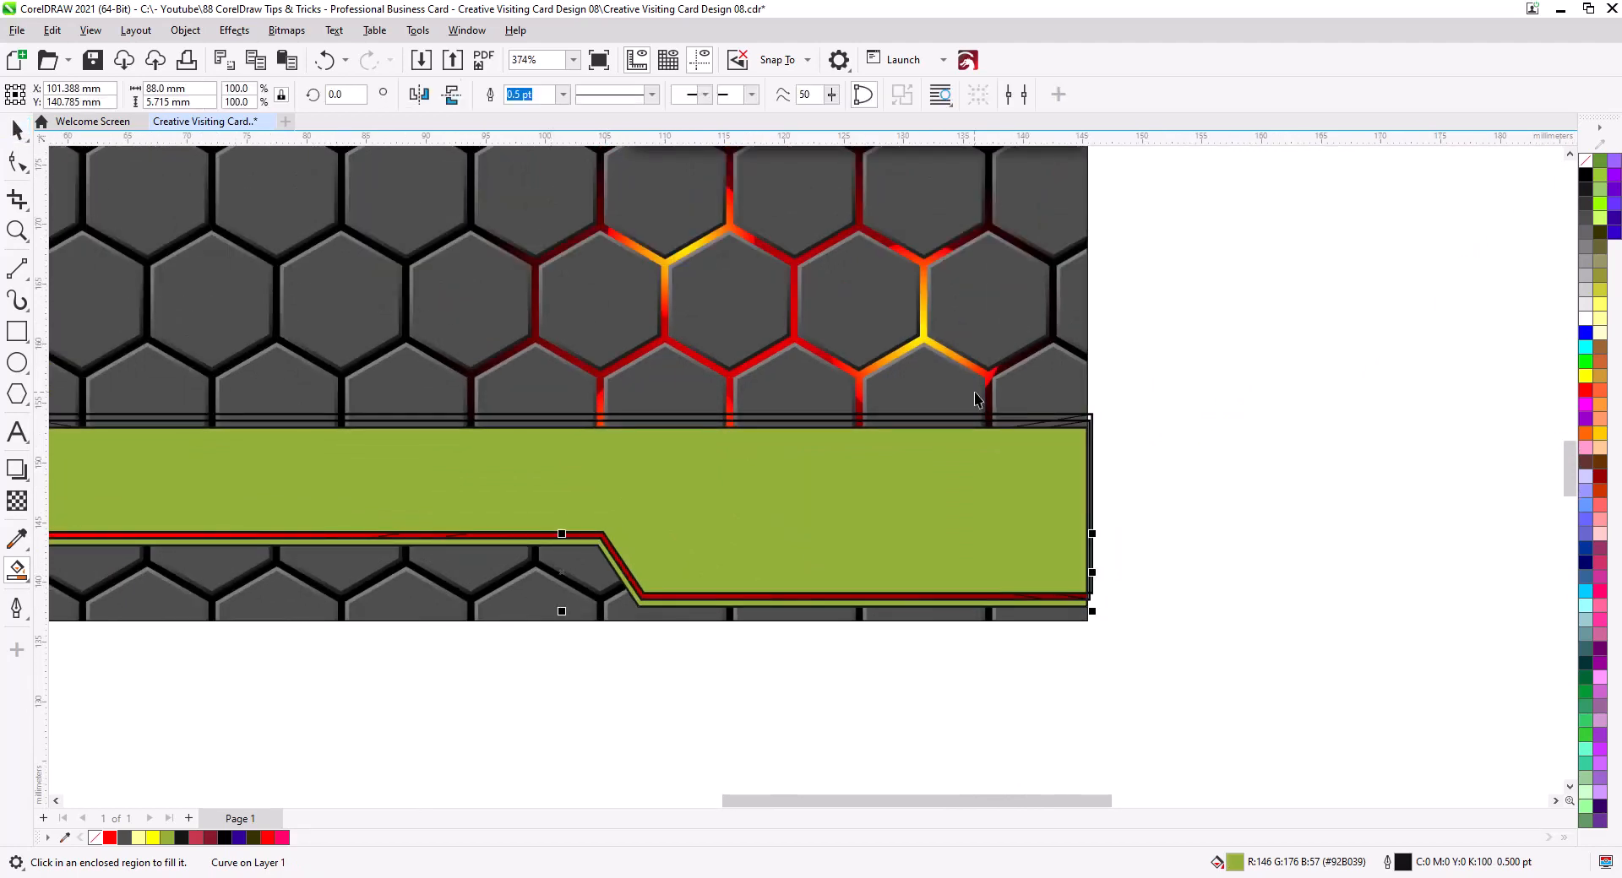
{"action": "left_click", "coordinate": [1072, 418]}
{"action": "key", "text": "Delete"}
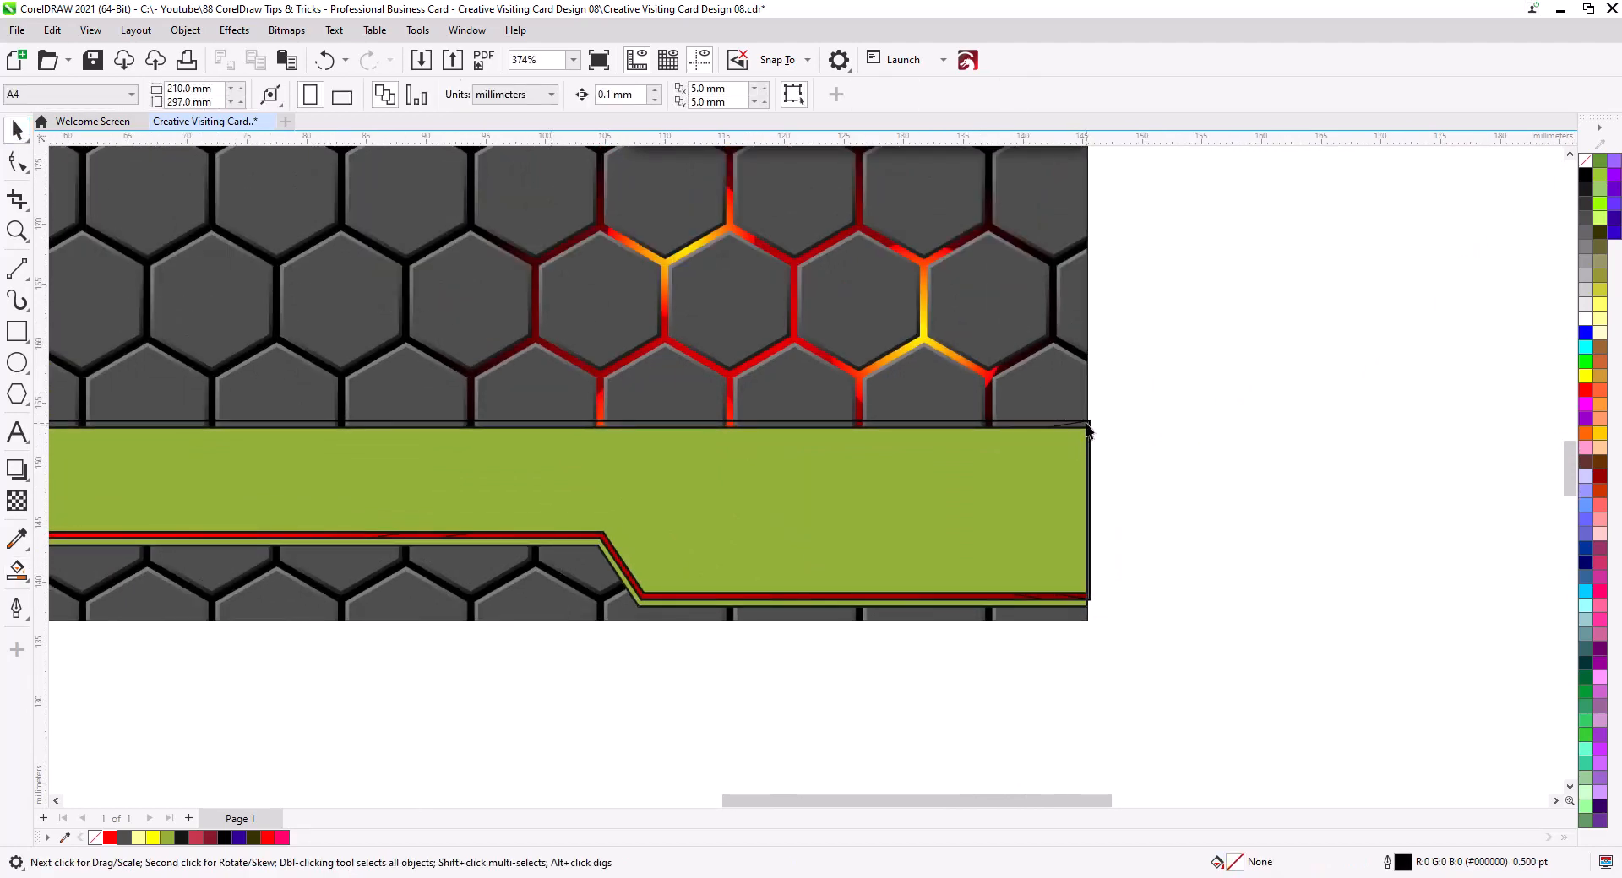
{"action": "left_click", "coordinate": [1088, 427]}
{"action": "key", "text": "Delete"}
{"action": "scroll", "coordinate": [1089, 602], "scroll_direction": "up", "scroll_amount": 3}
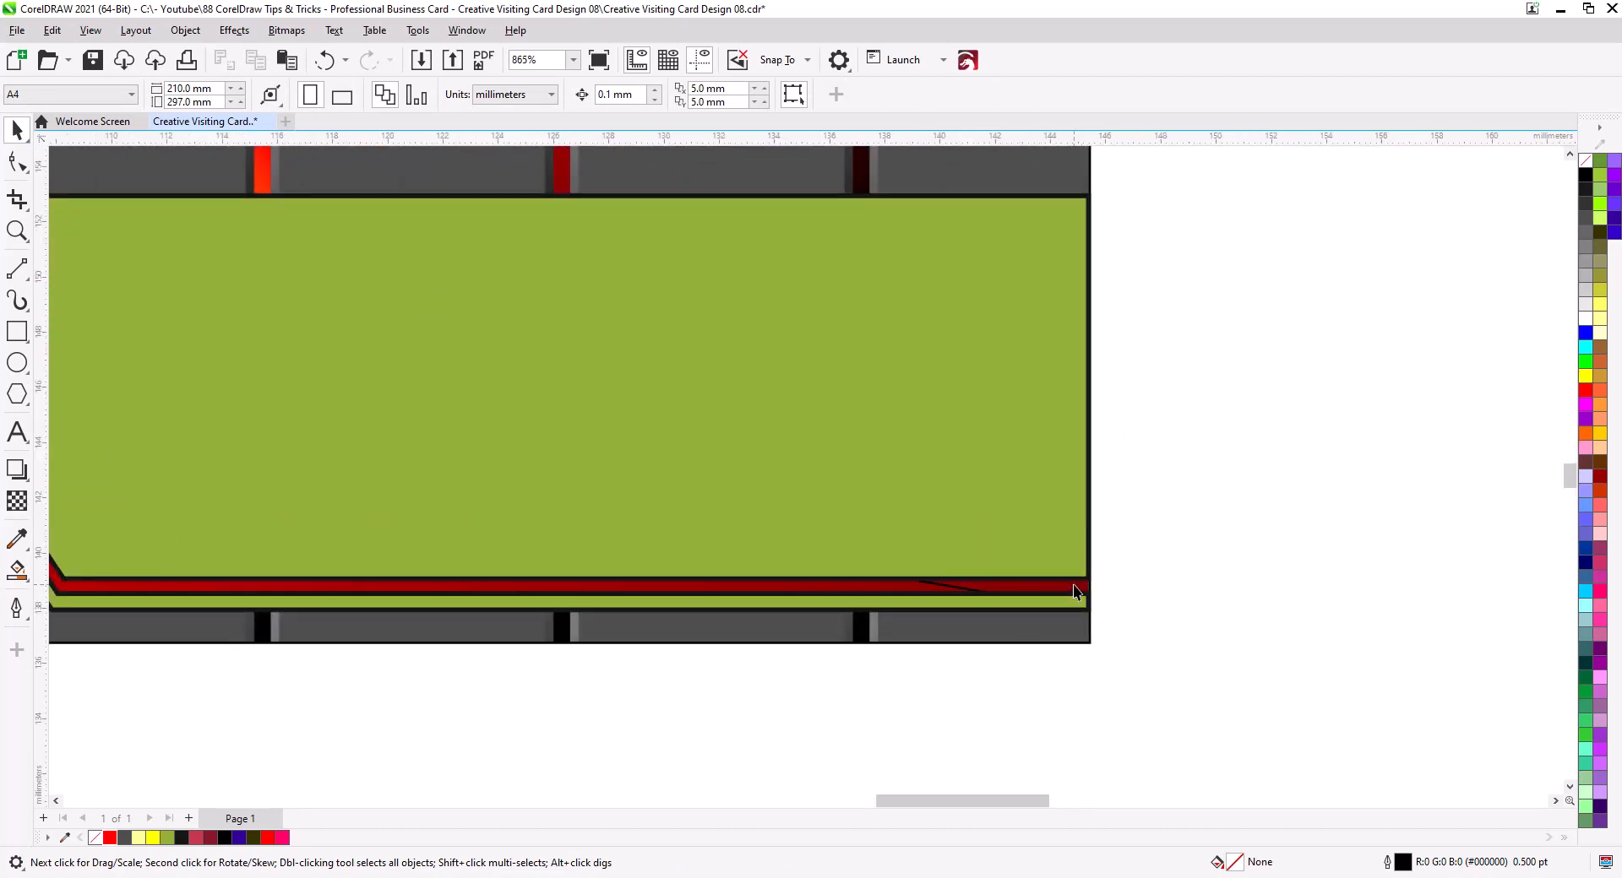
{"action": "scroll", "coordinate": [1157, 632], "scroll_direction": "down", "scroll_amount": 4}
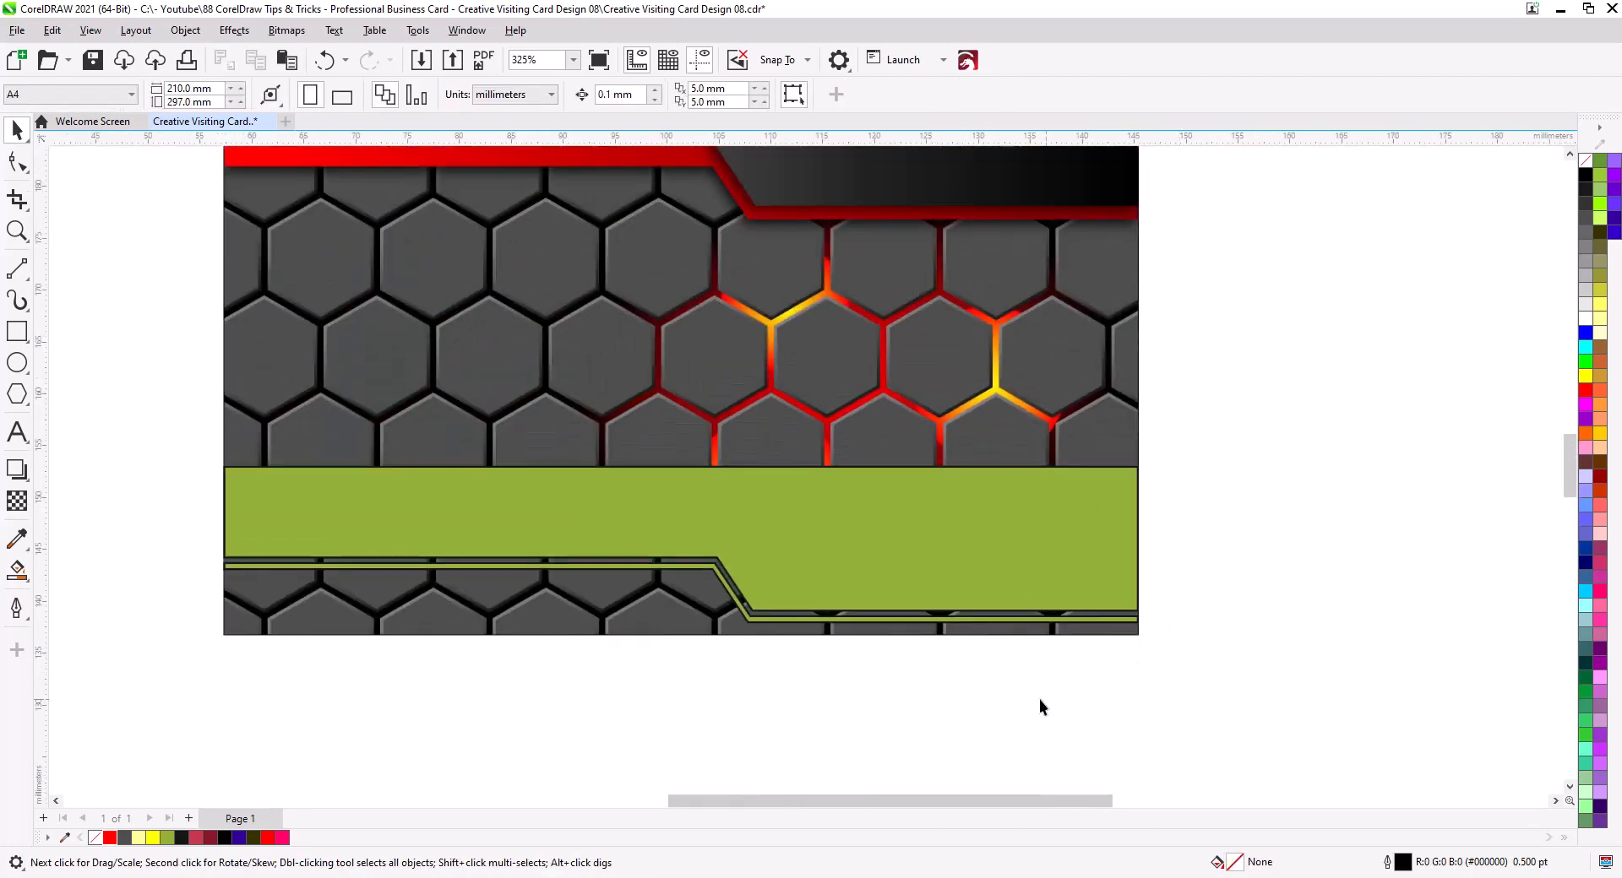
Step: Pull the large green shape's left end nodes about 25 mm inward and shift its upper-left node further right to slant that end
{"action": "left_click", "coordinate": [919, 571]}
{"action": "left_click", "coordinate": [908, 627], "text": "shift"}
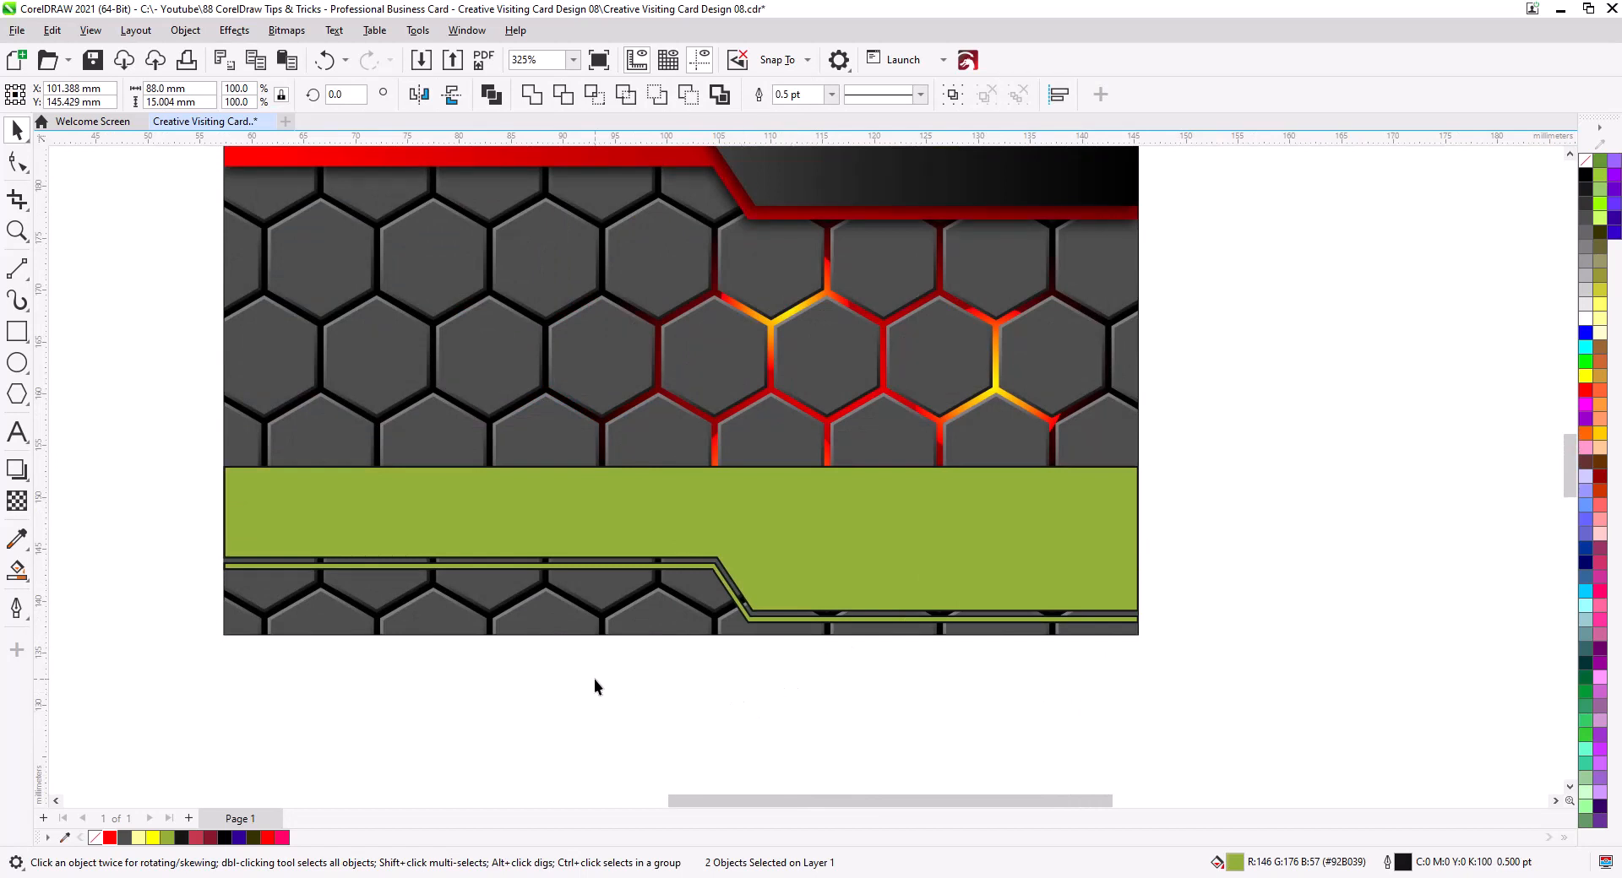
{"action": "left_click", "coordinate": [452, 512]}
{"action": "left_click", "coordinate": [17, 162]}
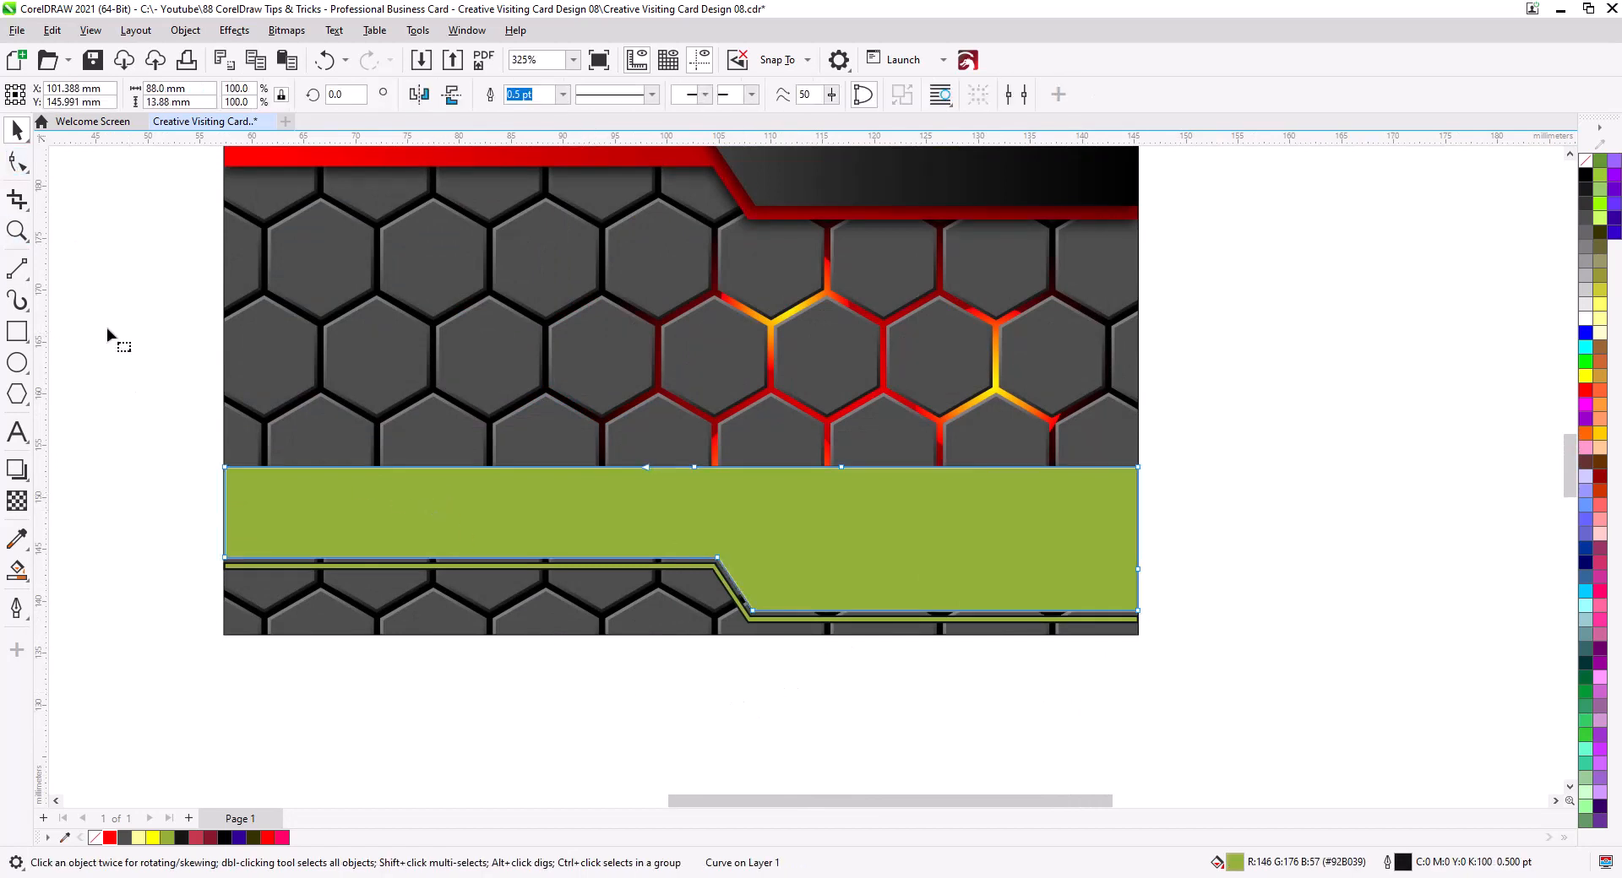
{"action": "left_click_drag", "start_coordinate": [226, 559], "coordinate": [485, 558]}
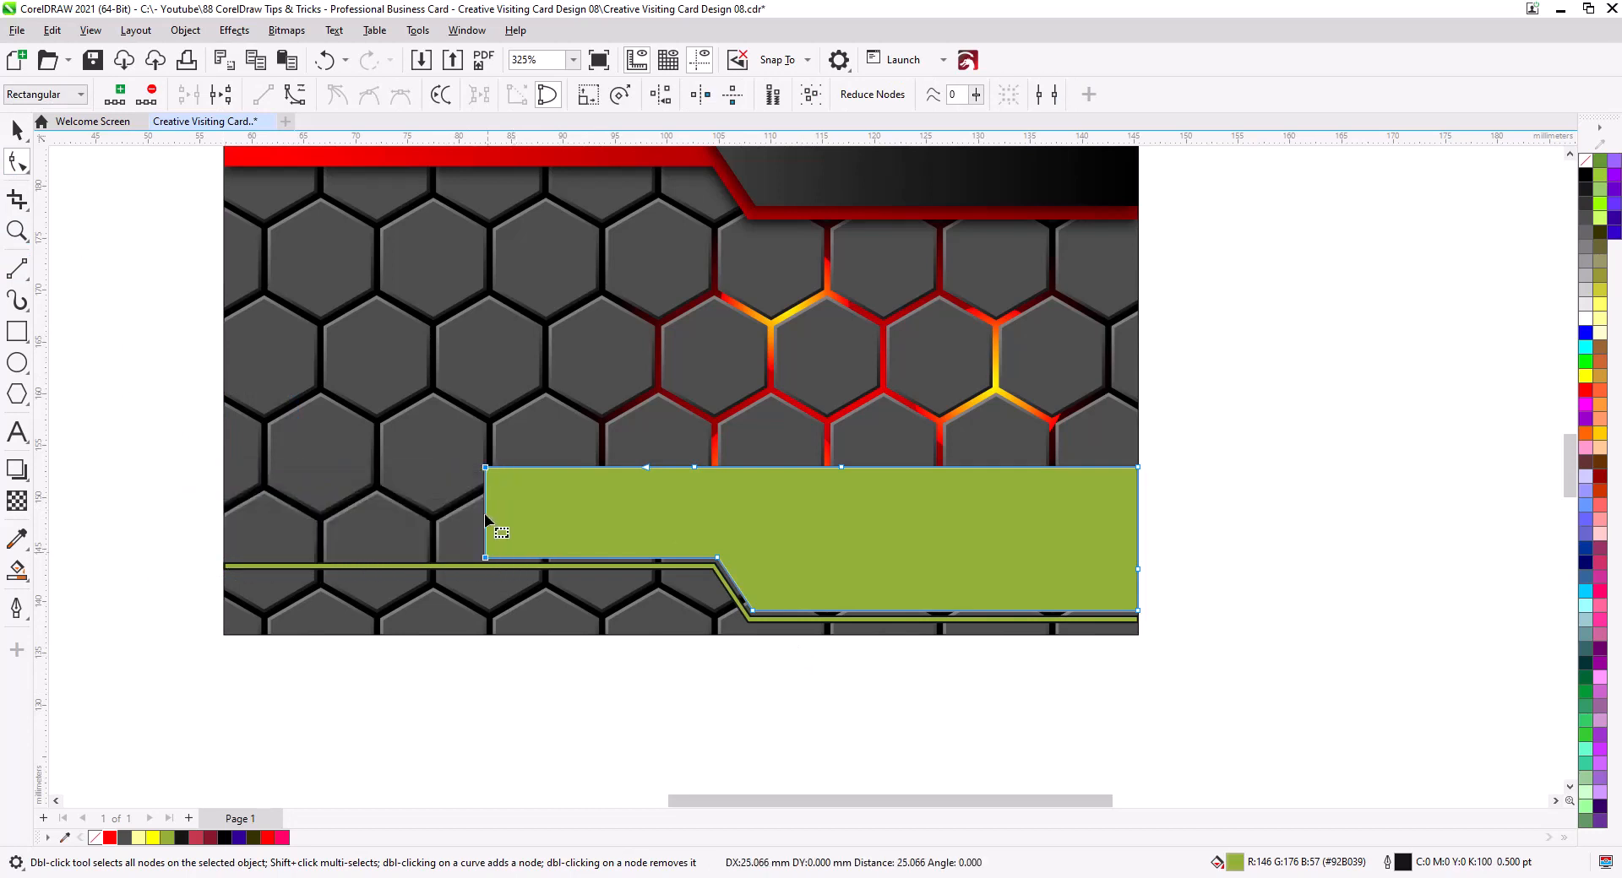
{"action": "left_click_drag", "start_coordinate": [494, 472], "coordinate": [582, 474]}
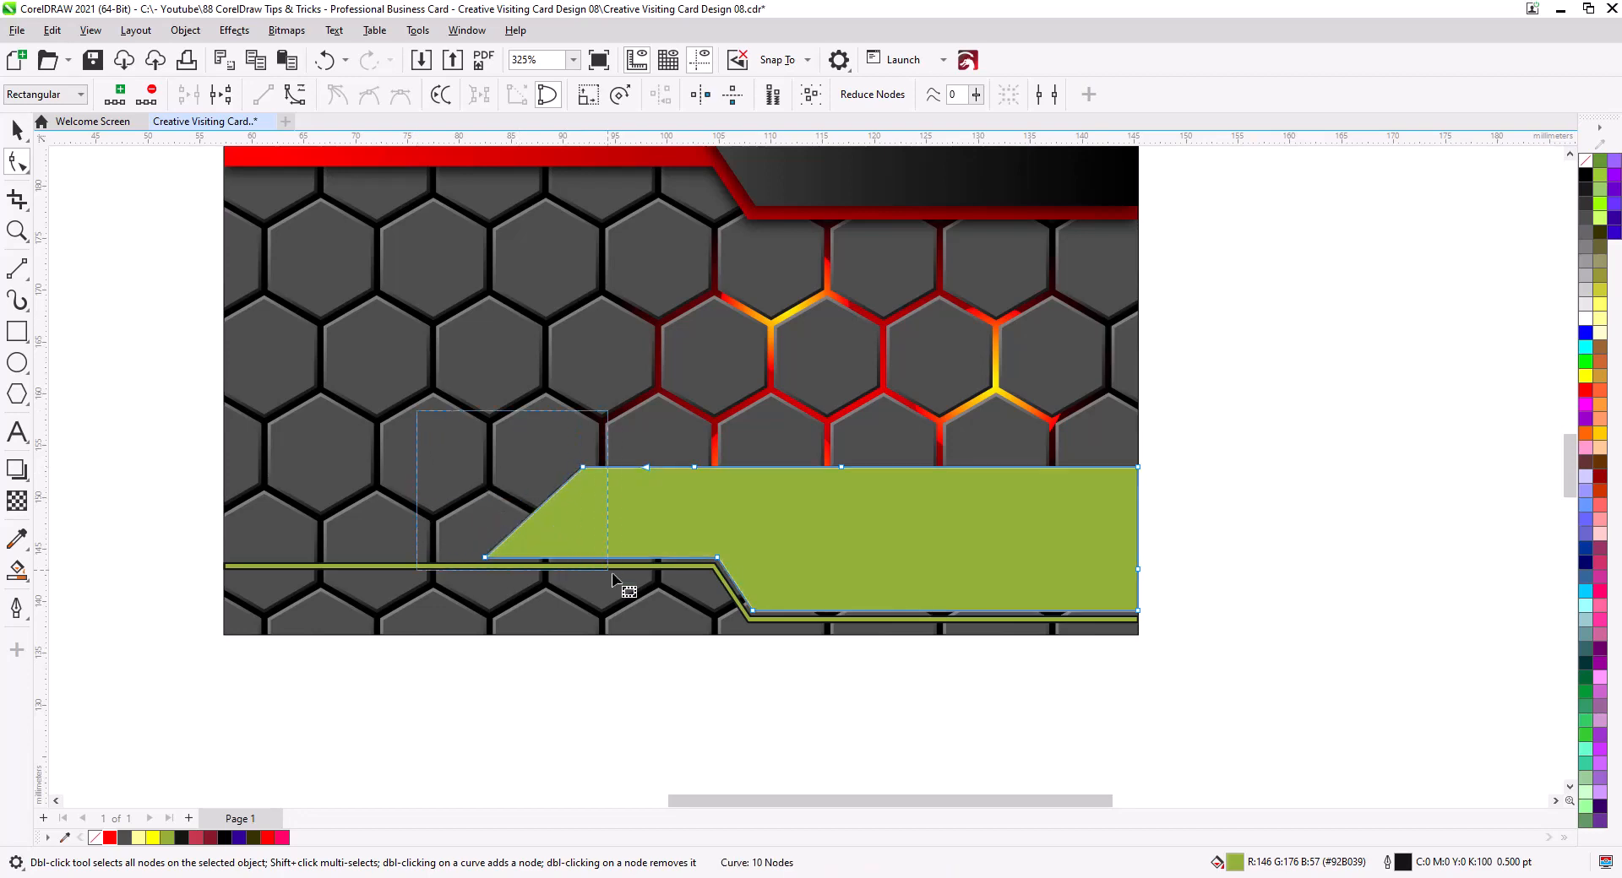
Step: Move both nodes of the slanted end outward so the large green shape is about 64.6 mm wide
{"action": "scroll", "coordinate": [490, 591], "scroll_direction": "up", "scroll_amount": 2}
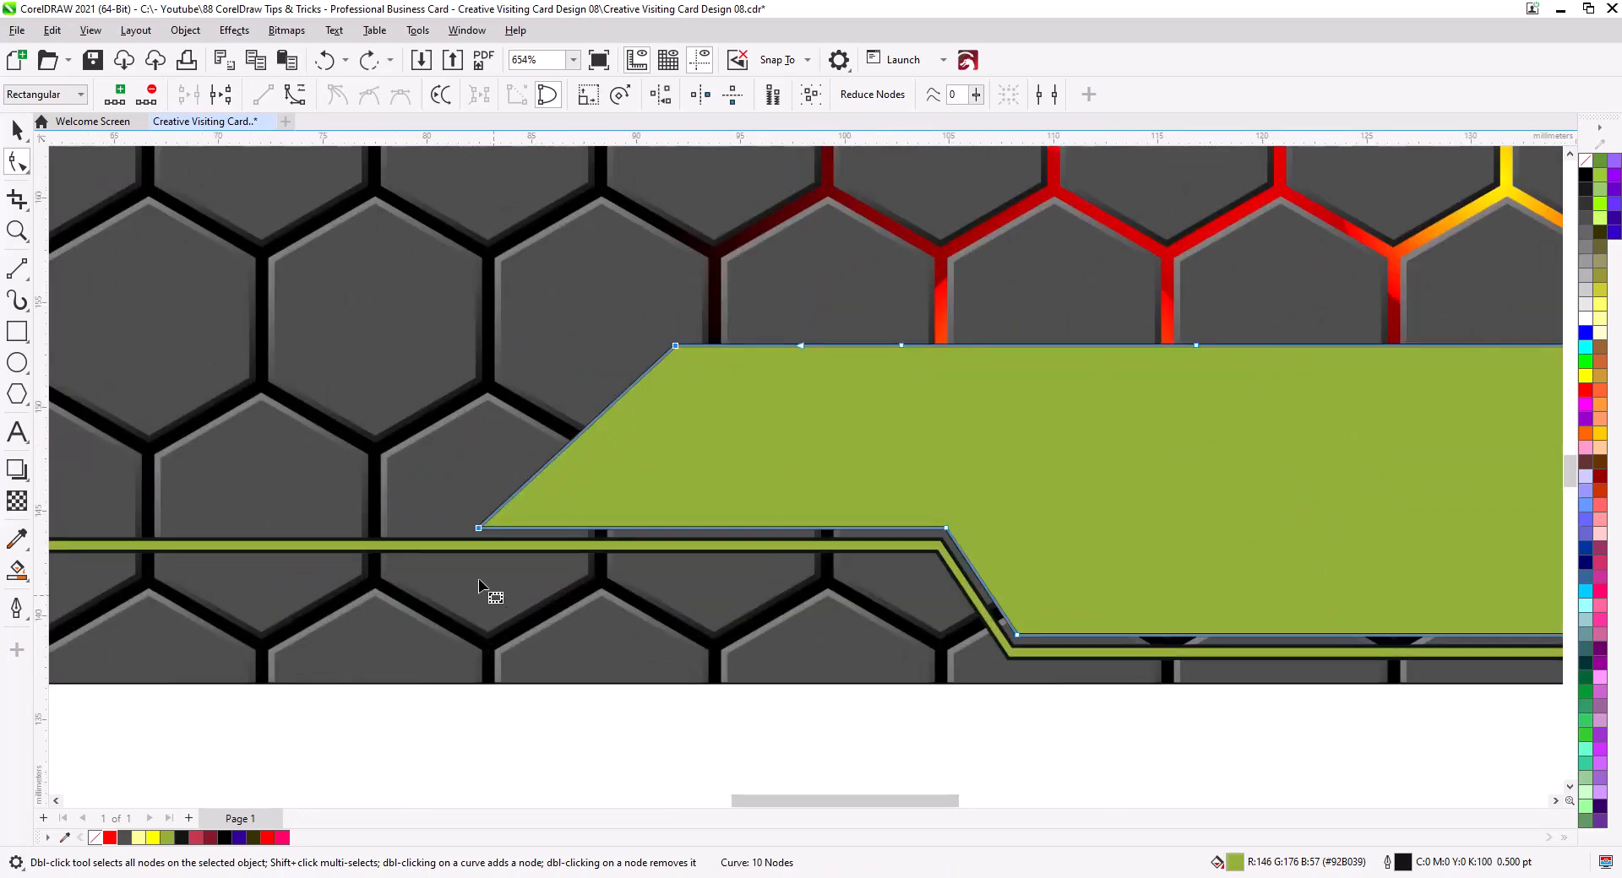
{"action": "left_click_drag", "start_coordinate": [373, 263], "coordinate": [708, 573]}
{"action": "left_click_drag", "start_coordinate": [676, 348], "coordinate": [639, 344]}
{"action": "scroll", "coordinate": [749, 503], "scroll_direction": "down", "scroll_amount": 3}
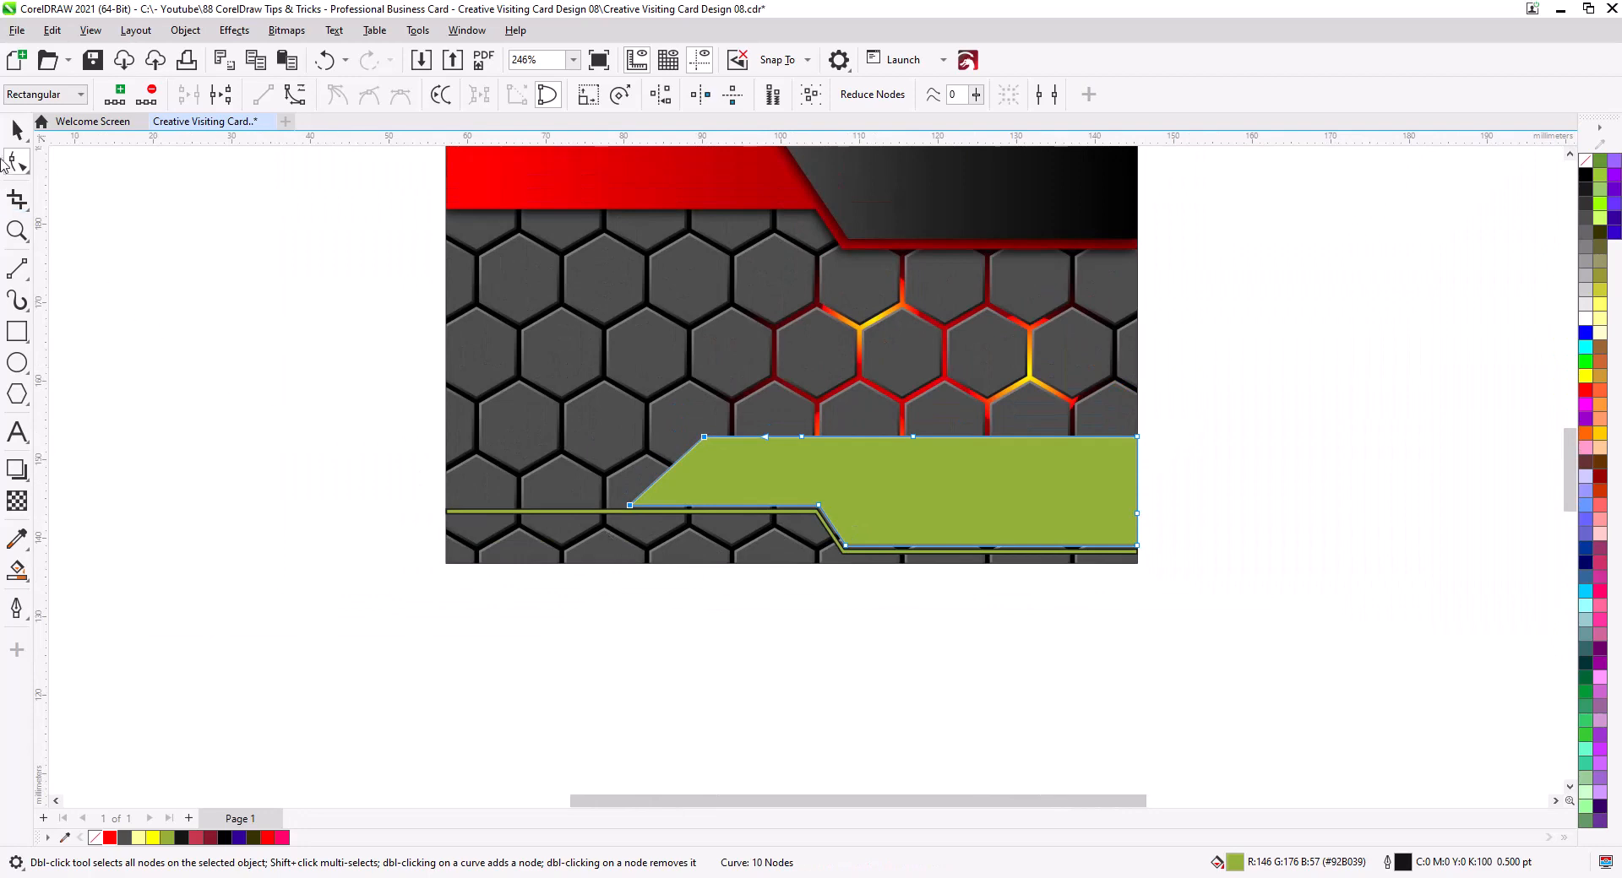
{"action": "left_click", "coordinate": [18, 131]}
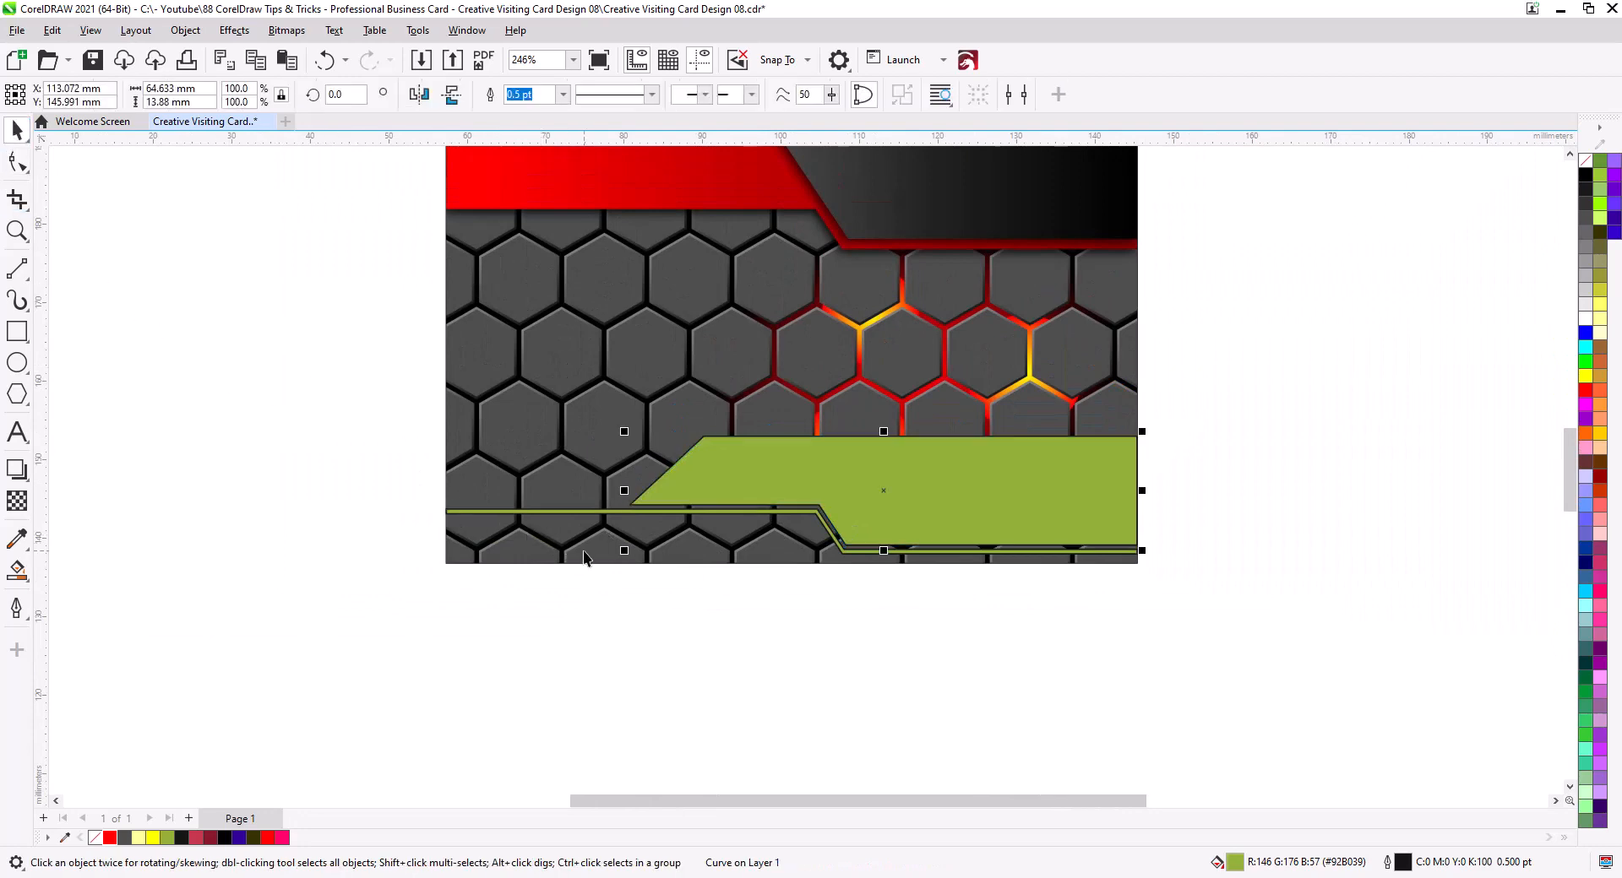
{"action": "scroll", "coordinate": [549, 515], "scroll_direction": "up", "scroll_amount": 3}
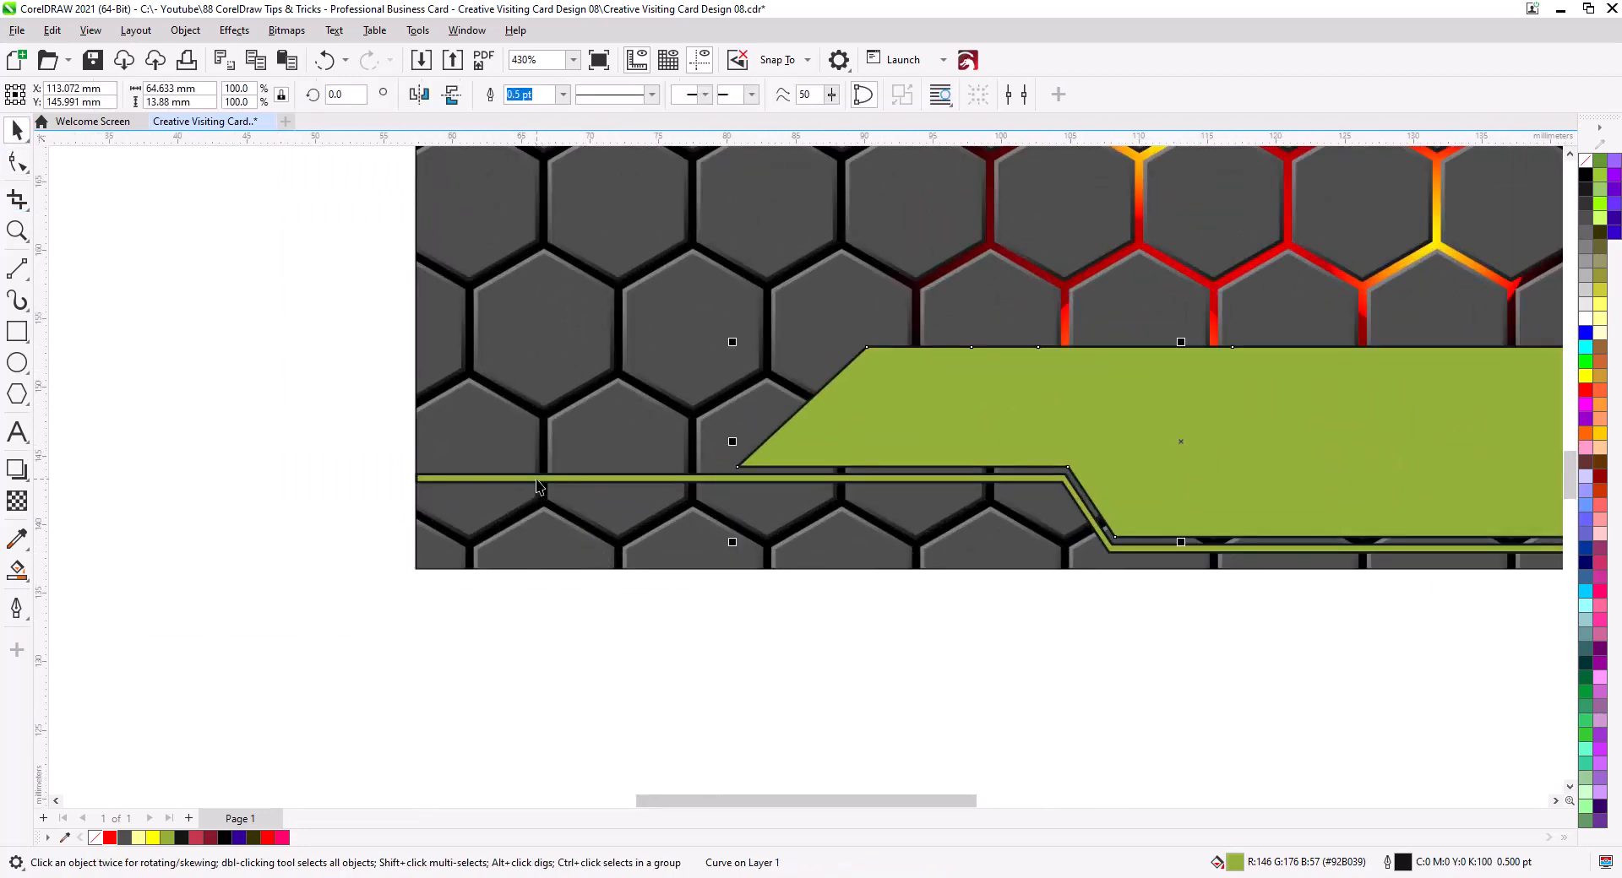
{"action": "left_click", "coordinate": [537, 479], "text": "shift"}
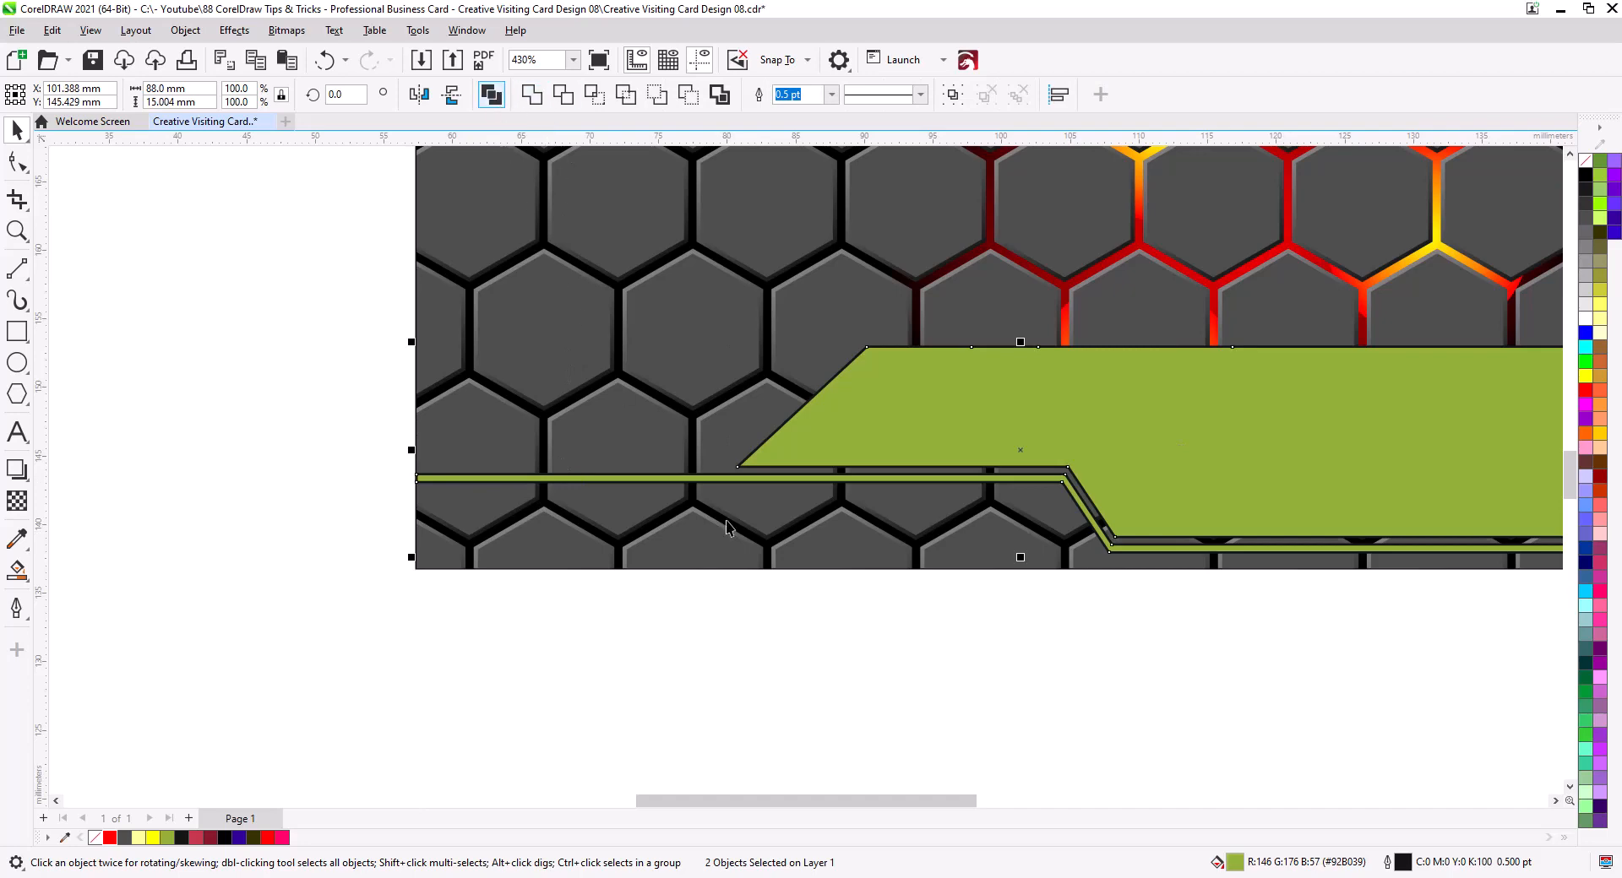
{"action": "key", "text": "ctrl+l"}
{"action": "left_click", "coordinate": [110, 840]}
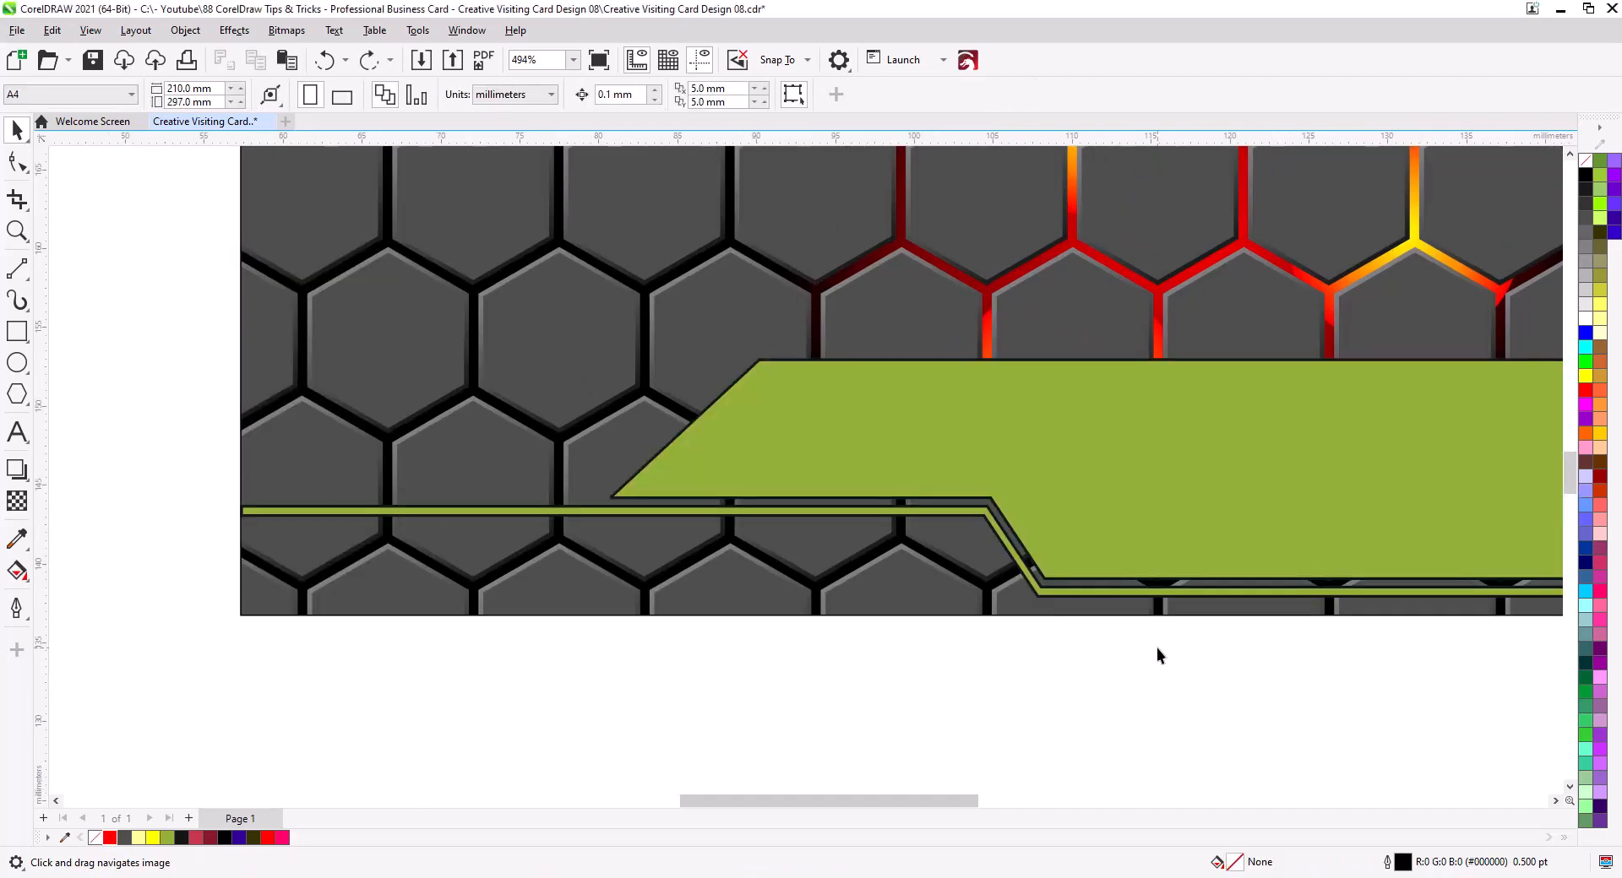
Step: Copy the large green shape about 0.2 mm right and 0.6 mm down, giving the copy no fill and a red outline
{"action": "left_click_drag", "start_coordinate": [1162, 652], "coordinate": [944, 703]}
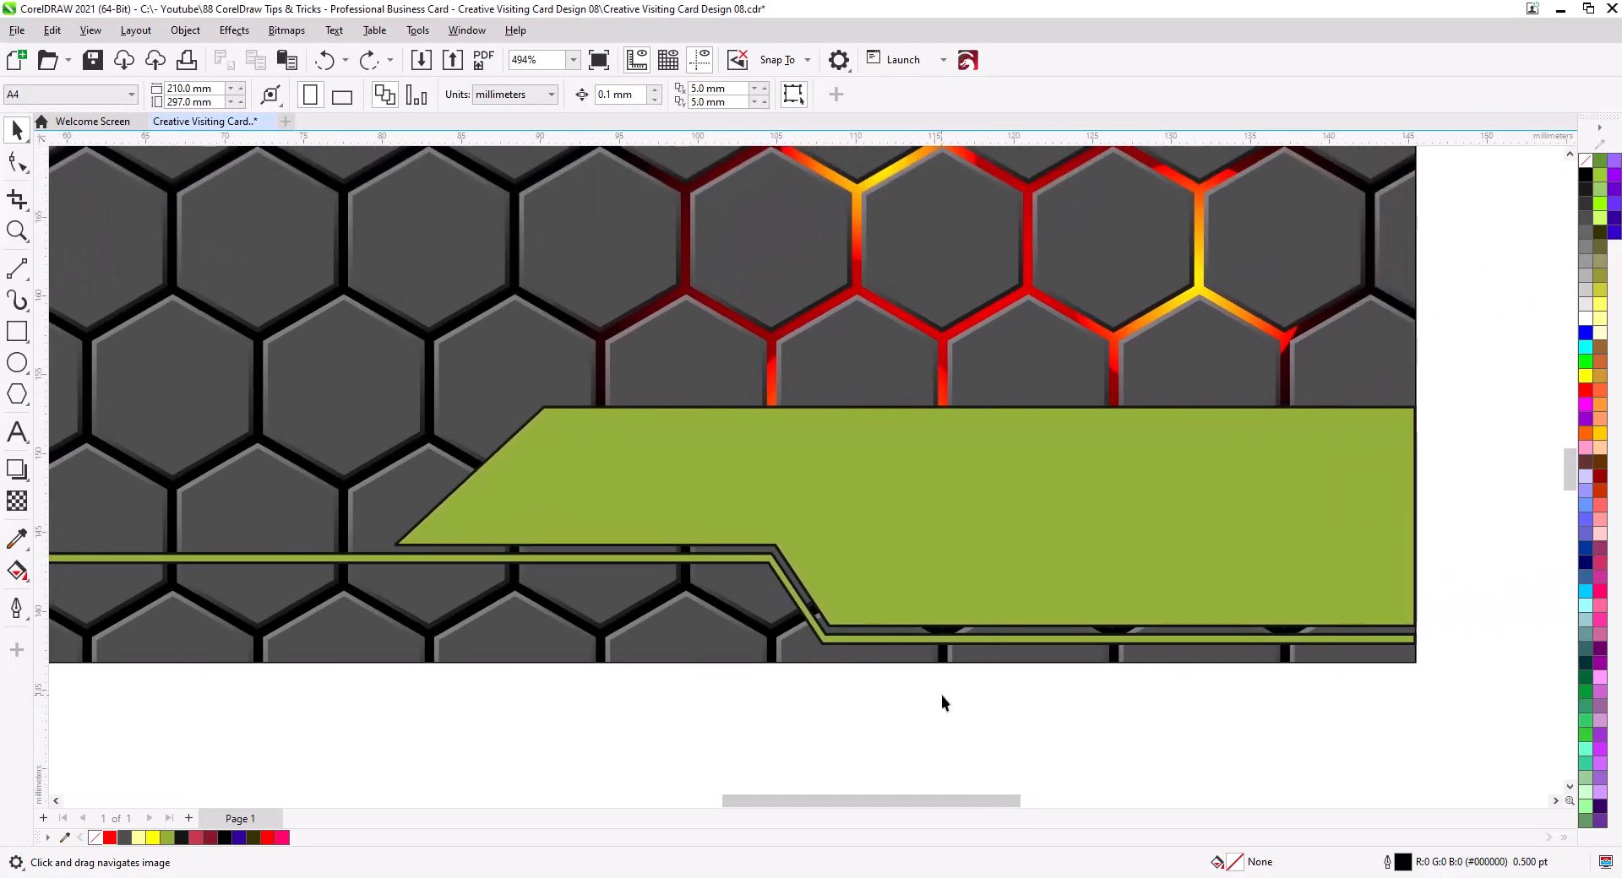
{"action": "left_click", "coordinate": [926, 488]}
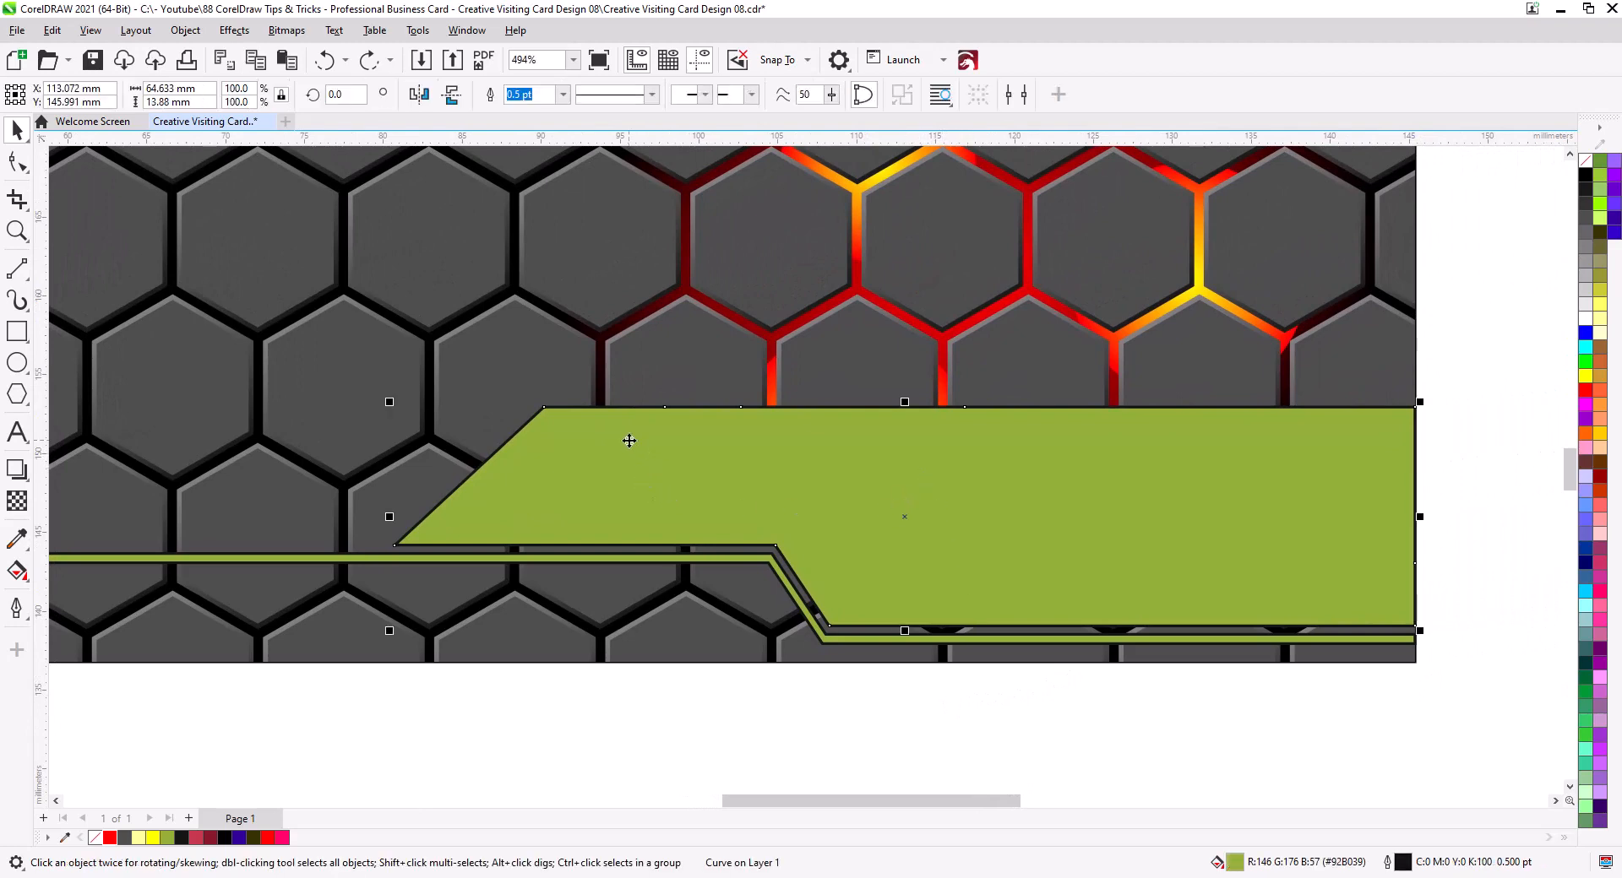
{"action": "left_click_drag", "start_coordinate": [630, 441], "coordinate": [634, 458]}
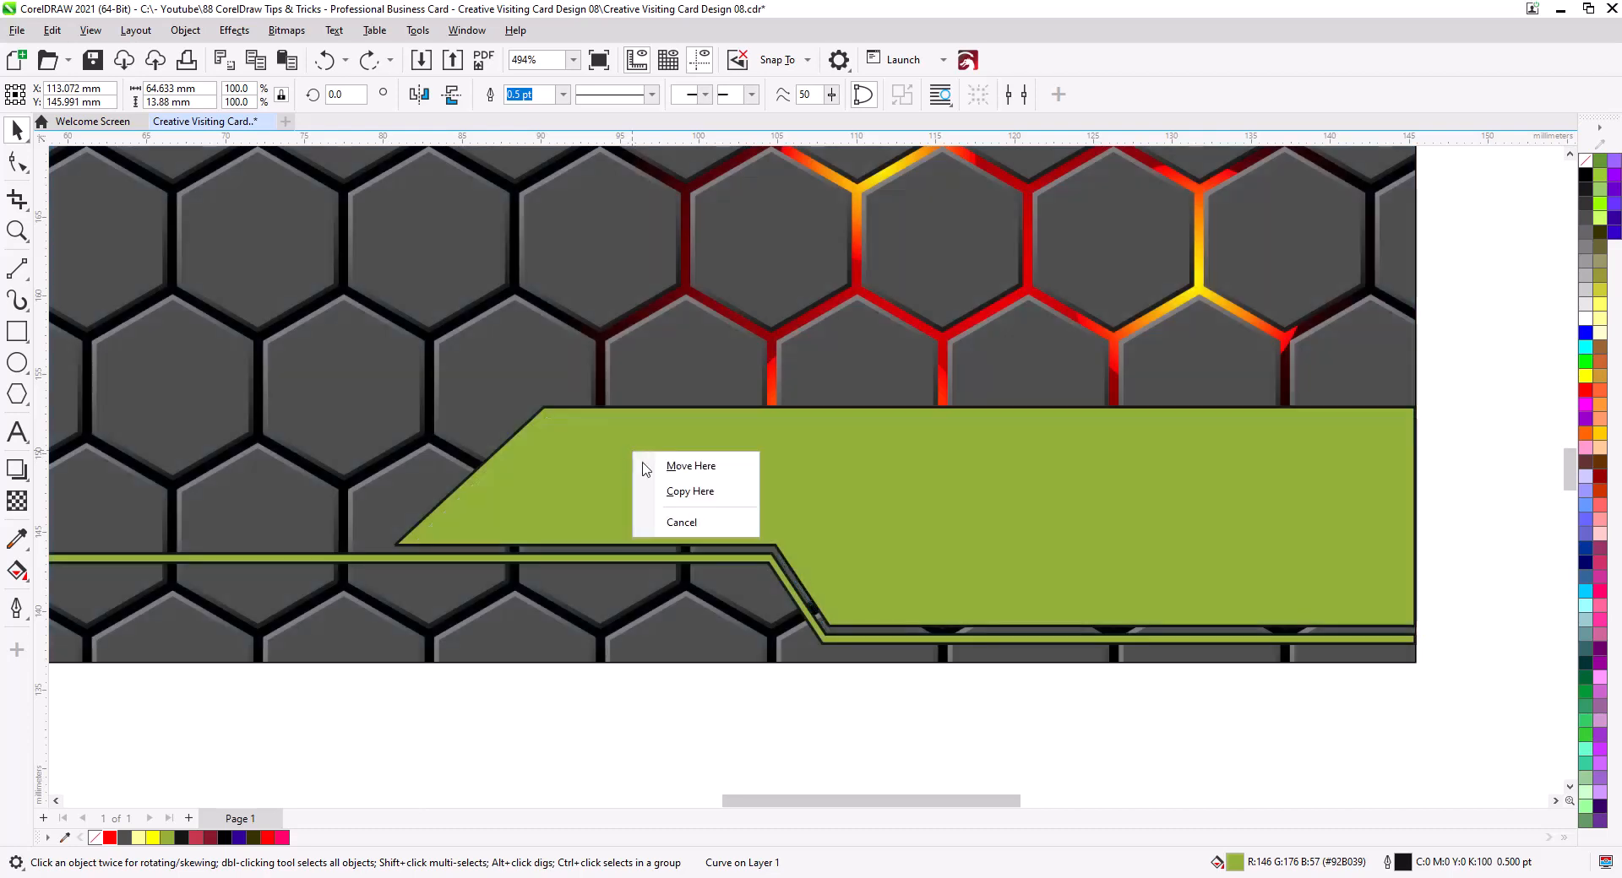
{"action": "left_click", "coordinate": [667, 470]}
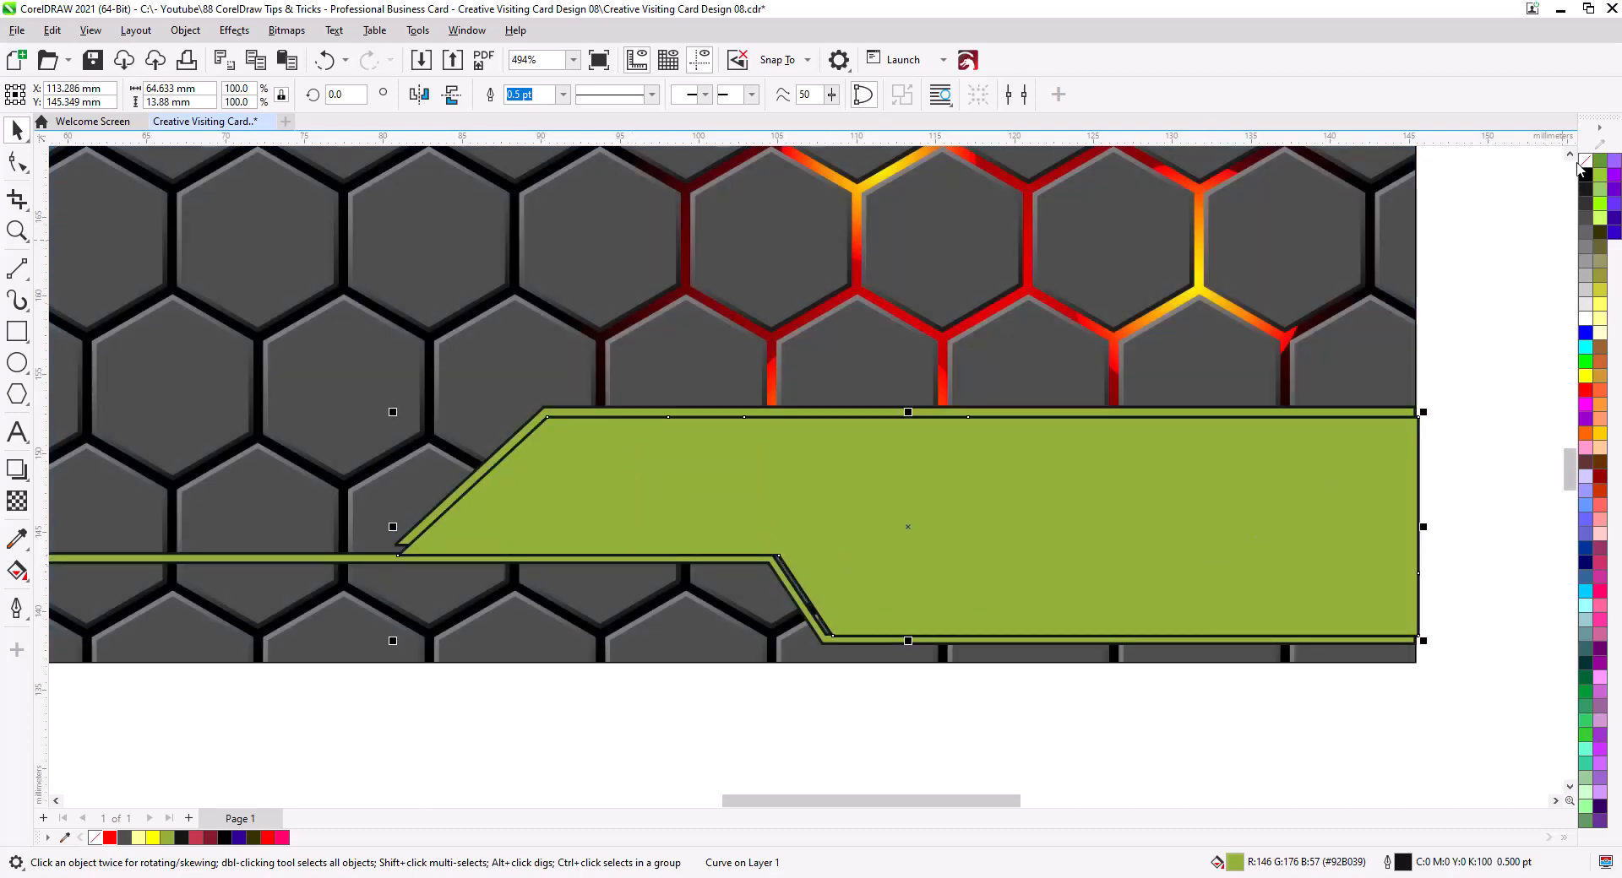
{"action": "left_click", "coordinate": [1584, 162]}
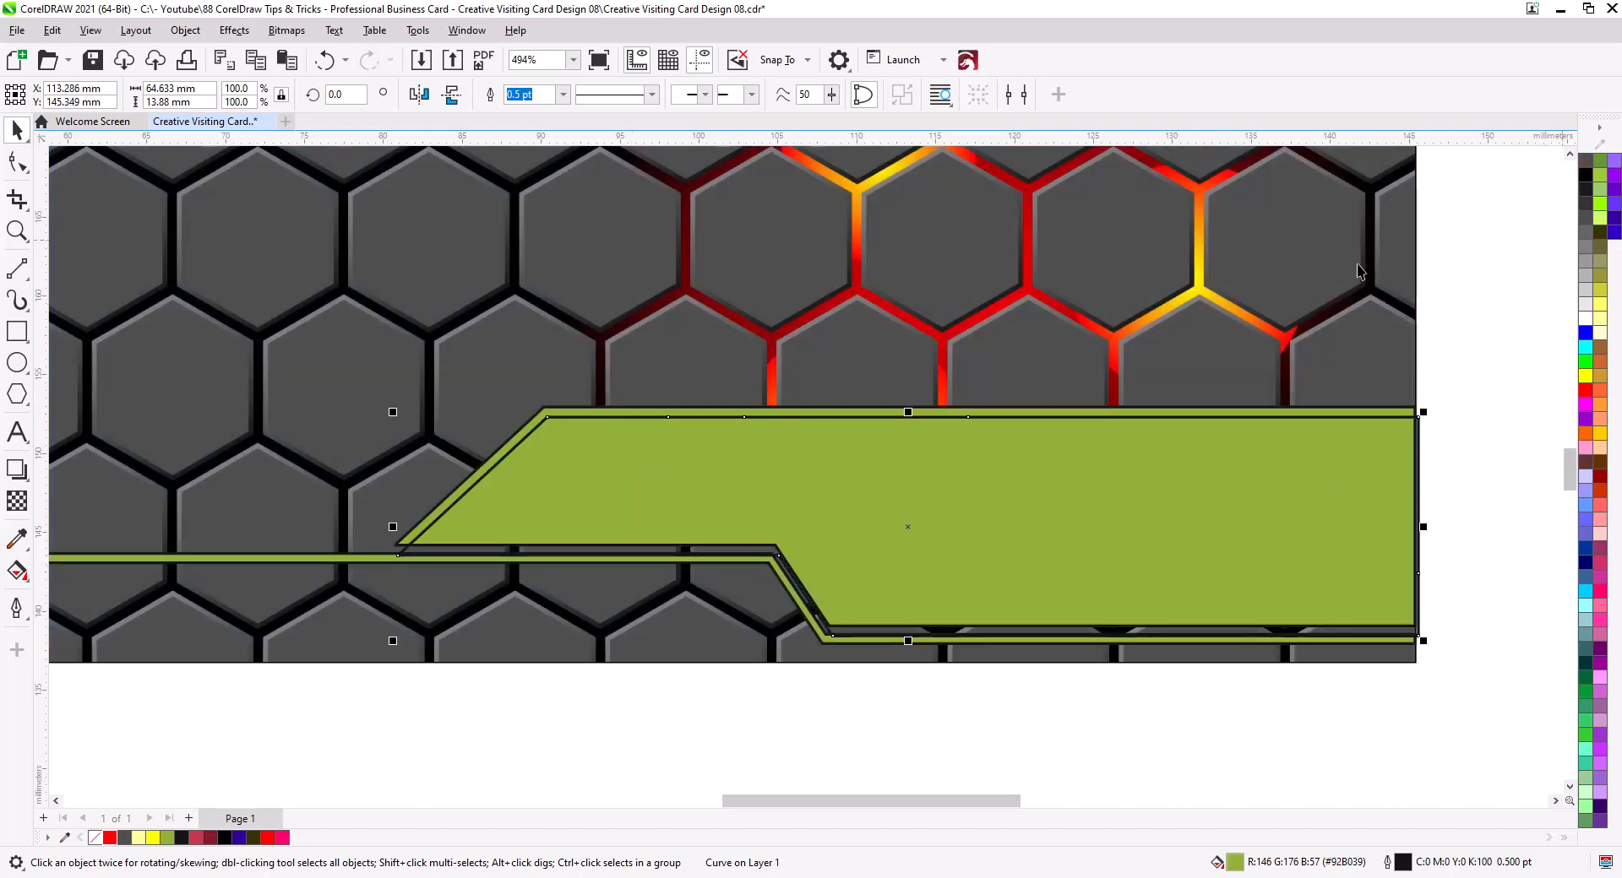
{"action": "right_click", "coordinate": [1586, 392]}
Step: Duplicate the red outline about 0.2 mm right and 0.5 mm further down
{"action": "scroll", "coordinate": [695, 498], "scroll_direction": "up", "scroll_amount": 2}
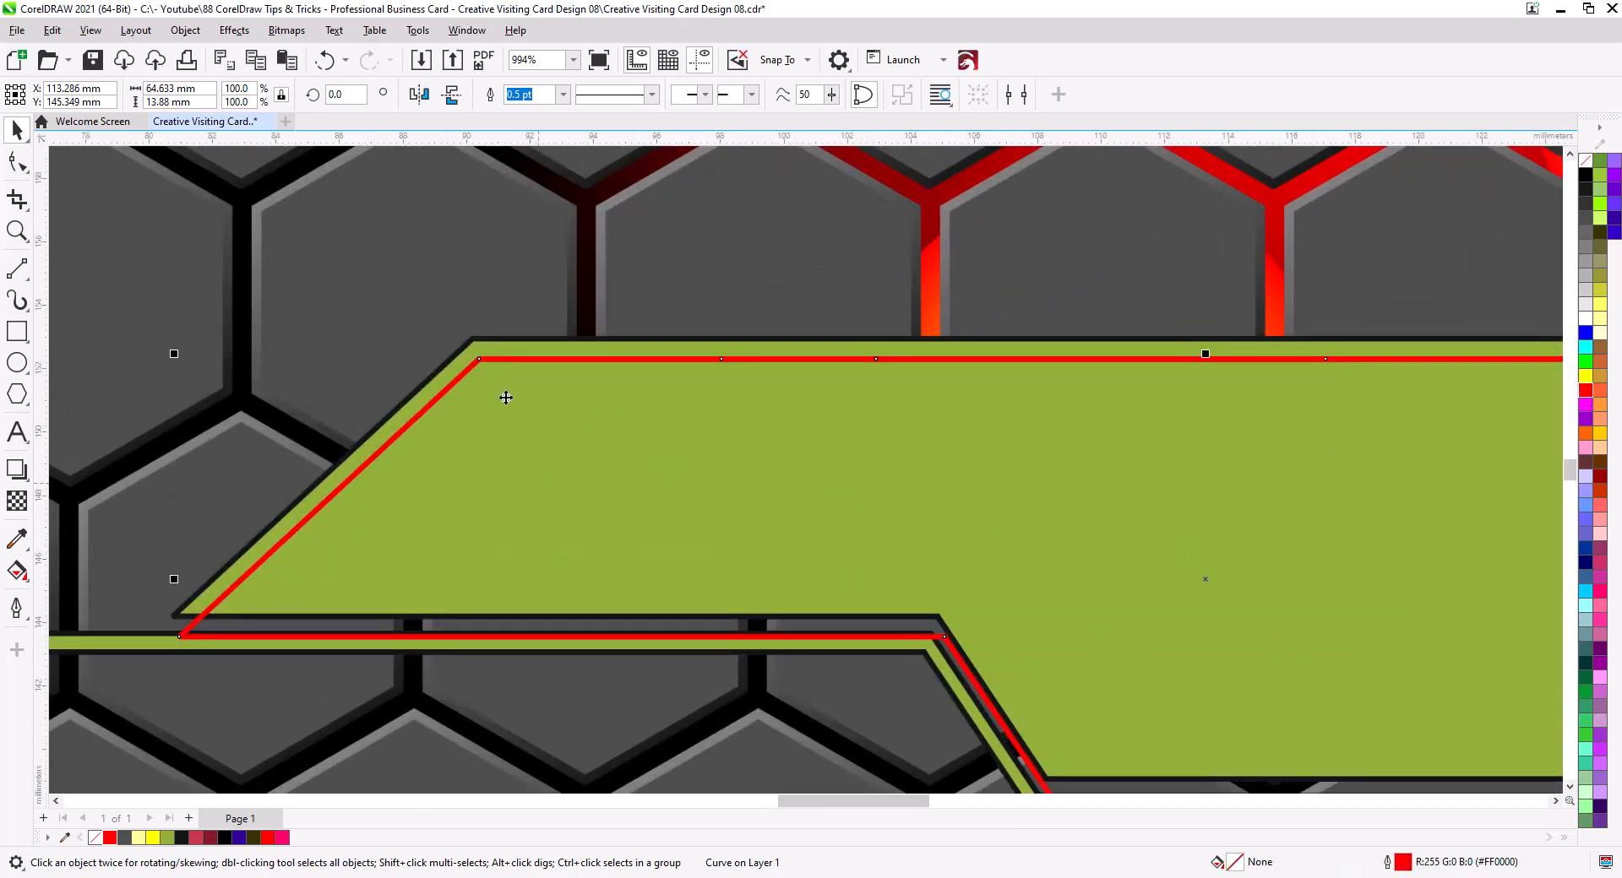
{"action": "left_click_drag", "start_coordinate": [498, 377], "coordinate": [504, 397]}
{"action": "left_click", "coordinate": [566, 435]}
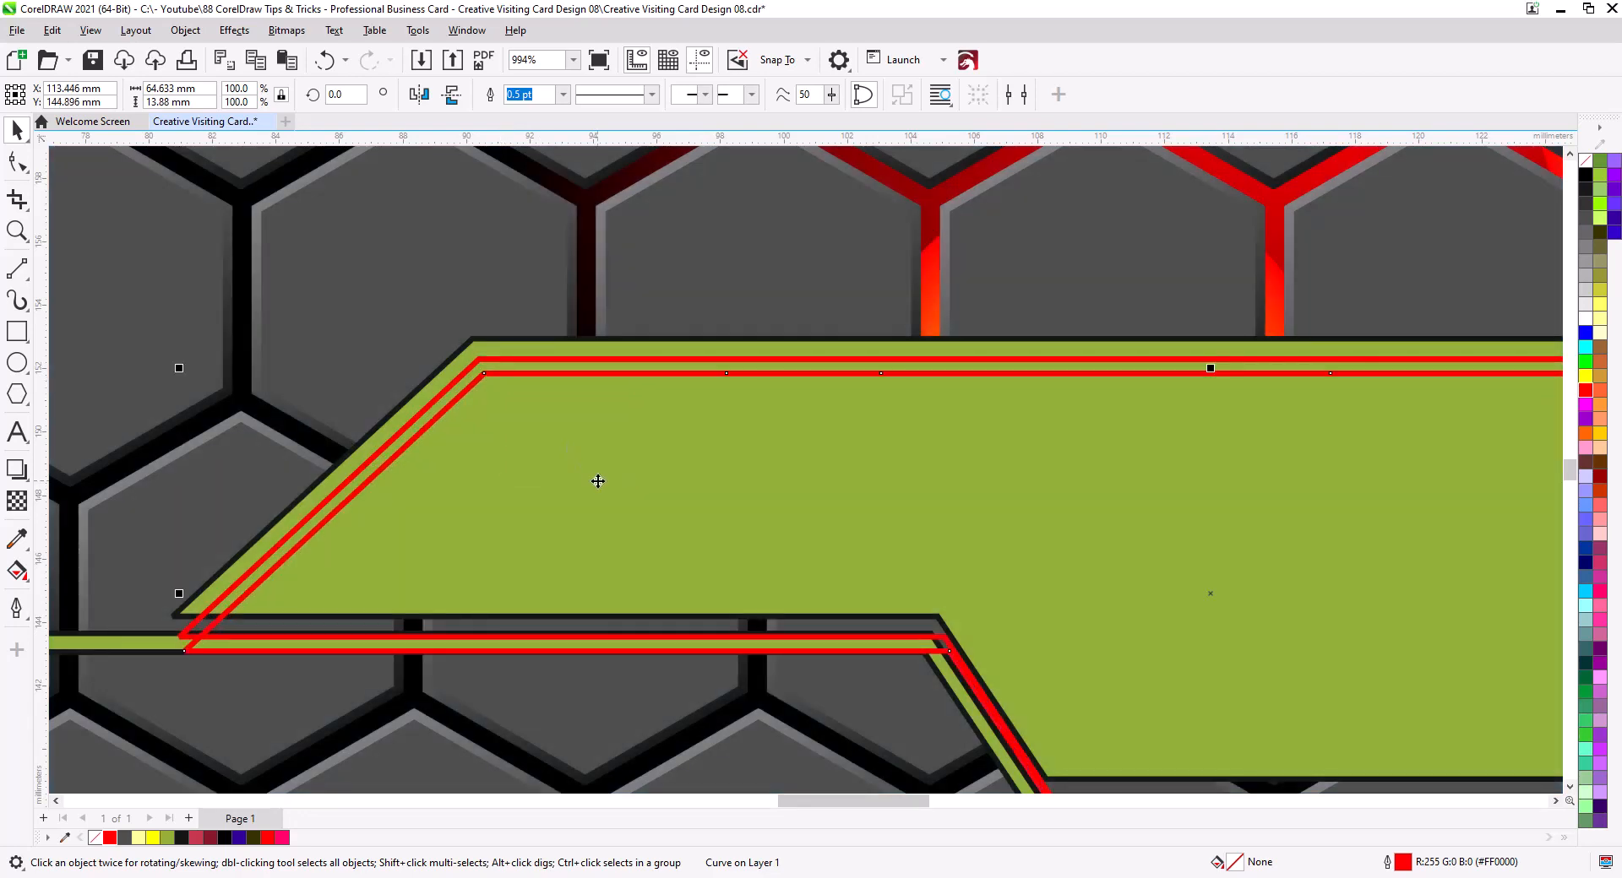
Step: Smart Fill the area inside the inner red outline and the strip outside the outer one with brown #B07639
{"action": "left_click", "coordinate": [19, 575]}
{"action": "left_click", "coordinate": [76, 597]}
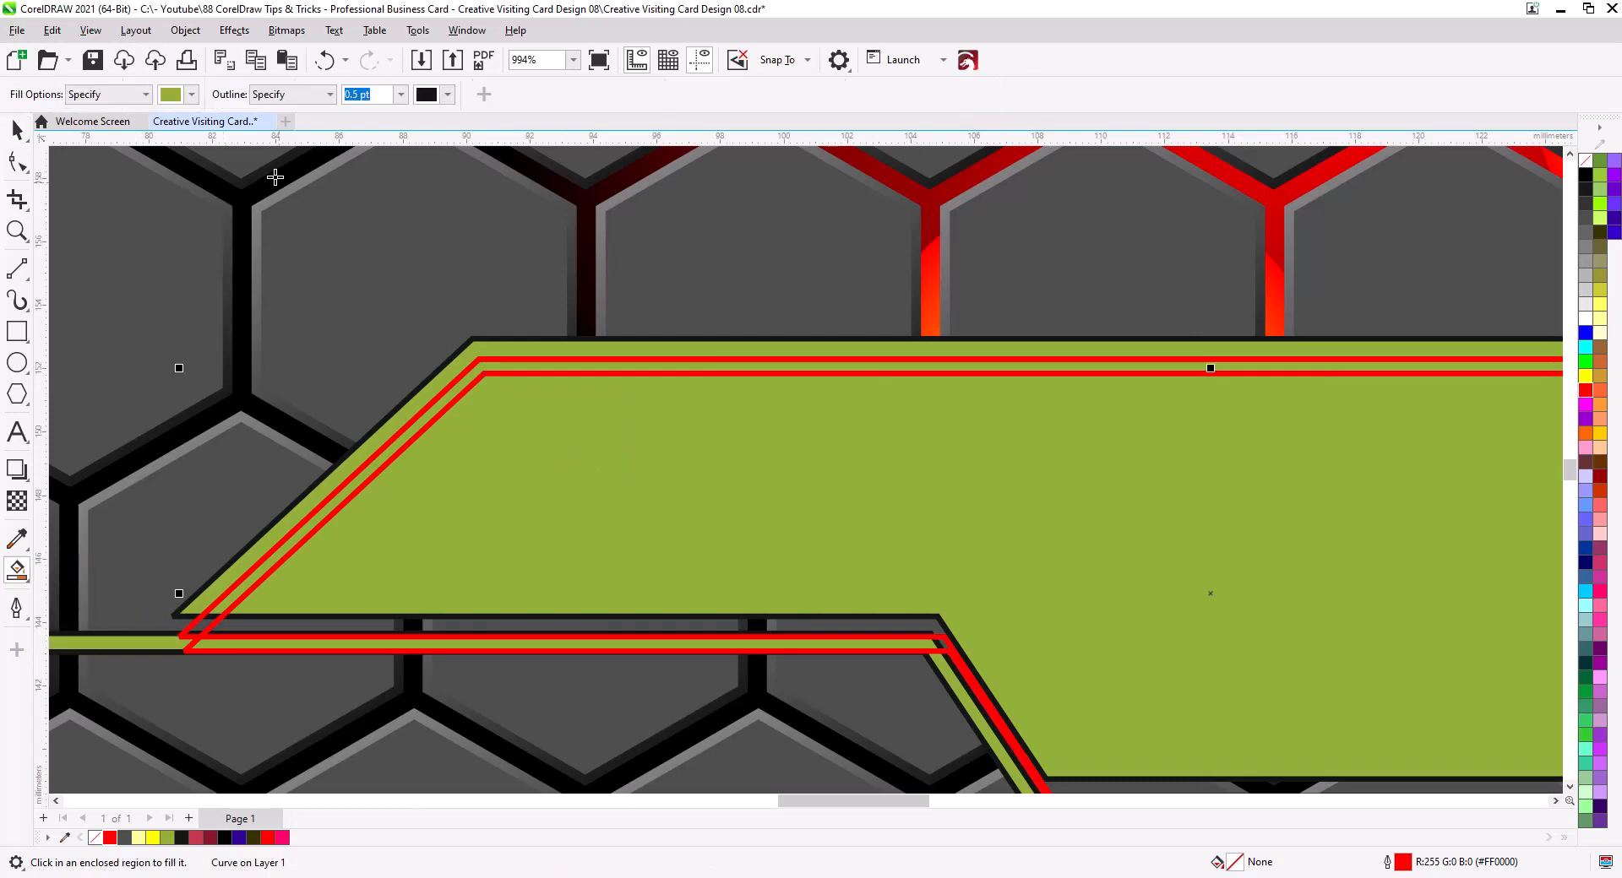
{"action": "left_click", "coordinate": [190, 94]}
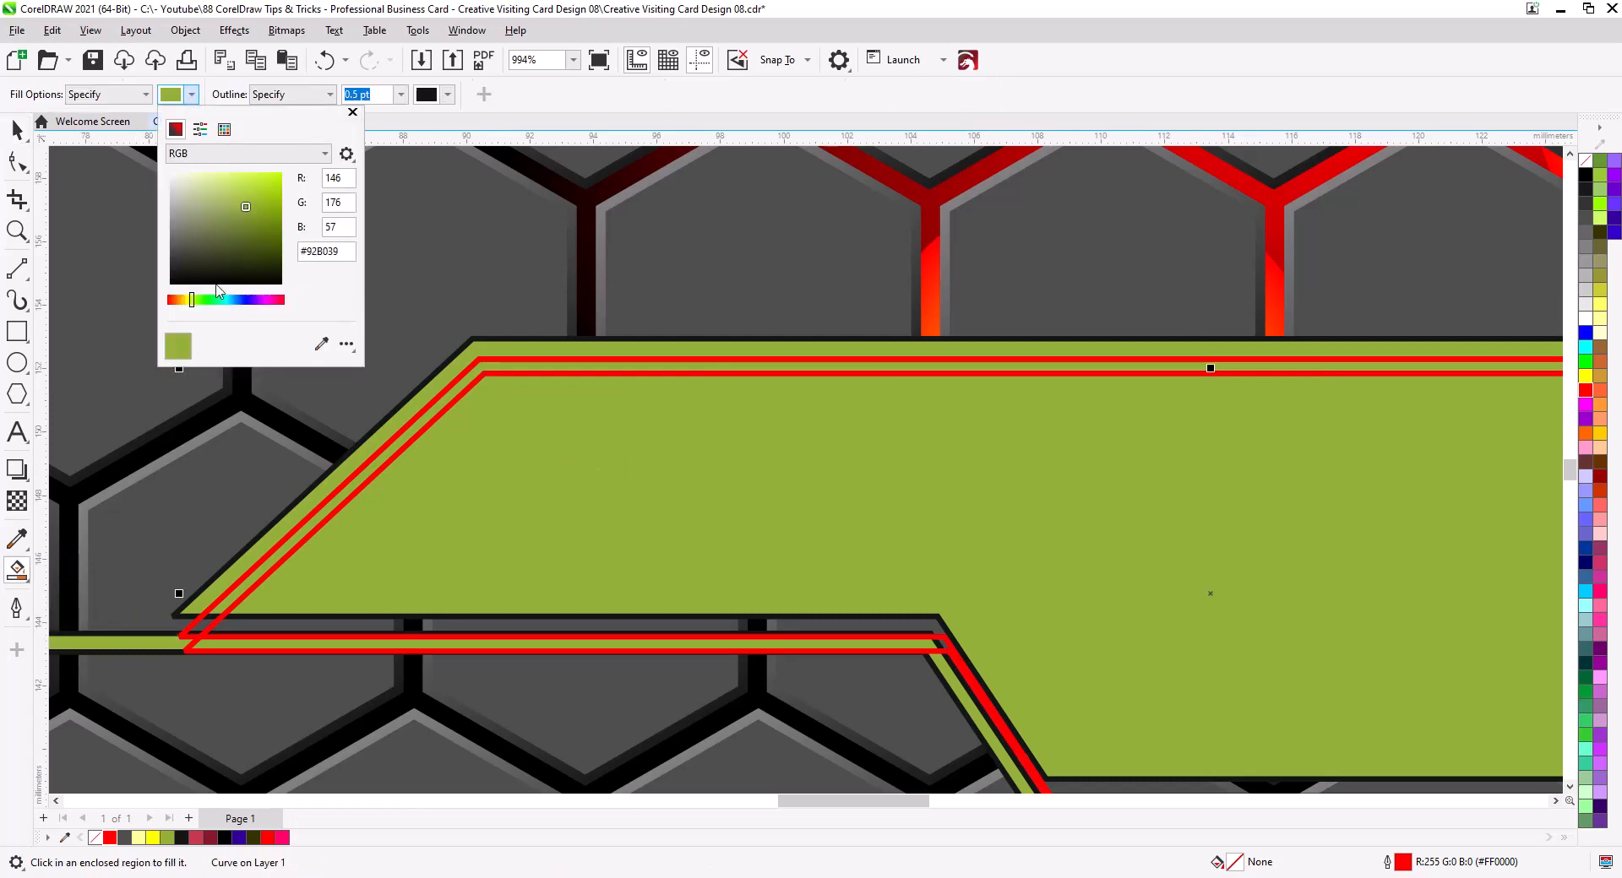
{"action": "left_click", "coordinate": [179, 301]}
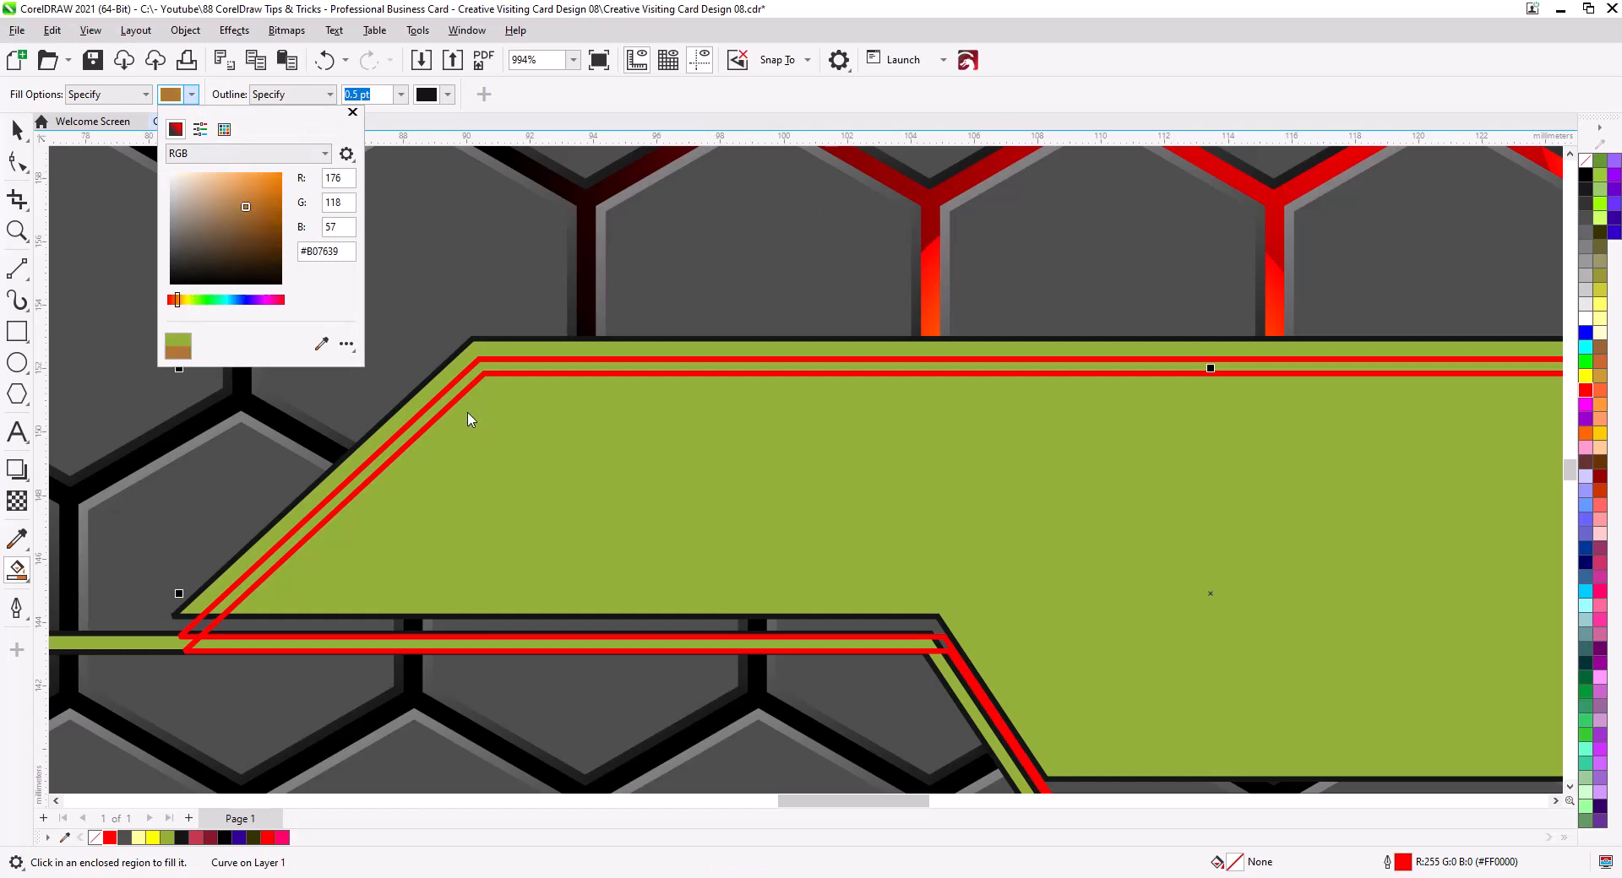
{"action": "left_click", "coordinate": [642, 538]}
{"action": "left_click", "coordinate": [591, 528]}
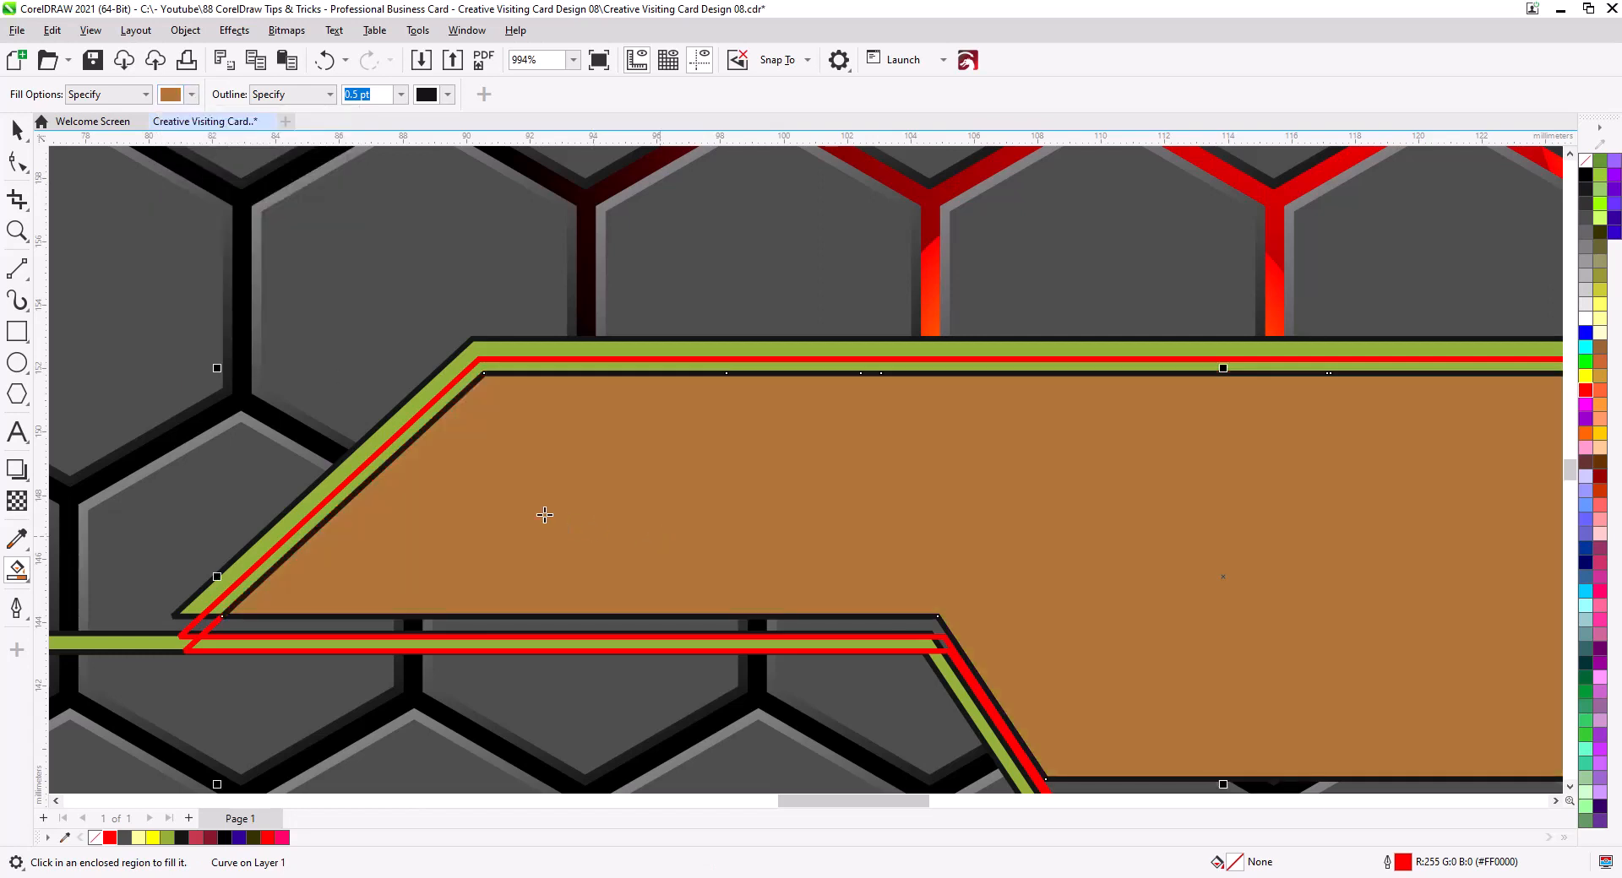
{"action": "left_click", "coordinate": [450, 372]}
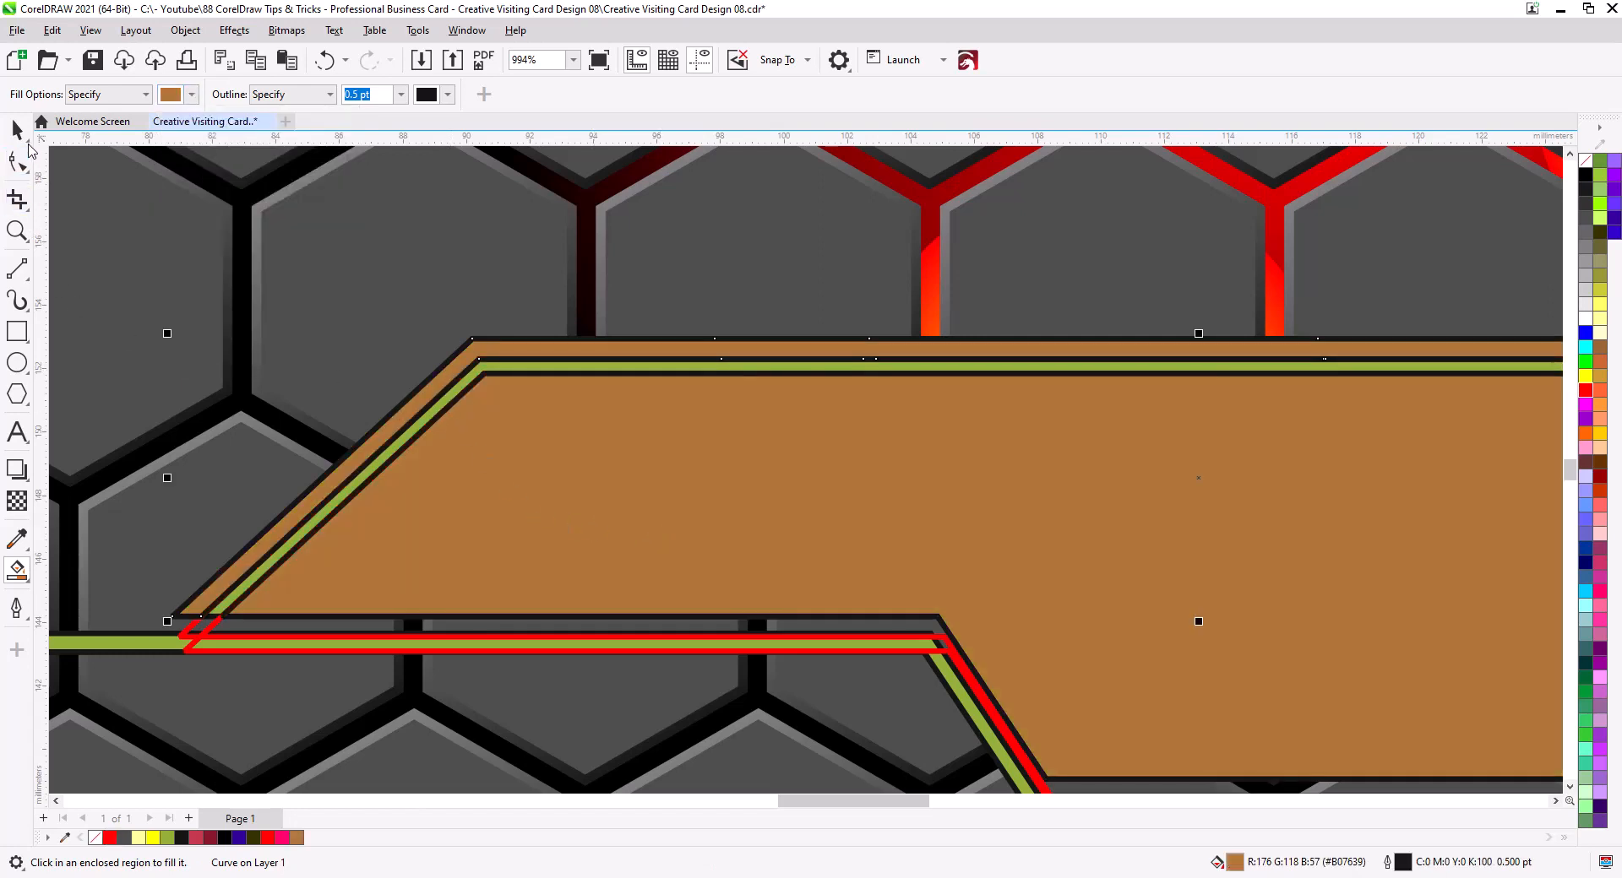
Step: Delete both red construction outlines and the large green shape beneath the brown pieces
{"action": "left_click", "coordinate": [17, 129]}
{"action": "left_click", "coordinate": [211, 629]}
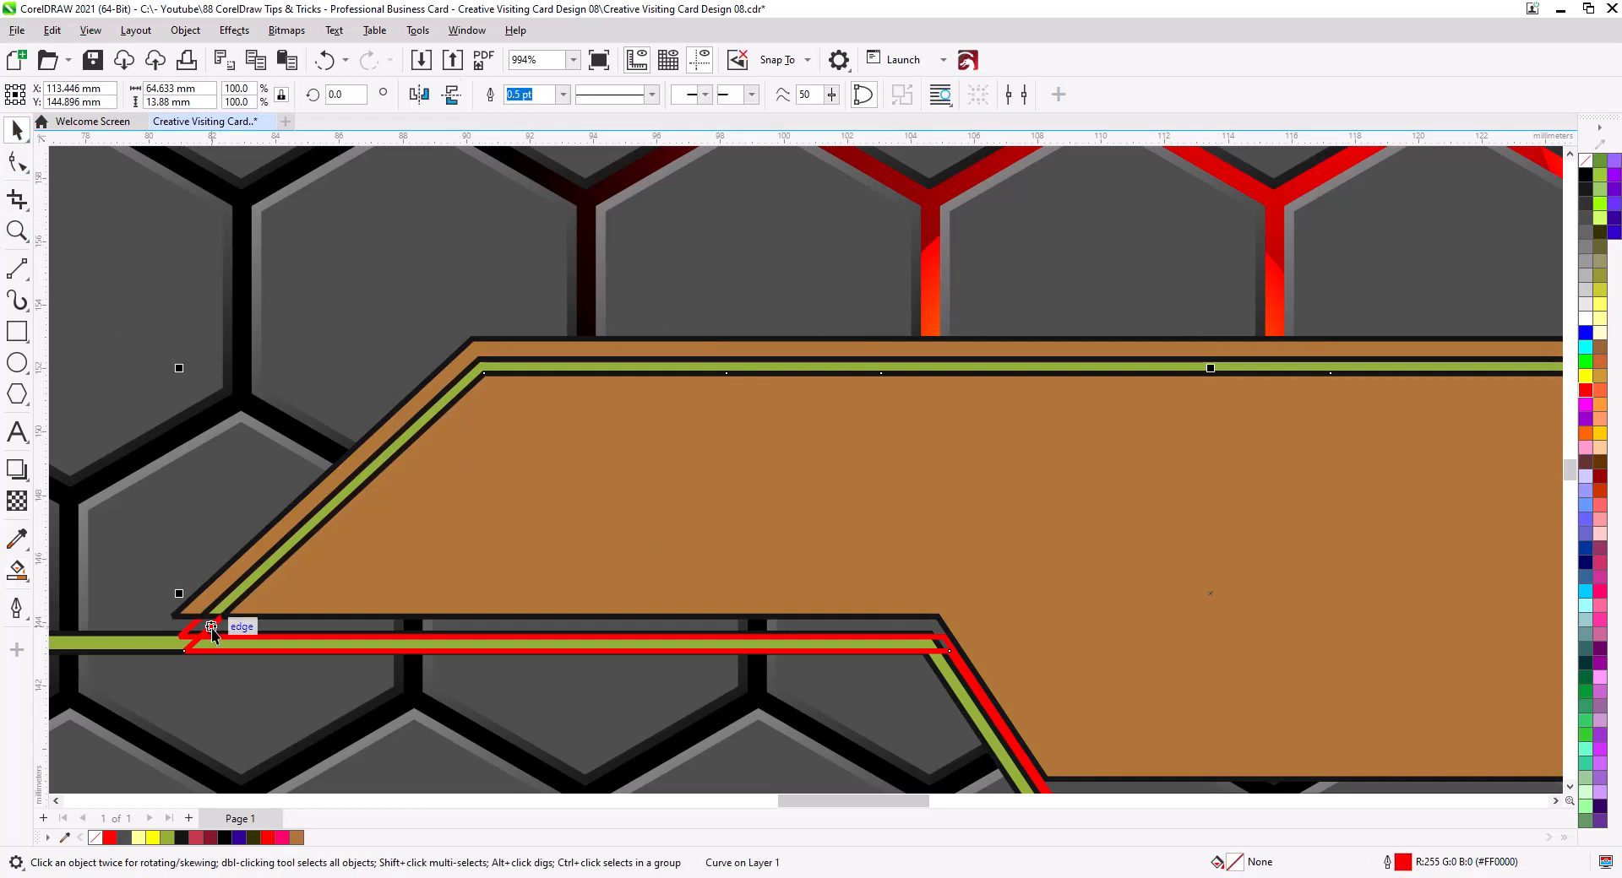
{"action": "key", "text": "Delete"}
{"action": "left_click", "coordinate": [190, 629]}
{"action": "key", "text": "Delete"}
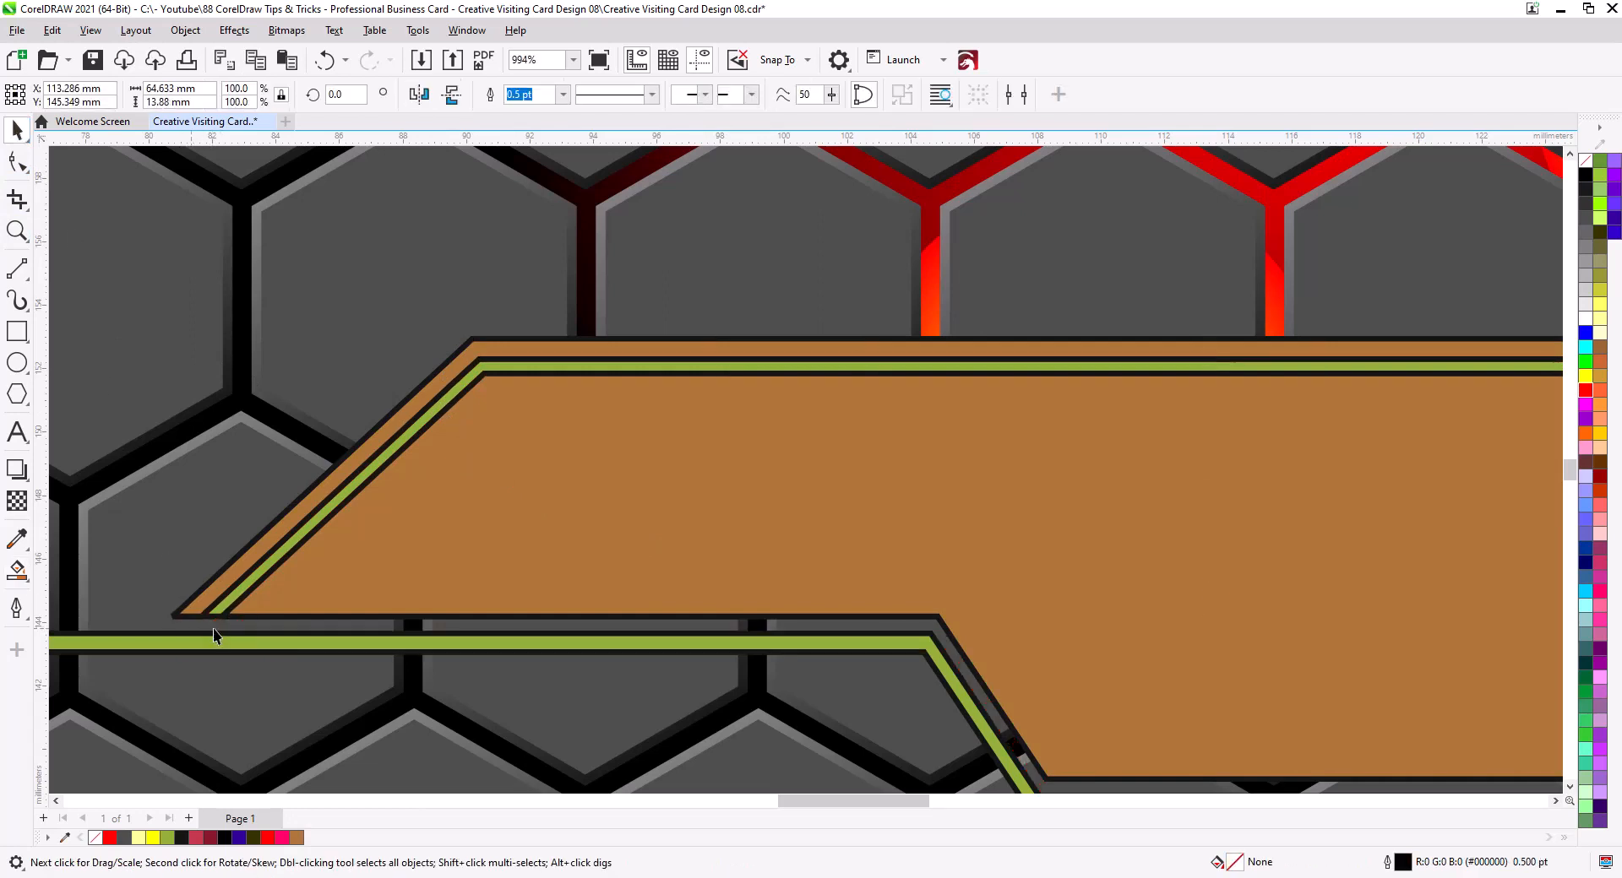
{"action": "left_click", "coordinate": [227, 614]}
{"action": "key", "text": "Delete"}
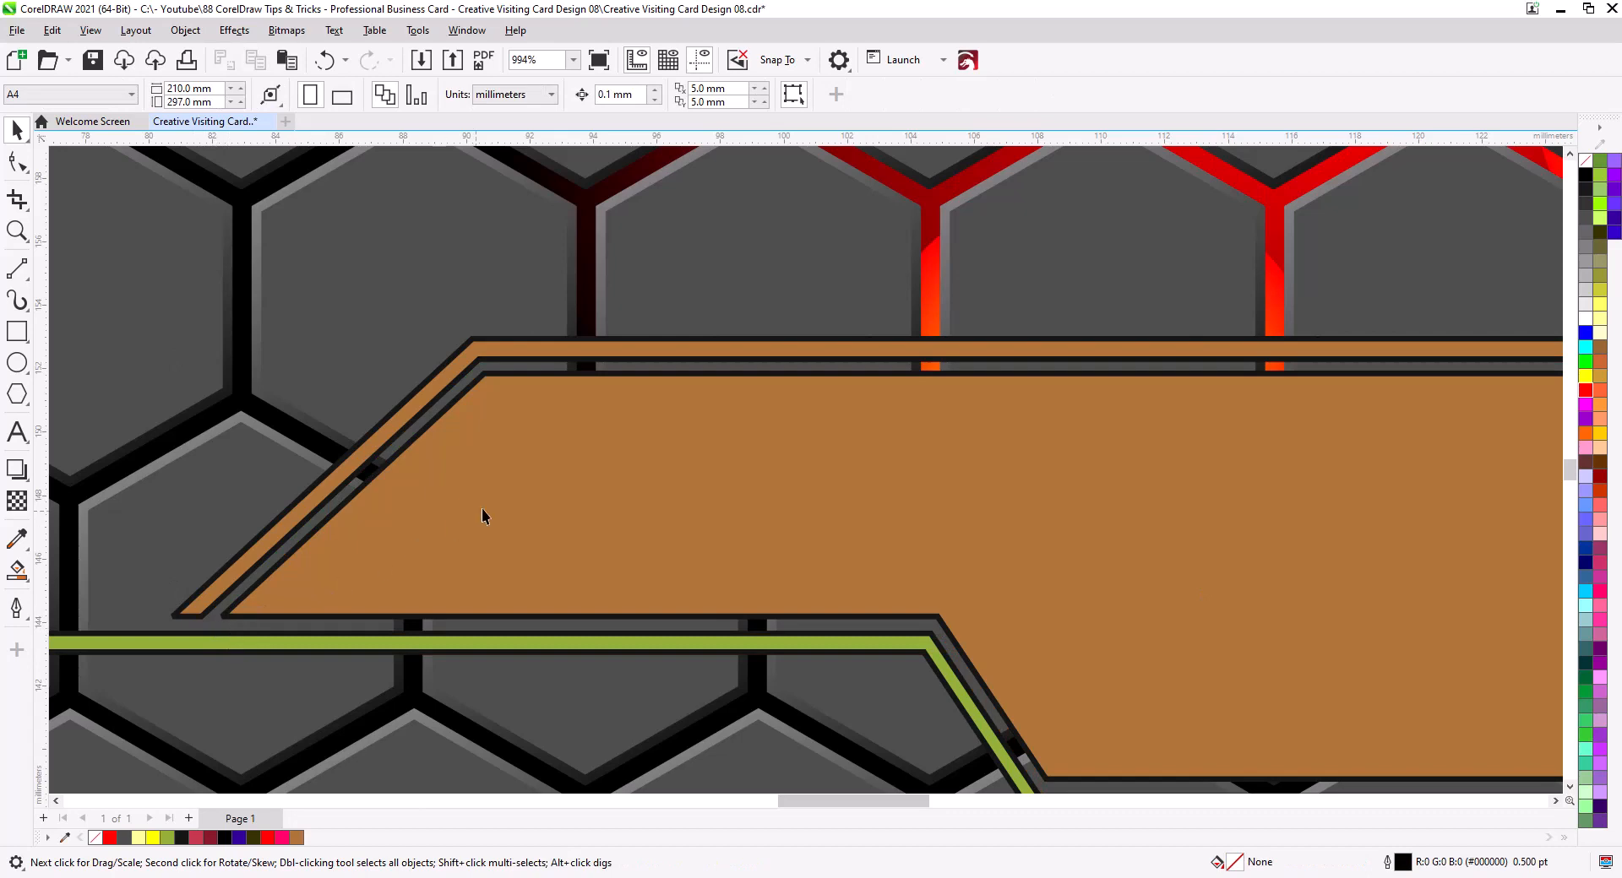
Step: Combine the large brown shape with the thin brown strip, fill the result red #FF0000 and remove its outline
{"action": "scroll", "coordinate": [481, 509], "scroll_direction": "down", "scroll_amount": 3}
{"action": "left_click", "coordinate": [791, 505]}
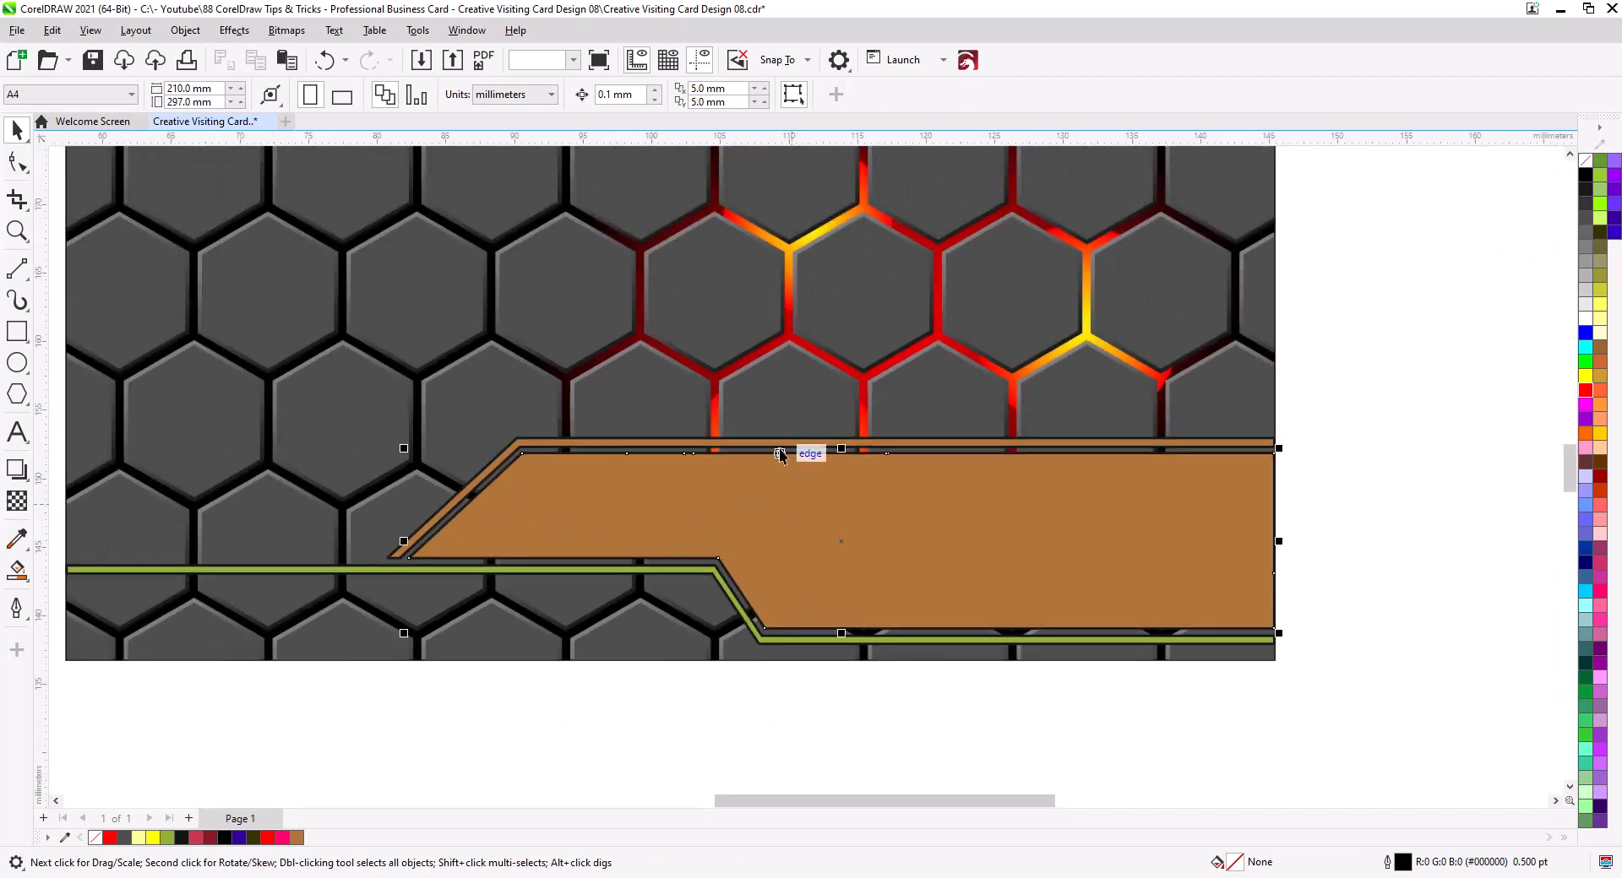
{"action": "left_click", "coordinate": [779, 443], "text": "shift"}
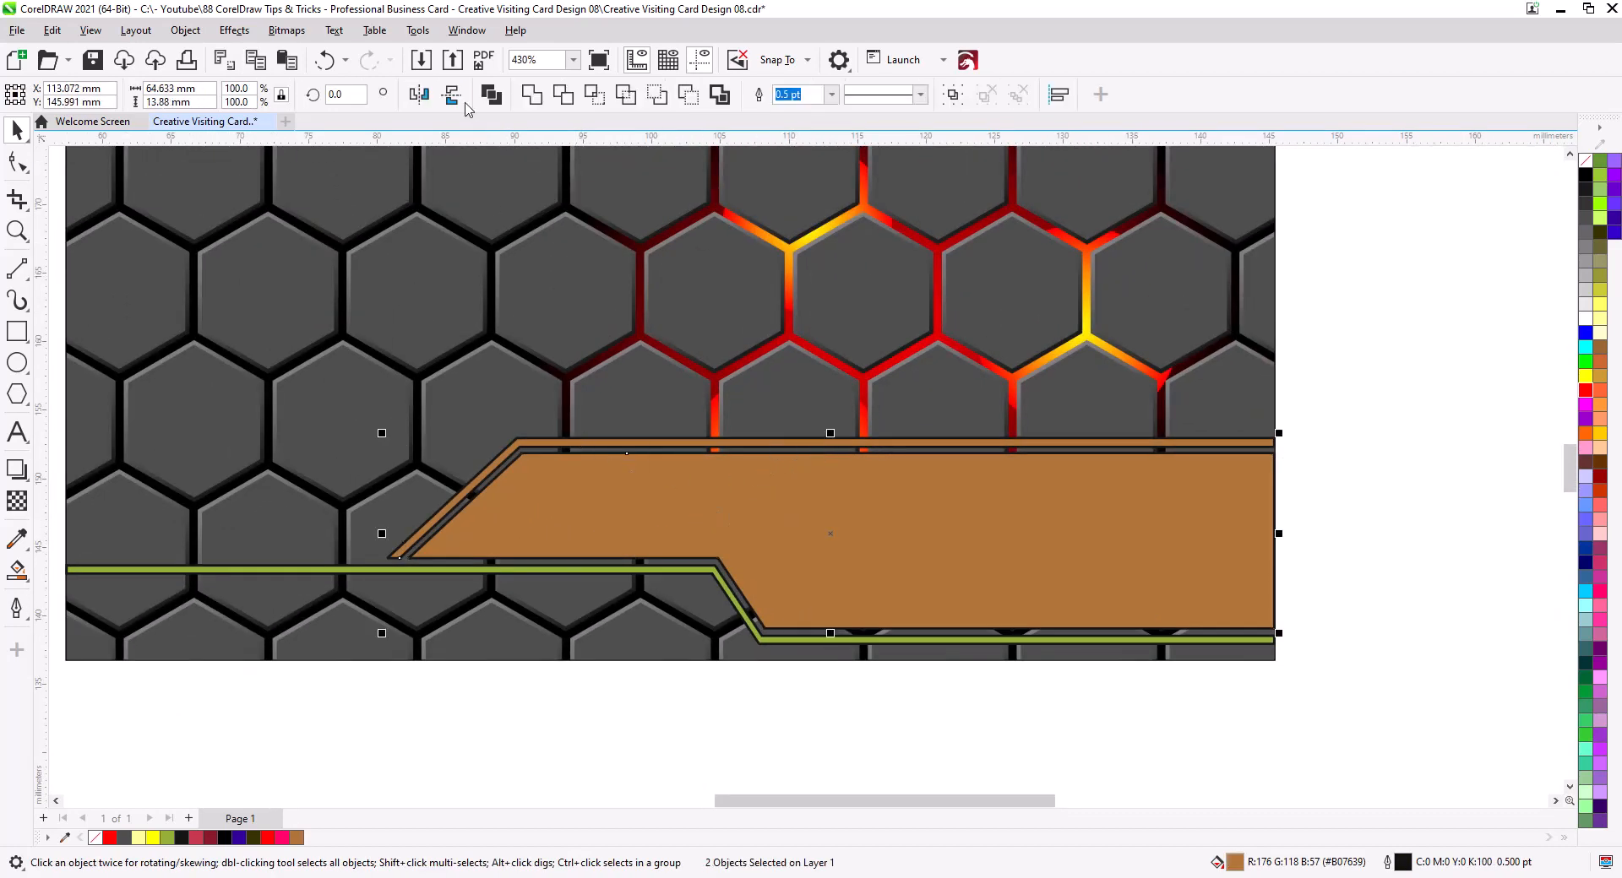
{"action": "left_click", "coordinate": [491, 93]}
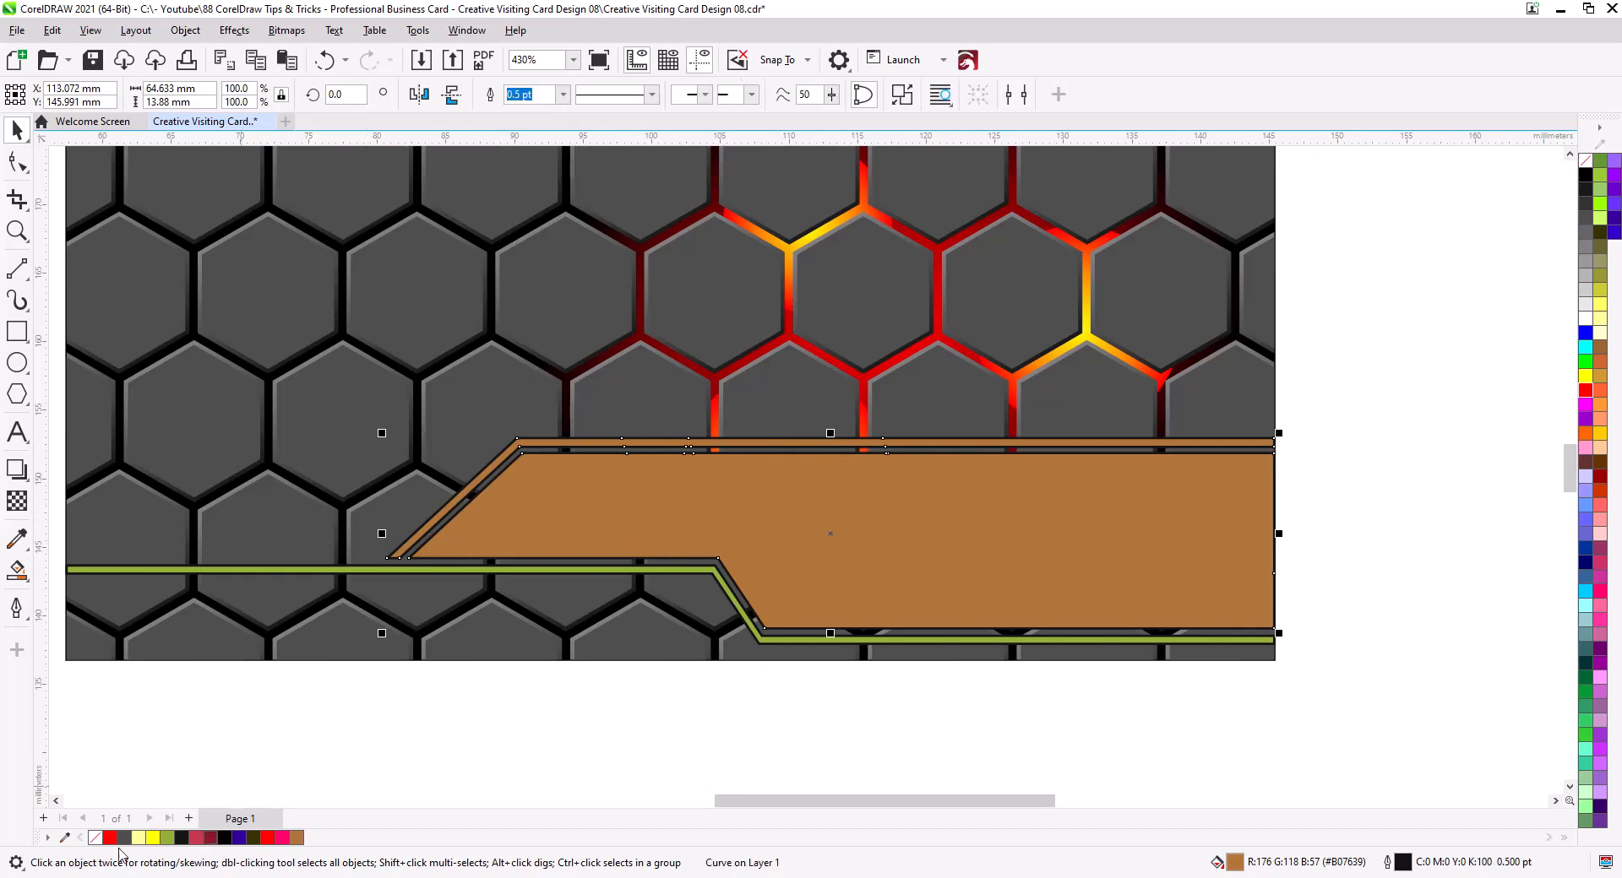
{"action": "left_click", "coordinate": [110, 838]}
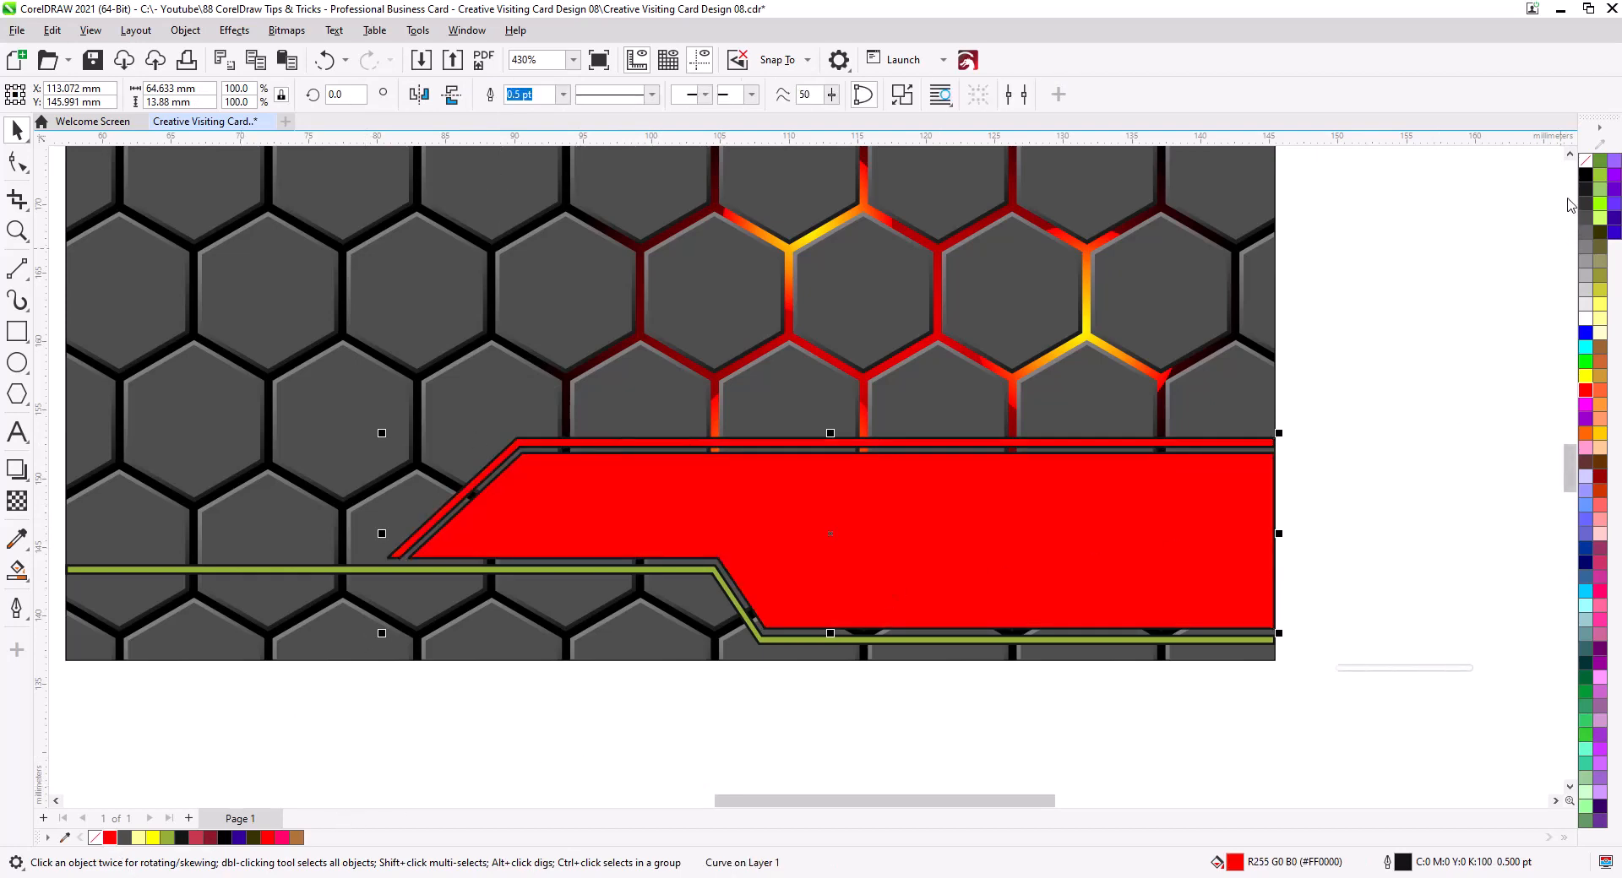
{"action": "right_click", "coordinate": [1586, 160]}
Step: Add a black Multiply drop shadow up and slightly left of the red shape, with opacity 100 and feathering 15
{"action": "scroll", "coordinate": [773, 466], "scroll_direction": "up", "scroll_amount": 1}
{"action": "scroll", "coordinate": [773, 466], "scroll_direction": "up", "scroll_amount": 1}
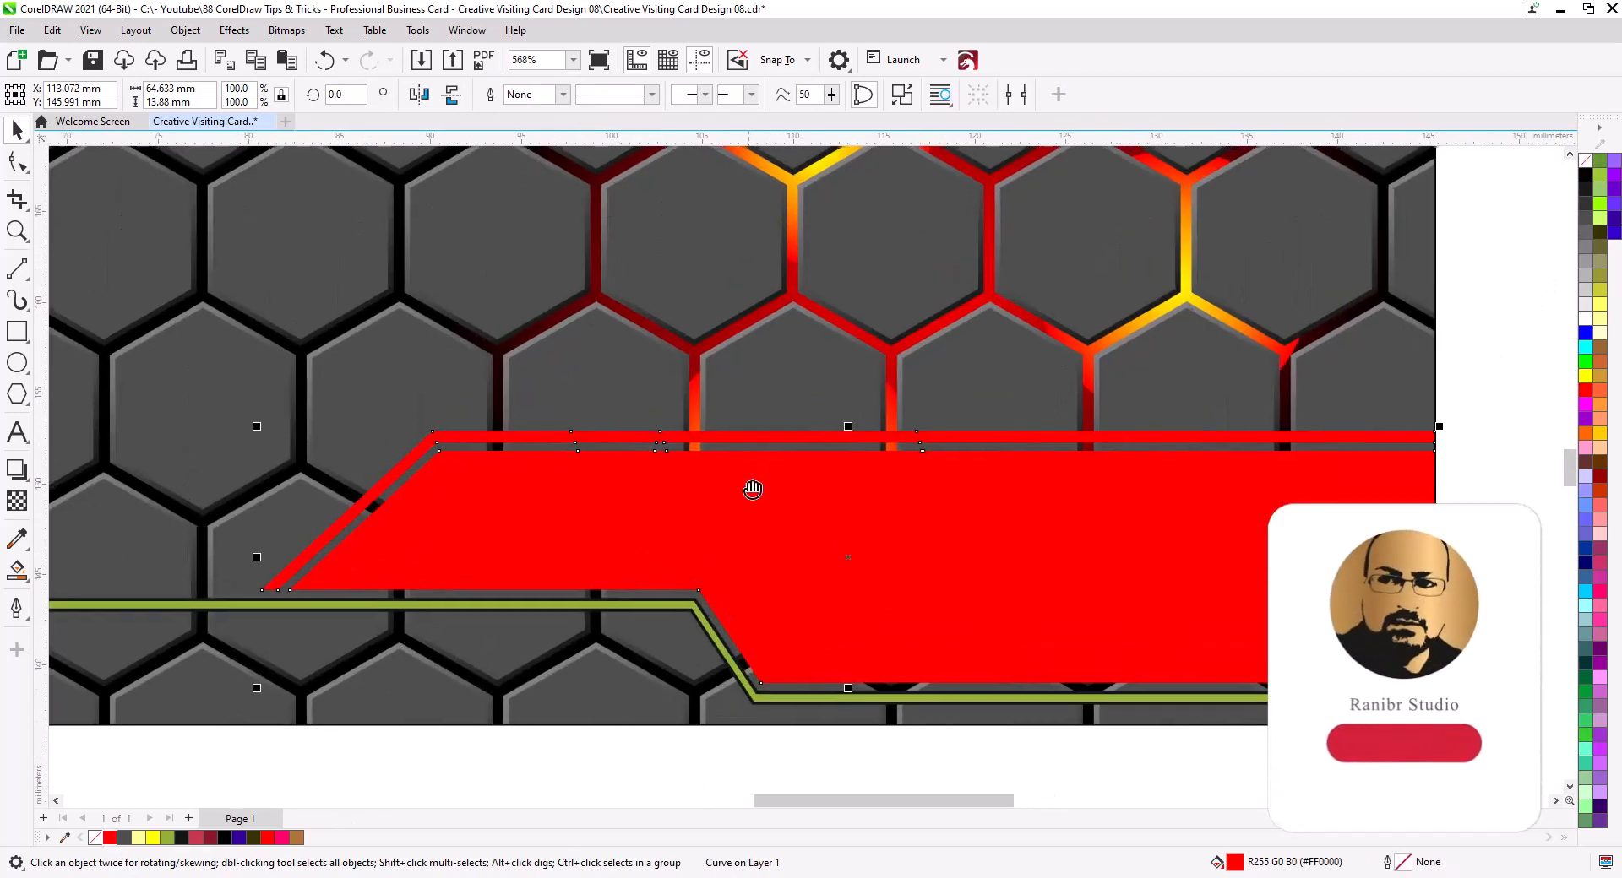
{"action": "left_click_drag", "start_coordinate": [753, 489], "coordinate": [760, 532]}
{"action": "left_click", "coordinate": [17, 470]}
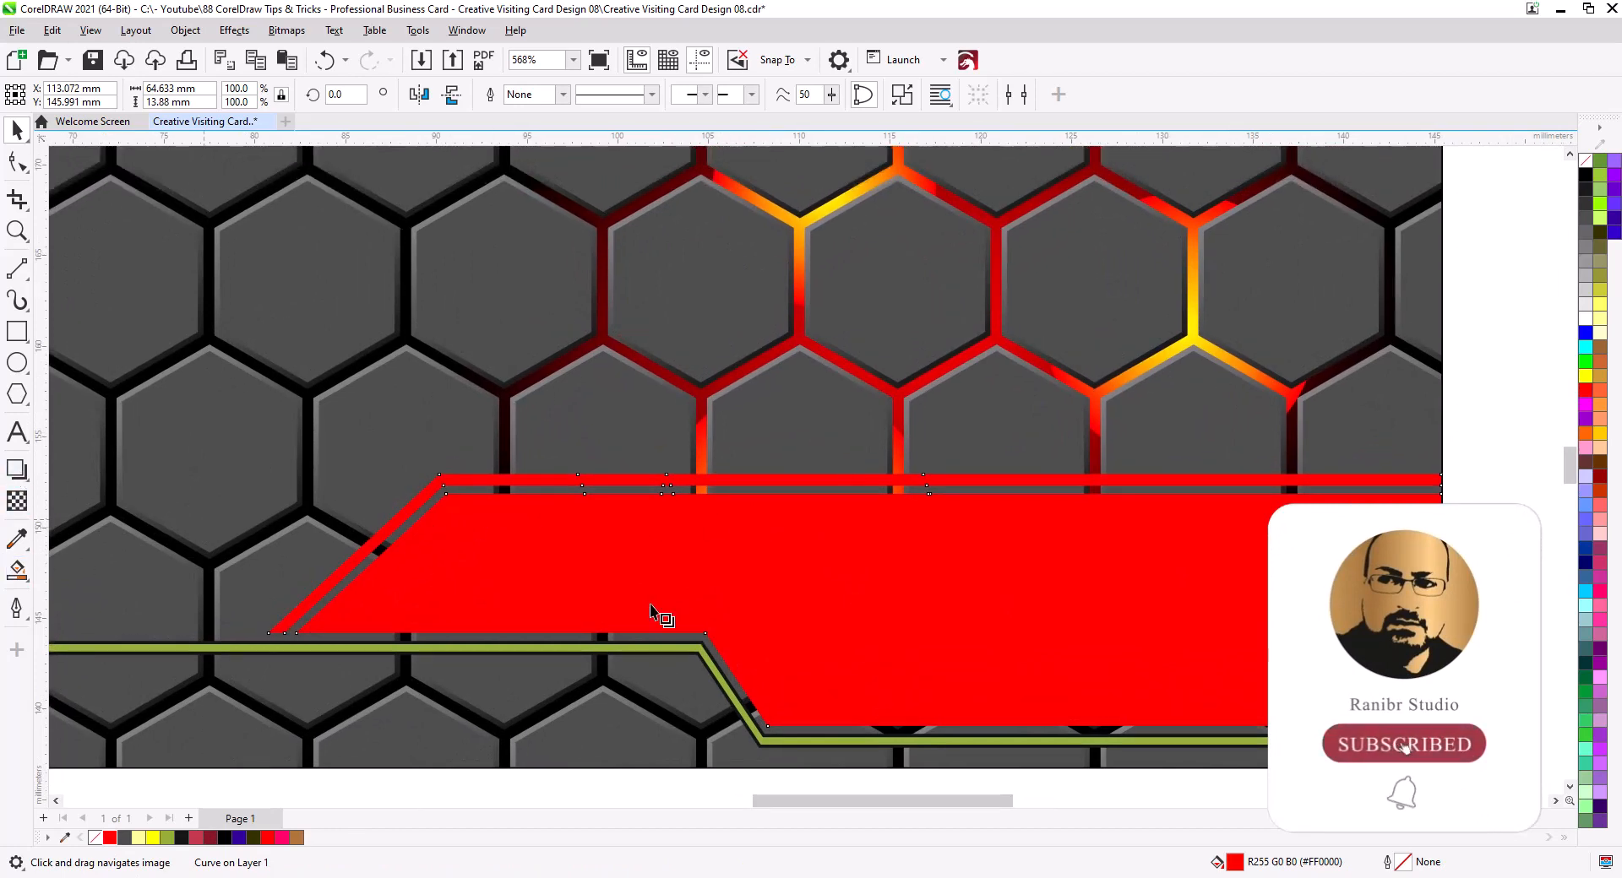
{"action": "left_click_drag", "start_coordinate": [855, 599], "coordinate": [807, 475]}
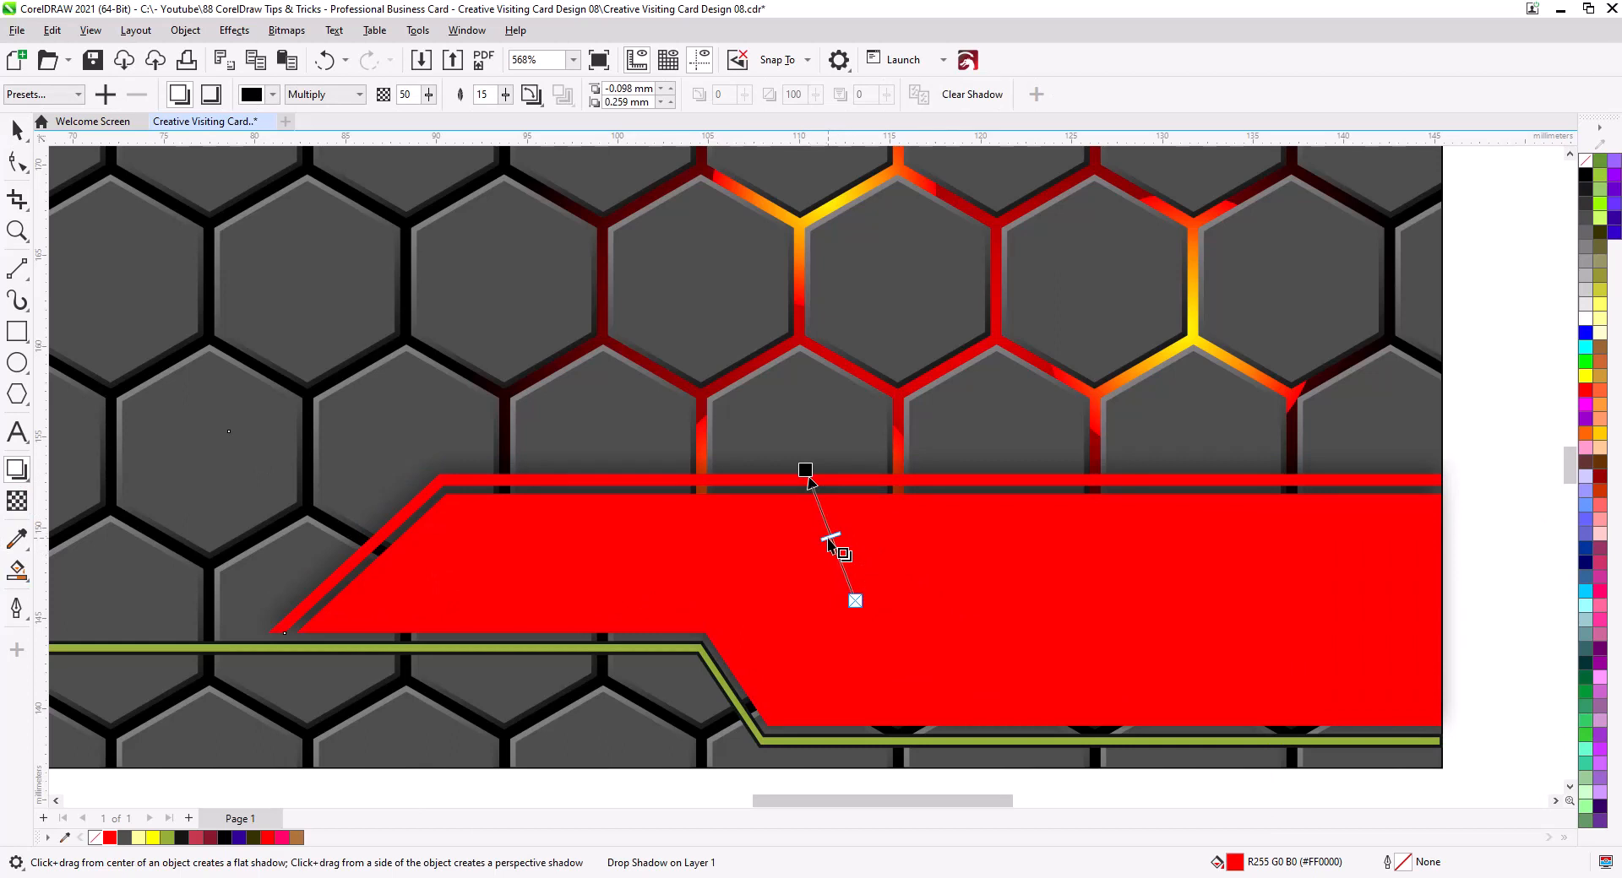
{"action": "left_click_drag", "start_coordinate": [831, 537], "coordinate": [805, 471]}
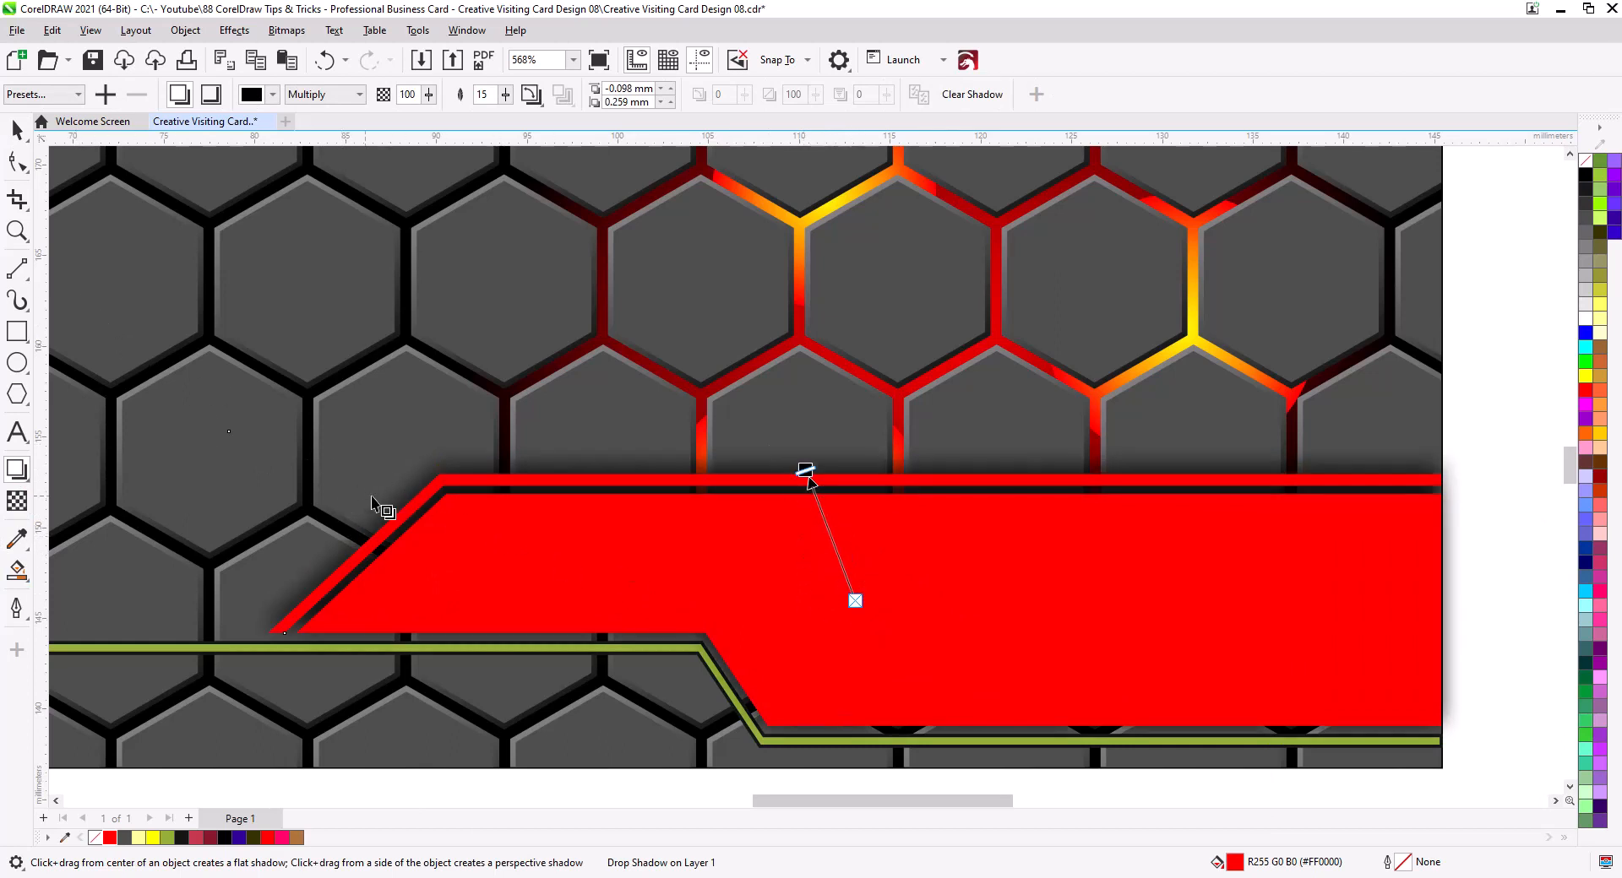
Step: Break the drop shadow apart from the red shape and PowerClip it inside the honeycomb card background
{"action": "right_click", "coordinate": [411, 498]}
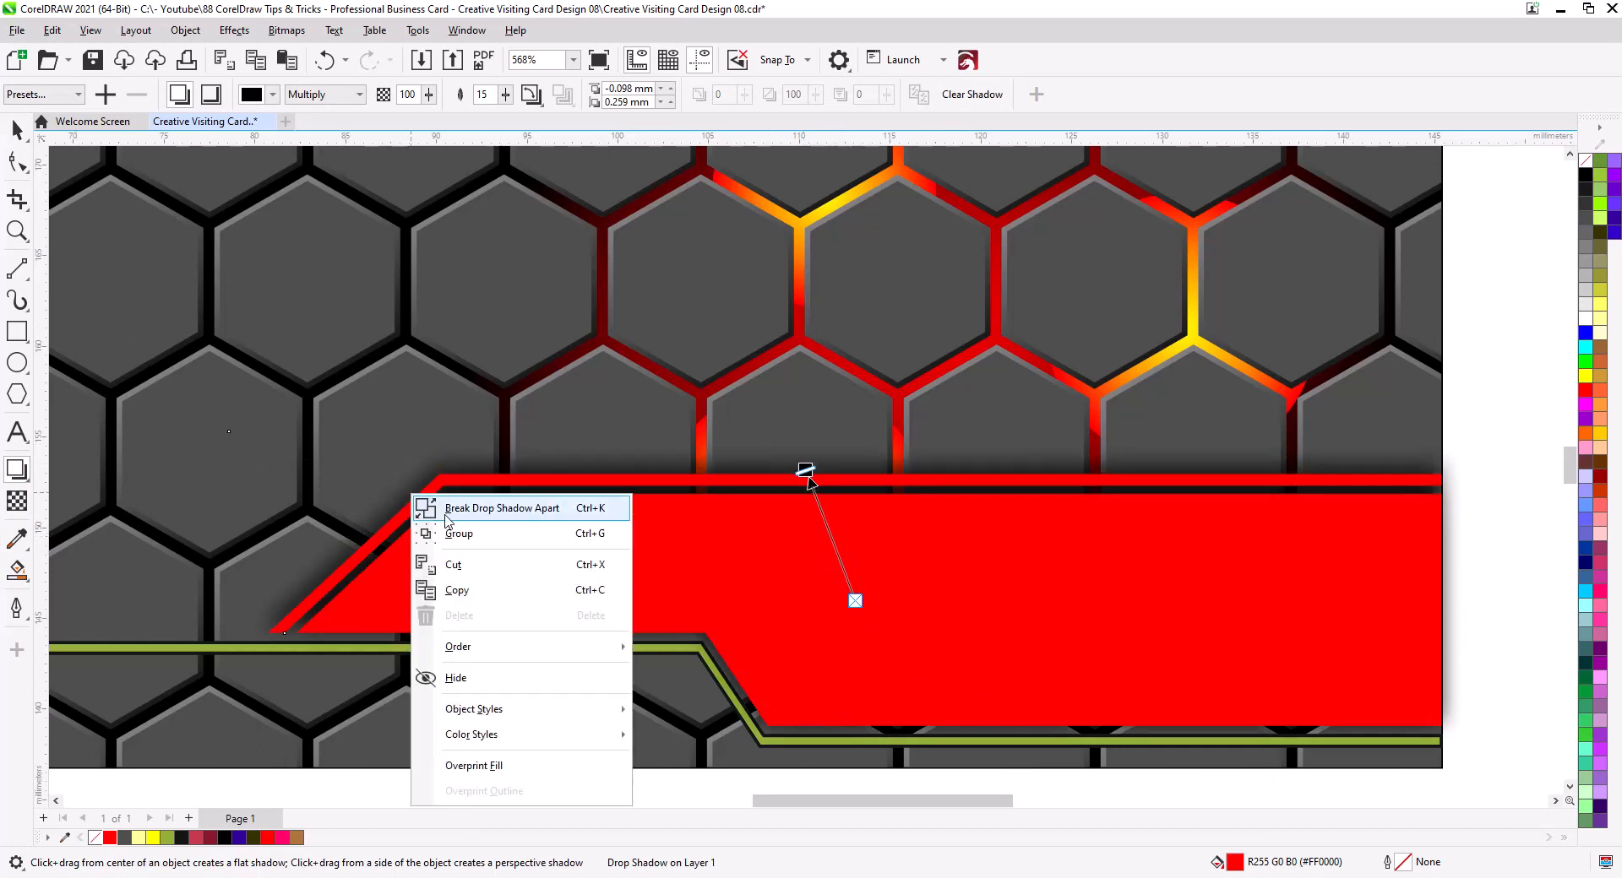
{"action": "scroll", "coordinate": [460, 517], "scroll_direction": "down", "scroll_amount": 1}
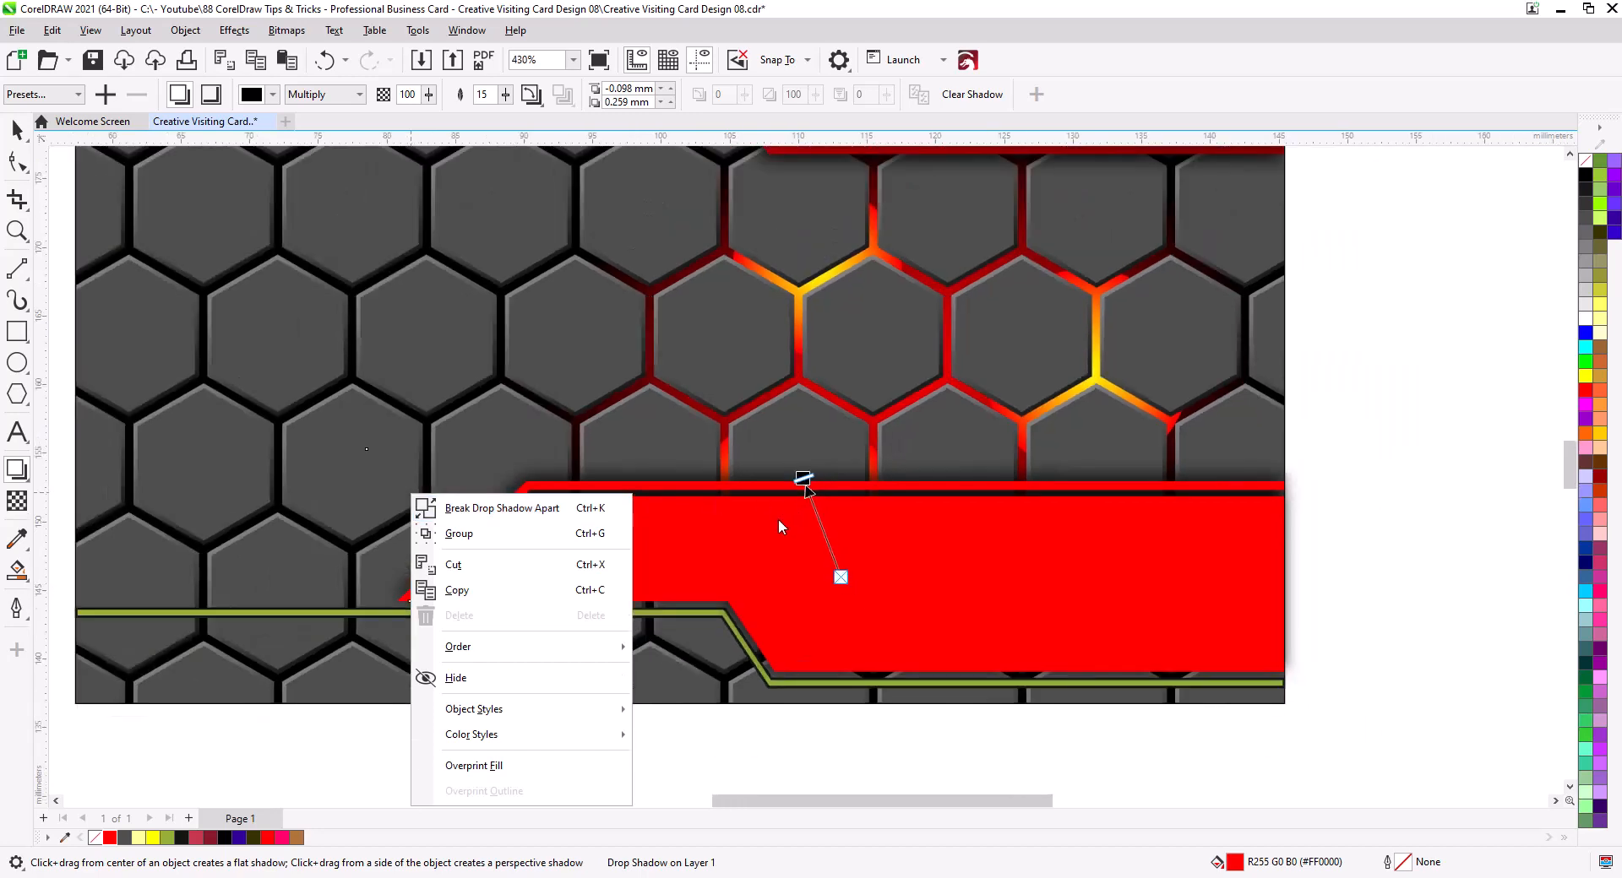
{"action": "left_click", "coordinate": [457, 510]}
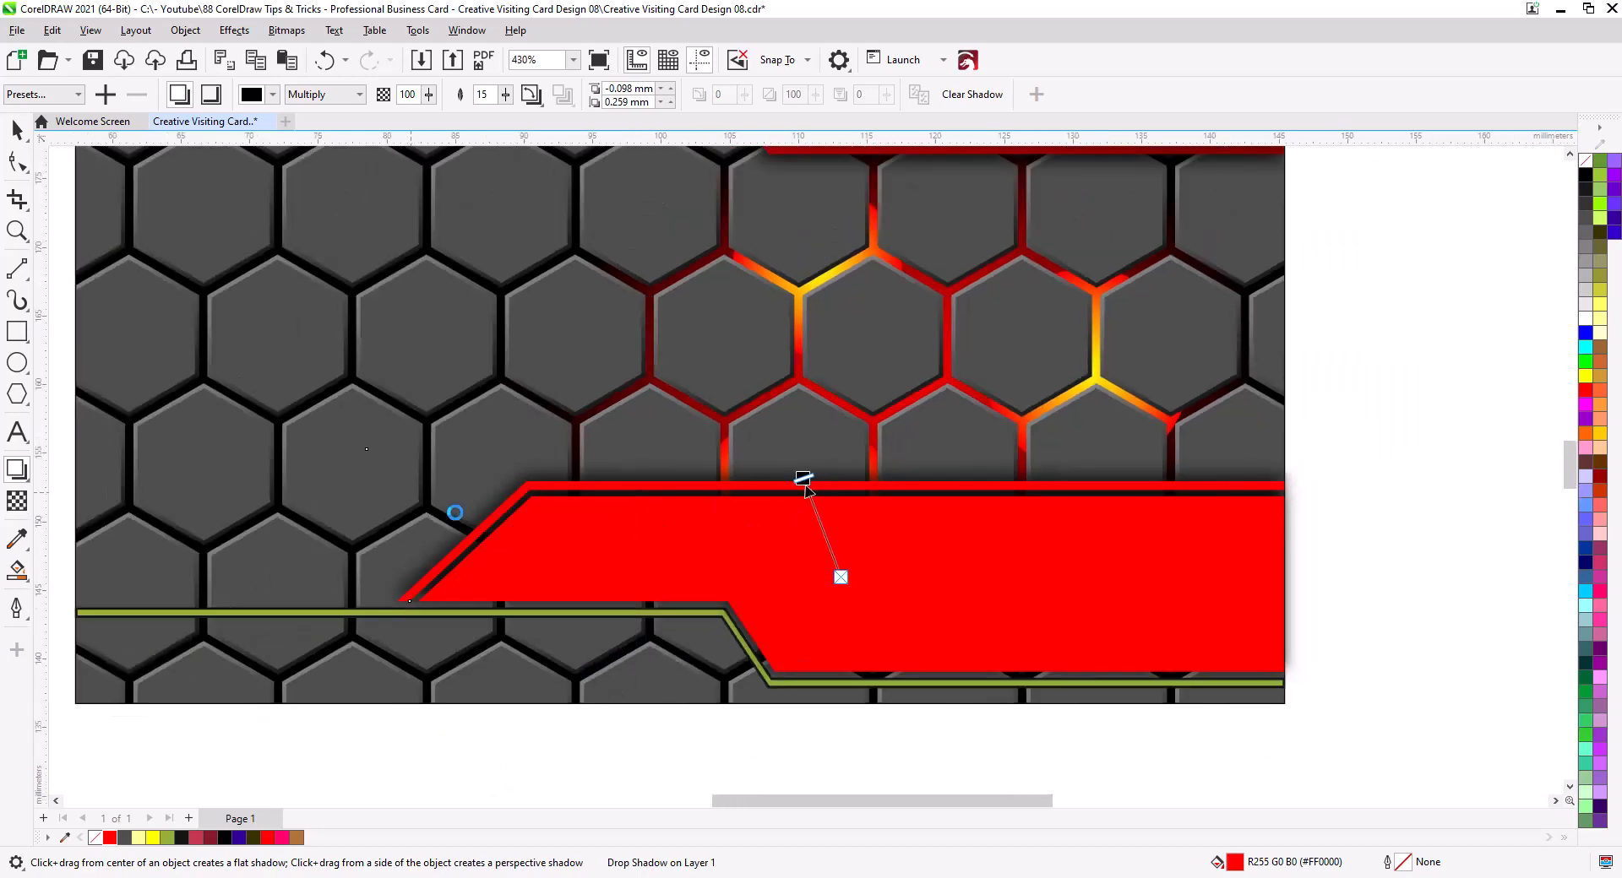
{"action": "left_click", "coordinate": [16, 131]}
{"action": "left_click", "coordinate": [1387, 652]}
{"action": "left_click", "coordinate": [1294, 628]}
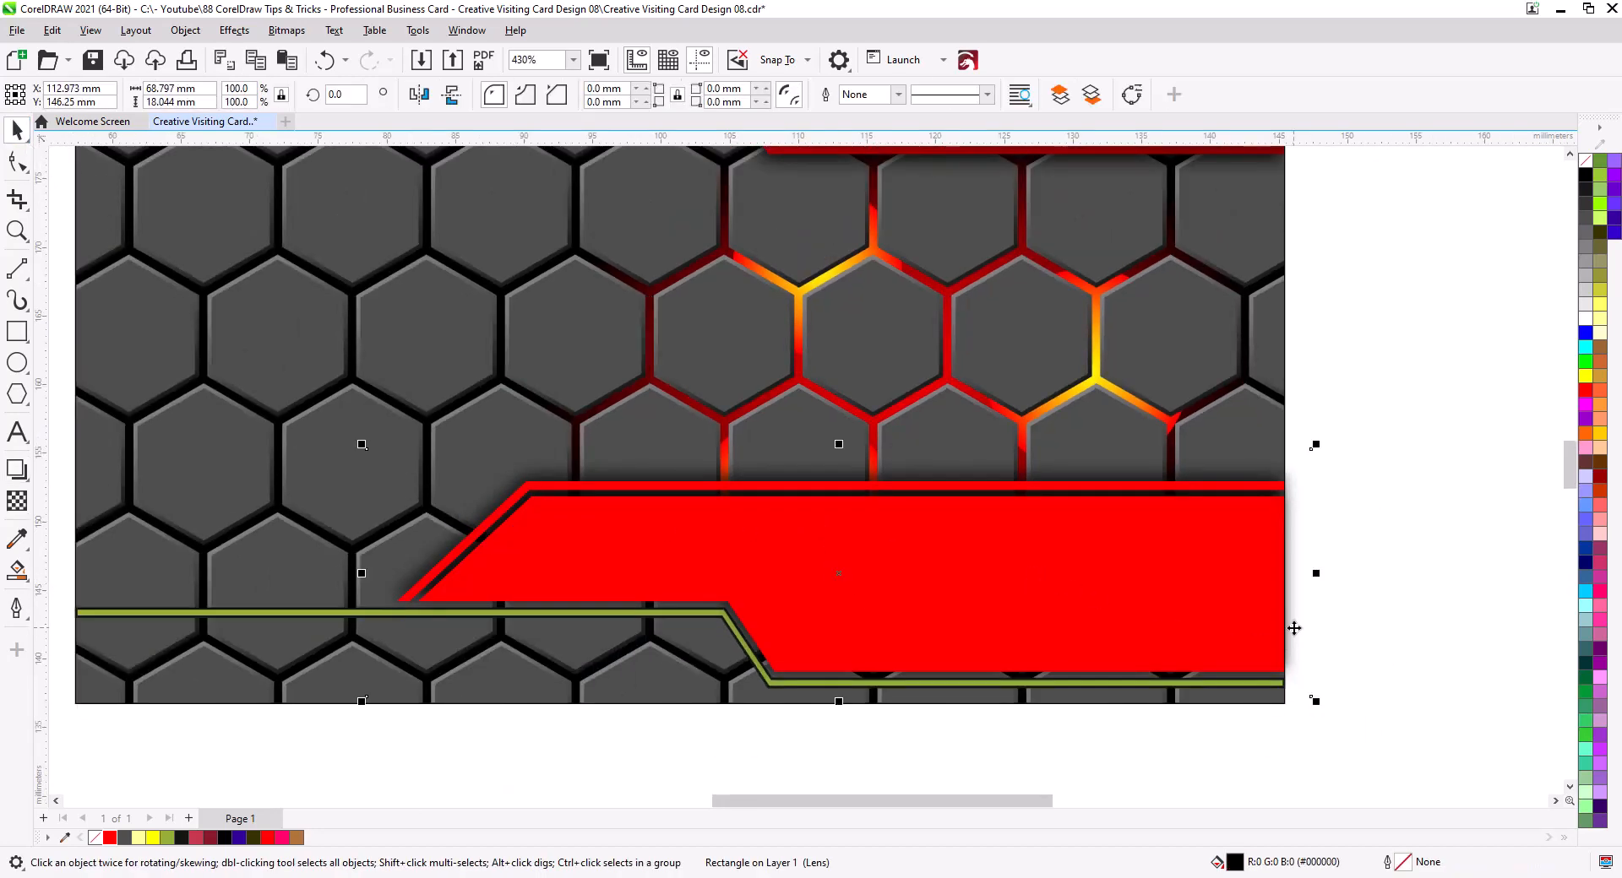
{"action": "right_click", "coordinate": [1294, 629]}
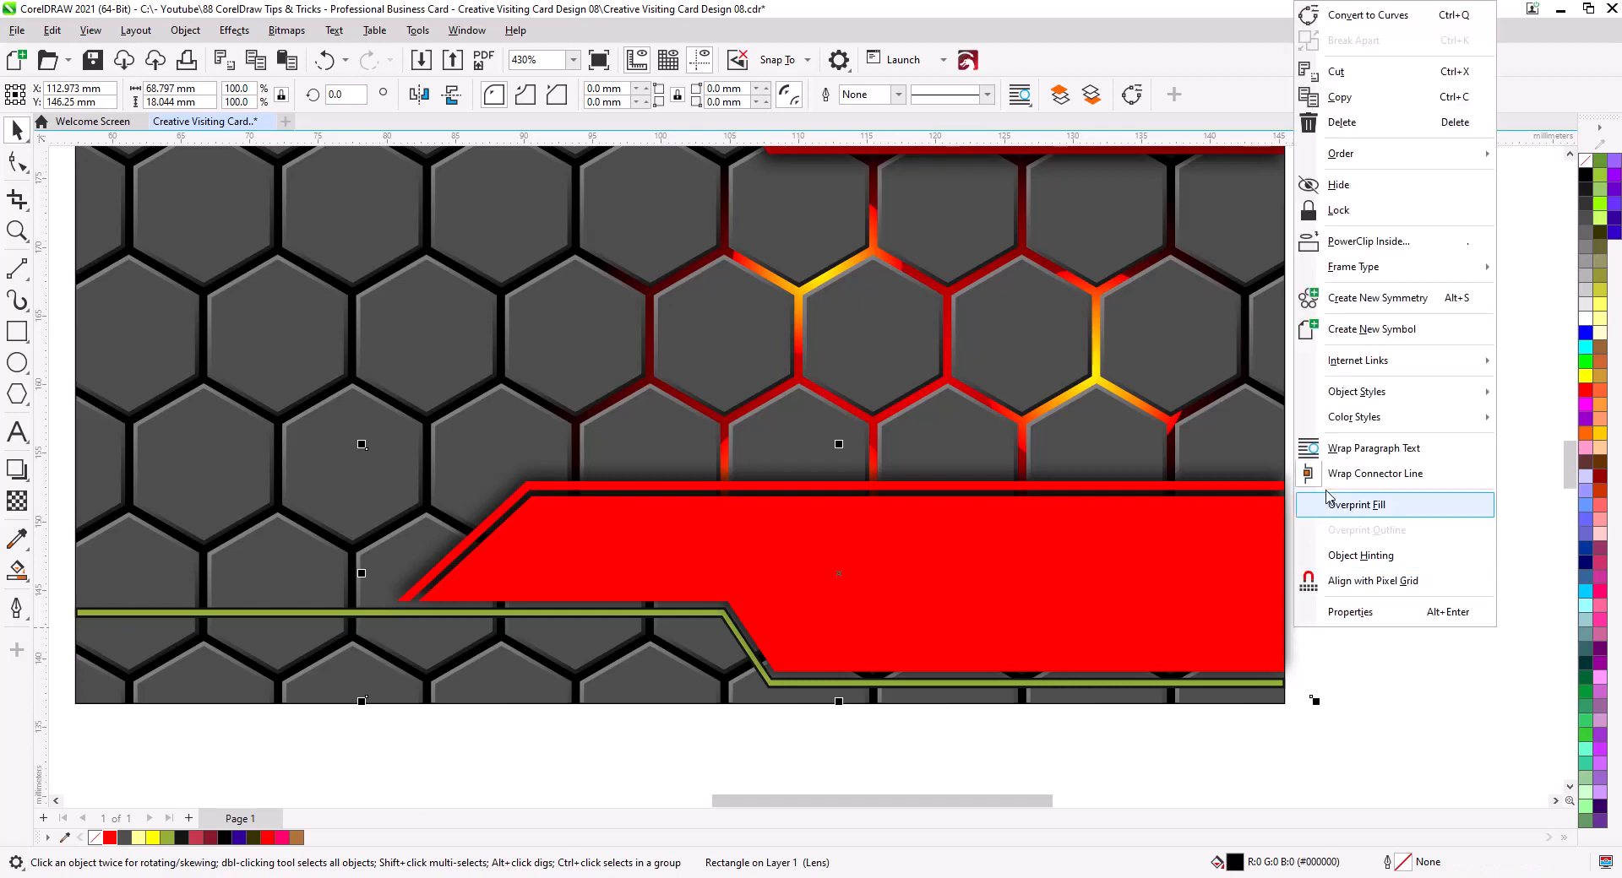
{"action": "left_click", "coordinate": [1367, 242]}
{"action": "left_click", "coordinate": [895, 416]}
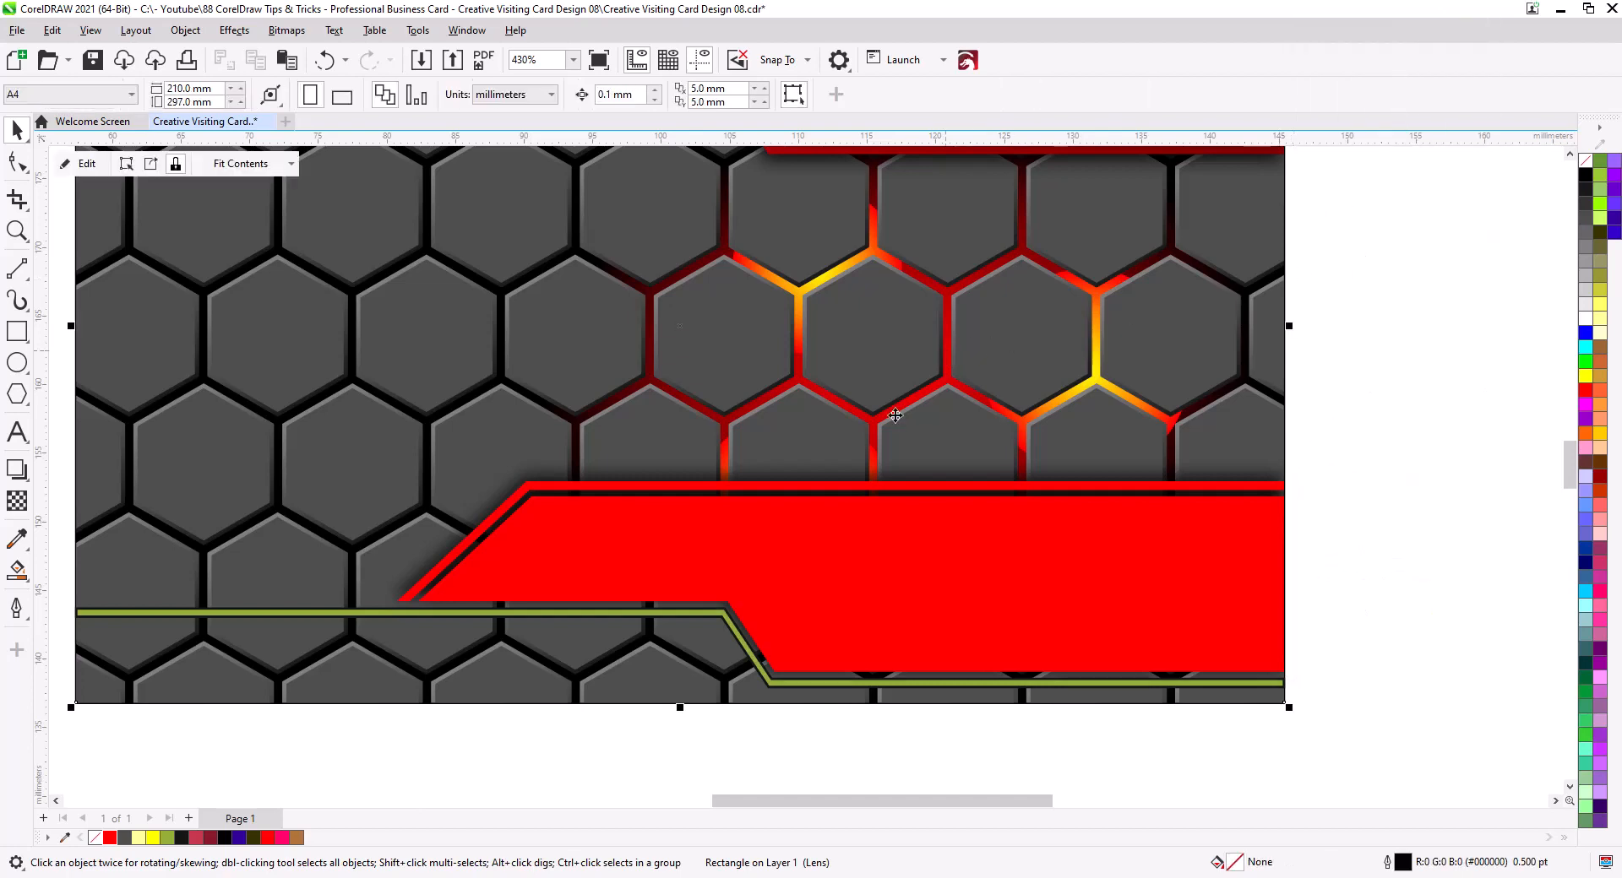
{"action": "left_click", "coordinate": [473, 760]}
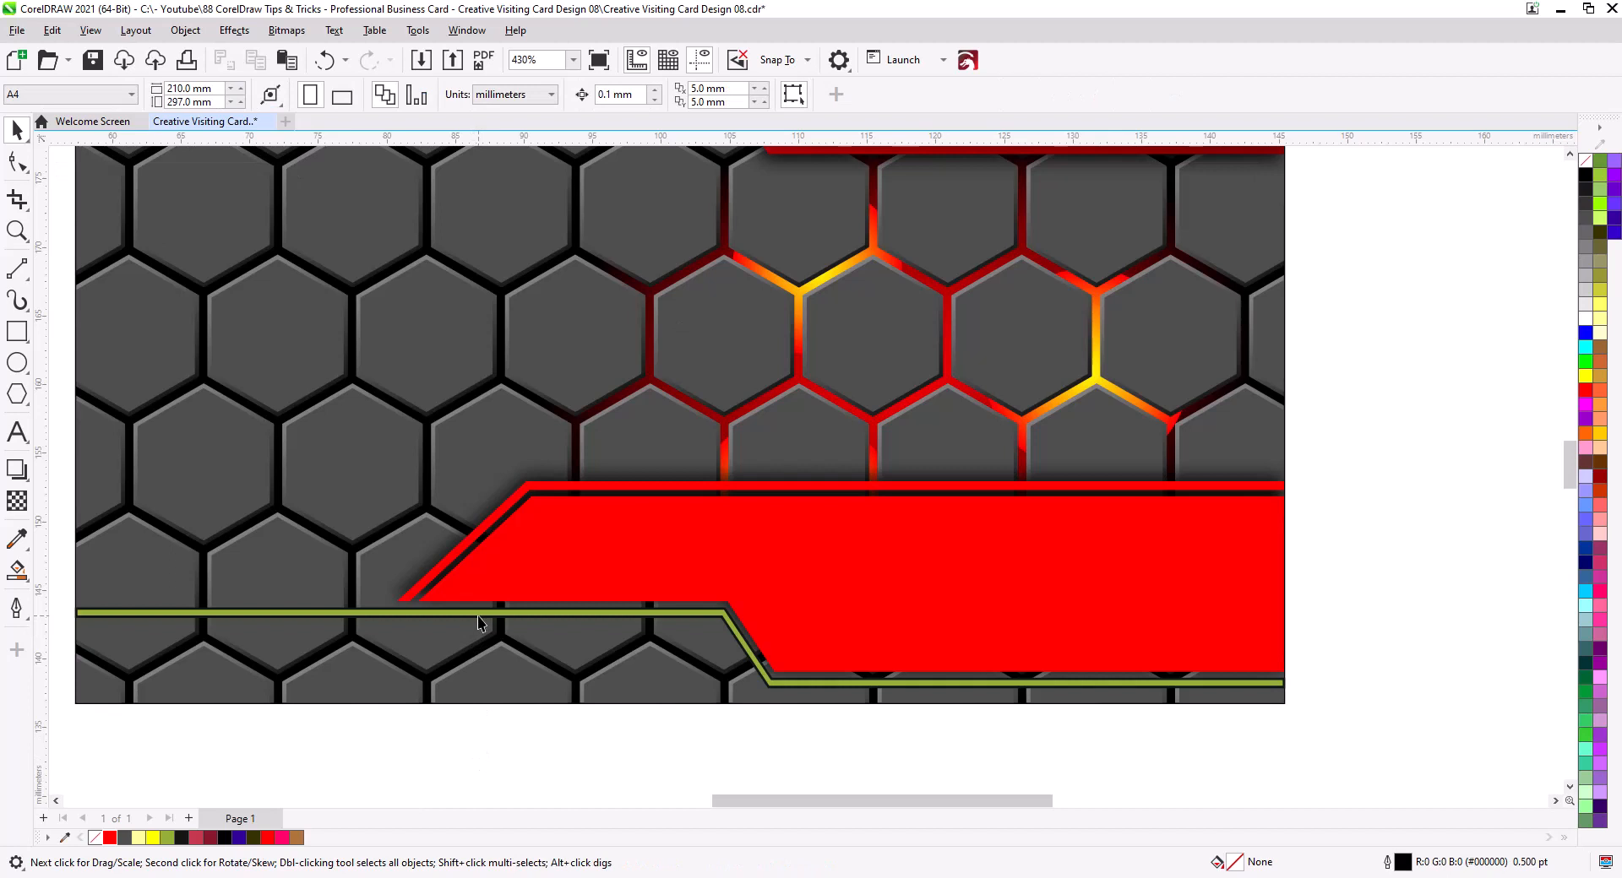
Step: Fill the thin green strip near the card's lower edge red #FF0000 and remove its outline
{"action": "left_click", "coordinate": [478, 614]}
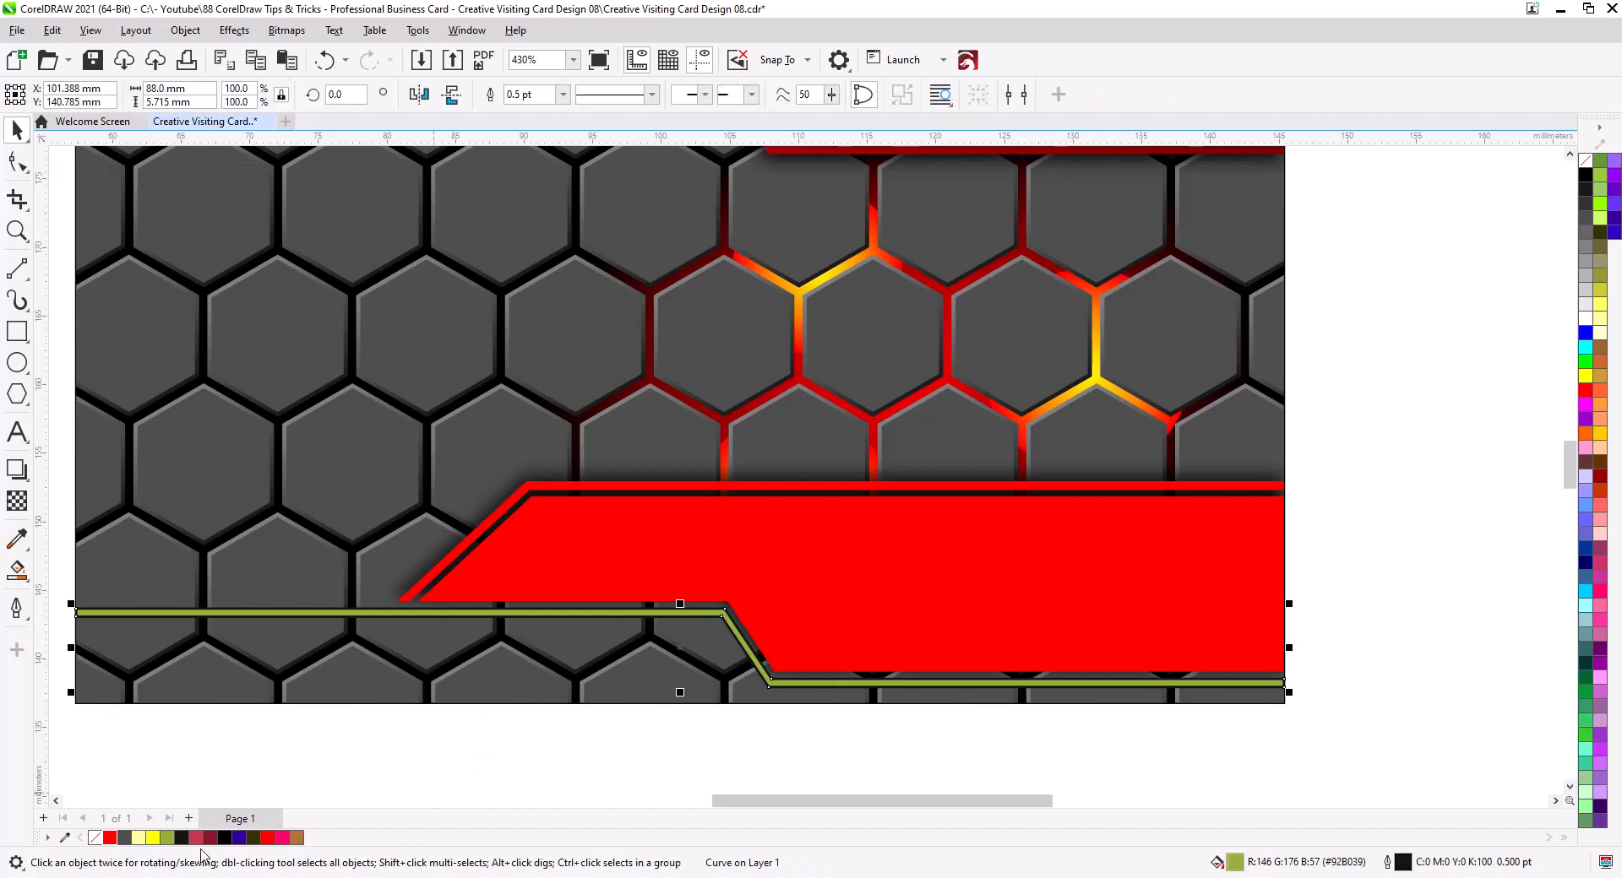
{"action": "left_click", "coordinate": [110, 837]}
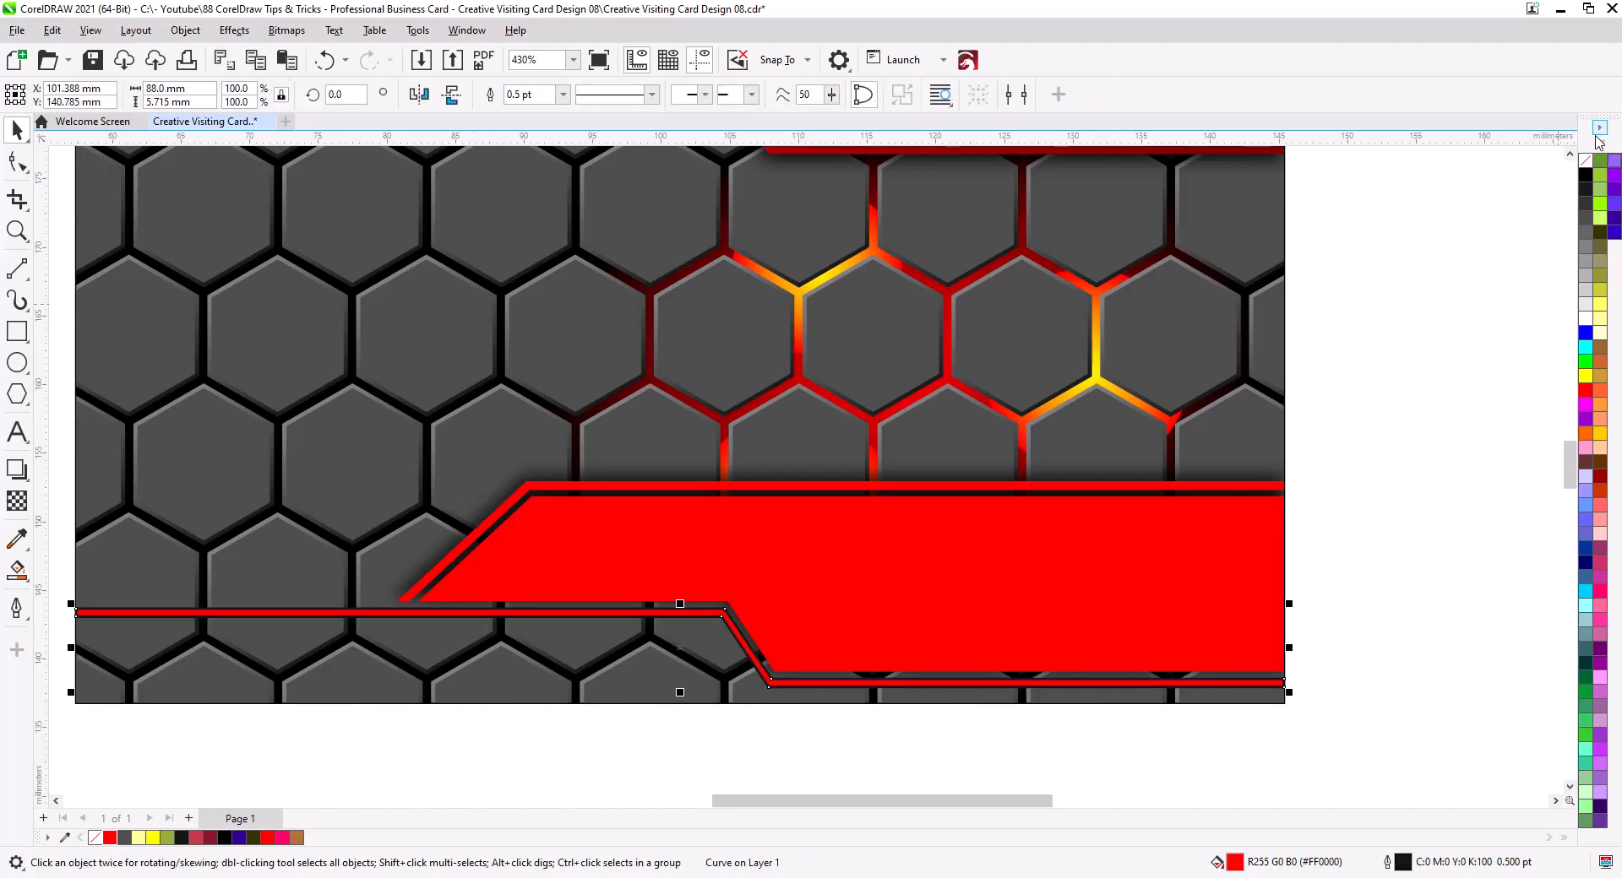
{"action": "left_click", "coordinate": [1427, 459]}
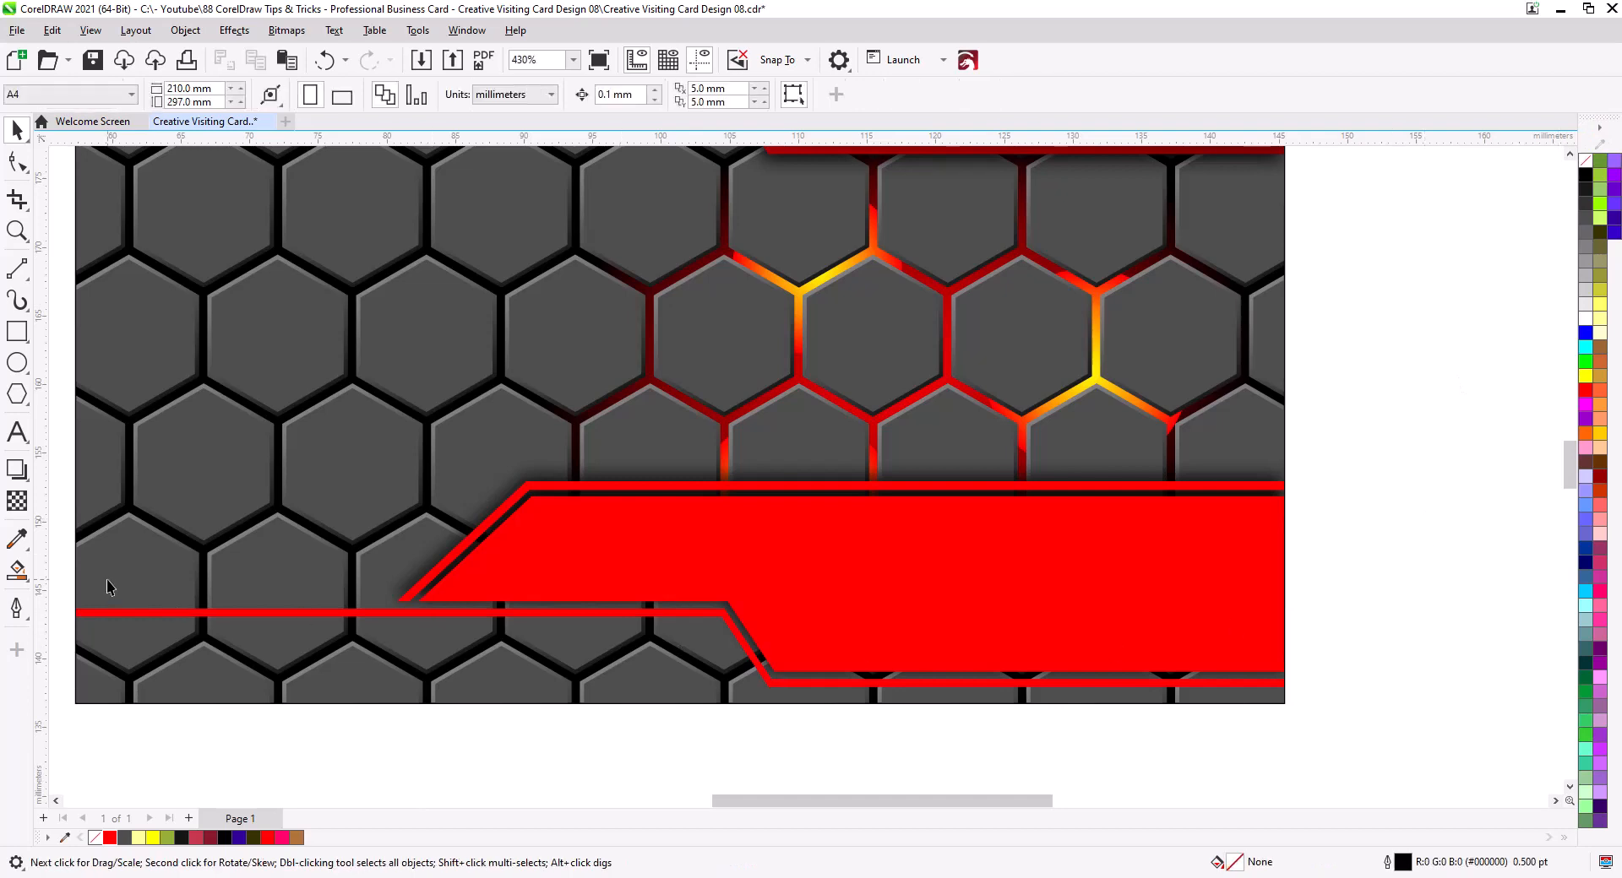
Step: Draw an 88 mm wide, about 7.4 mm high rectangle along the card's lower edge, filled dark grey #4D4D4D without outline
{"action": "scroll", "coordinate": [272, 555], "scroll_direction": "down", "scroll_amount": 1}
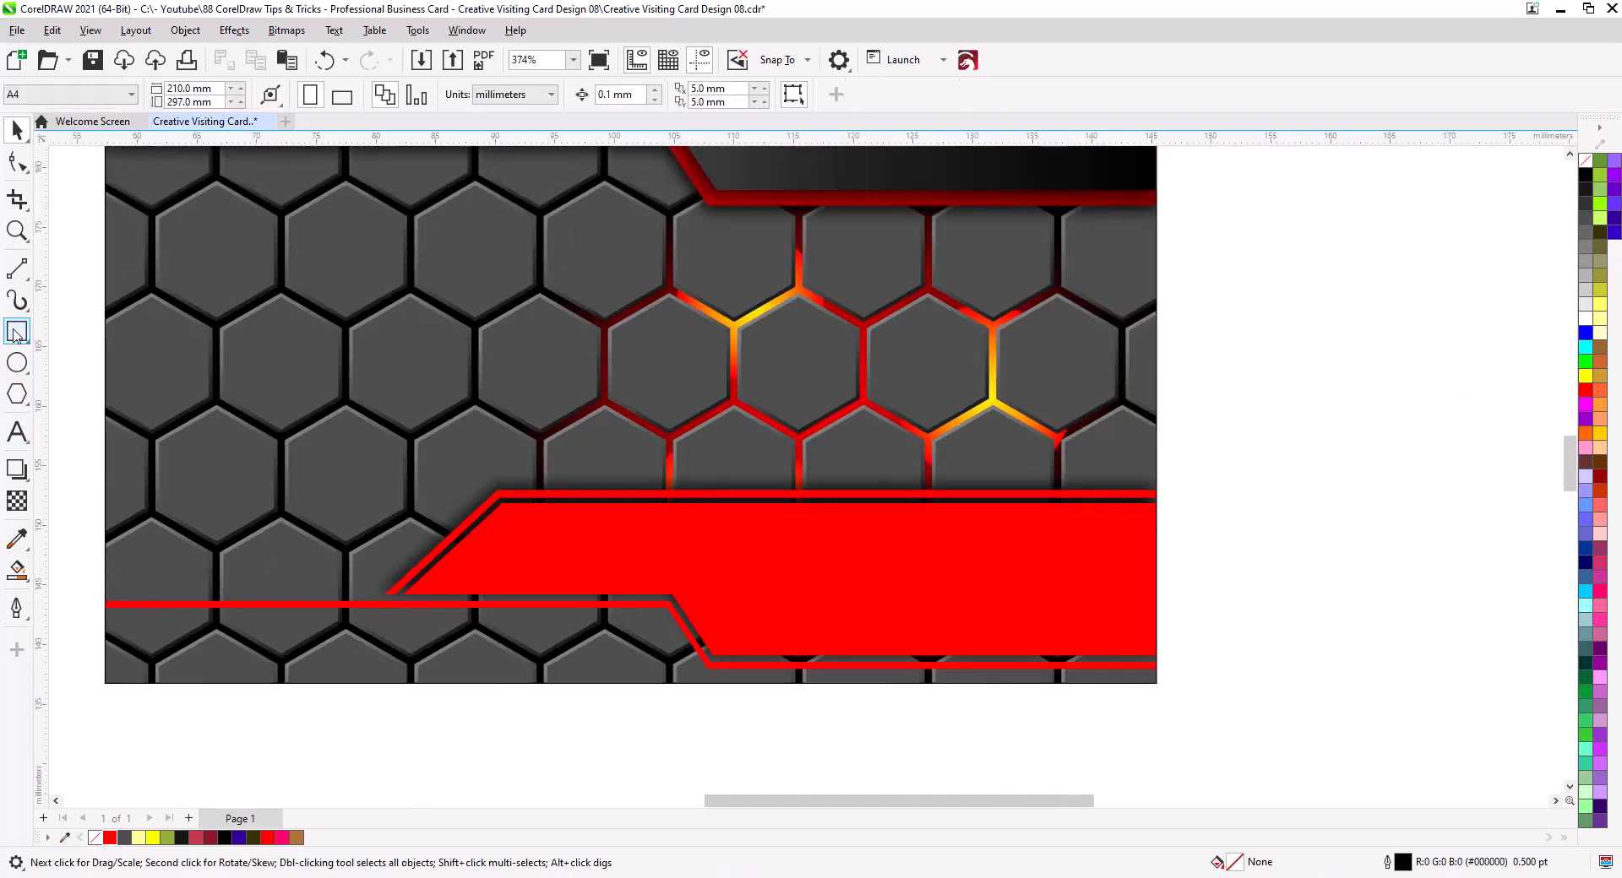
{"action": "left_click", "coordinate": [17, 332]}
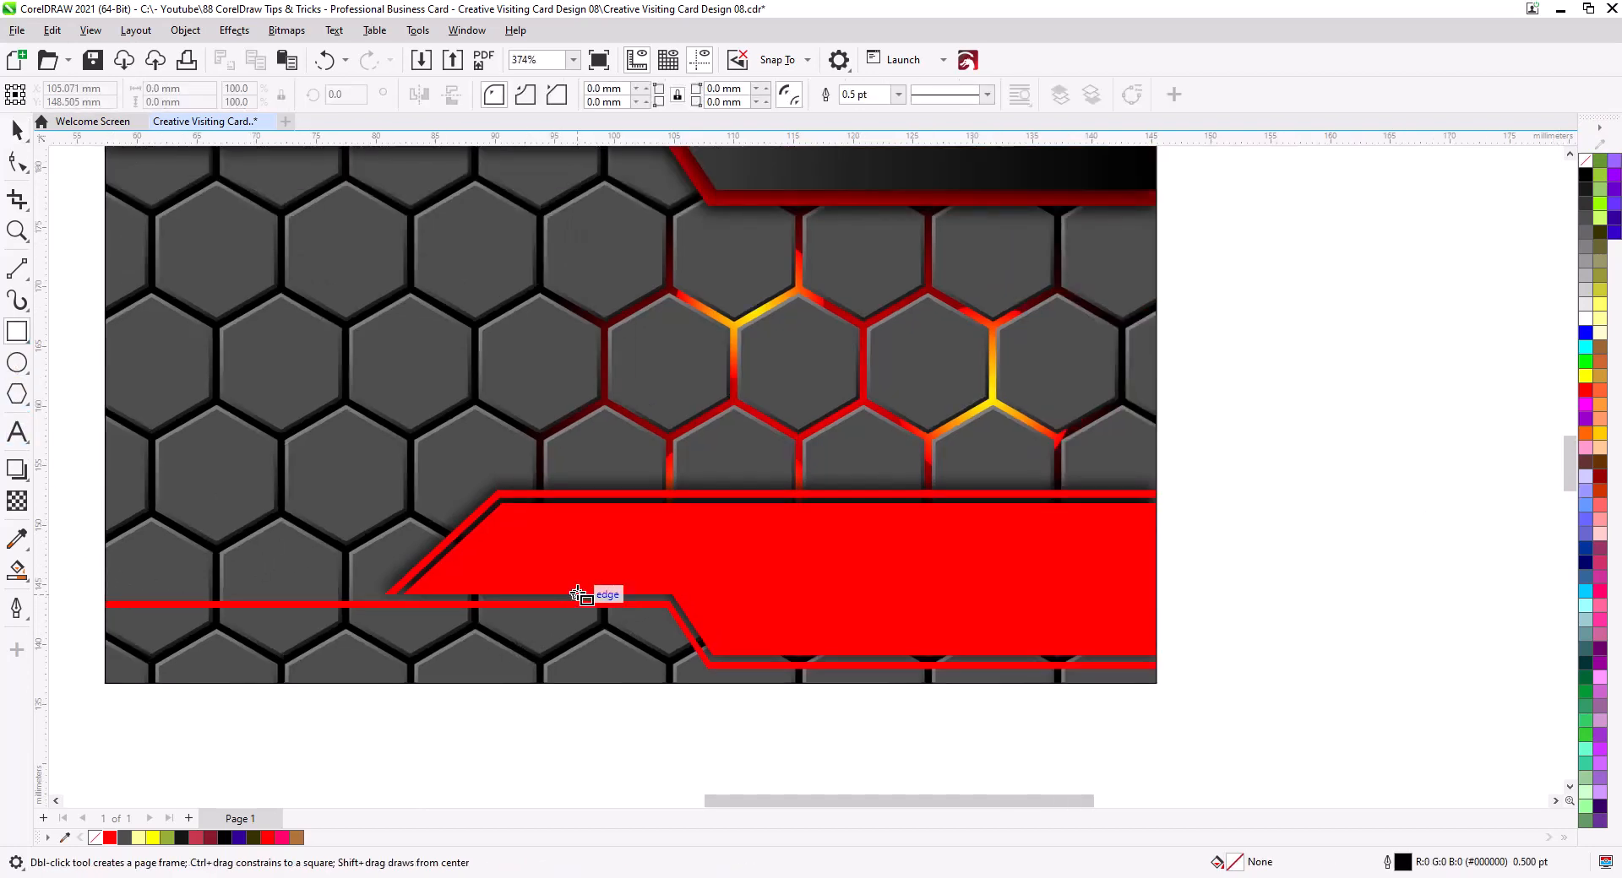
{"action": "left_click_drag", "start_coordinate": [578, 594], "coordinate": [105, 639]}
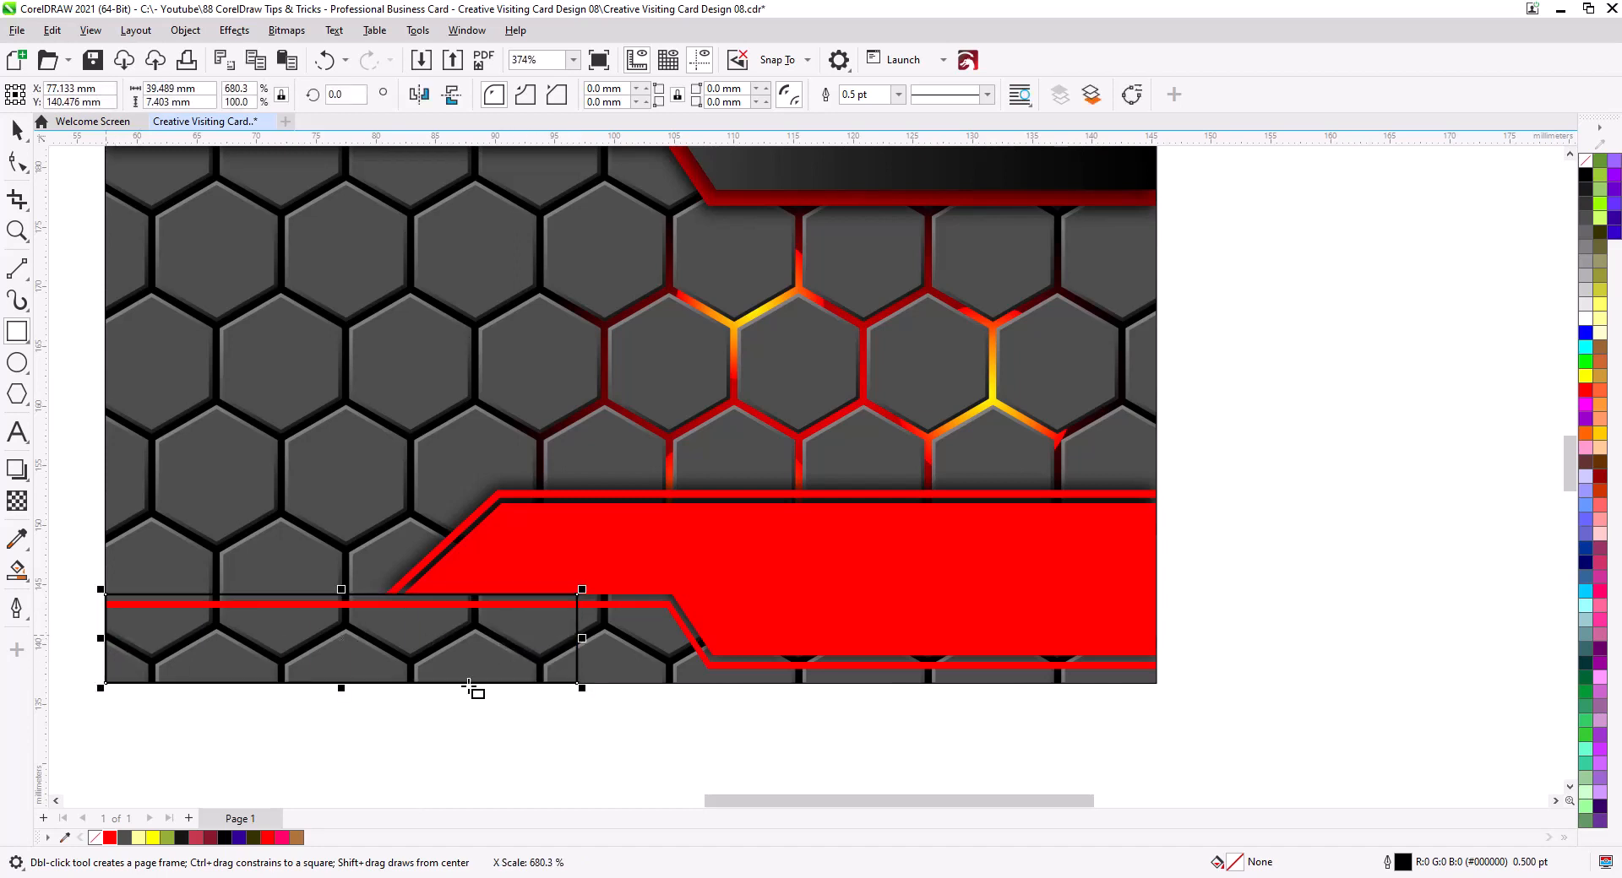
{"action": "left_click_drag", "start_coordinate": [579, 647], "coordinate": [1157, 656]}
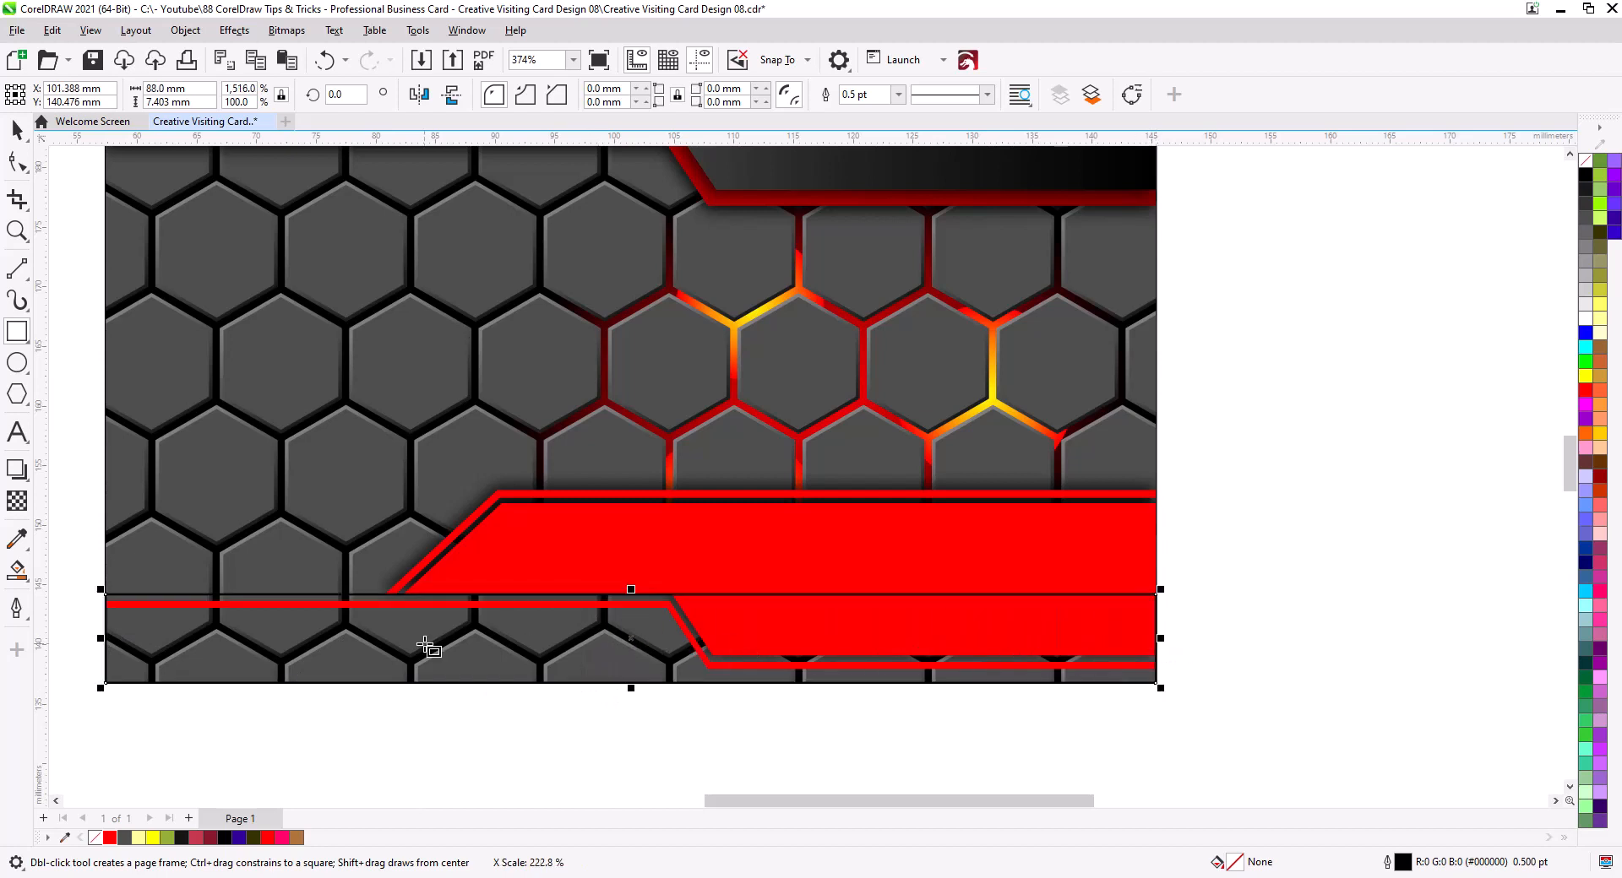
{"action": "left_click", "coordinate": [16, 539]}
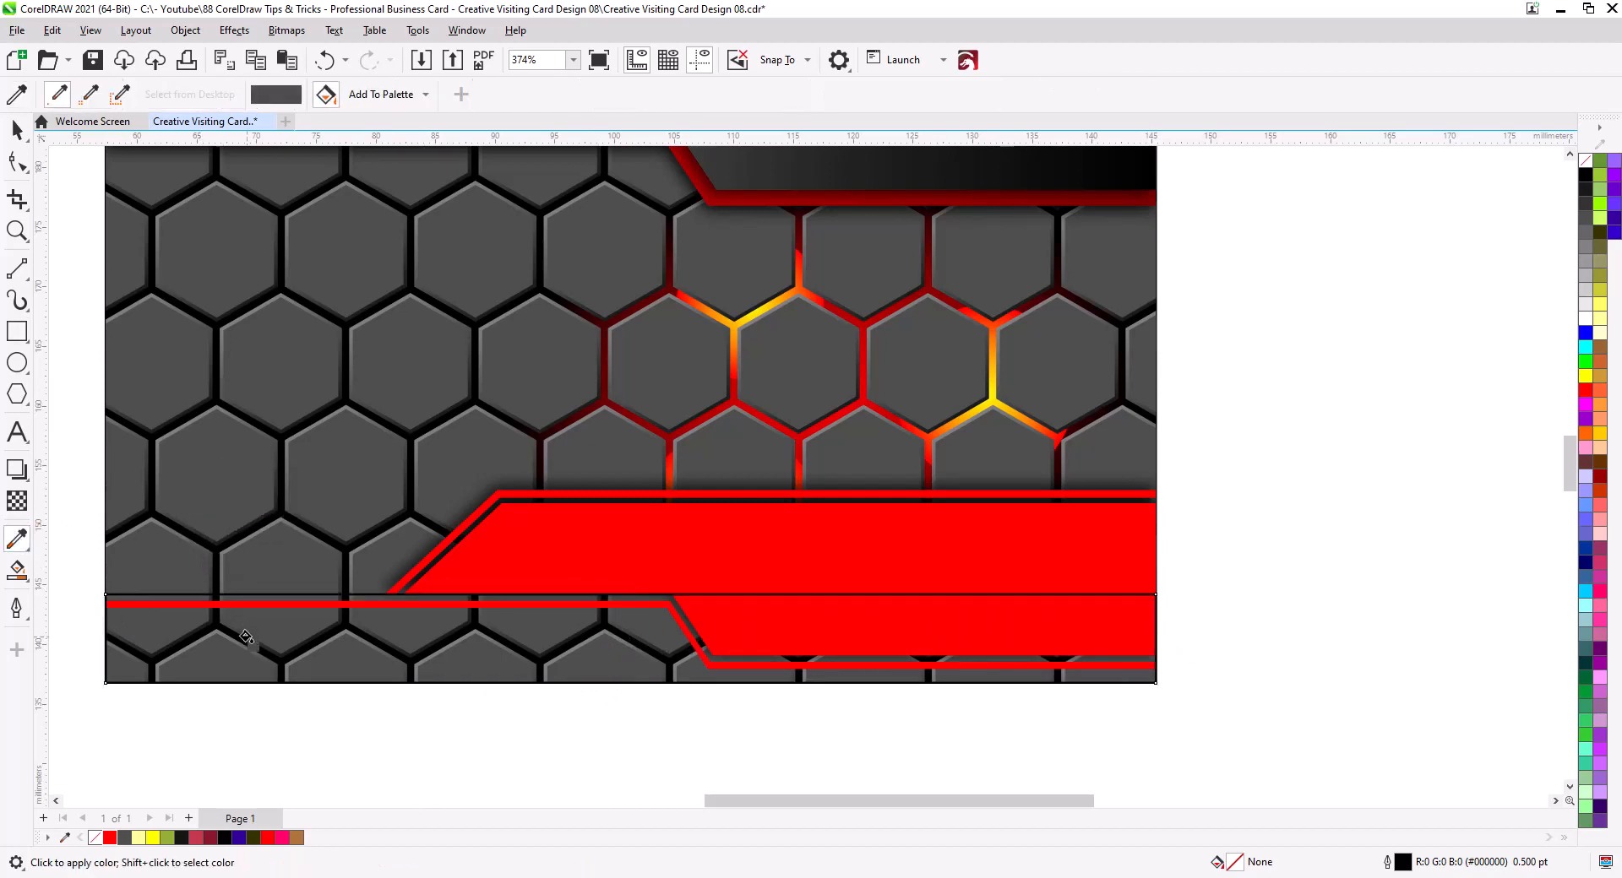
{"action": "left_click", "coordinate": [269, 628]}
{"action": "left_click", "coordinate": [19, 131]}
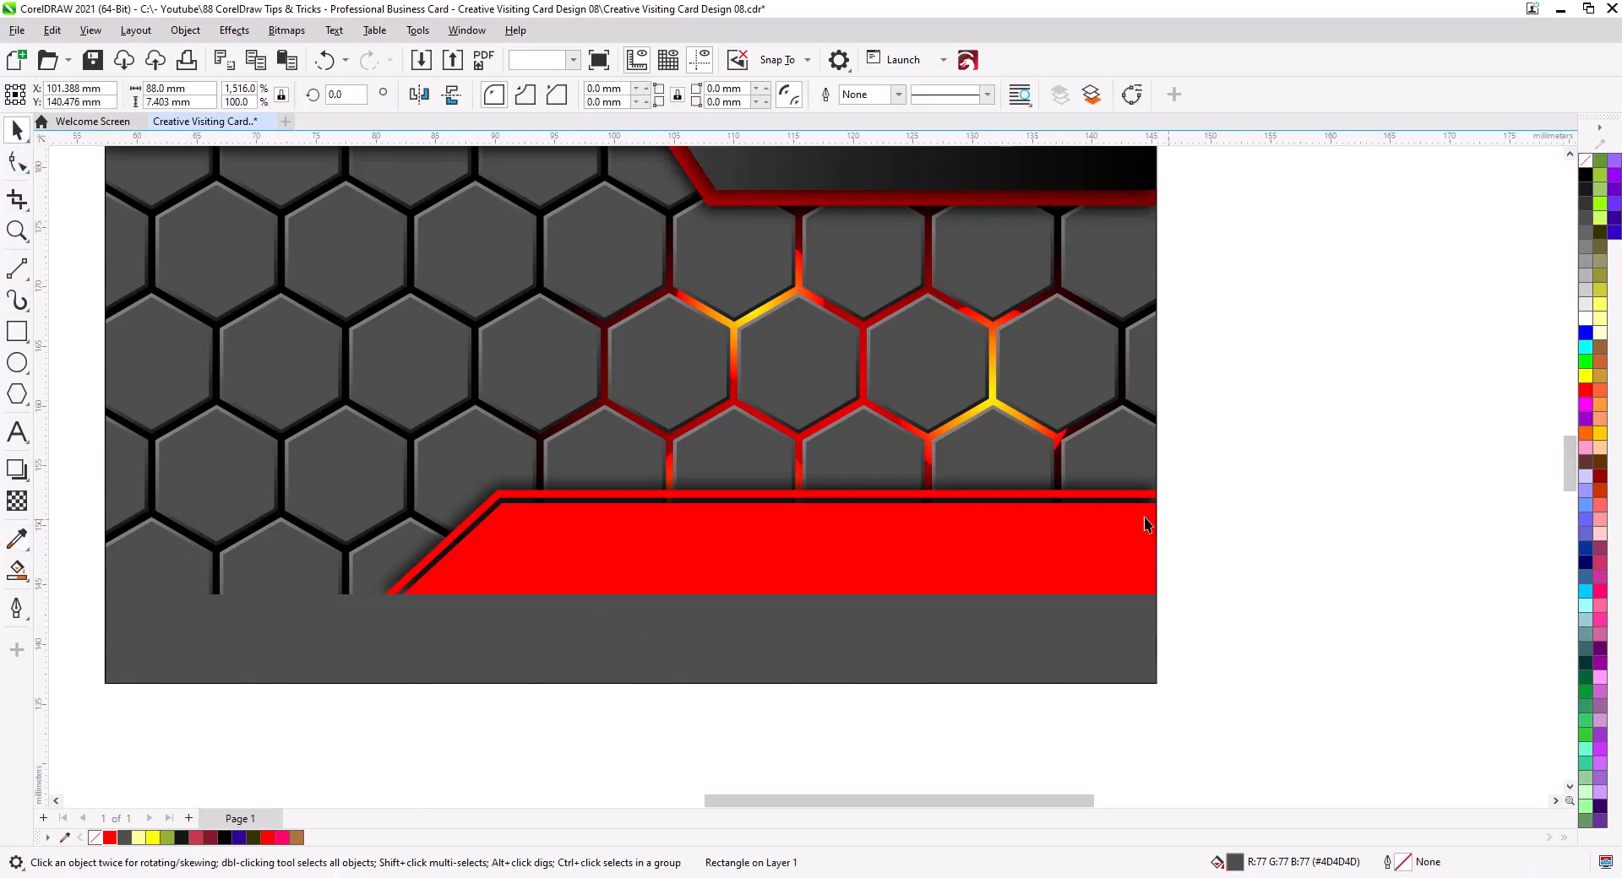
Step: Bring the large red shape to the front and move the dark grey rectangle behind the thin red strip
{"action": "left_click", "coordinate": [1113, 519]}
{"action": "right_click", "coordinate": [1112, 518]}
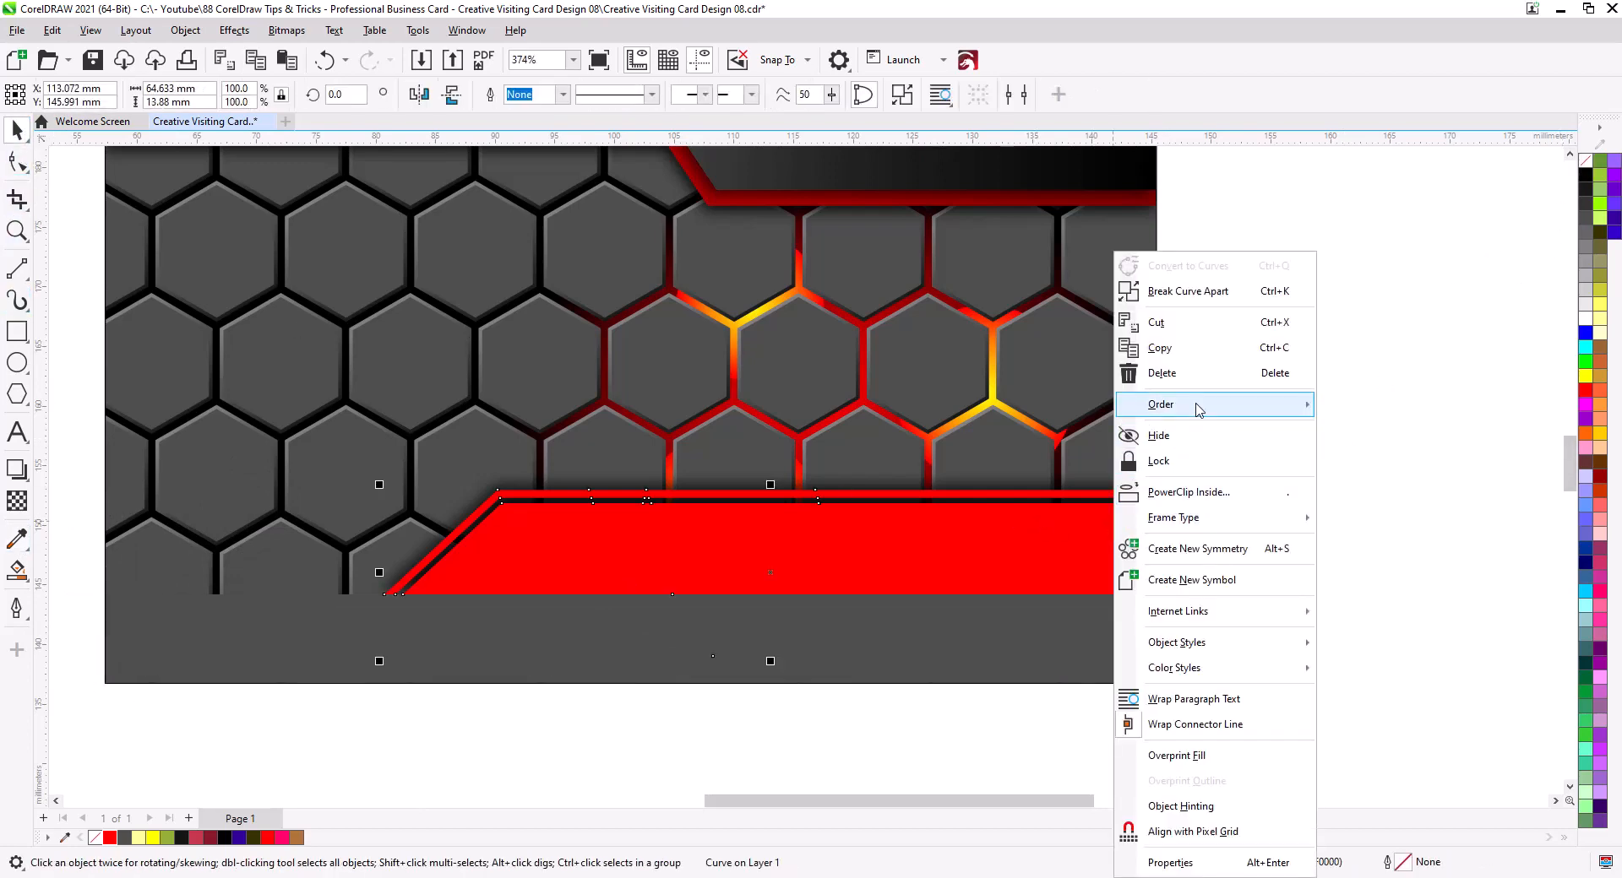
{"action": "mouse_move", "coordinate": [1183, 404]}
{"action": "left_click", "coordinate": [1377, 411]}
{"action": "left_click", "coordinate": [1270, 609]}
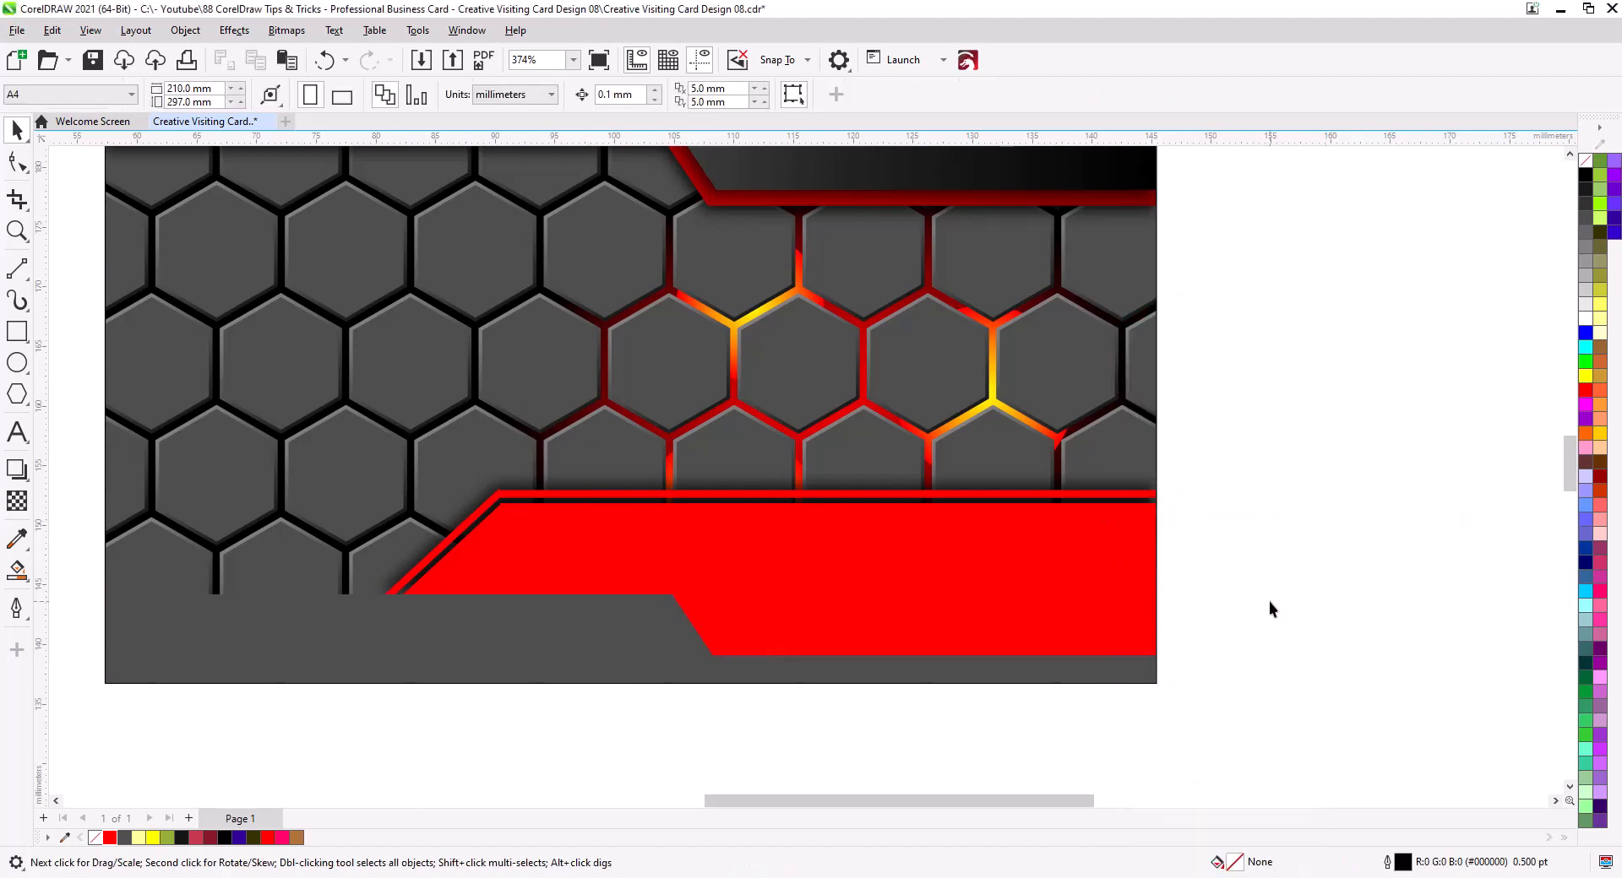
{"action": "left_click", "coordinate": [1148, 680]}
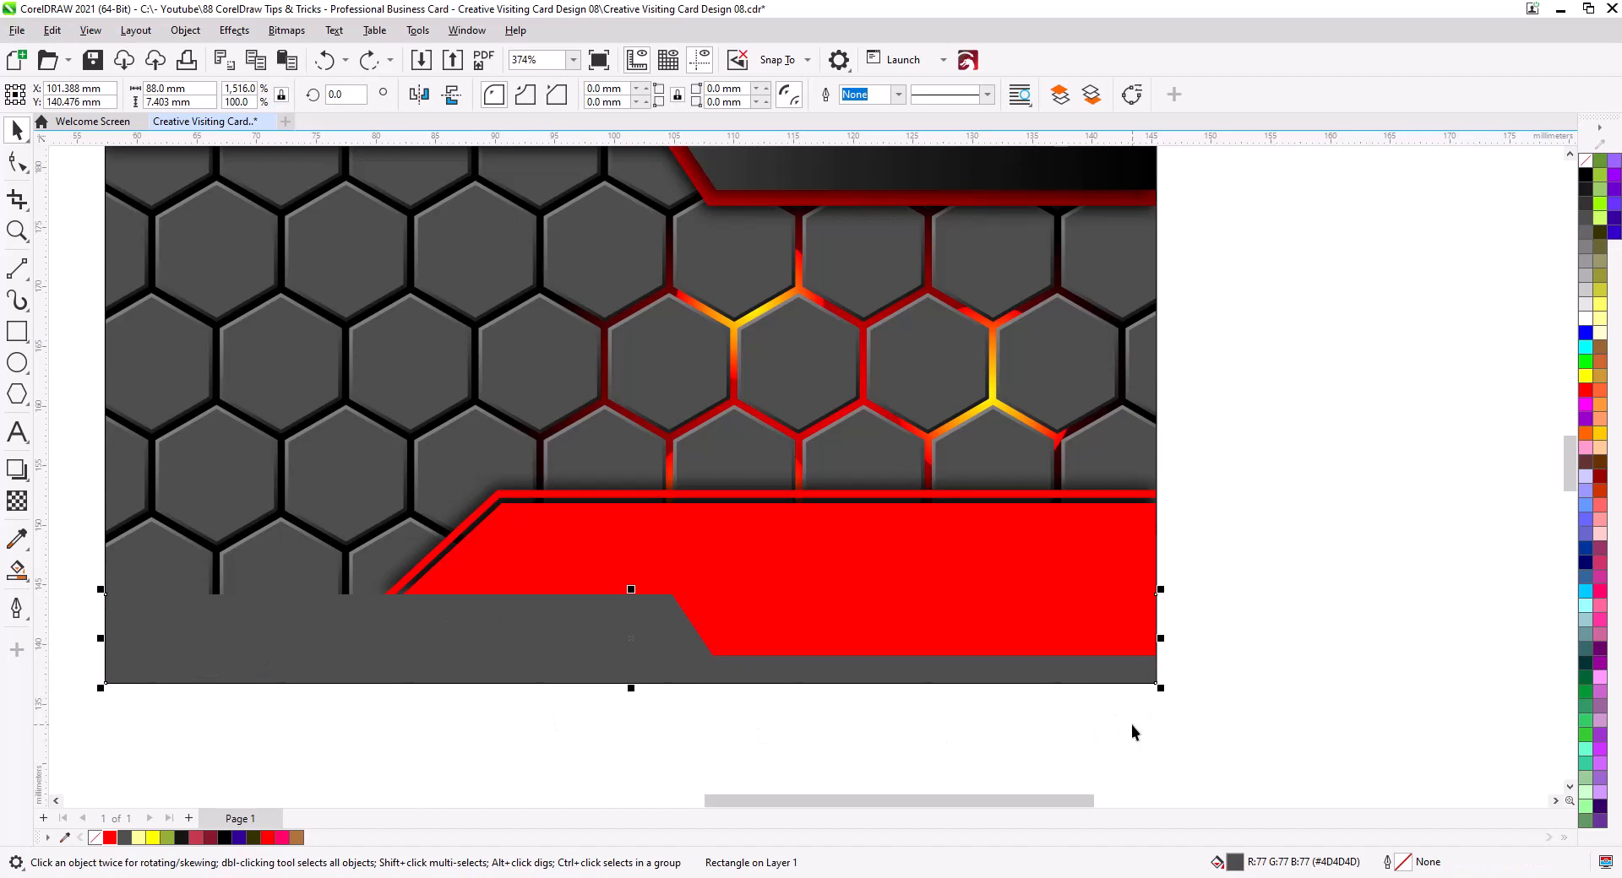
{"action": "left_click", "coordinate": [1279, 707]}
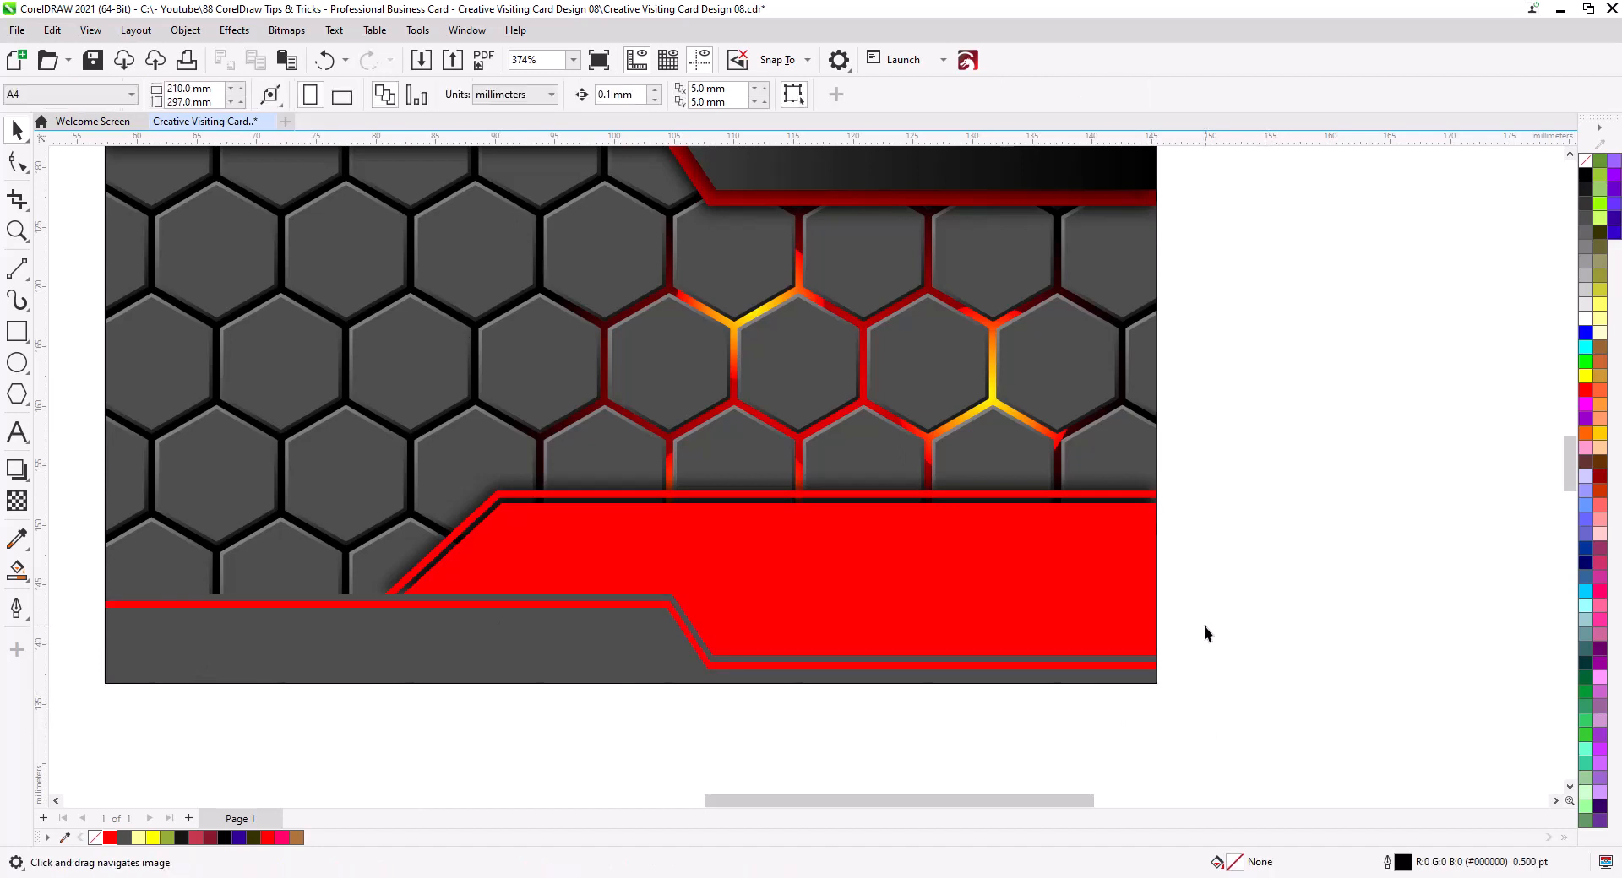
Step: Combine the large red shape and the thin red strip into one curve
{"action": "left_click_drag", "start_coordinate": [1204, 626], "coordinate": [1250, 643]}
{"action": "scroll", "coordinate": [1265, 651], "scroll_direction": "down", "scroll_amount": 1}
{"action": "scroll", "coordinate": [1250, 644], "scroll_direction": "up", "scroll_amount": 1}
{"action": "left_click", "coordinate": [1133, 673]}
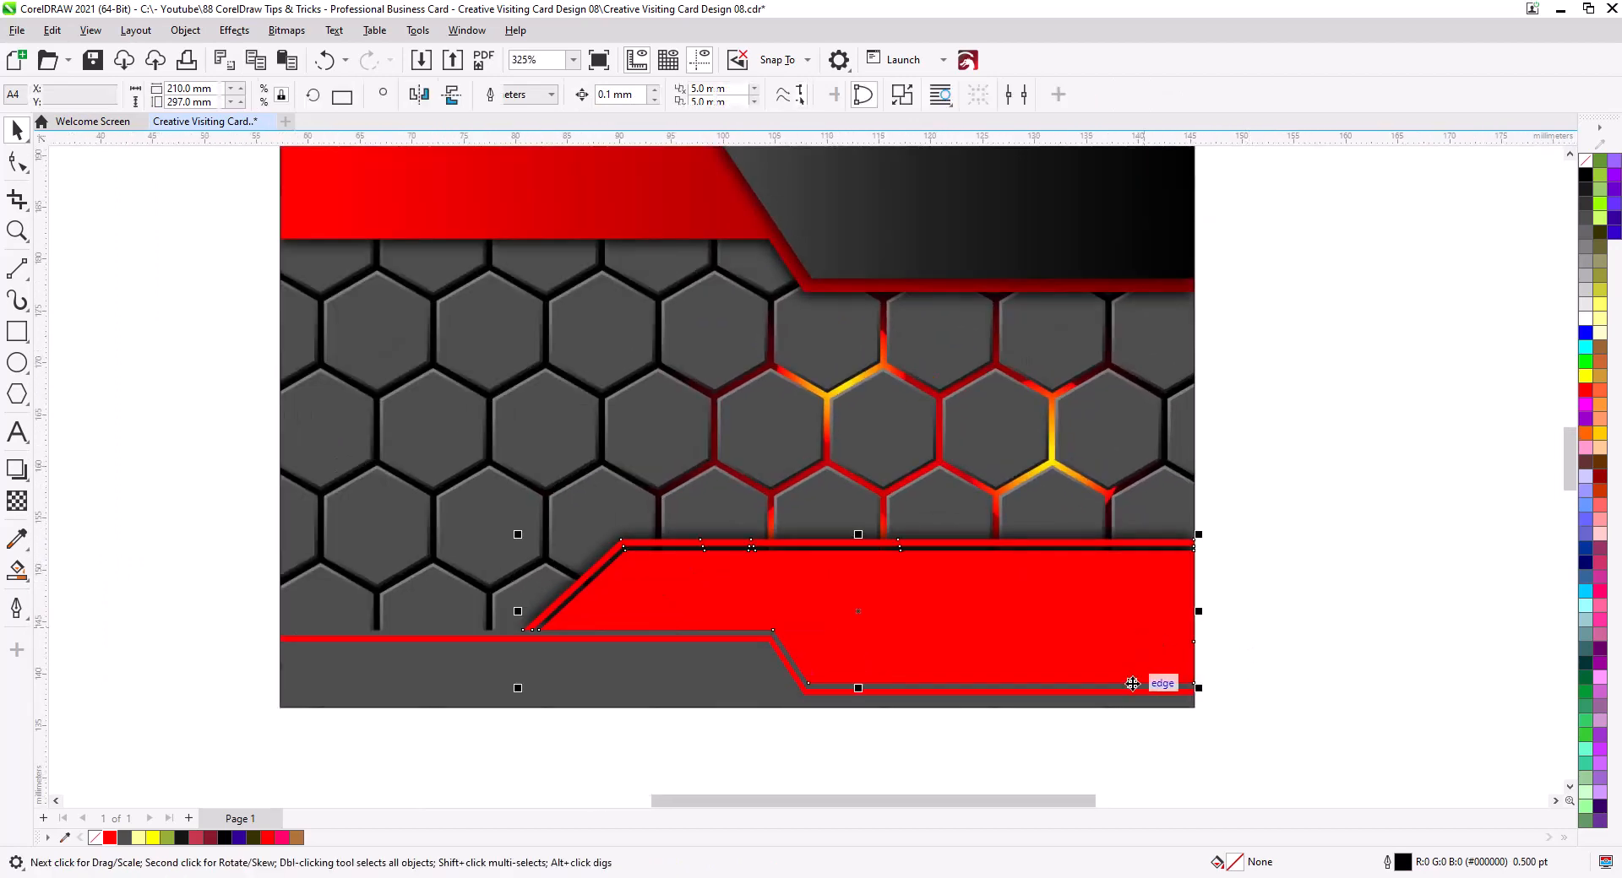
{"action": "left_click", "coordinate": [773, 651], "text": "shift"}
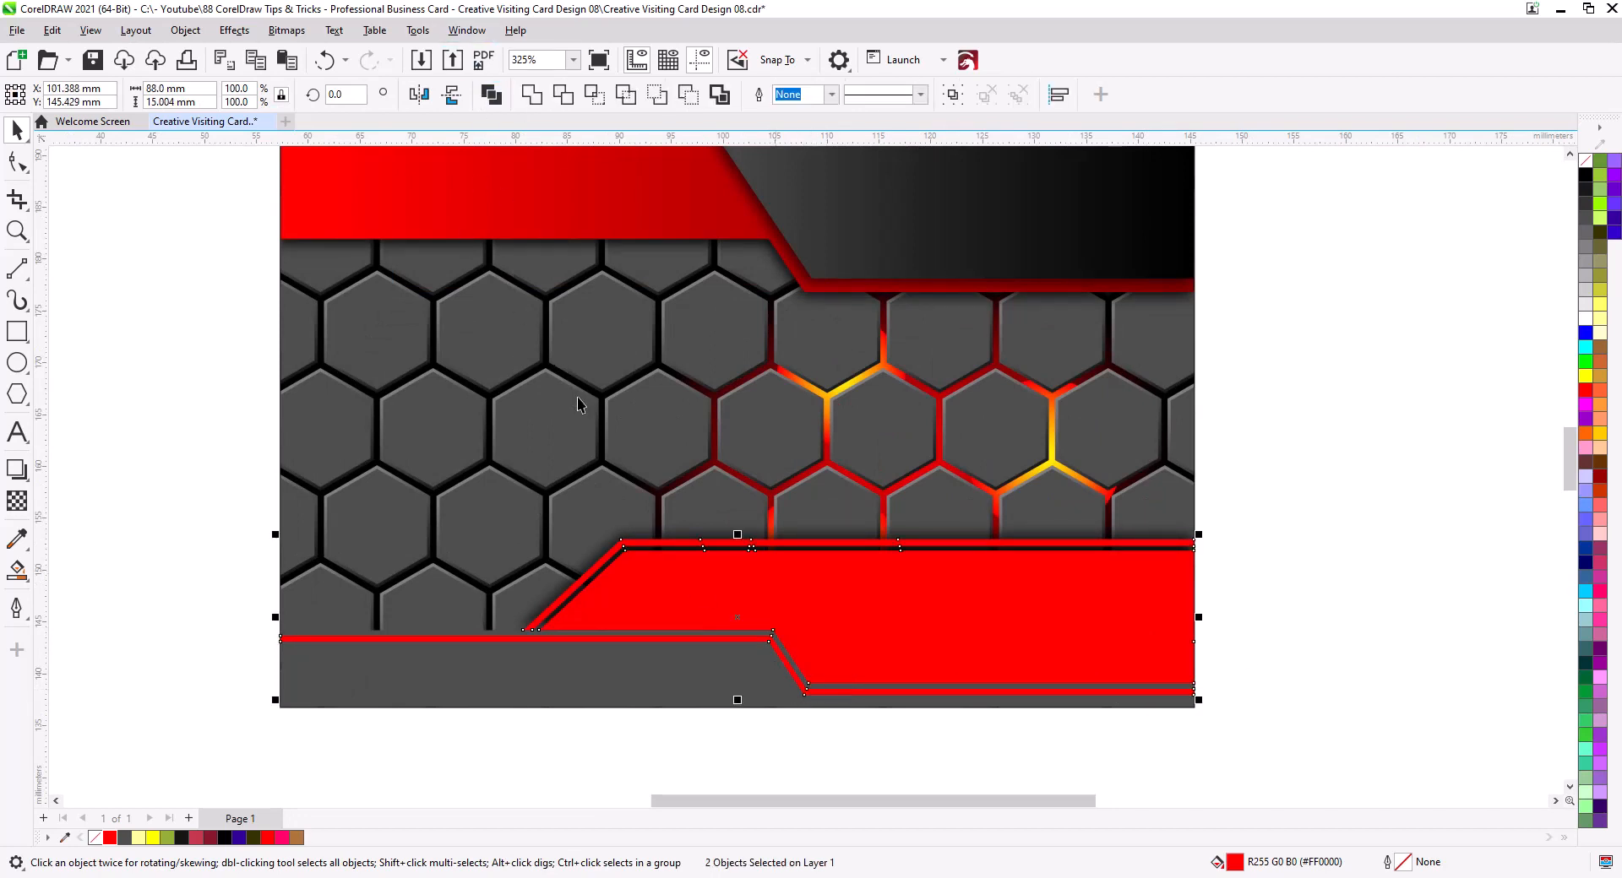
{"action": "key", "text": "ctrl+l"}
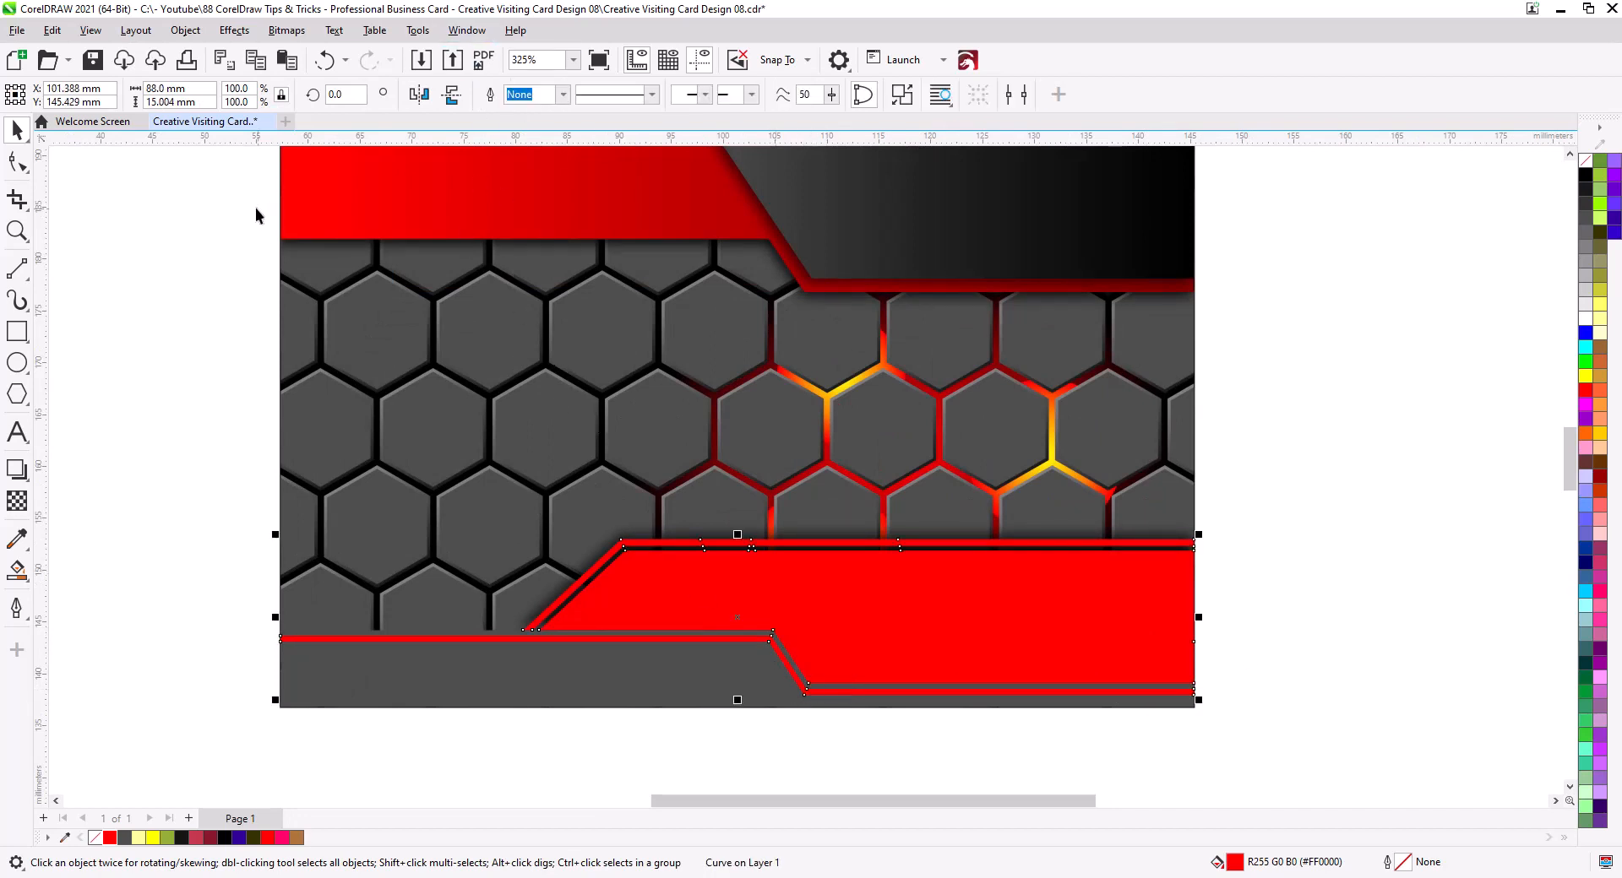
Step: Copy only the fill of the red gradient header onto the combined lower shape
{"action": "left_click", "coordinate": [59, 31]}
{"action": "left_click", "coordinate": [119, 190]}
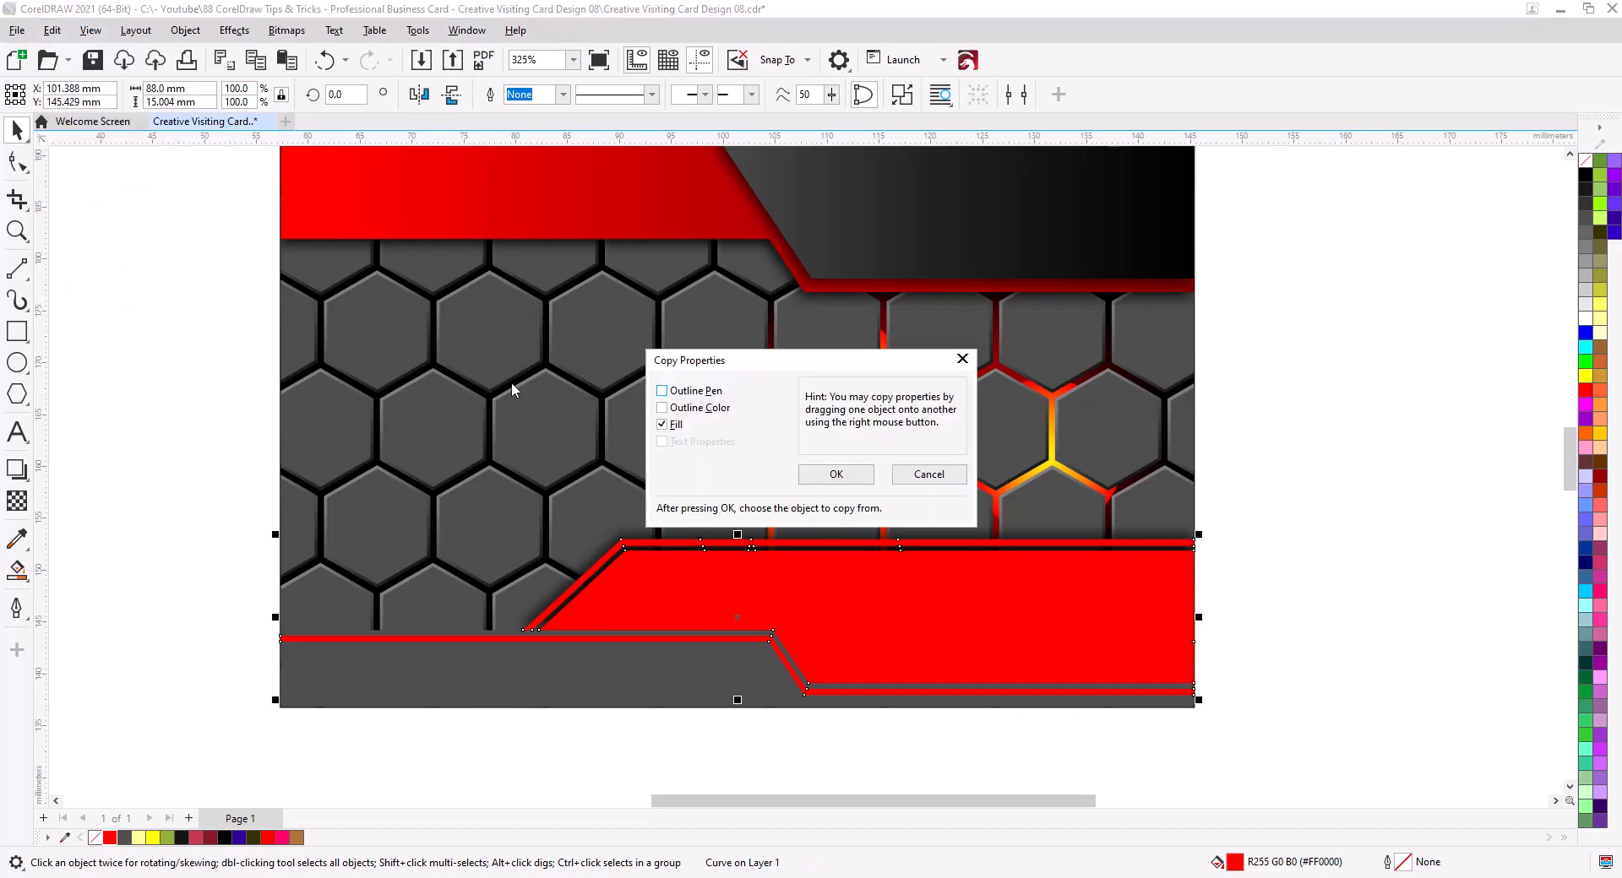
{"action": "left_click", "coordinate": [836, 473]}
{"action": "left_click", "coordinate": [437, 206]}
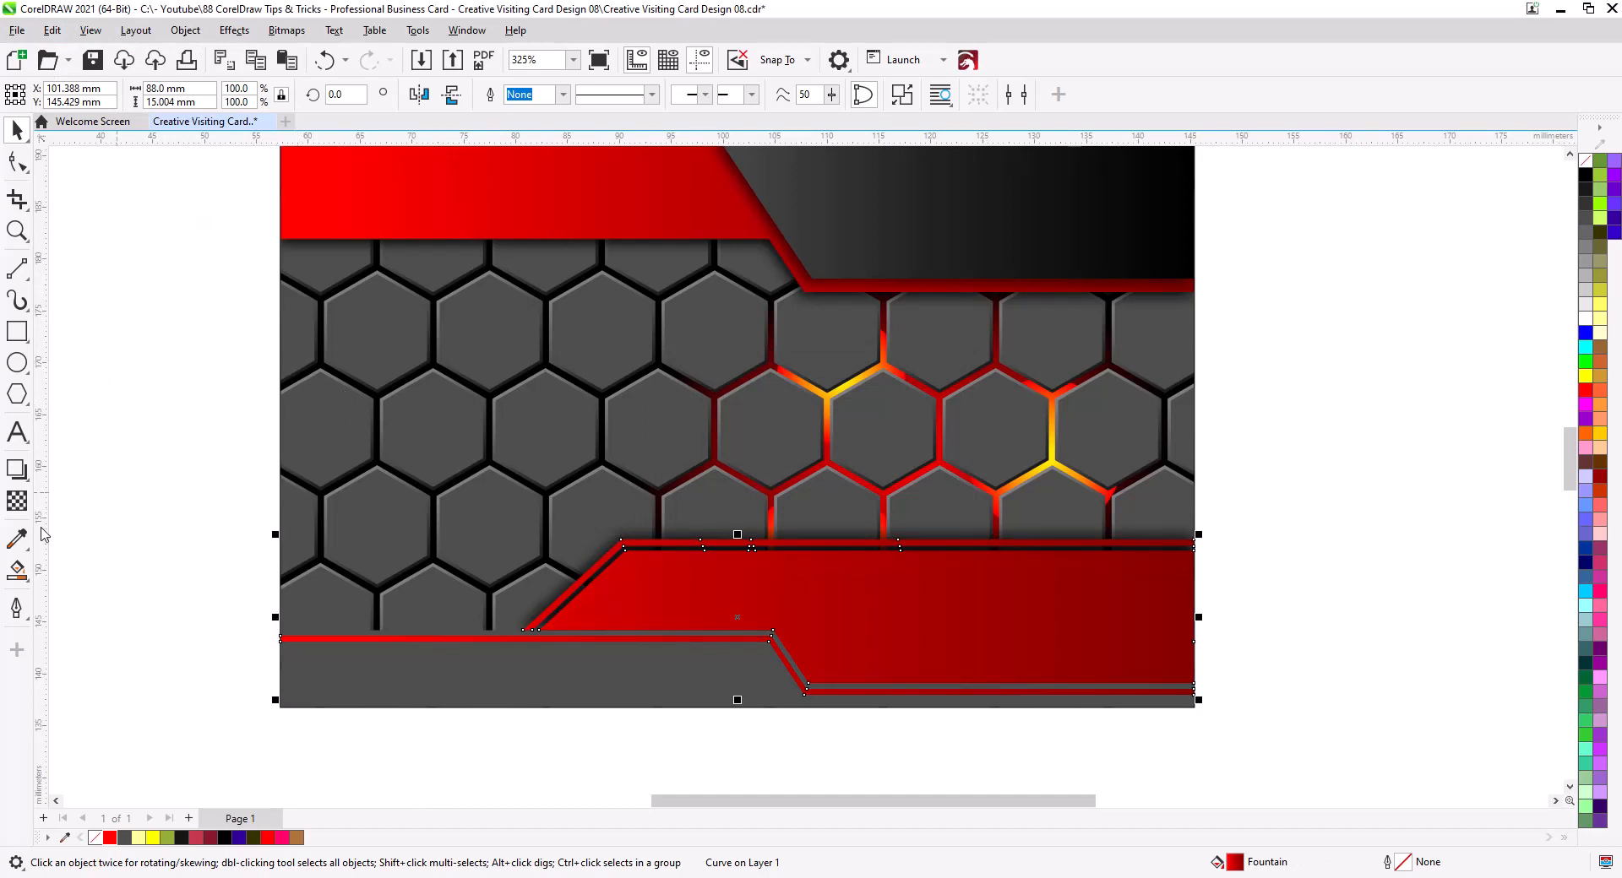
Step: Shift the midpoint of the combined lower shape's red gradient toward its dark end with Interactive Fill, and deselect the shape
{"action": "left_click", "coordinate": [17, 571]}
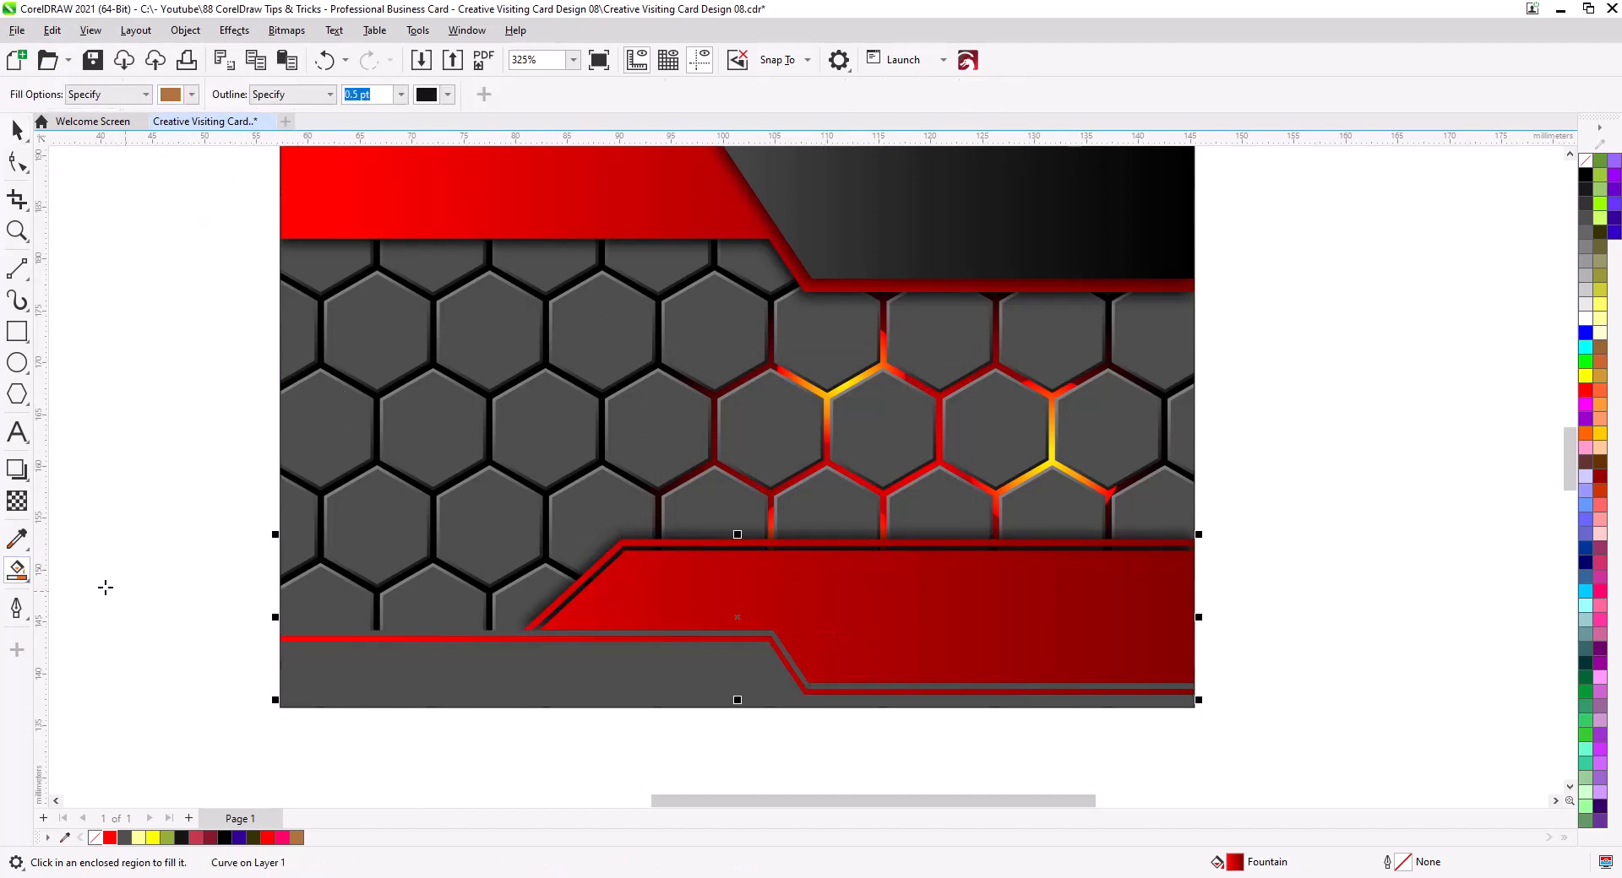
{"action": "left_click", "coordinate": [37, 576]}
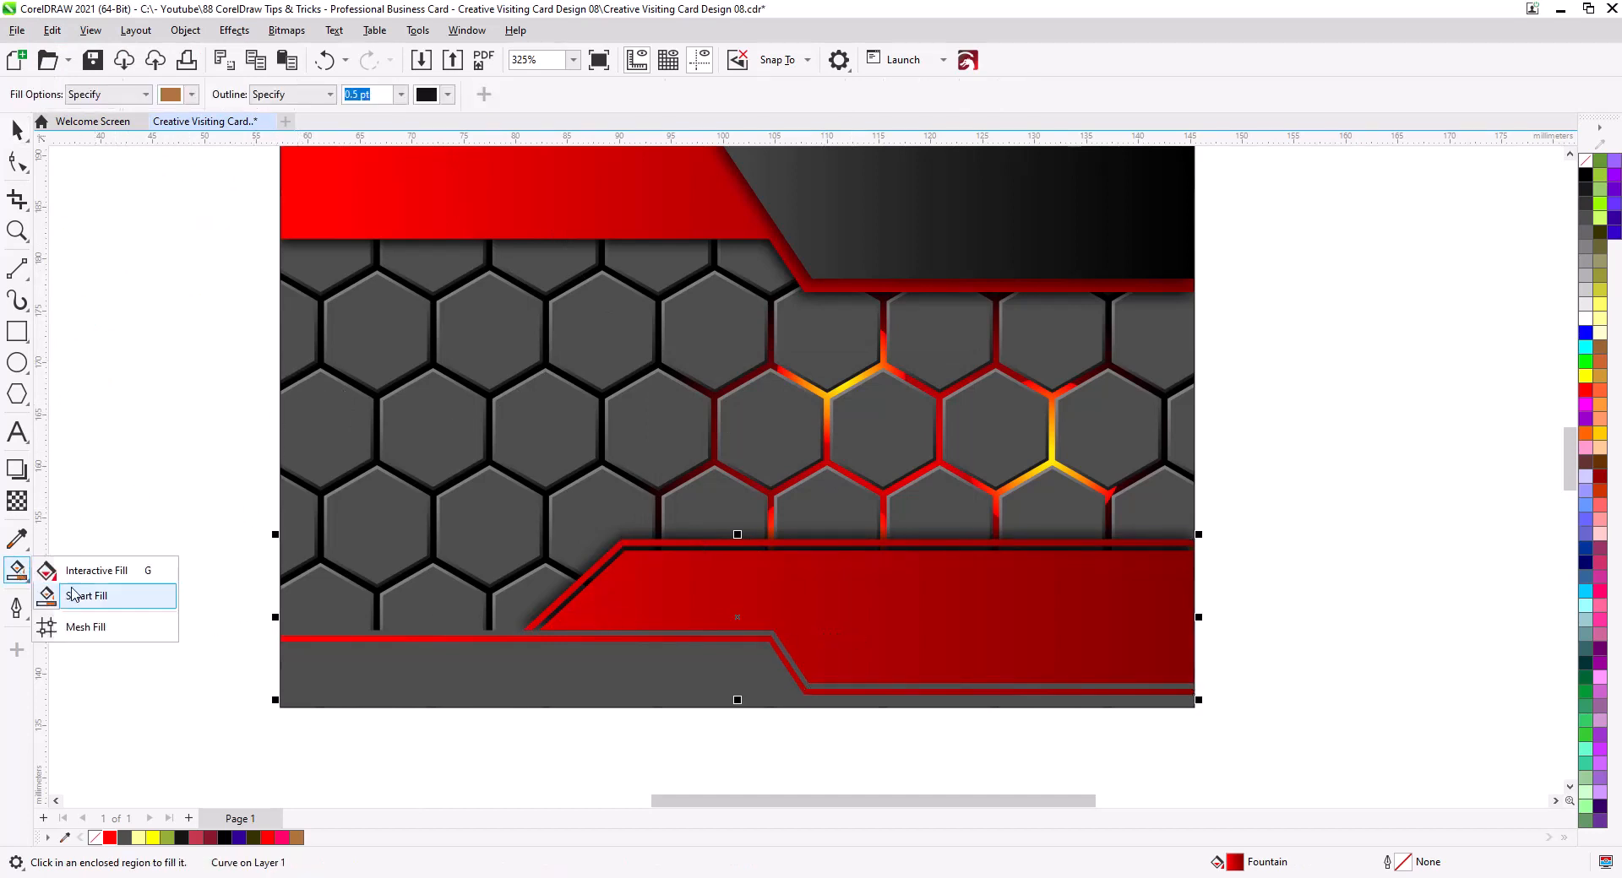
{"action": "left_click", "coordinate": [95, 569]}
{"action": "left_click_drag", "start_coordinate": [677, 593], "coordinate": [1000, 593]}
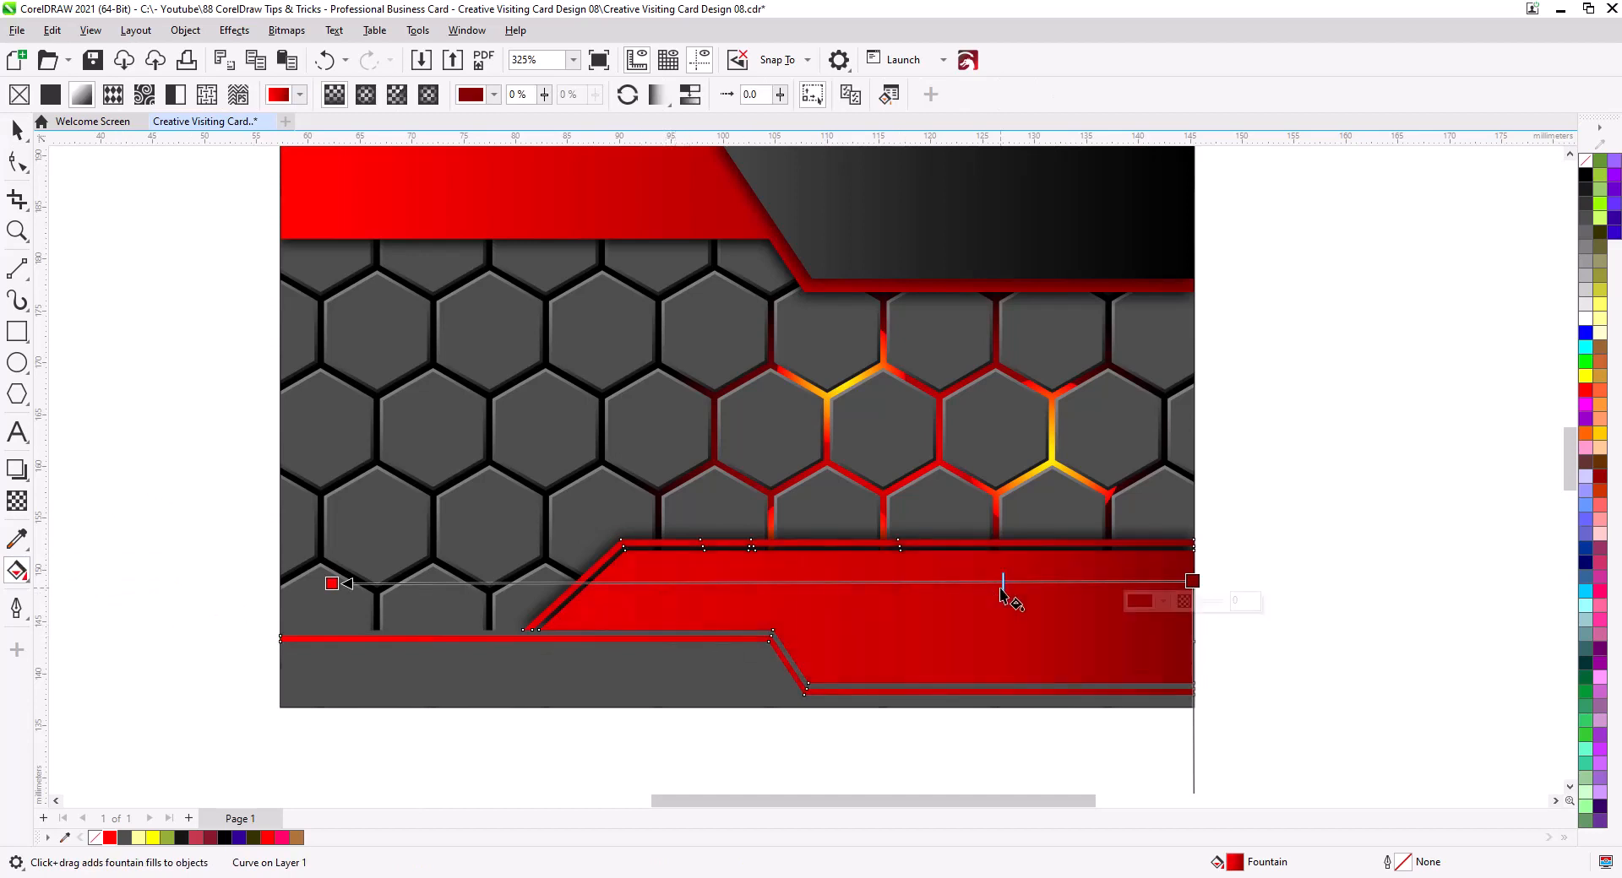
{"action": "left_click", "coordinate": [17, 130]}
{"action": "left_click", "coordinate": [155, 399]}
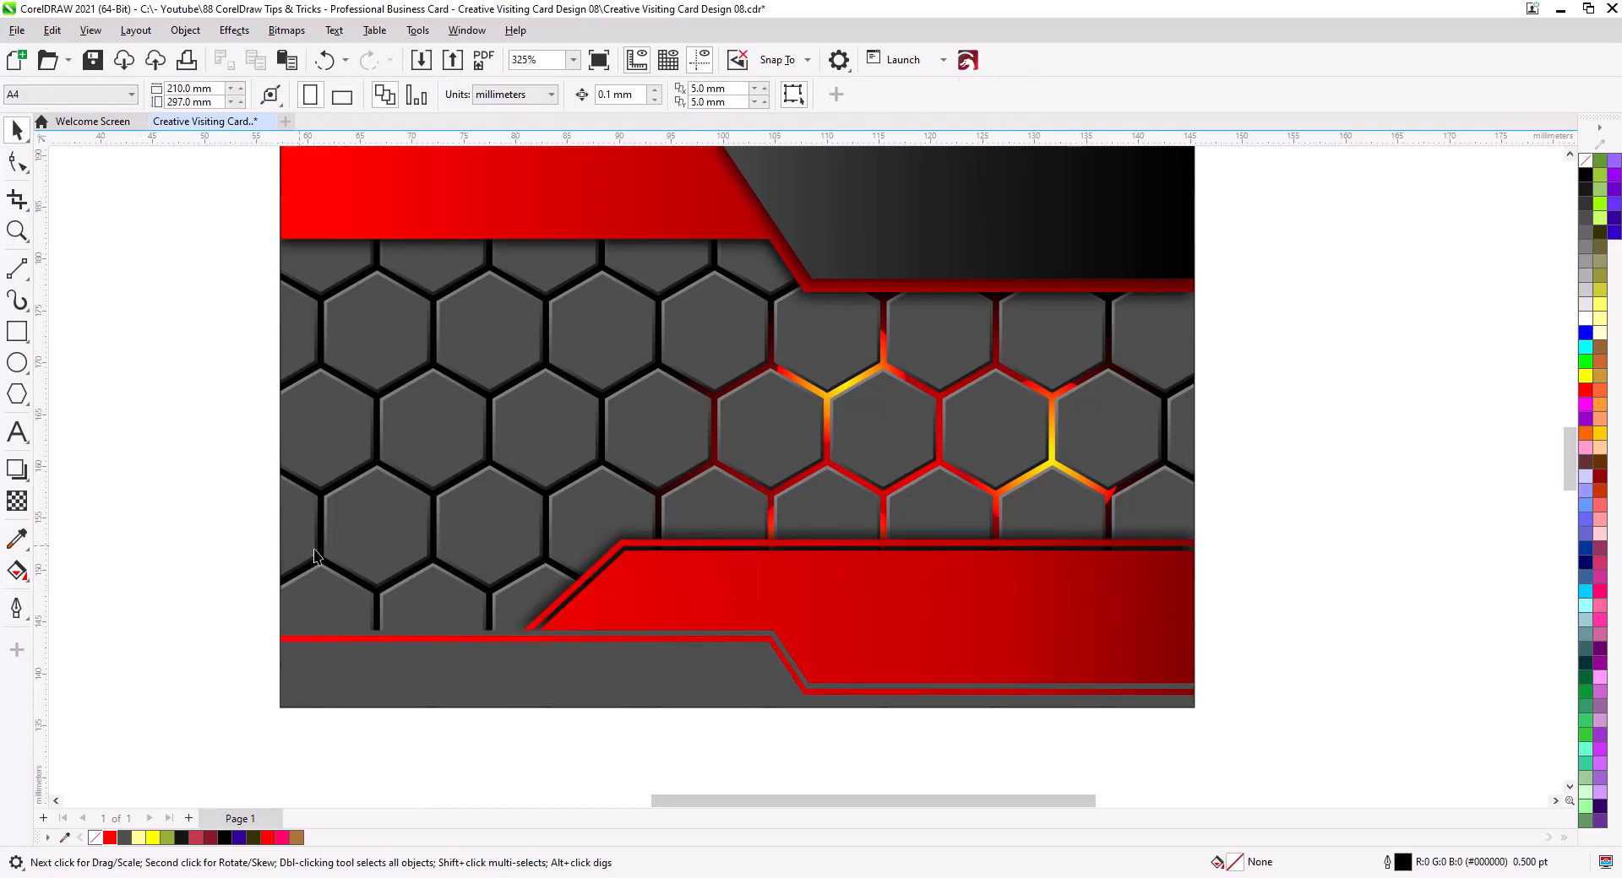
Step: Draw a thin rectangle about 88.4 mm wide and 1.5 mm high along the card's upper edge
{"action": "scroll", "coordinate": [789, 543], "scroll_direction": "down", "scroll_amount": 1}
{"action": "left_click_drag", "start_coordinate": [901, 561], "coordinate": [908, 610]}
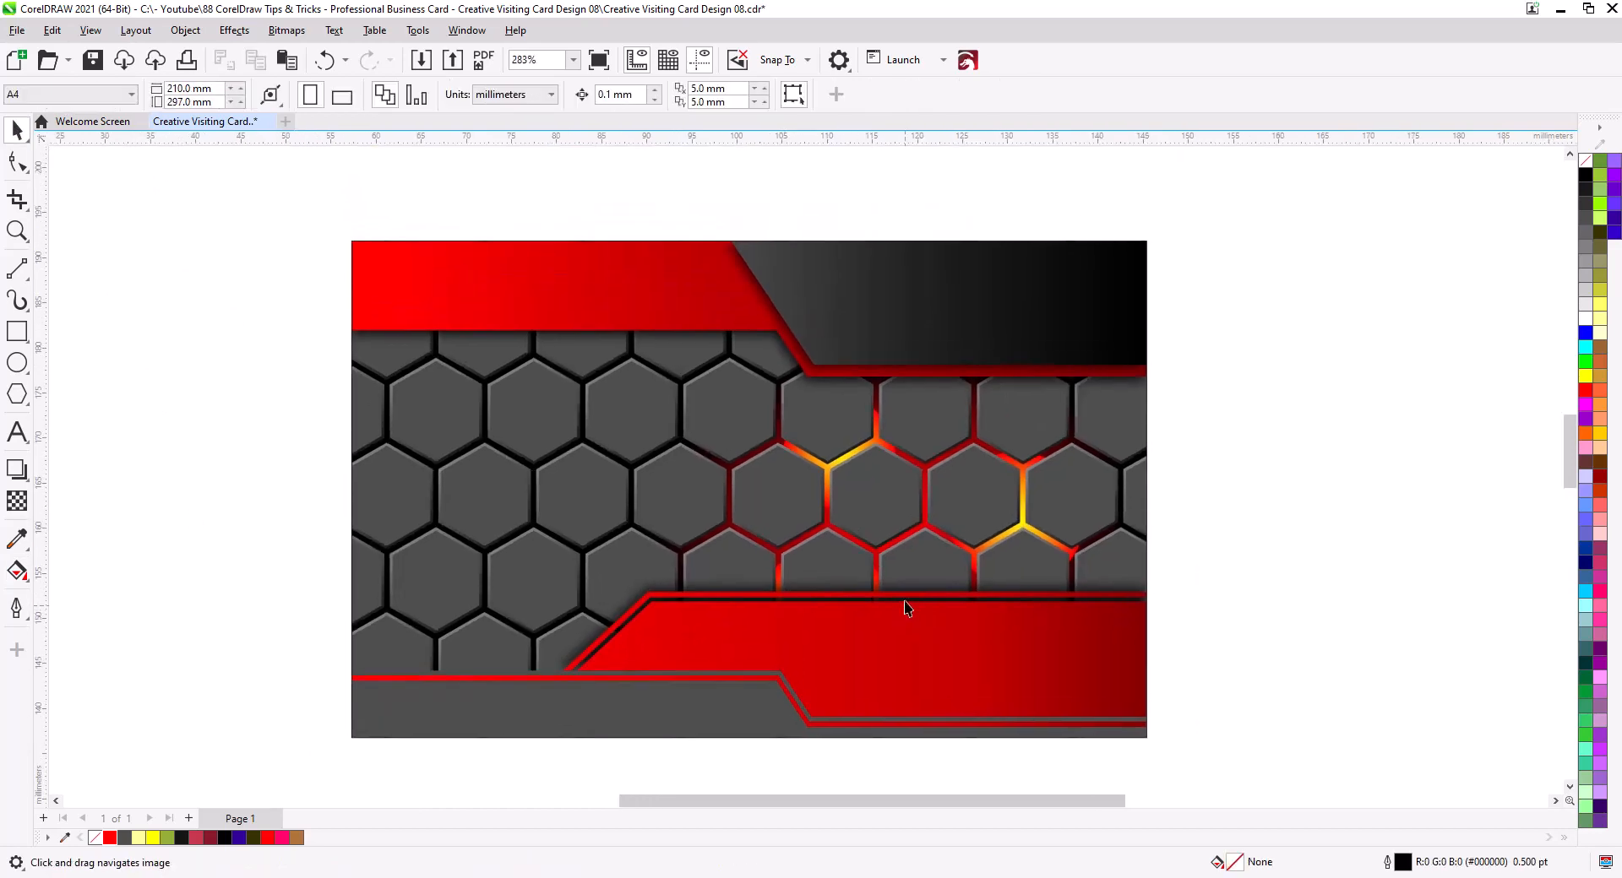
{"action": "left_click_drag", "start_coordinate": [840, 385], "coordinate": [728, 423]}
{"action": "scroll", "coordinate": [828, 436], "scroll_direction": "up", "scroll_amount": 2}
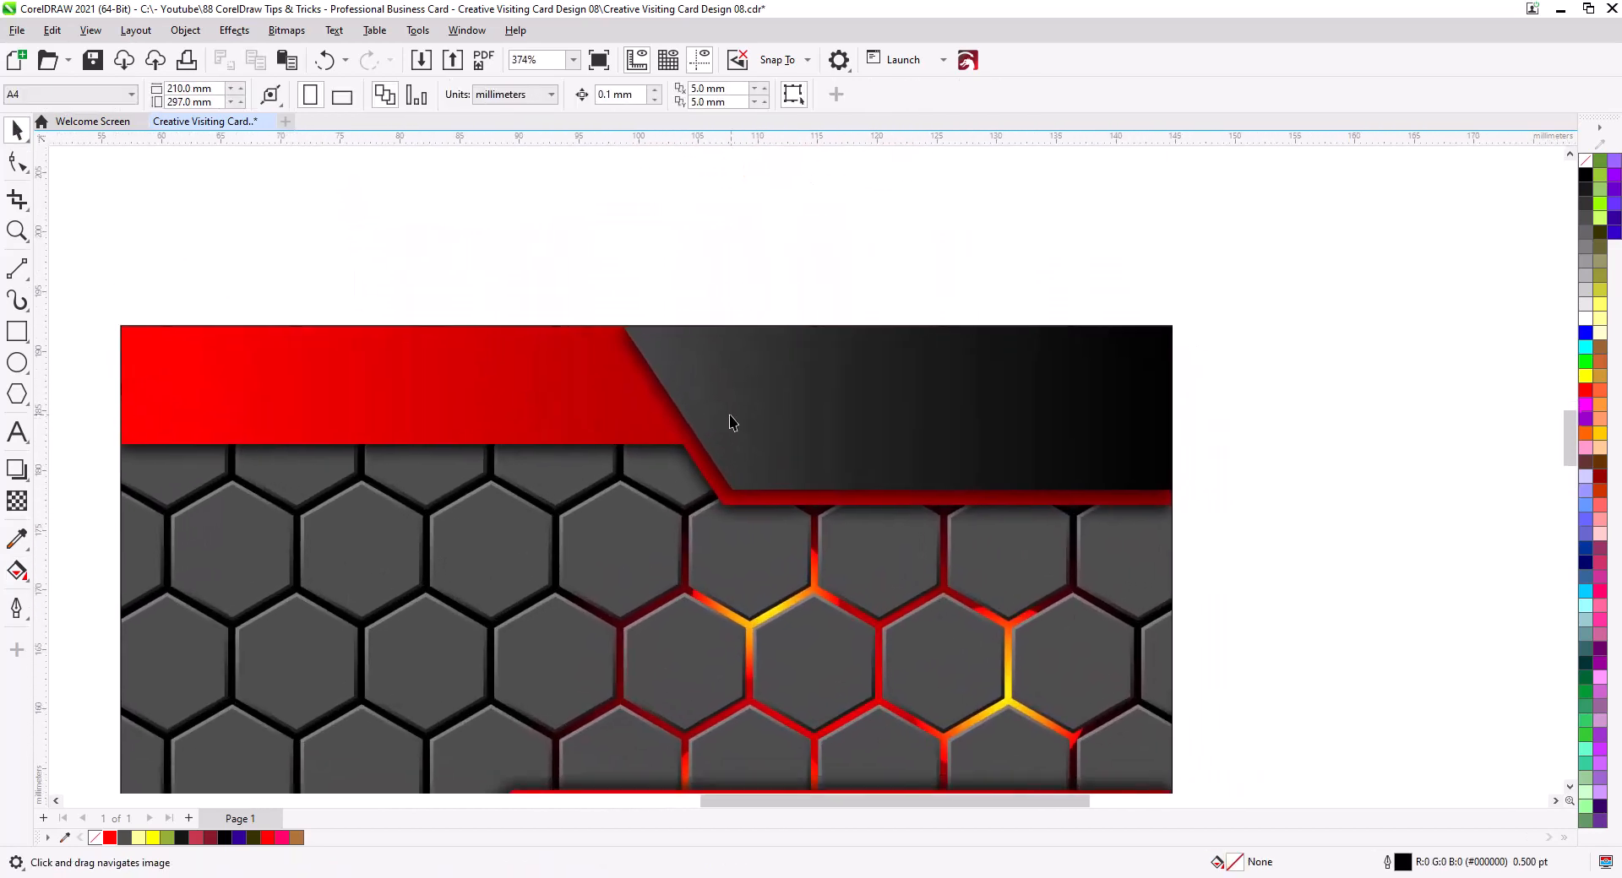
{"action": "left_click", "coordinate": [22, 334]}
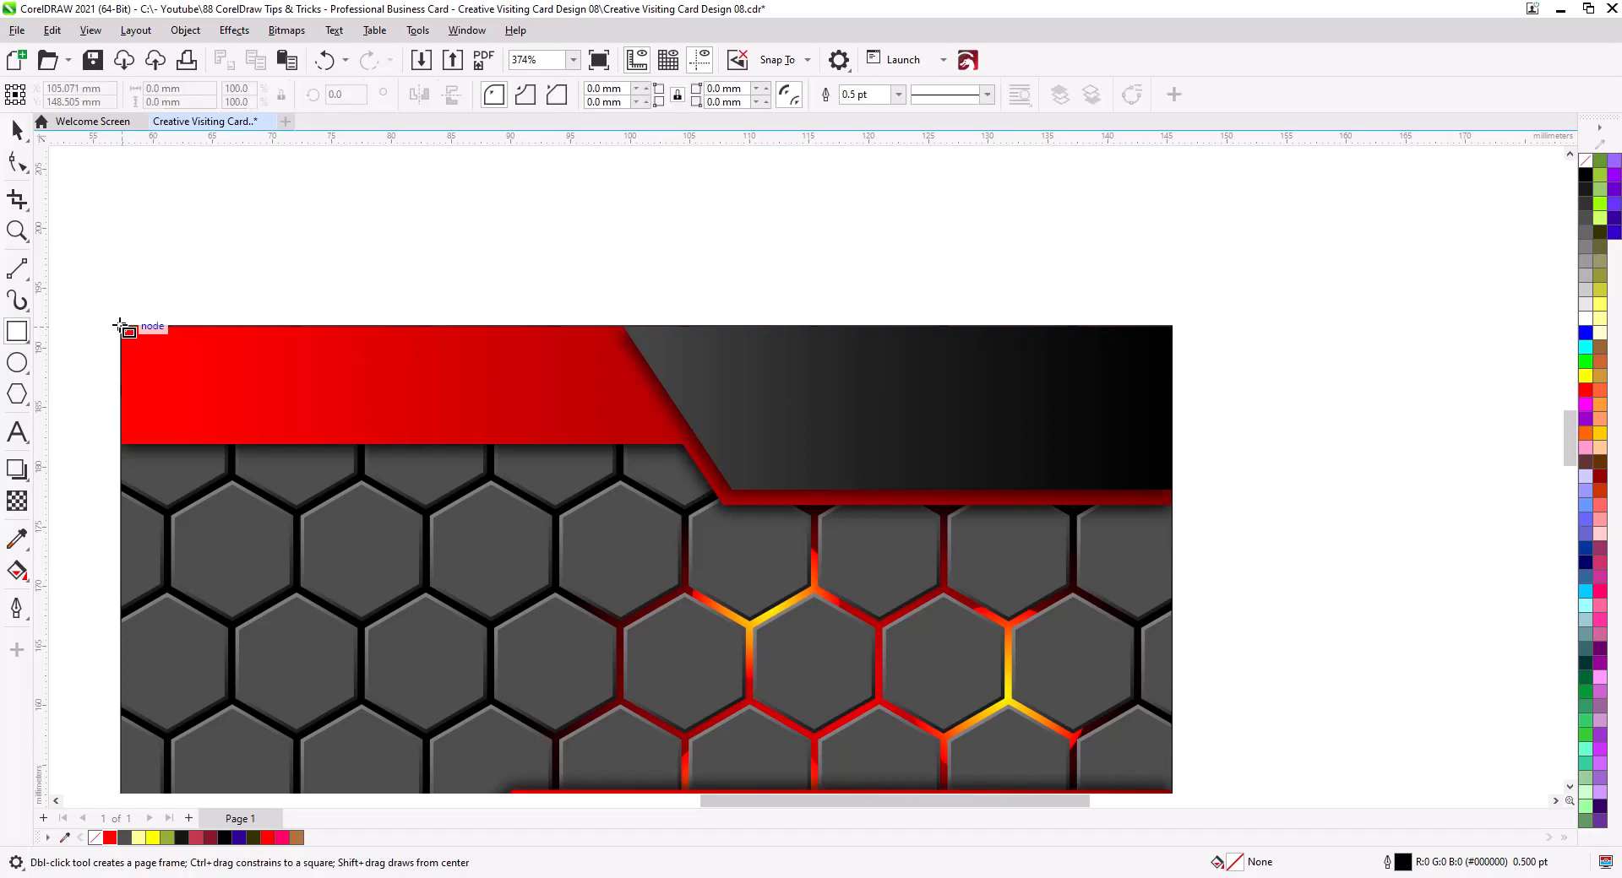
{"action": "left_click_drag", "start_coordinate": [121, 327], "coordinate": [1174, 345]}
{"action": "scroll", "coordinate": [626, 354], "scroll_direction": "up", "scroll_amount": 2}
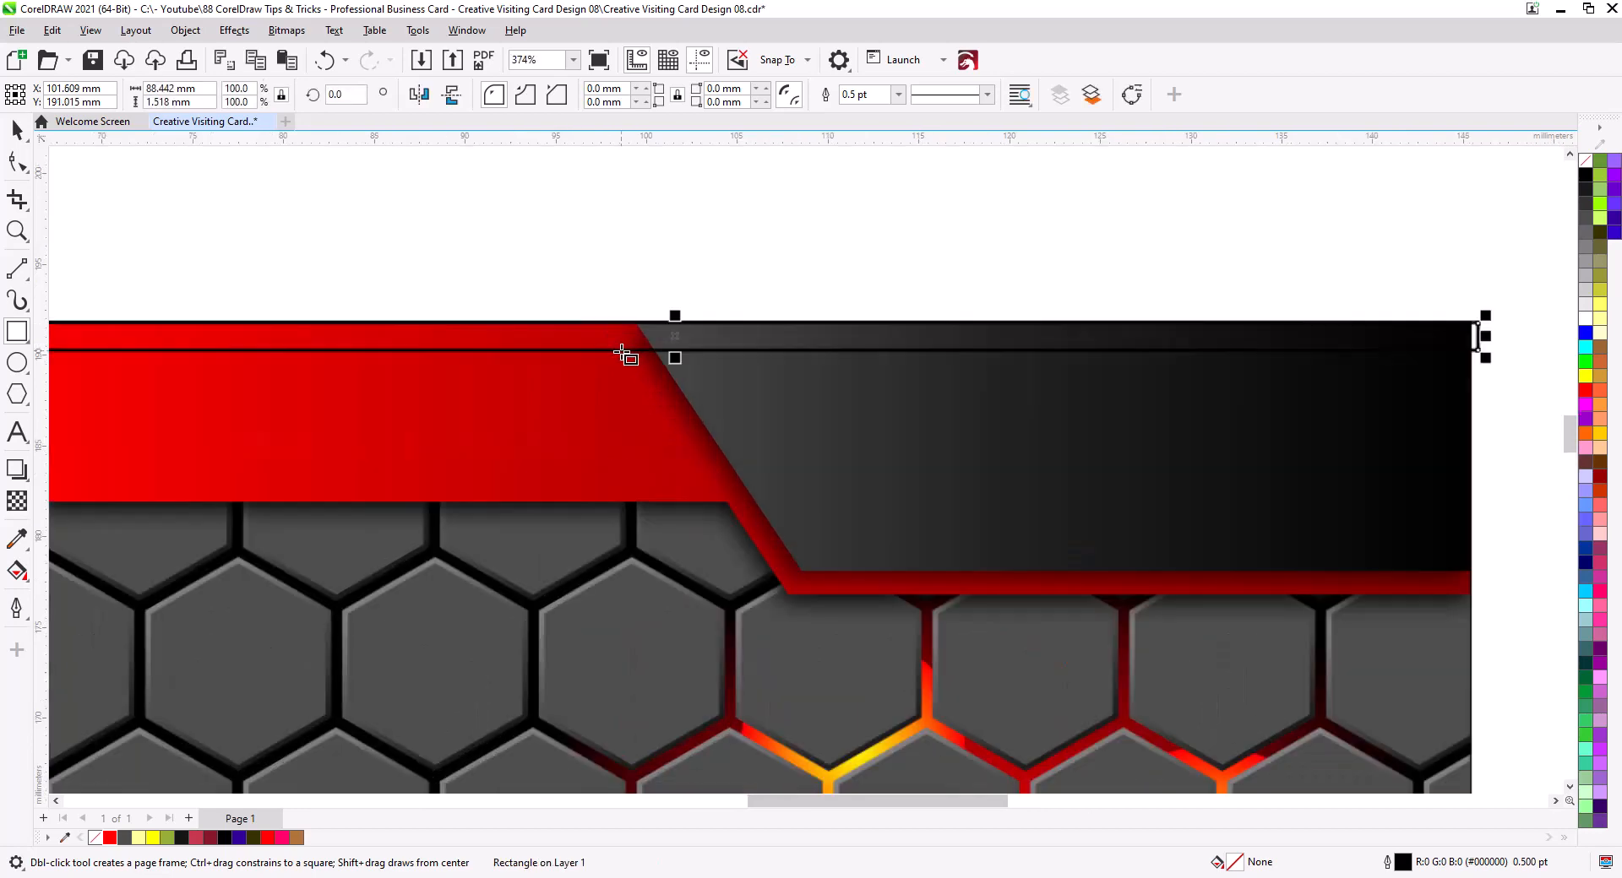
Step: Give the thin rectangle a vertical fountain fill from mid grey at its upper edge to white at its lower edge
{"action": "left_click", "coordinate": [17, 571]}
{"action": "left_click_drag", "start_coordinate": [539, 315], "coordinate": [539, 365]}
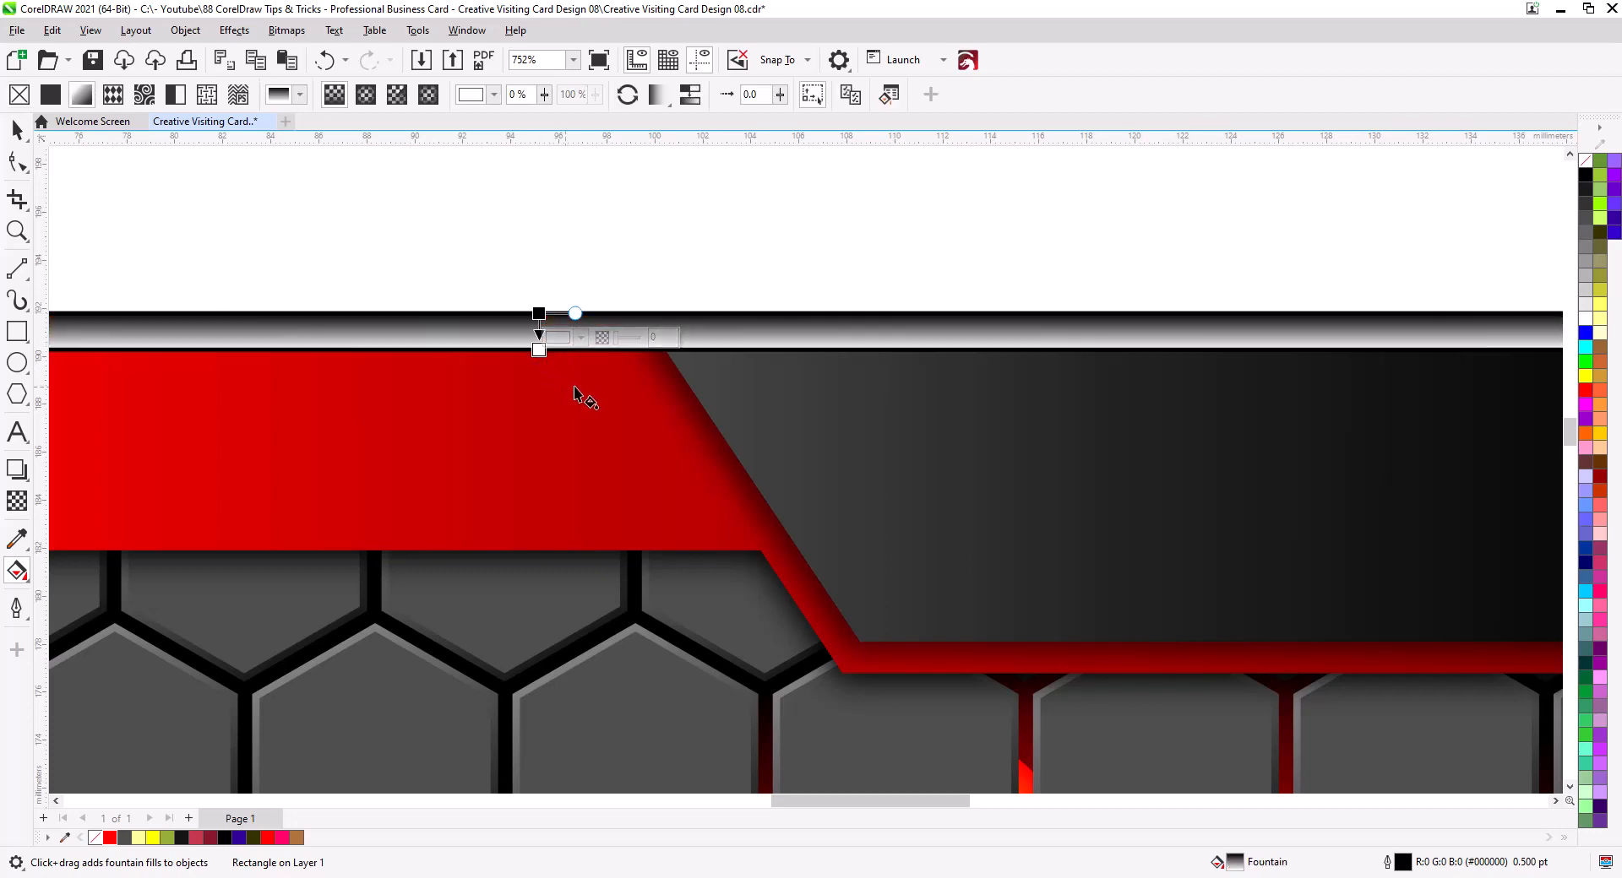
{"action": "left_click", "coordinate": [541, 314]}
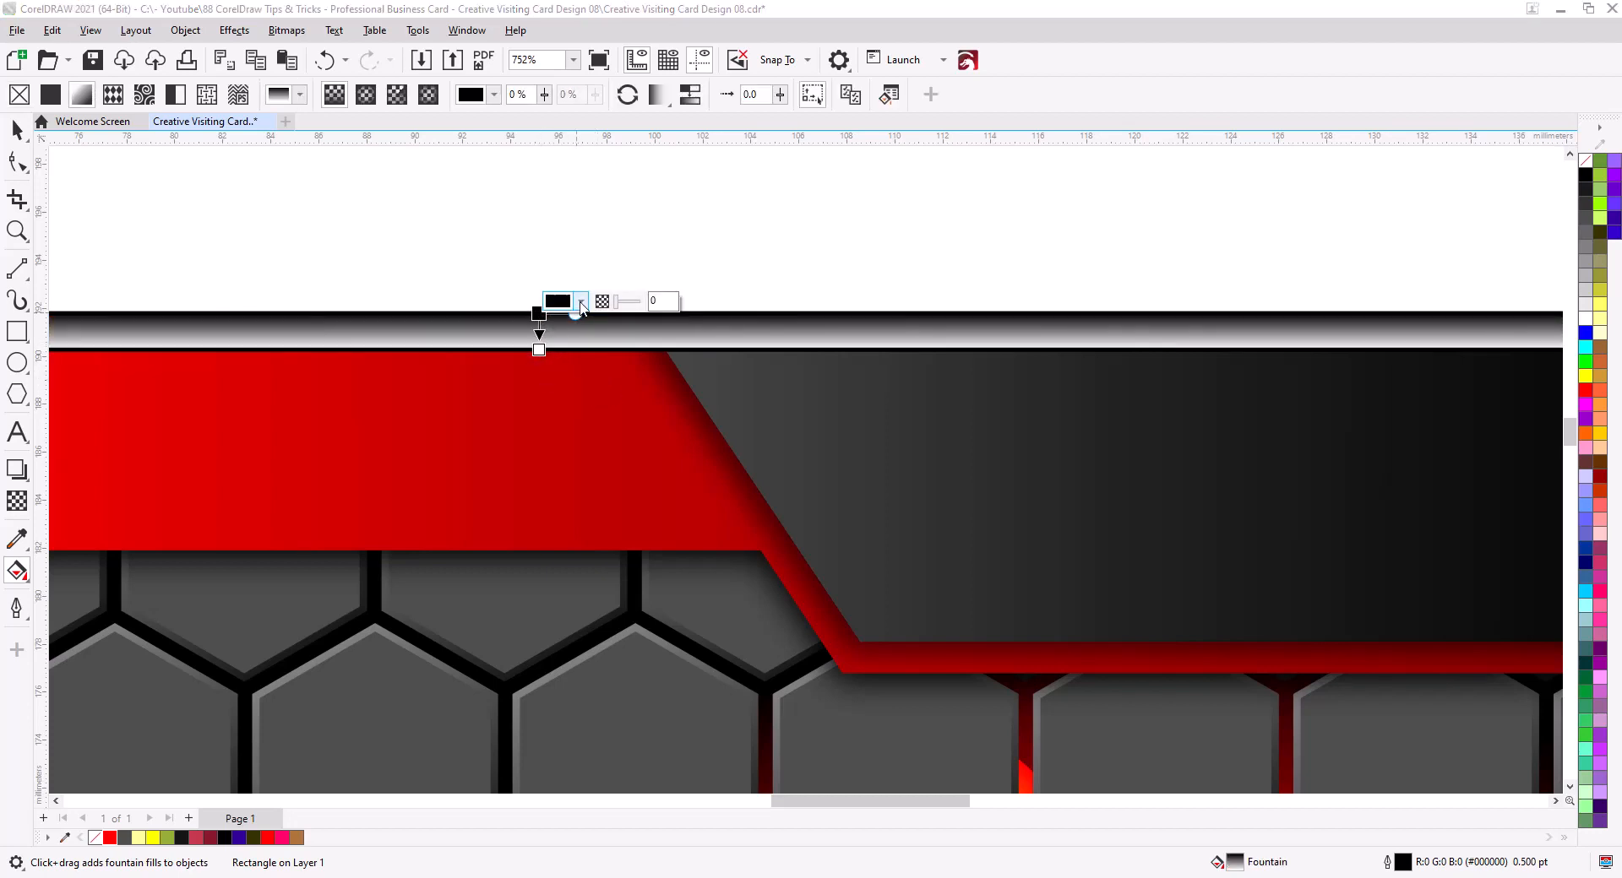
{"action": "left_click", "coordinate": [580, 301]}
{"action": "left_click", "coordinate": [609, 335]}
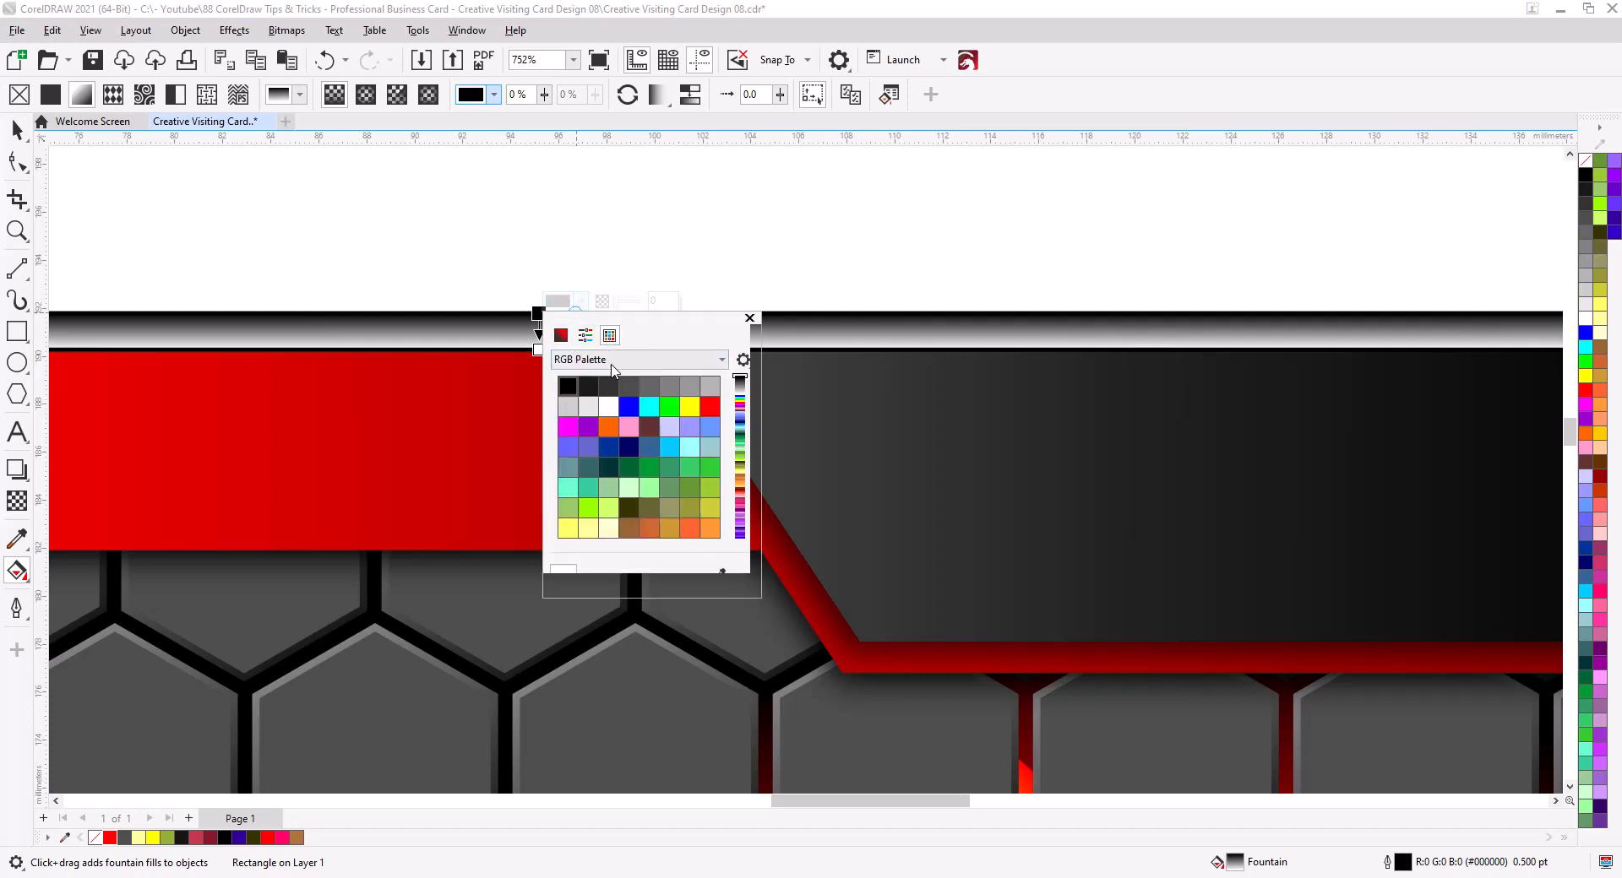
{"action": "left_click", "coordinate": [648, 388]}
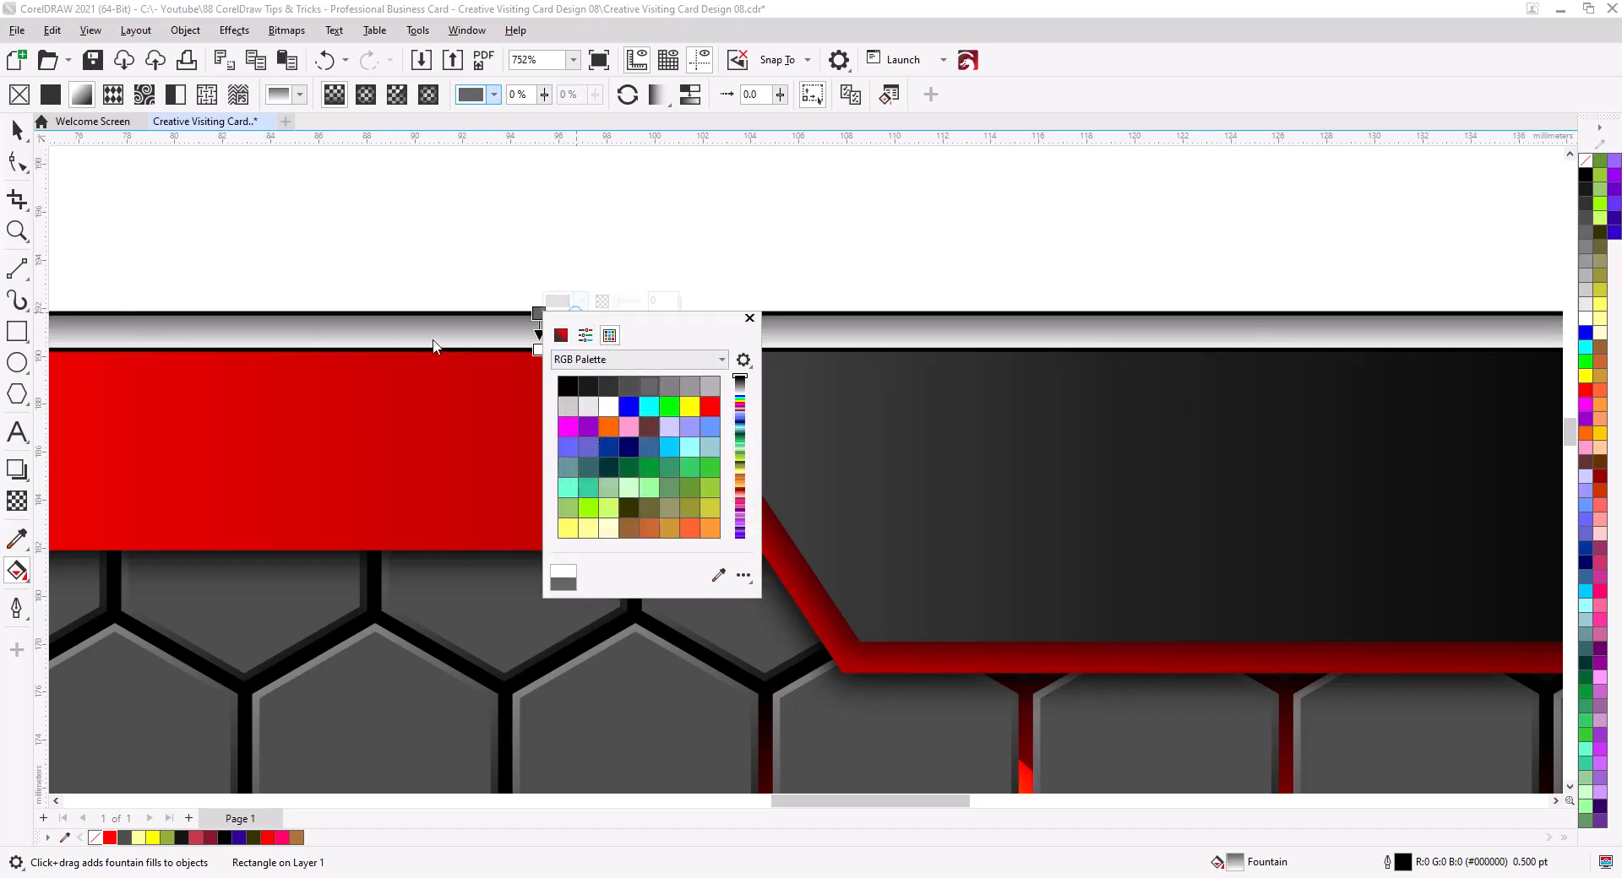
{"action": "left_click", "coordinate": [748, 318]}
Step: Shift the thin strip's gradient midpoint toward its grey upper end and remove the strip's outline
{"action": "scroll", "coordinate": [547, 338], "scroll_direction": "up", "scroll_amount": 5}
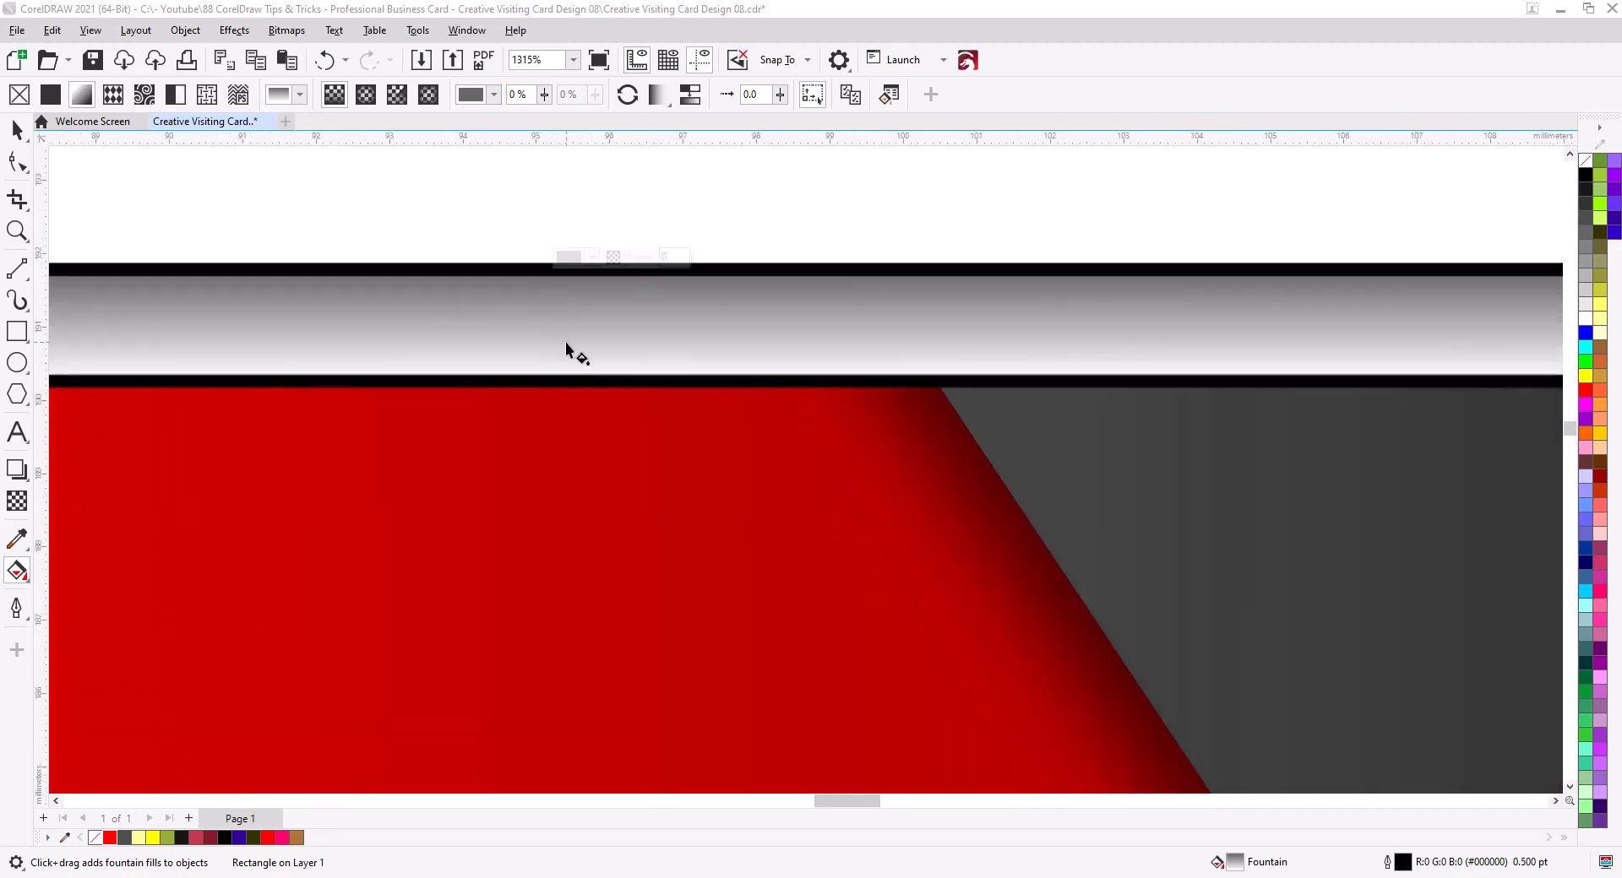
{"action": "left_click_drag", "start_coordinate": [551, 326], "coordinate": [550, 302]}
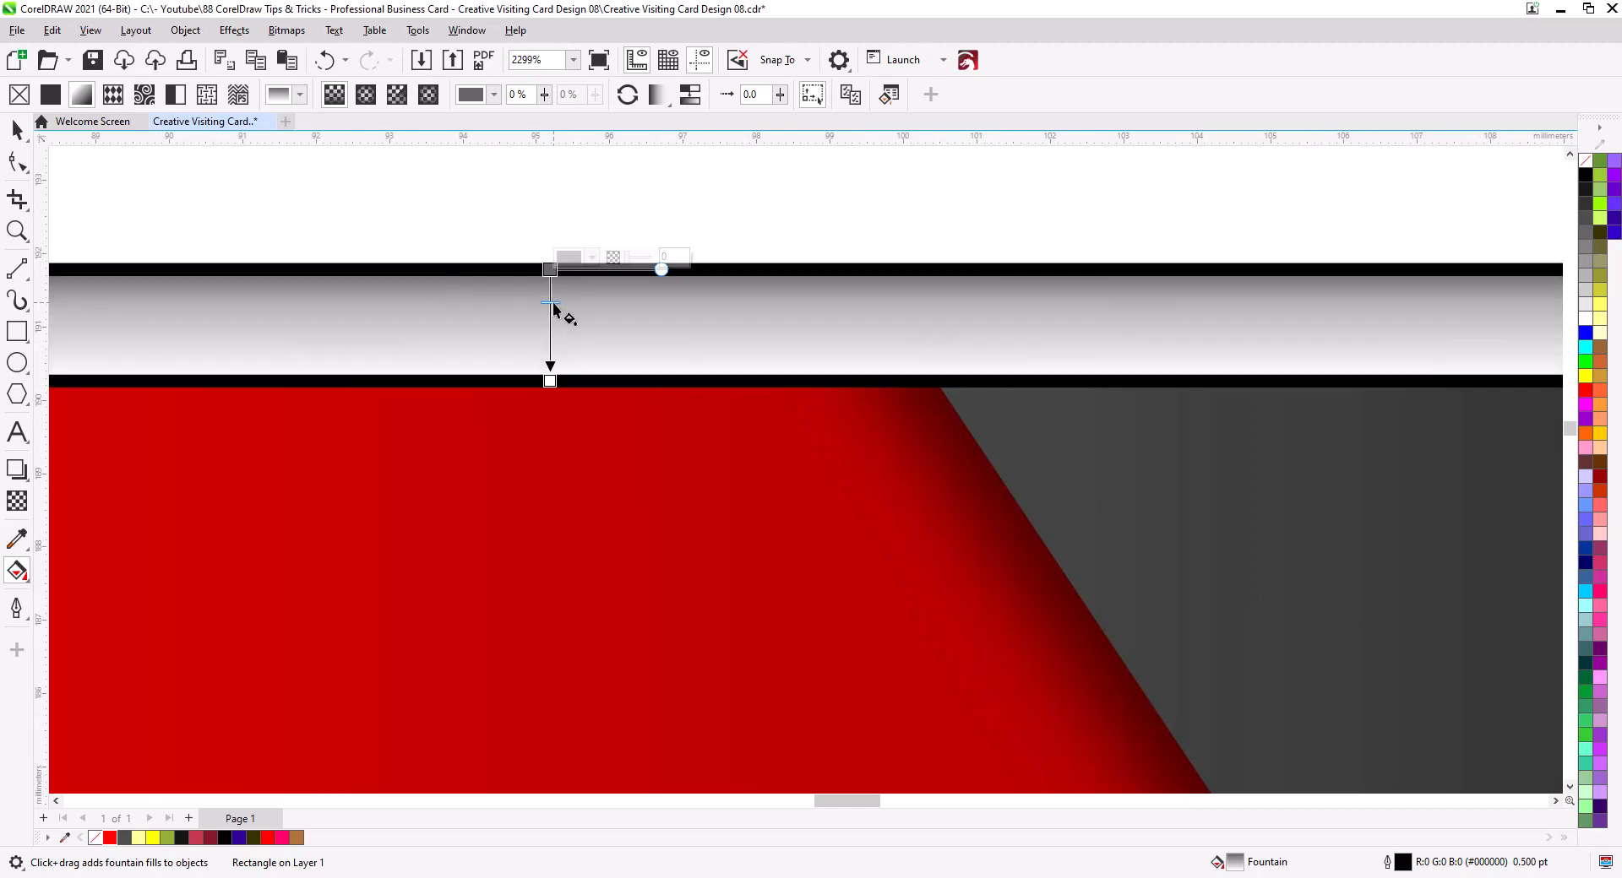
{"action": "scroll", "coordinate": [511, 345], "scroll_direction": "down", "scroll_amount": 9}
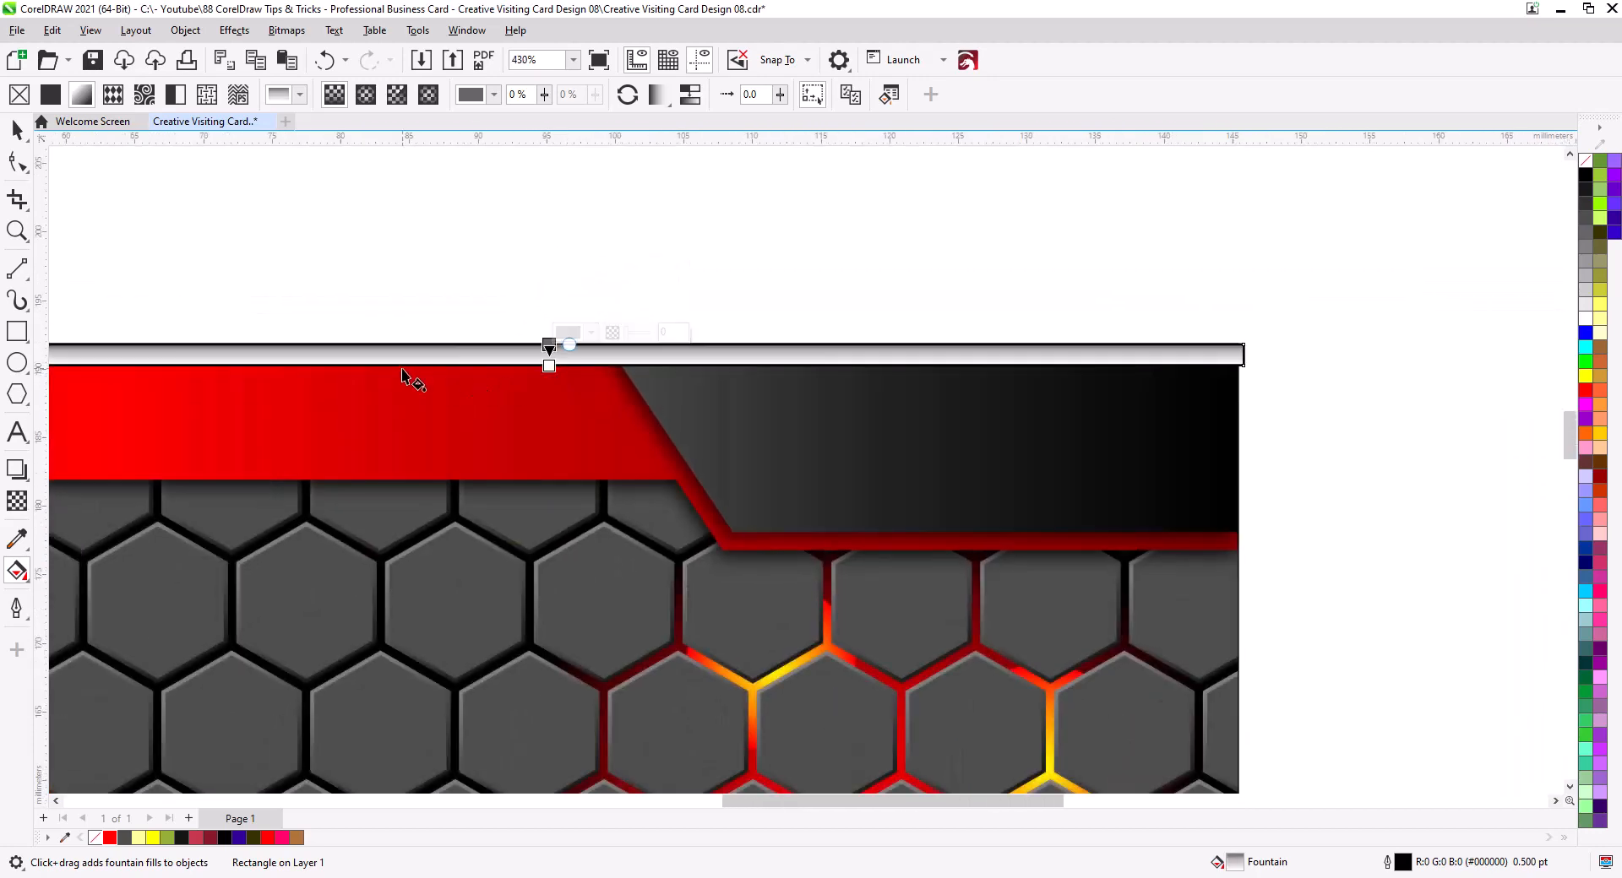
{"action": "left_click_drag", "start_coordinate": [374, 370], "coordinate": [497, 388]}
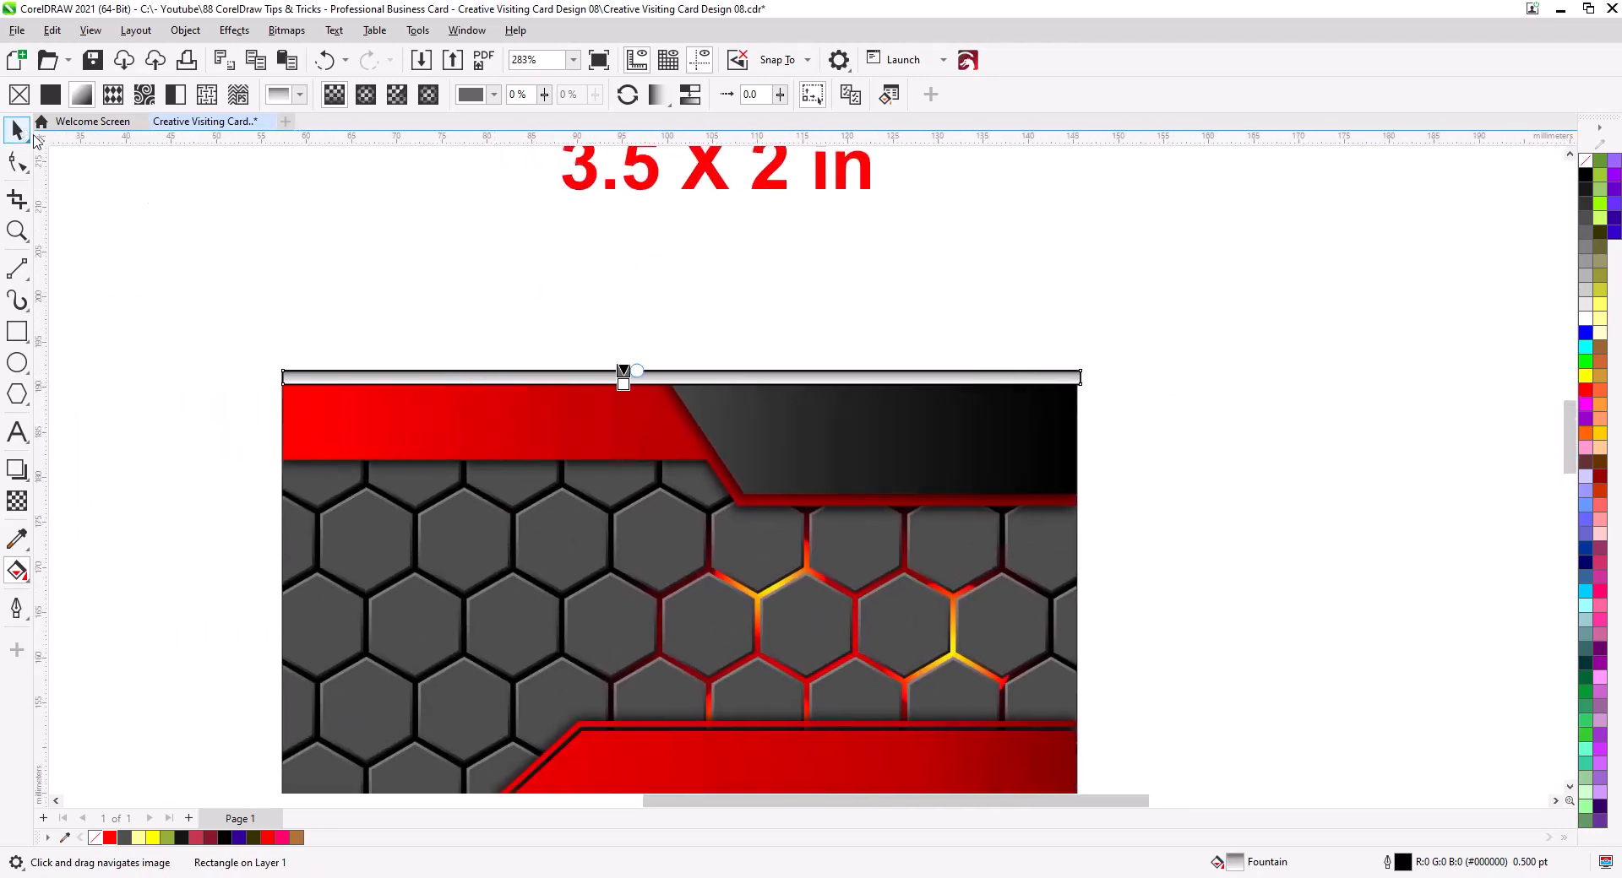
{"action": "left_click", "coordinate": [19, 131]}
{"action": "right_click", "coordinate": [1585, 163]}
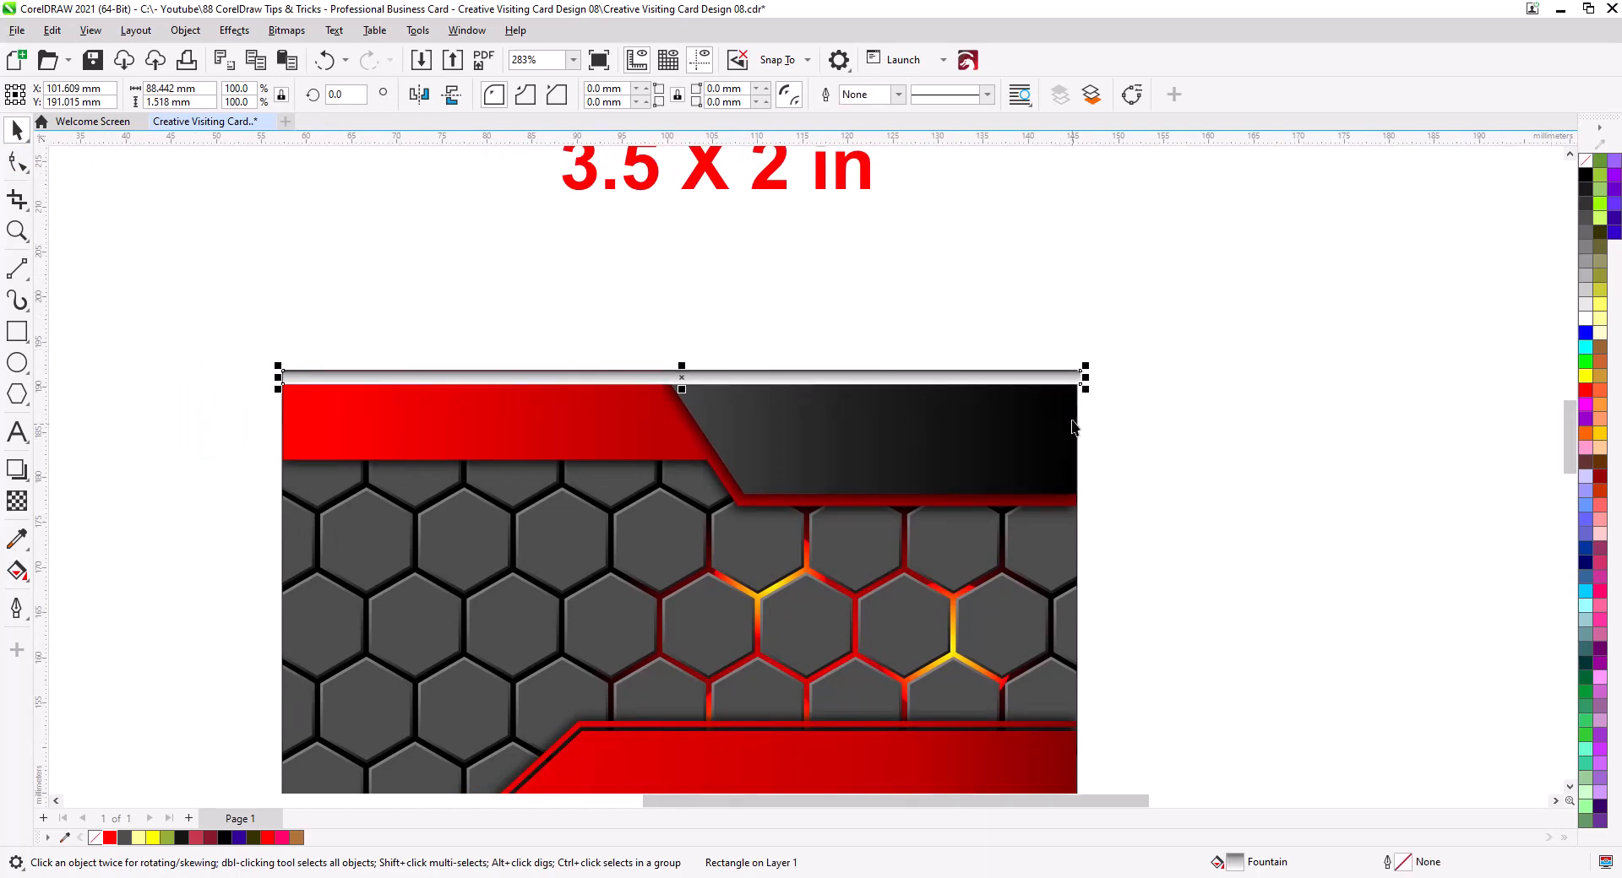
Step: Narrow the grey gradient strip to 88 mm so its ends match the card's side edges
{"action": "scroll", "coordinate": [1072, 426], "scroll_direction": "up", "scroll_amount": 3}
{"action": "left_click", "coordinate": [1087, 324]}
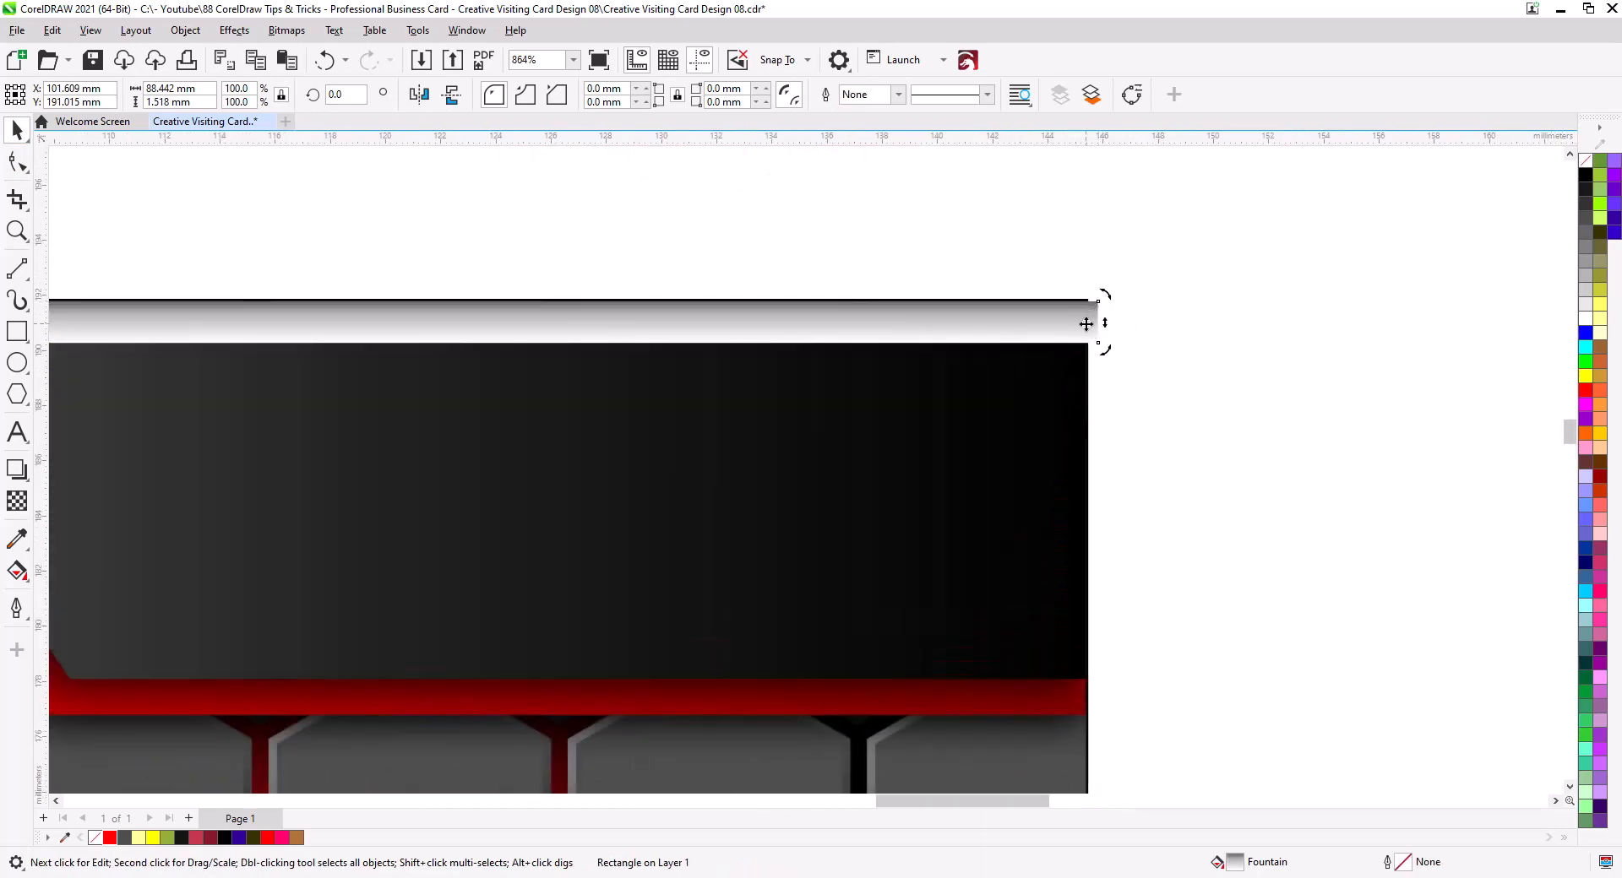
{"action": "left_click", "coordinate": [1090, 325]}
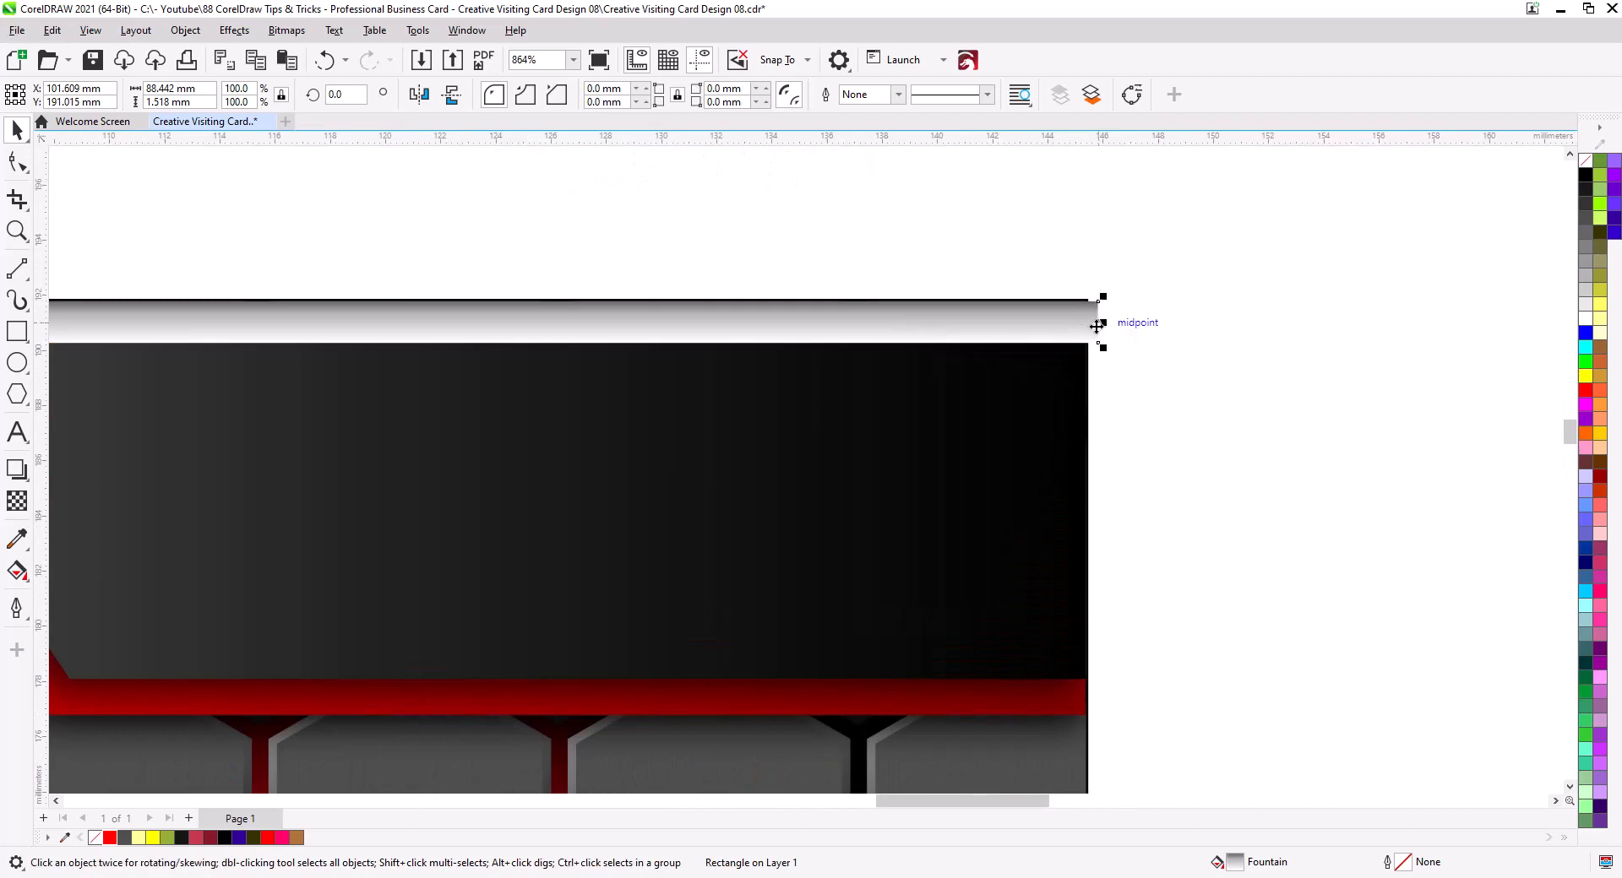
{"action": "left_click_drag", "start_coordinate": [1104, 327], "coordinate": [1091, 326]}
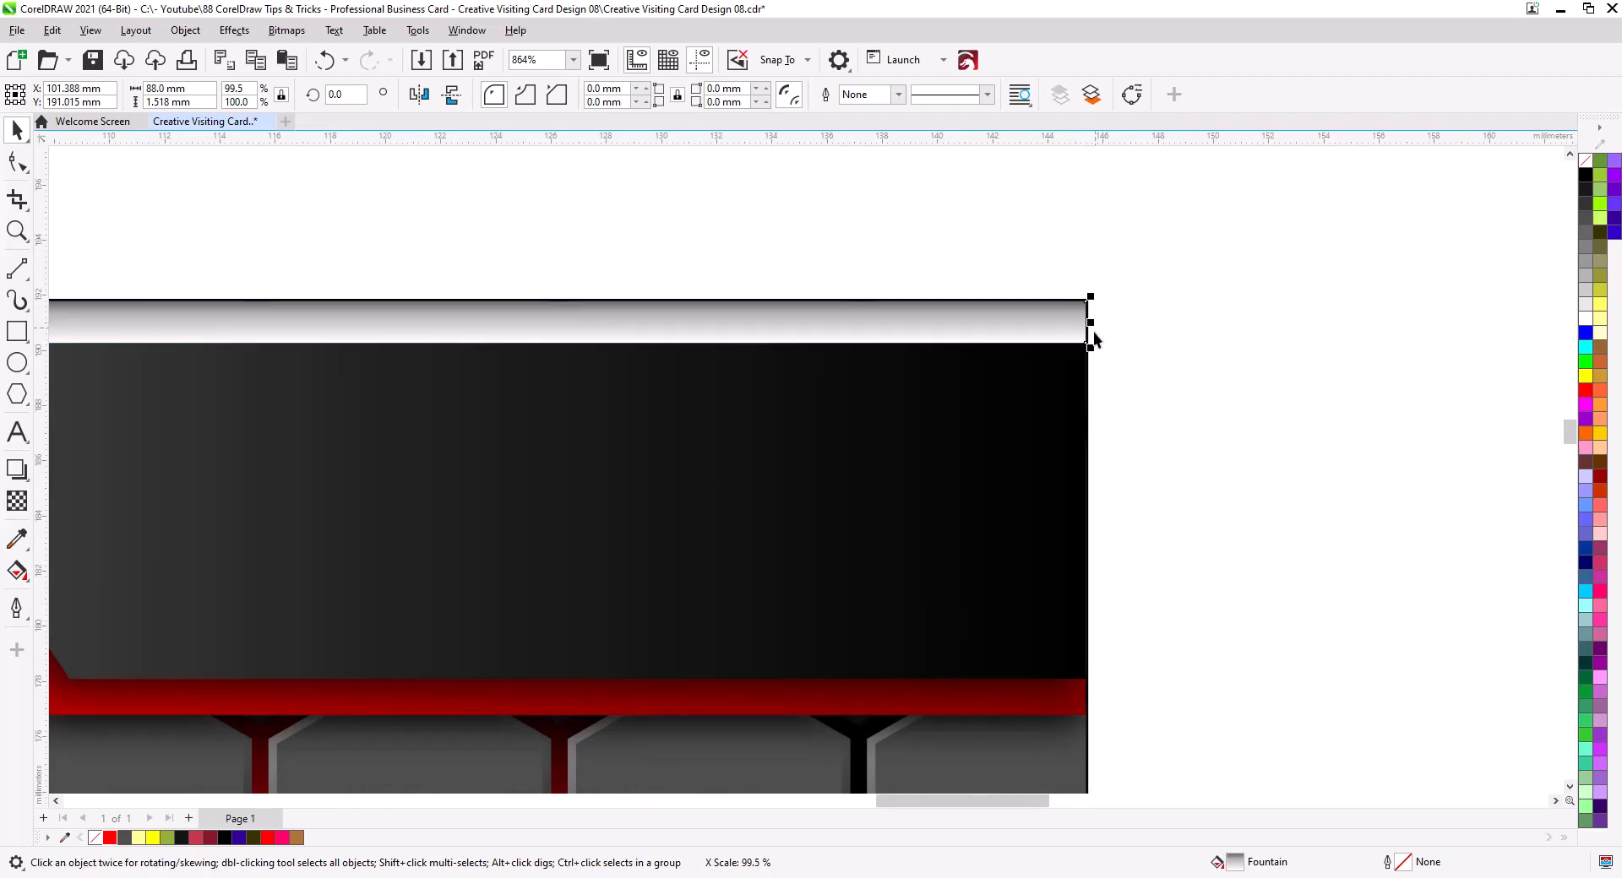
{"action": "scroll", "coordinate": [835, 345], "scroll_direction": "down", "scroll_amount": 4}
{"action": "left_click_drag", "start_coordinate": [364, 422], "coordinate": [648, 470]}
{"action": "scroll", "coordinate": [435, 363], "scroll_direction": "up", "scroll_amount": 4}
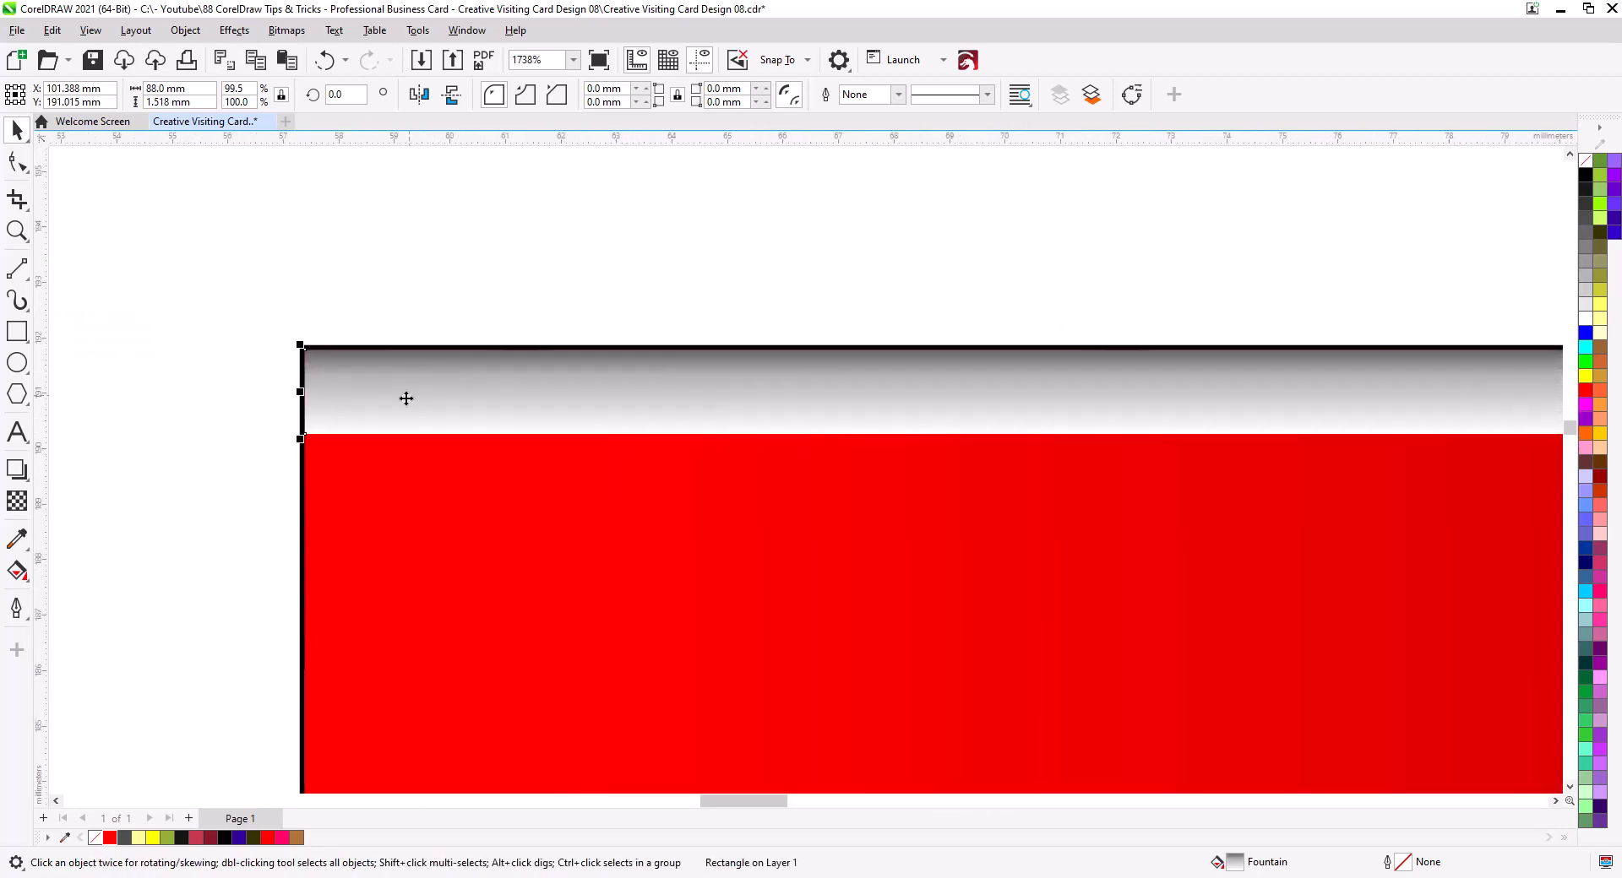
Step: Remove the outline from the card's 88 × 55 mm PowerClip rectangle
{"action": "left_click", "coordinate": [393, 539]}
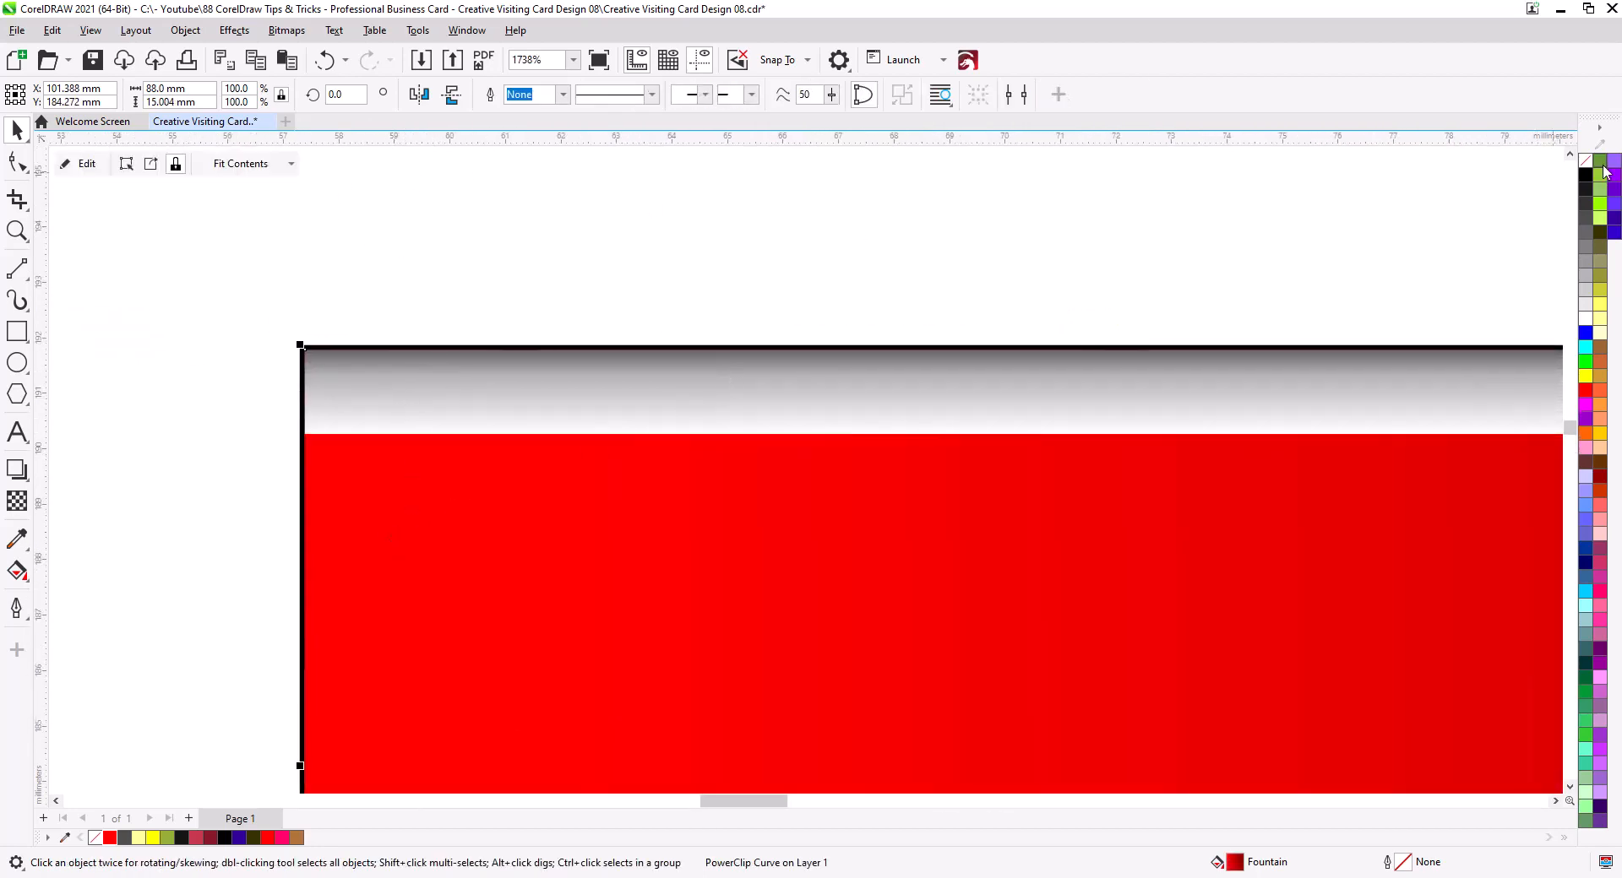
{"action": "scroll", "coordinate": [782, 261], "scroll_direction": "down", "scroll_amount": 2}
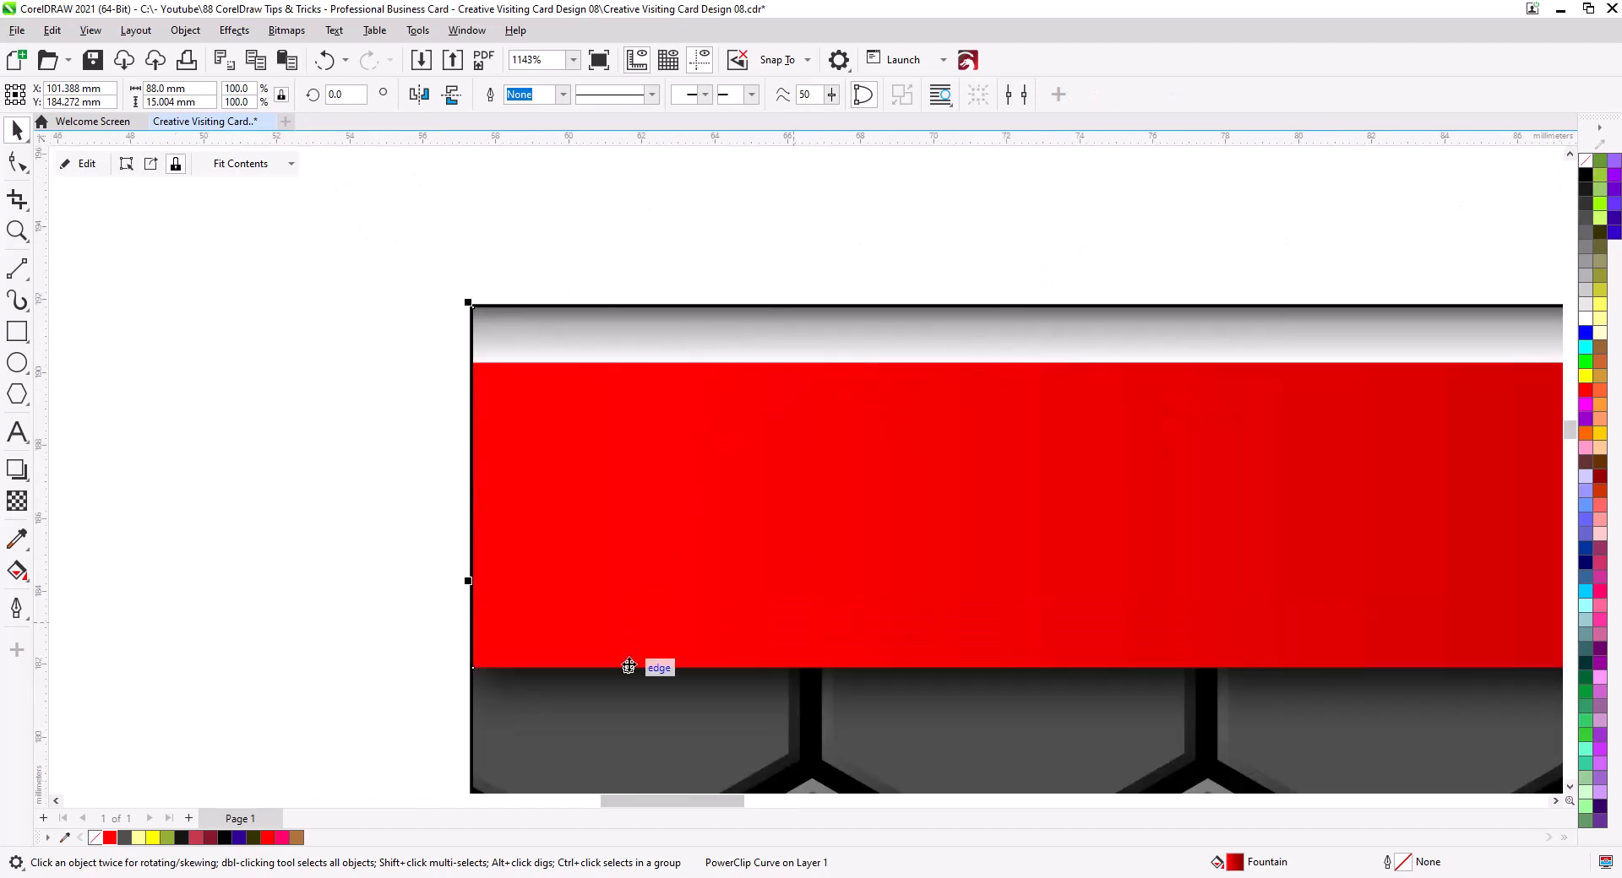
{"action": "right_click", "coordinate": [1586, 162]}
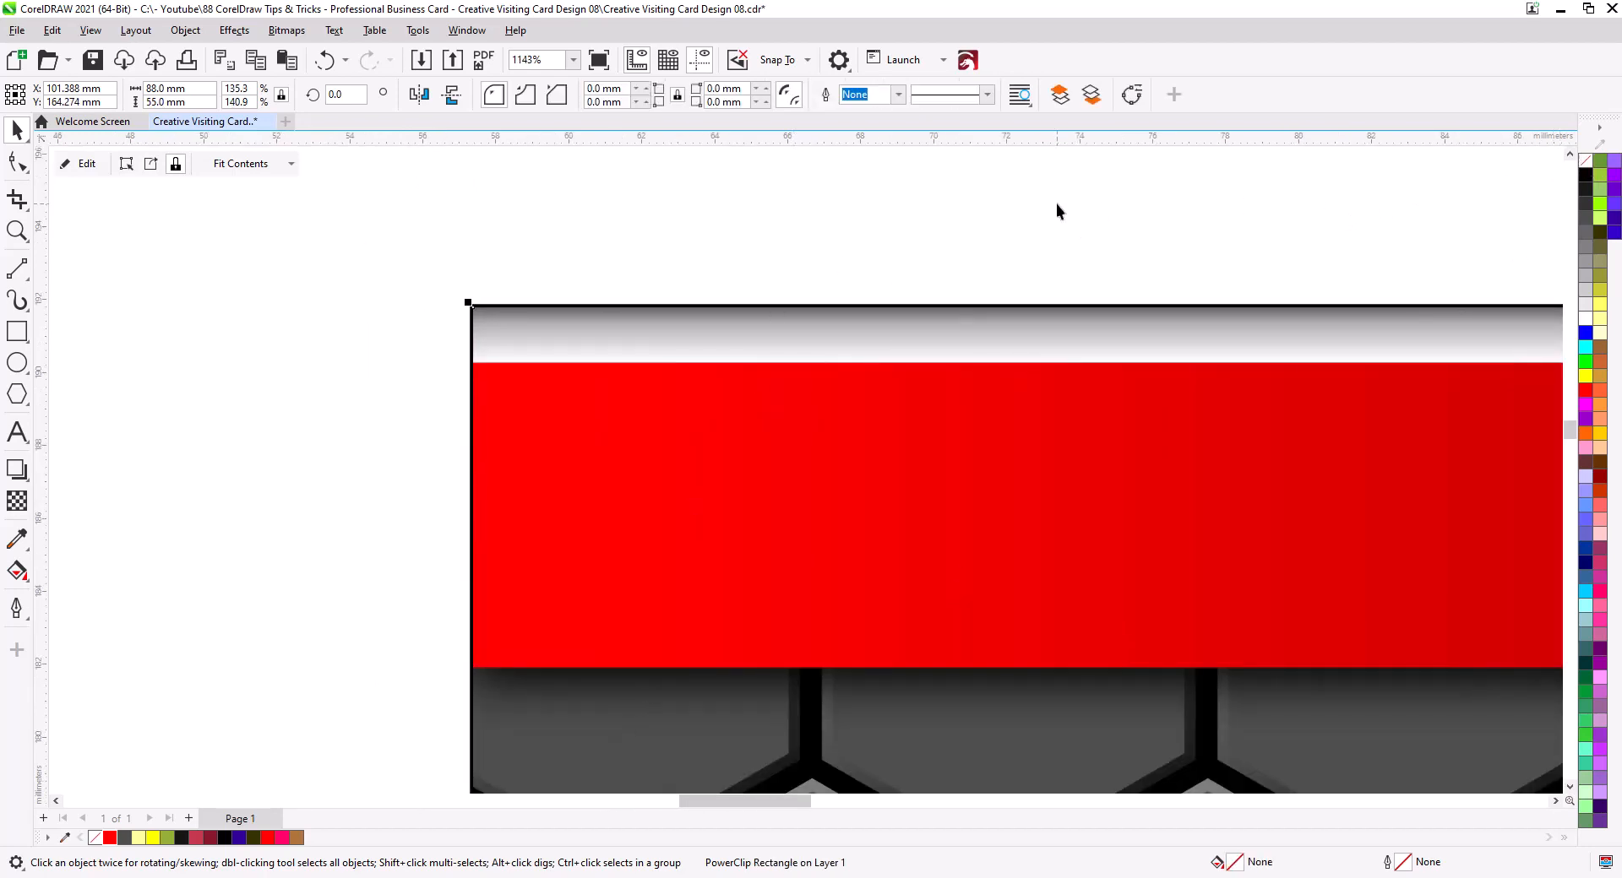
Step: Set the grey gradient strip's transparency merge mode to Multiply so it shades the header's upper edge
{"action": "left_click", "coordinate": [774, 340]}
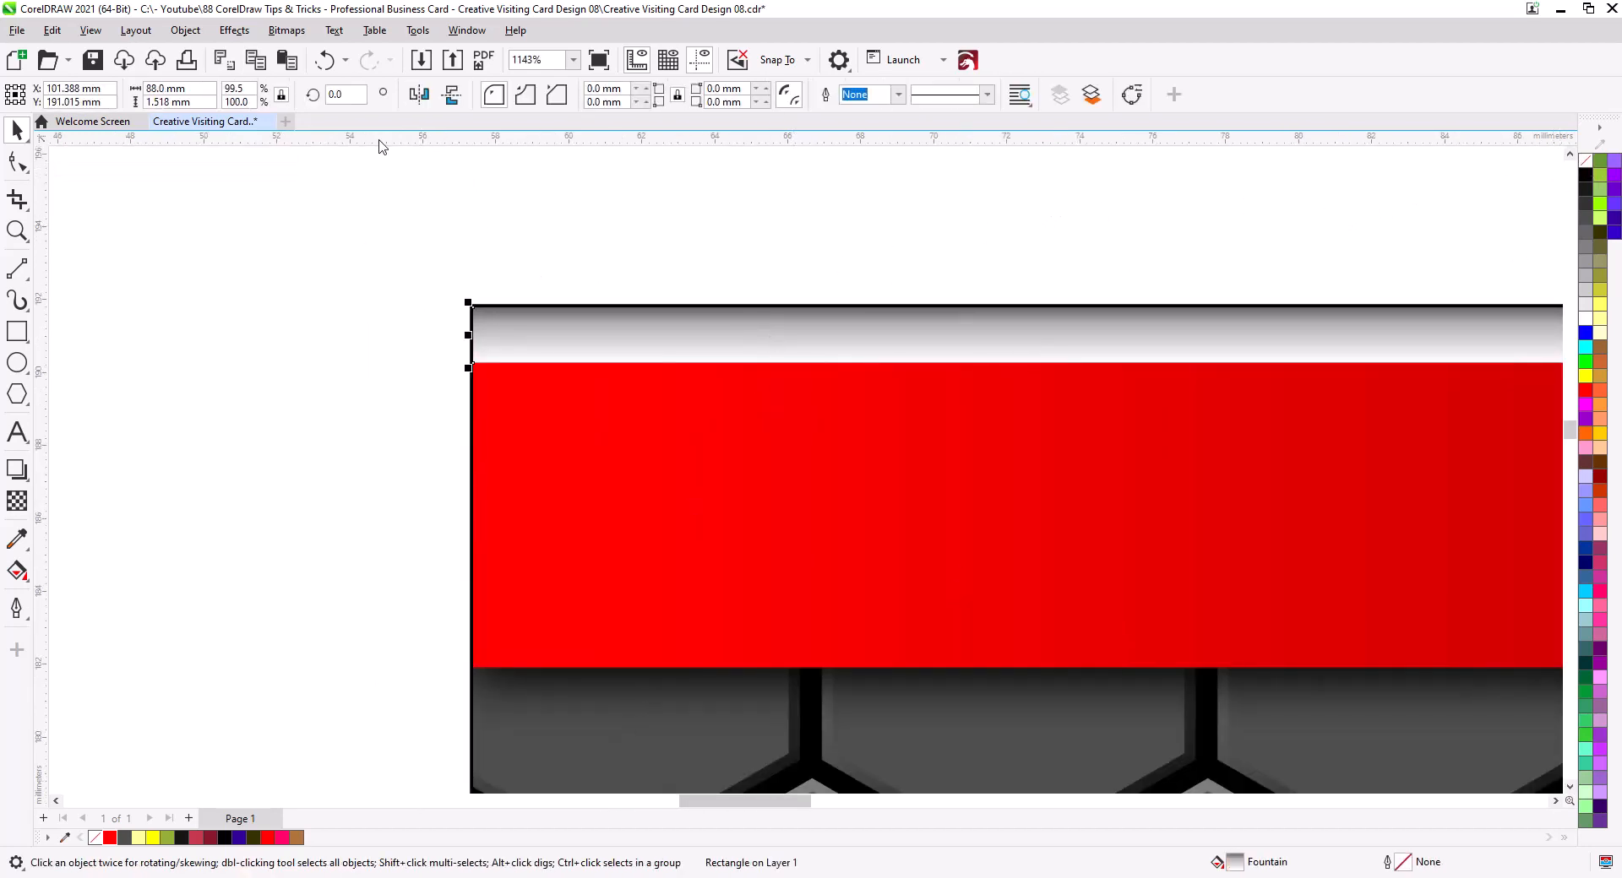
{"action": "left_click", "coordinate": [16, 502]}
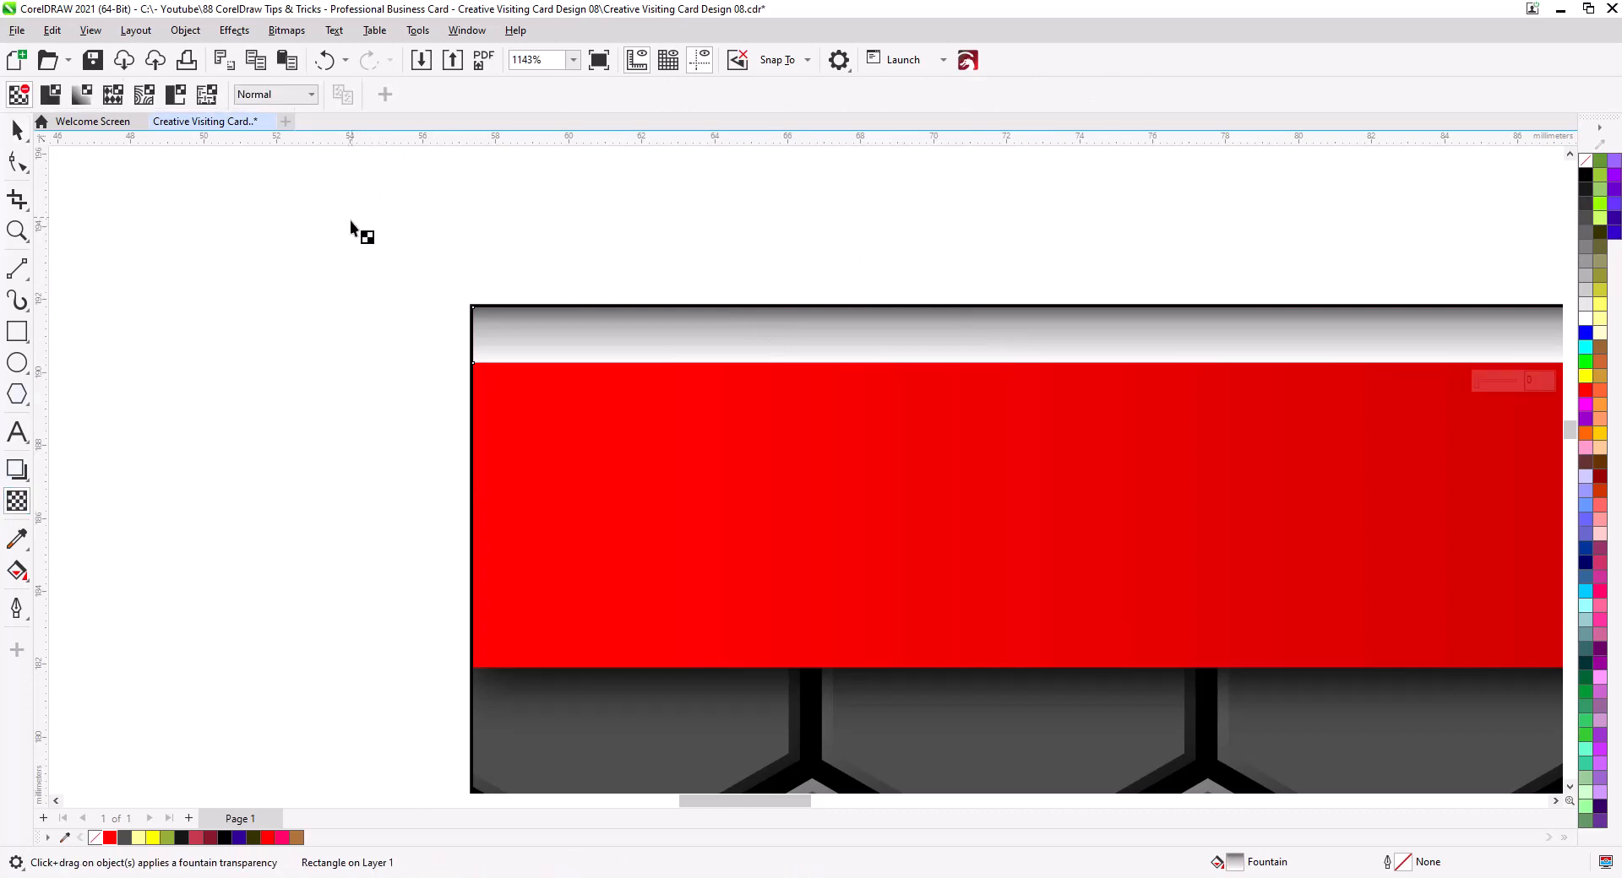
{"action": "left_click", "coordinate": [306, 95]}
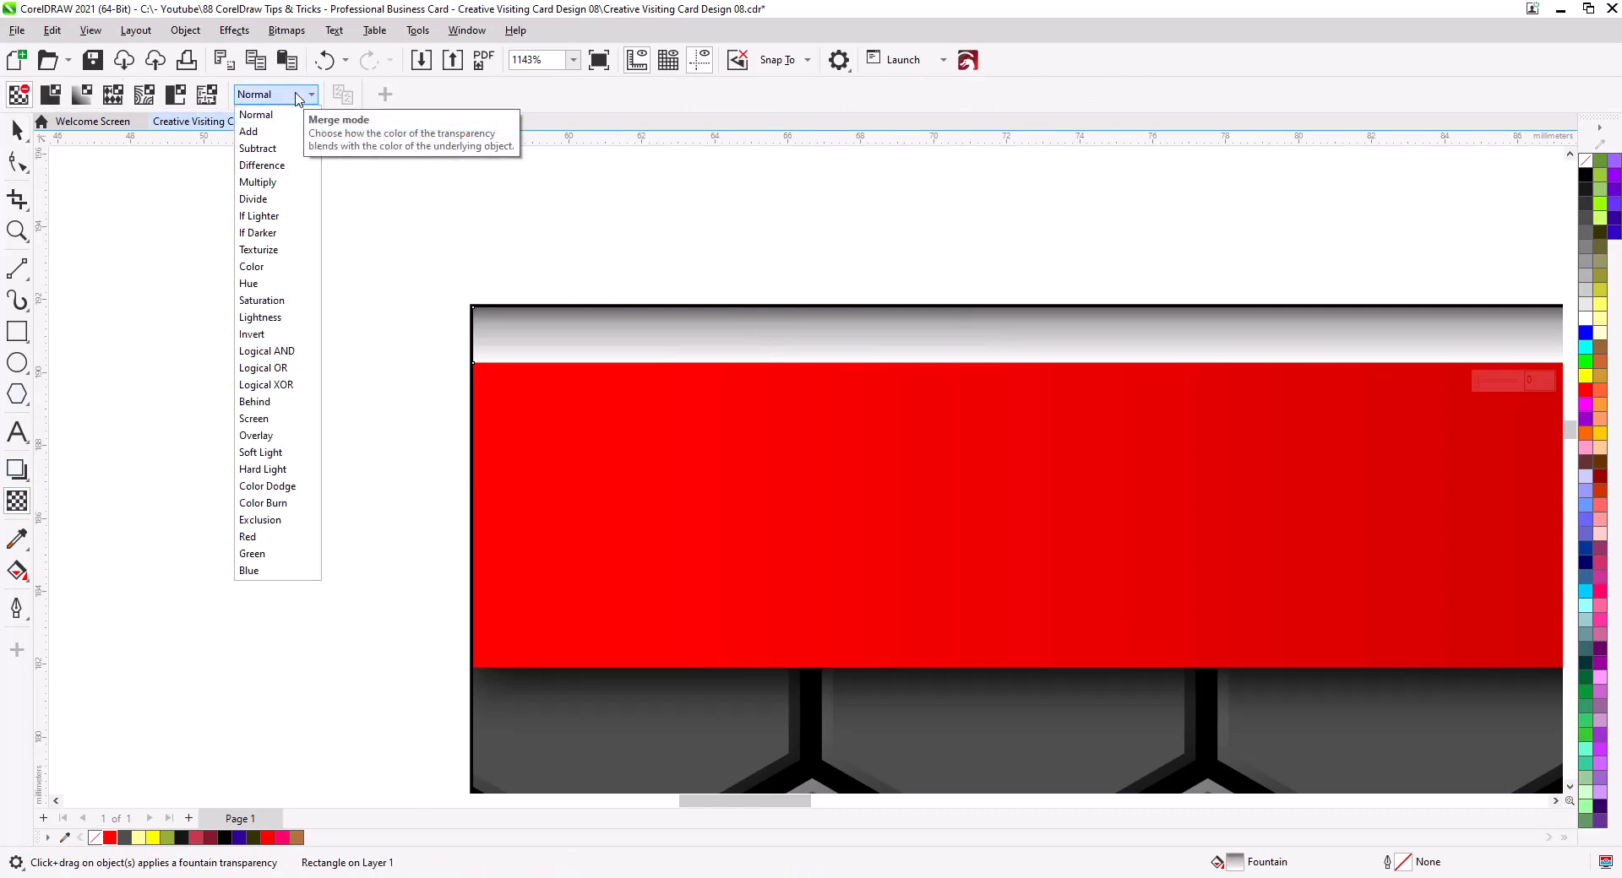
{"action": "left_click", "coordinate": [267, 183]}
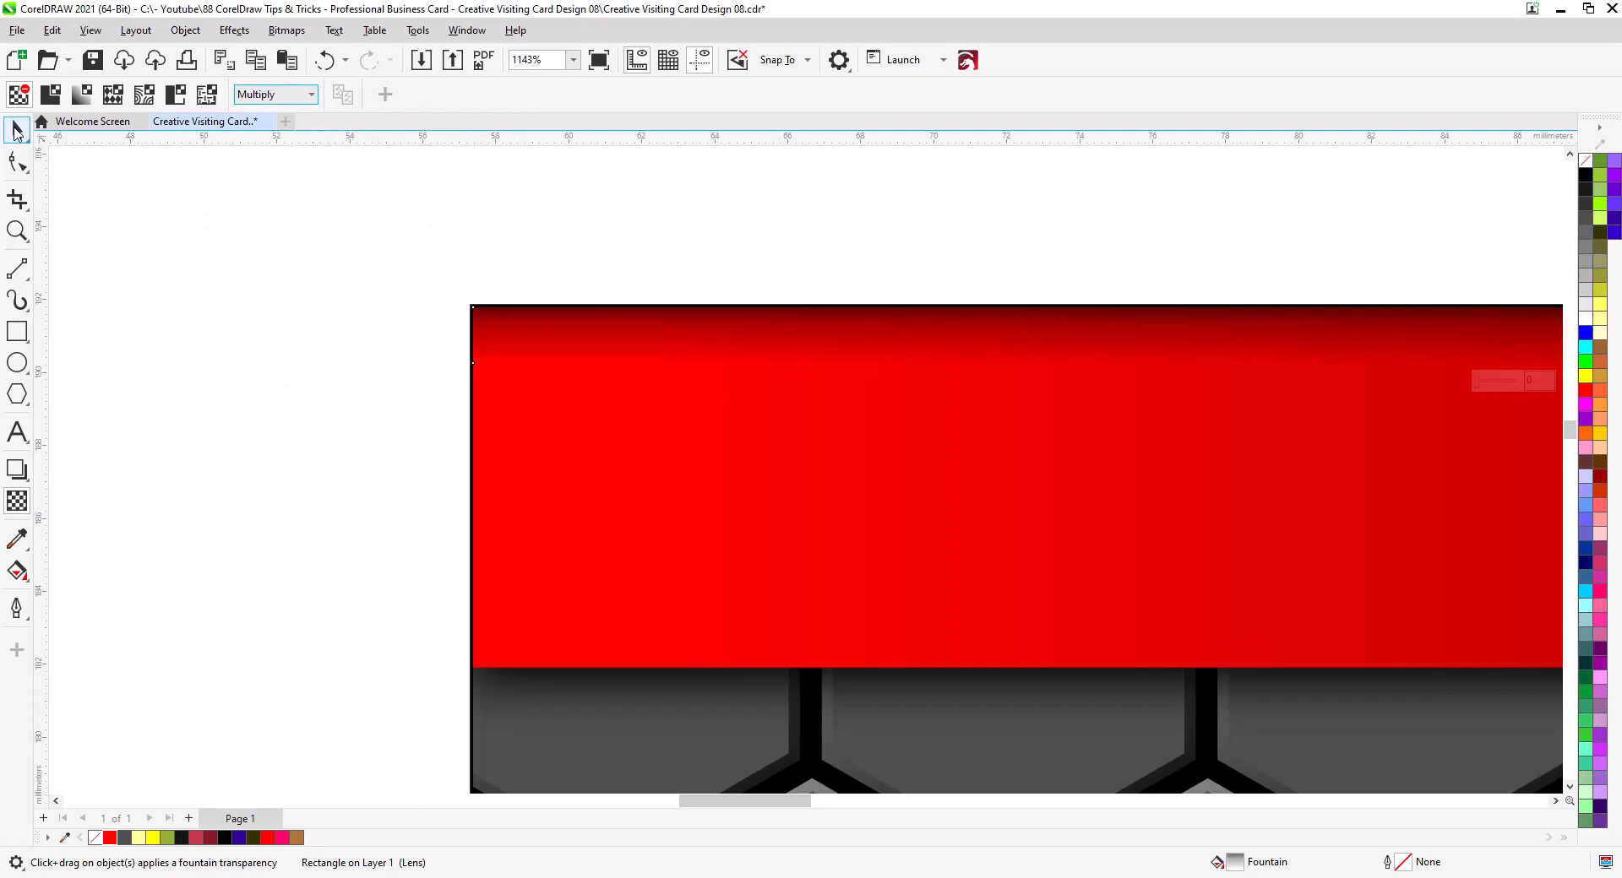
{"action": "left_click", "coordinate": [16, 131]}
{"action": "scroll", "coordinate": [799, 279], "scroll_direction": "down", "scroll_amount": 4}
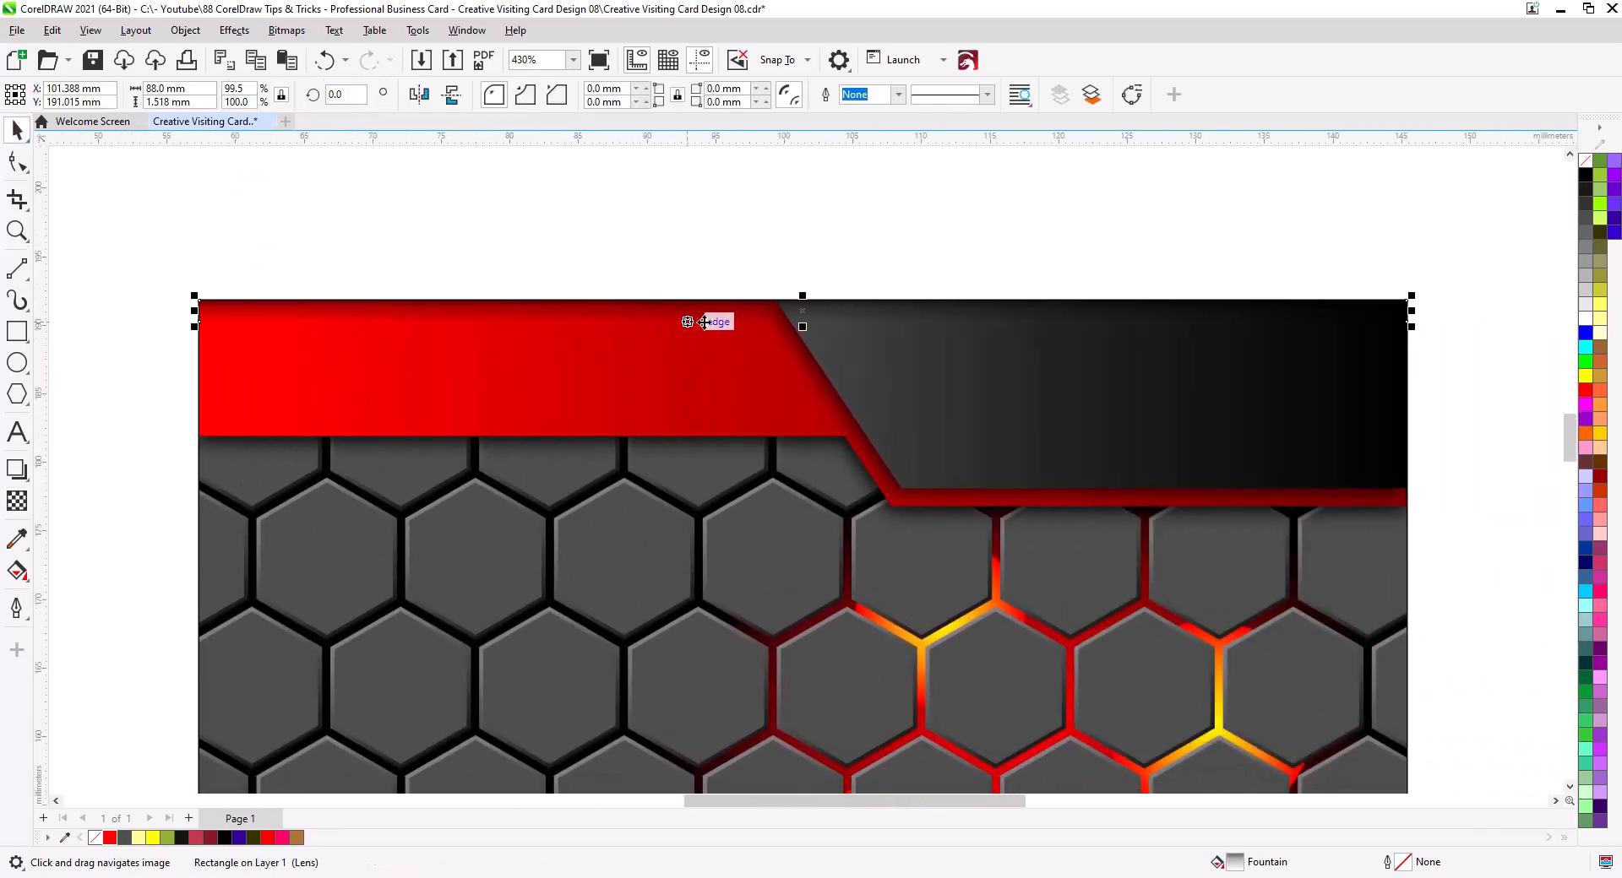
{"action": "scroll", "coordinate": [704, 322], "scroll_direction": "down", "scroll_amount": 1}
Step: Bring the black gradient header shape to the front of the page and deselect it
{"action": "left_click", "coordinate": [952, 369]}
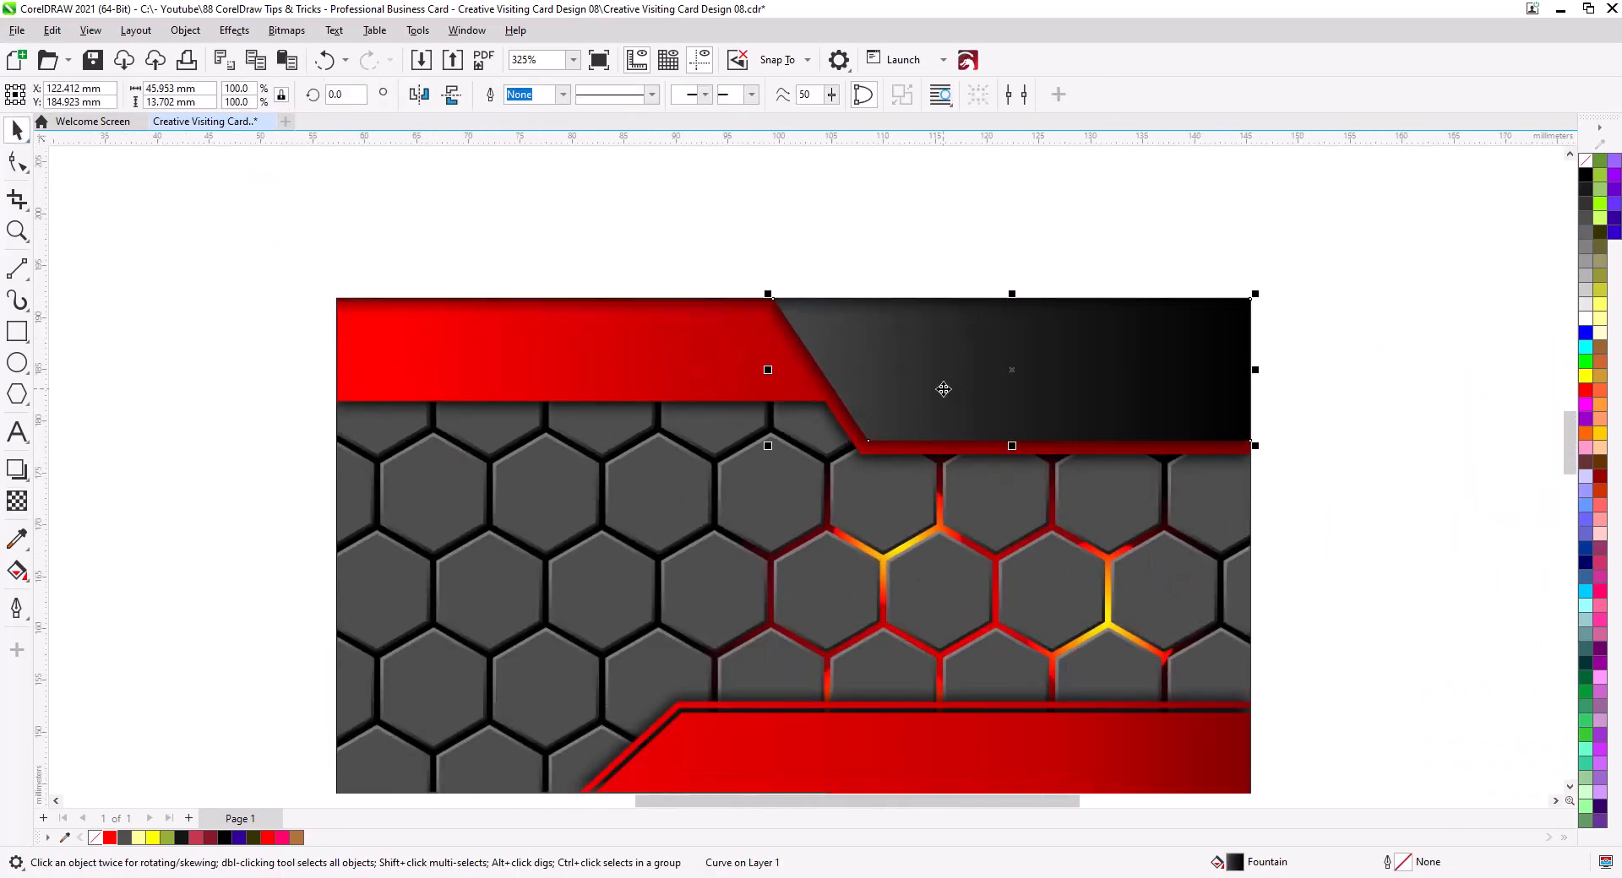
{"action": "right_click", "coordinate": [943, 389]}
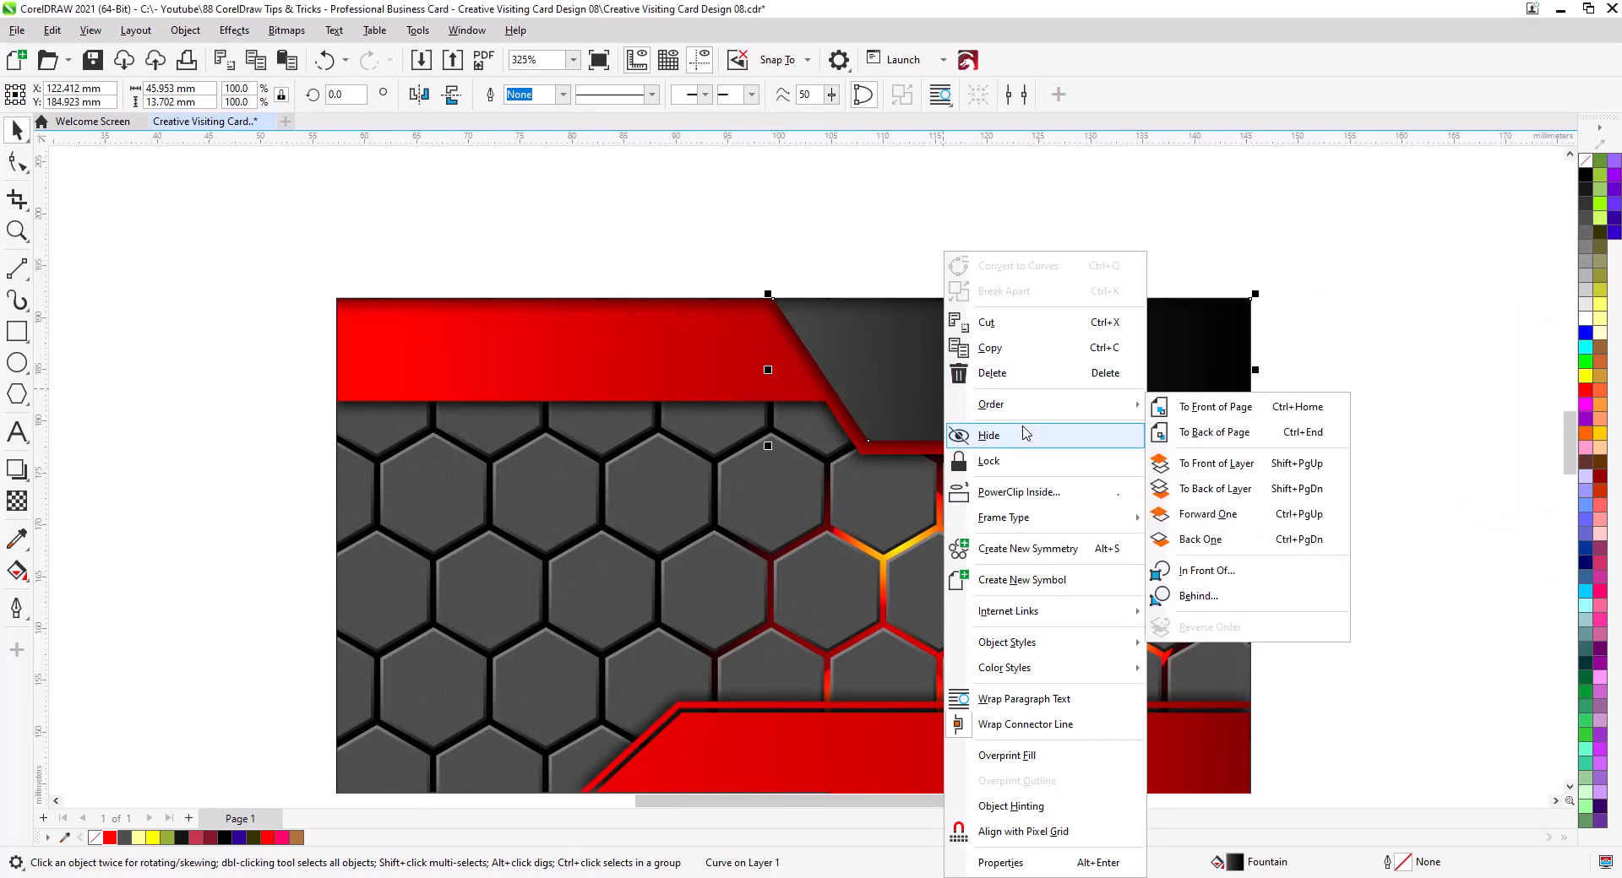
{"action": "mouse_move", "coordinate": [1025, 414]}
{"action": "left_click", "coordinate": [1220, 409]}
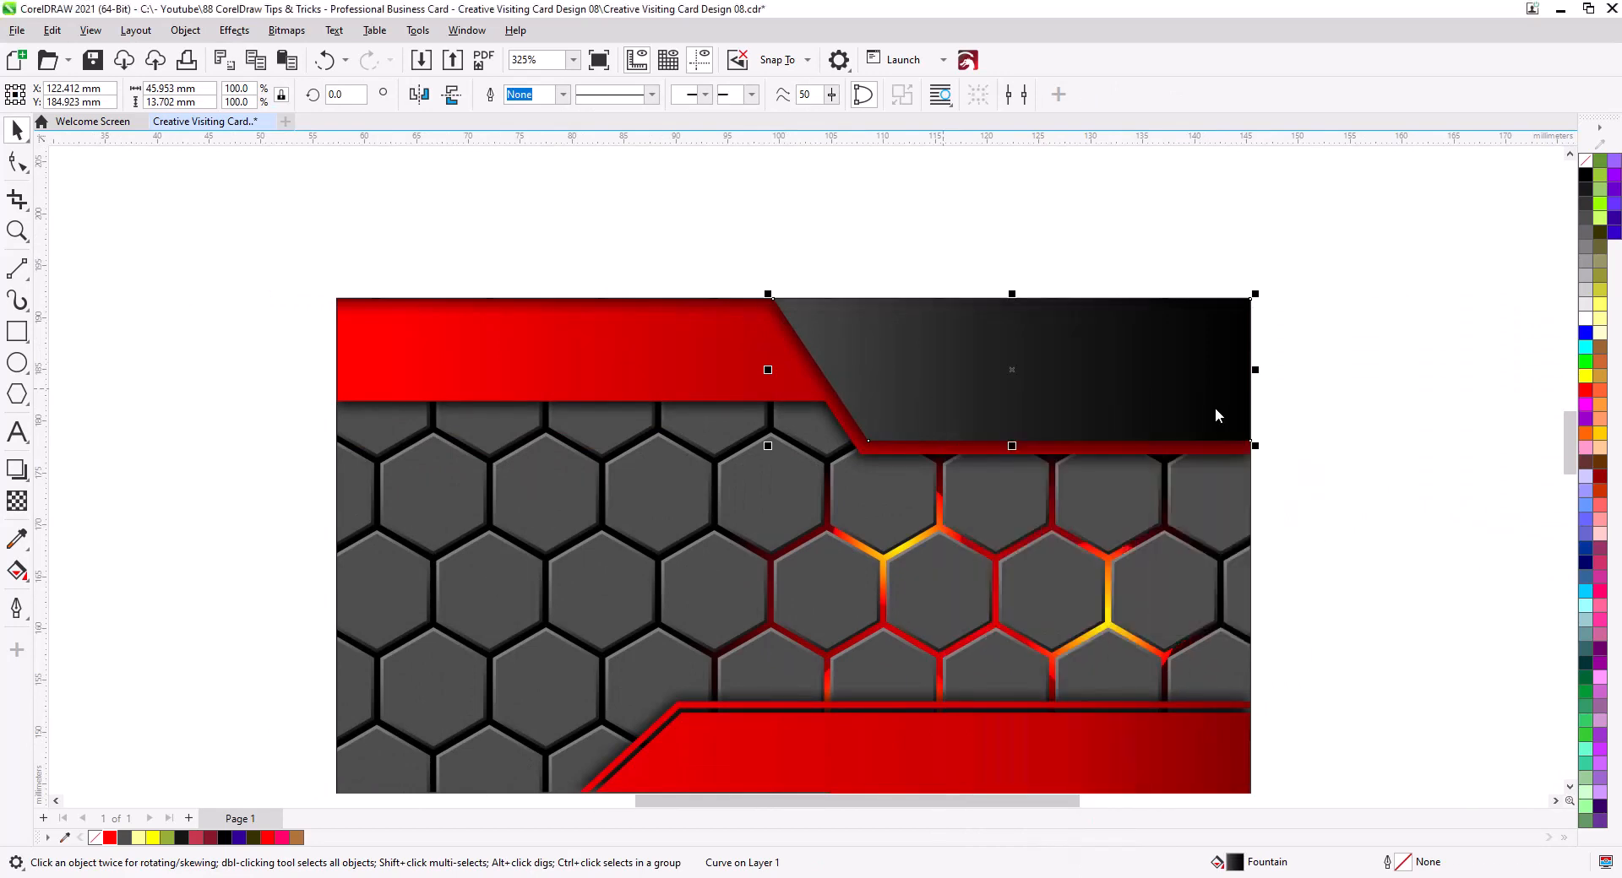
{"action": "key", "text": "Escape"}
Step: Increase the height of the header's grey gradient shading strip to about 2.13 mm, keeping its upper edge fixed
{"action": "left_click", "coordinate": [735, 314]}
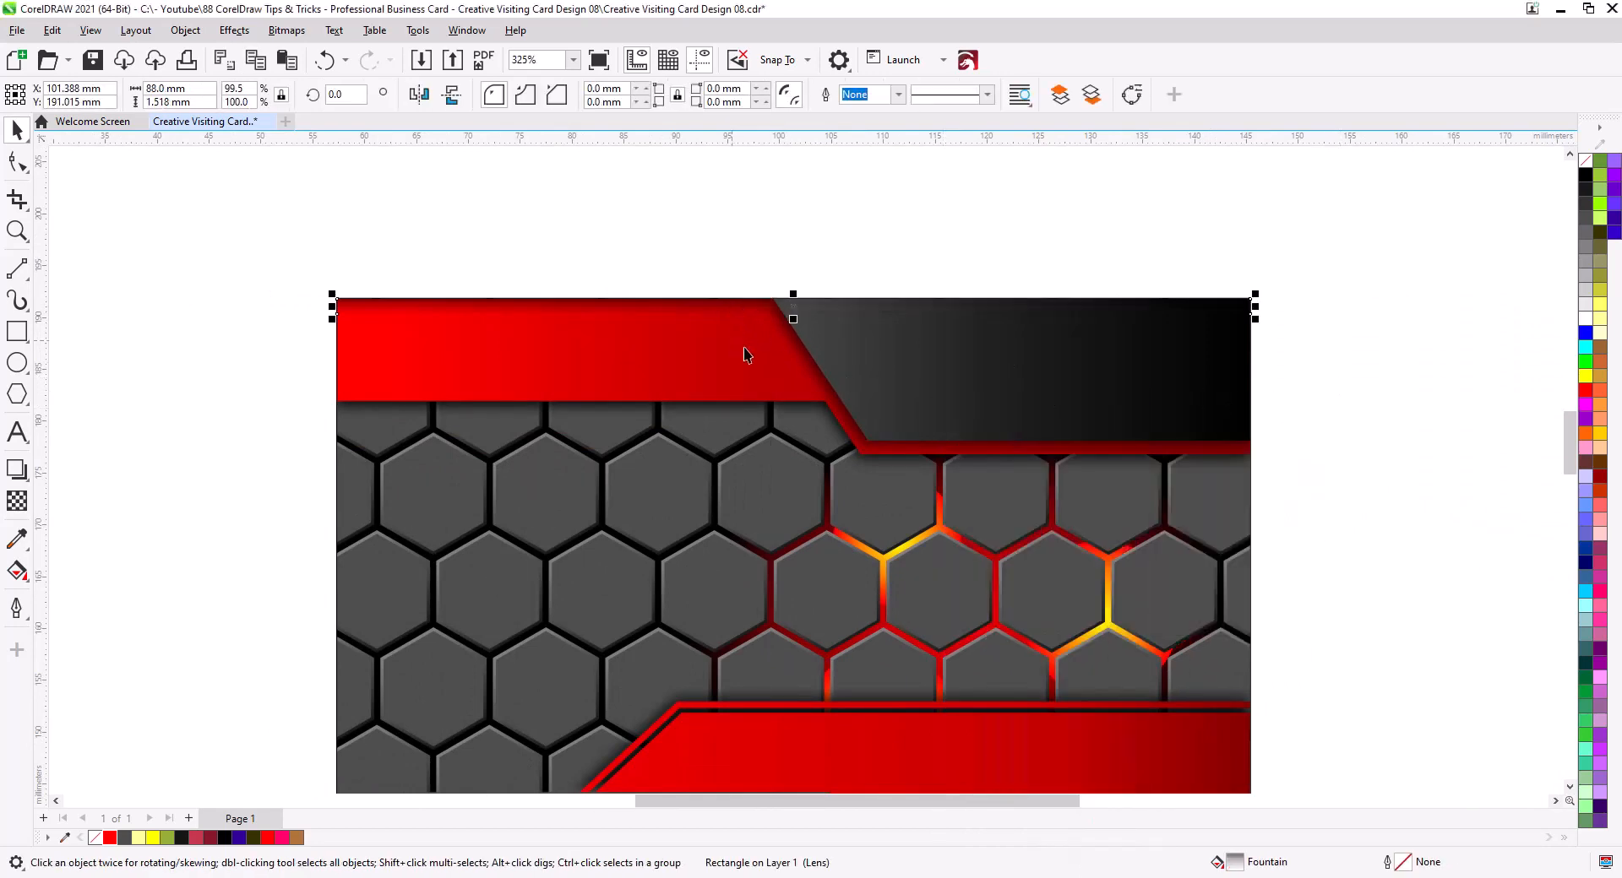
{"action": "left_click_drag", "start_coordinate": [794, 320], "coordinate": [794, 331]}
{"action": "left_click", "coordinate": [785, 60]}
{"action": "left_click_drag", "start_coordinate": [793, 319], "coordinate": [793, 325]}
{"action": "left_click_drag", "start_coordinate": [796, 329], "coordinate": [795, 326]}
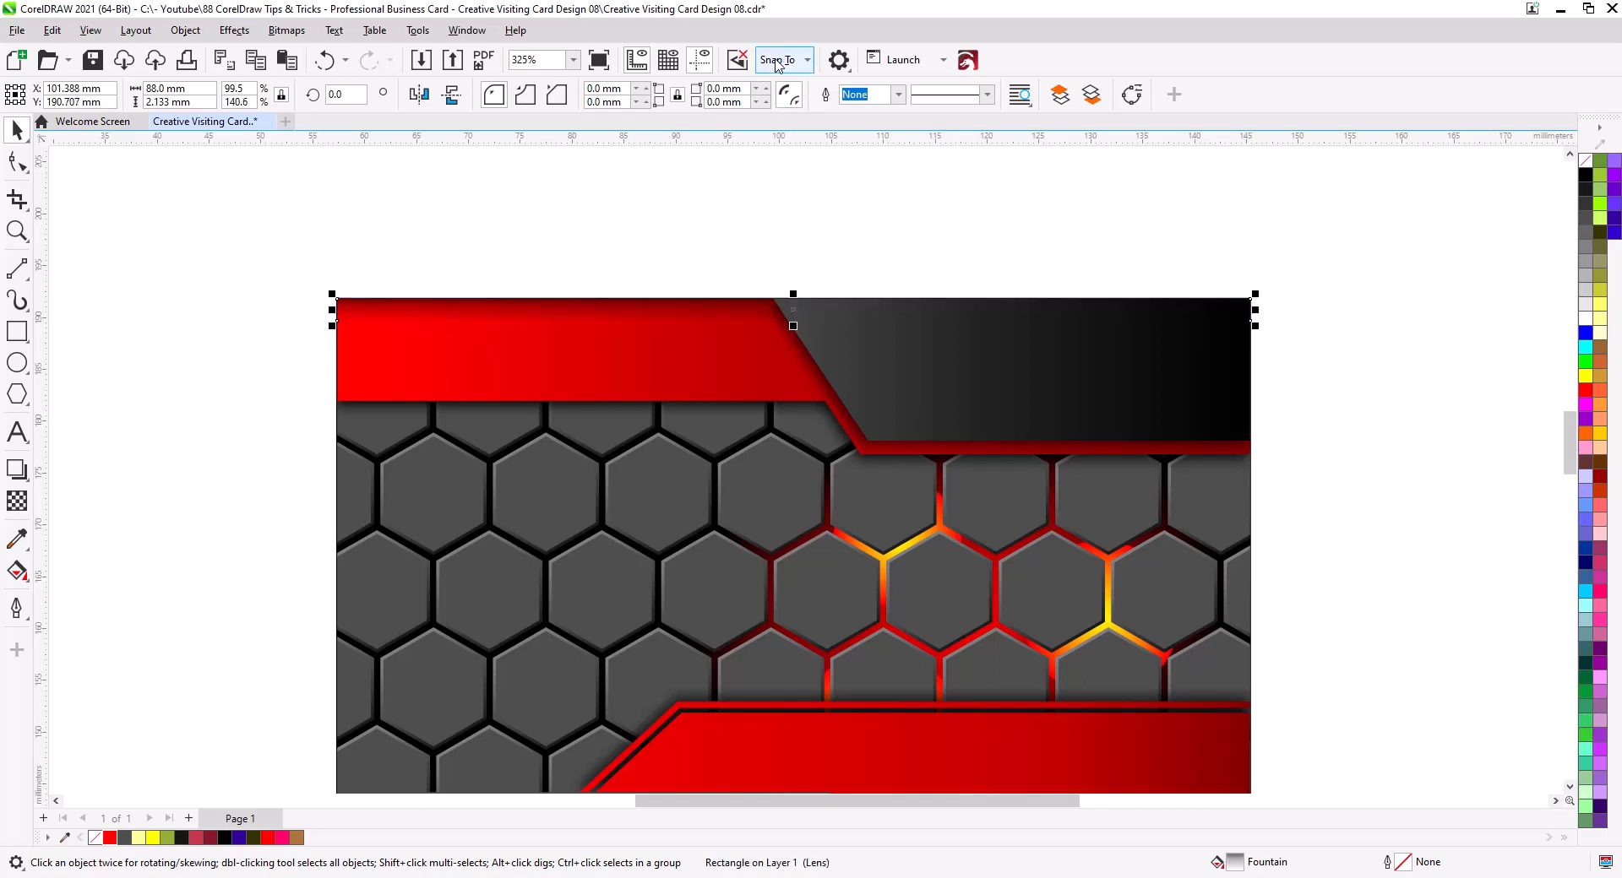
{"action": "left_click", "coordinate": [779, 63]}
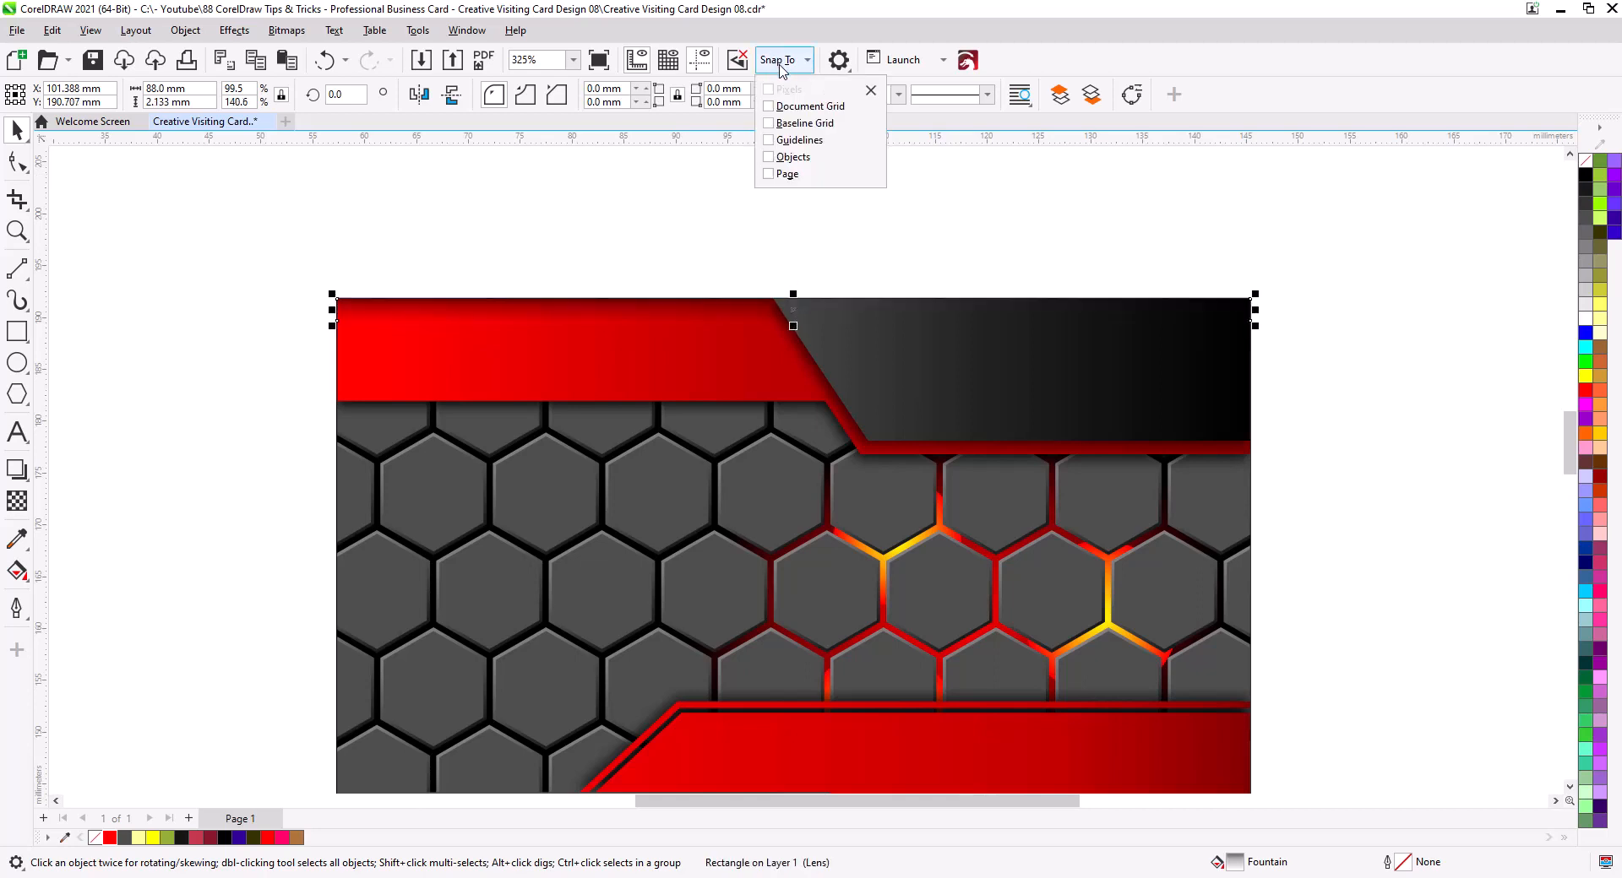
{"action": "left_click", "coordinate": [691, 179]}
Step: Copy the shading strip down the card, mirror it vertically and align it along the upper edge of the bottom grey band
{"action": "left_click_drag", "start_coordinate": [727, 305], "coordinate": [722, 542]}
{"action": "left_click", "coordinate": [765, 581]}
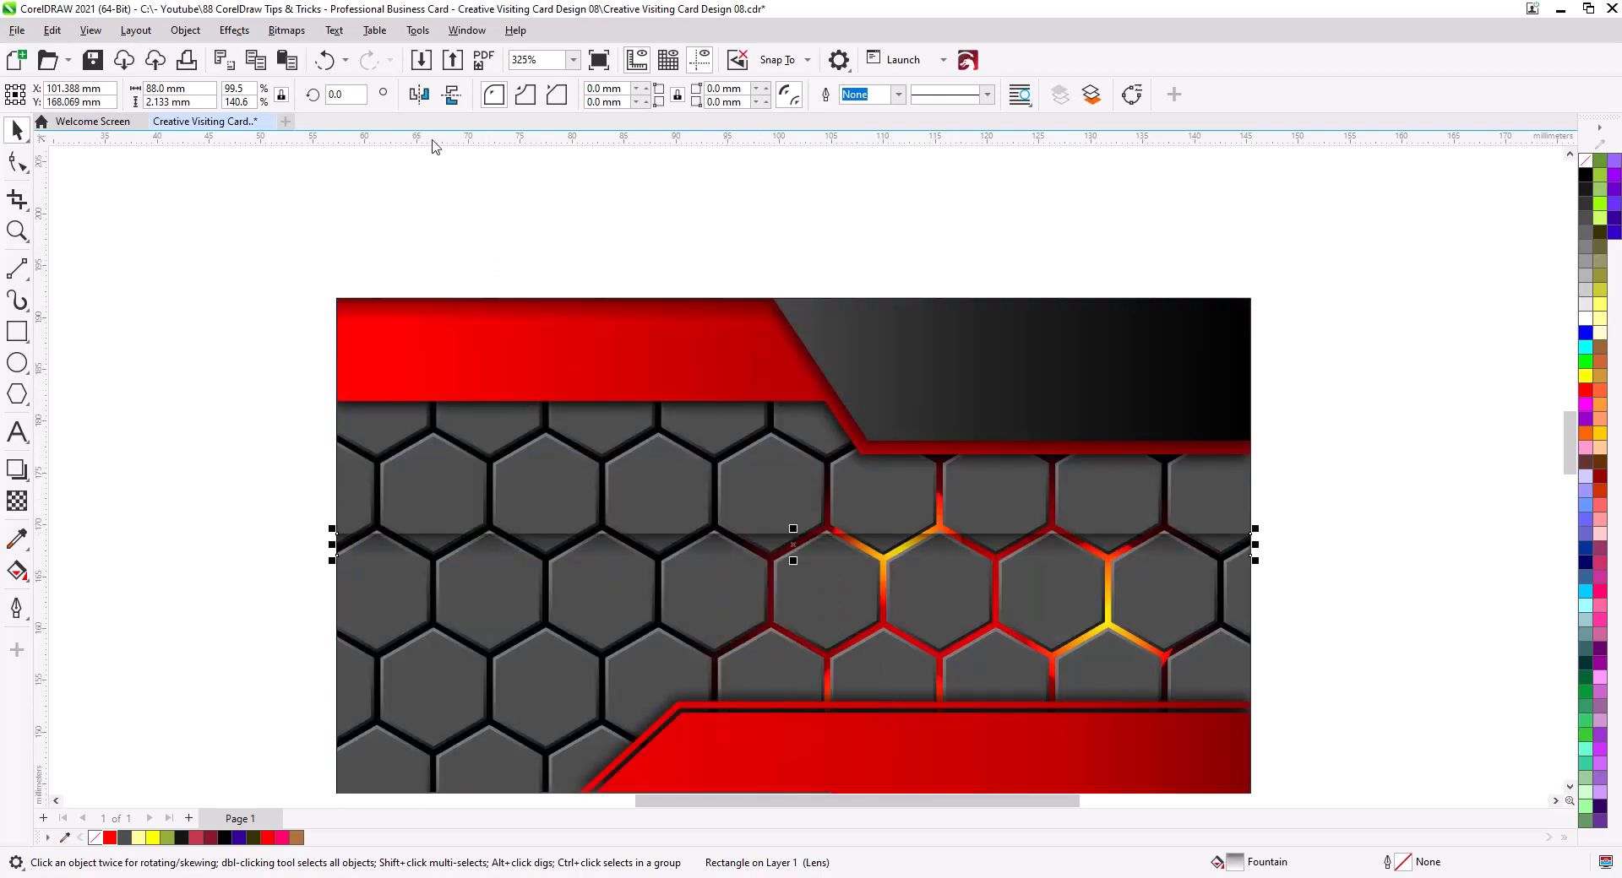
{"action": "left_click", "coordinate": [451, 97]}
{"action": "left_click_drag", "start_coordinate": [755, 519], "coordinate": [772, 271]}
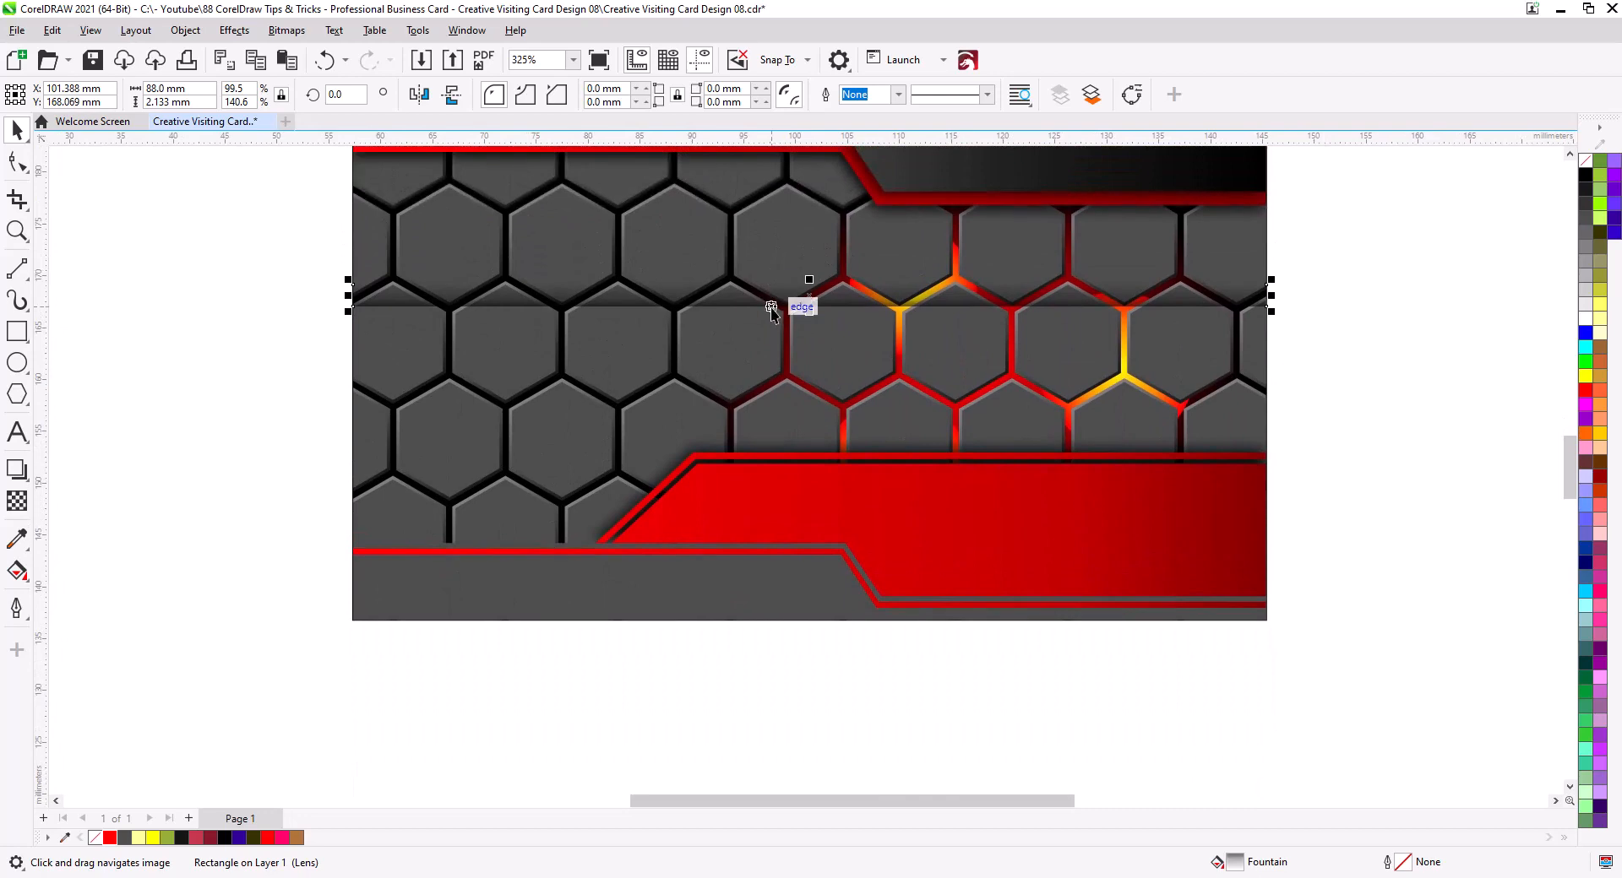
{"action": "left_click_drag", "start_coordinate": [466, 308], "coordinate": [459, 547]}
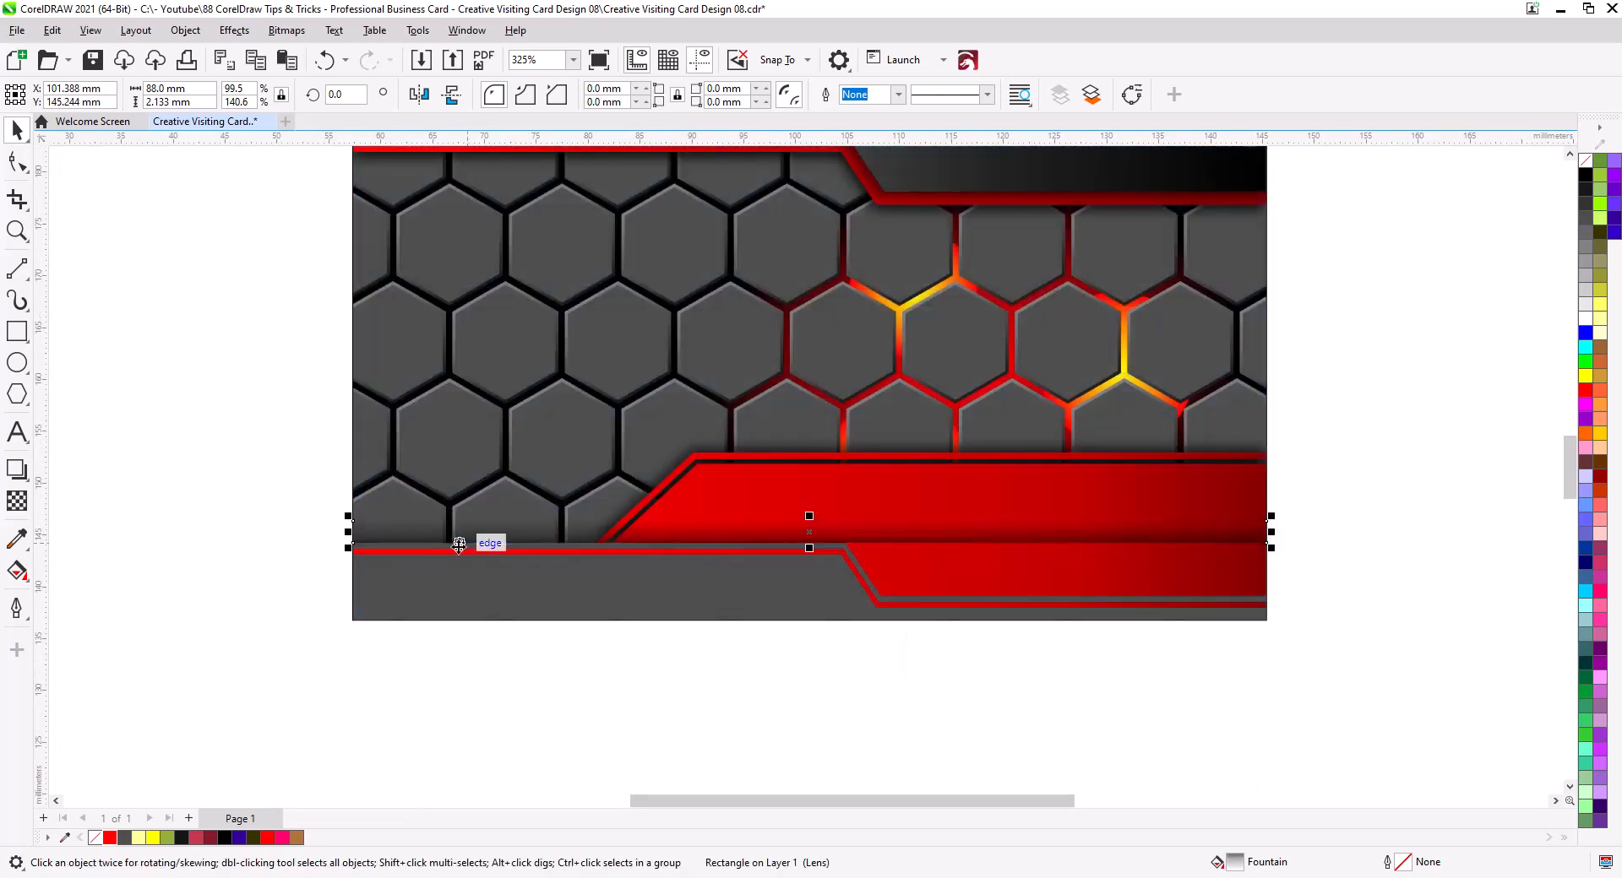
Step: Shorten the mirrored shading strip to about 47.7 mm so it ends near the bend in the bottom grey band
{"action": "left_click", "coordinate": [245, 492]}
{"action": "scroll", "coordinate": [804, 663], "scroll_direction": "down", "scroll_amount": 1}
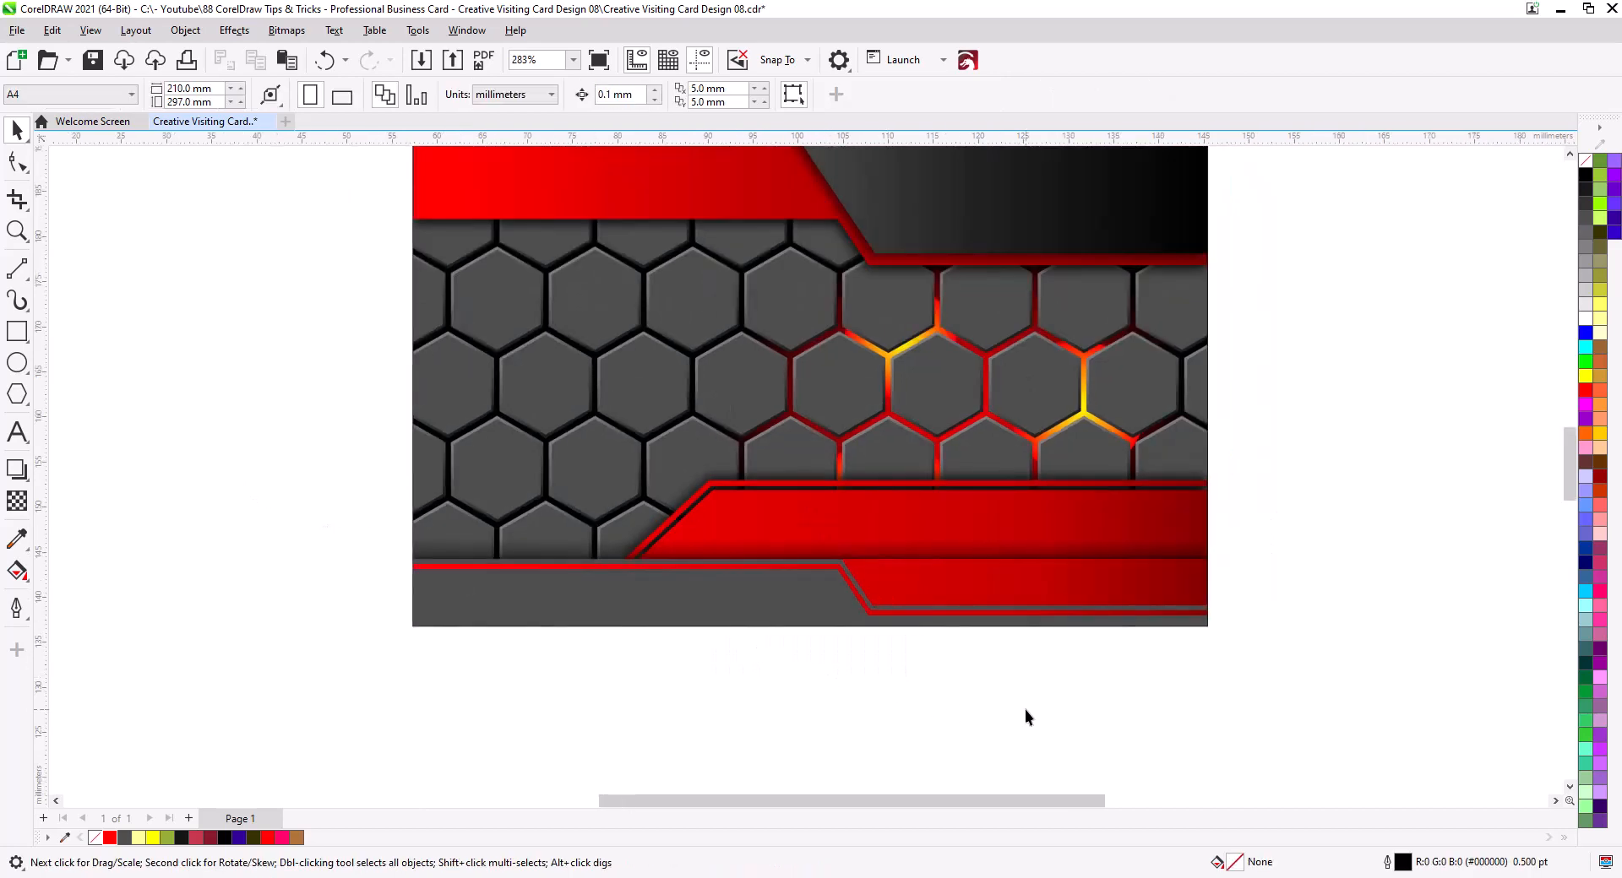
{"action": "left_click", "coordinate": [996, 563]}
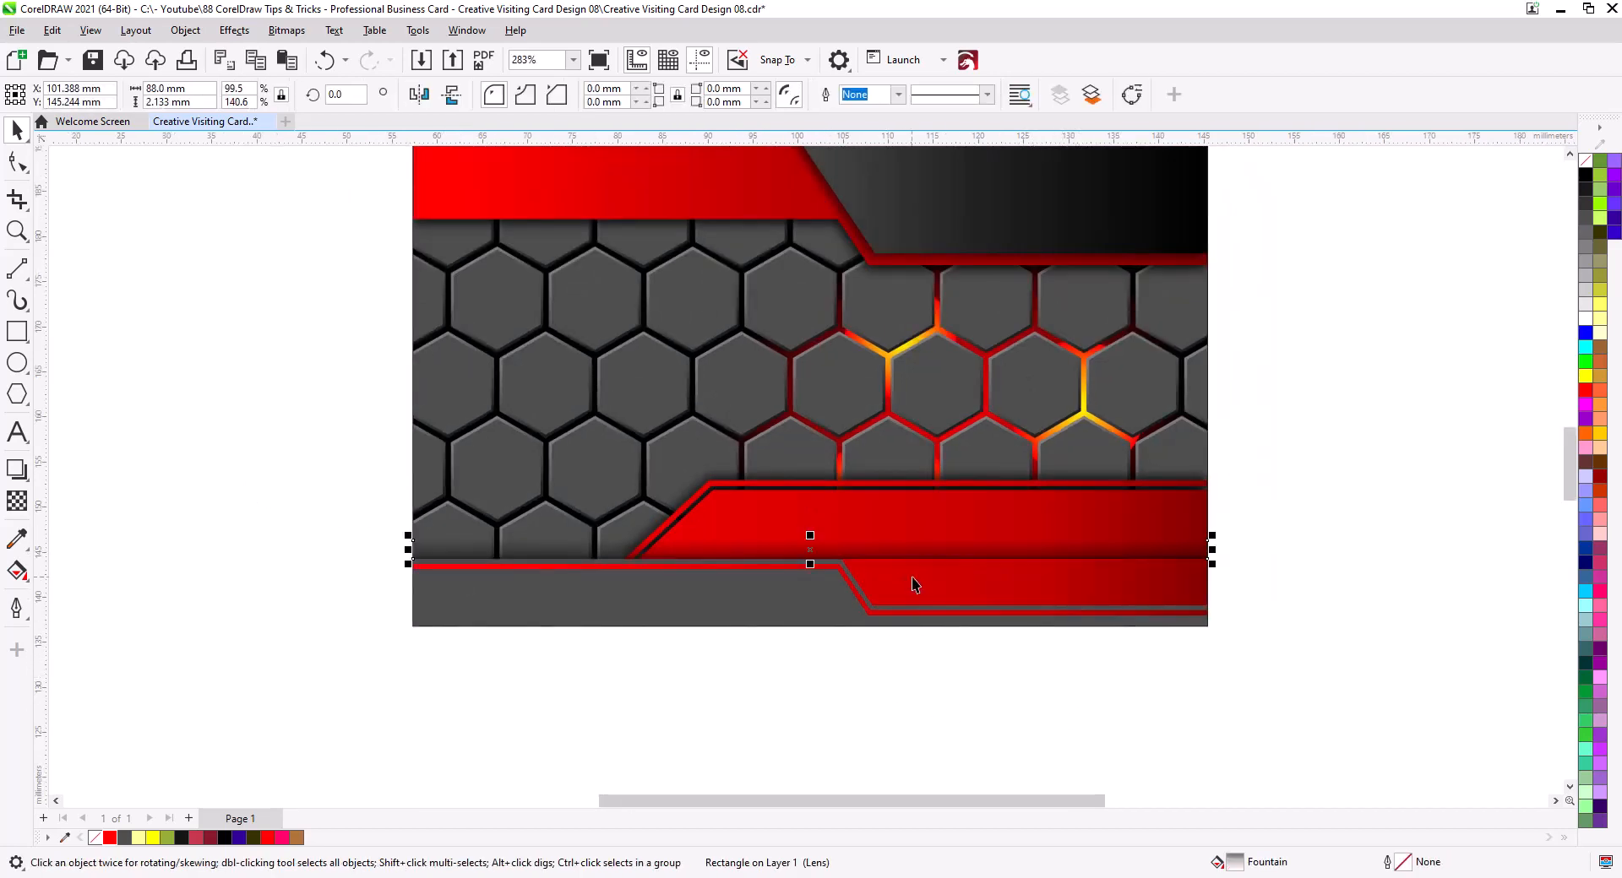
{"action": "scroll", "coordinate": [914, 589], "scroll_direction": "up", "scroll_amount": 6}
{"action": "left_click_drag", "start_coordinate": [943, 601], "coordinate": [786, 588]}
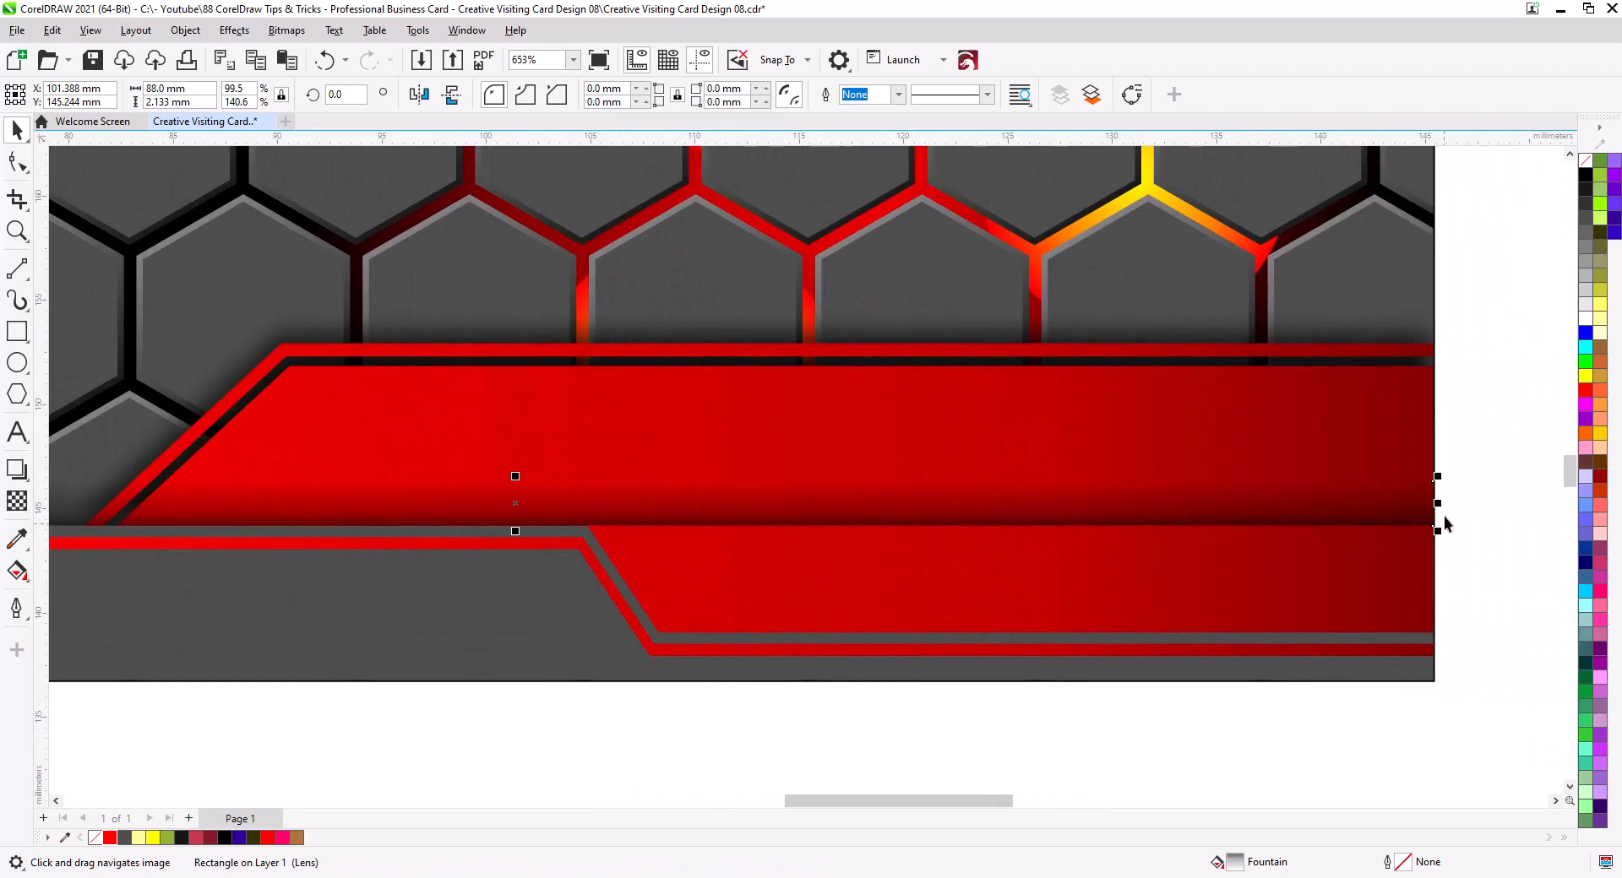
{"action": "left_click_drag", "start_coordinate": [1438, 504], "coordinate": [597, 505]}
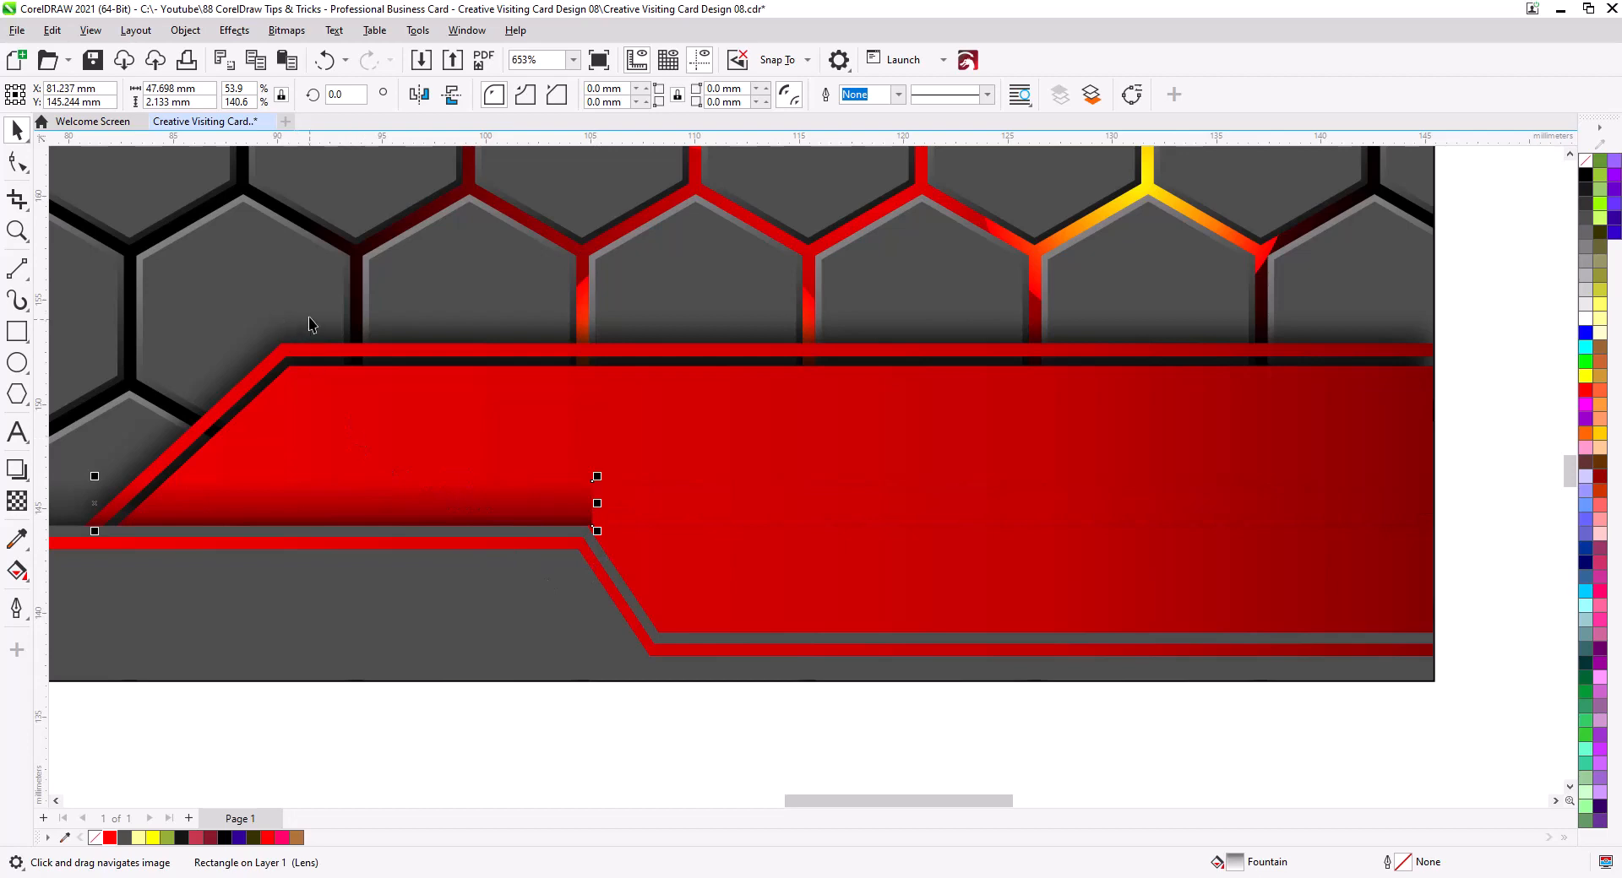
Step: Convert the strip to a curve with Weld and move its end nodes onto the band's bend, about 47.46 mm wide
{"action": "left_click", "coordinate": [184, 31]}
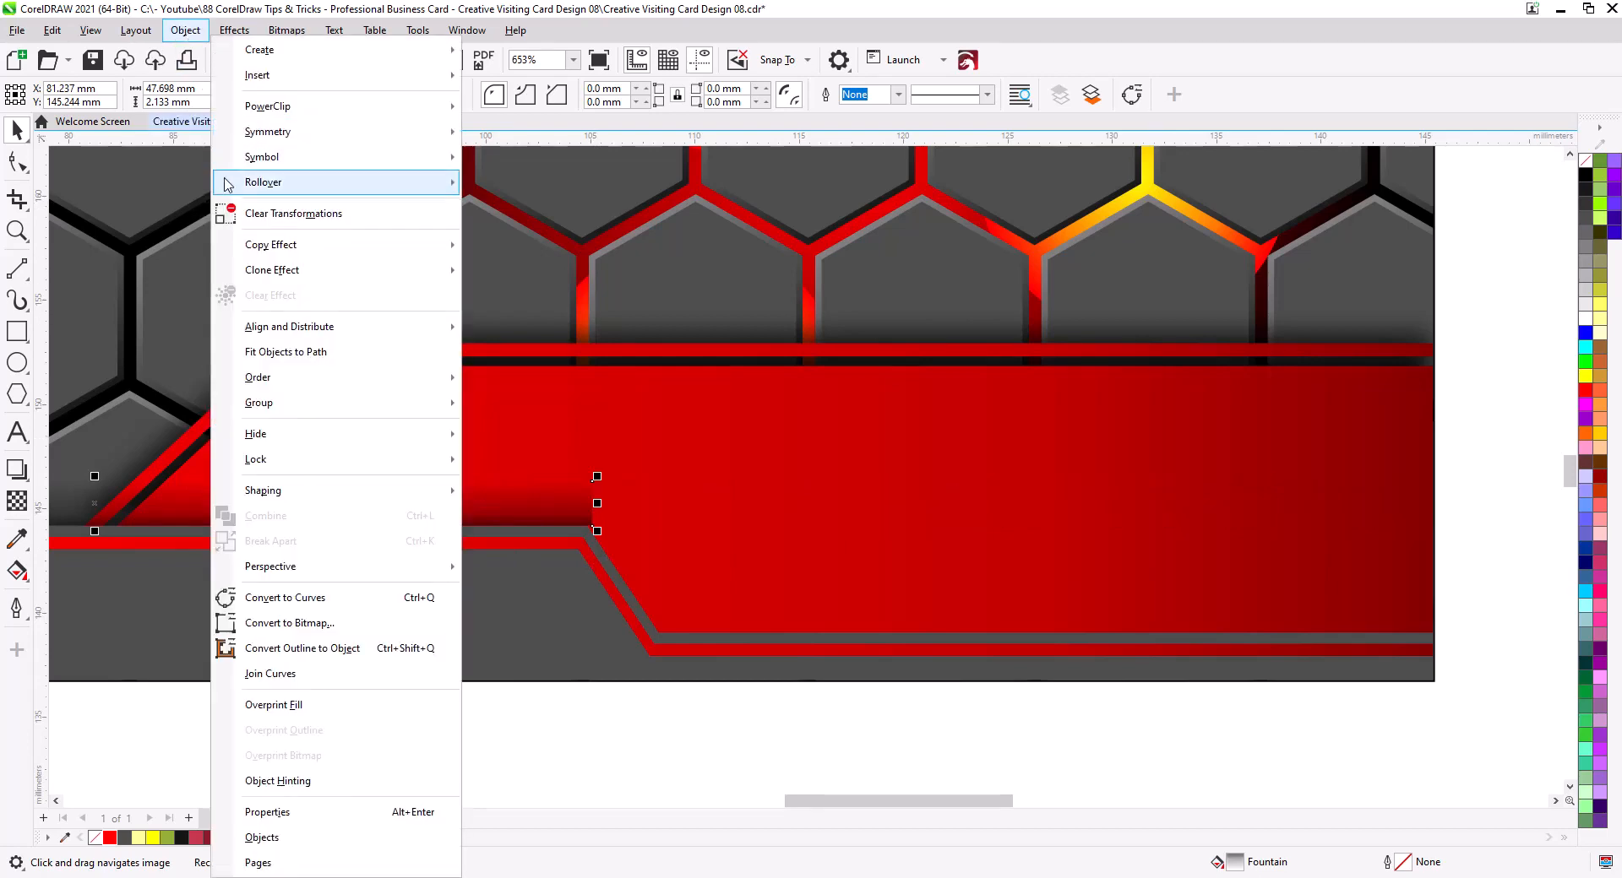
{"action": "mouse_move", "coordinate": [306, 497]}
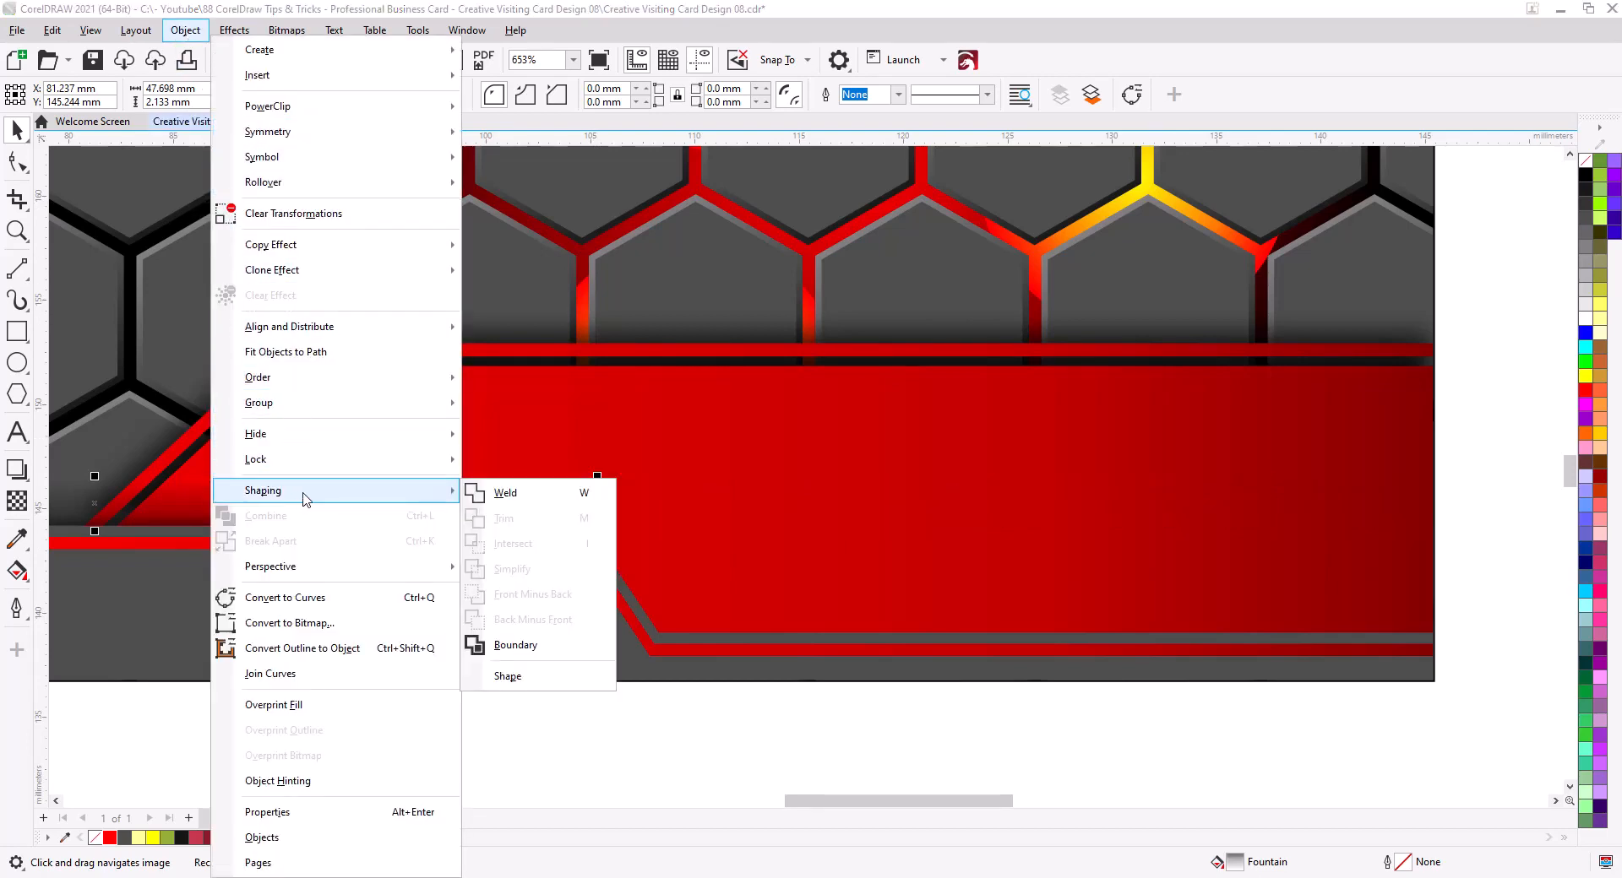
{"action": "left_click", "coordinate": [503, 493]}
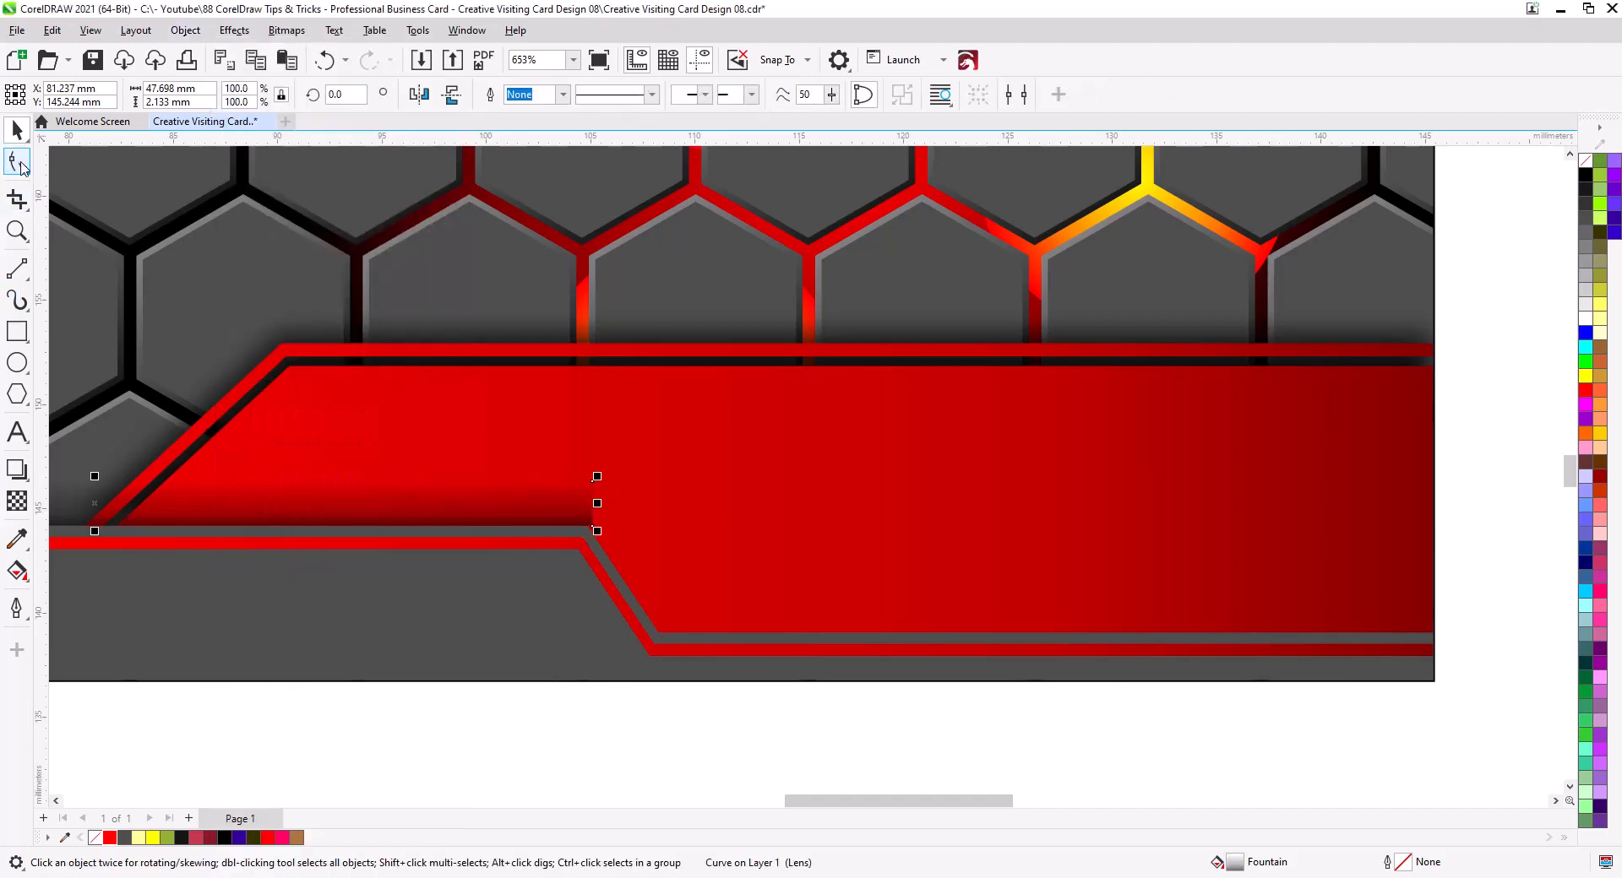
{"action": "left_click", "coordinate": [18, 162]}
{"action": "scroll", "coordinate": [600, 528], "scroll_direction": "up", "scroll_amount": 3}
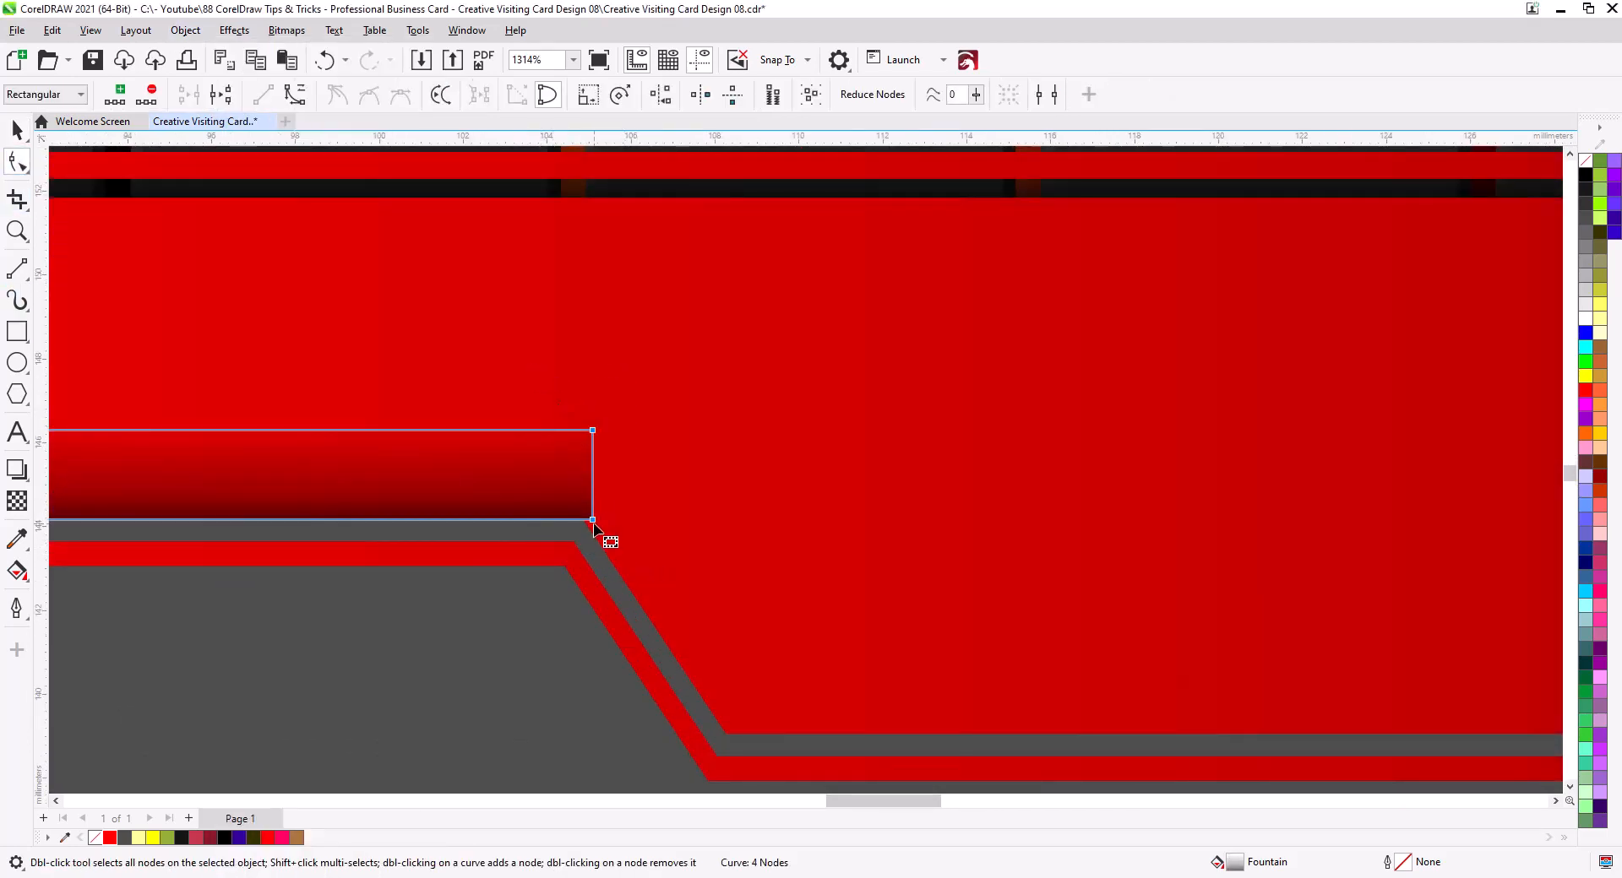
{"action": "left_click_drag", "start_coordinate": [593, 520], "coordinate": [589, 521]}
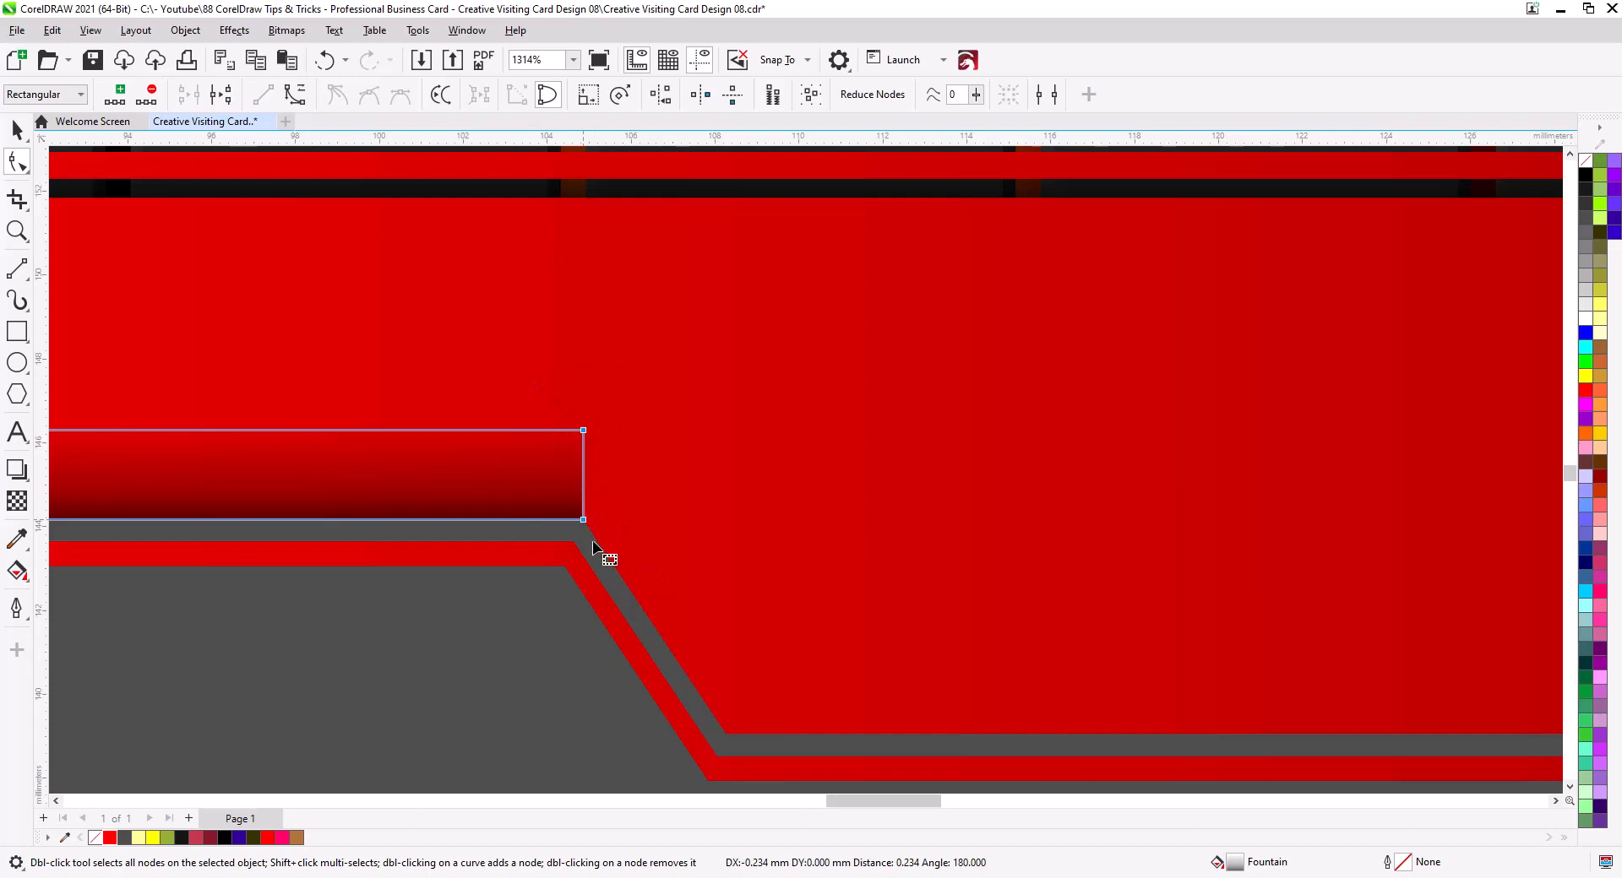
{"action": "scroll", "coordinate": [592, 543], "scroll_direction": "down", "scroll_amount": 5}
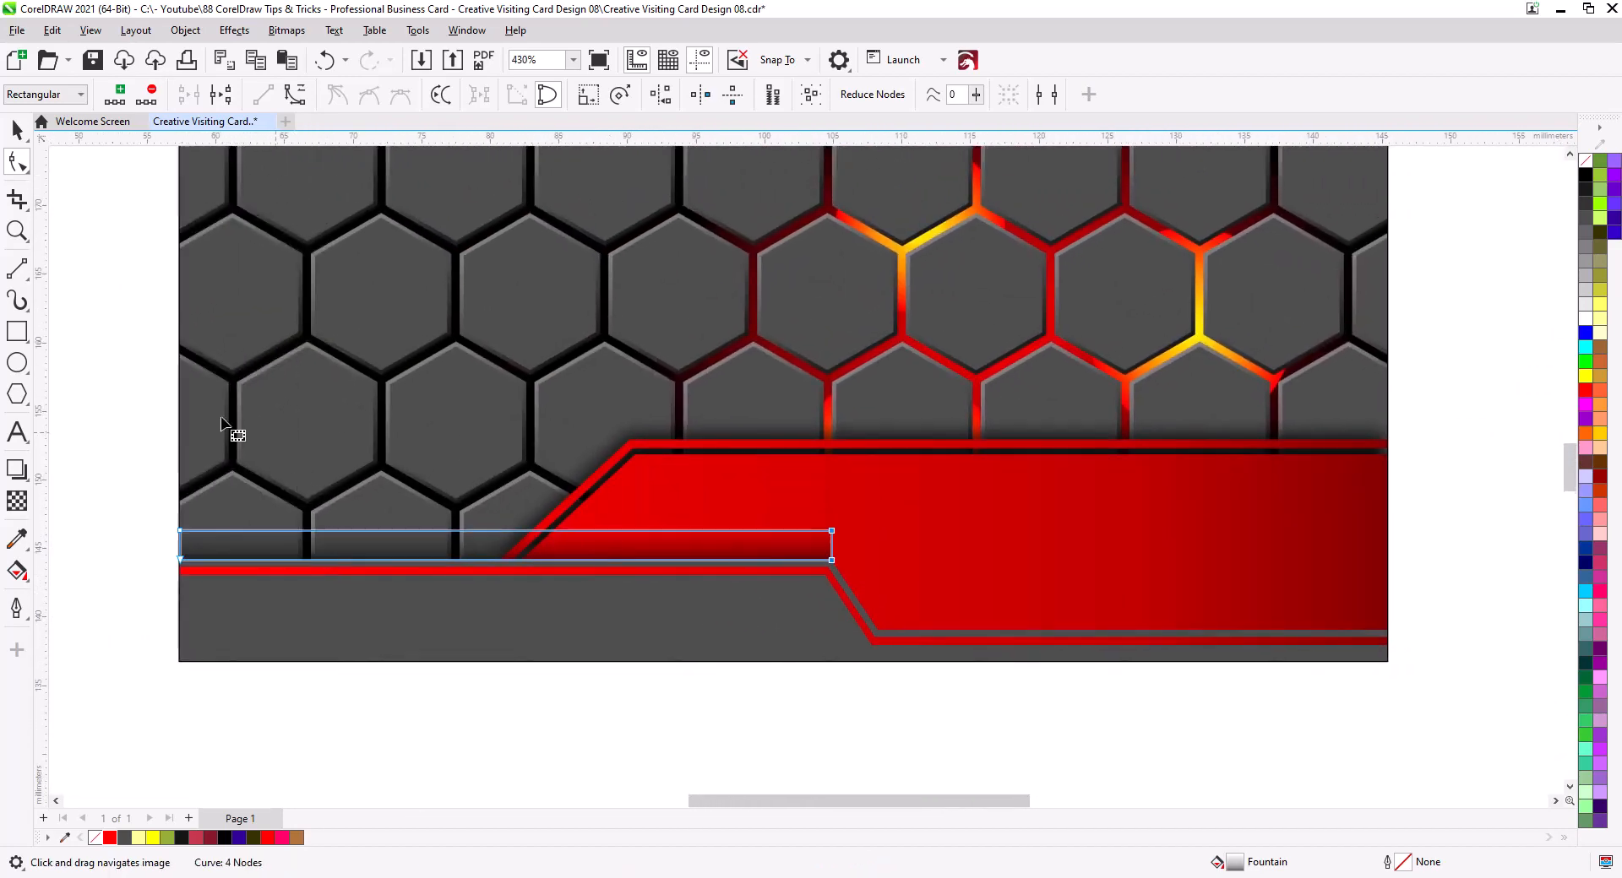
{"action": "key", "text": "space"}
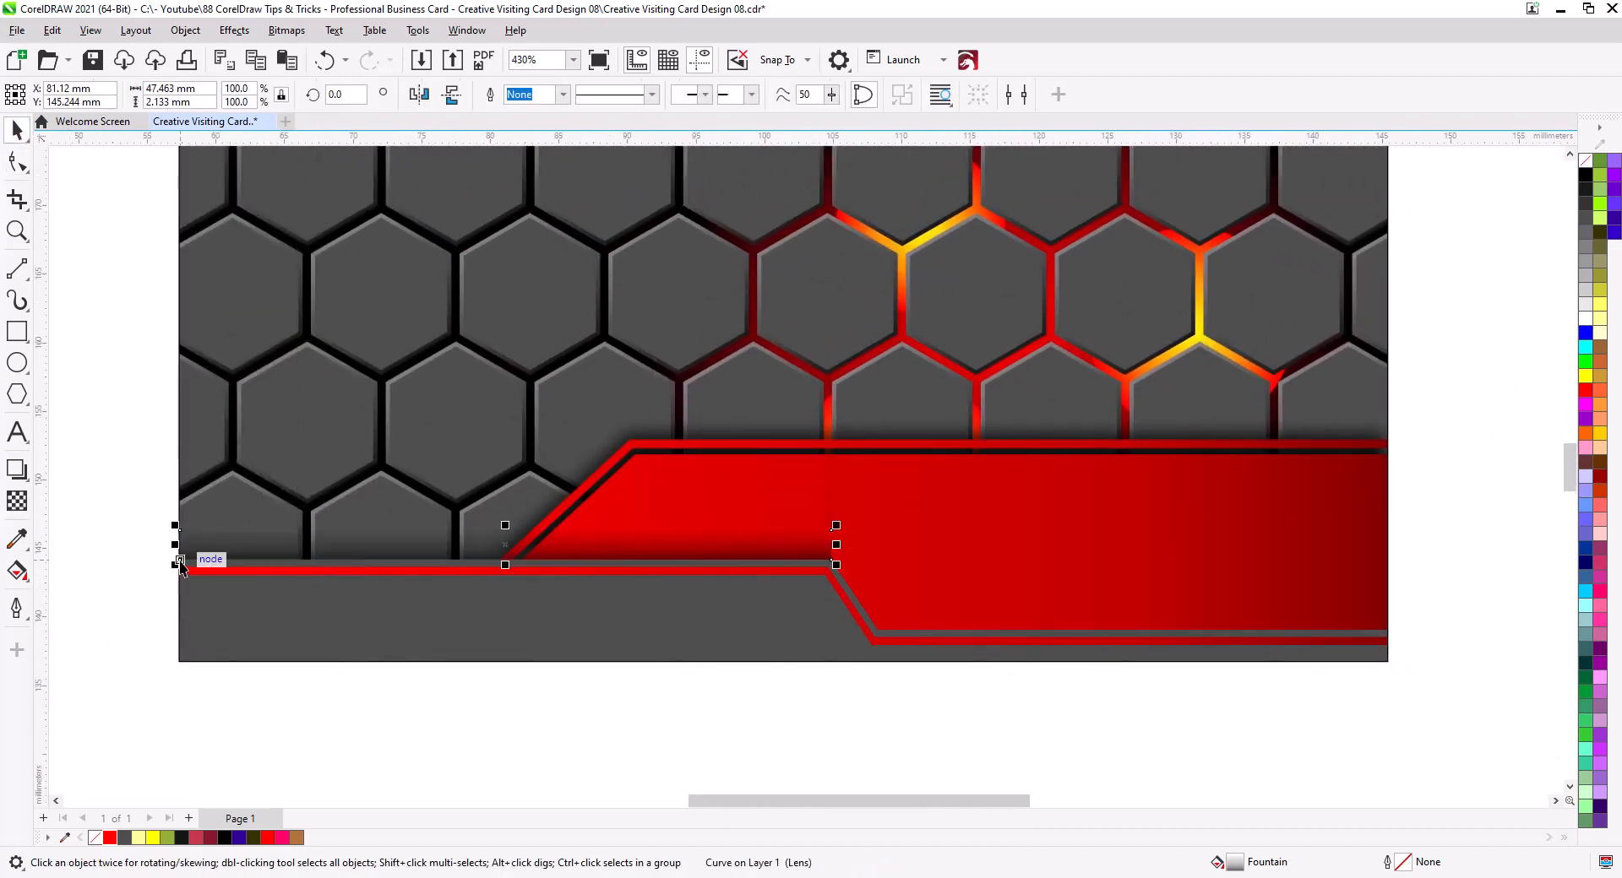
Step: Copy the shading strip onto the lower horizontal stretch of the grey band, starting at the foot of the slope
{"action": "left_click_drag", "start_coordinate": [180, 564], "coordinate": [882, 630]}
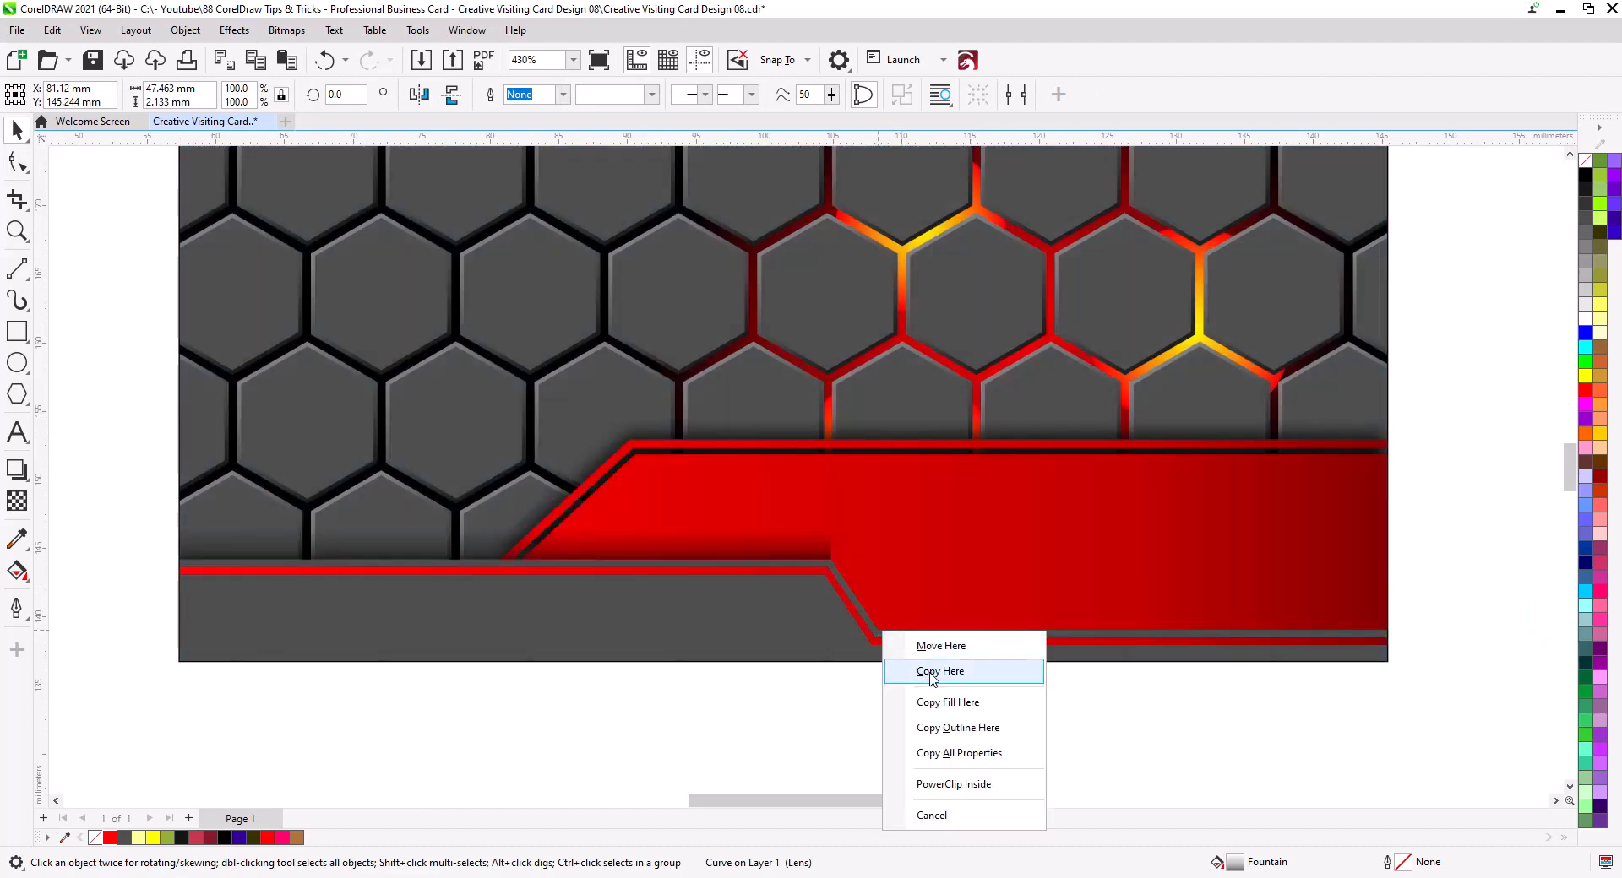
{"action": "left_click", "coordinate": [933, 673]}
{"action": "scroll", "coordinate": [915, 663], "scroll_direction": "up", "scroll_amount": 3}
{"action": "scroll", "coordinate": [1042, 656], "scroll_direction": "right", "scroll_amount": 3}
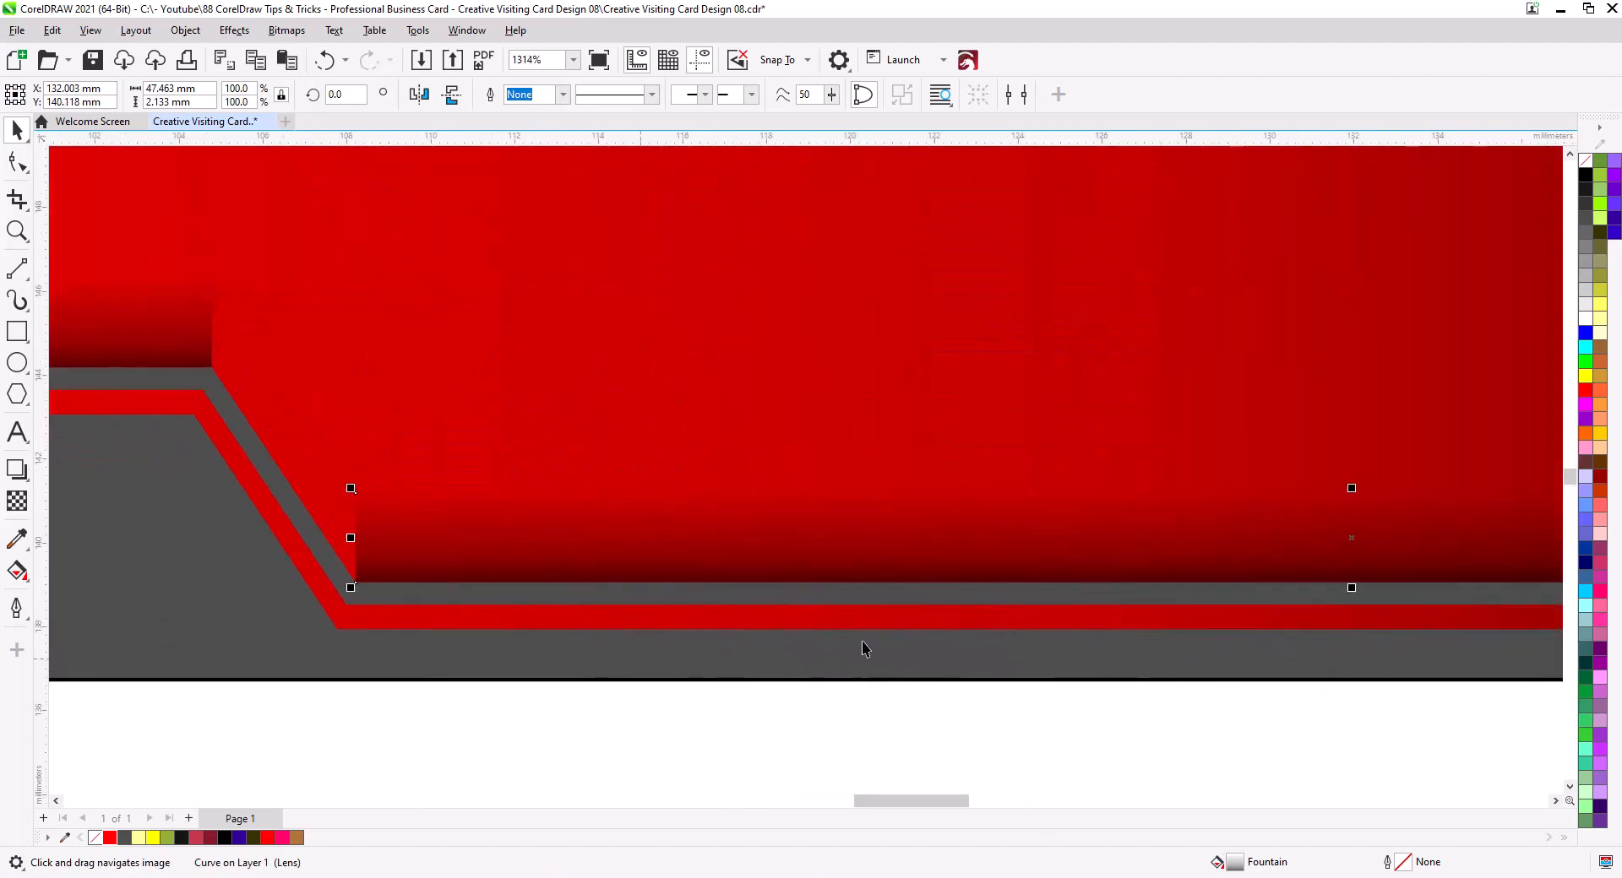
{"action": "scroll", "coordinate": [861, 646], "scroll_direction": "down", "scroll_amount": 5}
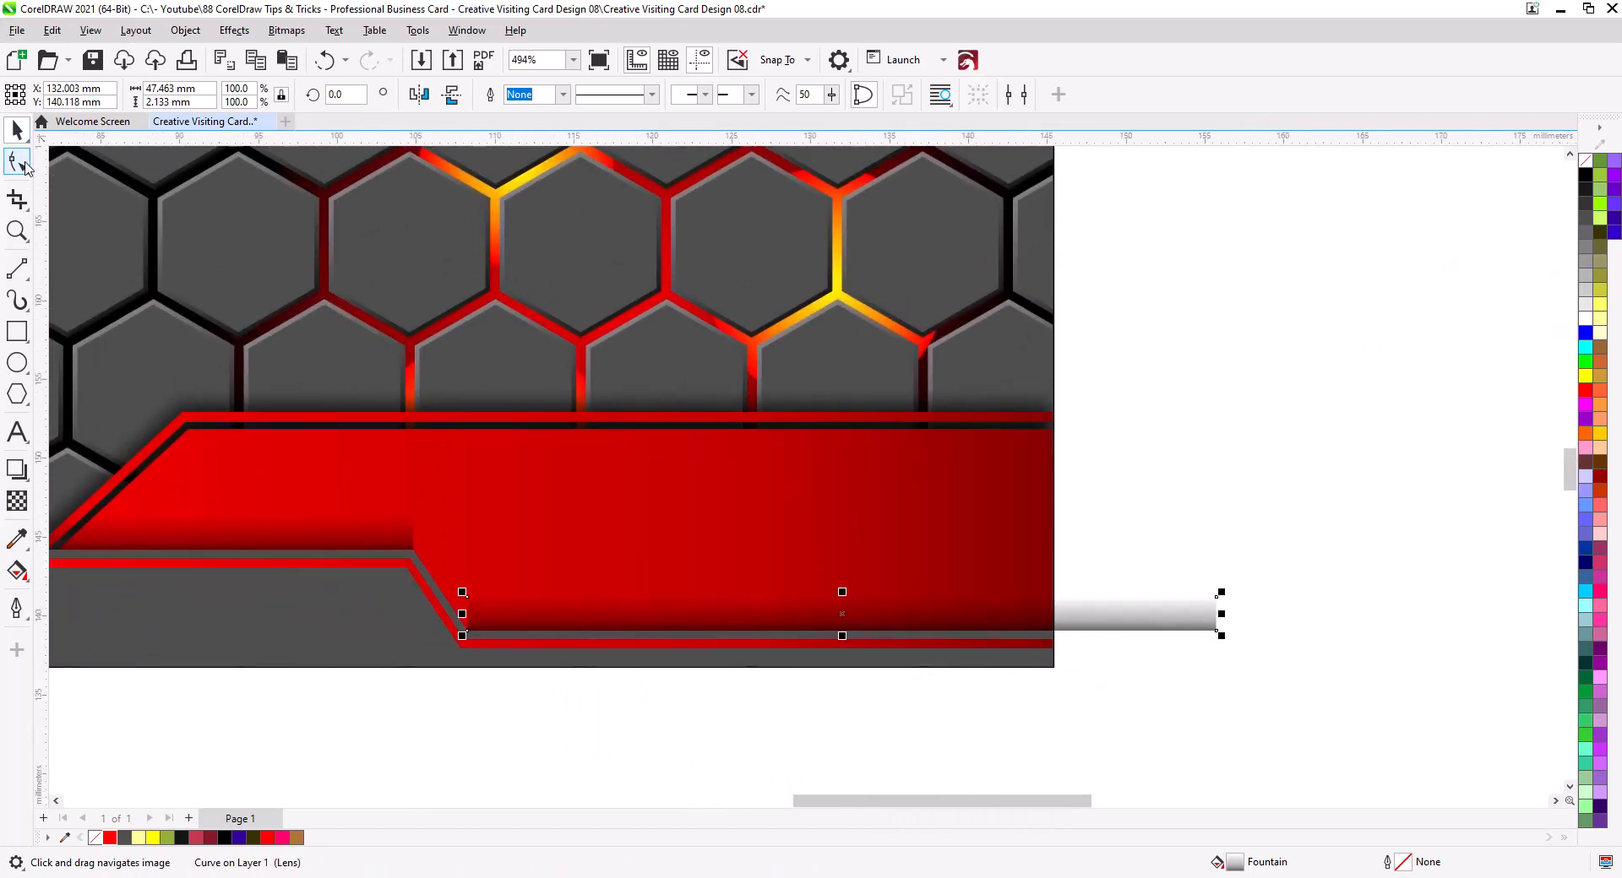
Step: Pull in the copied strip's outer end nodes to the card's side edge, leaving it about 37.1 mm wide
{"action": "left_click", "coordinate": [18, 161]}
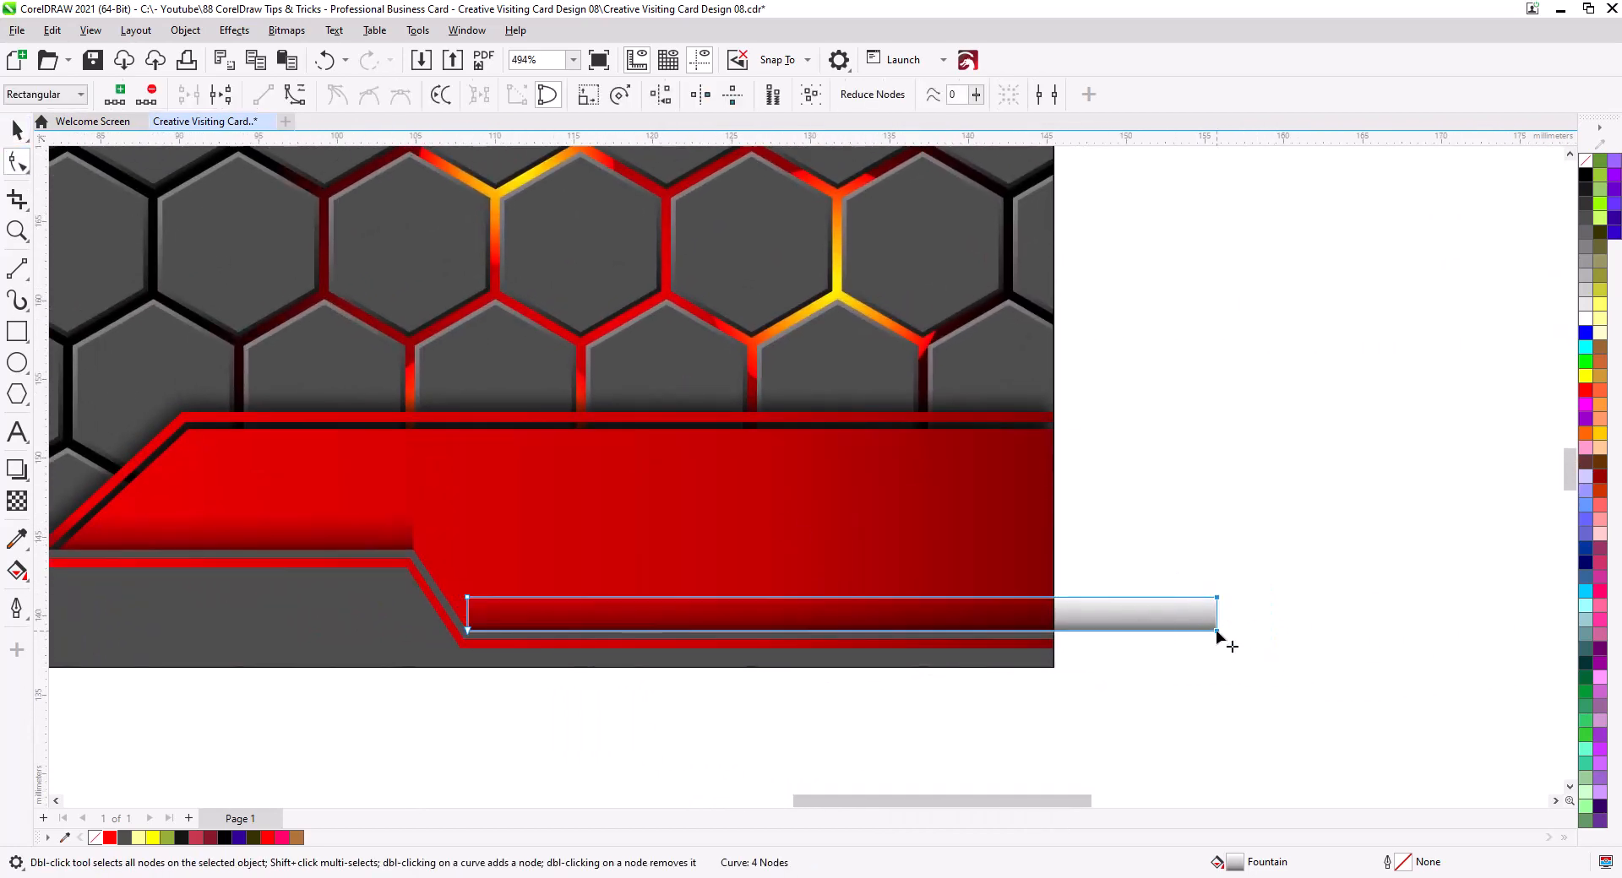
{"action": "left_click_drag", "start_coordinate": [1216, 632], "coordinate": [1052, 631]}
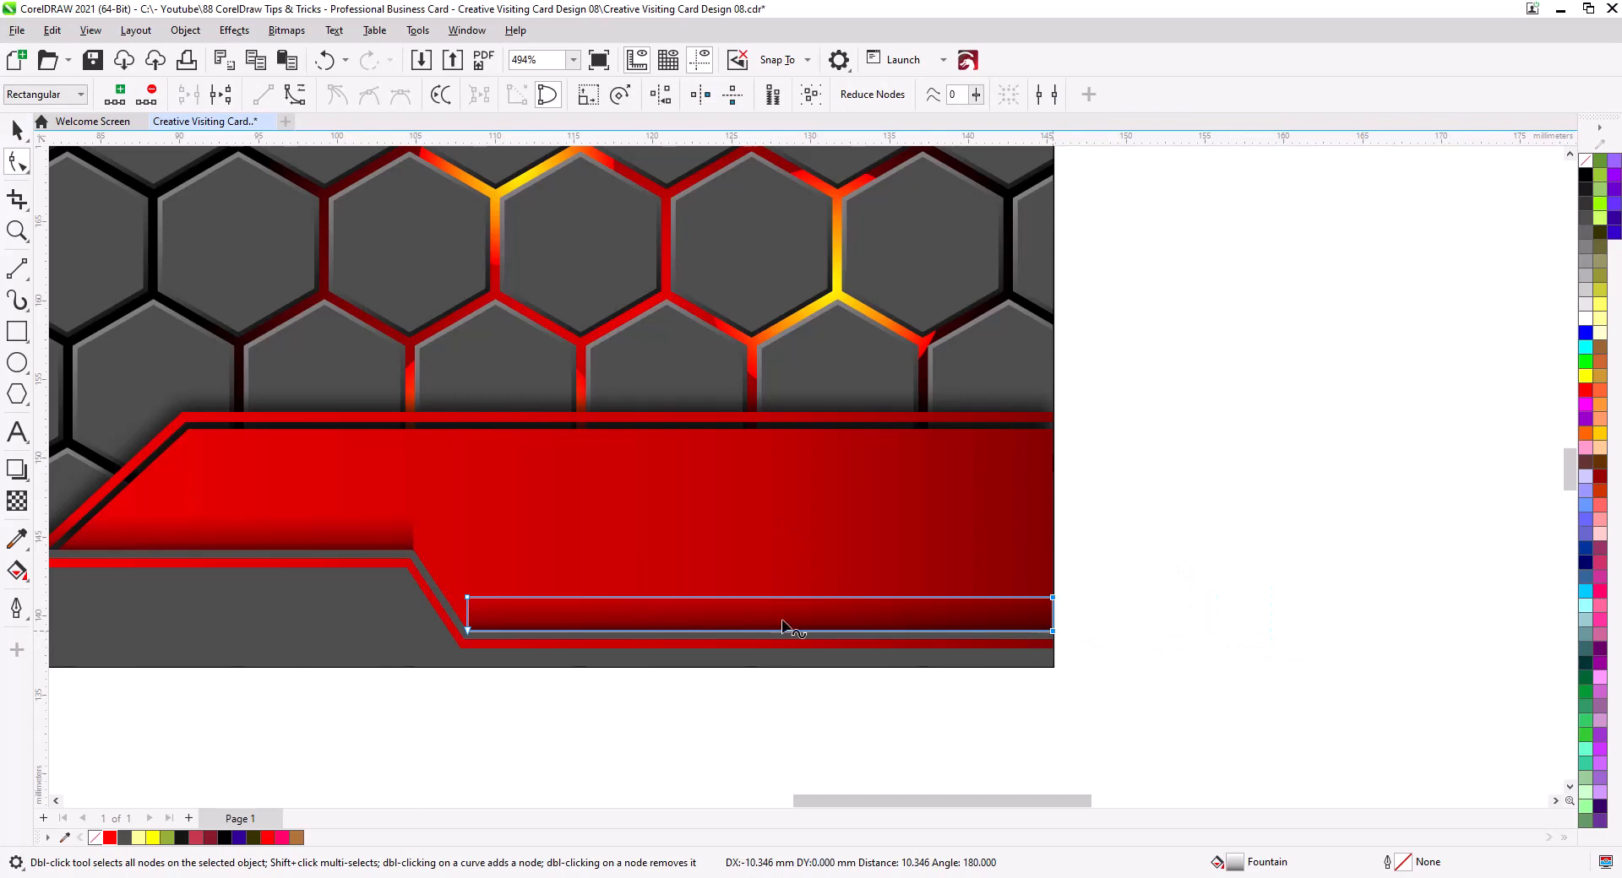
{"action": "left_click", "coordinate": [17, 130]}
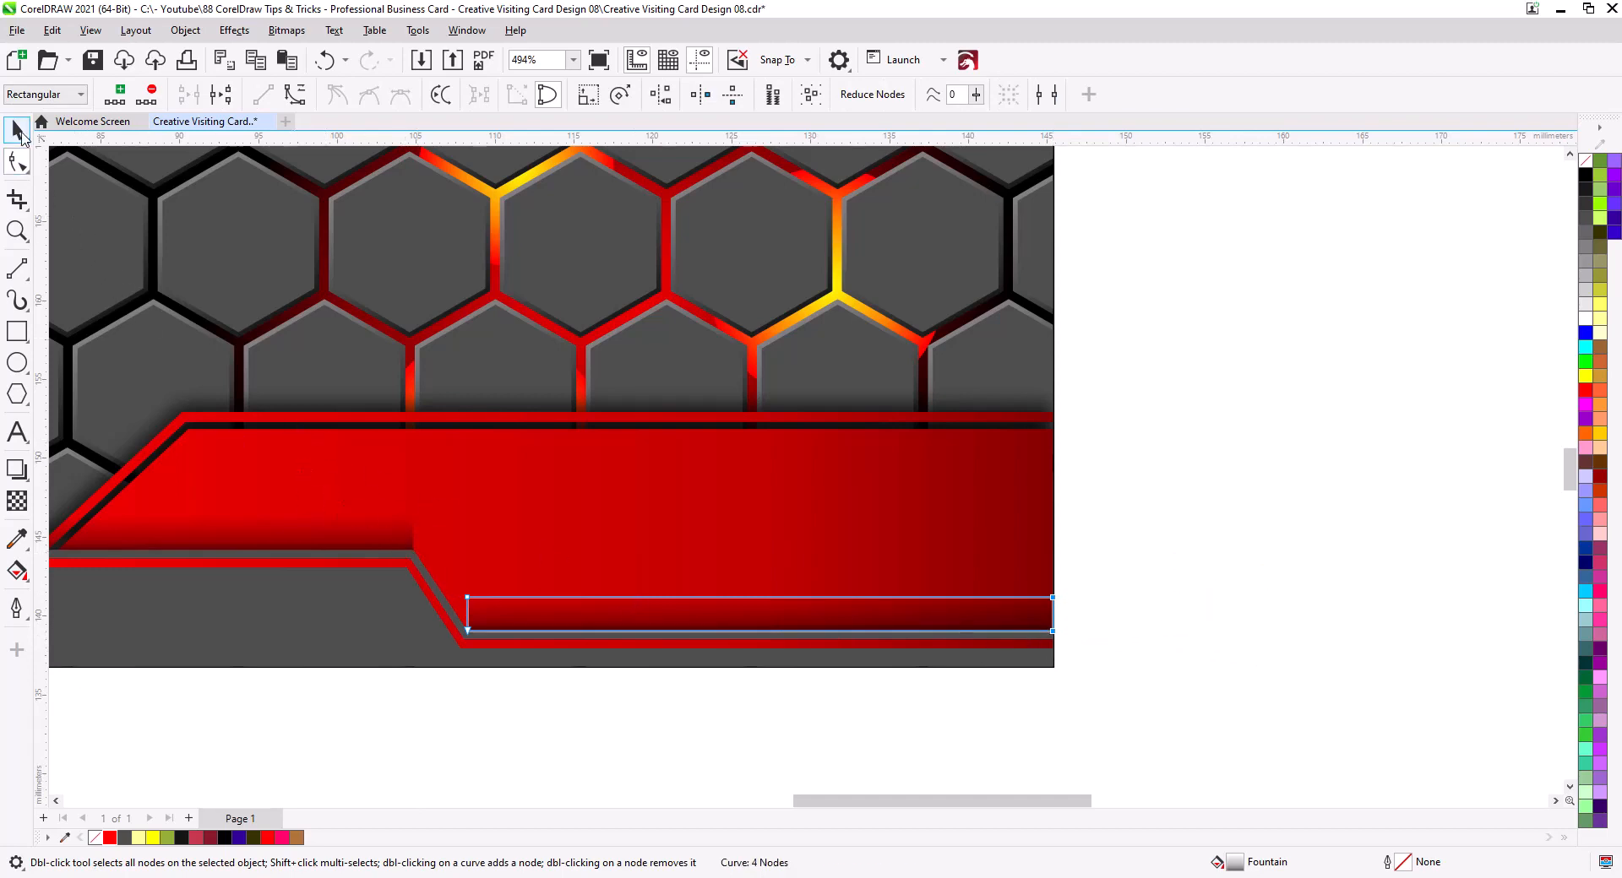
Step: Make another copy of the lower shading strip and shorten it to about 10.55 mm
{"action": "left_click_drag", "start_coordinate": [551, 618], "coordinate": [385, 612]}
{"action": "left_click", "coordinate": [453, 655]}
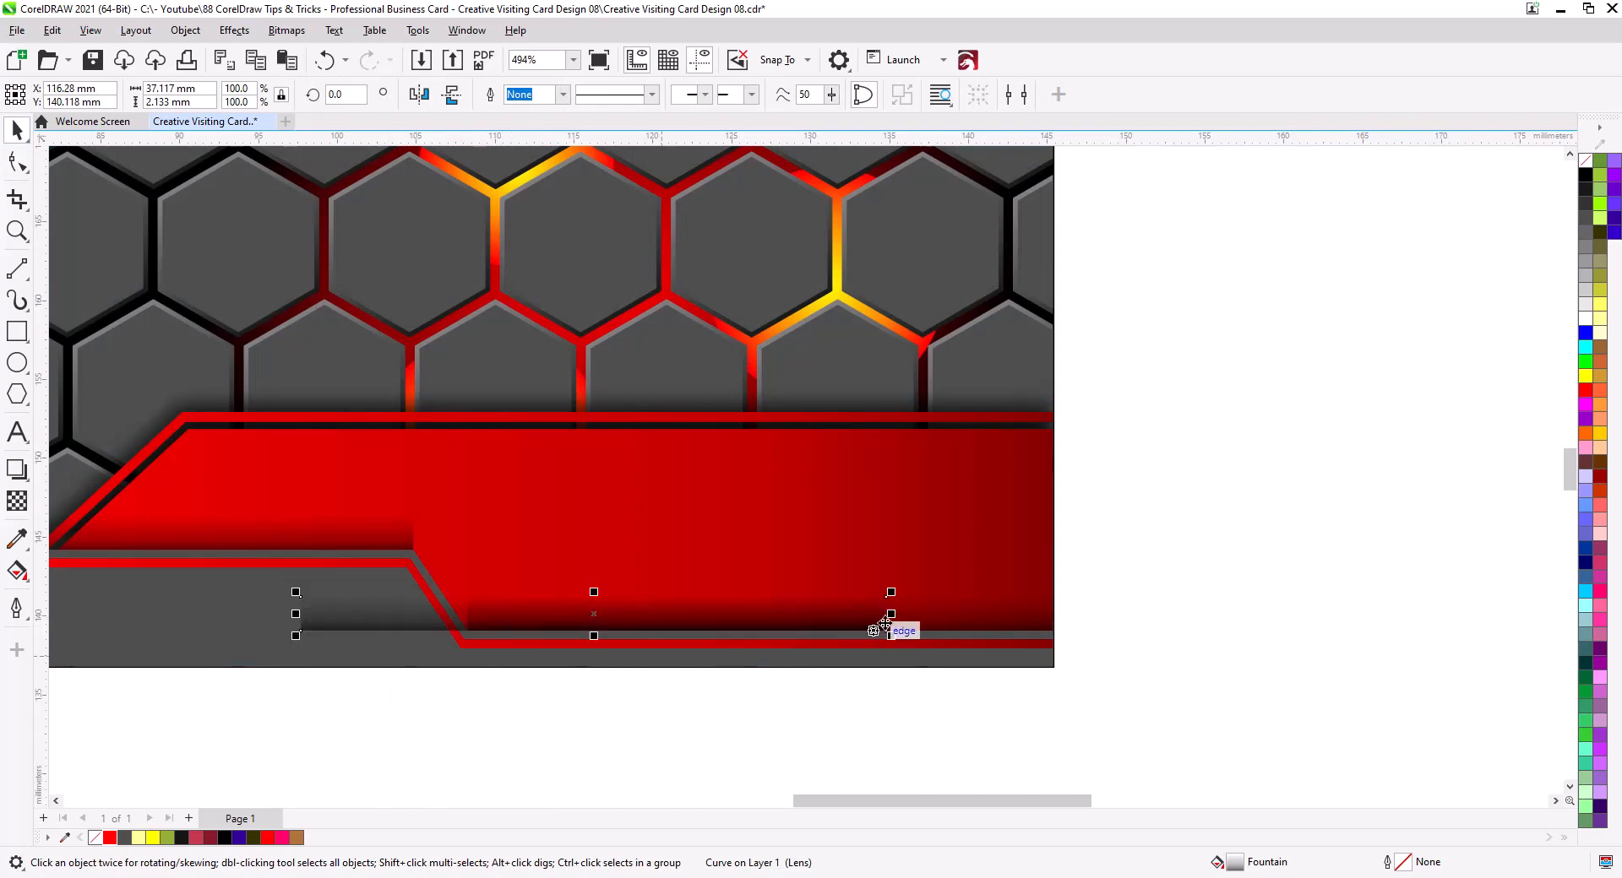
{"action": "left_click_drag", "start_coordinate": [891, 614], "coordinate": [468, 616]}
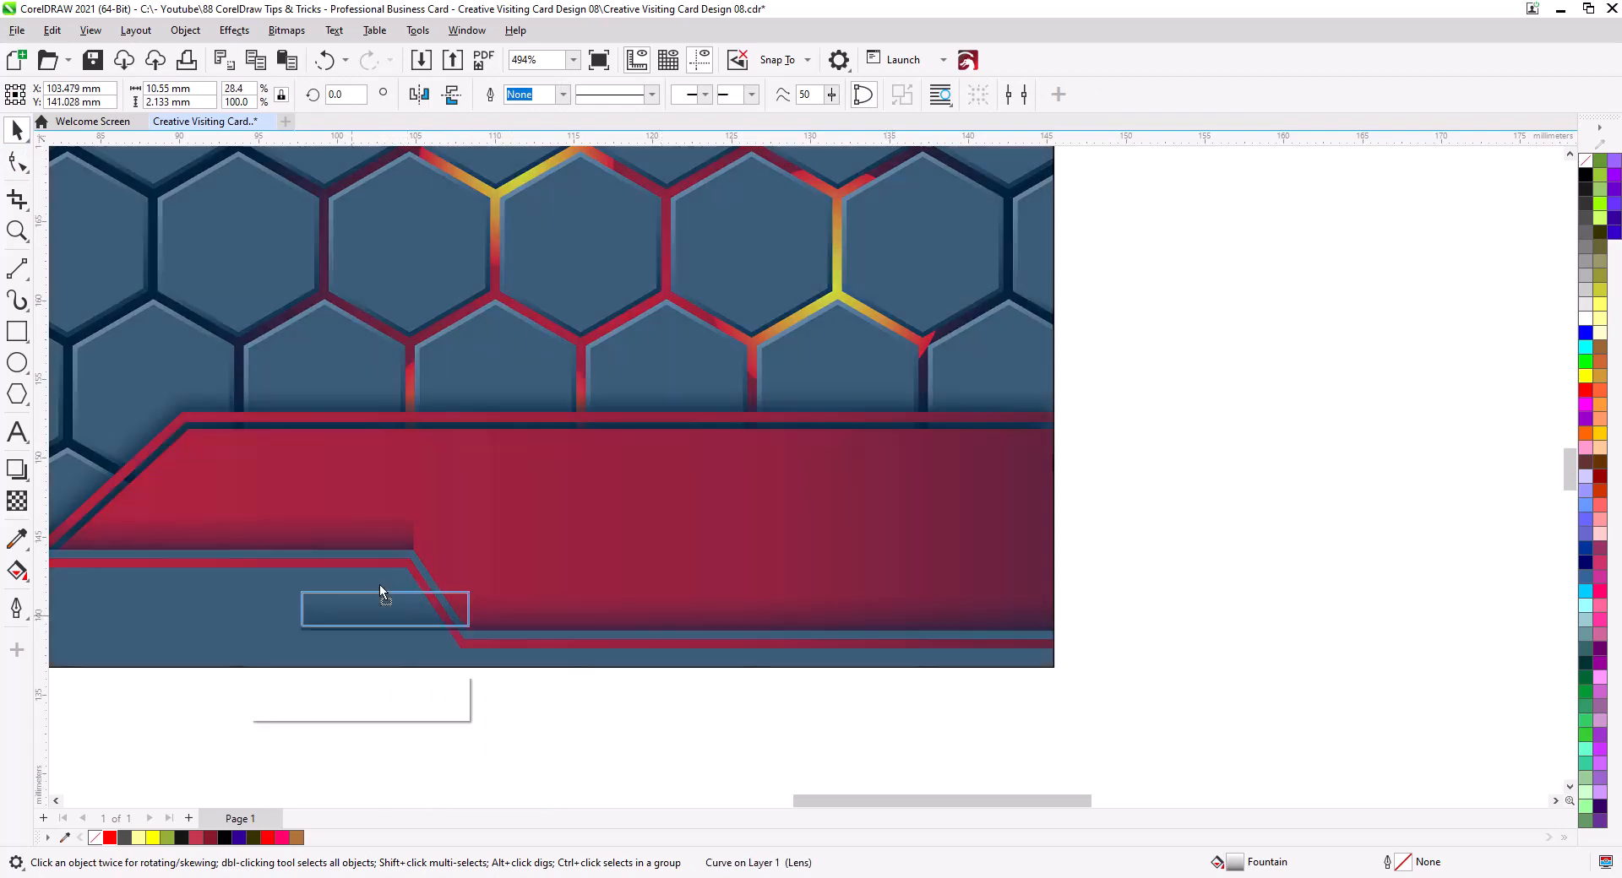
Step: Rotate the short shading strip to about 304° and place it along the grey band's sloped edge
{"action": "left_click_drag", "start_coordinate": [379, 585], "coordinate": [554, 619]}
{"action": "scroll", "coordinate": [423, 579], "scroll_direction": "up", "scroll_amount": 2}
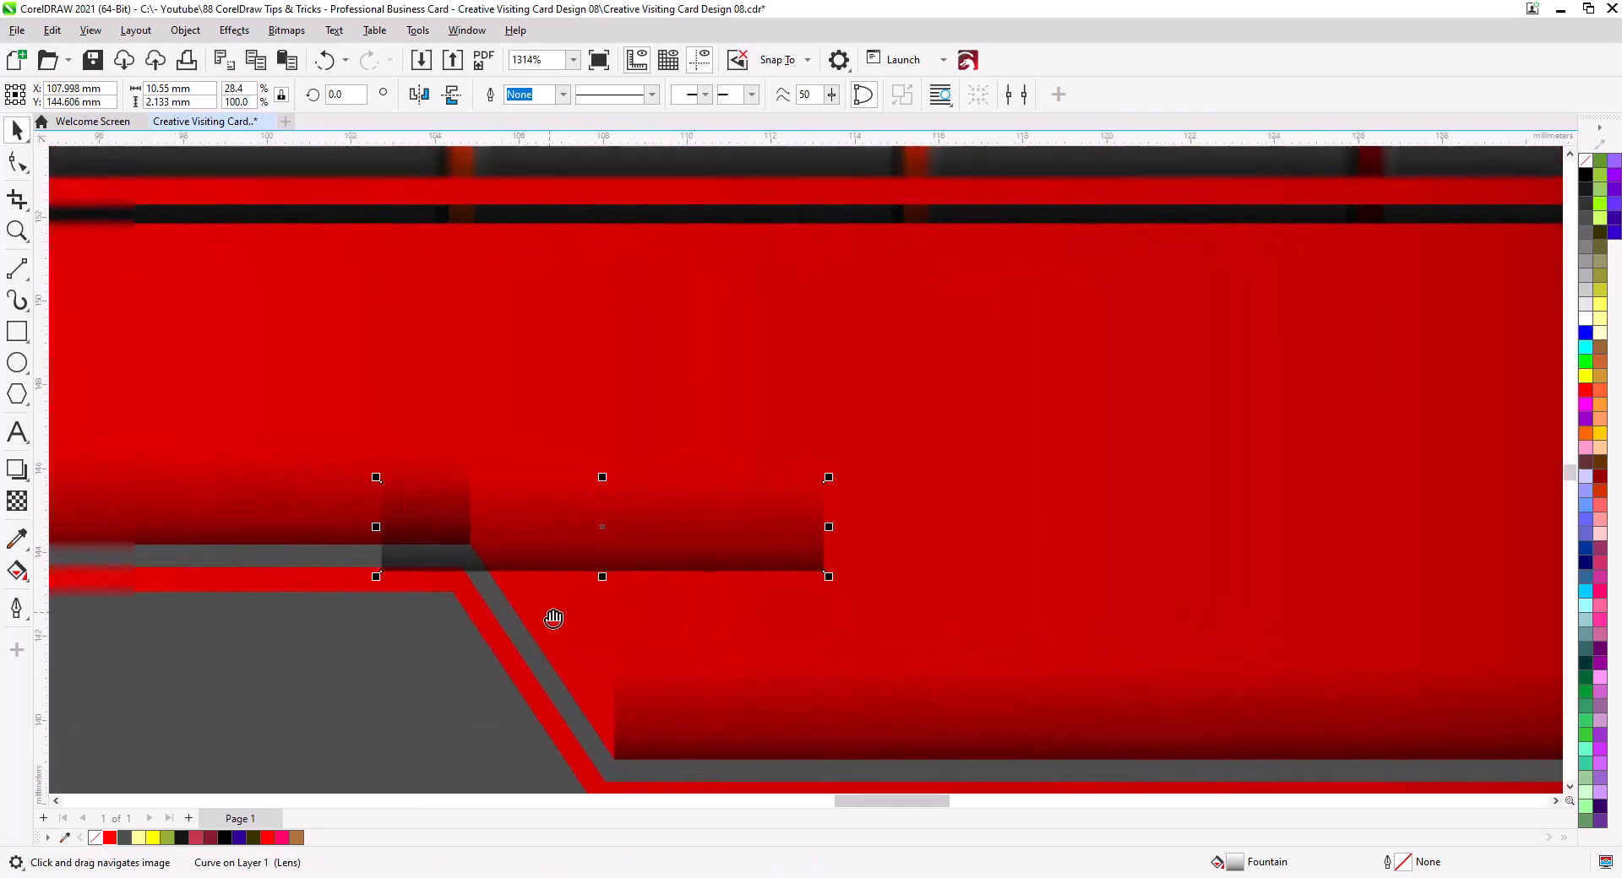
{"action": "left_click", "coordinate": [550, 550]}
{"action": "left_click_drag", "start_coordinate": [835, 581], "coordinate": [667, 701]}
{"action": "left_click_drag", "start_coordinate": [622, 569], "coordinate": [571, 624]}
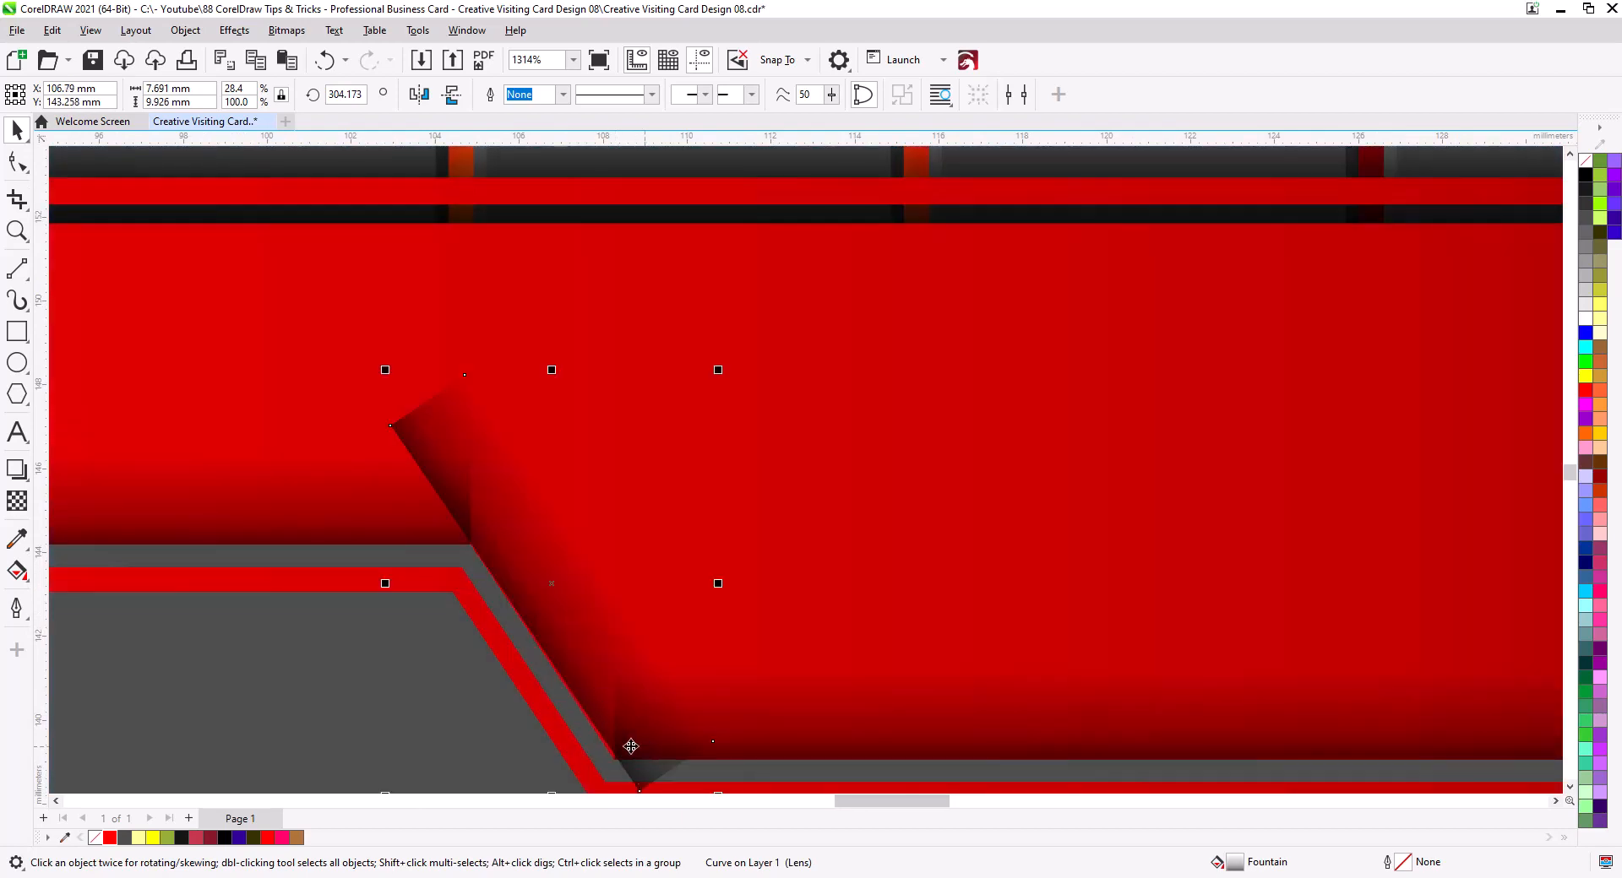
Step: Slant the facing ends of both horizontal shading strips by moving each one's upper end node outward past the bend
{"action": "left_click", "coordinate": [426, 532]}
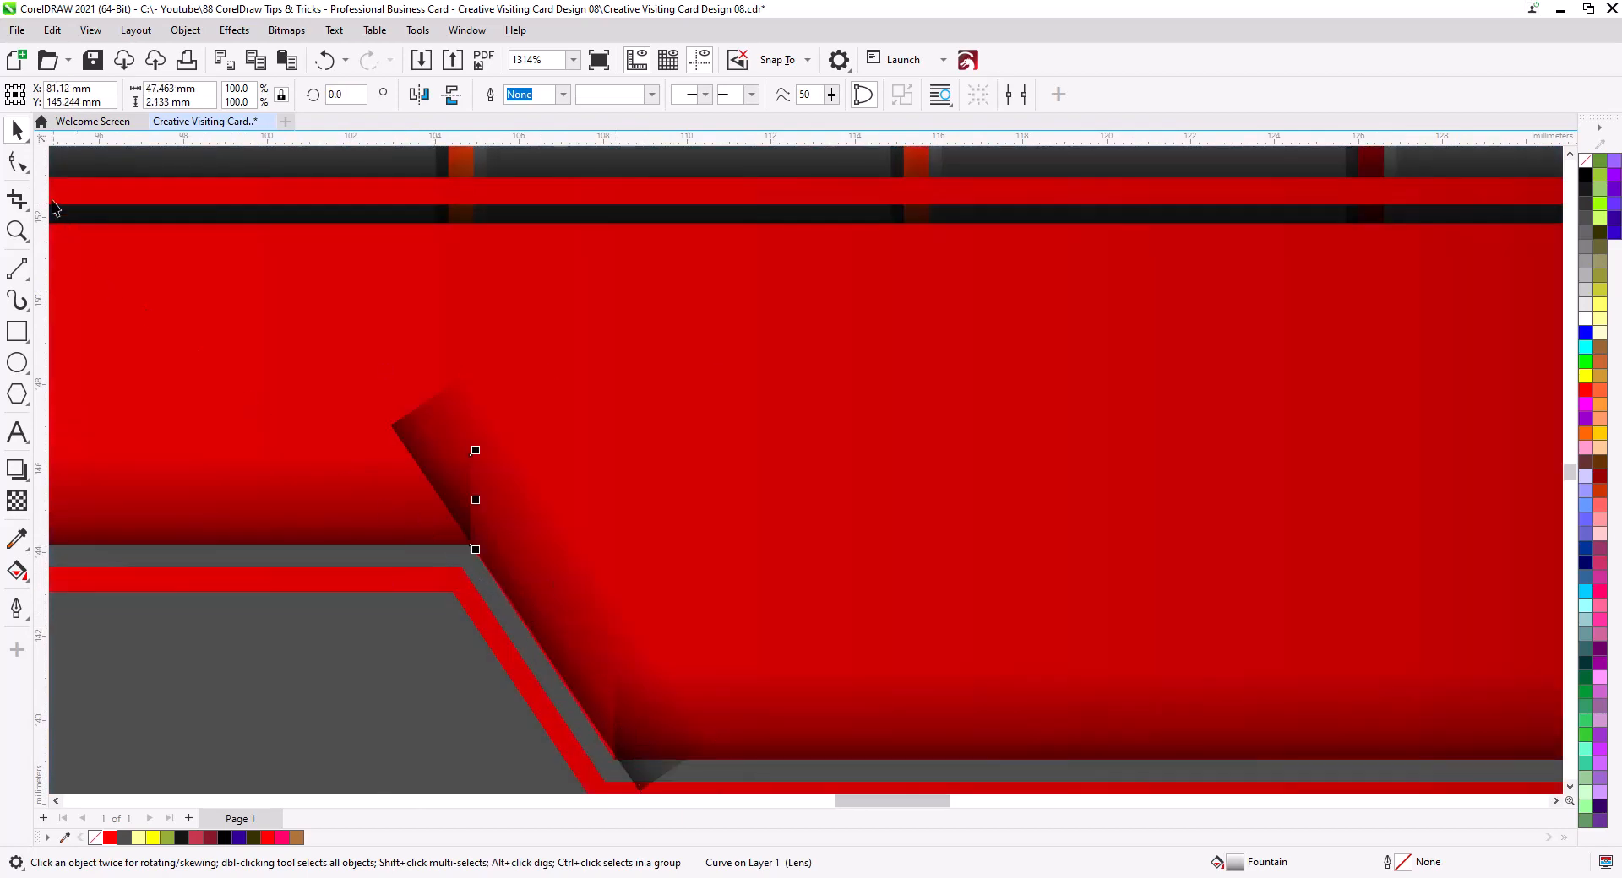
{"action": "left_click", "coordinate": [18, 163]}
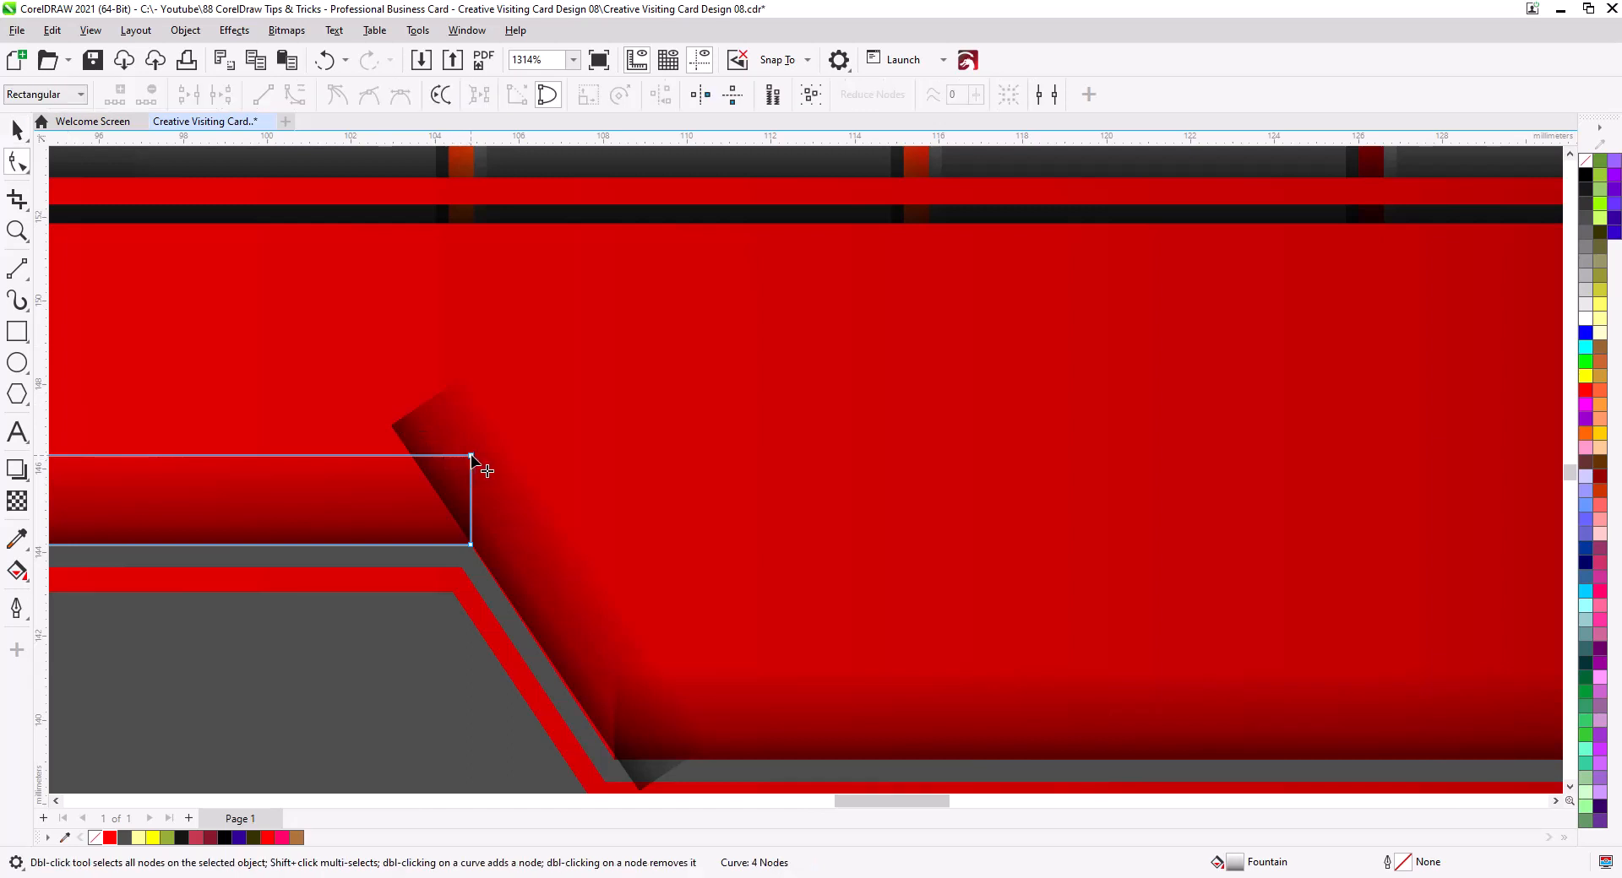
{"action": "left_click_drag", "start_coordinate": [471, 455], "coordinate": [522, 459]}
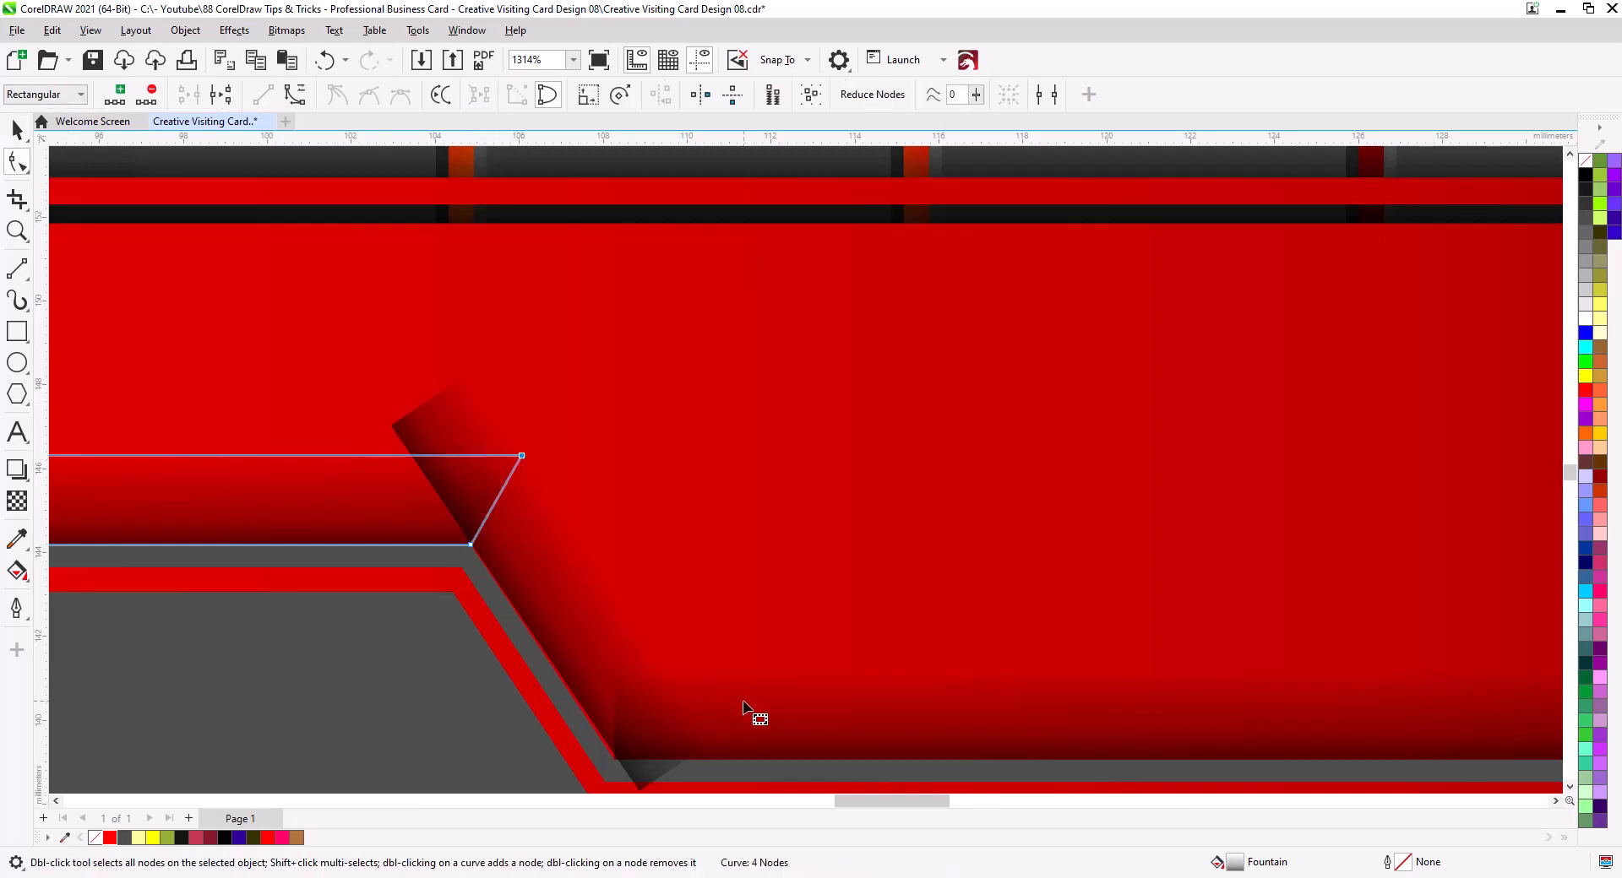
{"action": "left_click", "coordinate": [734, 720]}
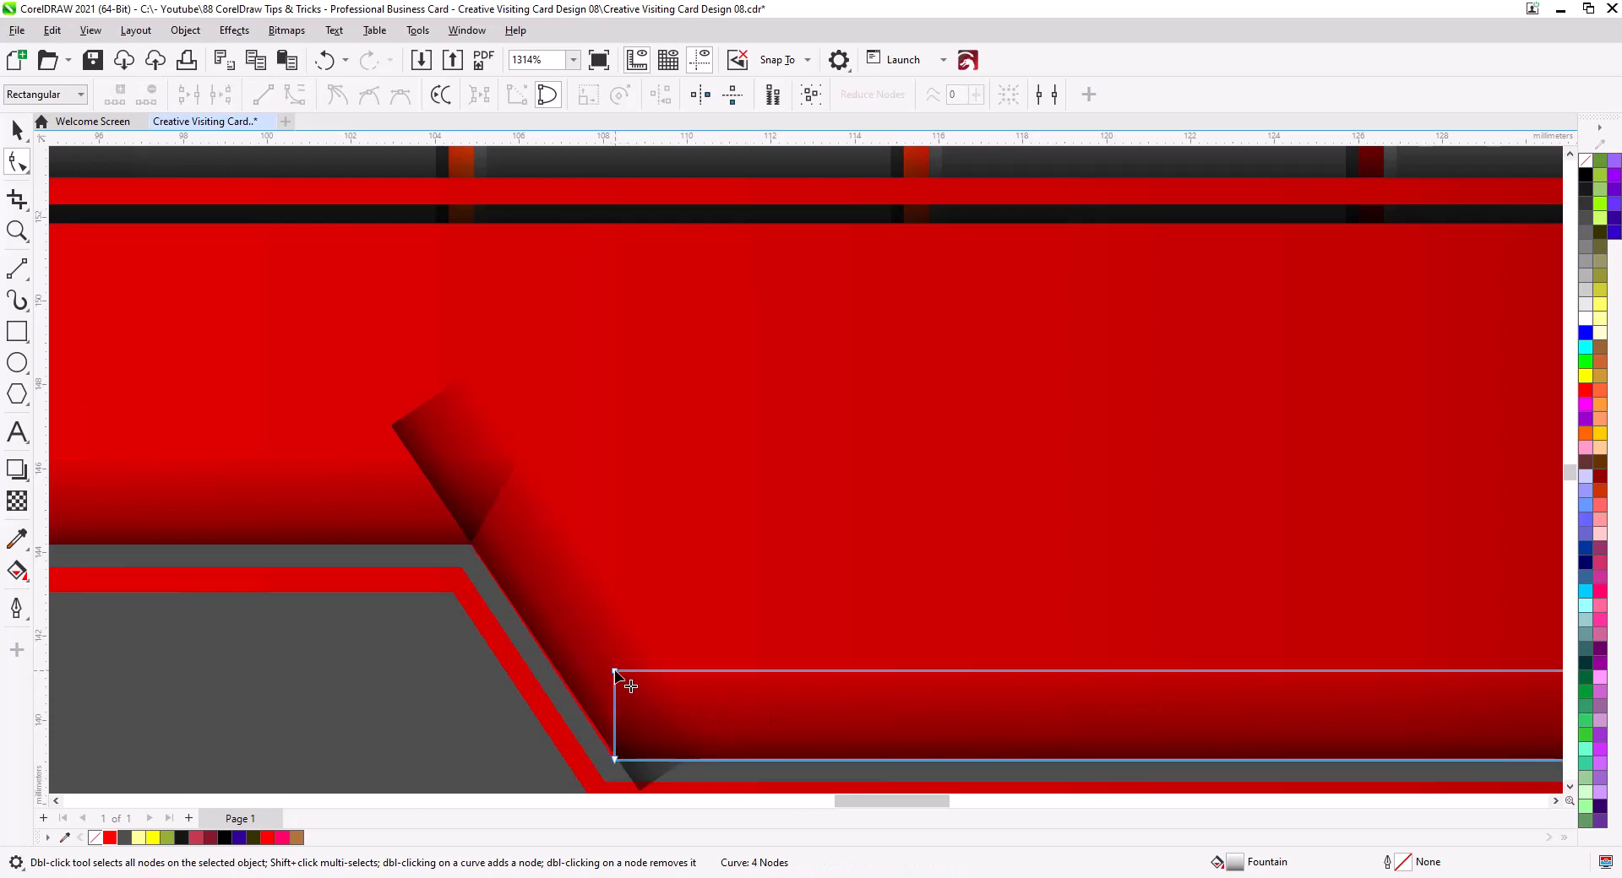
{"action": "left_click_drag", "start_coordinate": [615, 673], "coordinate": [666, 672]}
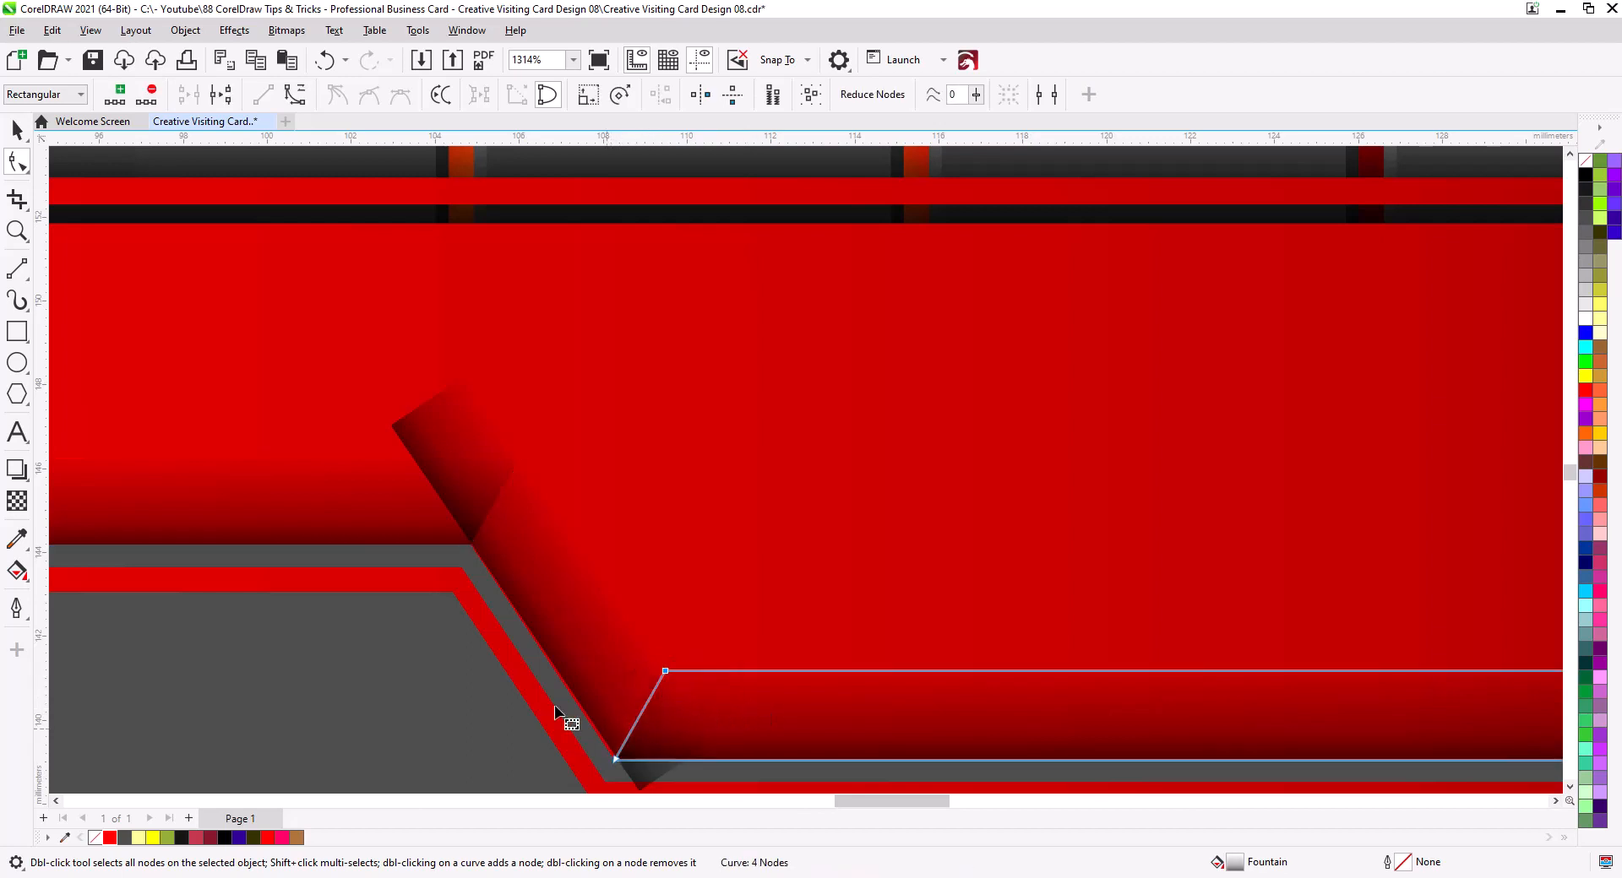
Step: Reshape the sloped shading strip by moving its four corner nodes to meet the slanted ends of the horizontal strips
{"action": "left_click", "coordinate": [595, 663]}
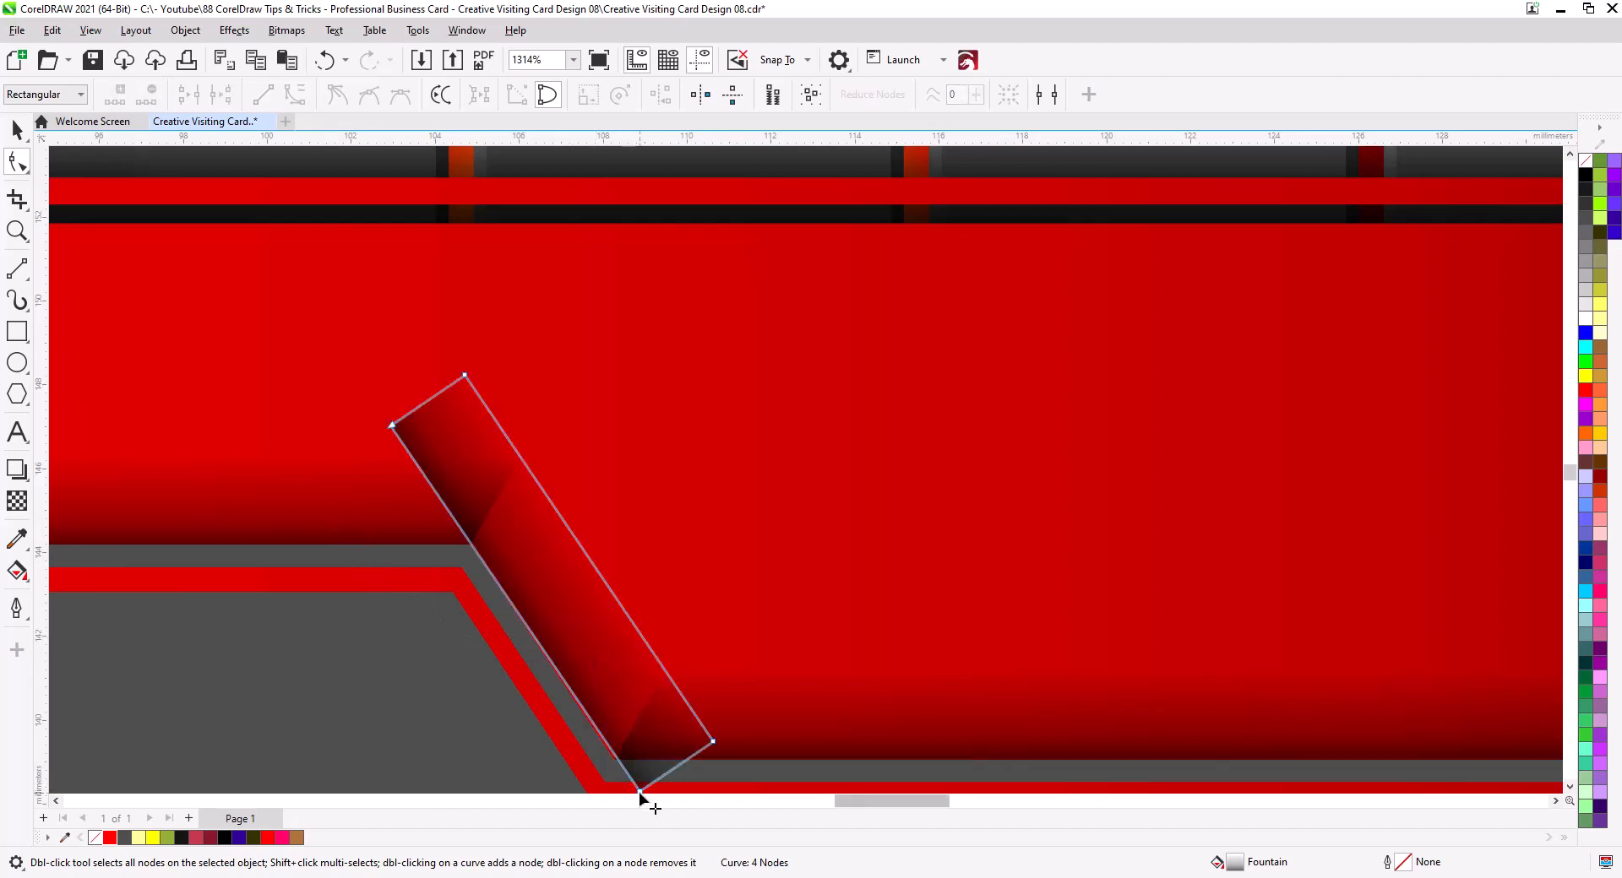
{"action": "scroll", "coordinate": [639, 792], "scroll_direction": "down", "scroll_amount": 2}
{"action": "left_click_drag", "start_coordinate": [639, 767], "coordinate": [614, 735]}
{"action": "left_click_drag", "start_coordinate": [714, 717], "coordinate": [665, 654]}
{"action": "left_click_drag", "start_coordinate": [390, 399], "coordinate": [464, 519]}
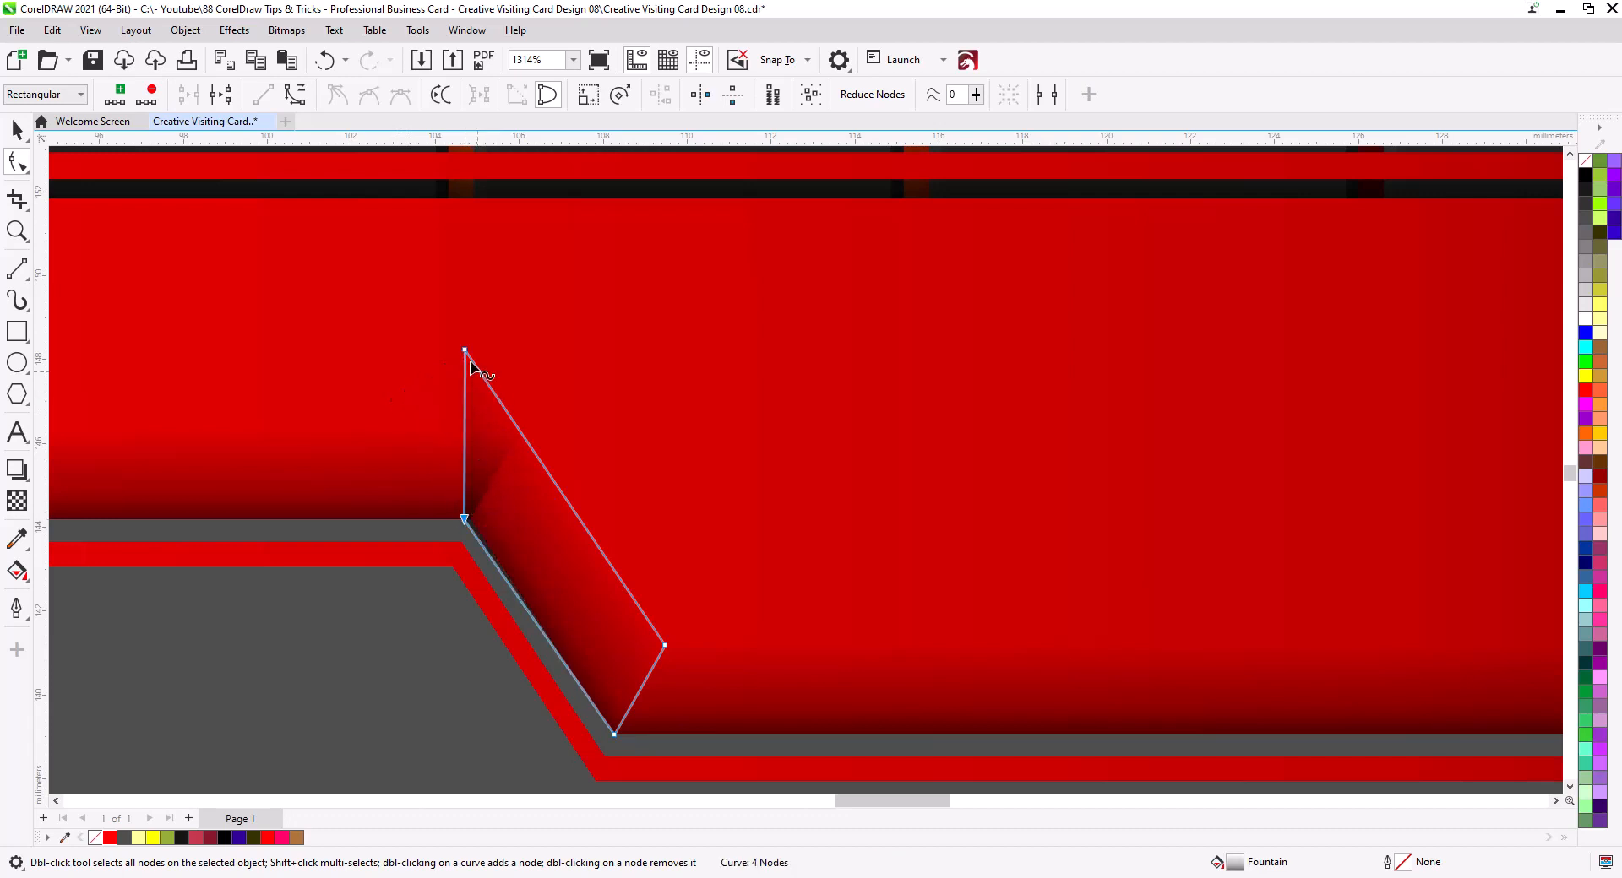
{"action": "left_click_drag", "start_coordinate": [465, 347], "coordinate": [517, 440]}
Step: Fine-tune the sloped strip's corner nodes at the band's bends so the shading joins seamlessly, and deselect it
{"action": "left_click_drag", "start_coordinate": [540, 505], "coordinate": [543, 517]}
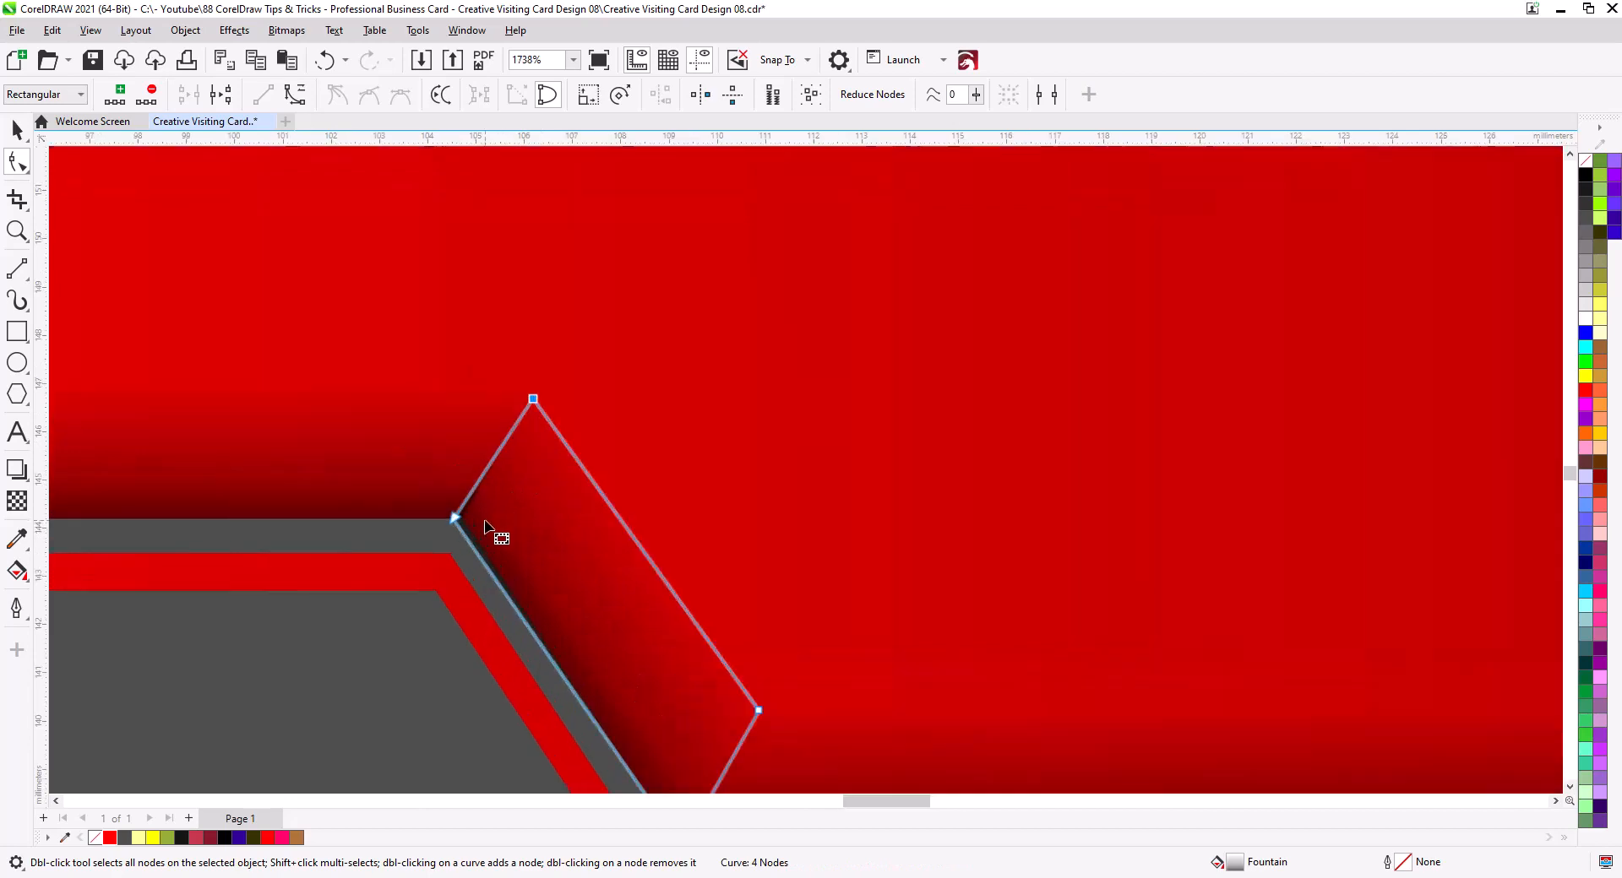
{"action": "scroll", "coordinate": [498, 536], "scroll_direction": "up", "scroll_amount": 3}
{"action": "left_click_drag", "start_coordinate": [420, 507], "coordinate": [441, 508]}
{"action": "left_click_drag", "start_coordinate": [735, 582], "coordinate": [618, 250]}
{"action": "scroll", "coordinate": [772, 602], "scroll_direction": "up", "scroll_amount": 1}
{"action": "left_click_drag", "start_coordinate": [773, 603], "coordinate": [681, 218]}
{"action": "scroll", "coordinate": [733, 583], "scroll_direction": "down", "scroll_amount": 12}
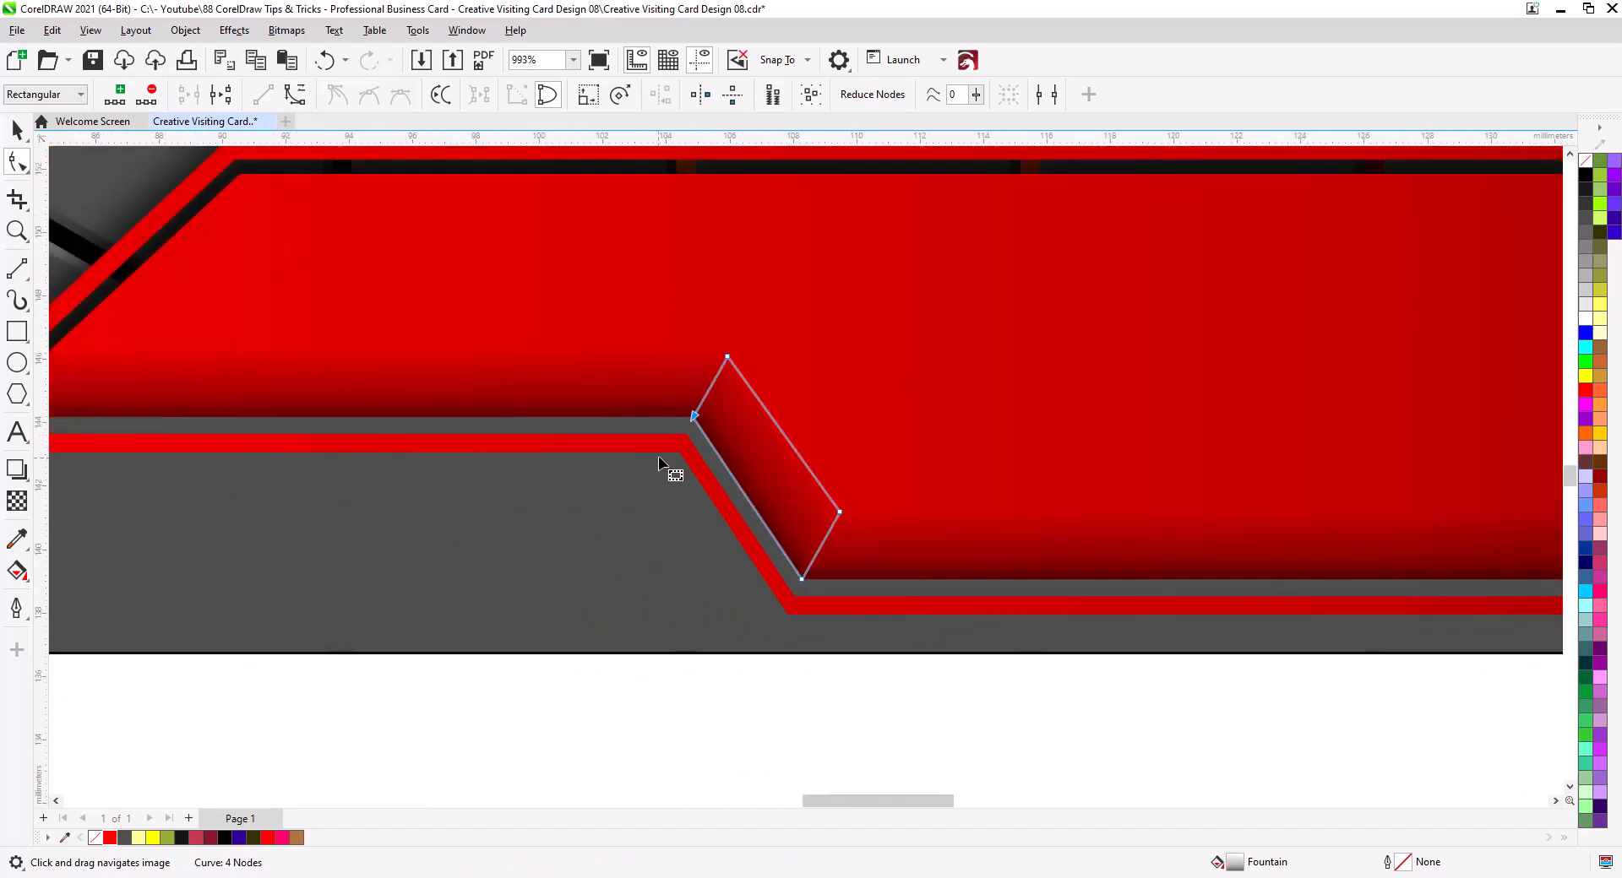
{"action": "key", "text": "space"}
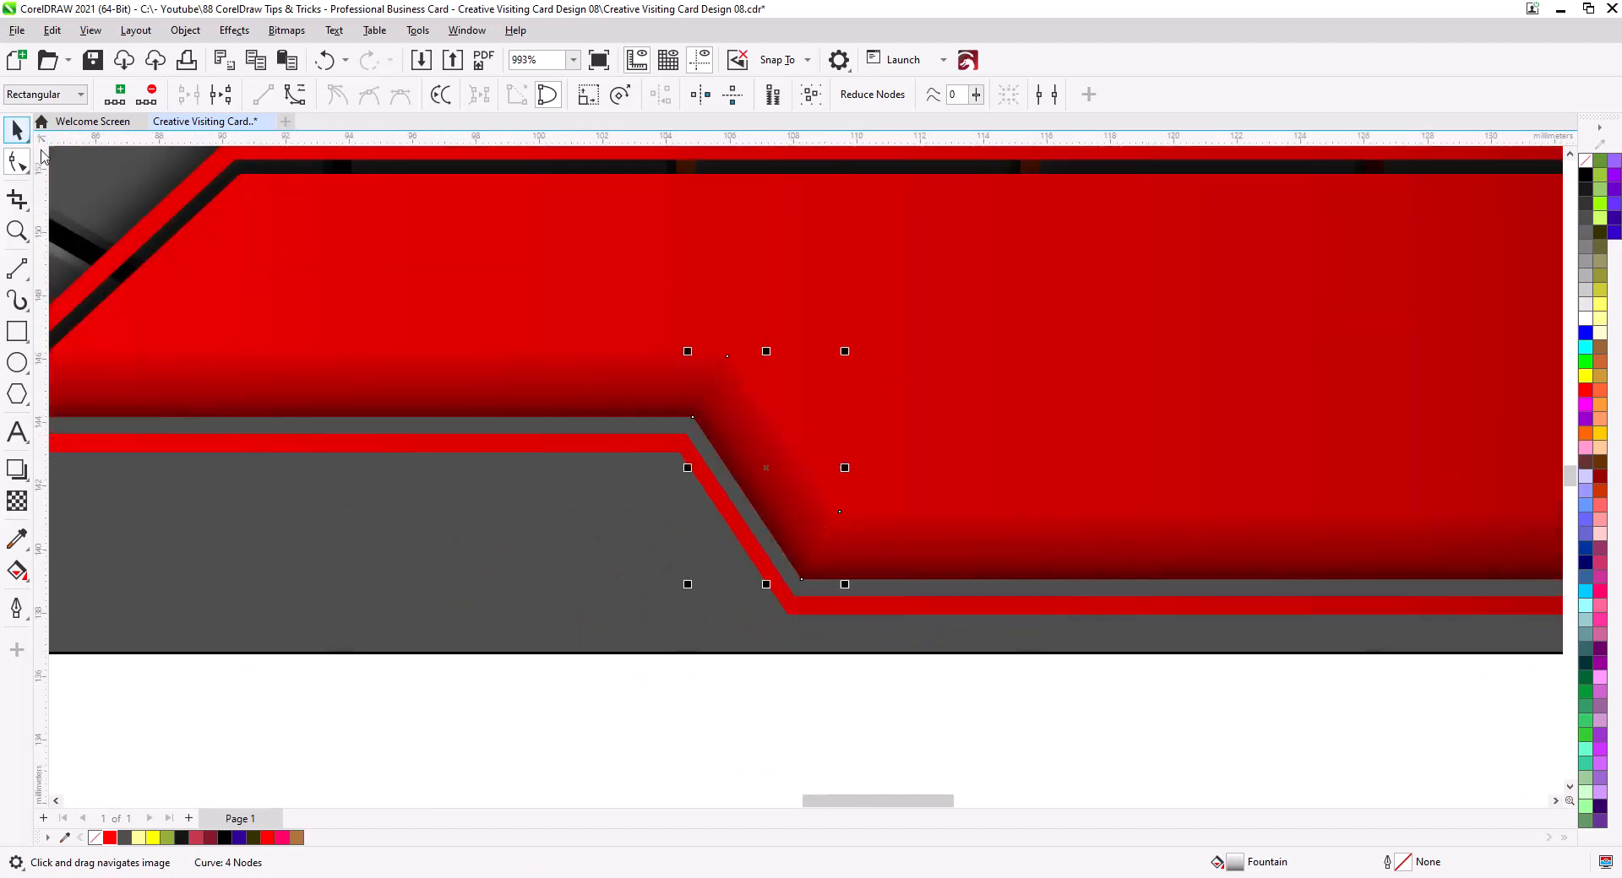
{"action": "left_click", "coordinate": [738, 728]}
{"action": "scroll", "coordinate": [875, 615], "scroll_direction": "down", "scroll_amount": 7}
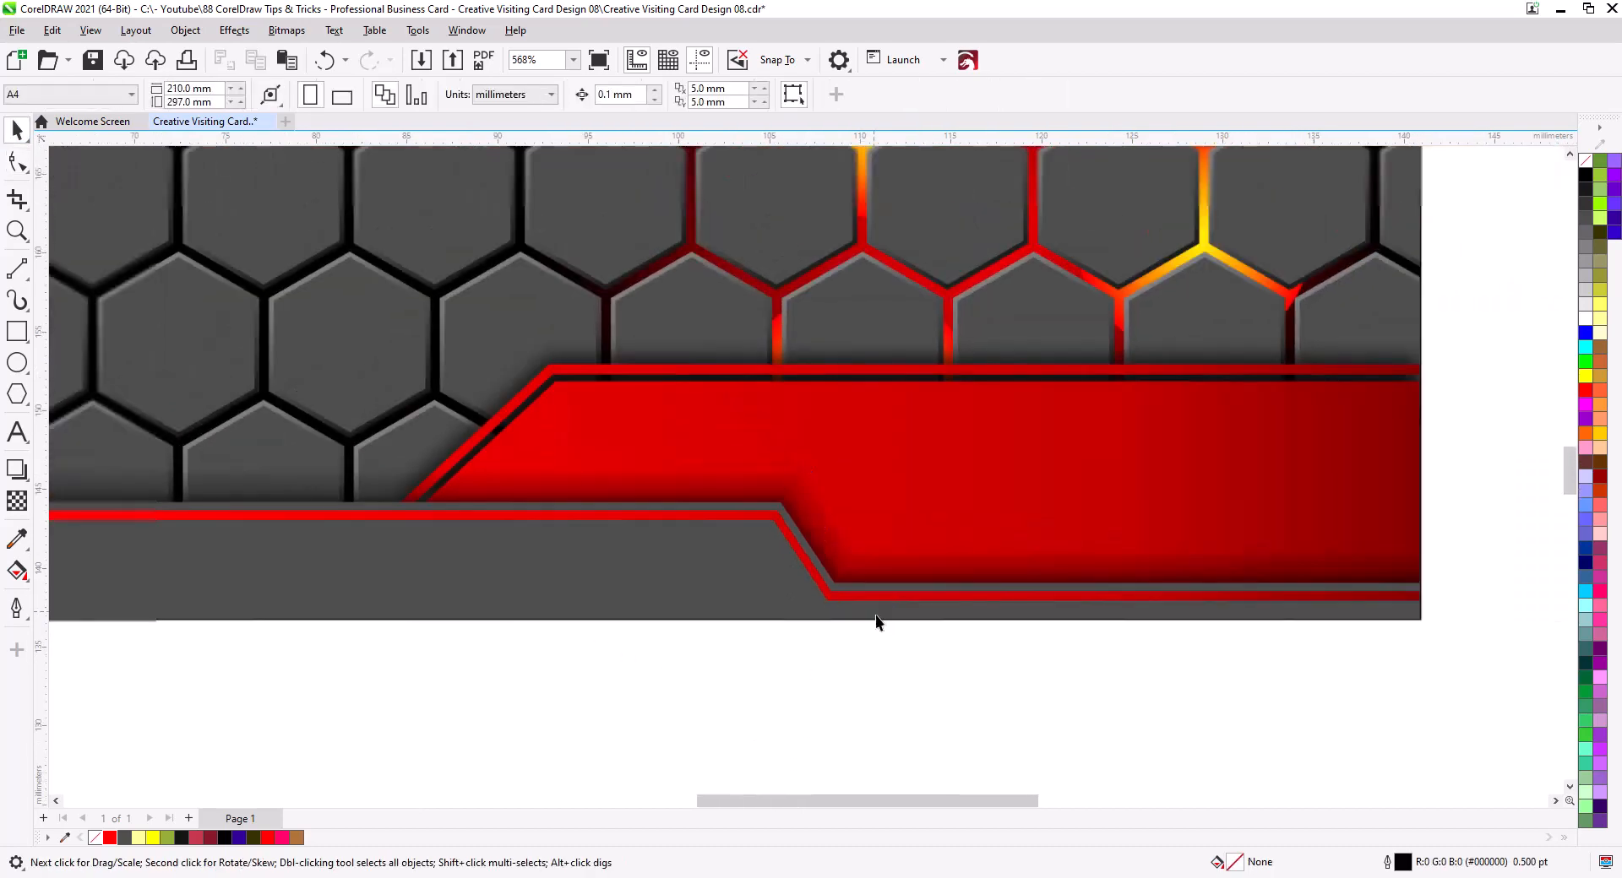
{"action": "left_click_drag", "start_coordinate": [950, 660], "coordinate": [860, 682]}
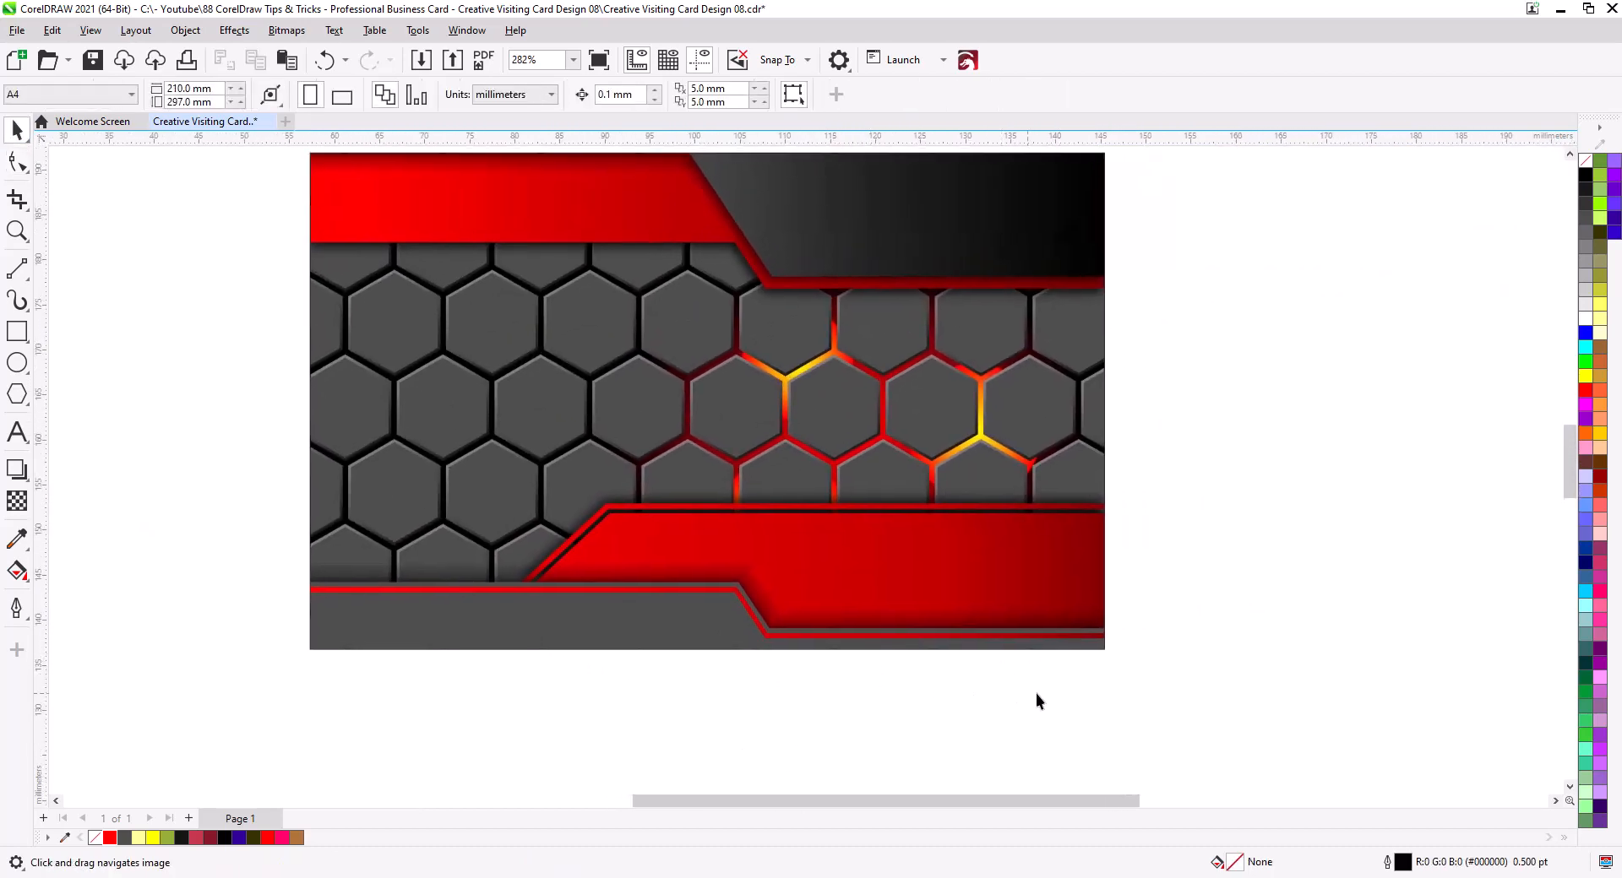
{"action": "left_click_drag", "start_coordinate": [1036, 692], "coordinate": [1084, 744]}
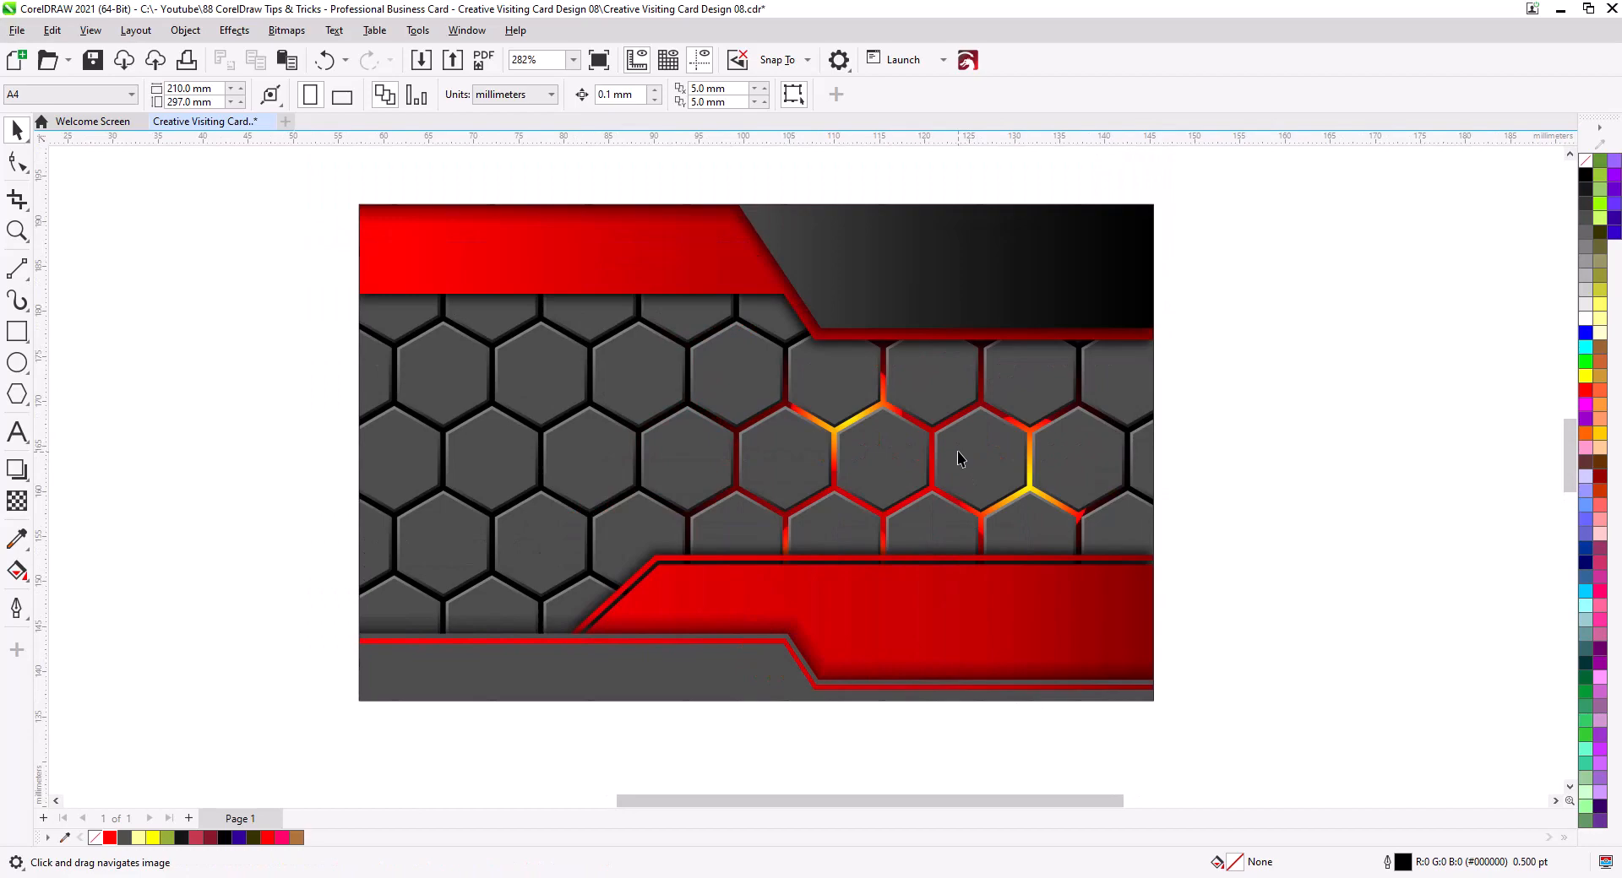